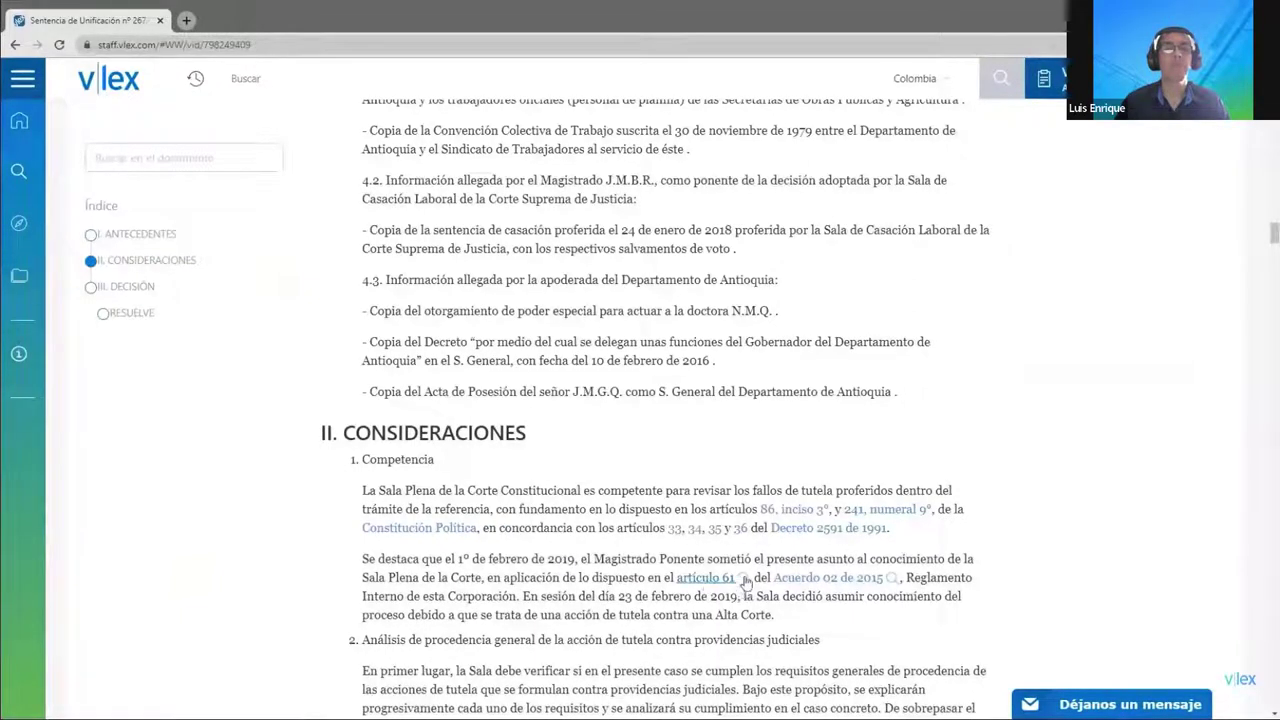
Examine the precedent map of Sentencia de Unificación nº 113/18, highlighting the citation links of SU-267/19 and SU-241/15
mouse_move(745, 580)
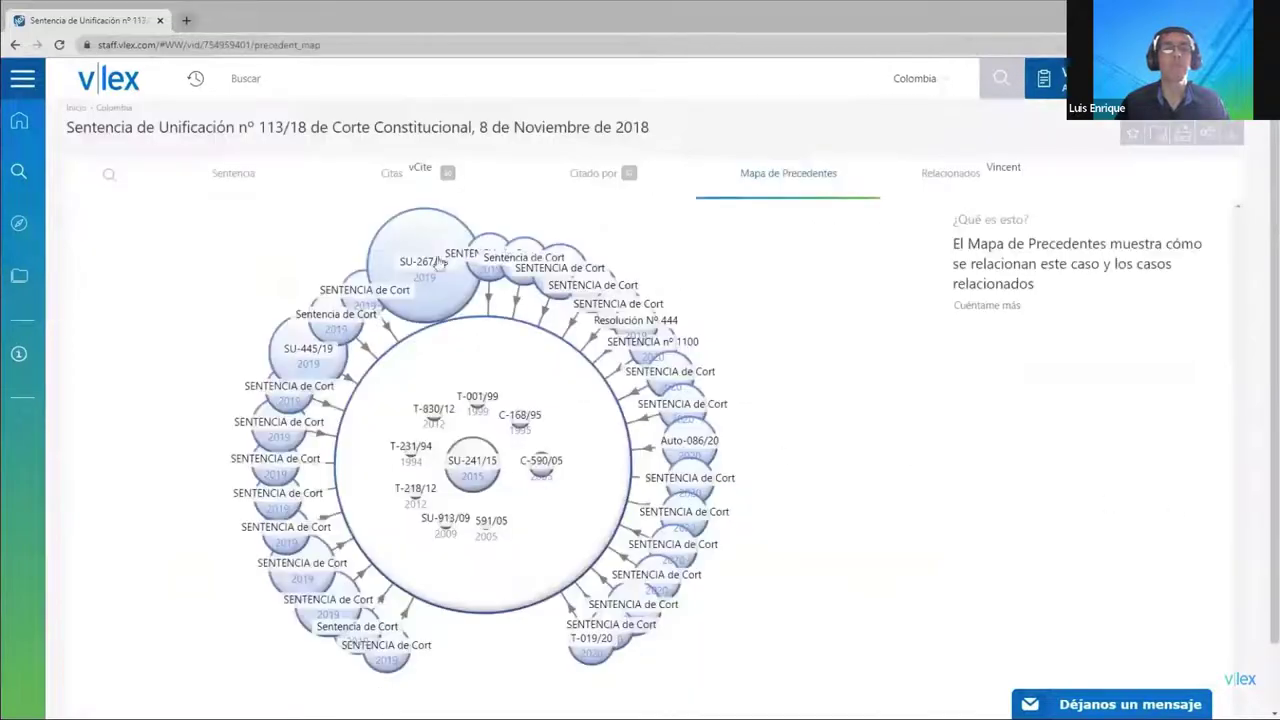
left_click(410, 235)
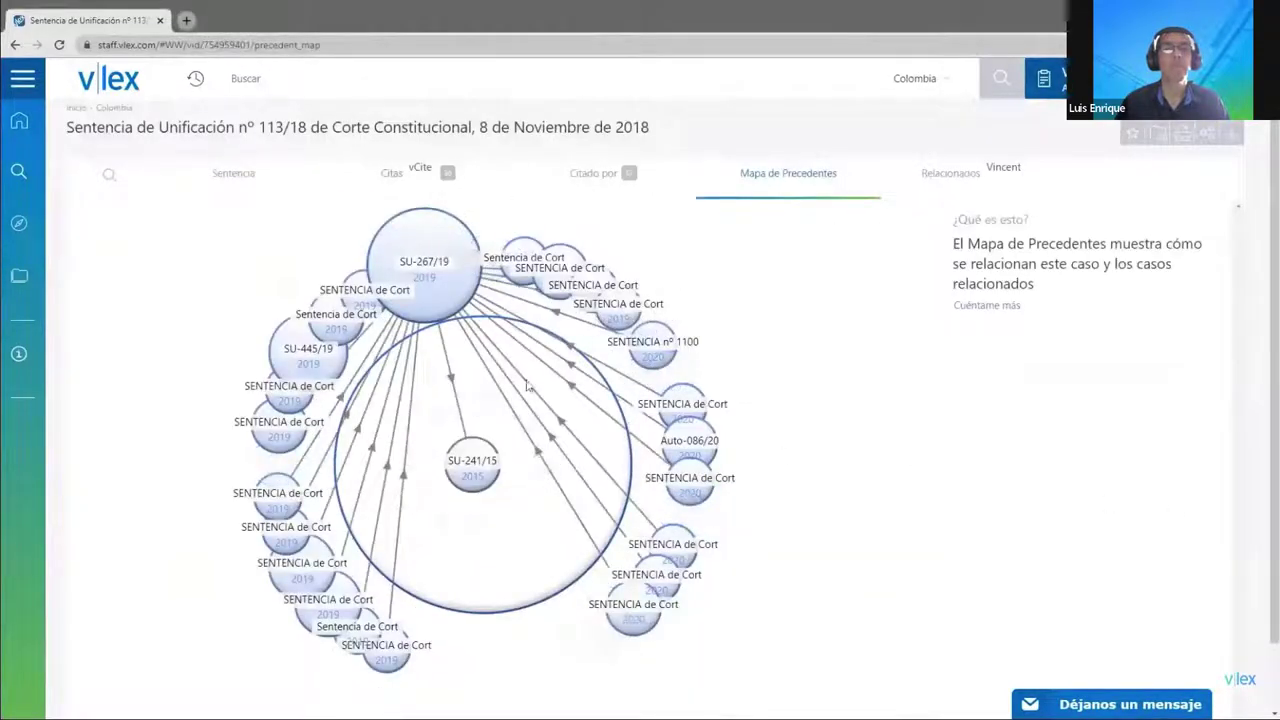
left_click(485, 478)
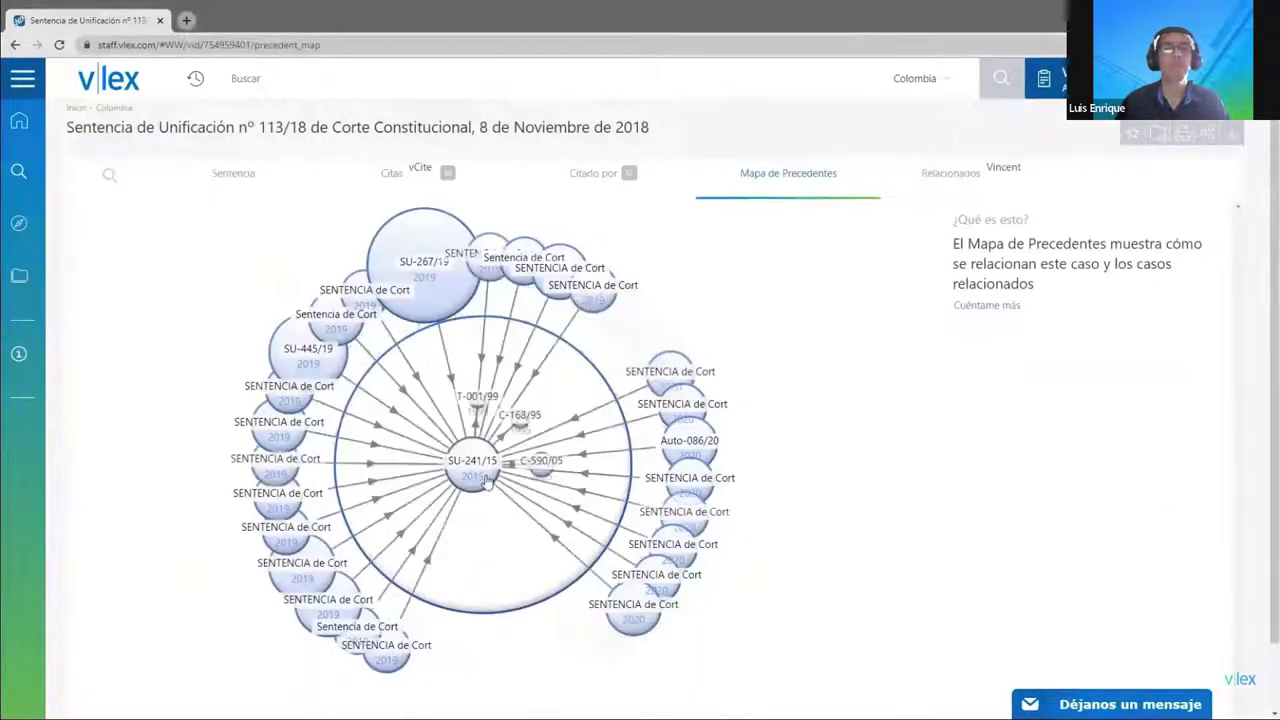
left_click(416, 224)
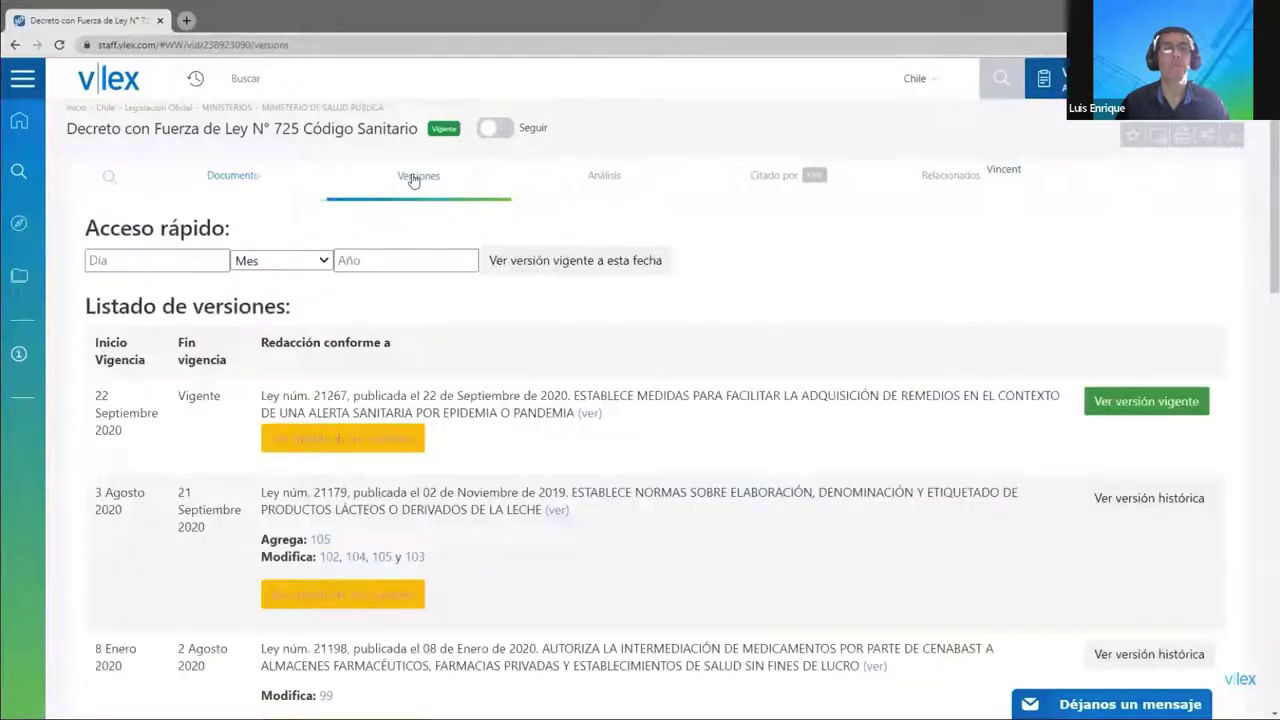
Follow the Decreto con Fuerza de Ley N° 725 Código Sanitario from its list of versions
left_click(490, 128)
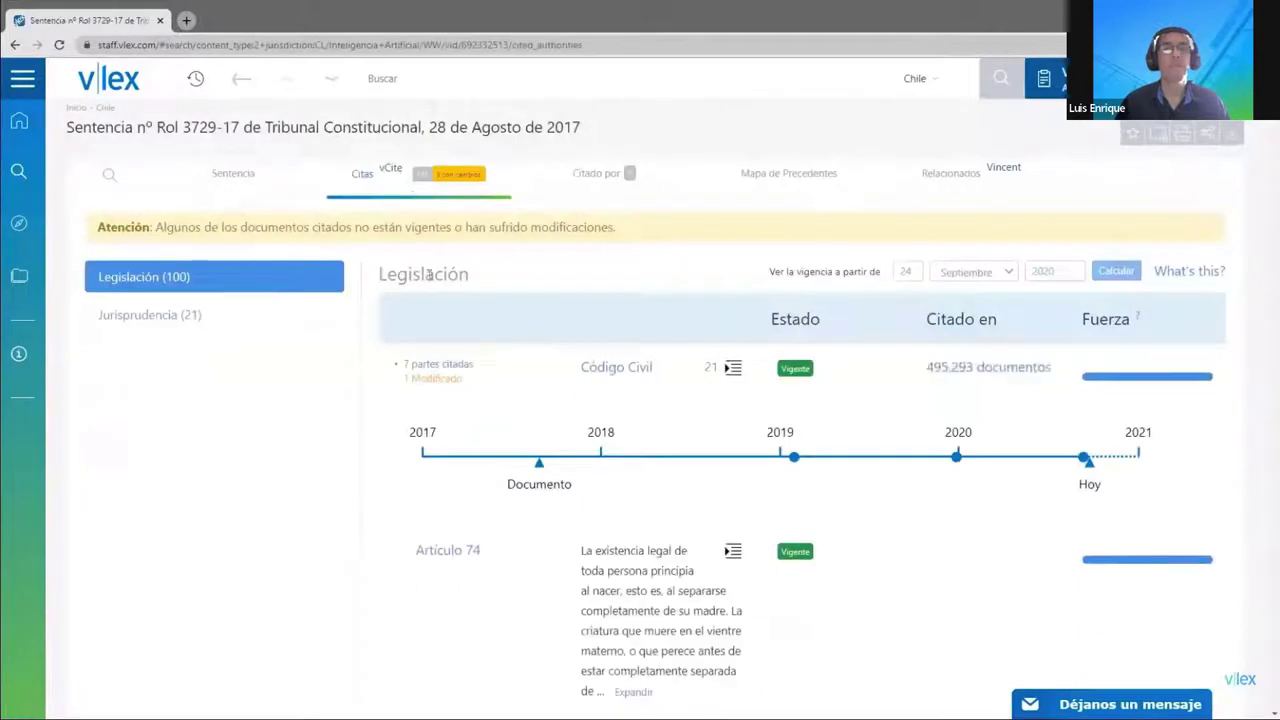
Review the legislation cited in Sentencia nº Rol 3729-17, expanding the text of Artículo 74 of the Código Civil
scroll(423, 283, "down", 2)
scroll(423, 283, "down", 2)
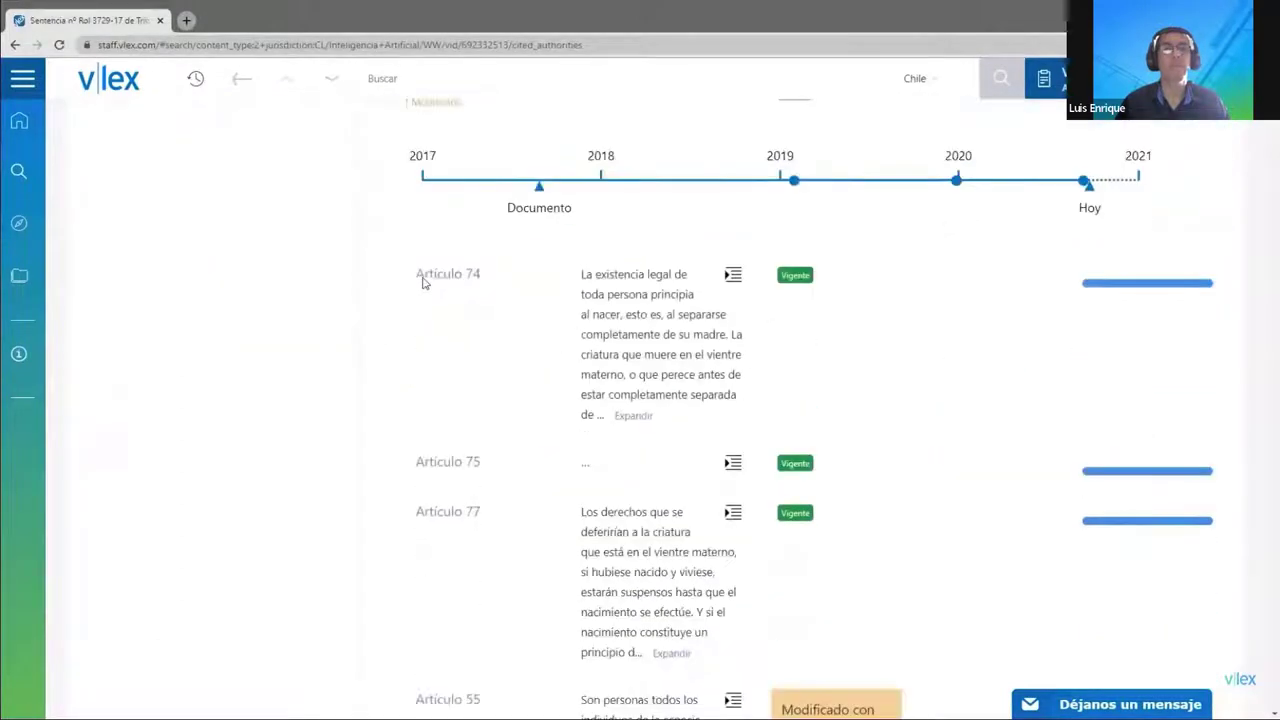
scroll(430, 281, "down", 1)
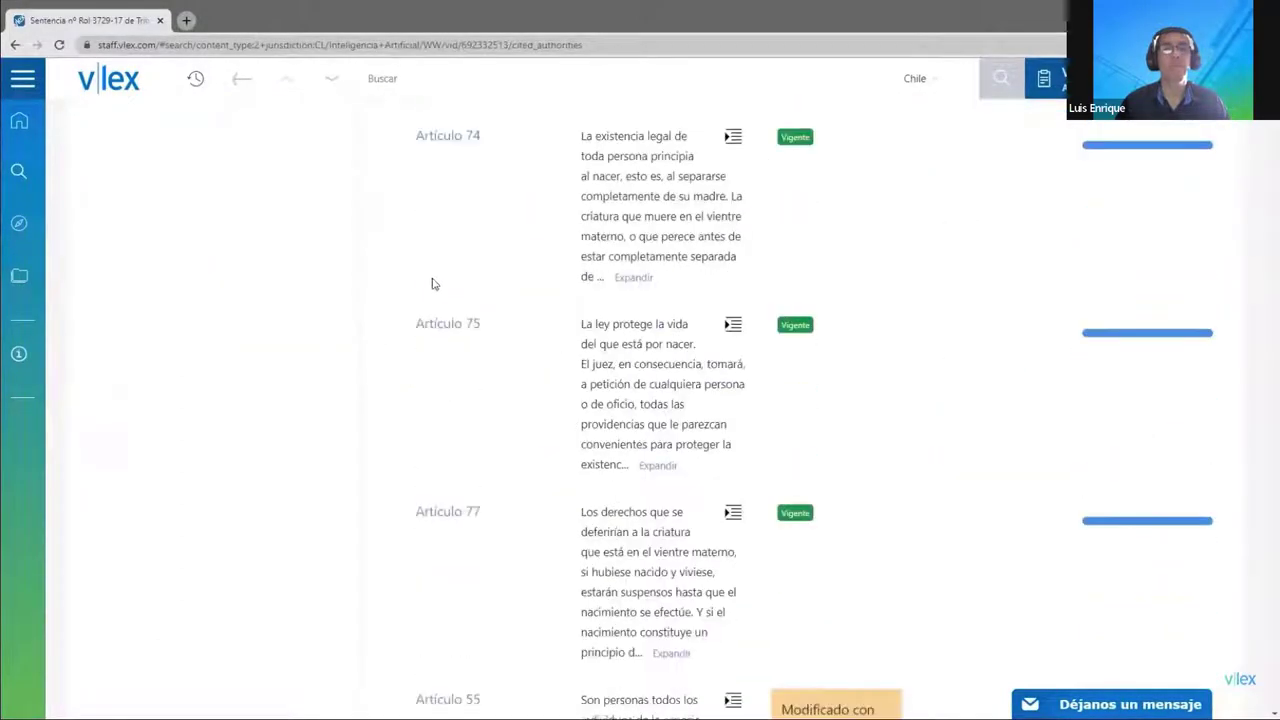
left_click(638, 282)
scroll(640, 285, "down", 2)
scroll(731, 263, "down", 10)
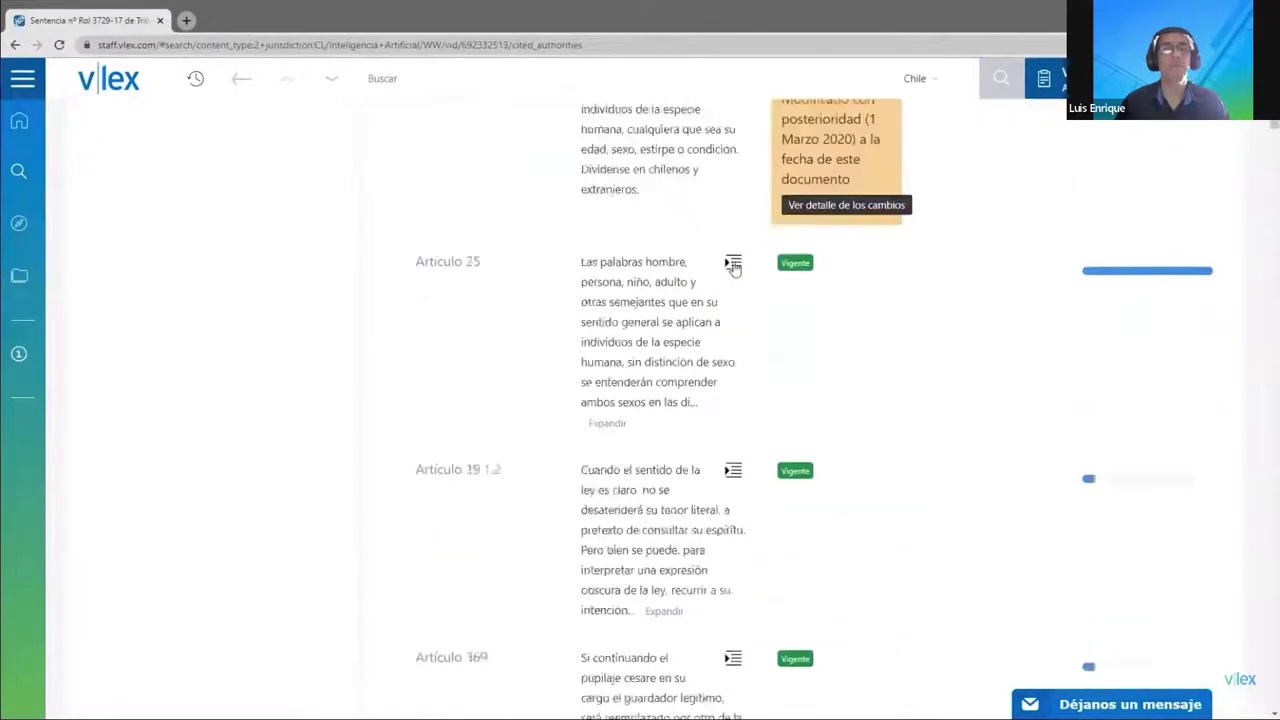
mouse_move(550, 305)
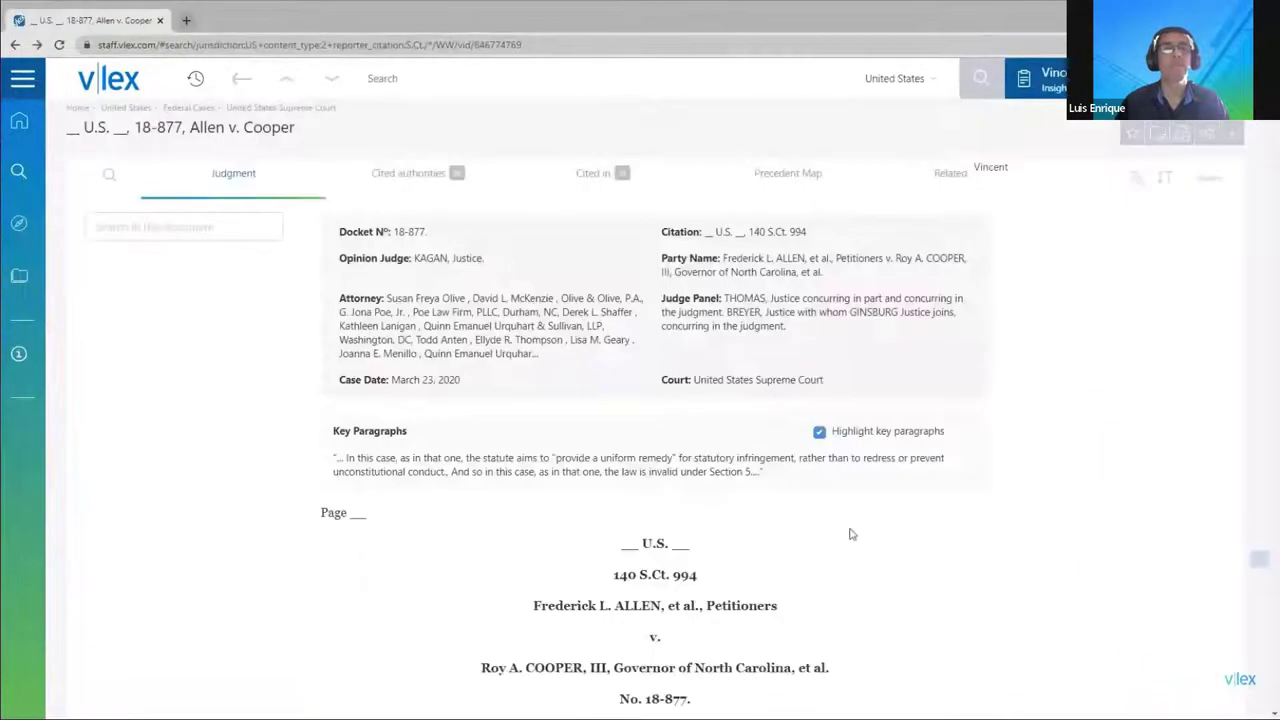
Translate the US Supreme Court judgment 18-877 into Español and show it as parallel text
scroll(850, 534, "down", 6)
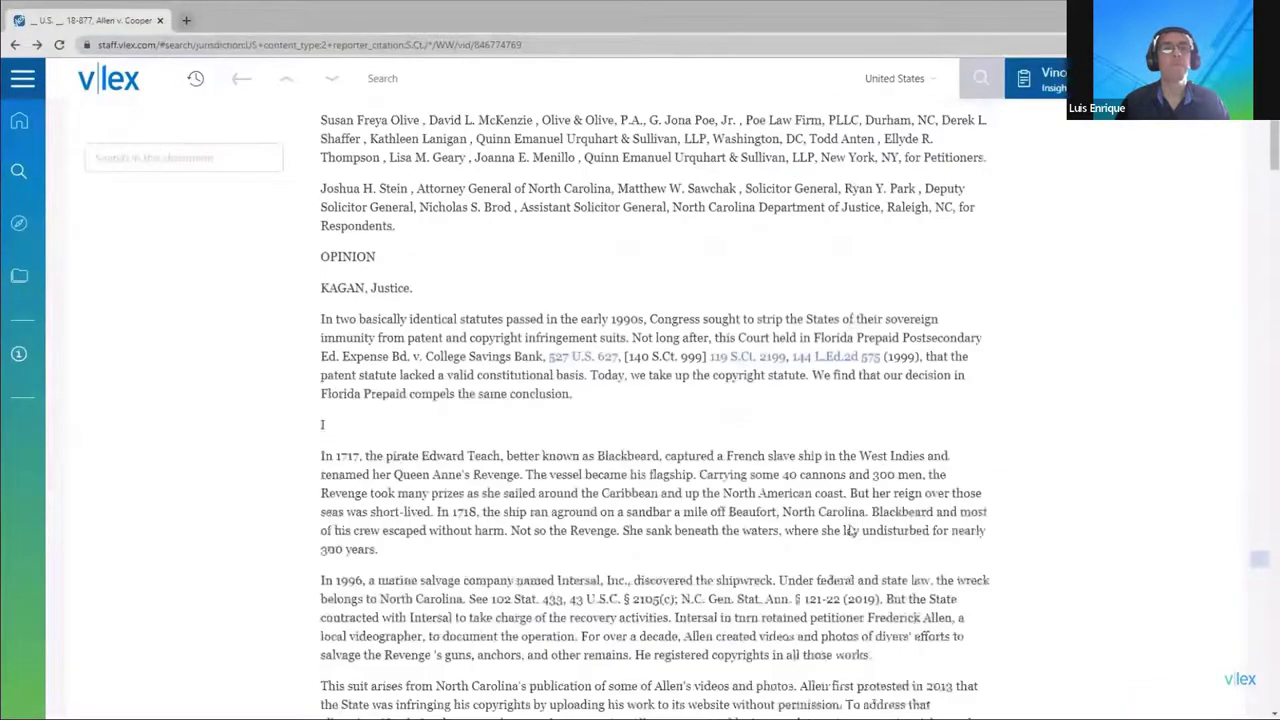
scroll(850, 532, "up", 4)
scroll(850, 534, "up", 3)
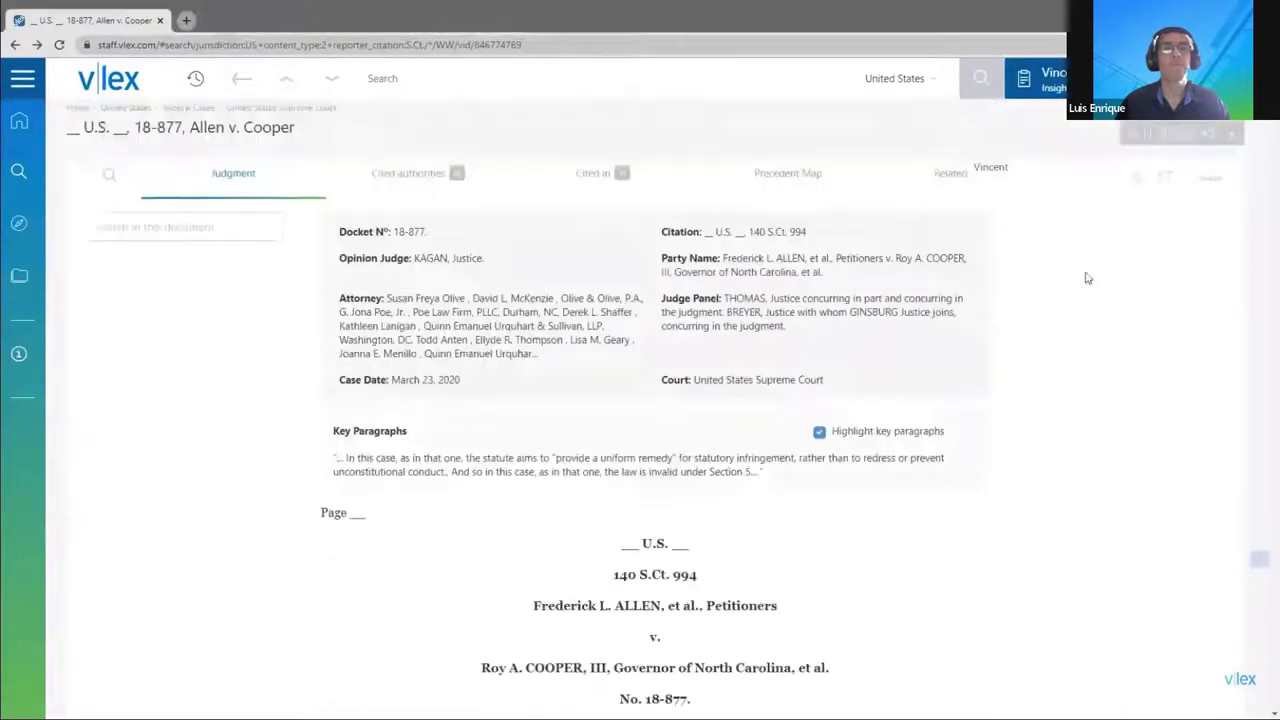
left_click(1131, 178)
left_click(457, 149)
left_click(460, 178)
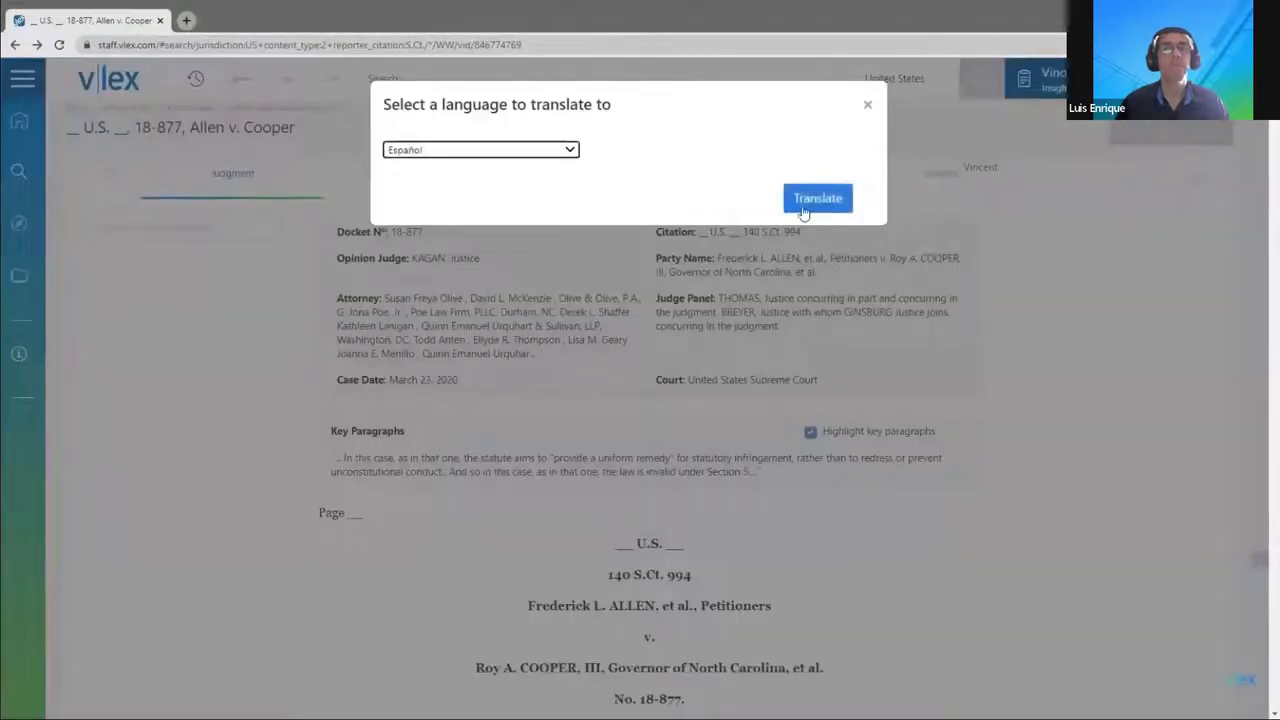
left_click(806, 204)
left_click(727, 306)
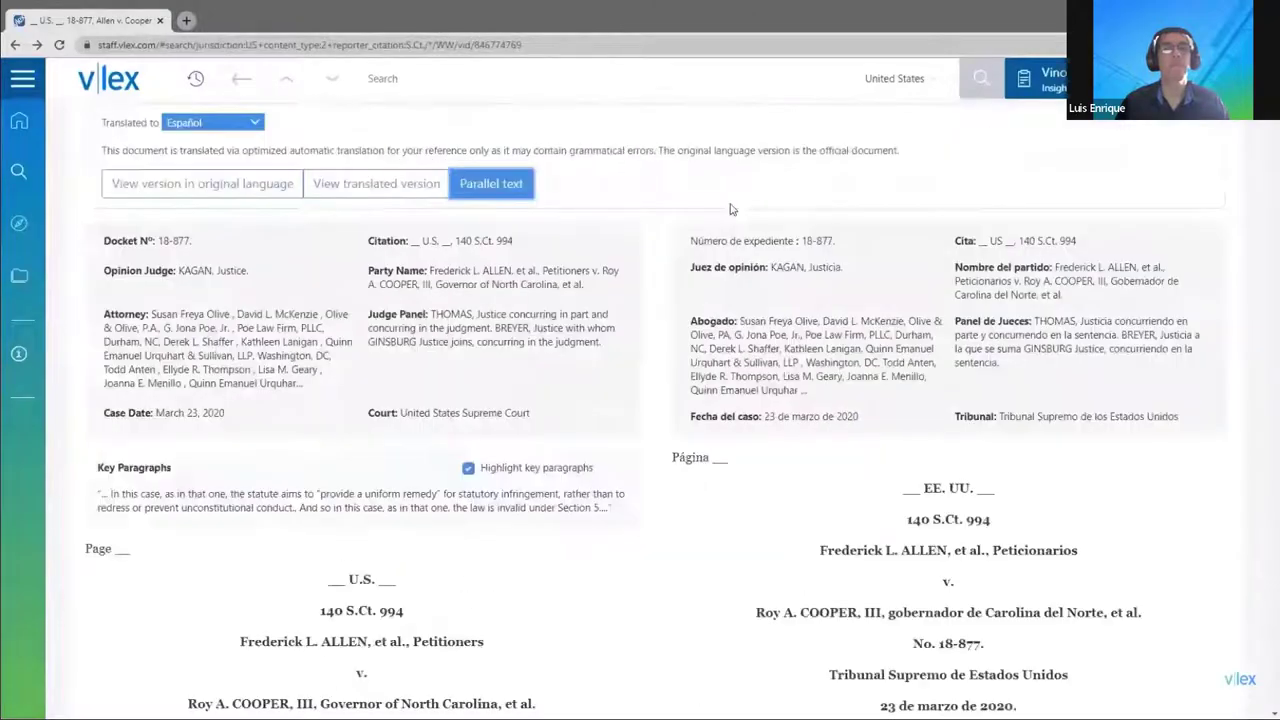
Compare the original and translated judgment, and save the language settings for automatic translation
scroll(717, 258, "down", 3)
scroll(717, 258, "up", 5)
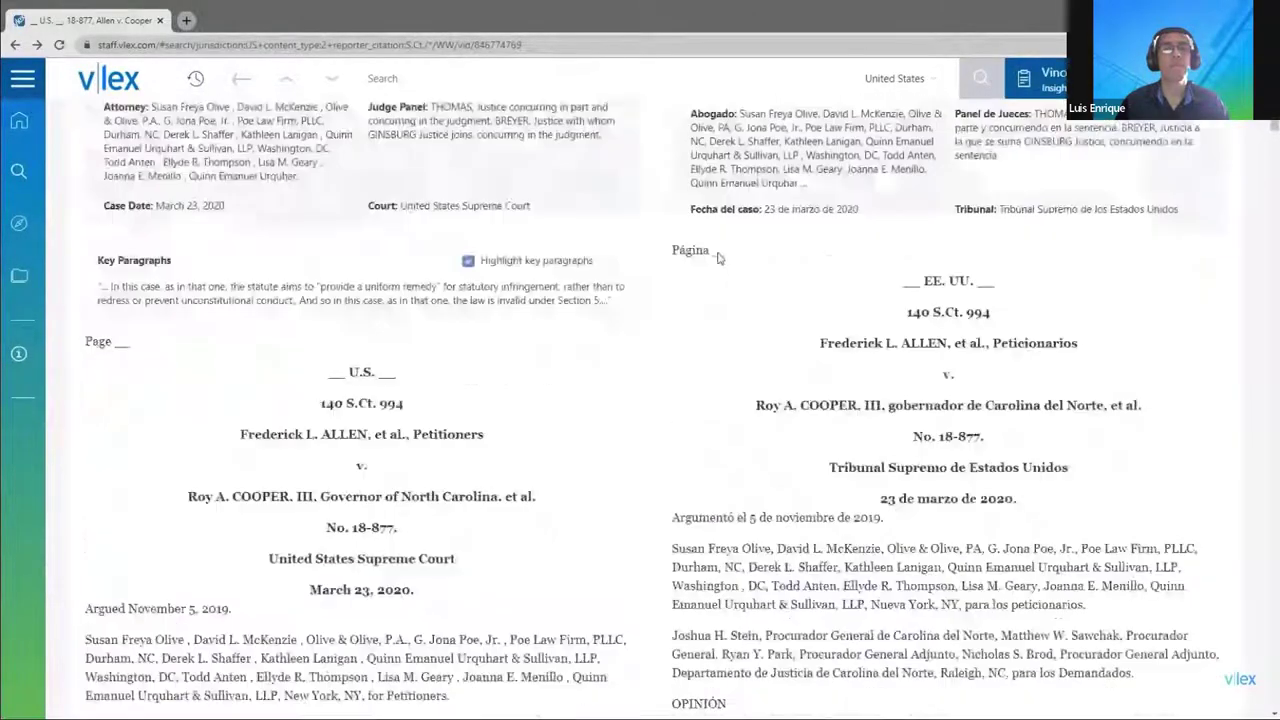
left_click(1036, 206)
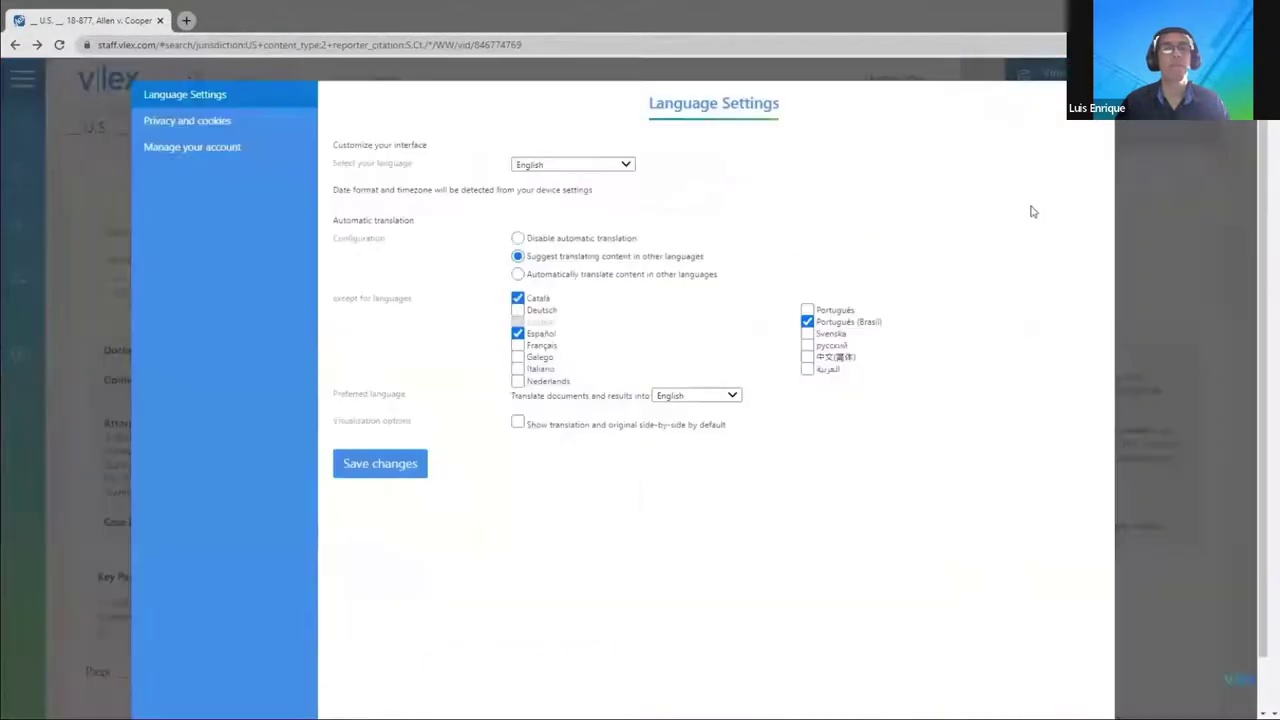
left_click(372, 474)
Run an advanced search in Legislación y Normativa for "Inteligencia Artificial" with the search terms translated to English
left_click(1057, 419)
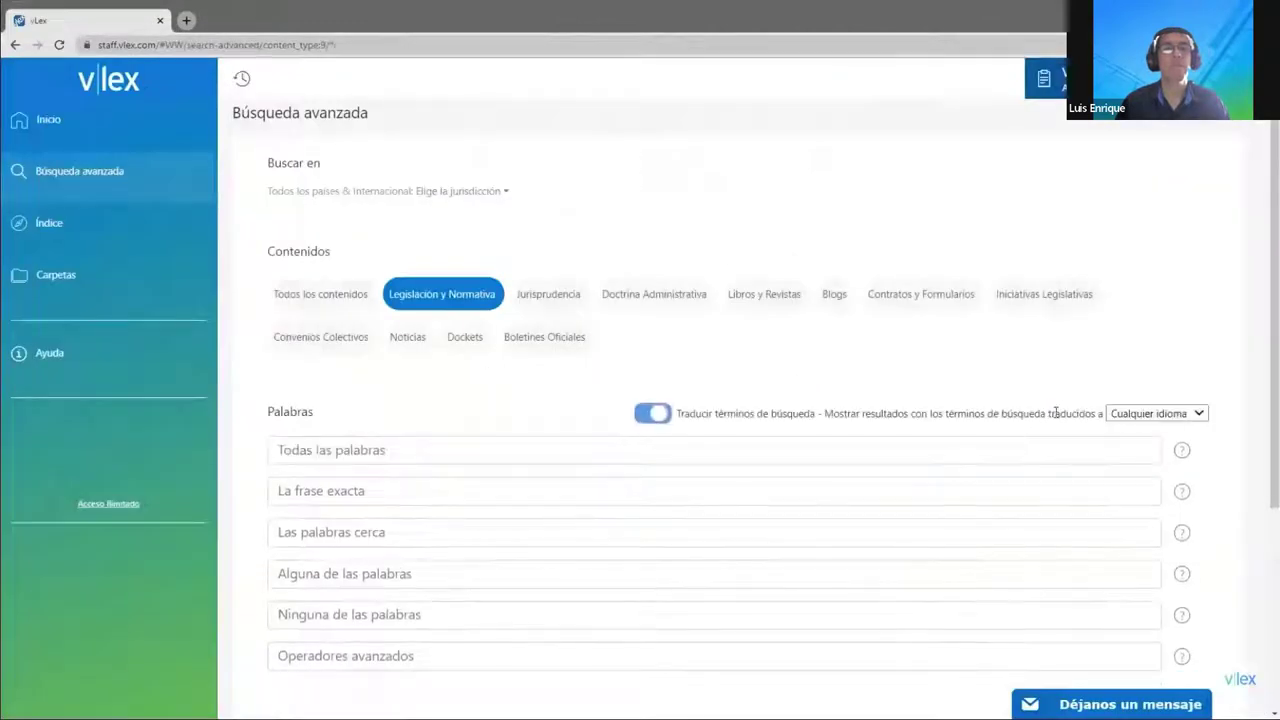
left_click(437, 455)
type("inteligencia Artificial")
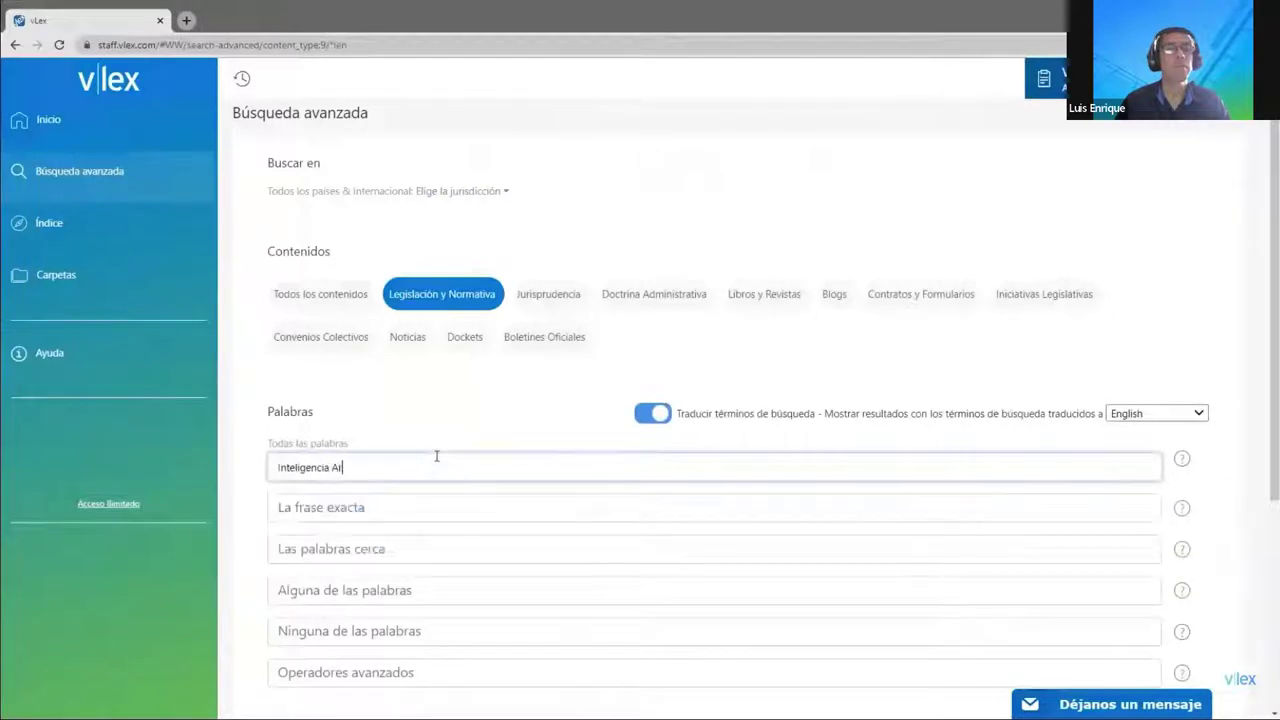
key("Return")
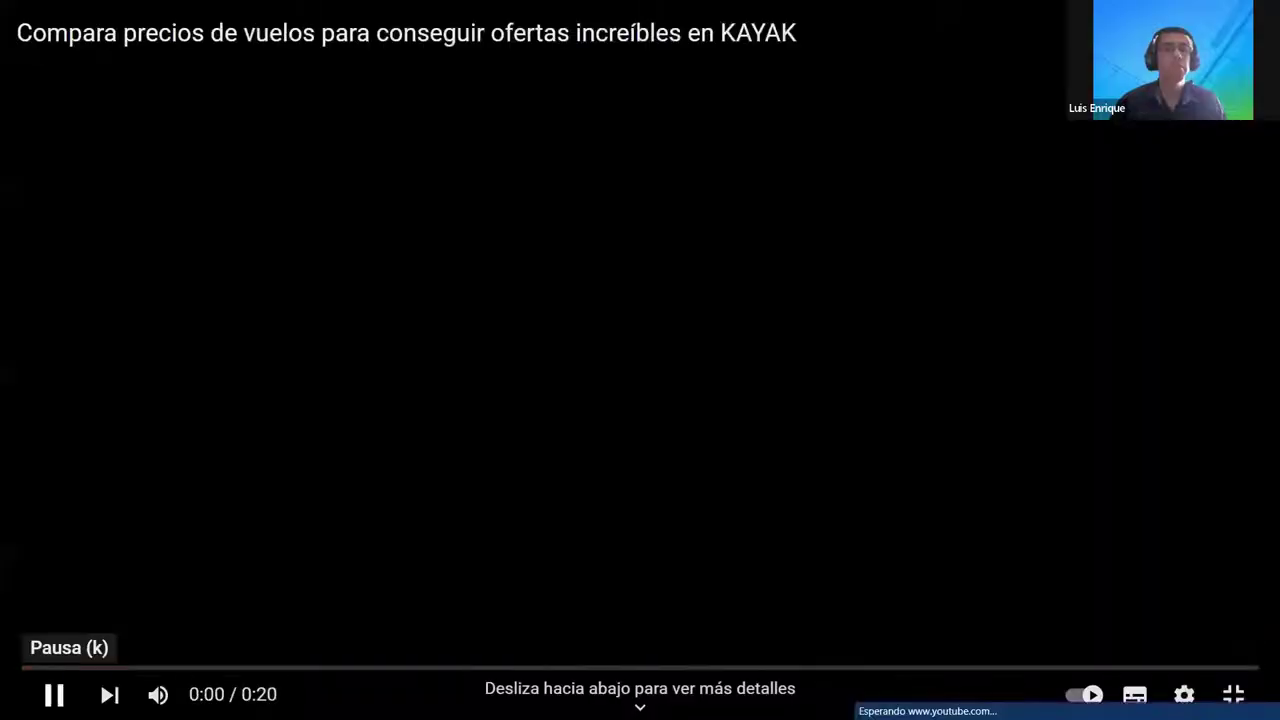
Pause the video, exit full screen and switch to the open vLex home page
left_click(54, 694)
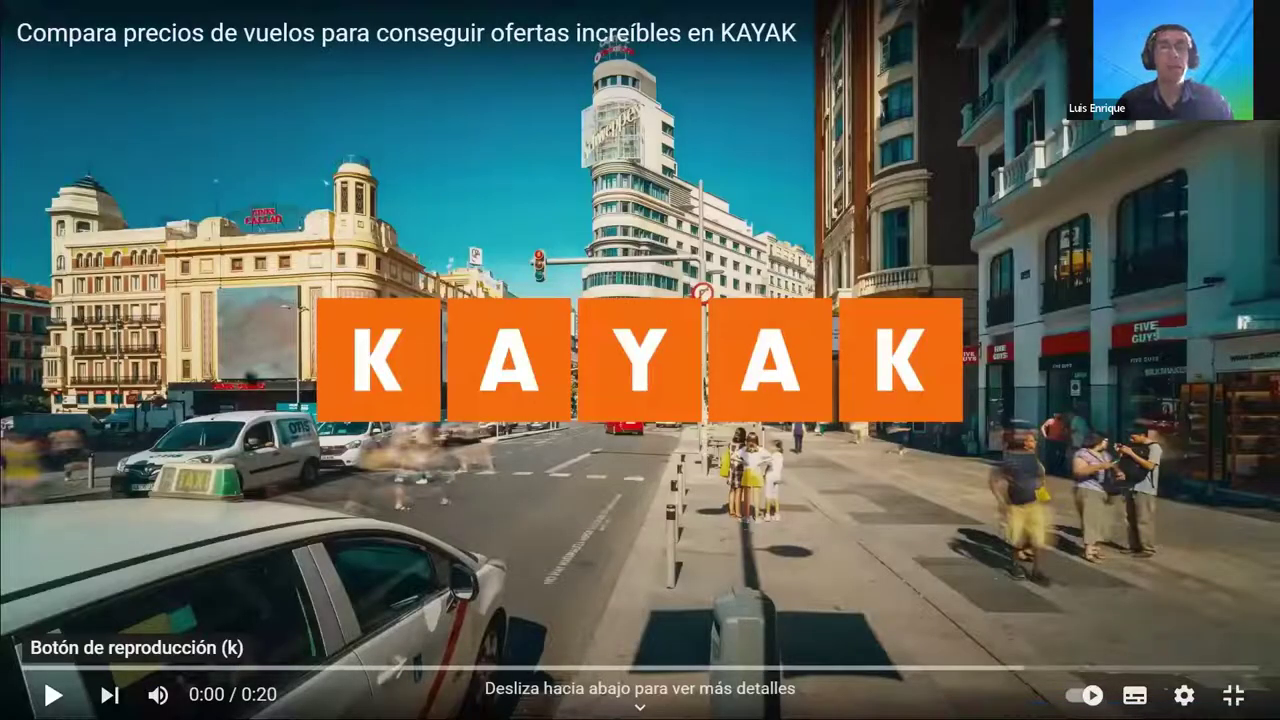
key("Escape")
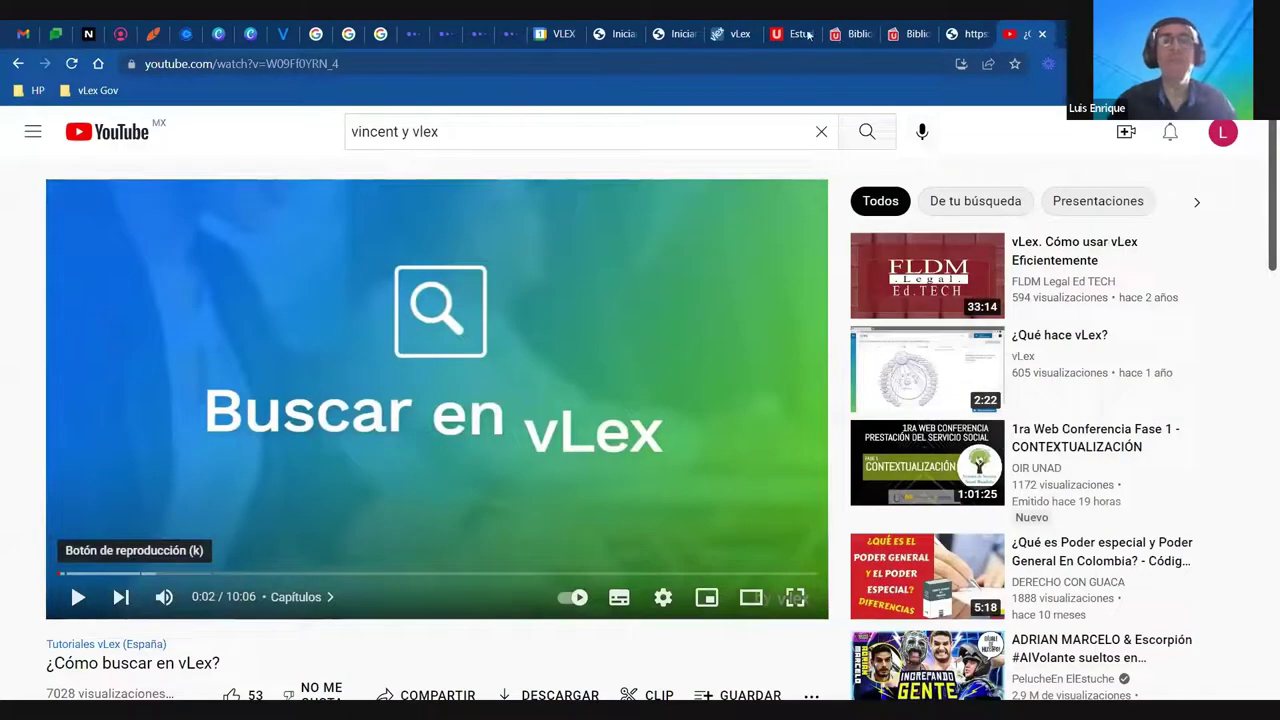
left_click(735, 33)
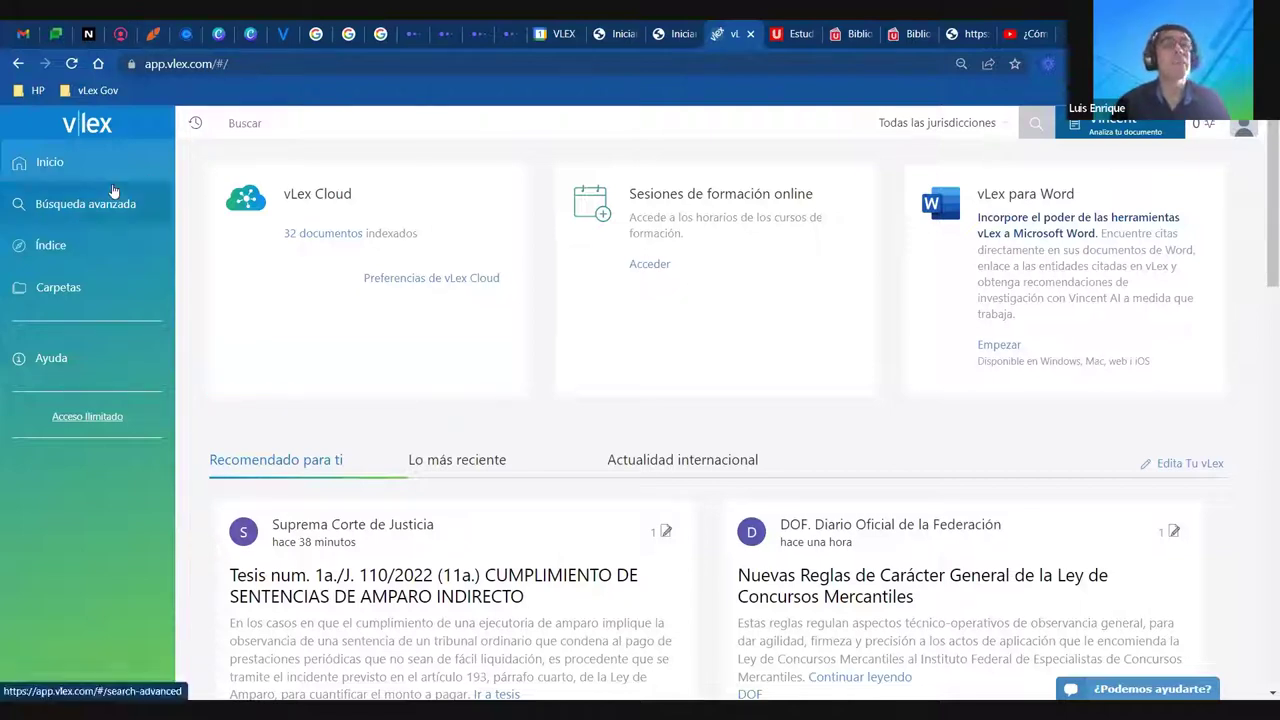
Look through the saved folders and open the document "Protocolo para la legitimación de contratos colectivos de trabajo existentes"
left_click(94, 285)
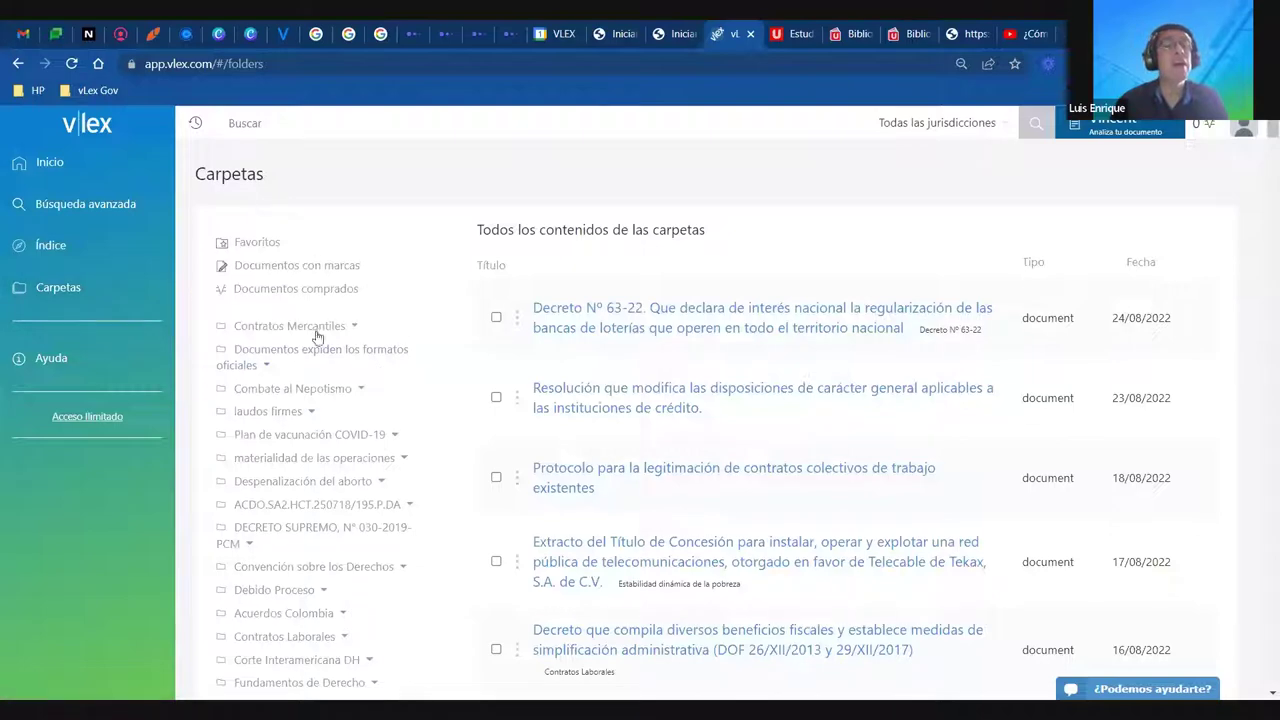
scroll(315, 408, "down", 1)
scroll(315, 408, "down", 5)
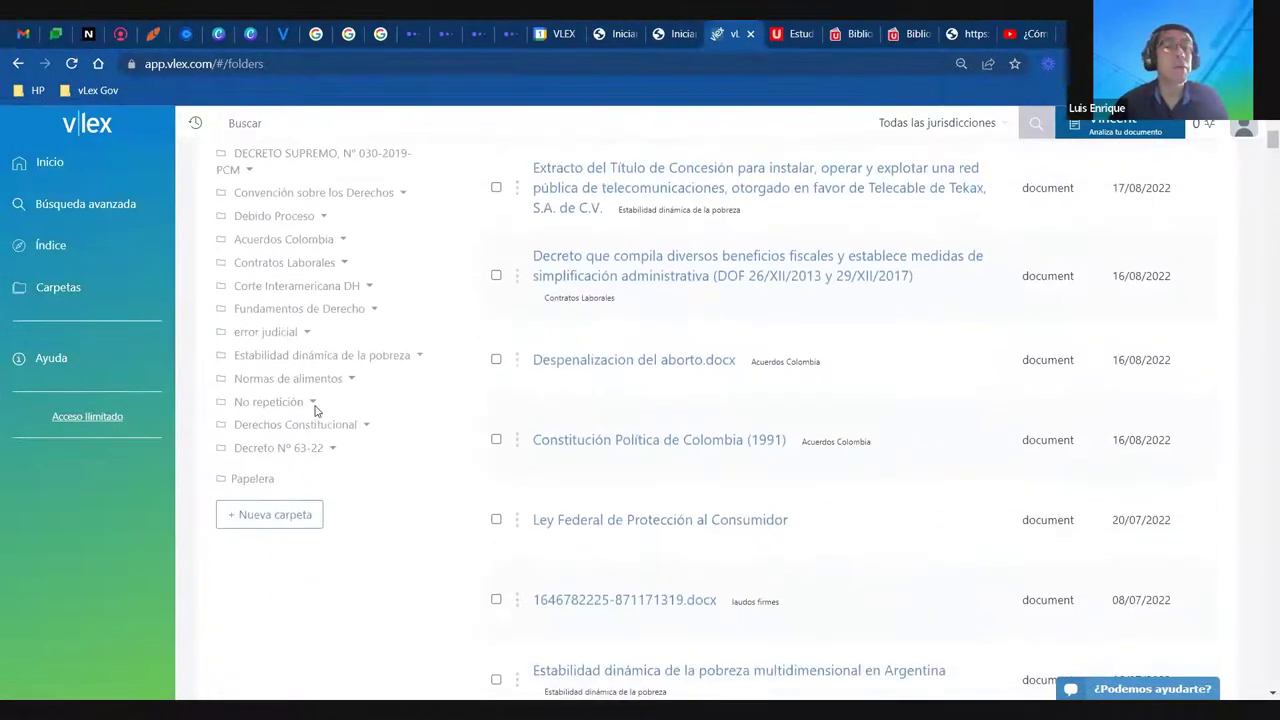
scroll(629, 386, "up", 4)
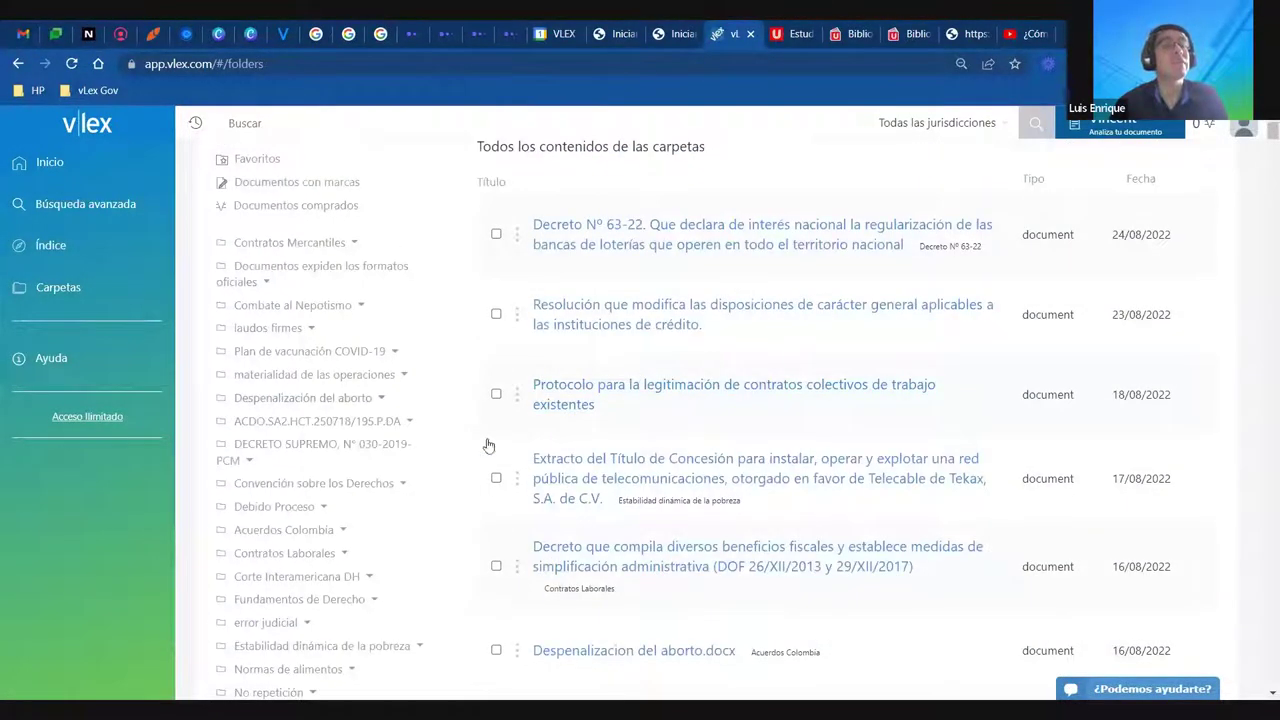
scroll(587, 441, "up", 1)
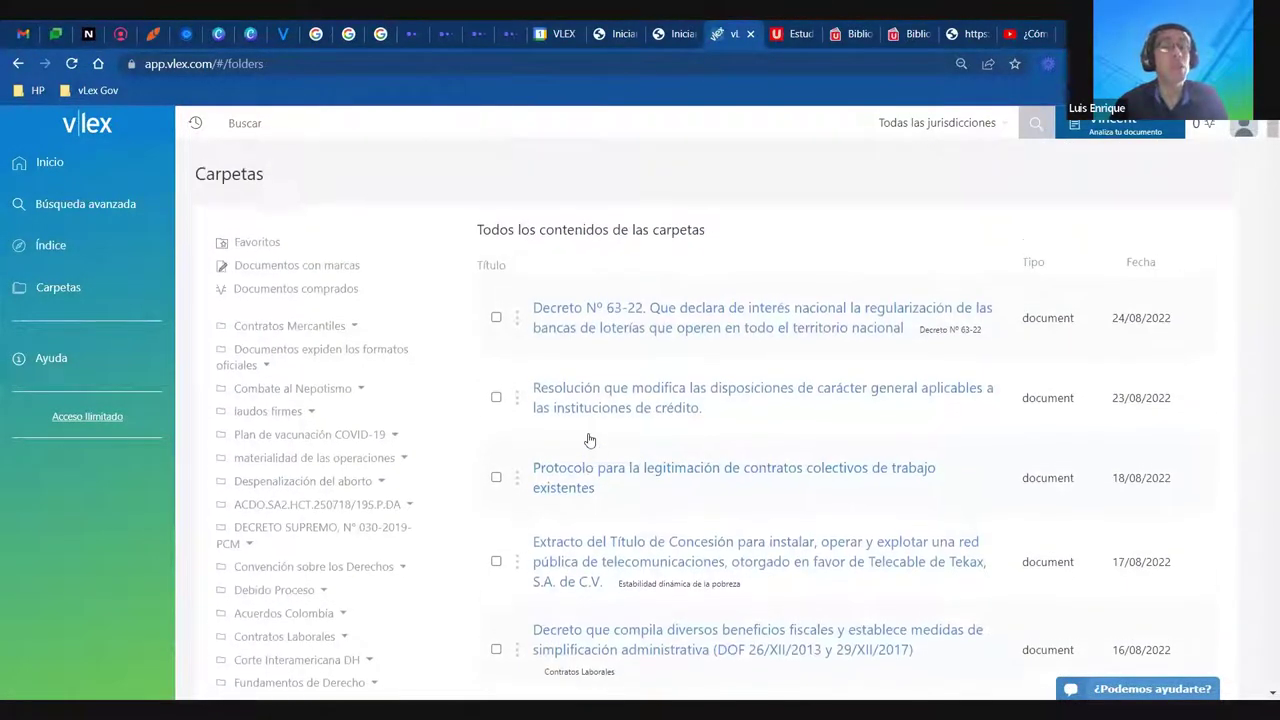
left_click(631, 478)
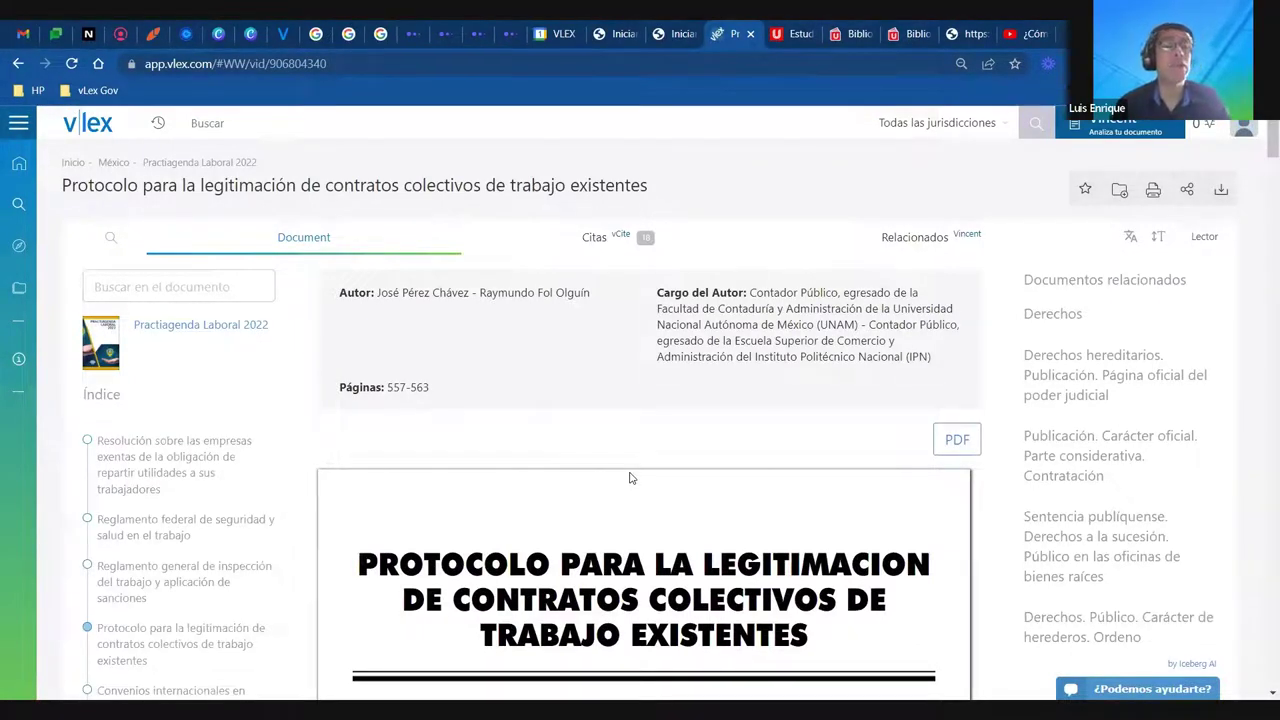
Return to the home page and reopen Ejecutoria num. 22/2021 de Plenos de Circuito from the recently viewed history
left_click(30, 166)
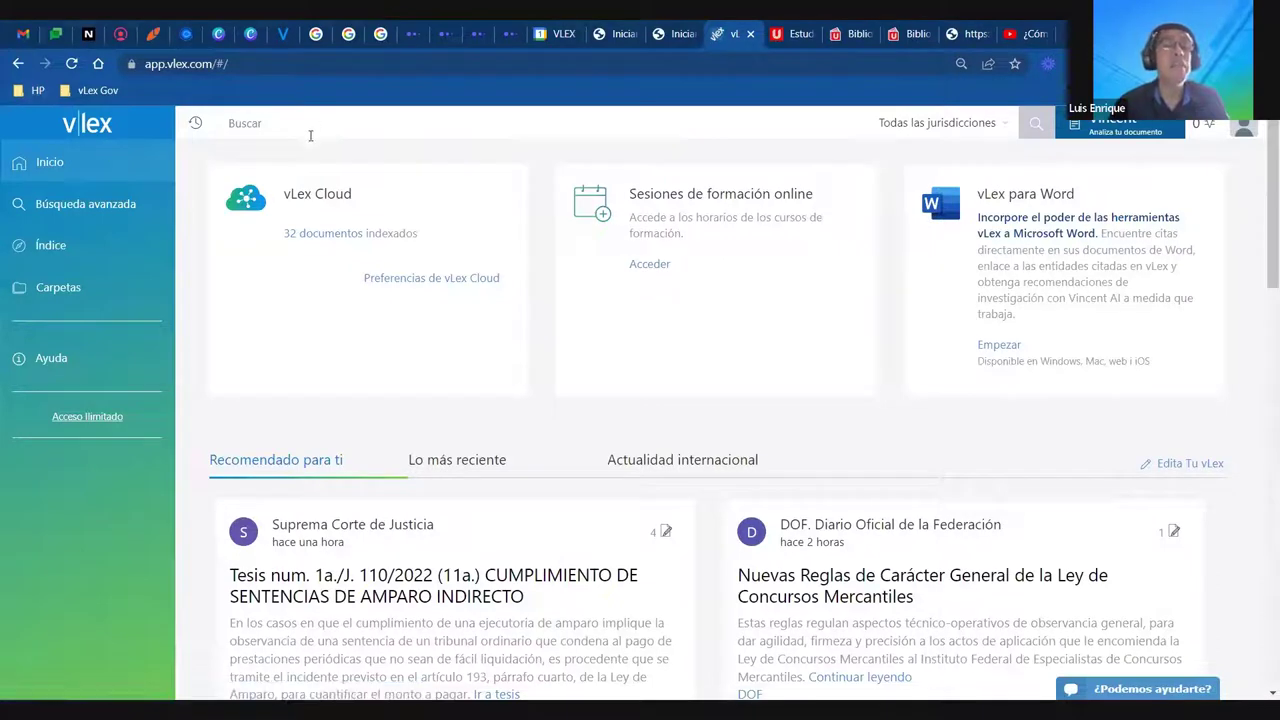
left_click(198, 123)
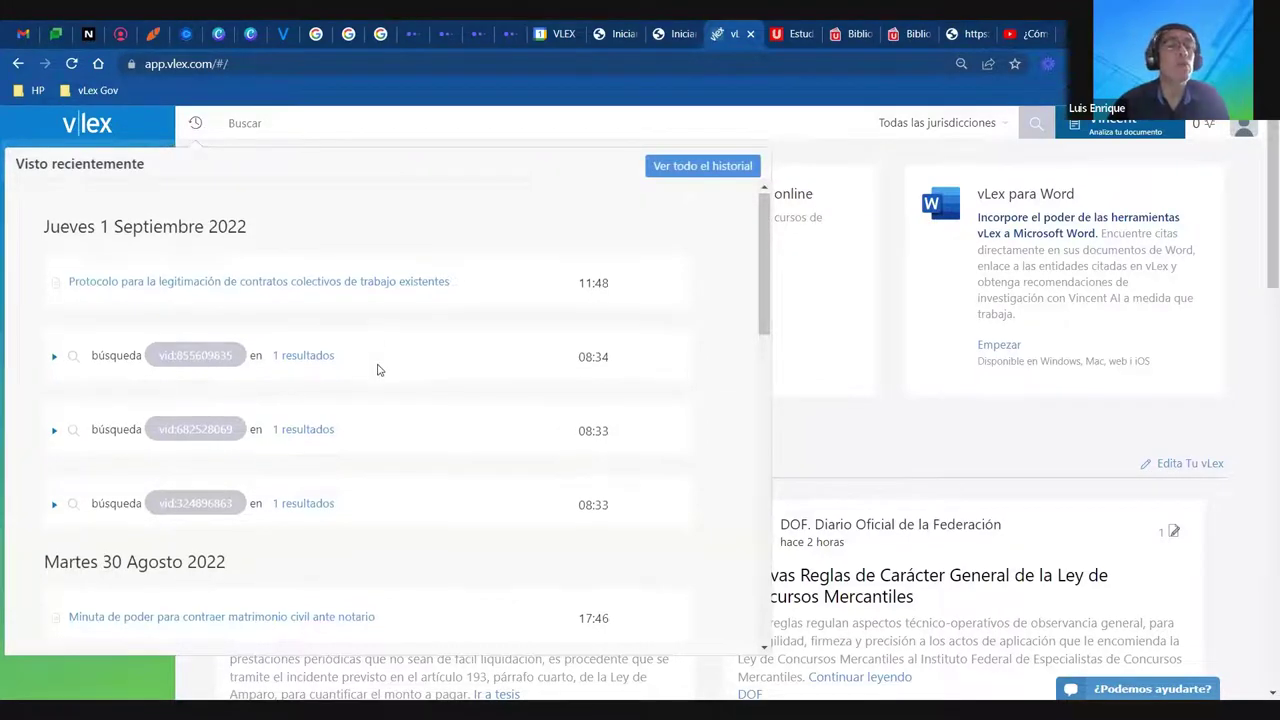
scroll(378, 370, "down", 15)
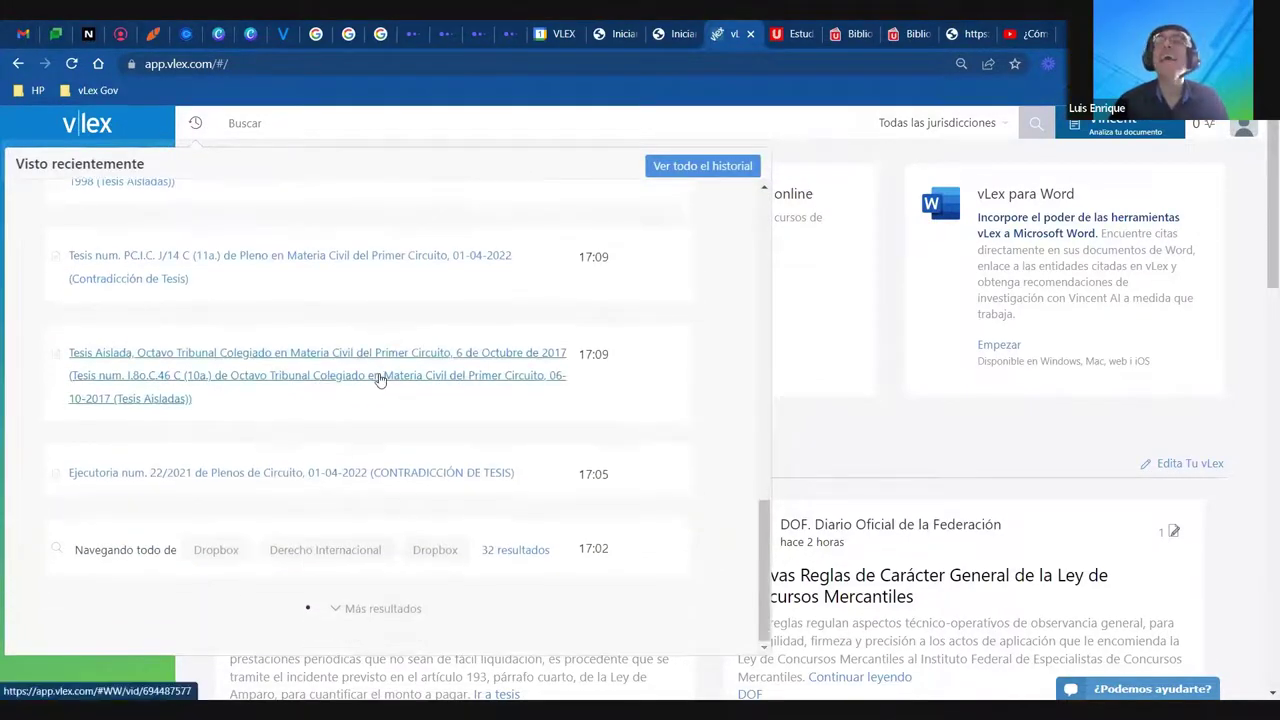
left_click(244, 473)
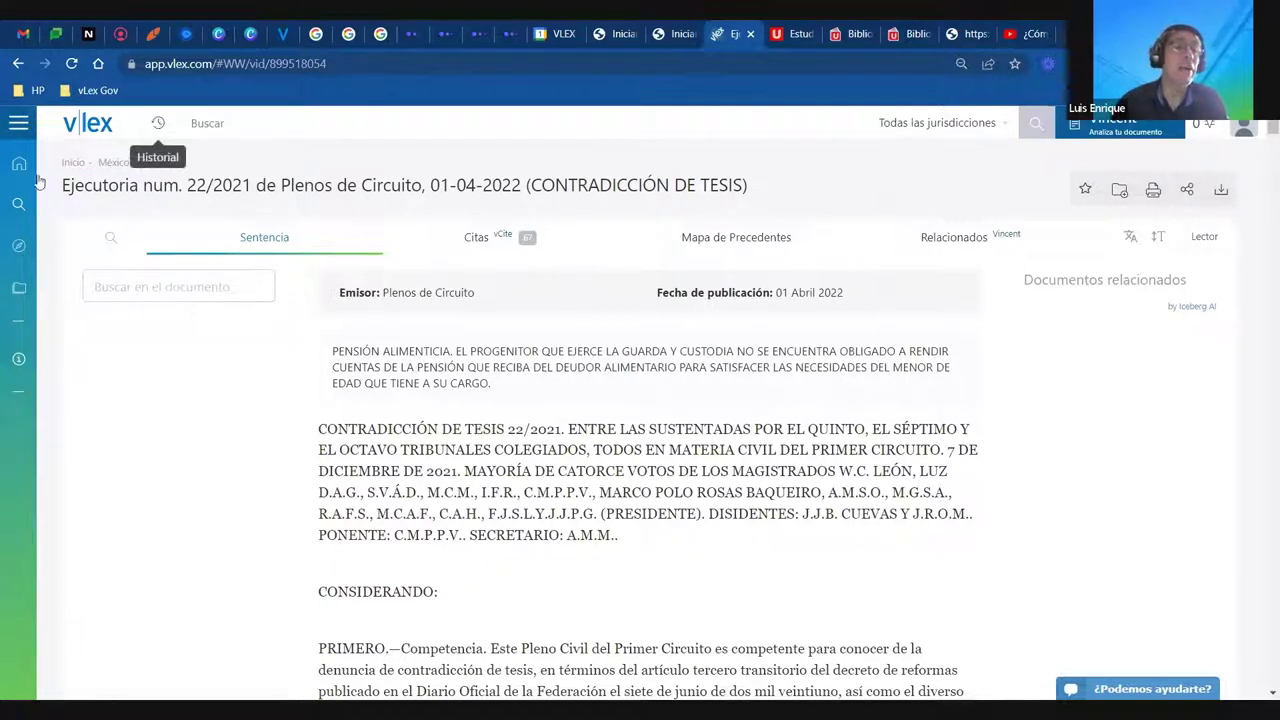
Go back to the home page, check the latest entries in the viewing history and close it
left_click(75, 165)
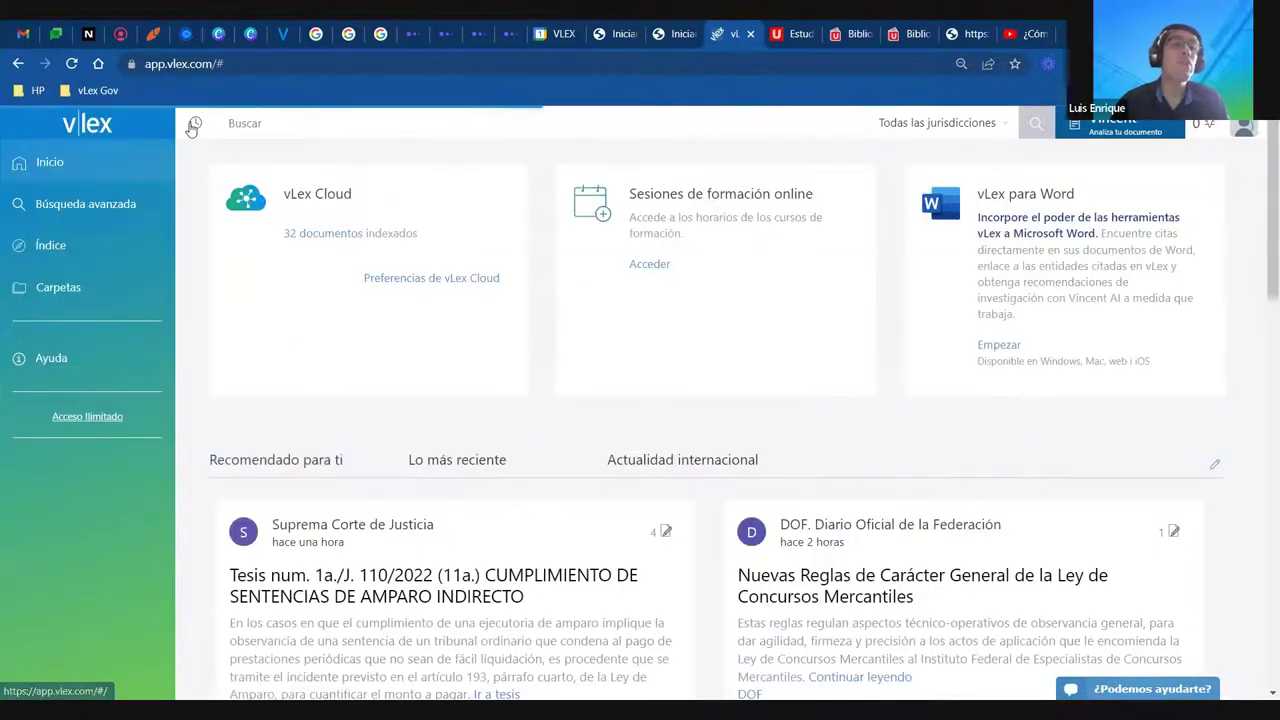
left_click(195, 123)
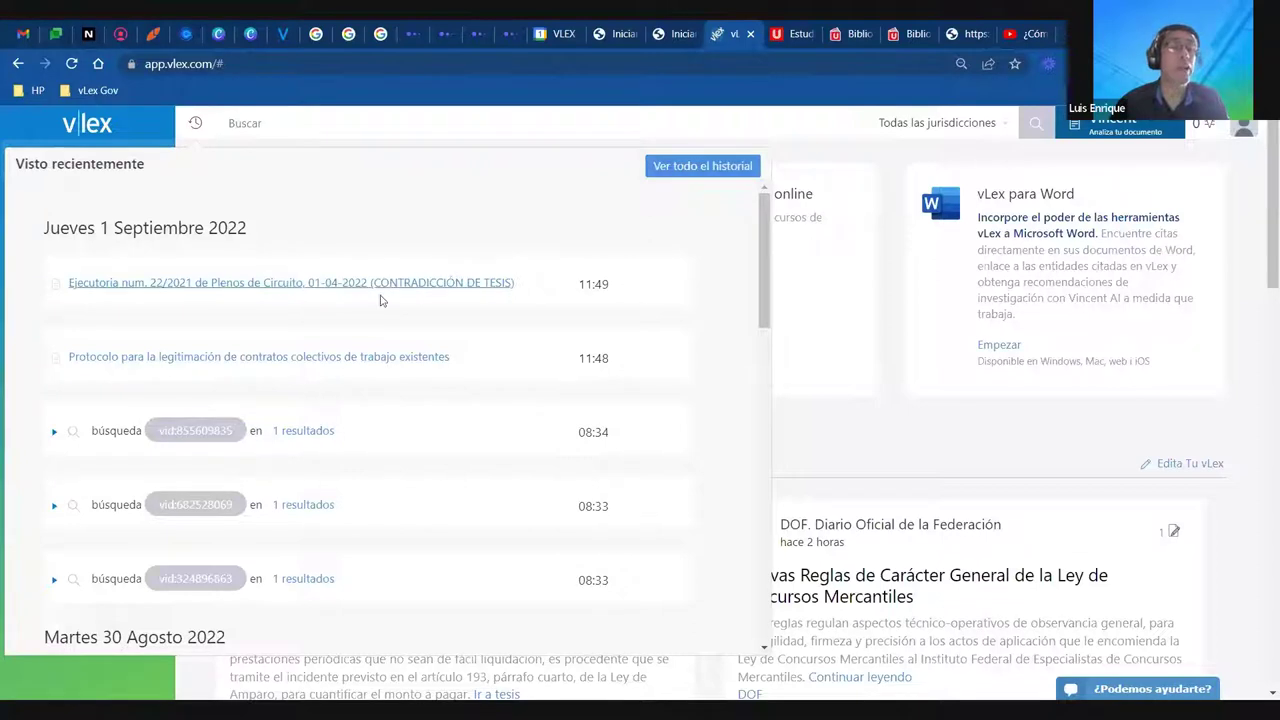
left_click(955, 446)
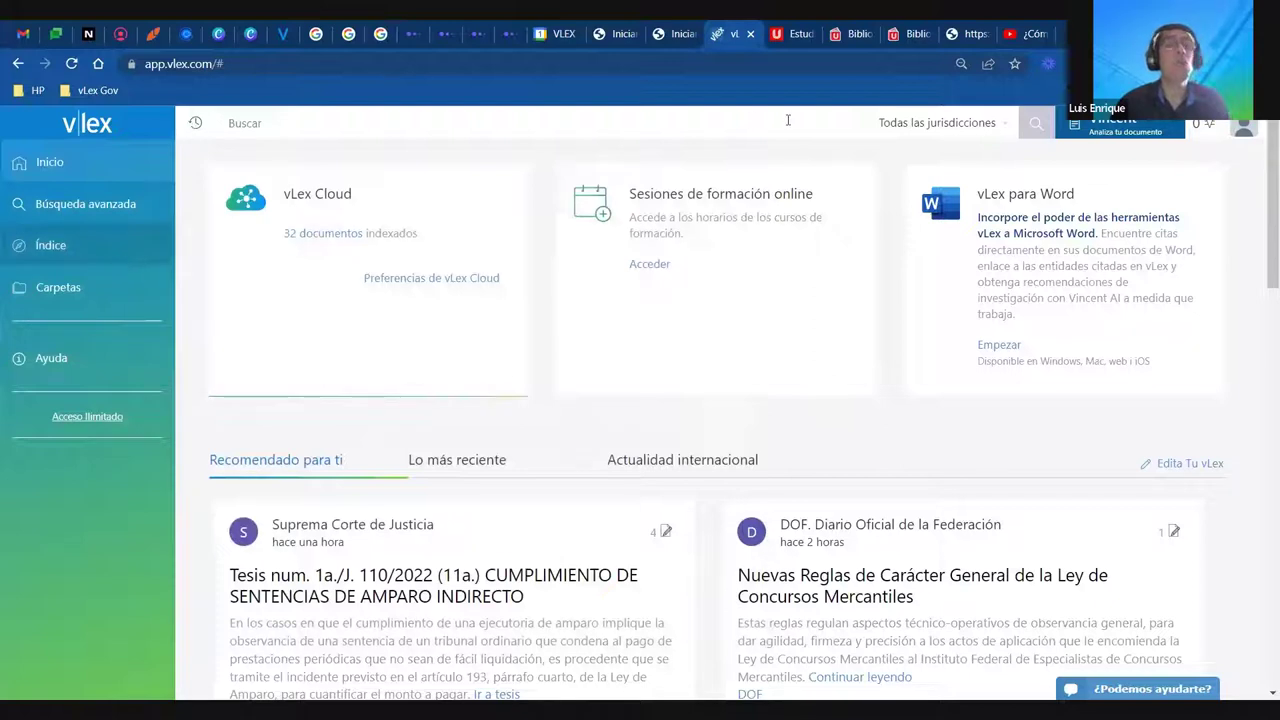
View the countries available in the search's jurisdiction selection and close it without applying changes
left_click(952, 128)
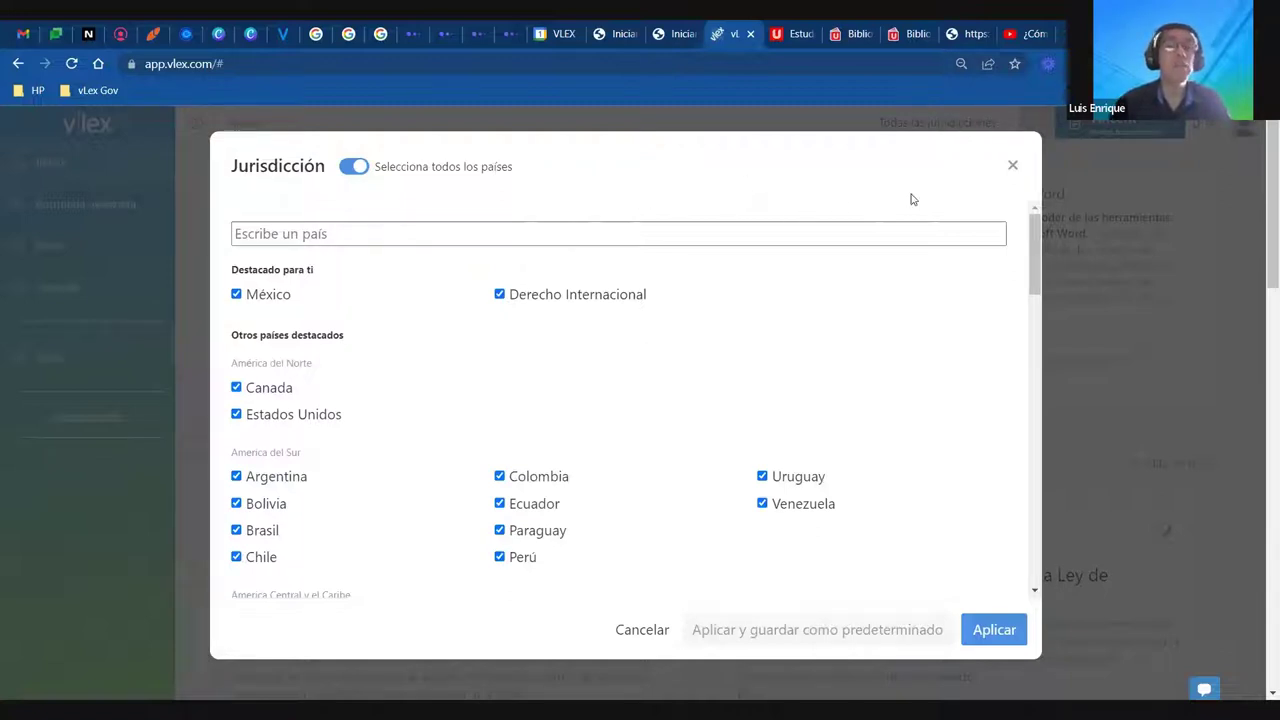
left_click(1012, 165)
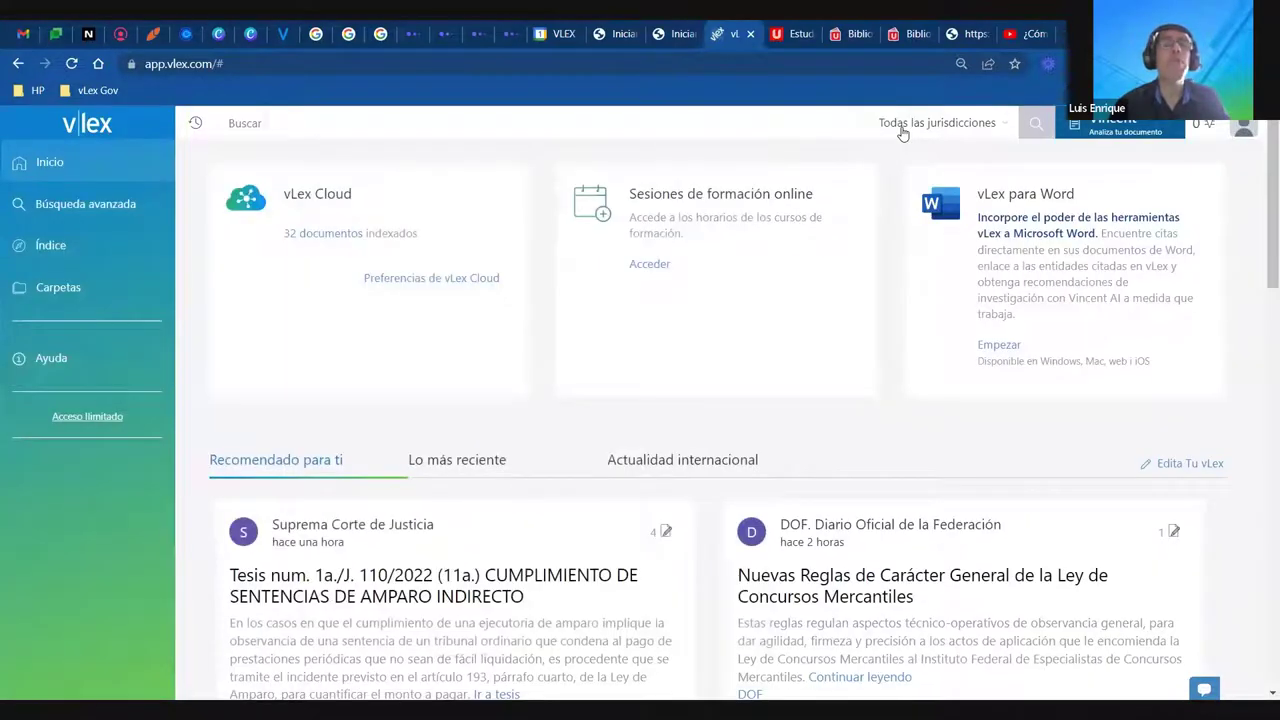
Clear the all-countries selection in the jurisdictions, select only México, Colombia and Ecuador, and apply the selection
left_click(932, 128)
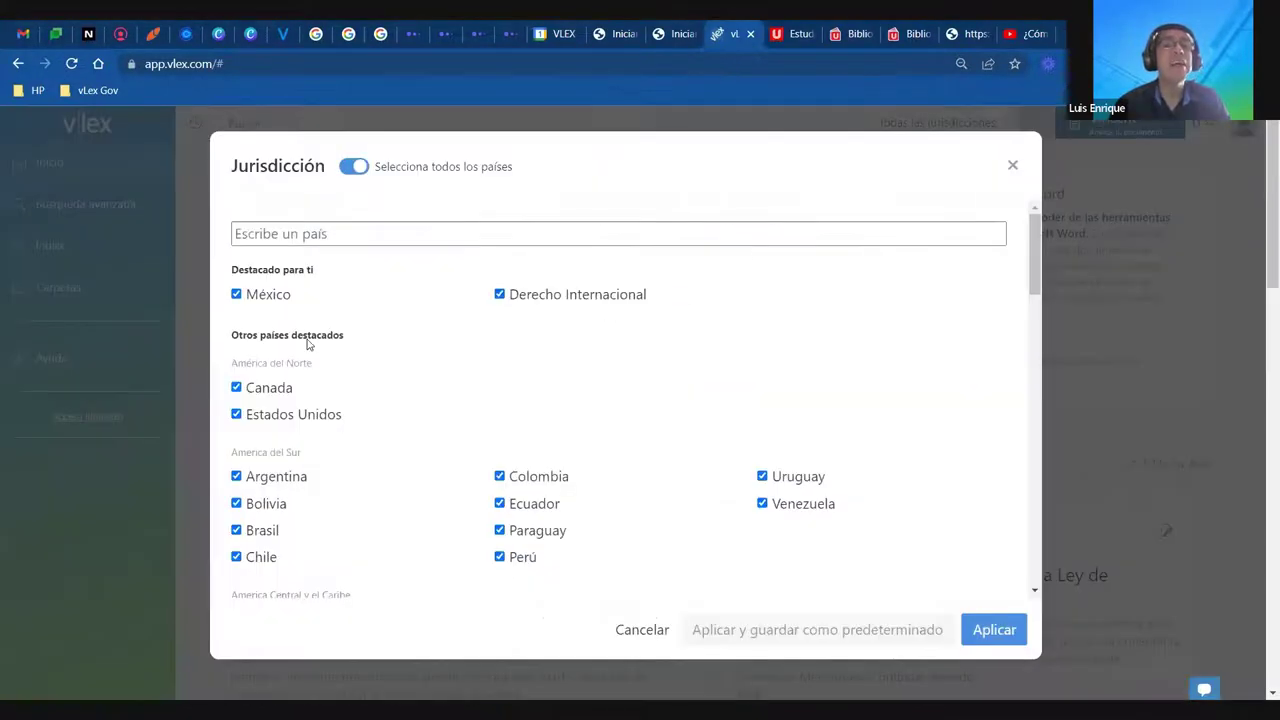
scroll(331, 346, "down", 5)
scroll(331, 346, "down", 5)
scroll(334, 349, "up", 15)
left_click(352, 168)
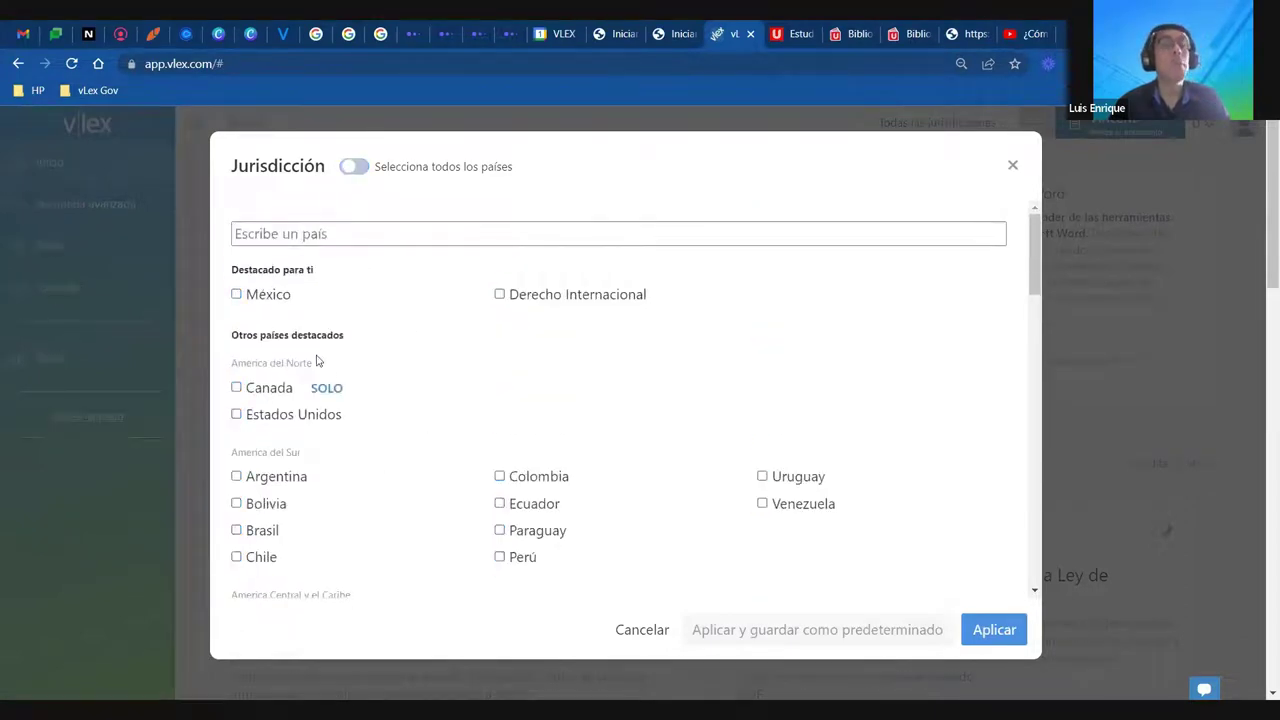
left_click(237, 295)
left_click(499, 477)
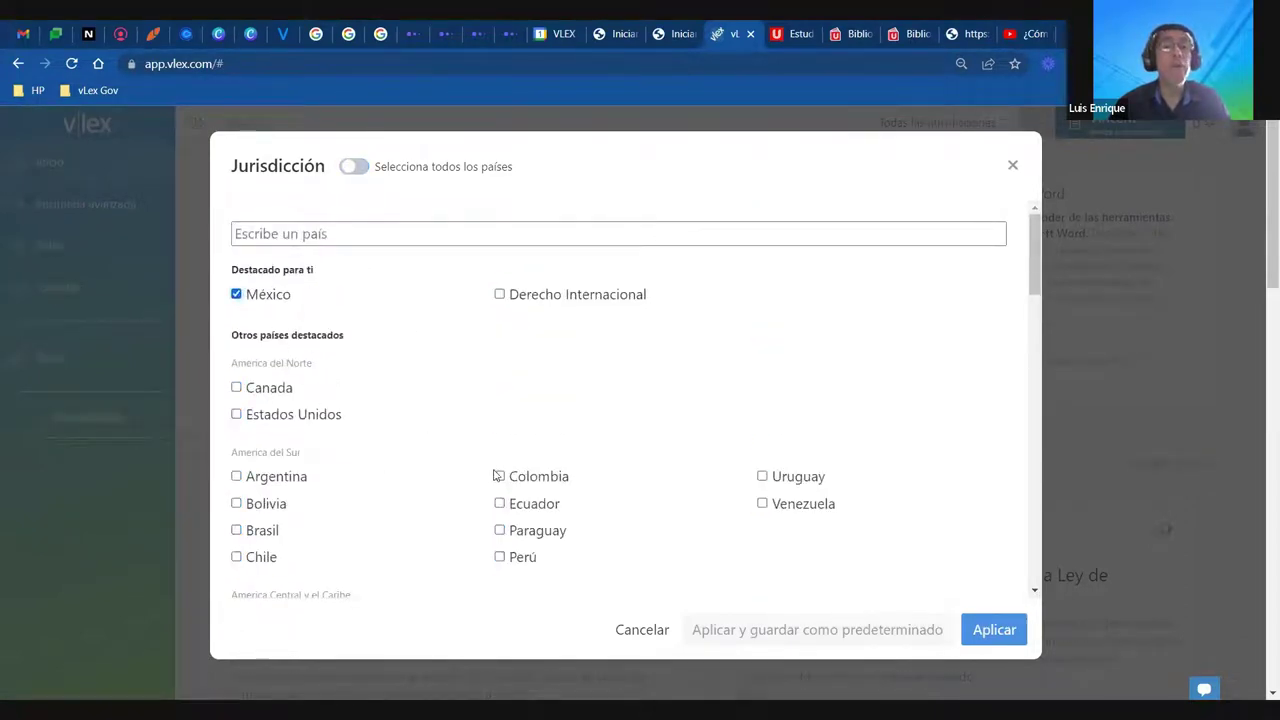
left_click(499, 503)
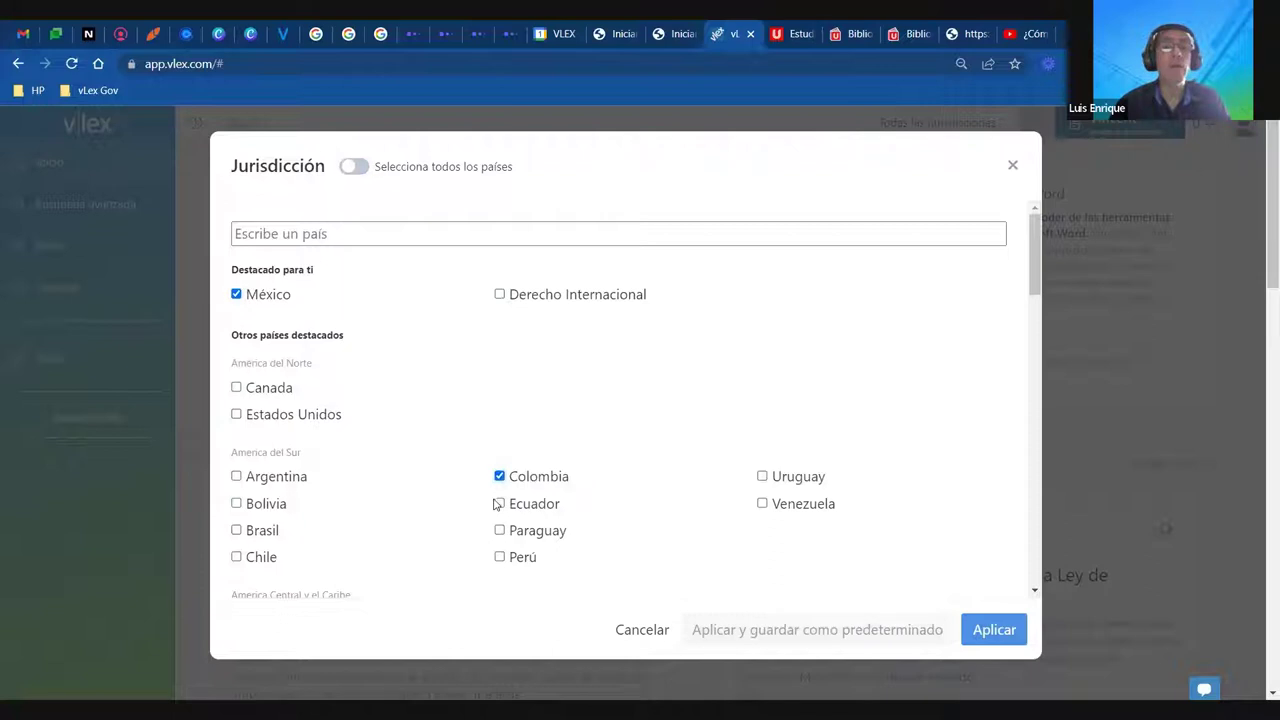
left_click(975, 630)
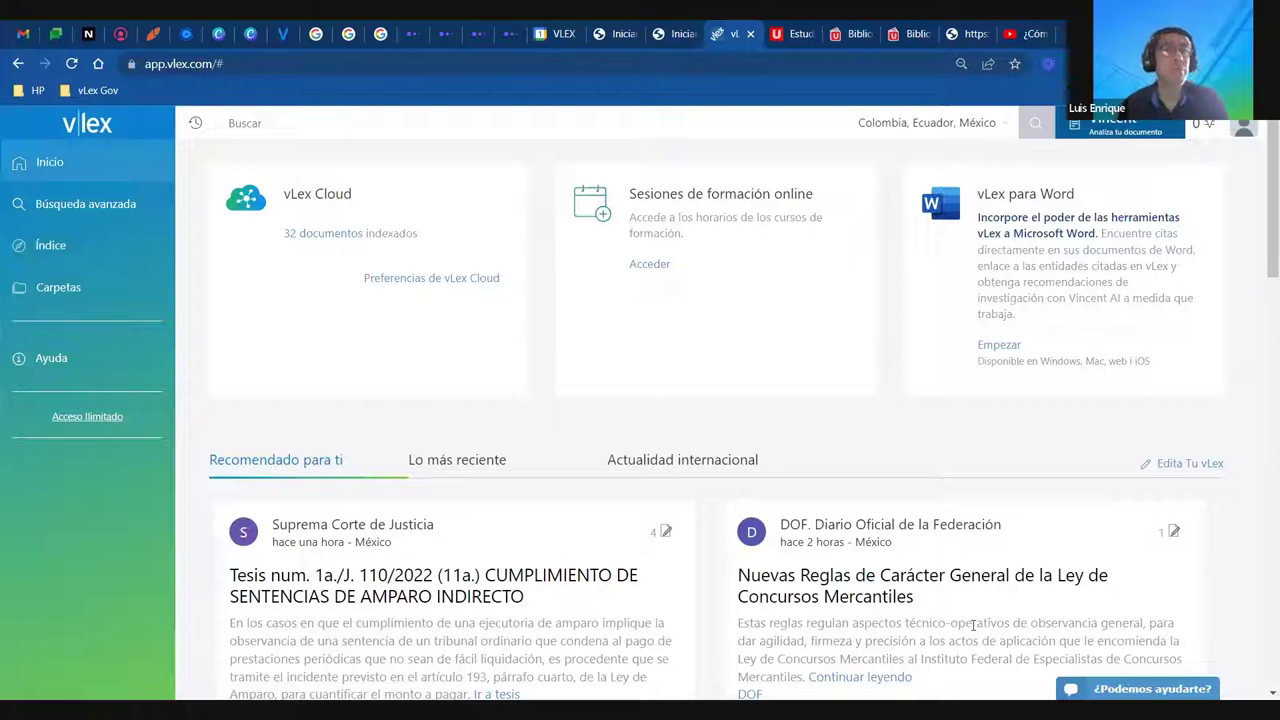
Reselect all countries in the jurisdiction selection and apply it
left_click(973, 122)
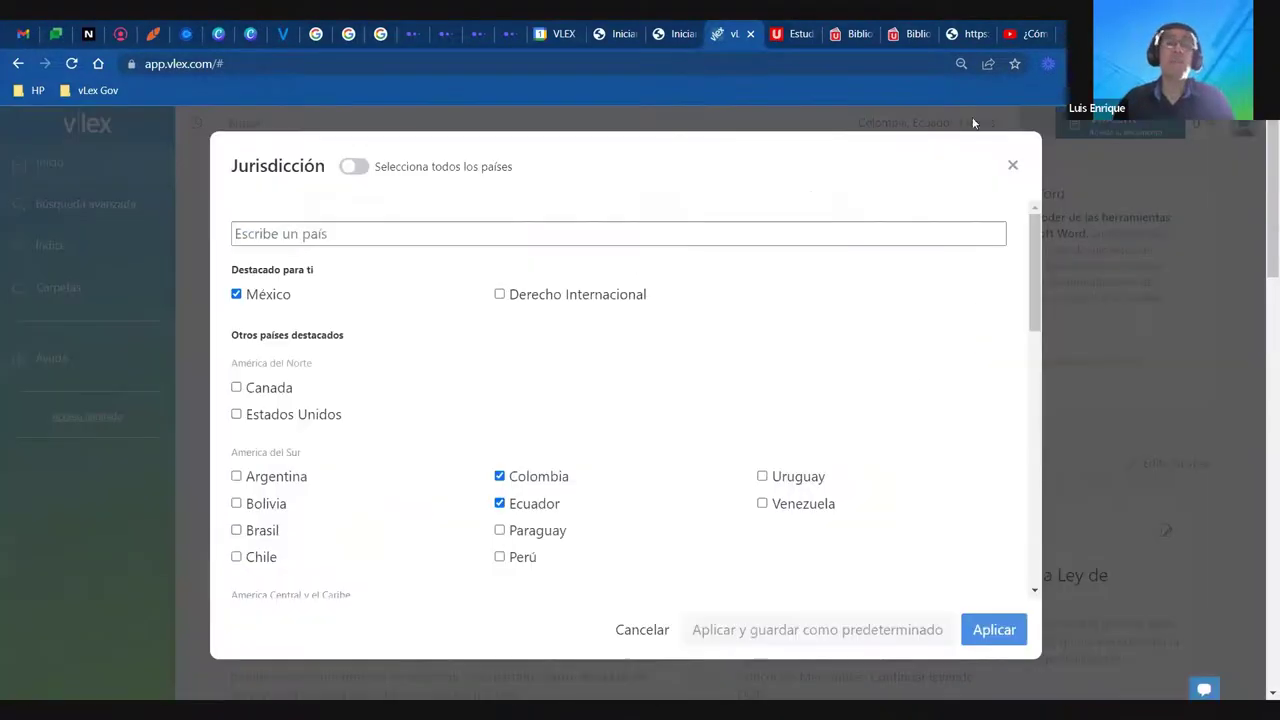
left_click(354, 166)
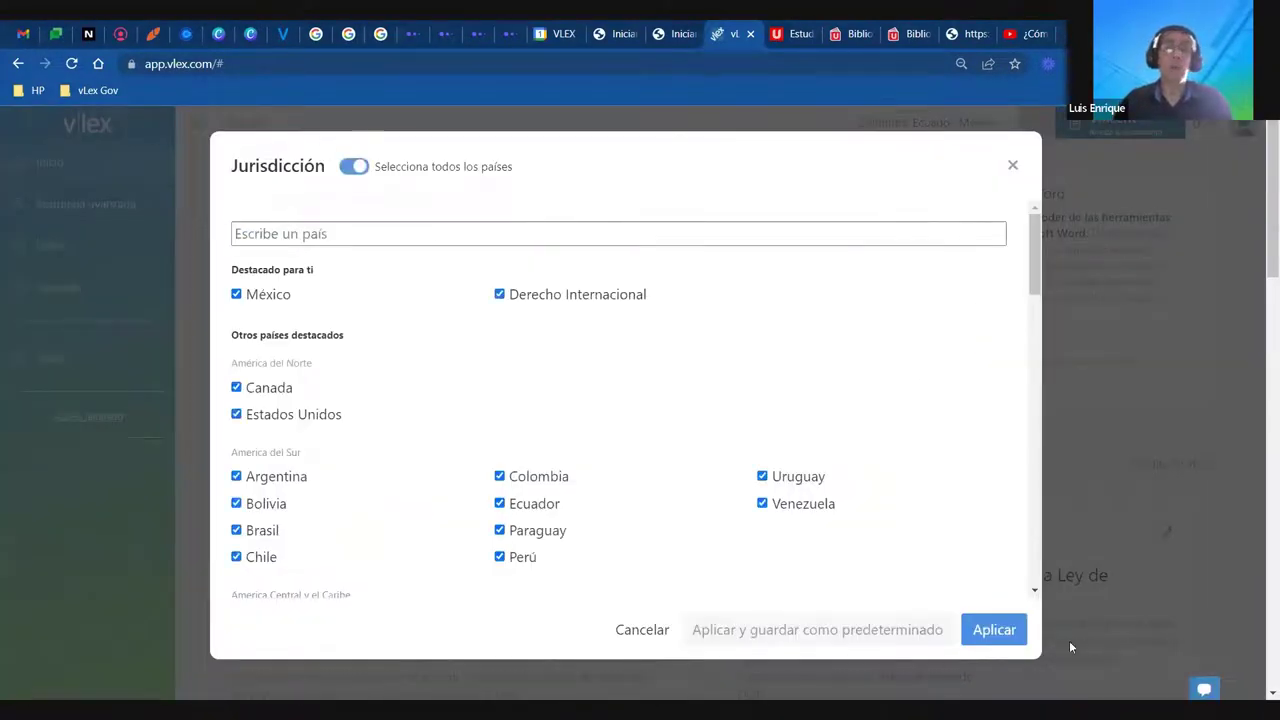
left_click(1014, 628)
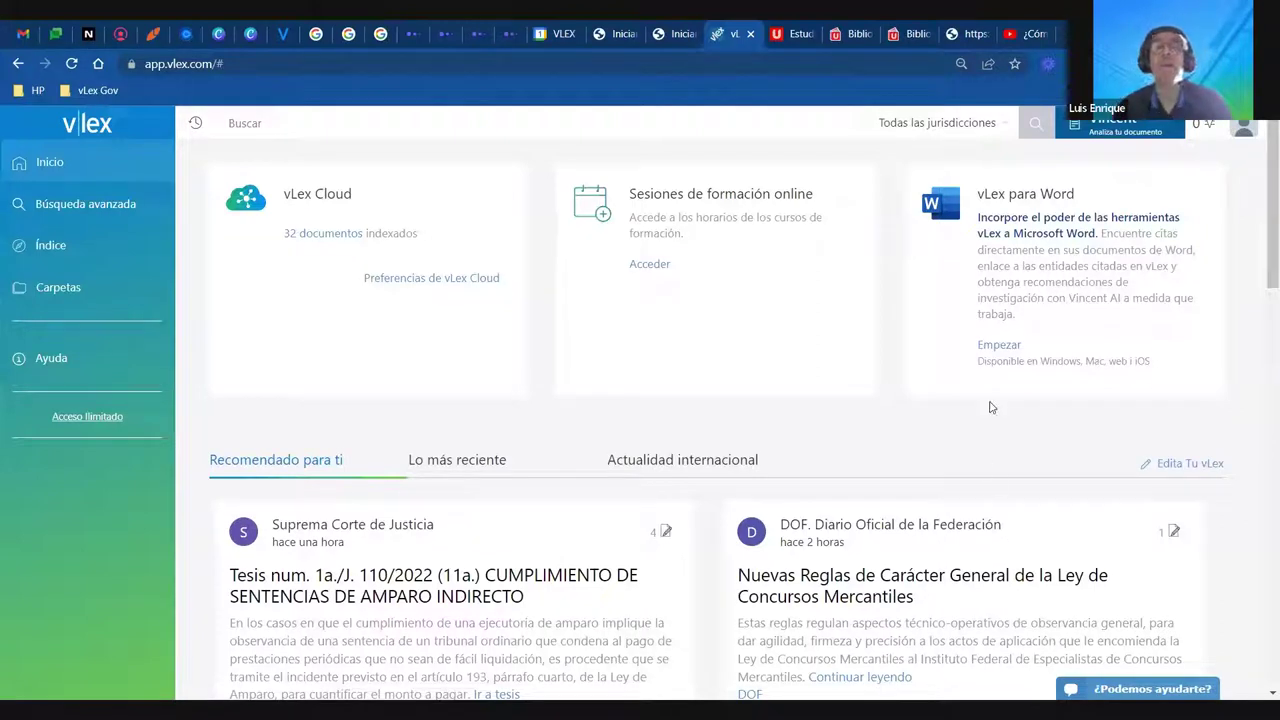
Limit the search jurisdiction to México only and apply the selection
left_click(998, 123)
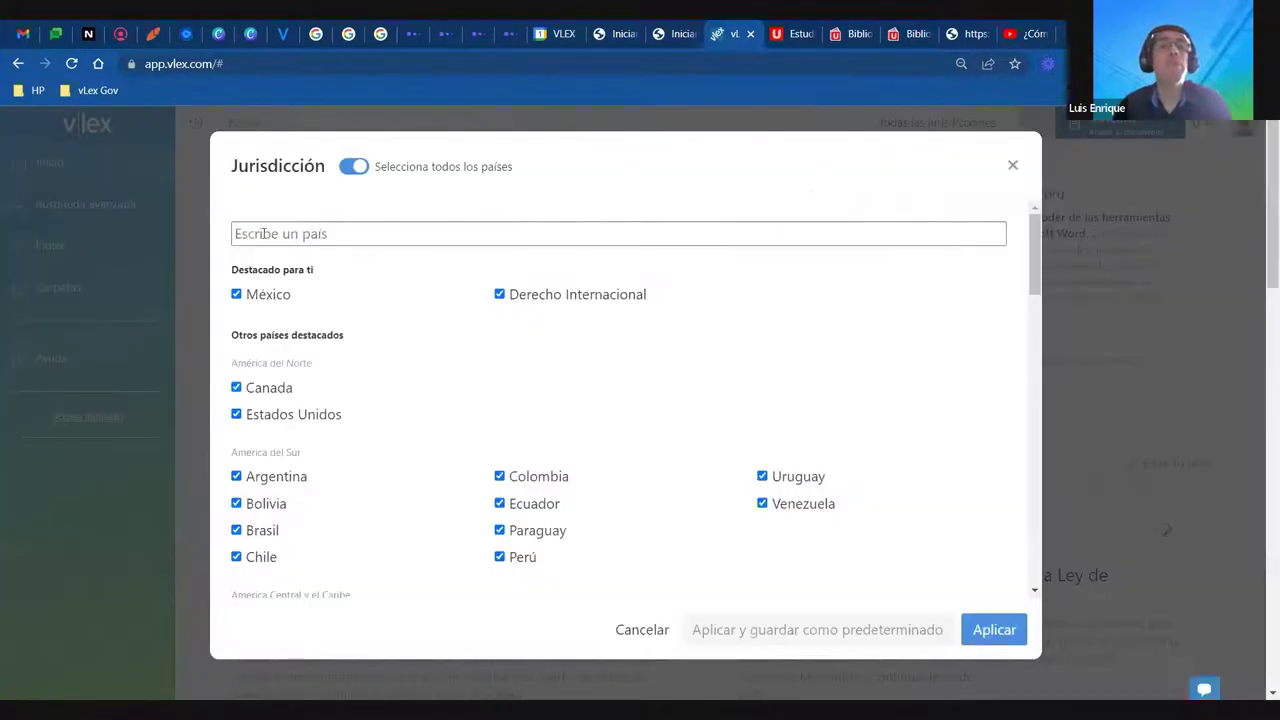
left_click(354, 166)
left_click(236, 294)
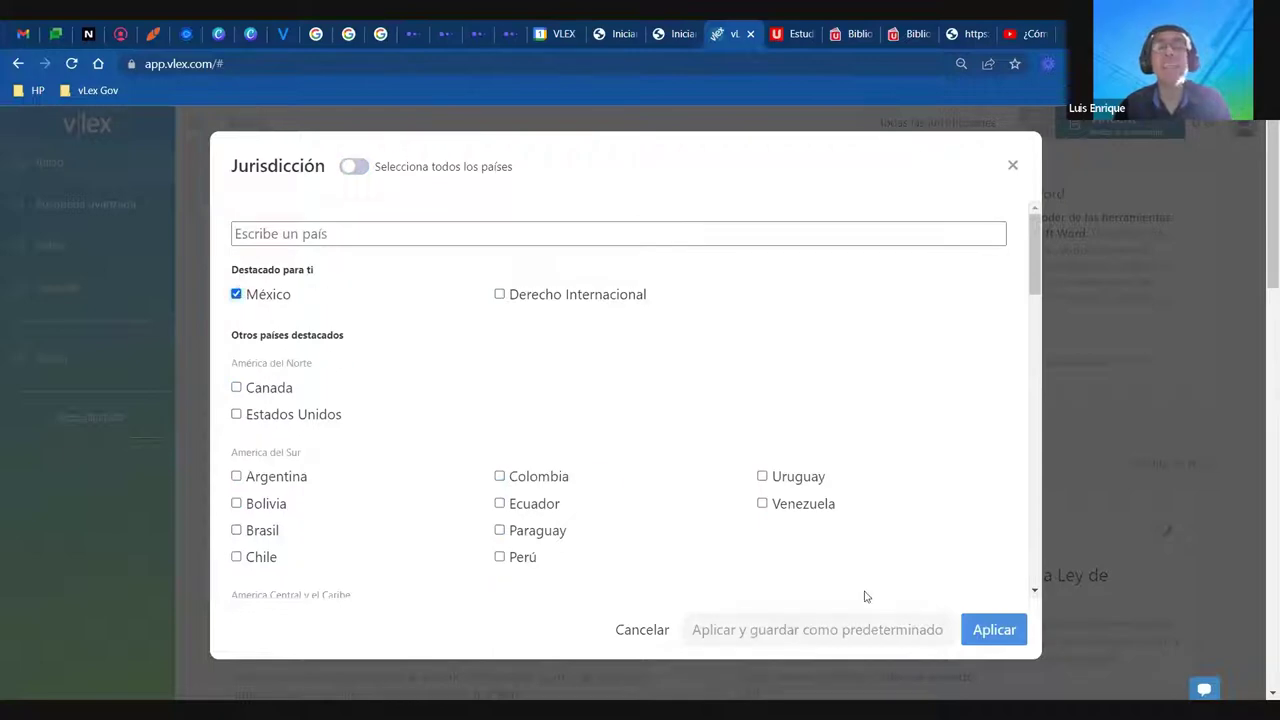
left_click(980, 630)
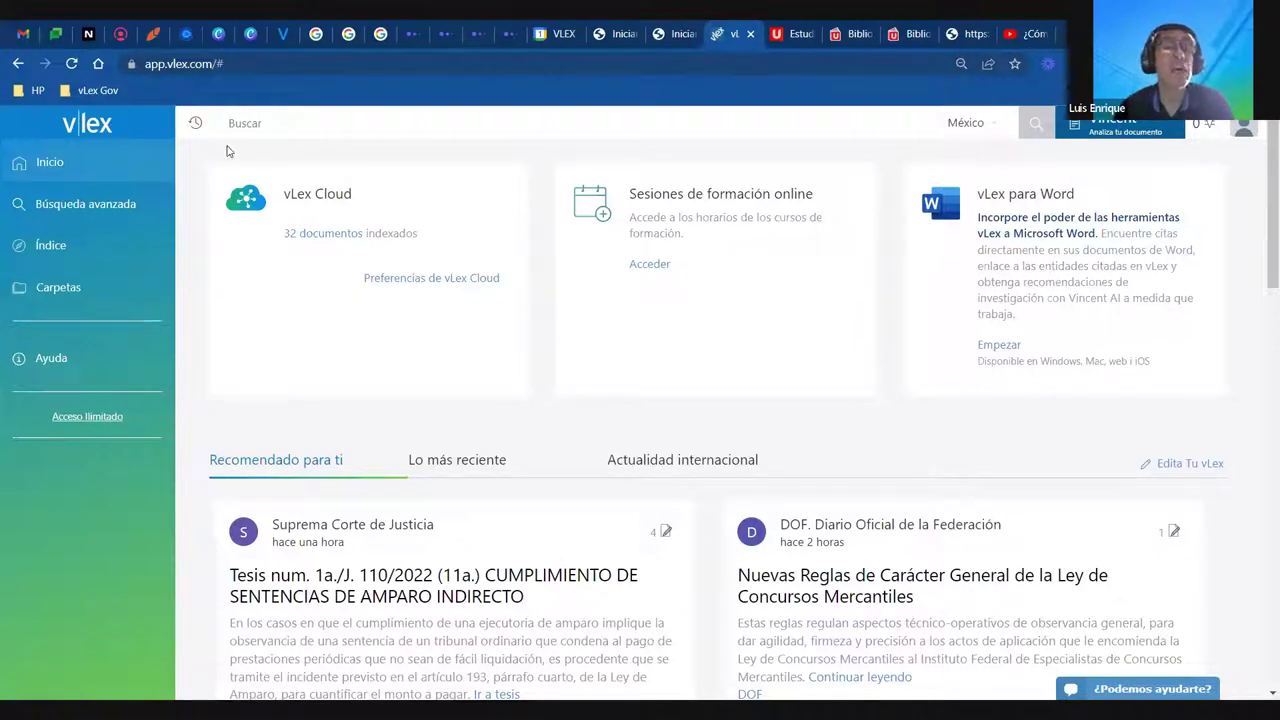
Check the cloud storage services and indexed folders in the vLex Cloud preferences and close them without changes
left_click(416, 281)
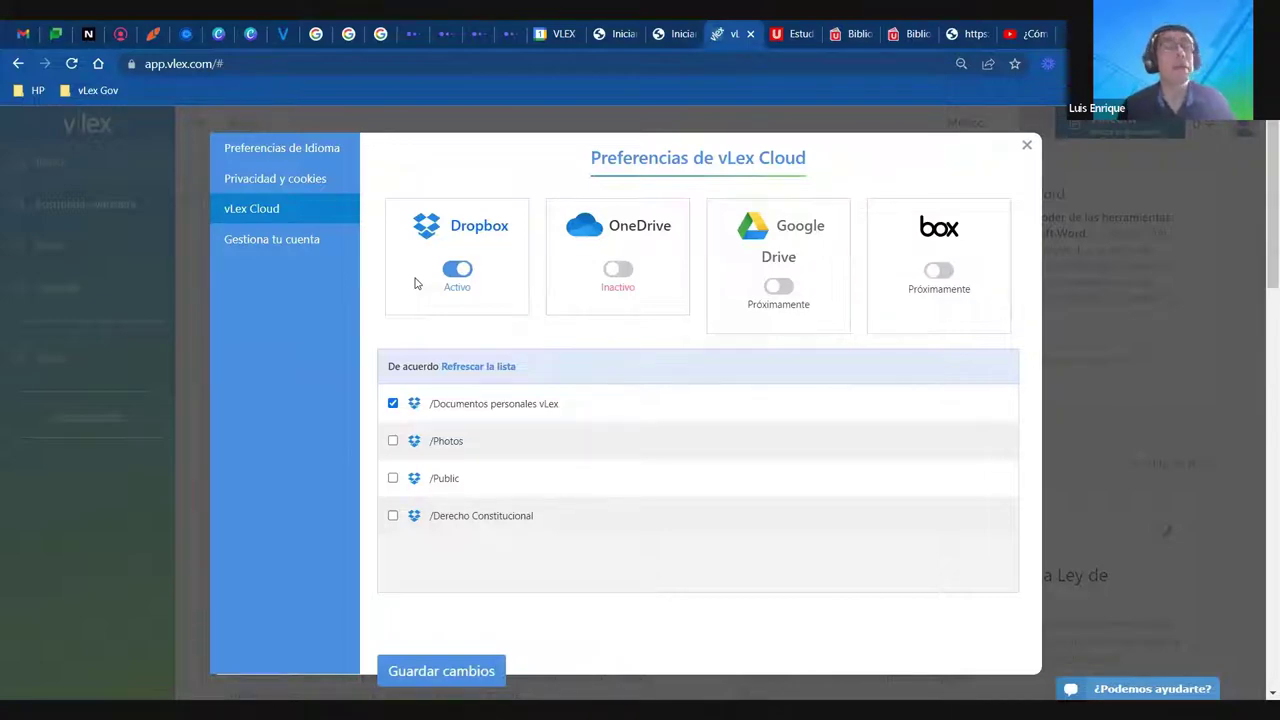
left_click(1025, 147)
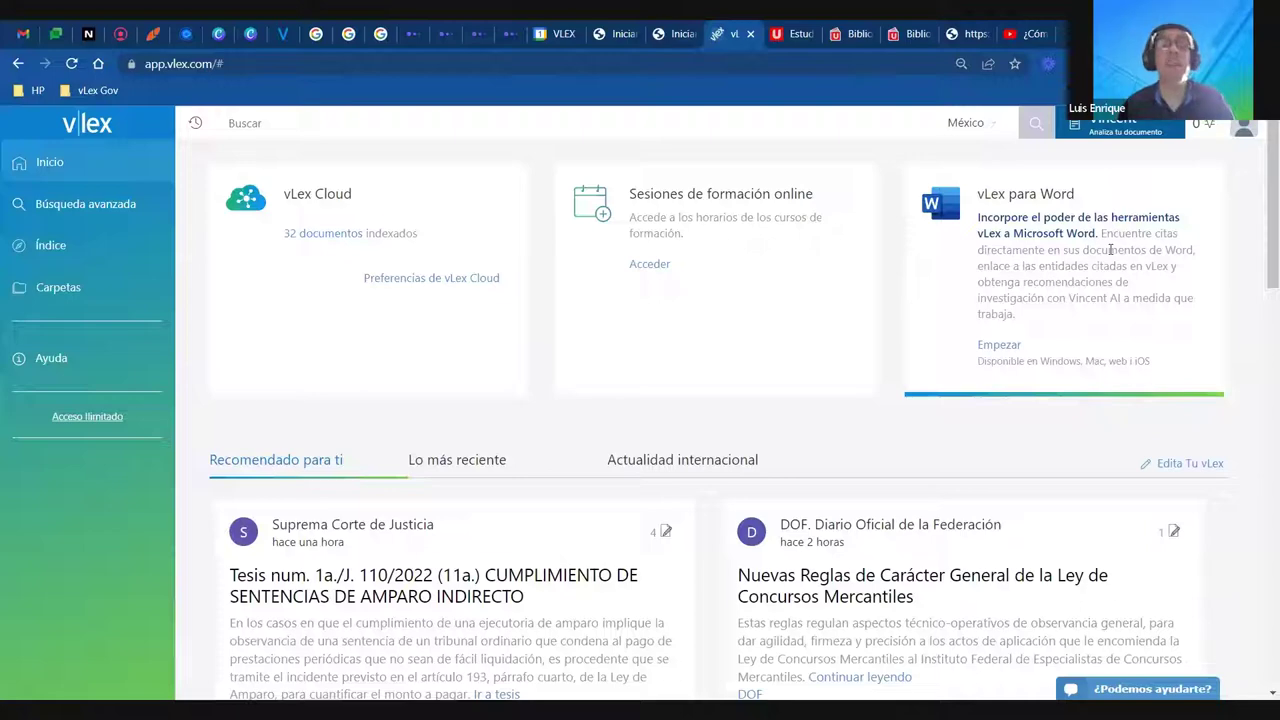
View the Lo más reciente and Actualidad internacional feeds on the home page, and open the Tu vLex editing page
scroll(938, 250, "down", 3)
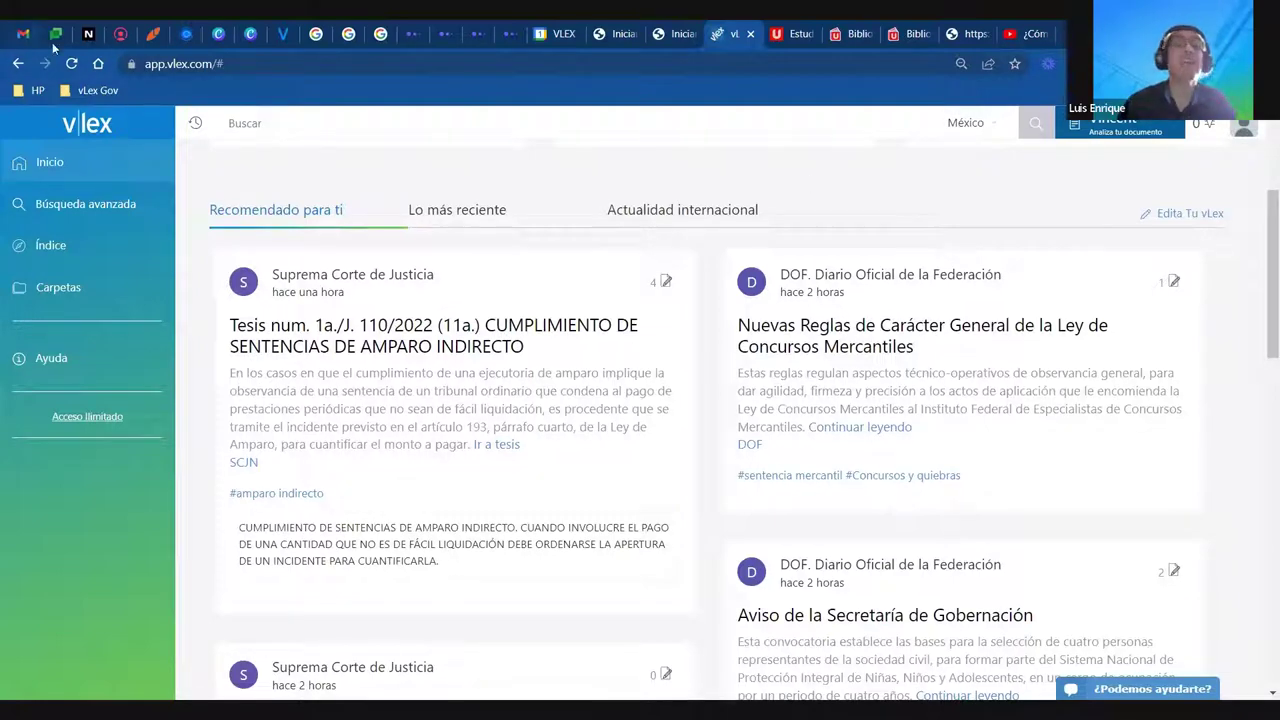
left_click(466, 213)
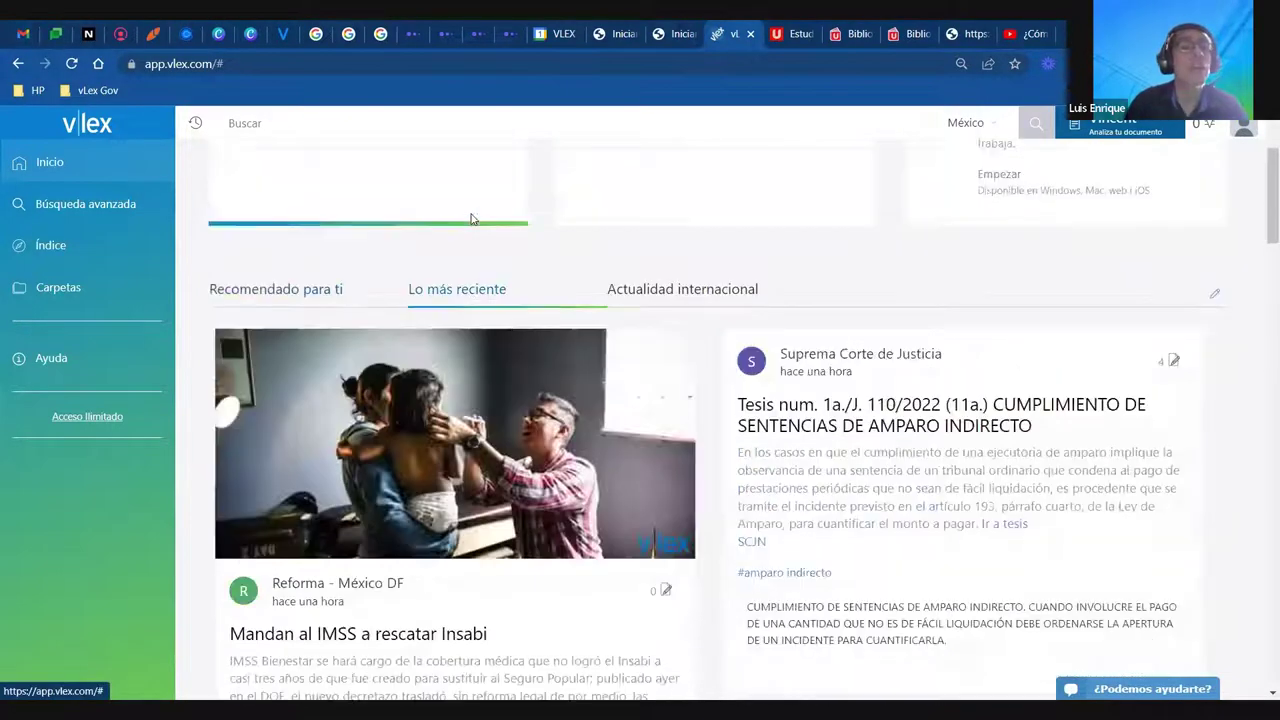
left_click(720, 311)
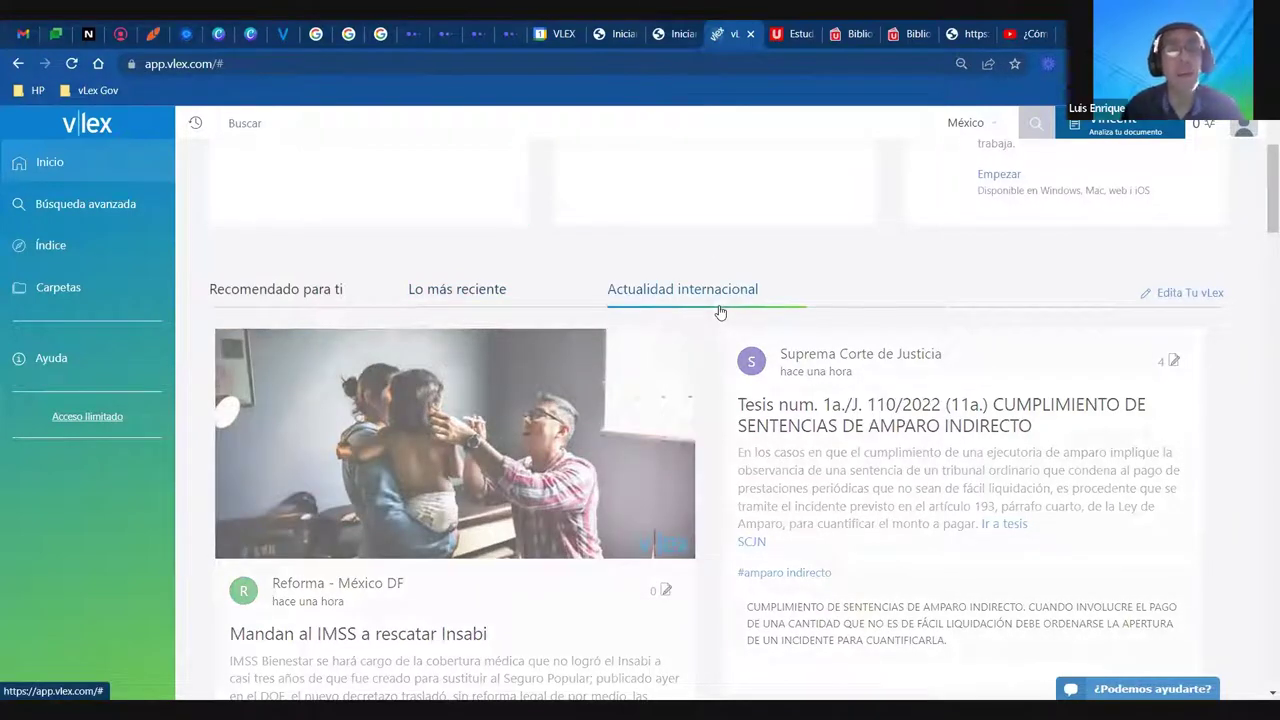
left_click(1211, 294)
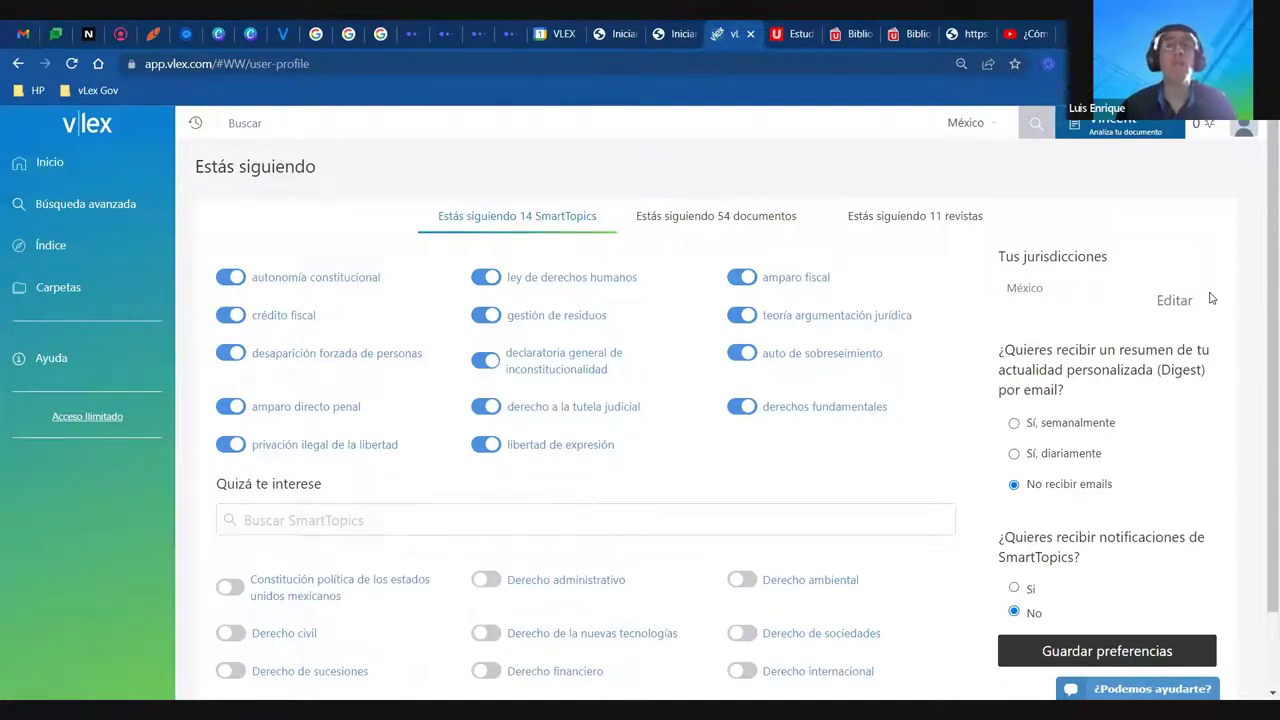
View the UPAEP library's database listing and its EZproxy login page, and return to the followed SmartTopics in vLex
left_click(912, 35)
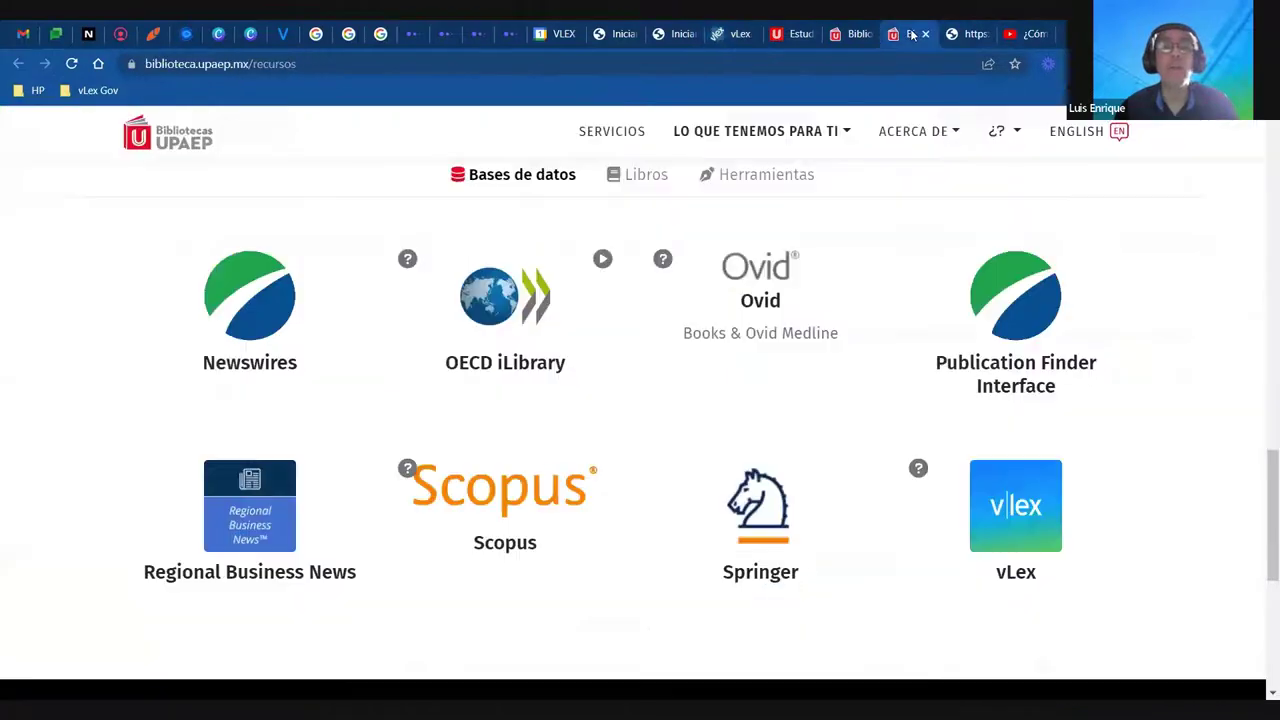
left_click(967, 35)
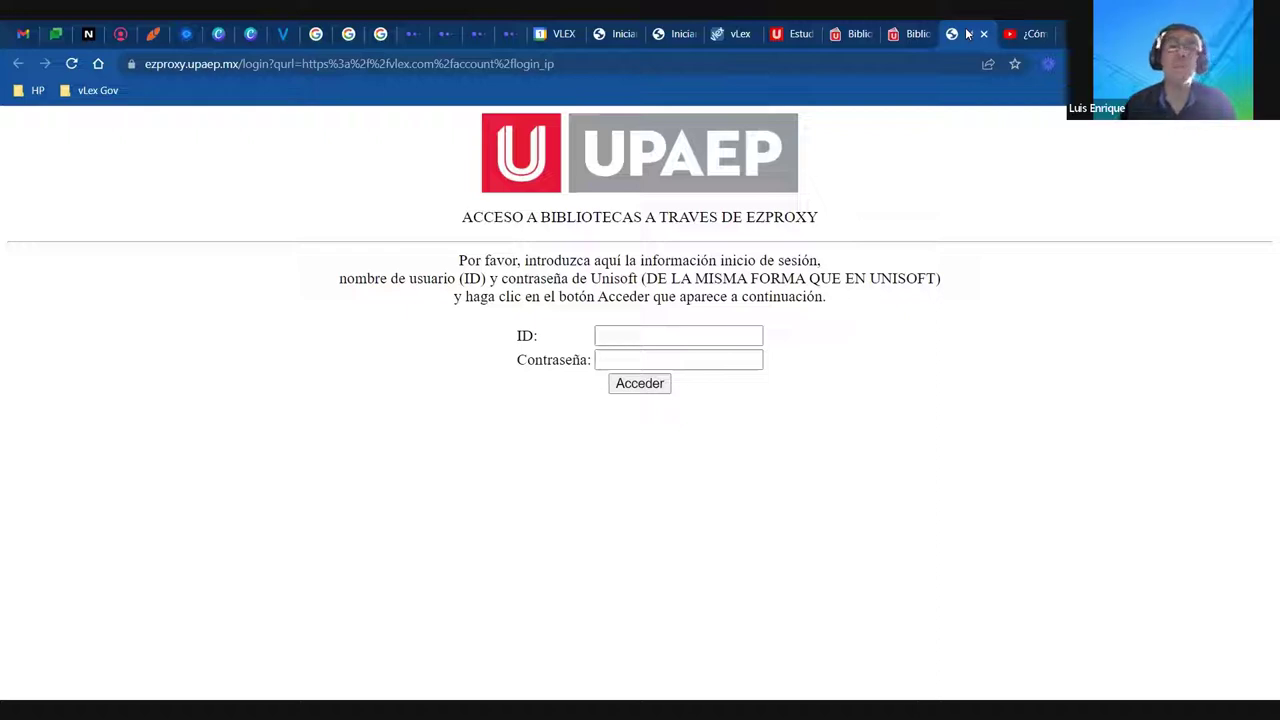
left_click(728, 34)
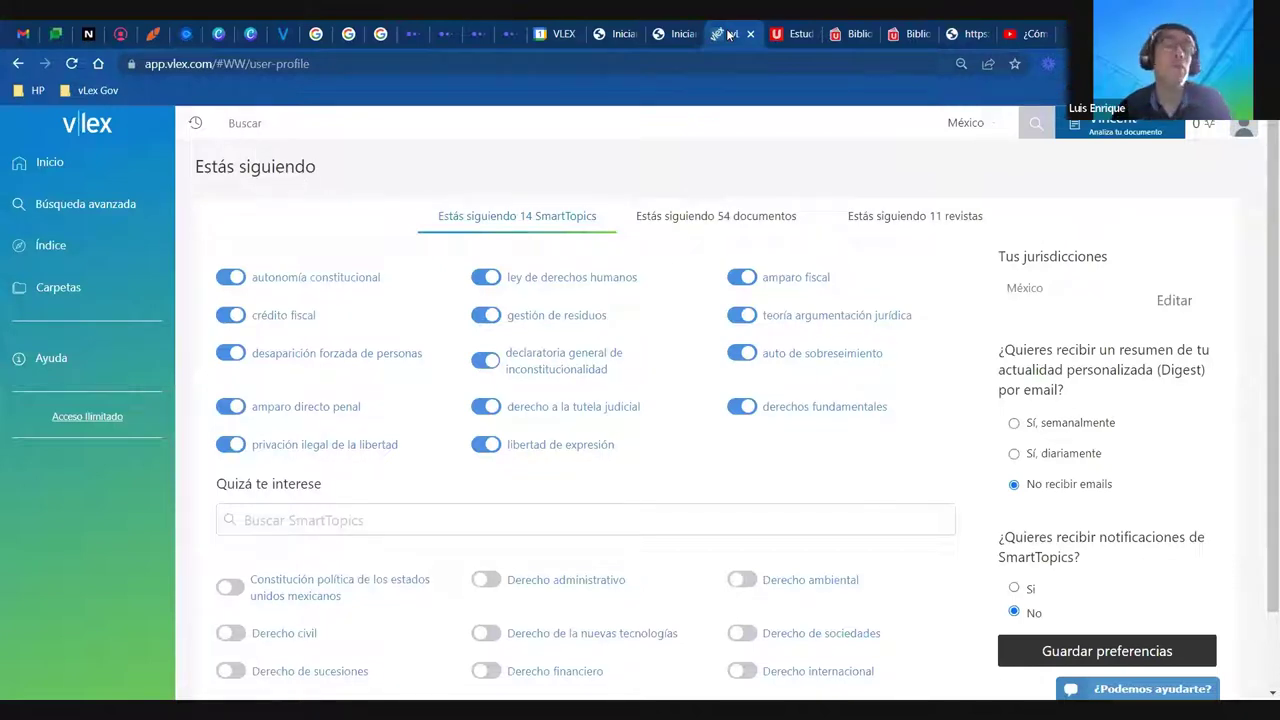
Load further suggested SmartTopics under "Quizá te interese"
scroll(672, 409, "down", 1)
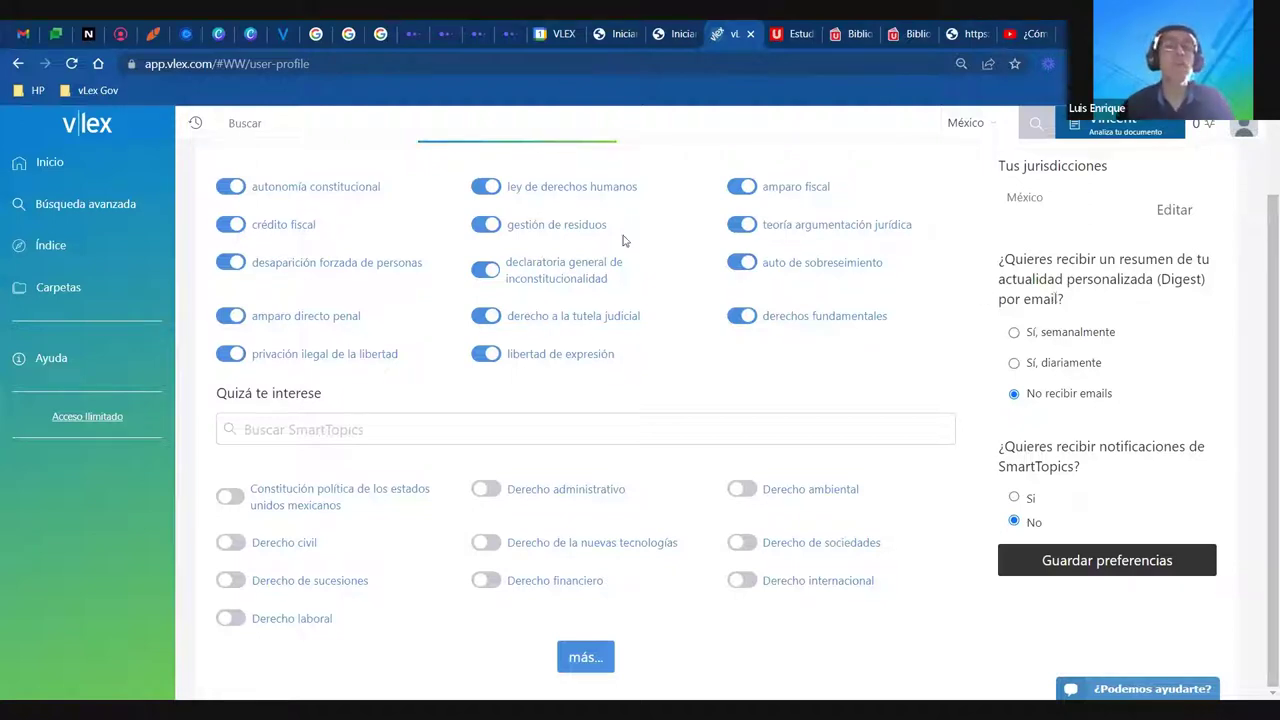
left_click(588, 655)
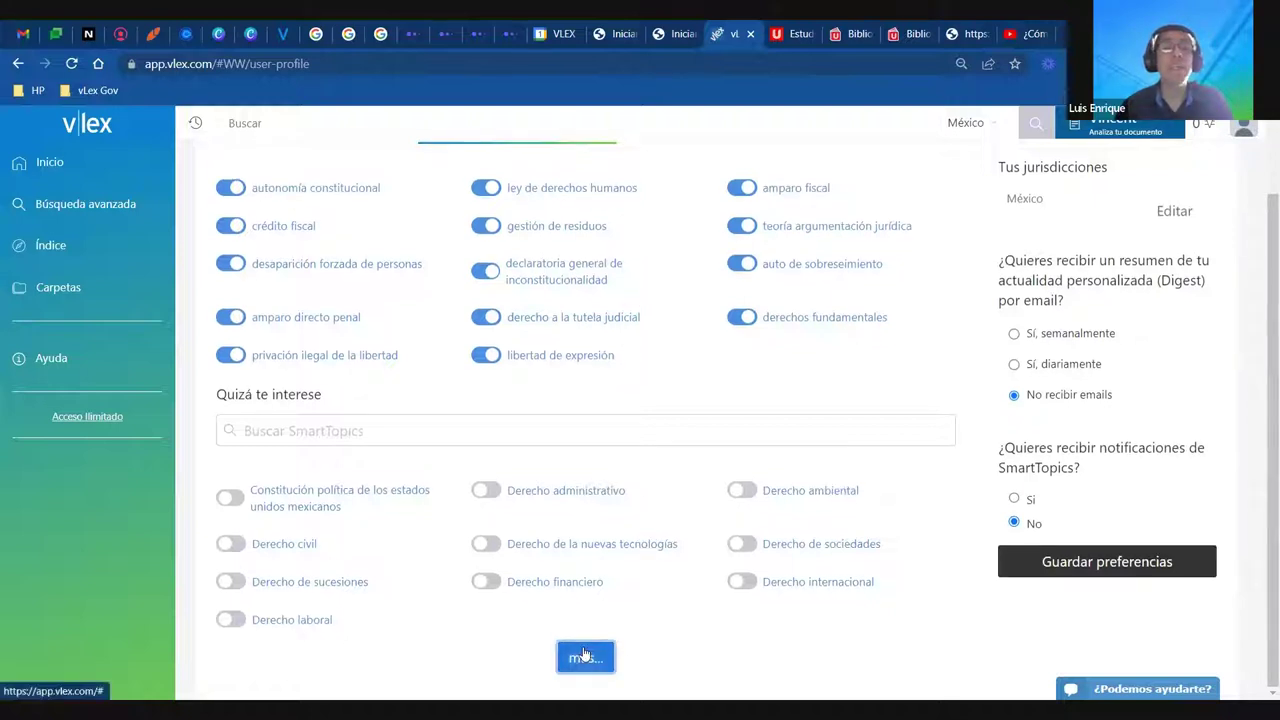
left_click(586, 655)
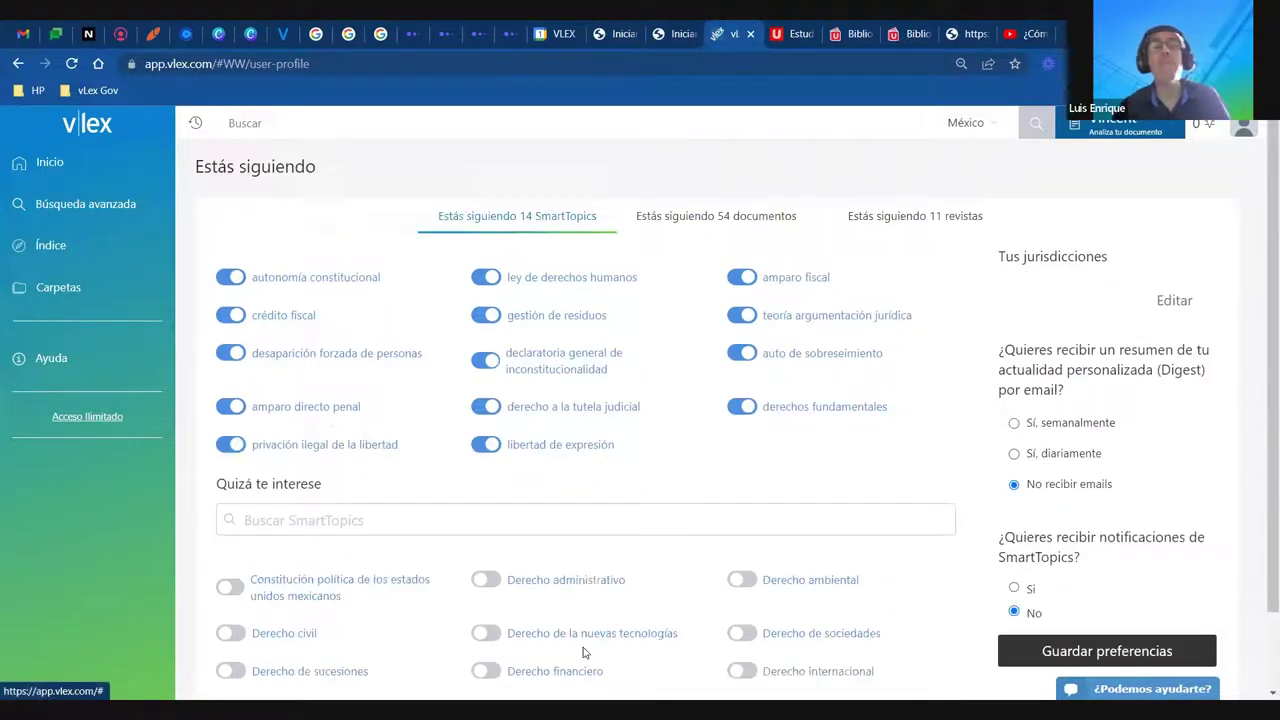
scroll(590, 655, "down", 1)
left_click(590, 657)
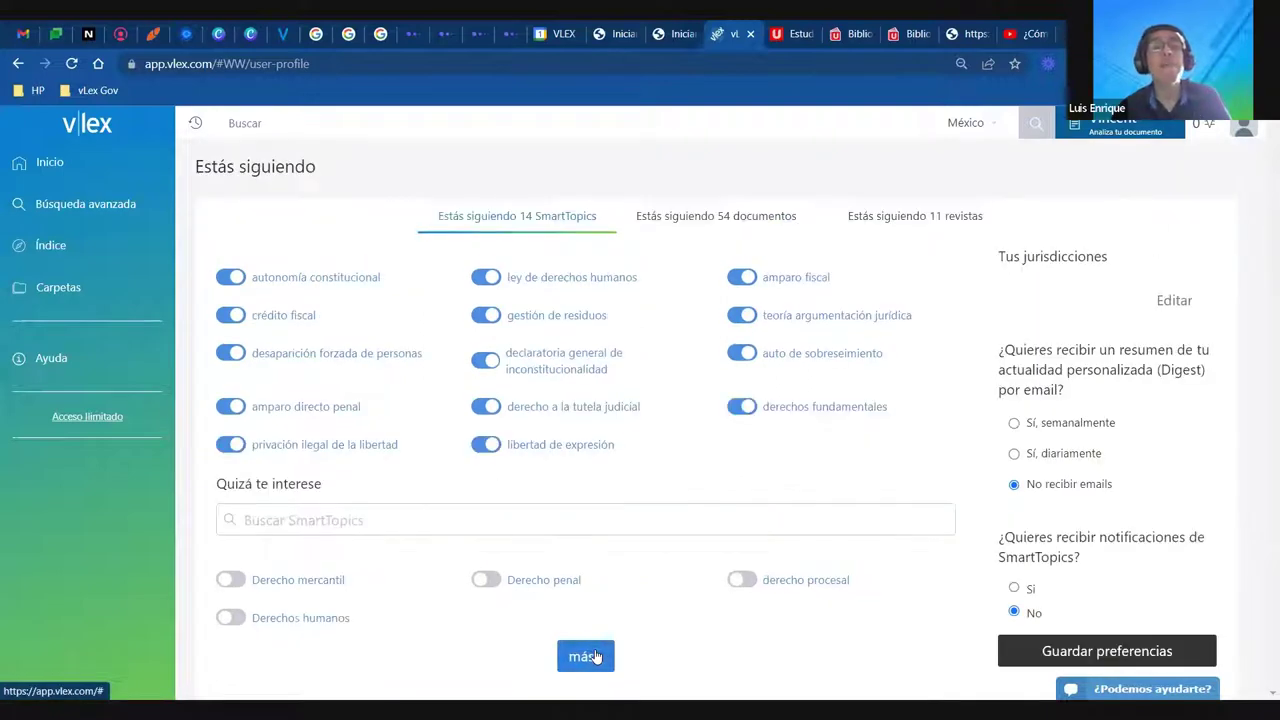
Open Ley Federal del Trabajo from the followed documents, and view the content index for México before closing it
left_click(687, 215)
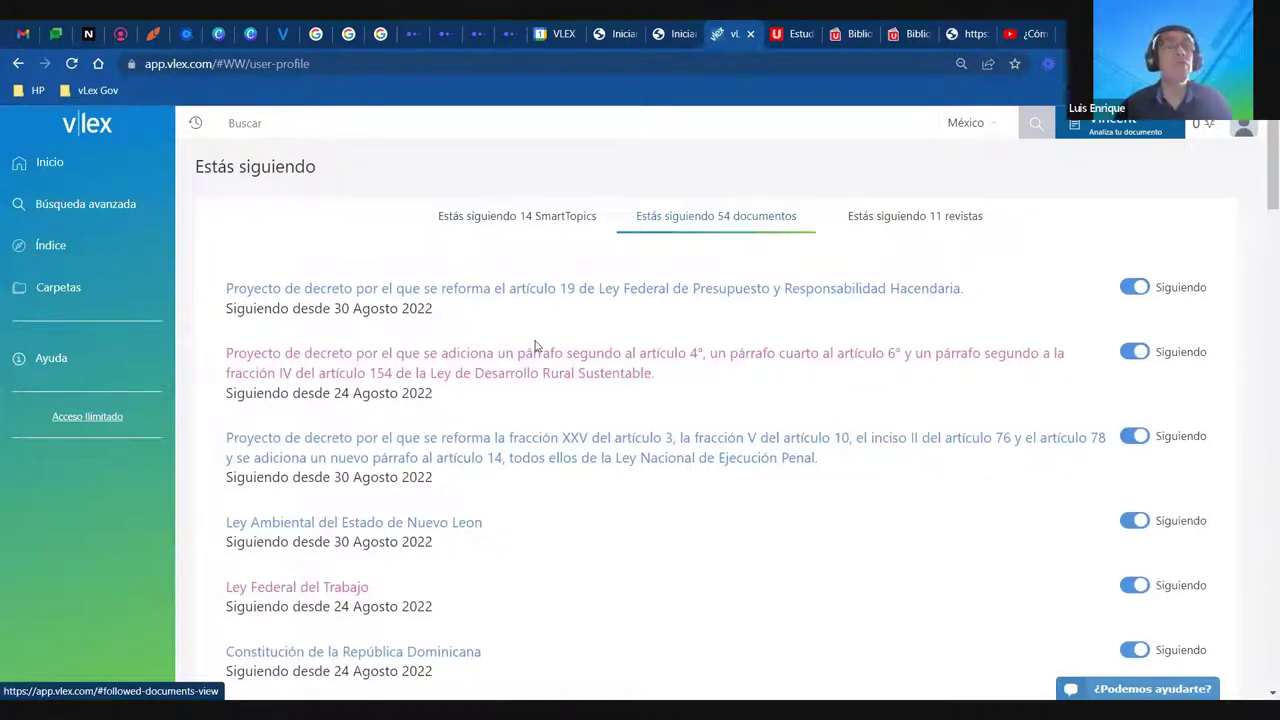
left_click(272, 590)
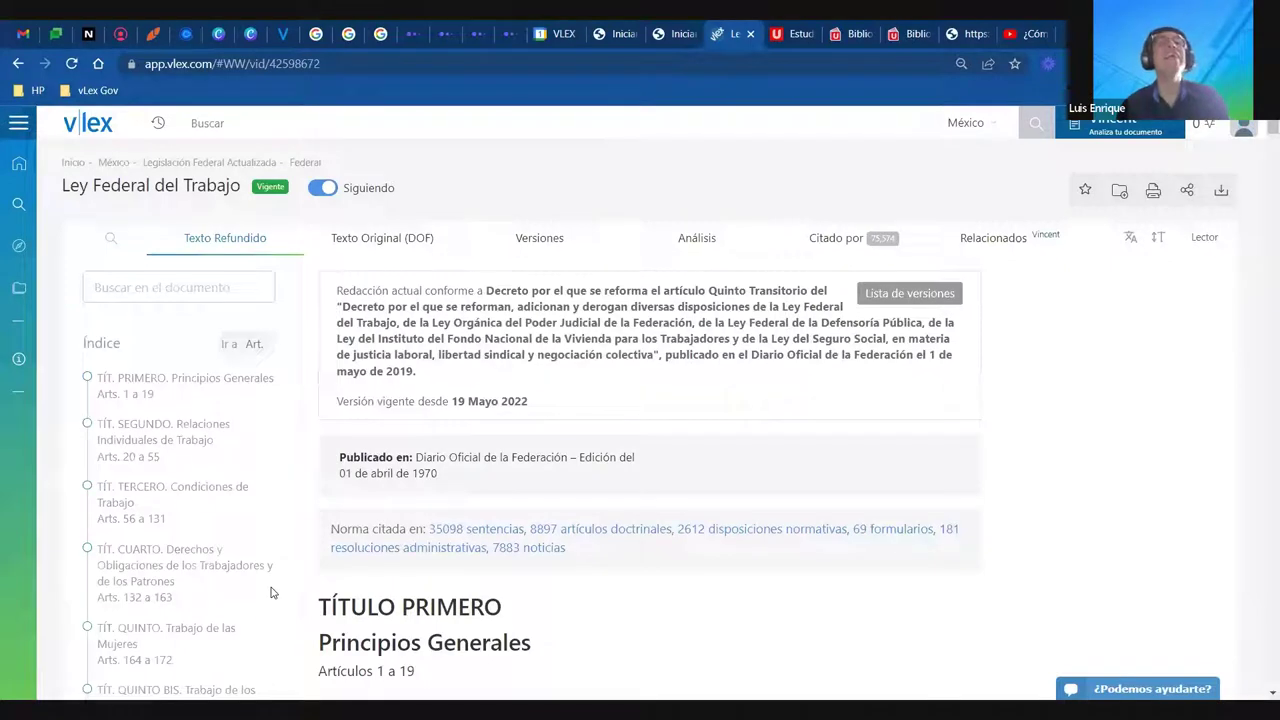
left_click(17, 245)
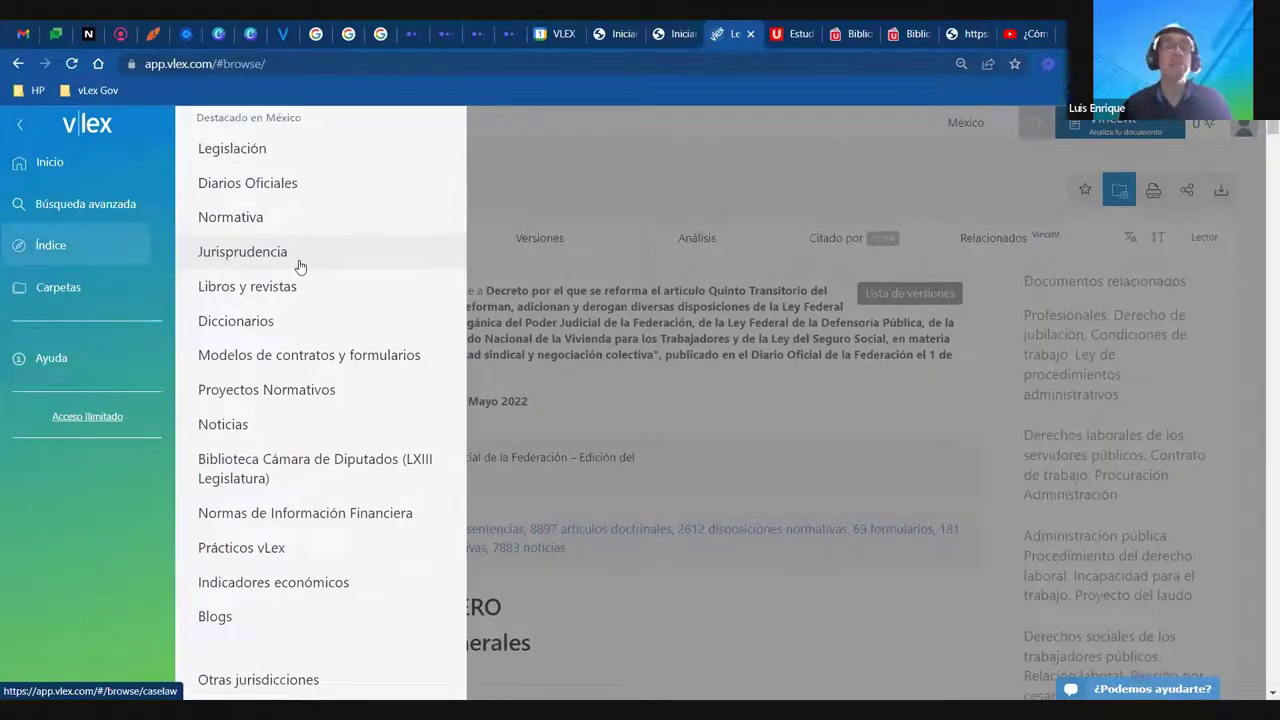
left_click(989, 477)
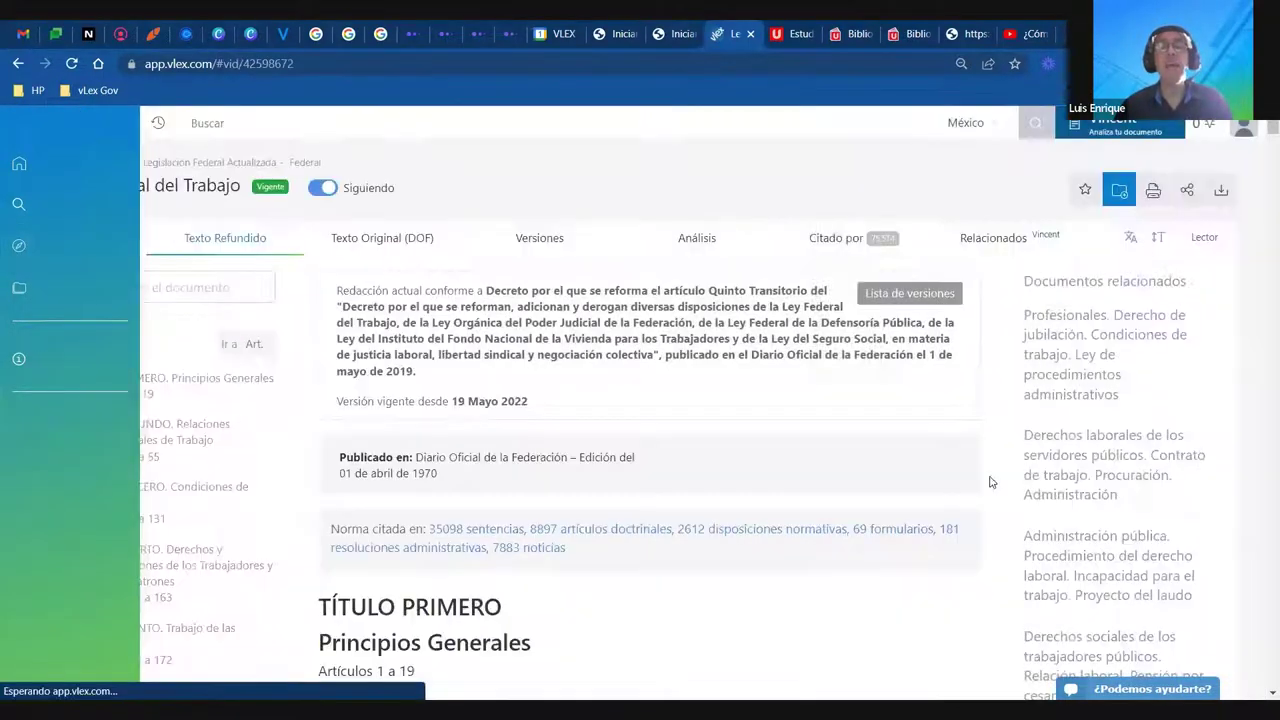
Return to the Tu vLex editing page through the home page and look through the list of followed journals
left_click(28, 164)
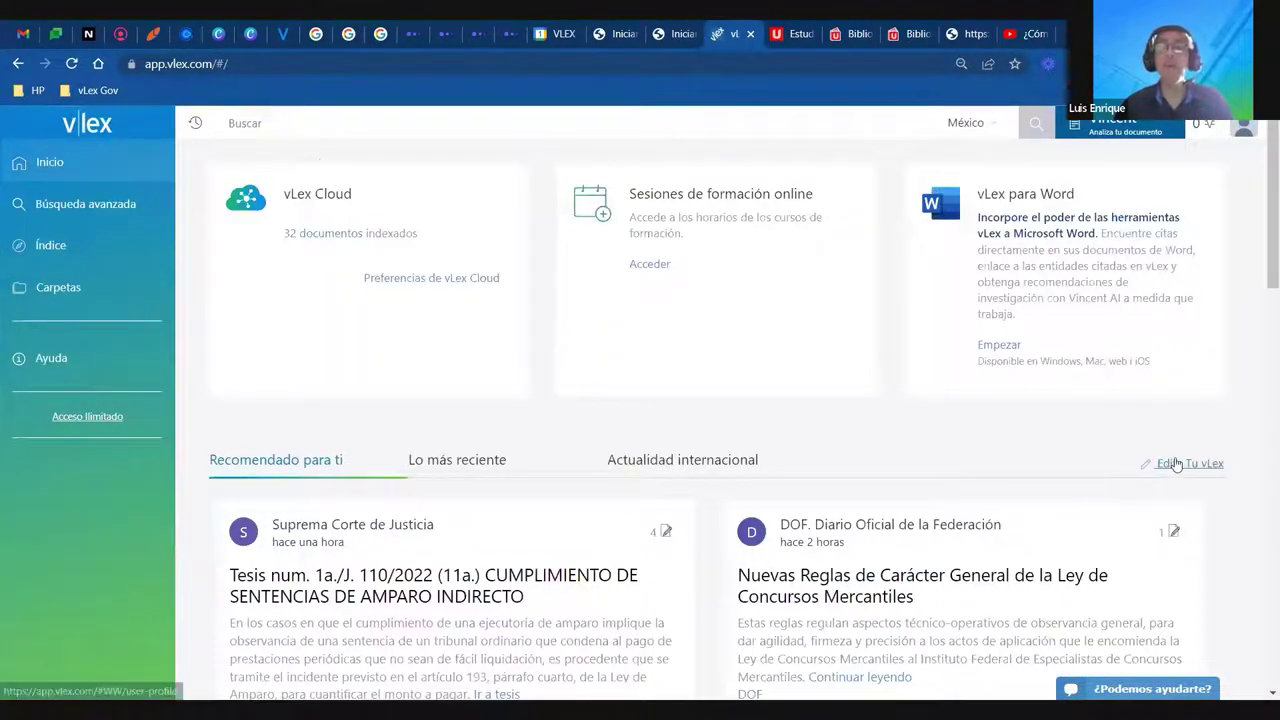
left_click(1168, 464)
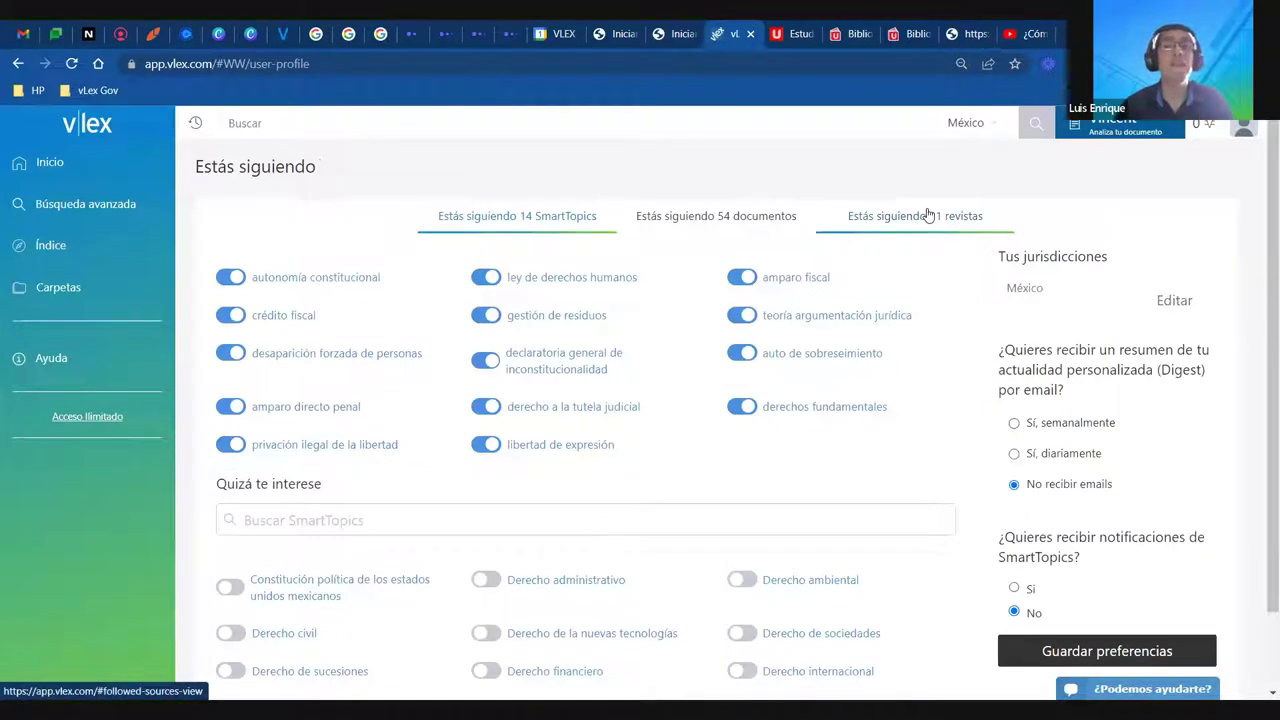
left_click(928, 216)
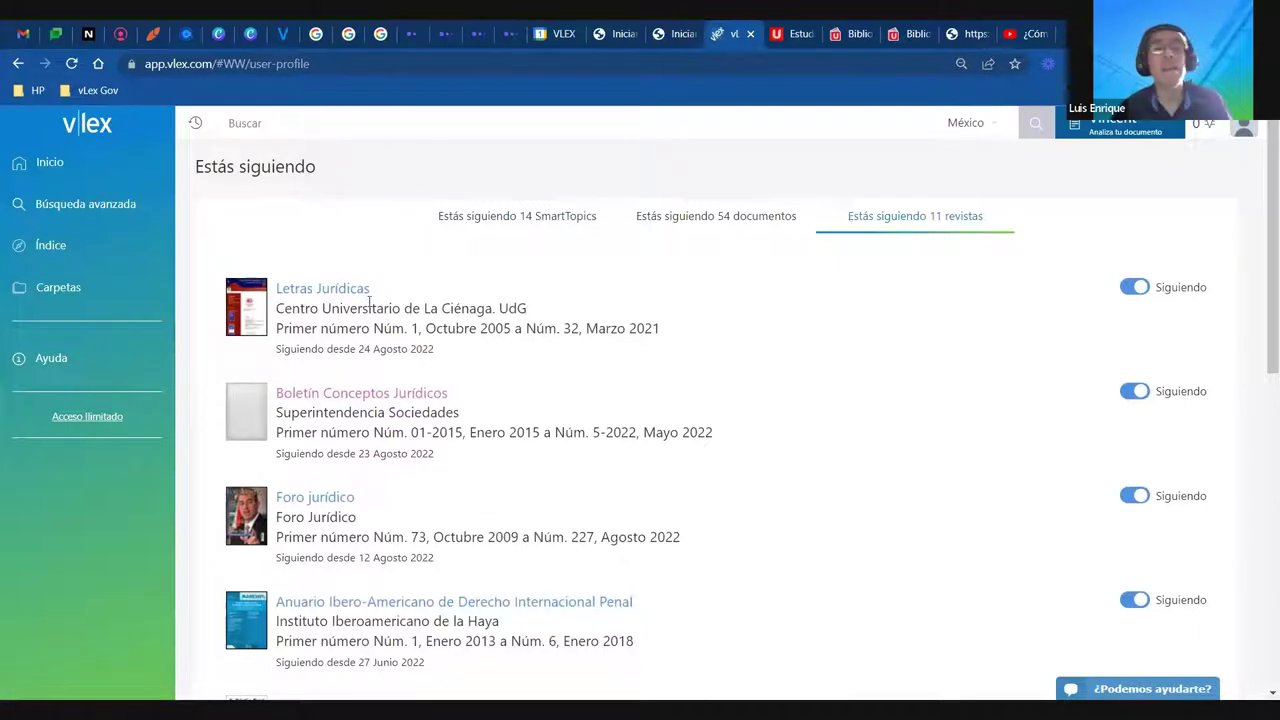
scroll(372, 310, "down", 2)
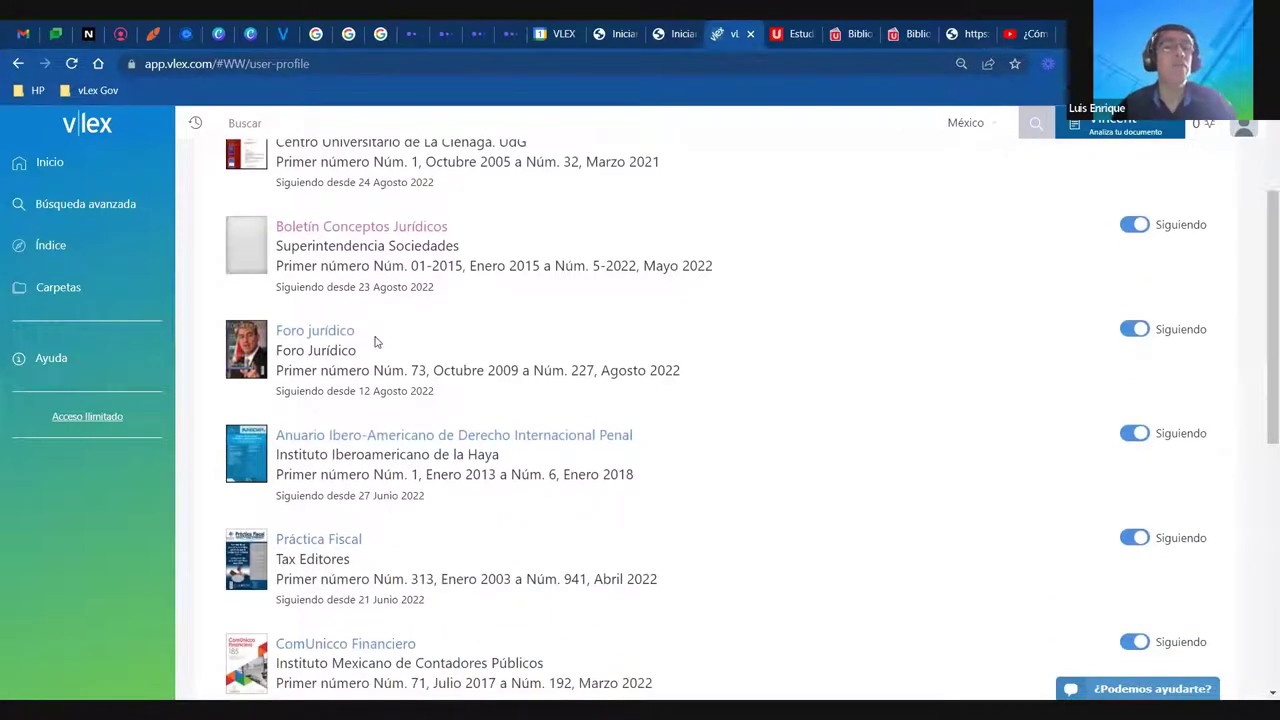
scroll(374, 353, "down", 4)
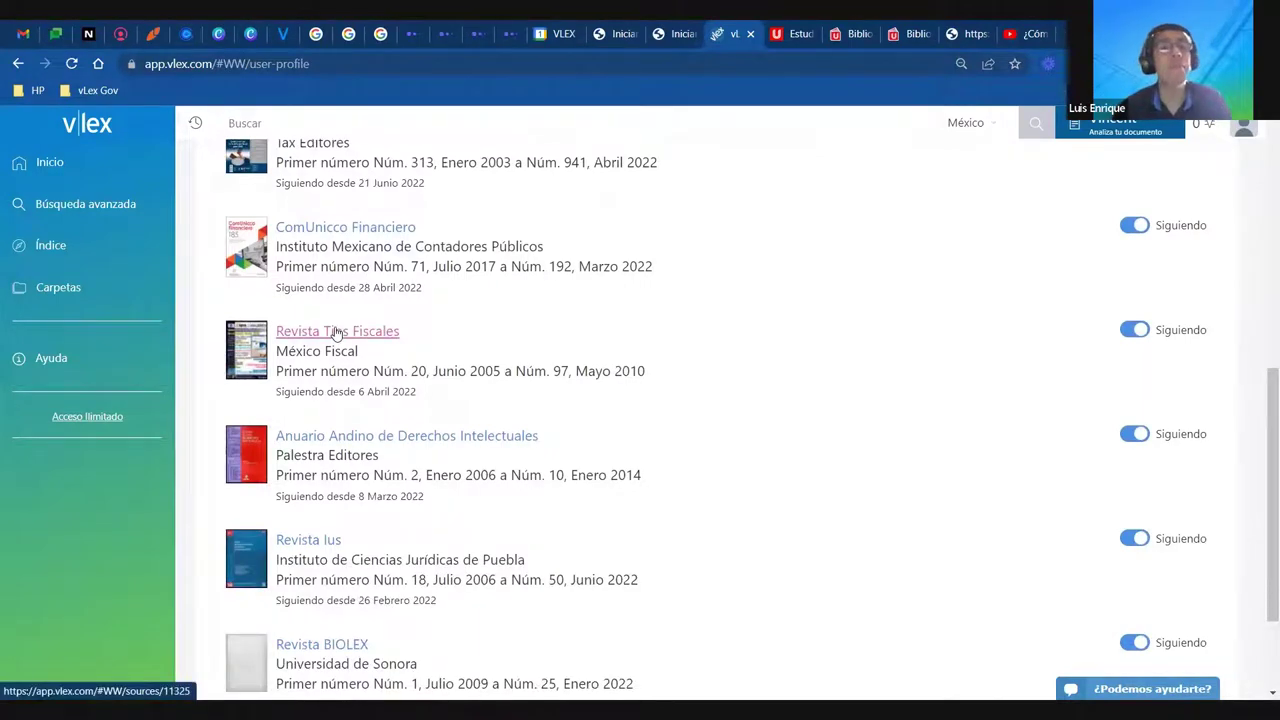
scroll(335, 334, "down", 2)
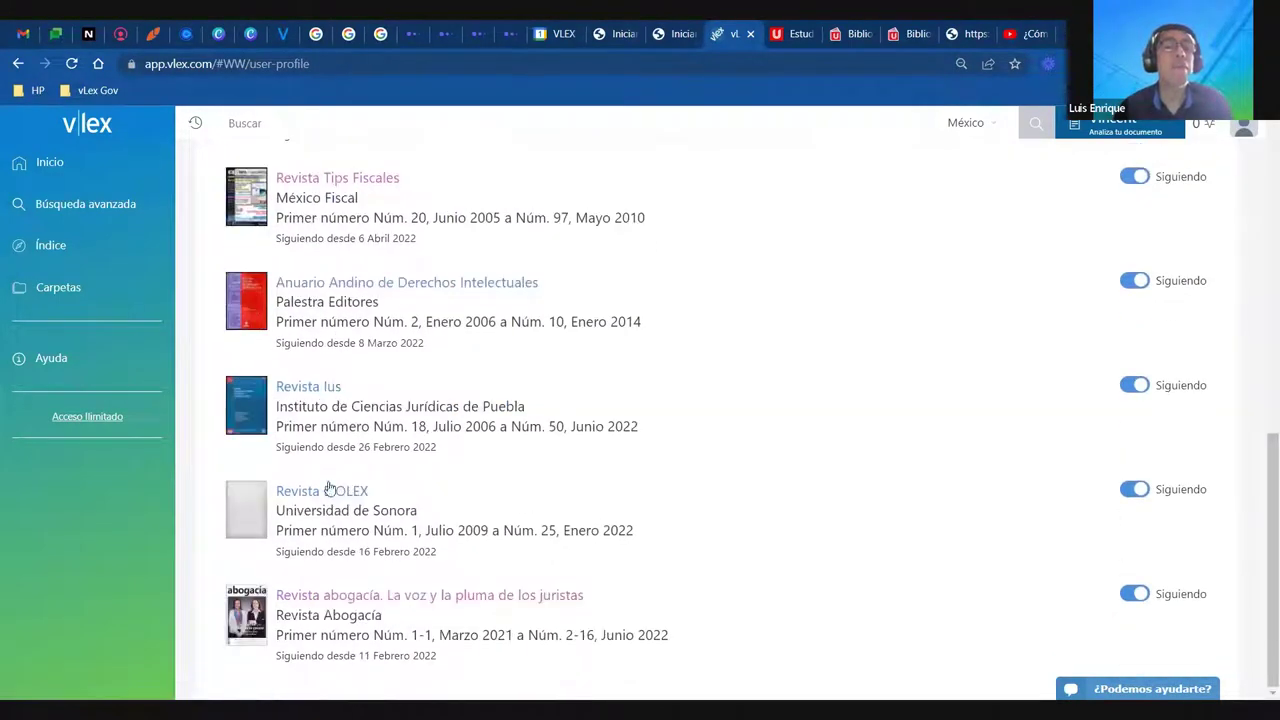
scroll(330, 488, "up", 10)
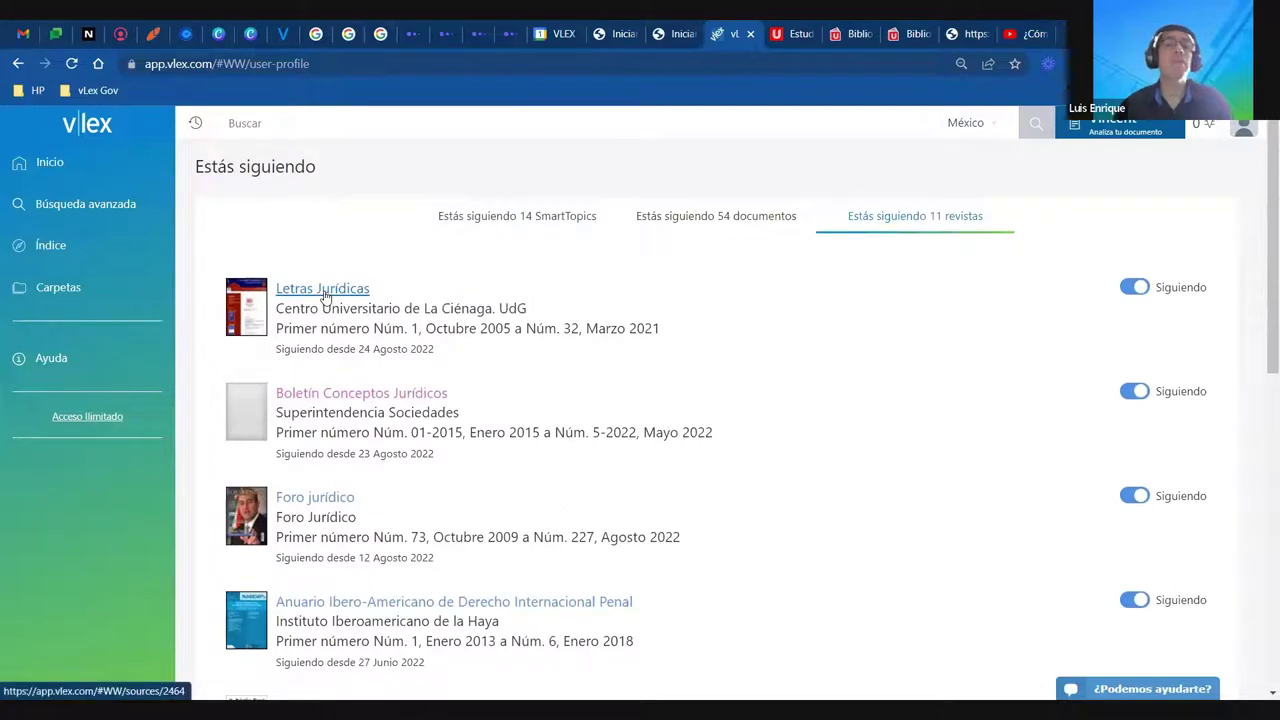
Look through the followed journal Letras Jurídicas and its list of issues, and return to the Tu vLex editing page through the home page
left_click(325, 289)
scroll(986, 171, "down", 3)
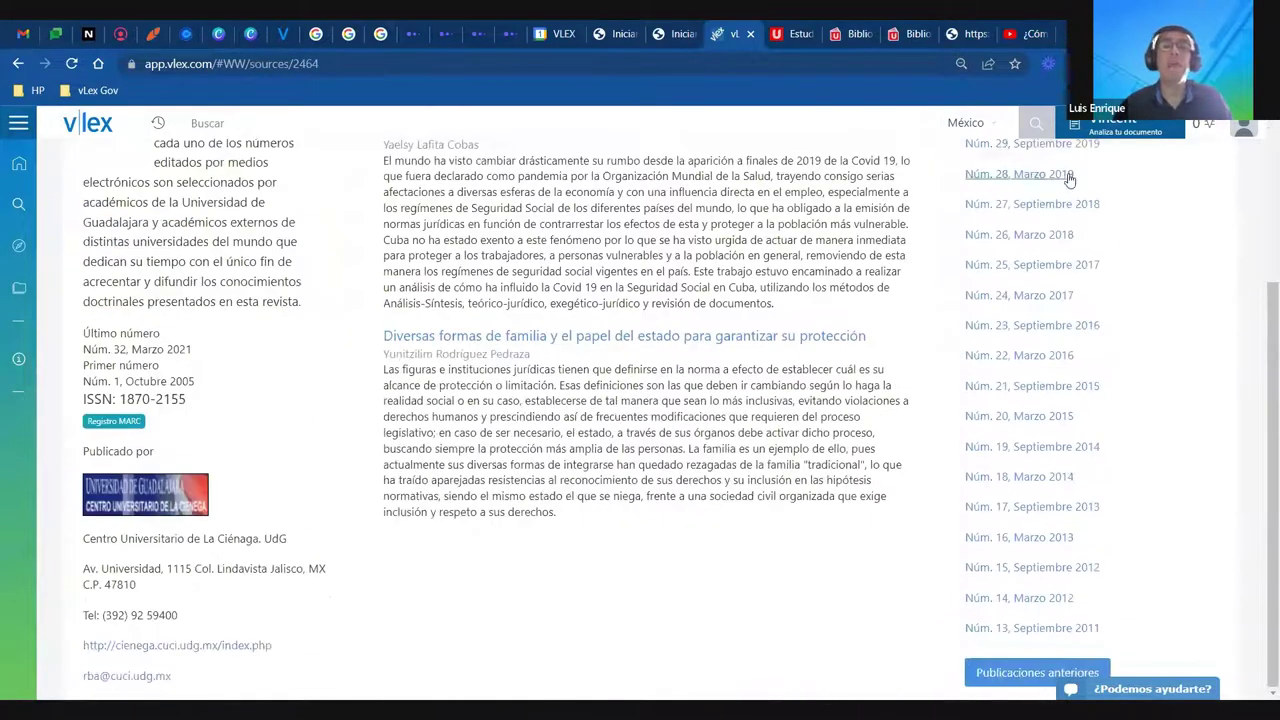
scroll(1008, 333, "up", 3)
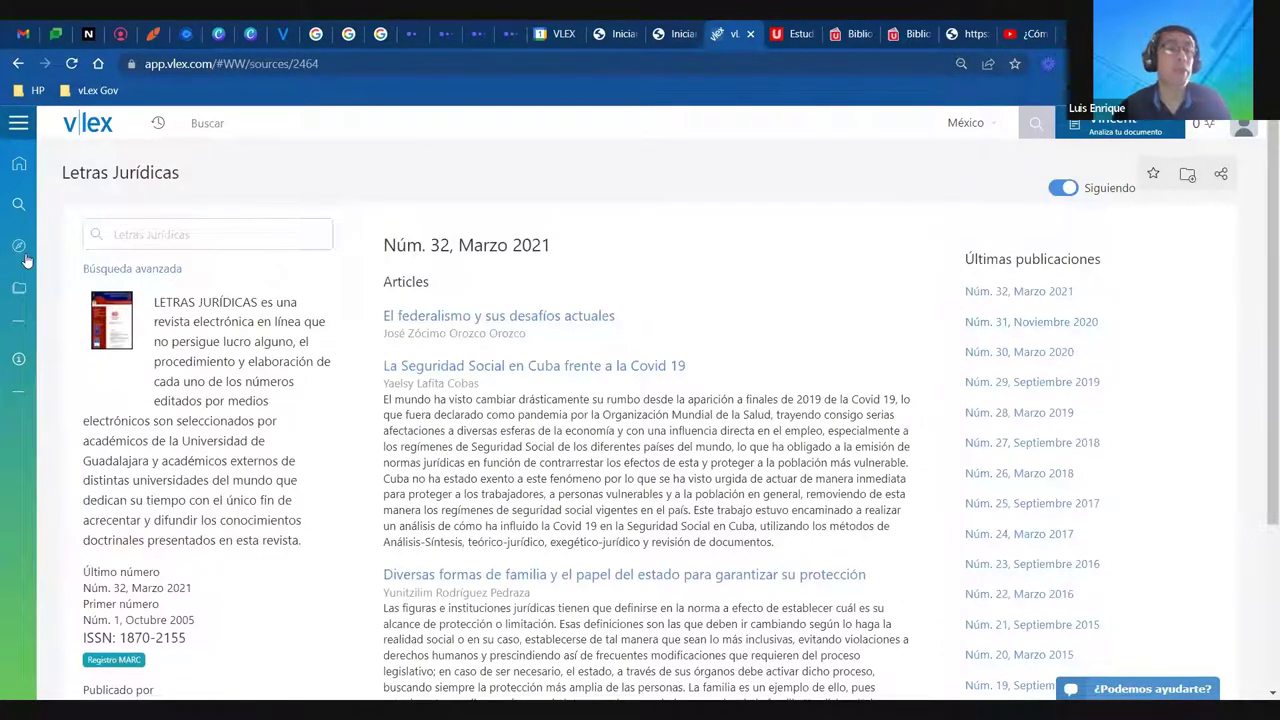
left_click(22, 172)
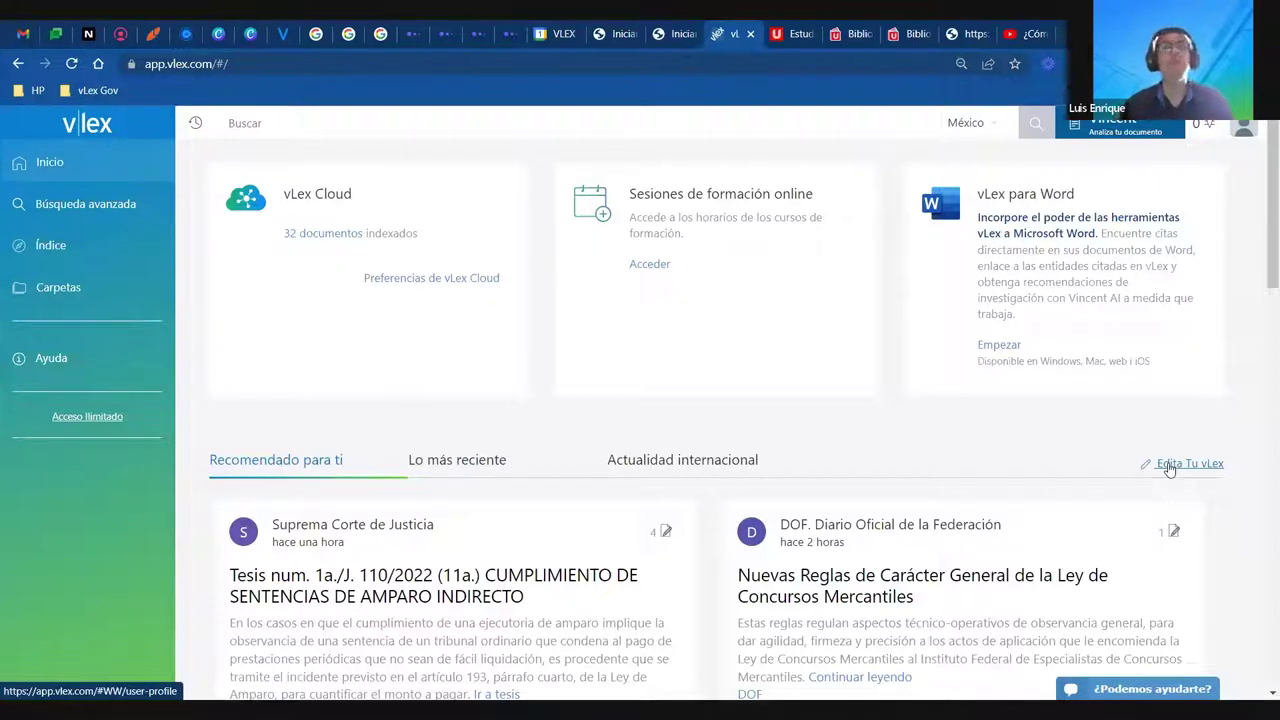
left_click(1169, 466)
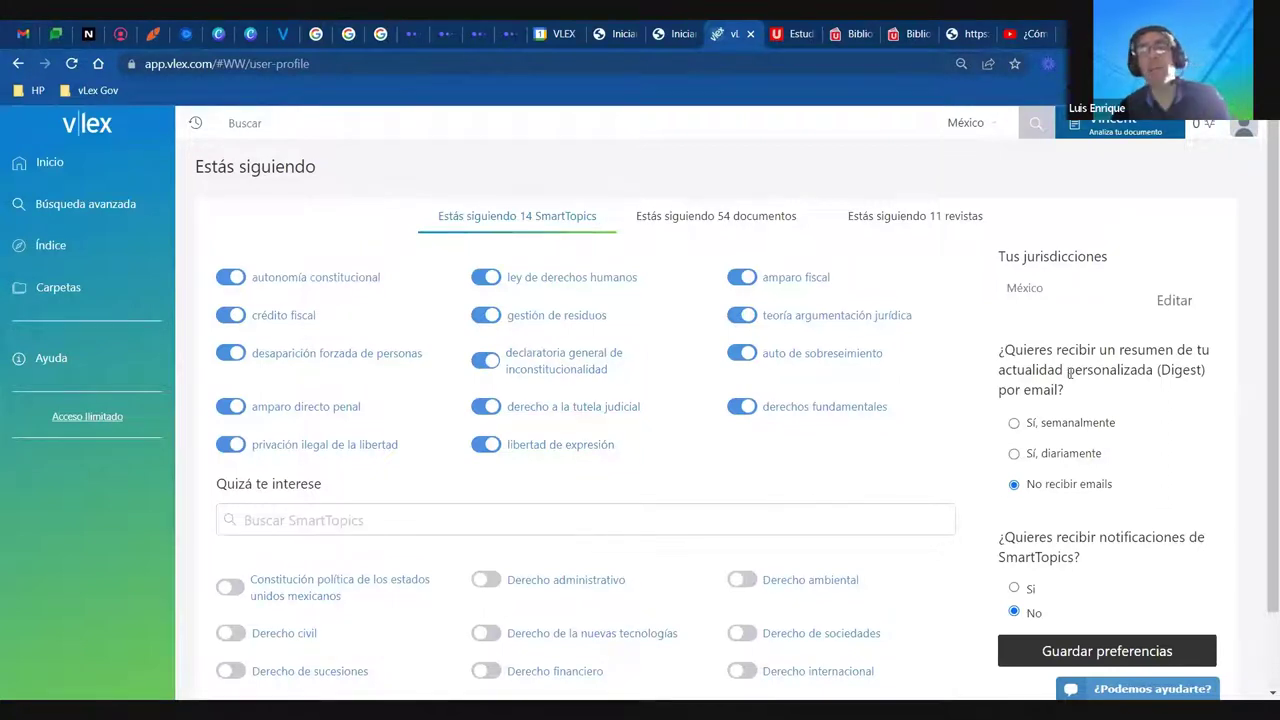
Try the weekly email digest and SmartTopics notification options, restoring "No recibir emails" and "No"
left_click(1015, 423)
left_click(1014, 485)
scroll(1036, 527, "down", 1)
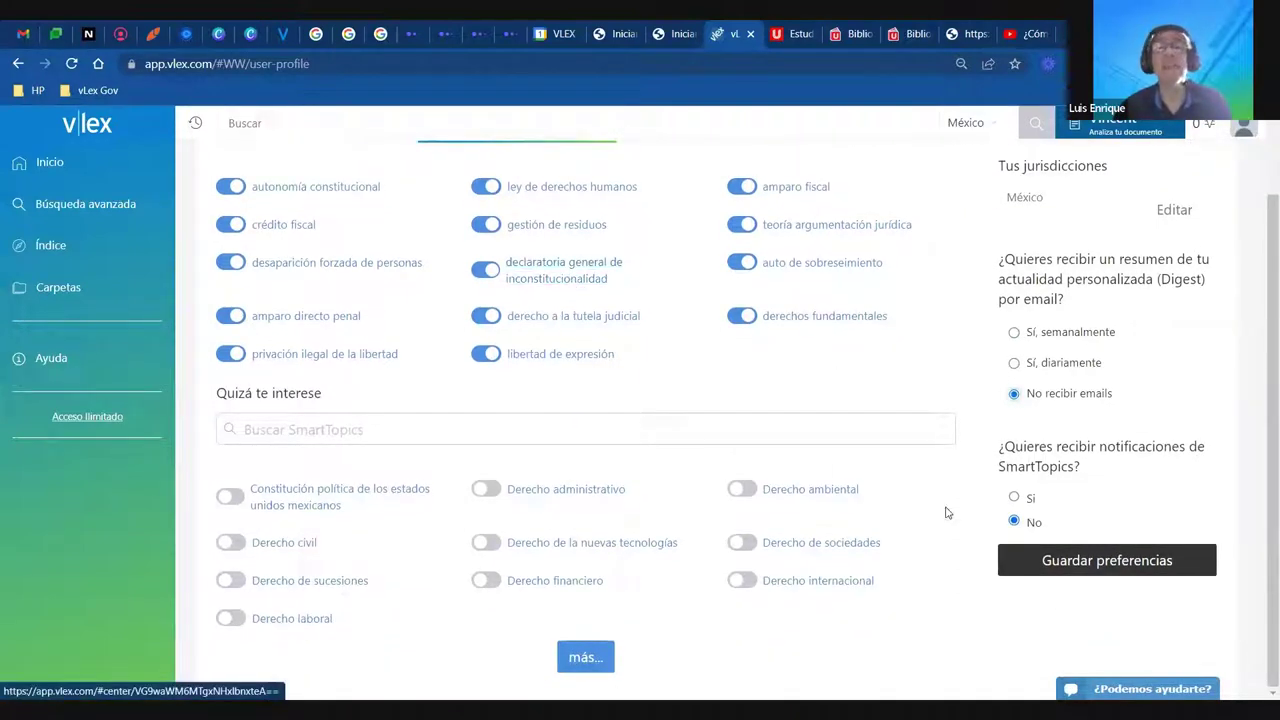
left_click(1014, 497)
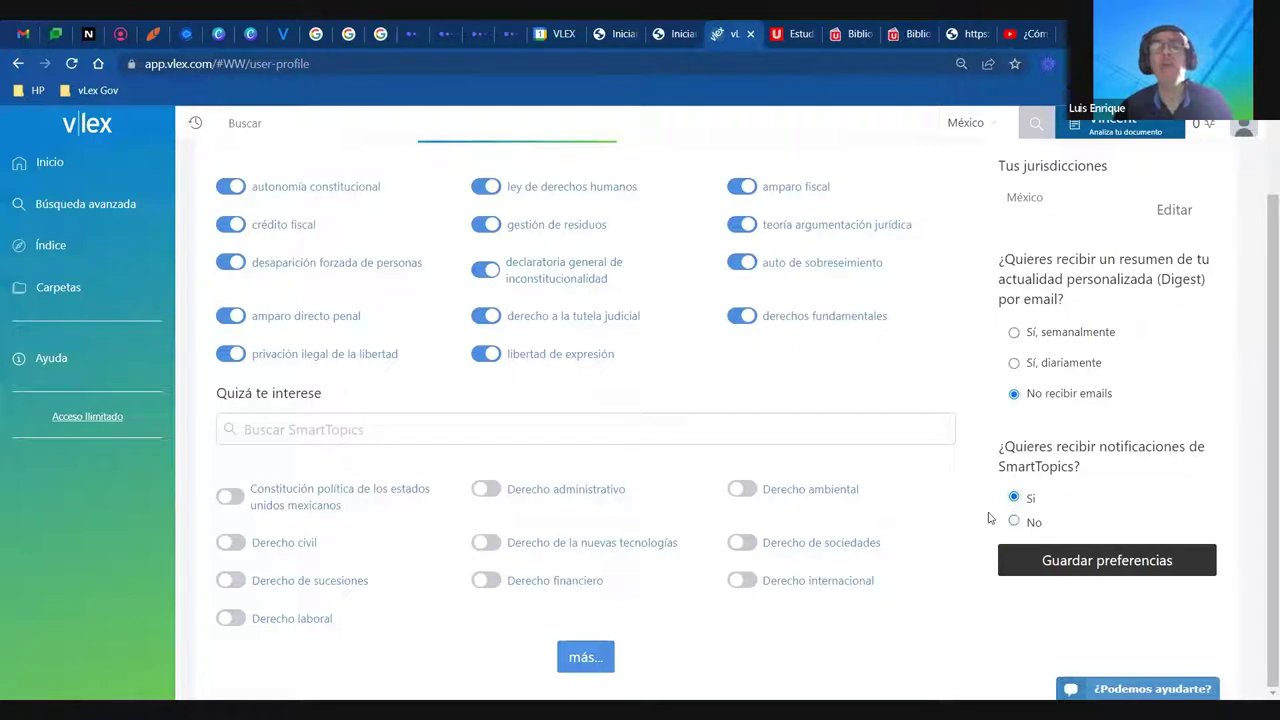
left_click(1015, 522)
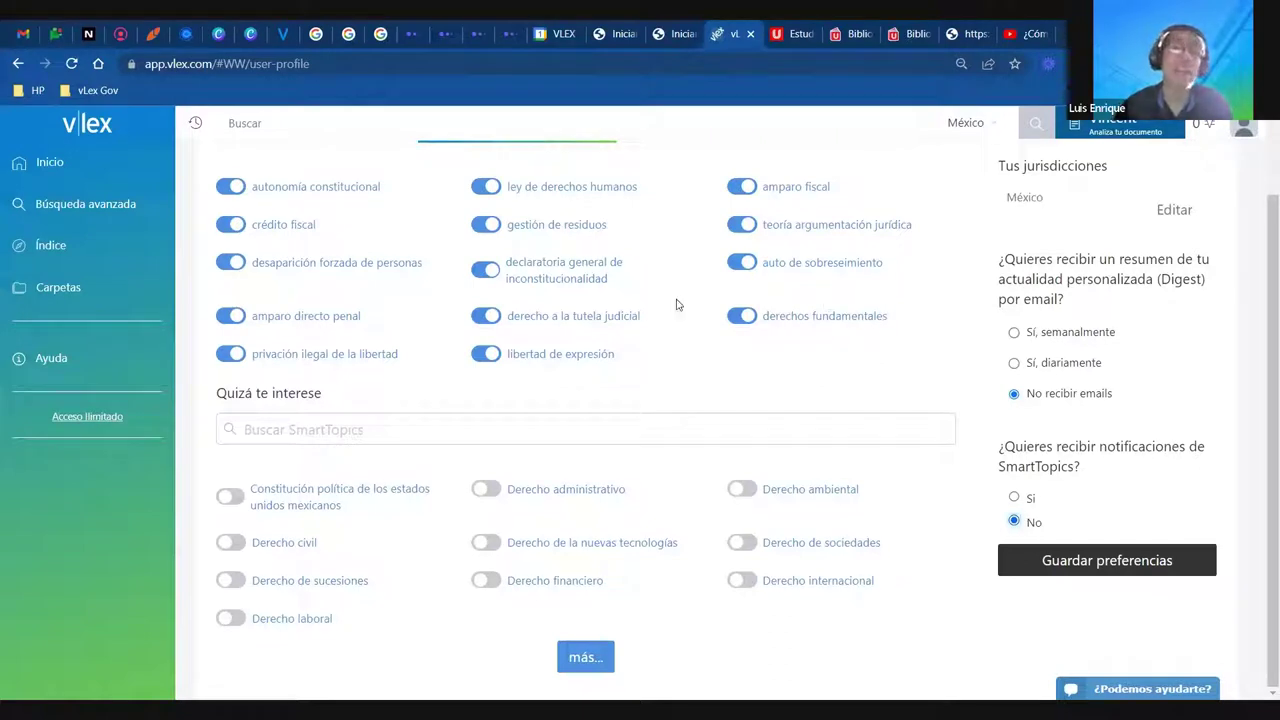
Open the followed SmartTopic "libertad de expresión", examine its featured documents, and view the jurisdiction selection before closing it
left_click(551, 355)
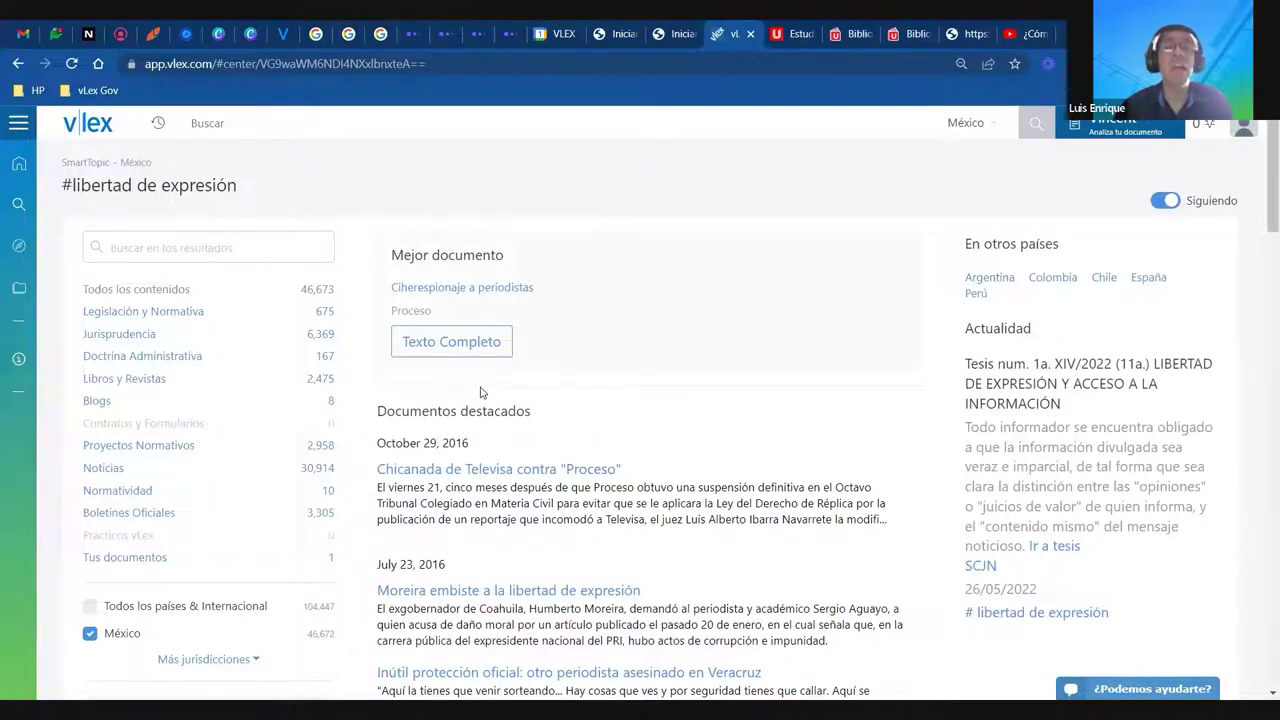
scroll(513, 400, "down", 5)
scroll(513, 400, "down", 10)
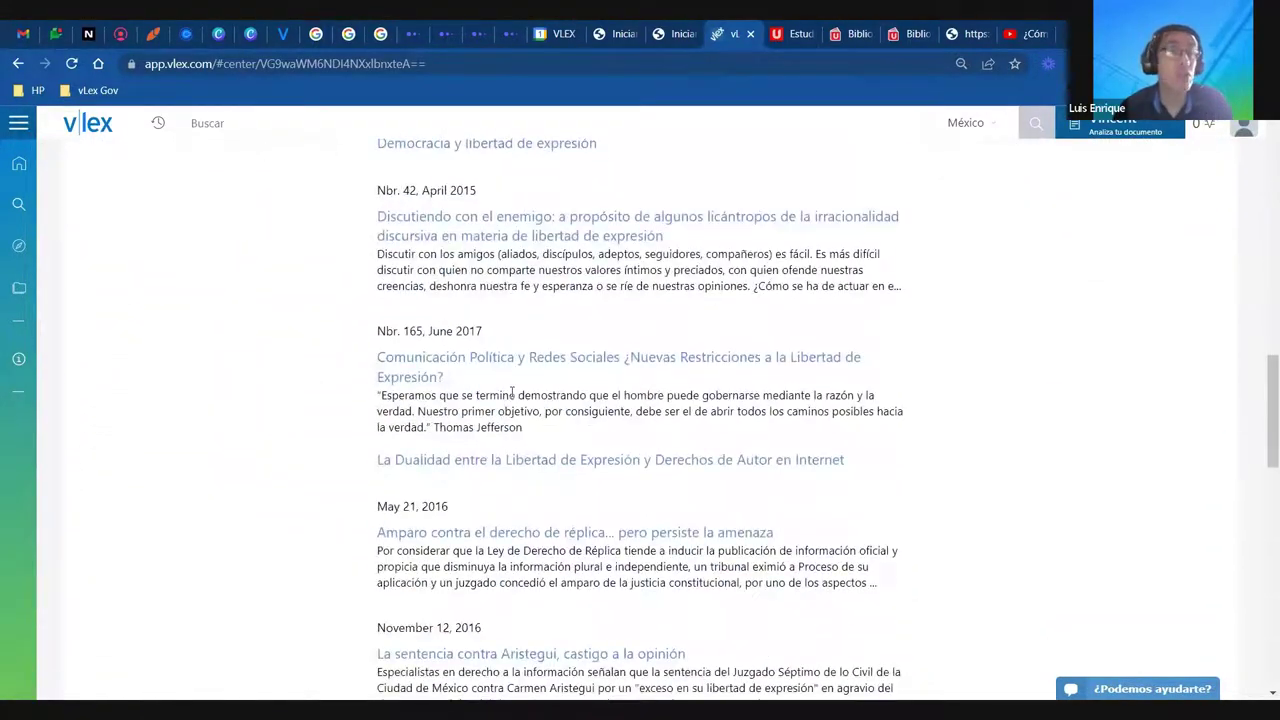
scroll(513, 393, "down", 3)
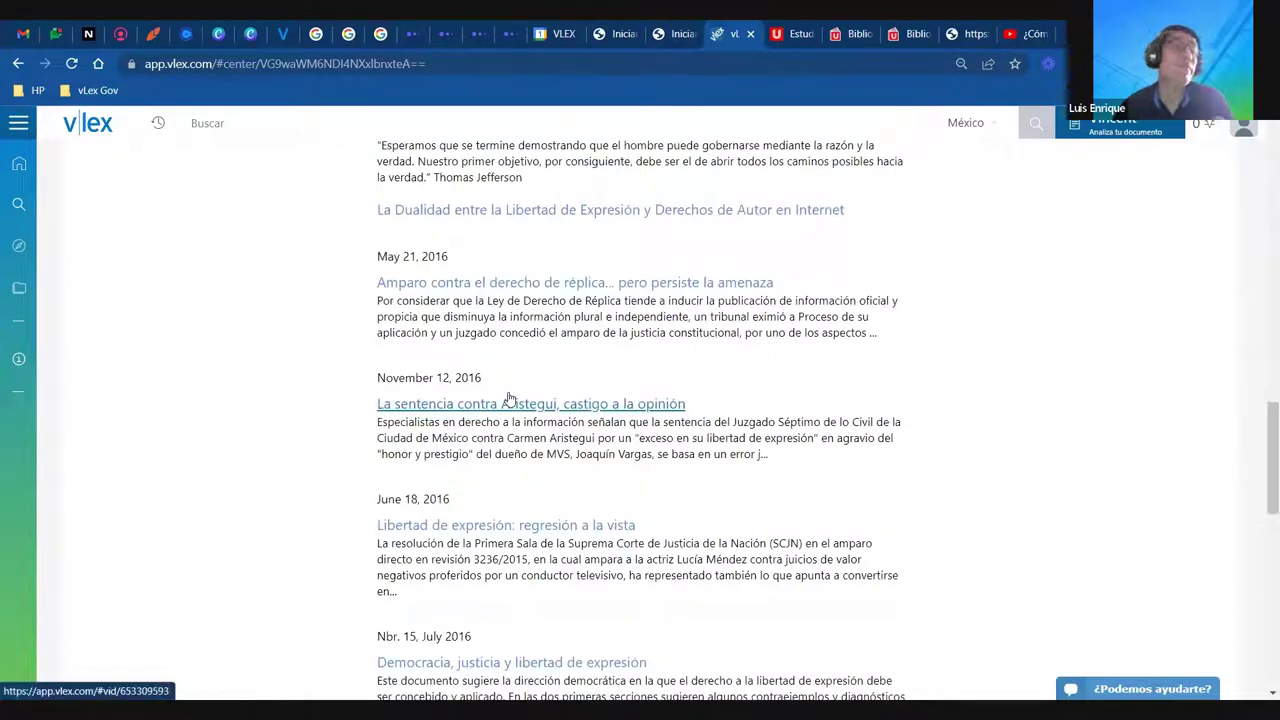
scroll(510, 395, "up", 15)
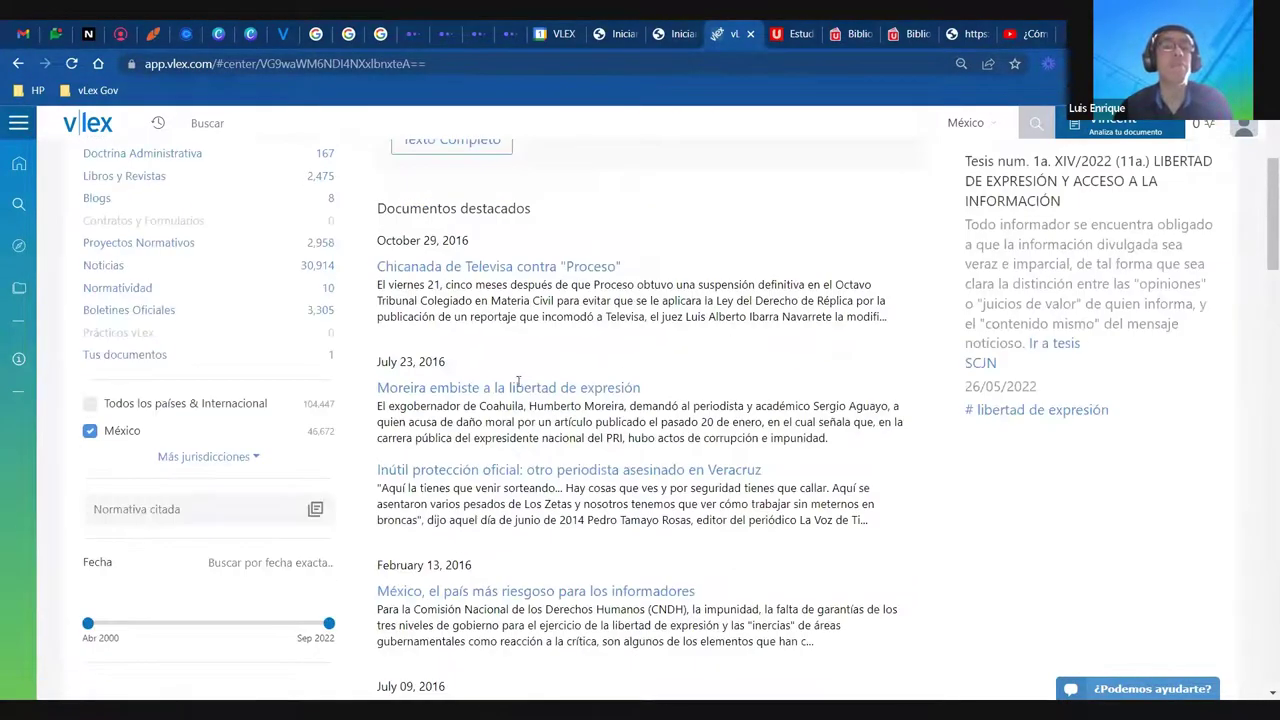
scroll(518, 385, "up", 3)
scroll(518, 387, "down", 3)
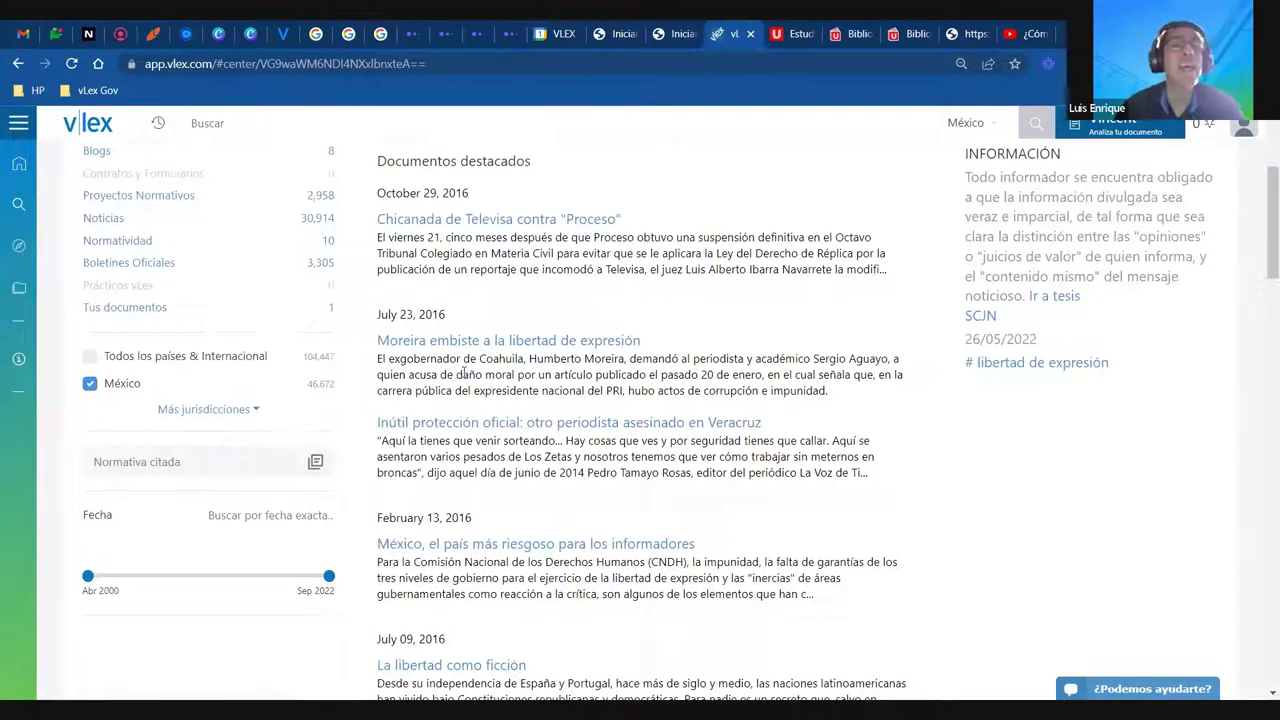
scroll(540, 430, "up", 3)
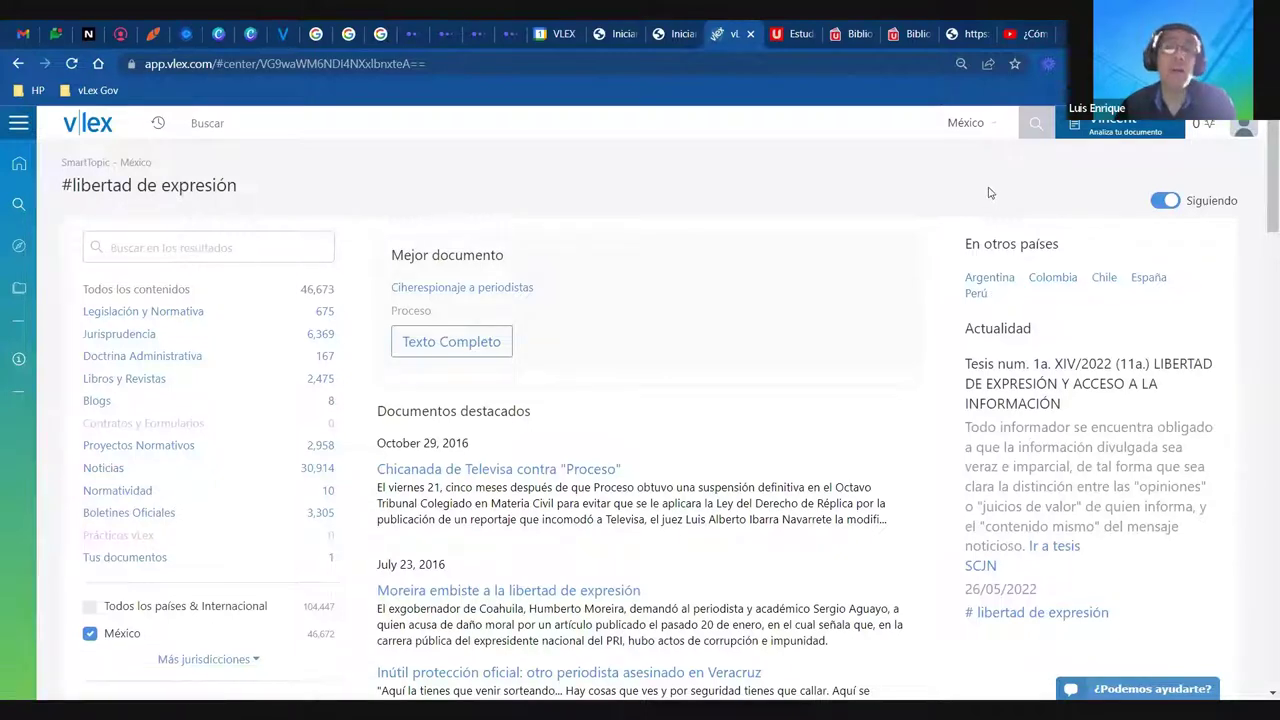
left_click(970, 122)
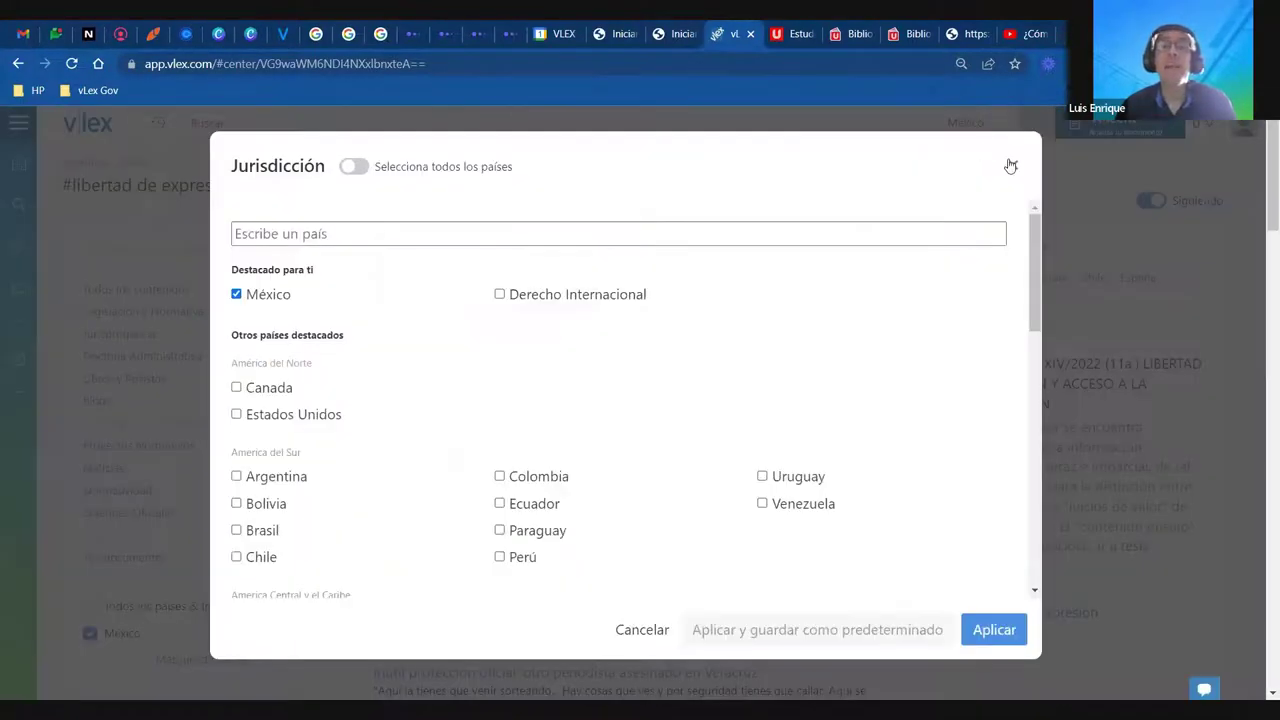
left_click(1011, 164)
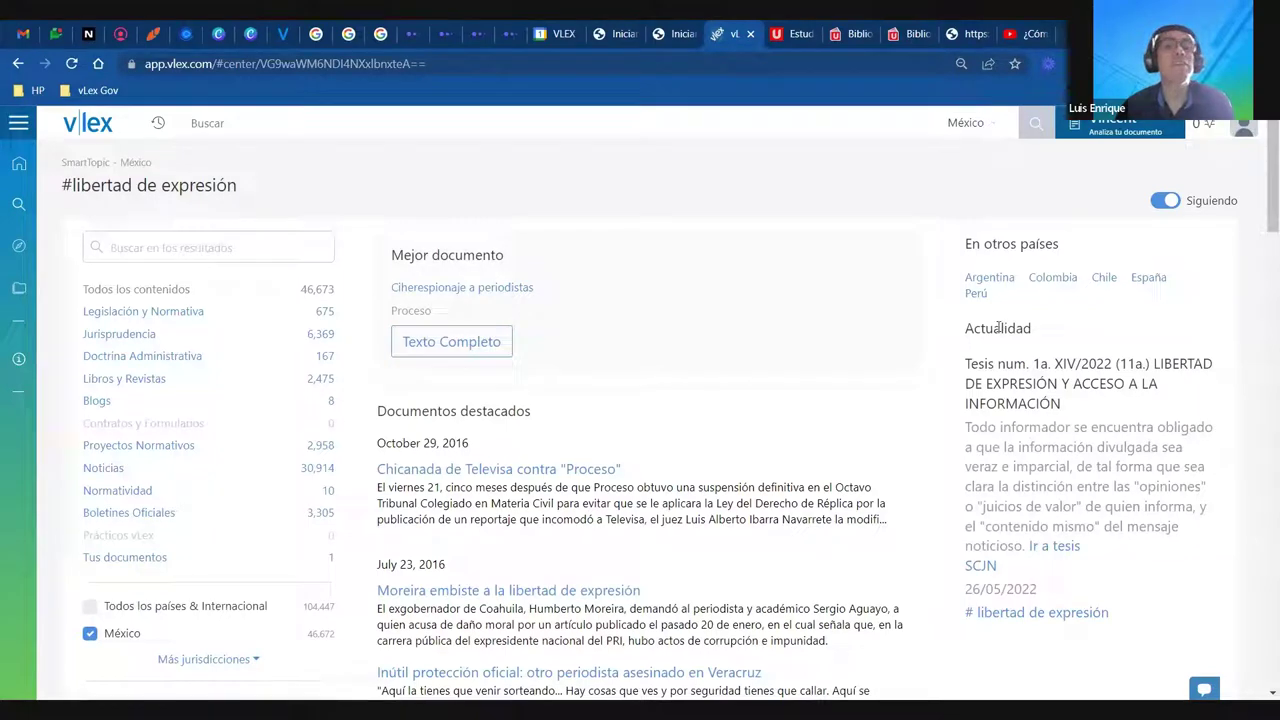
View the Carpetas page from the home page, and open the jurisdiction selection of the advanced search
left_click(20, 166)
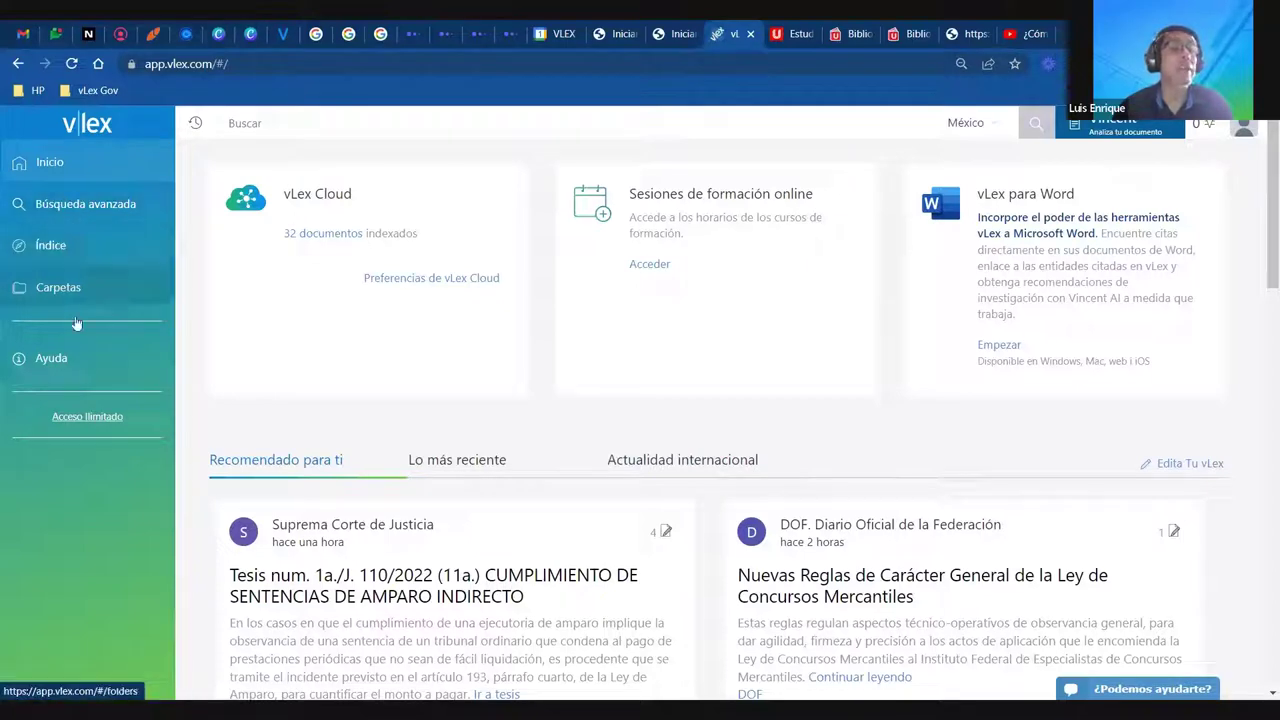
left_click(58, 287)
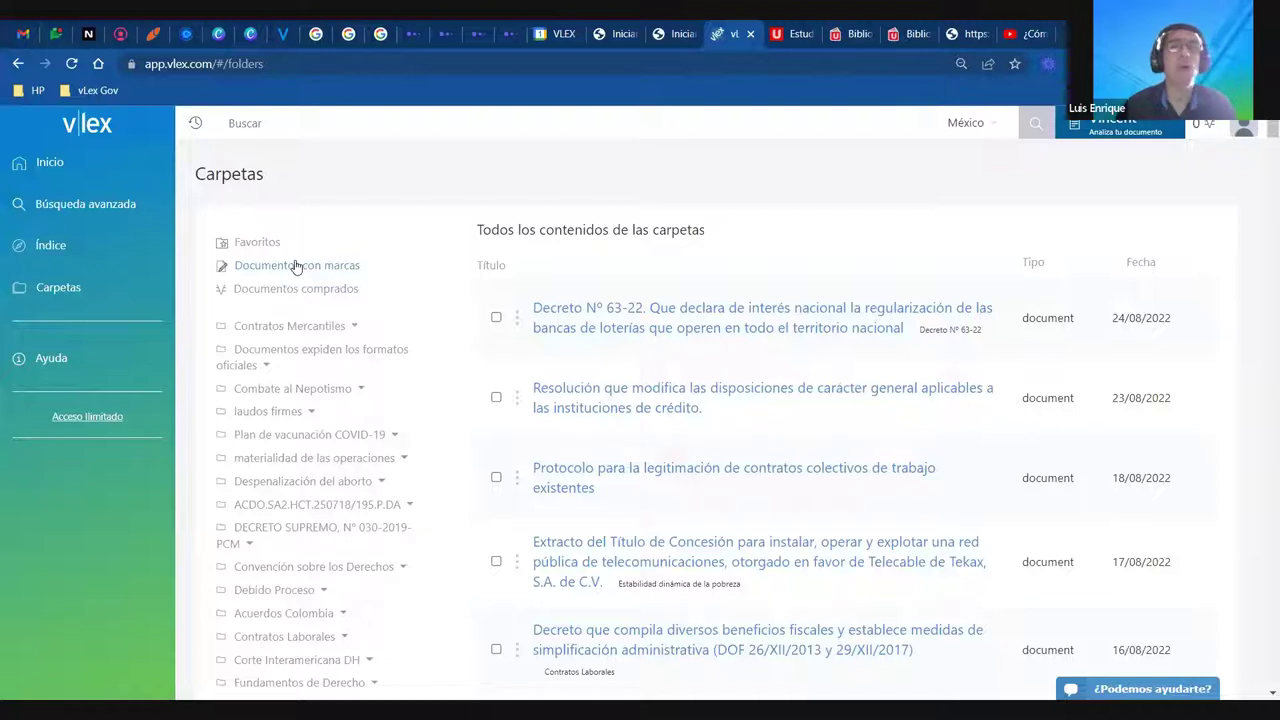
left_click(44, 166)
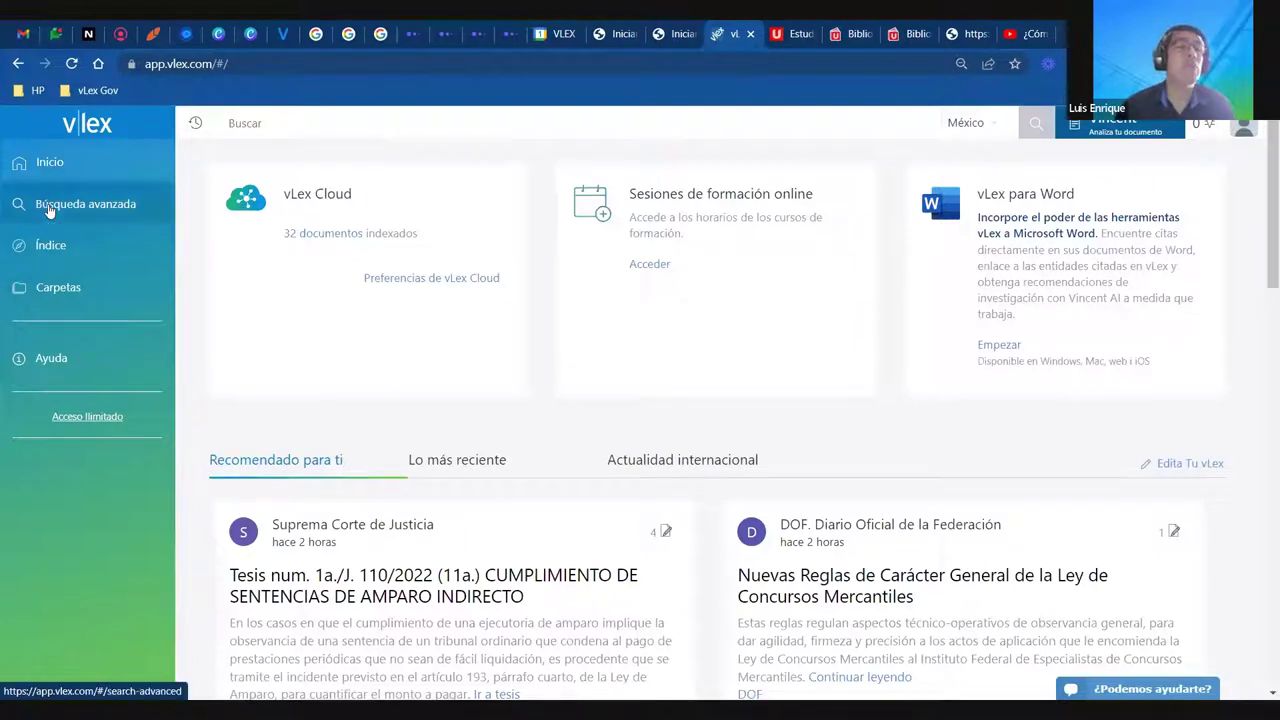
left_click(49, 207)
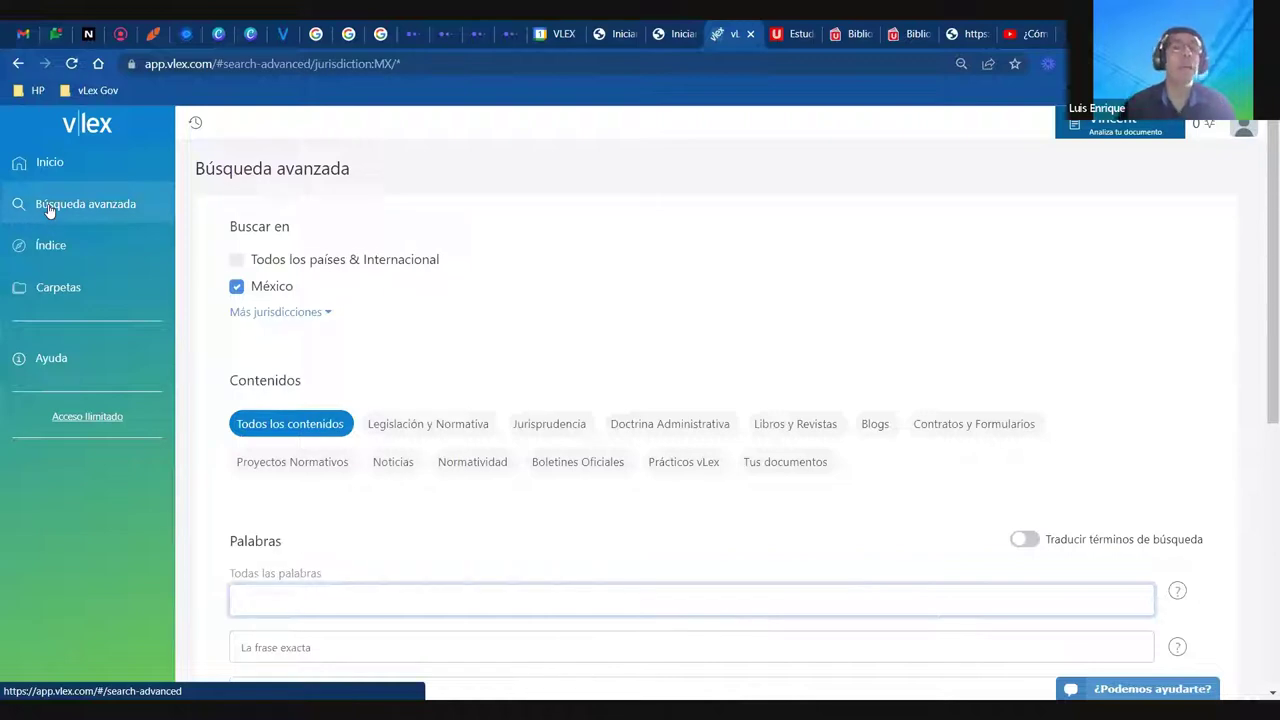
left_click(295, 317)
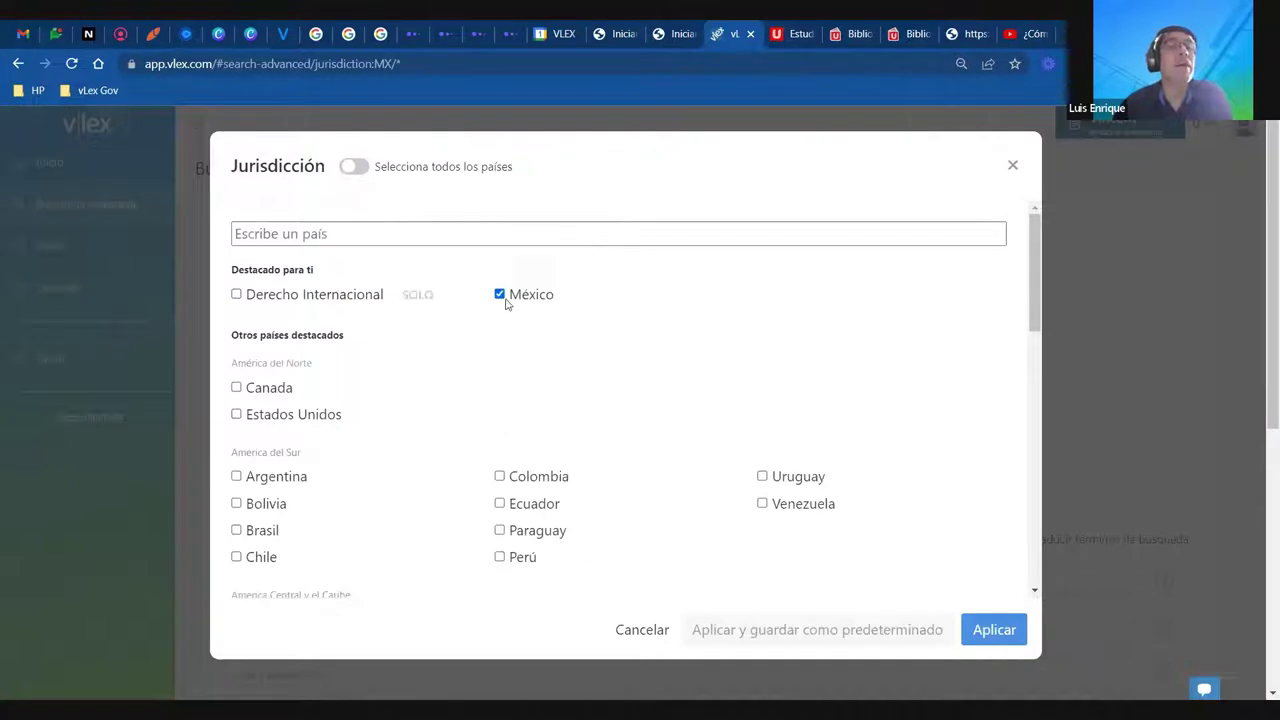
Try selecting and clearing all countries at once in the jurisdiction selection, looking through the country list
left_click(362, 167)
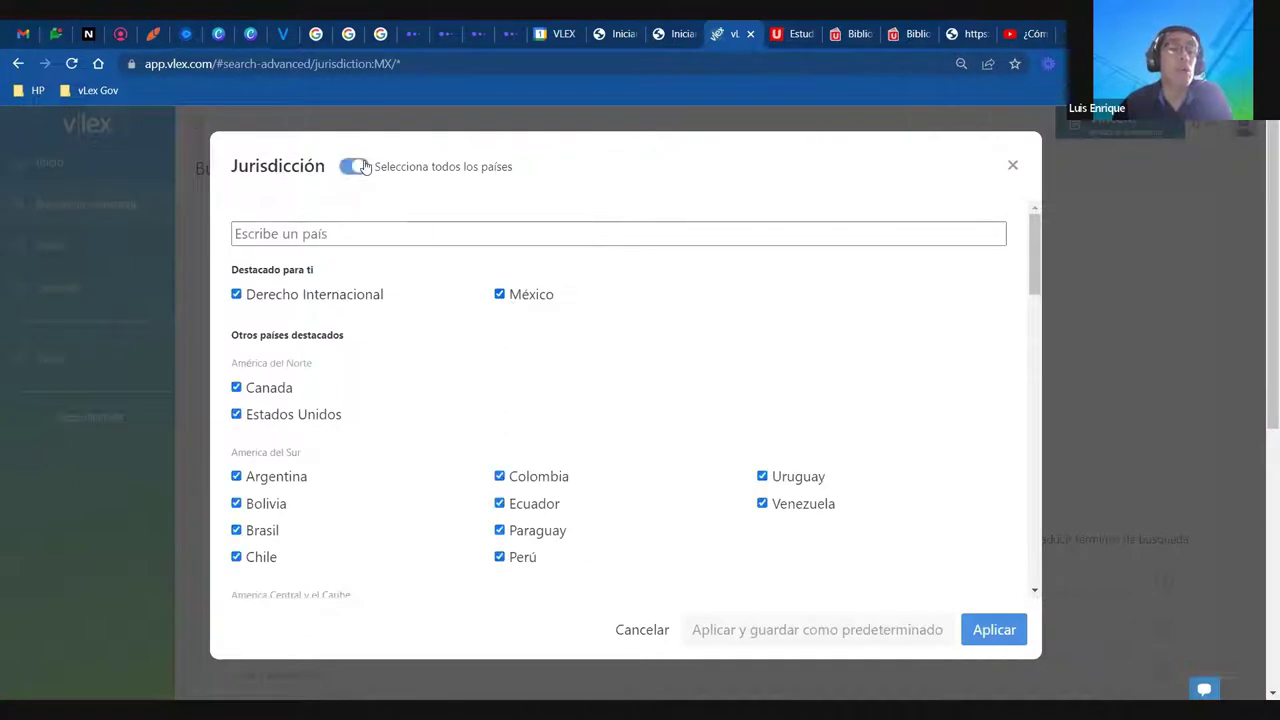
left_click(362, 167)
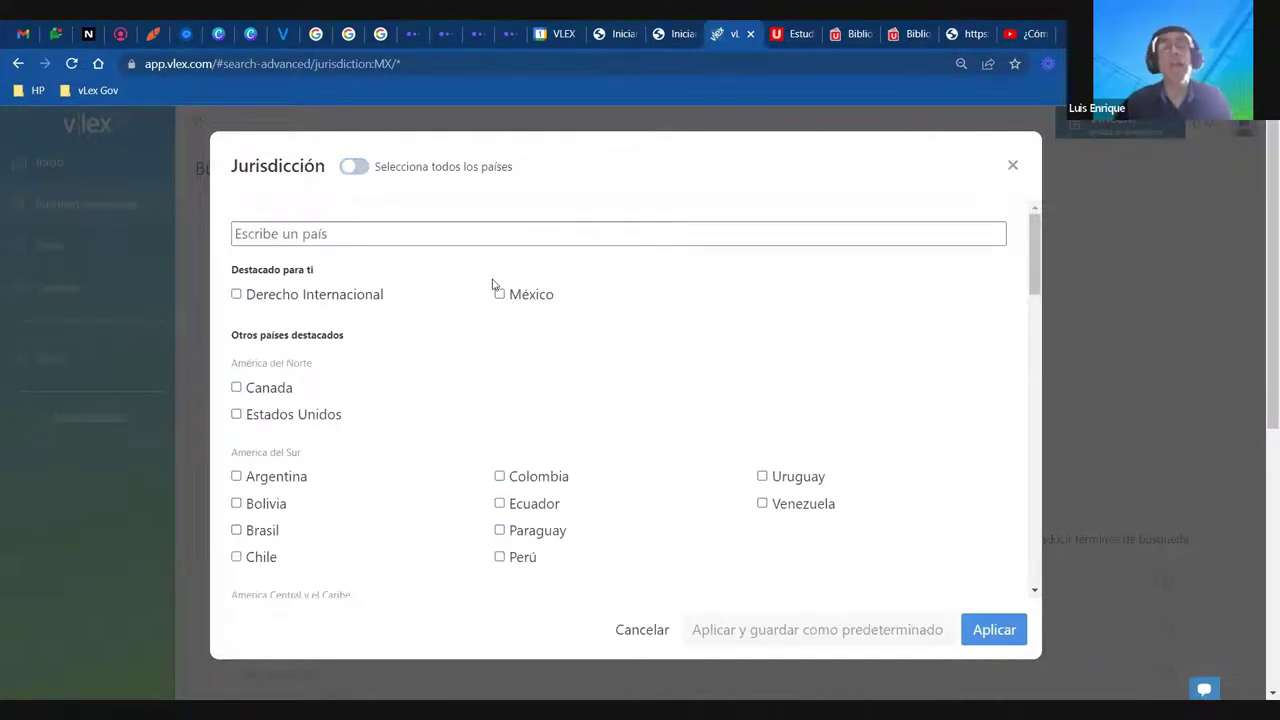
left_click(362, 167)
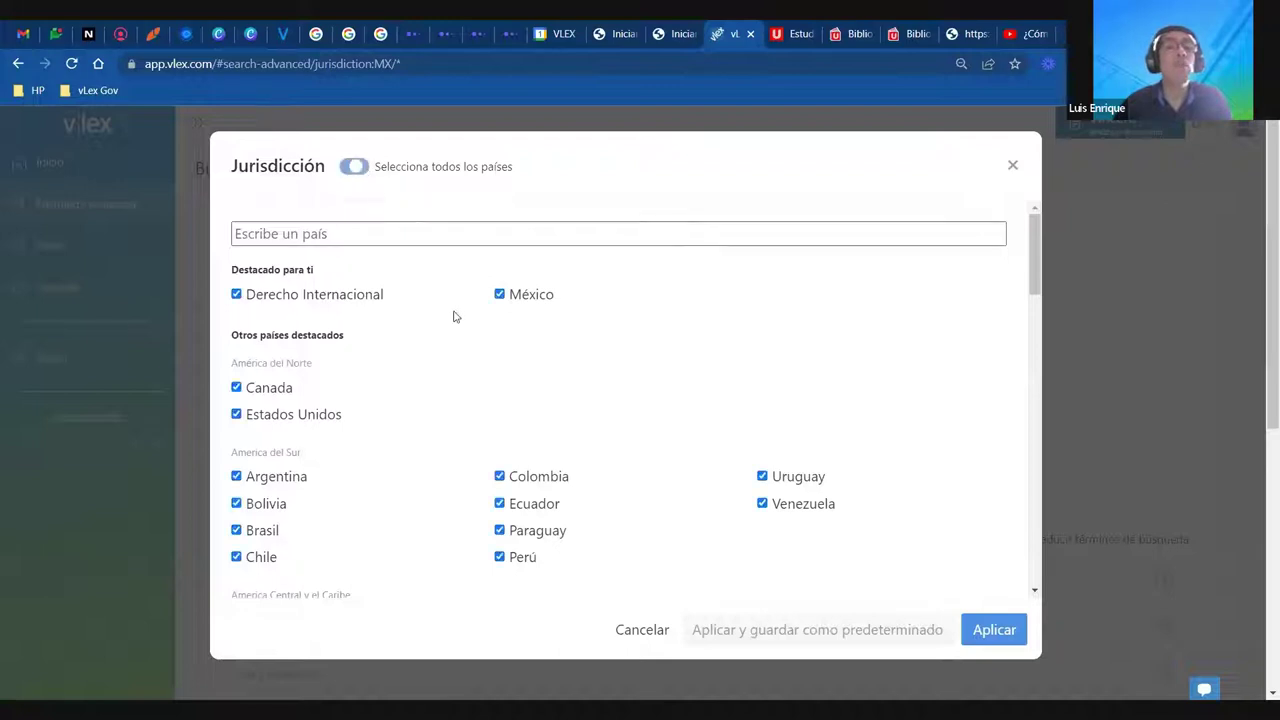
scroll(460, 340, "down", 3)
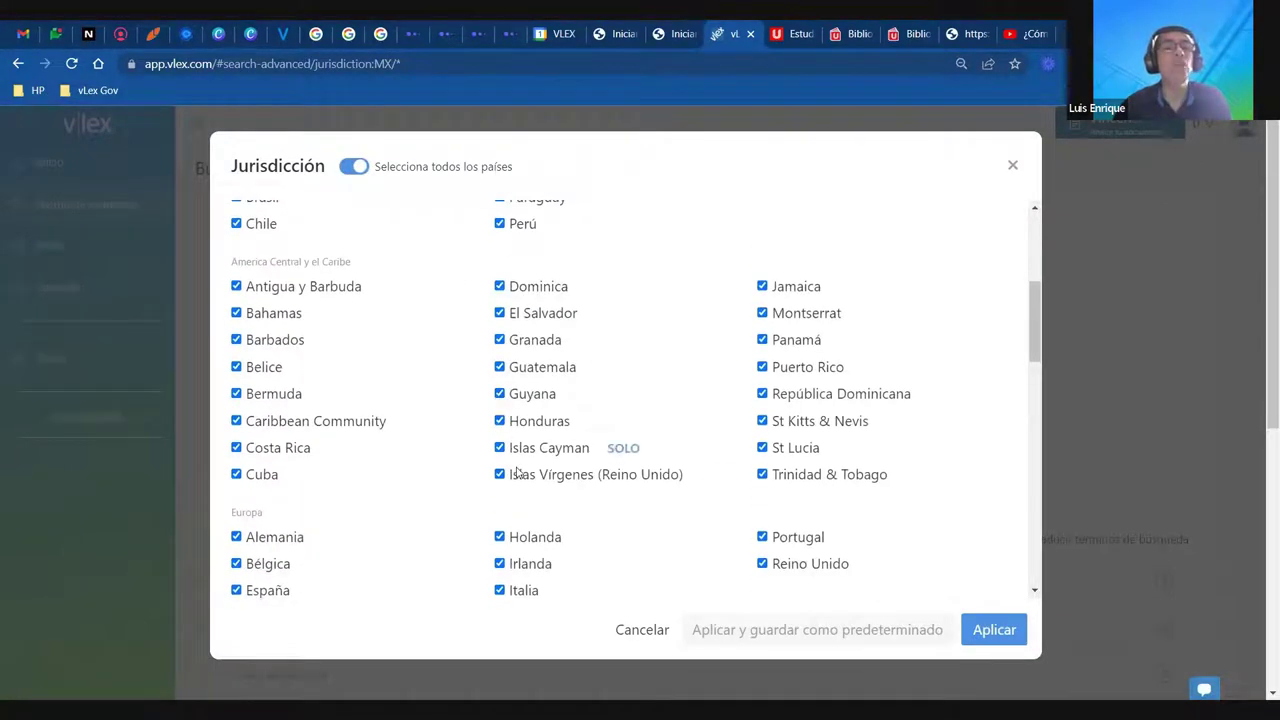
scroll(517, 472, "up", 5)
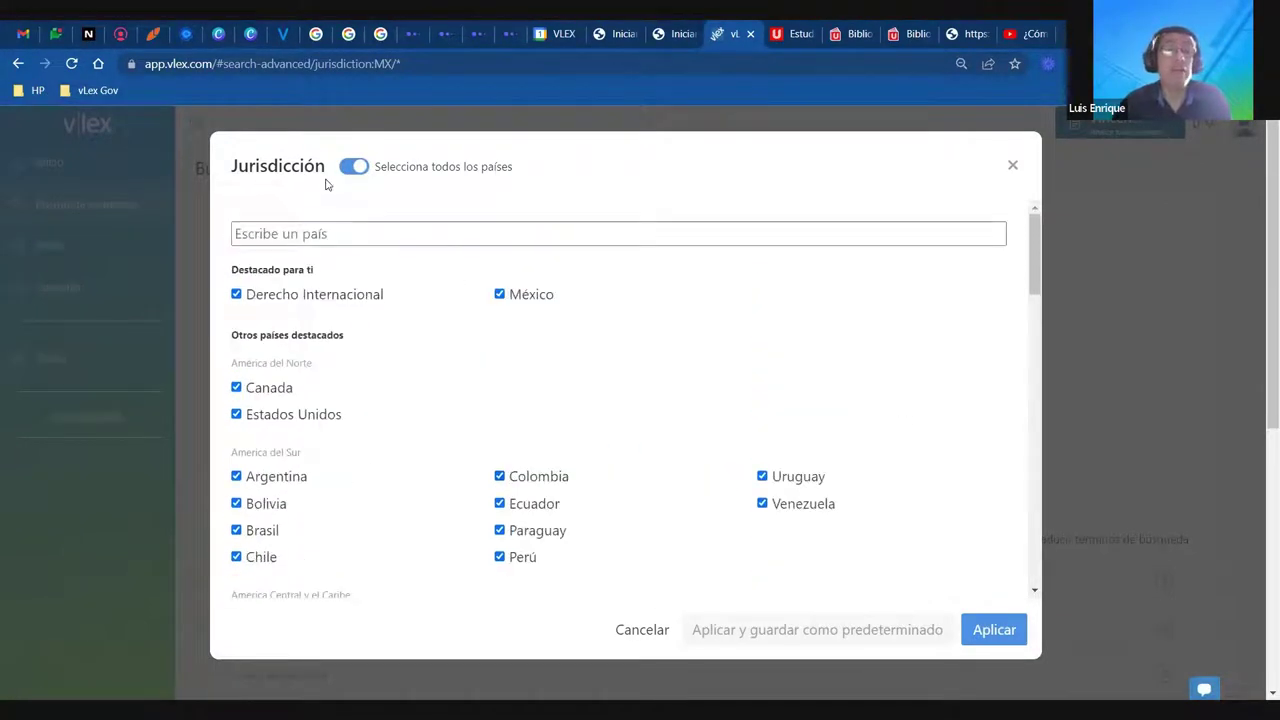
left_click(355, 168)
left_click(356, 168)
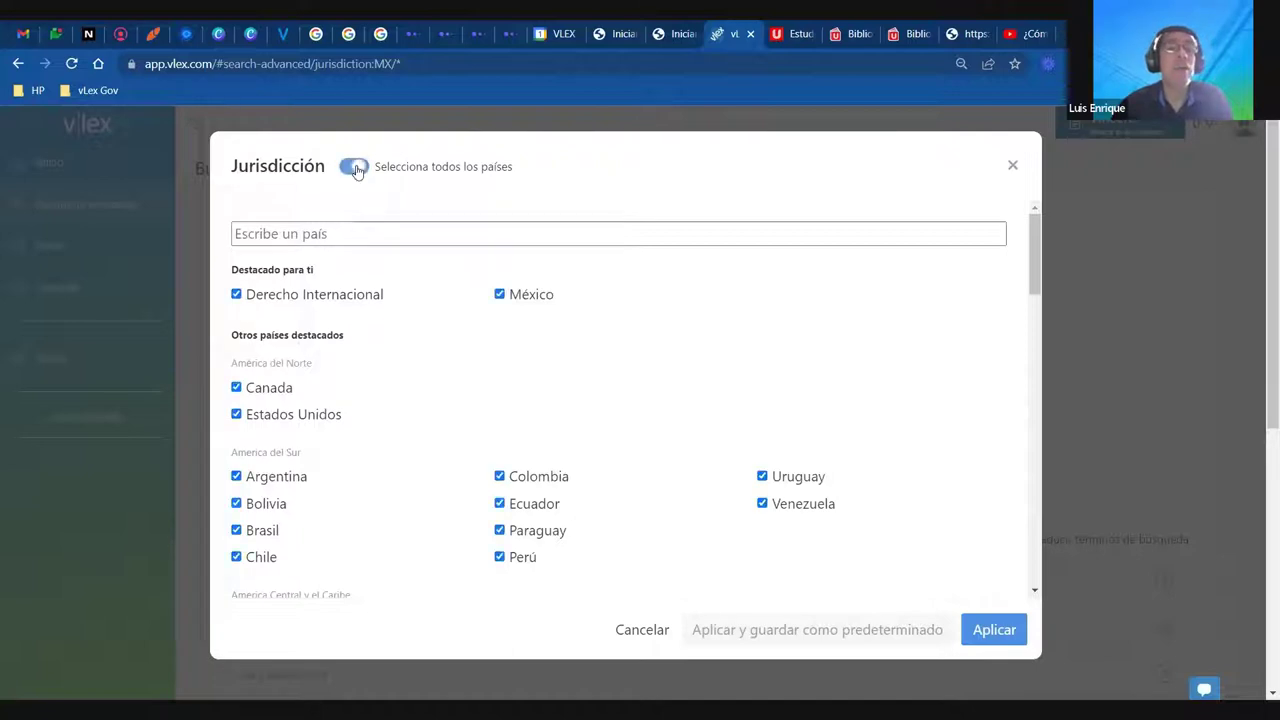
left_click(356, 168)
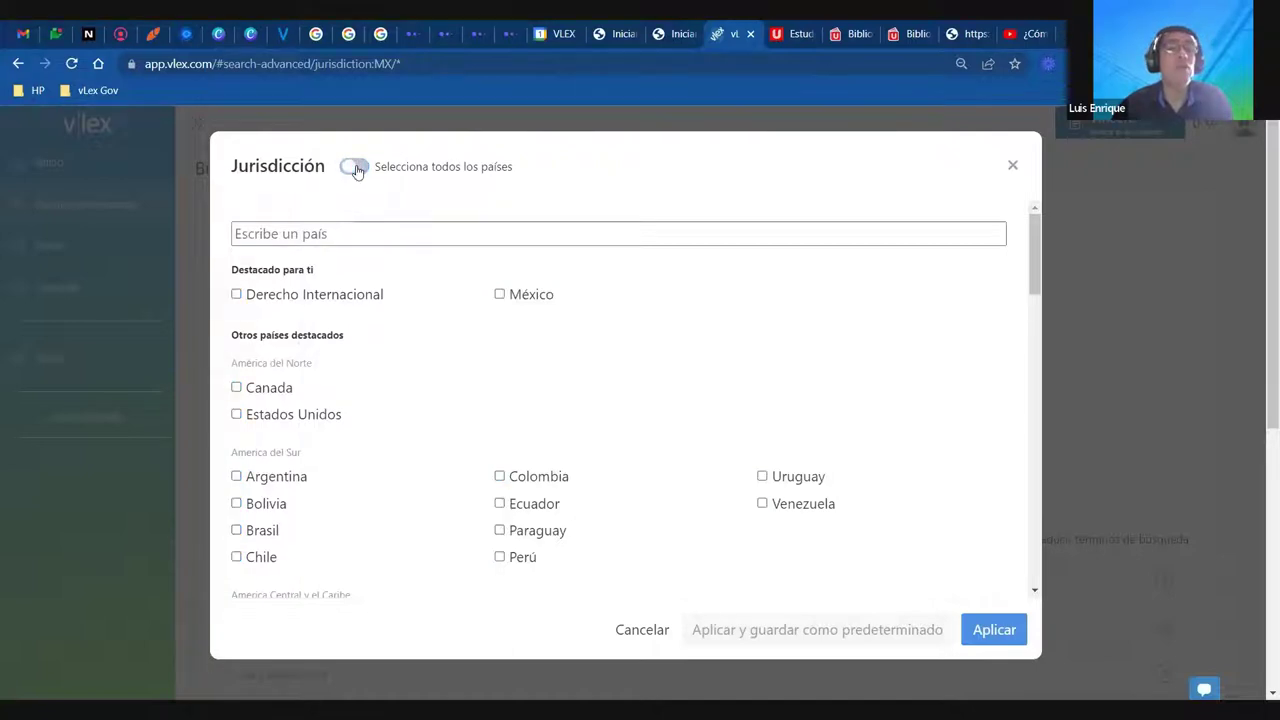
Try selecting México together with Colombia as jurisdictions, and clear the whole country selection
left_click(500, 294)
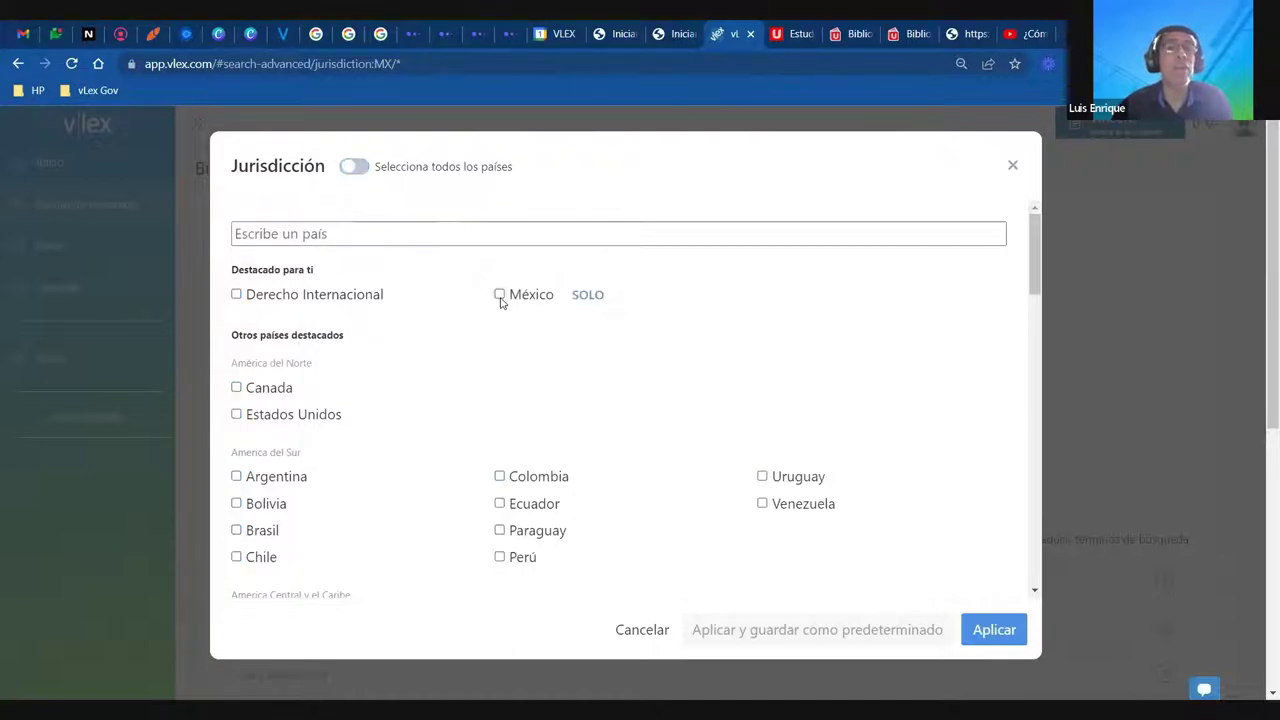
left_click(500, 478)
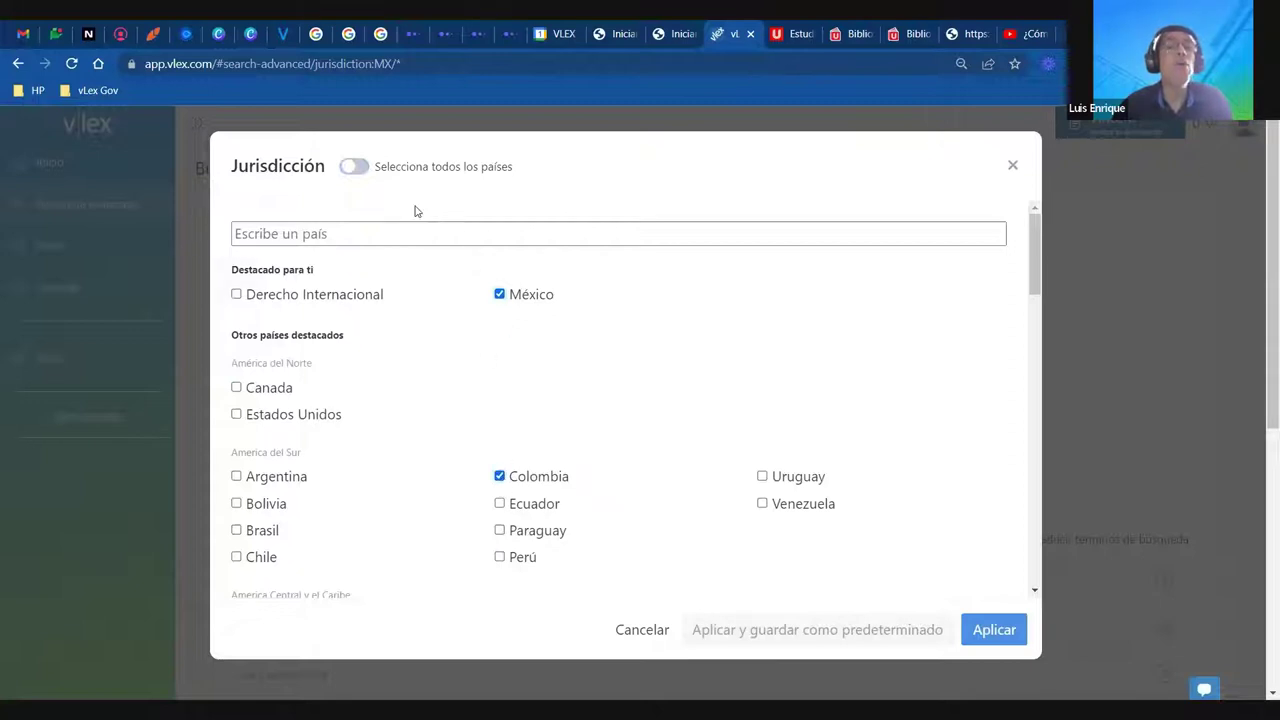
left_click(356, 170)
left_click(355, 169)
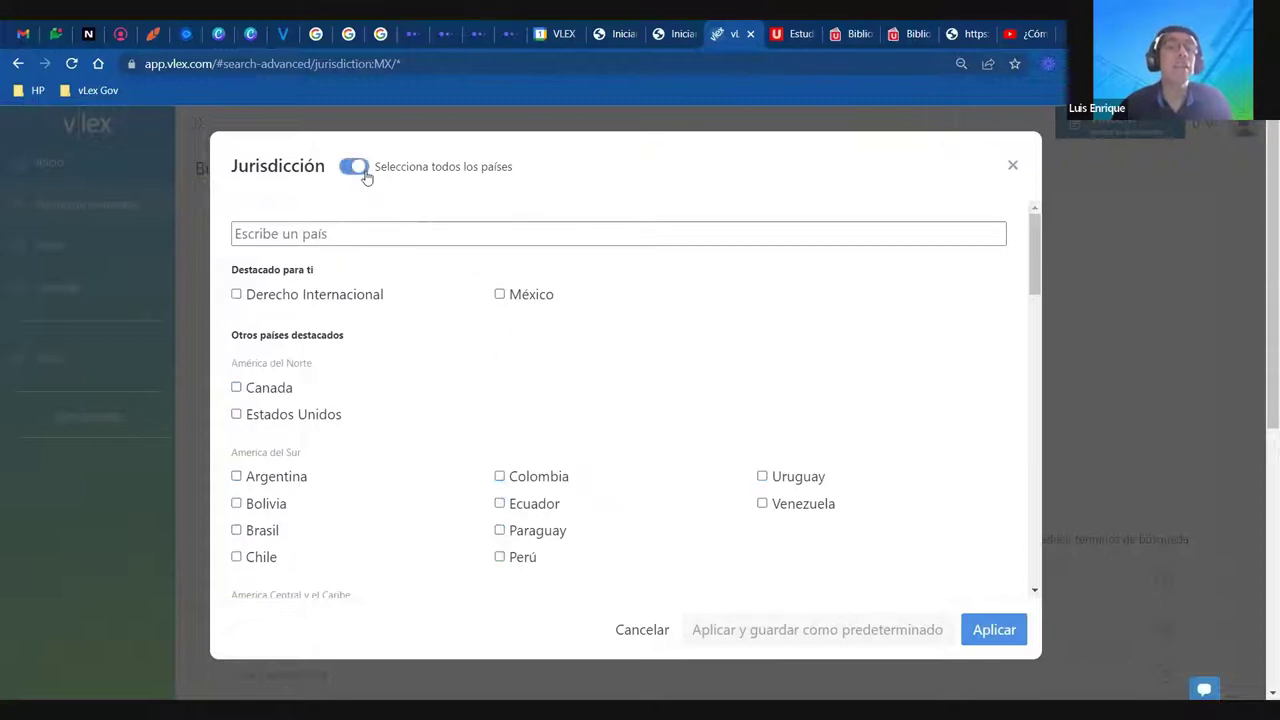
Apply México as the only jurisdiction of the advanced search and enable translation of the search terms
left_click(500, 294)
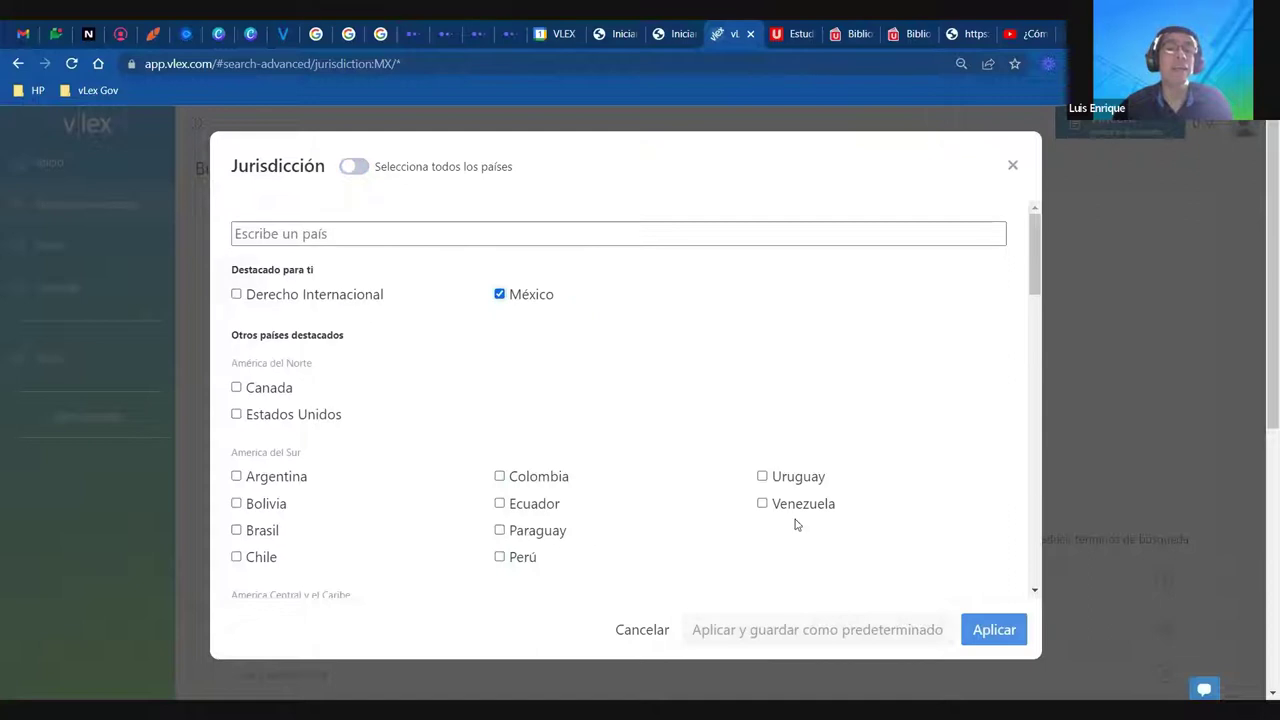
left_click(990, 630)
scroll(366, 462, "down", 2)
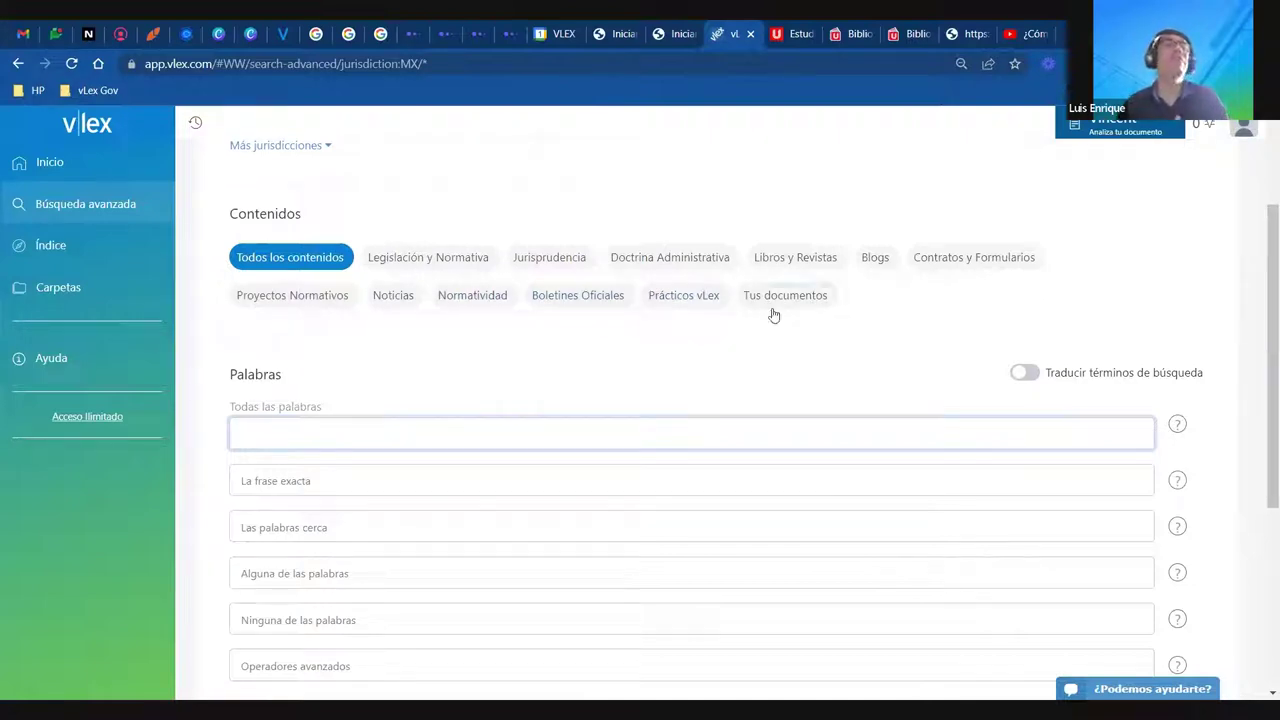
left_click(1023, 376)
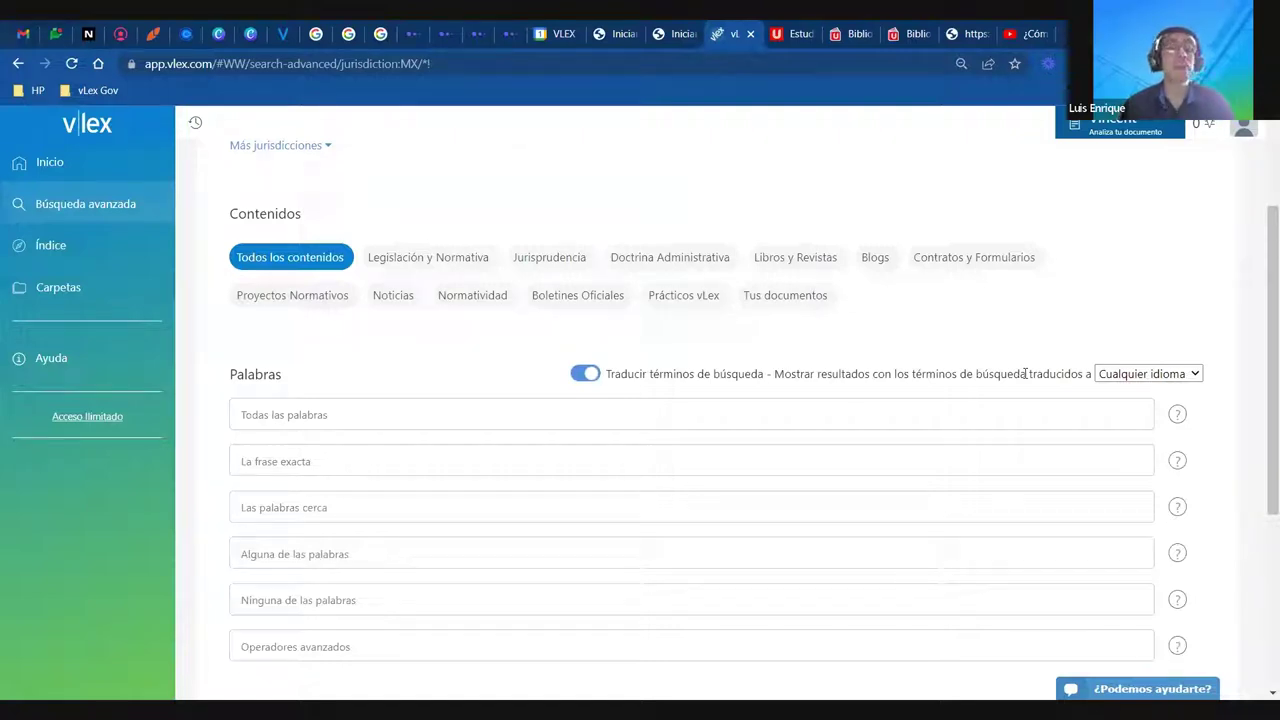
Add Alemania and Brasil alongside México as jurisdictions of the advanced search and apply the selection
scroll(472, 250, "up", 2)
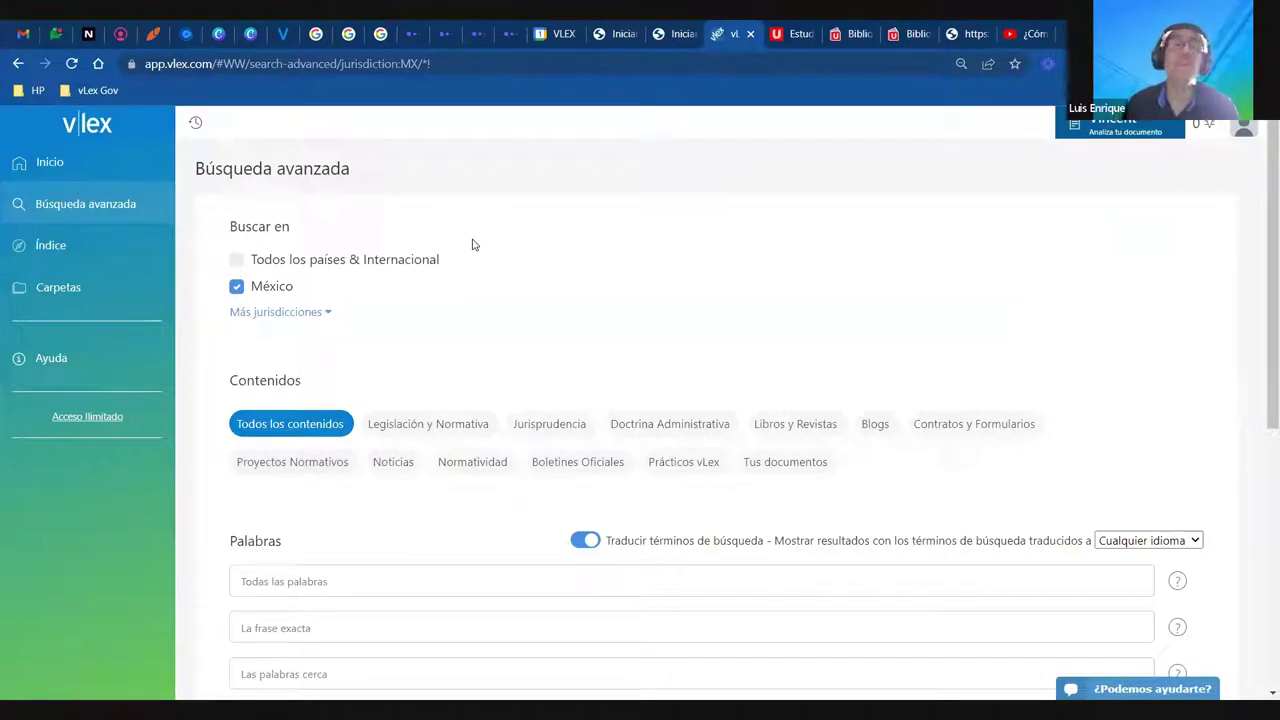
left_click(256, 312)
scroll(371, 337, "down", 5)
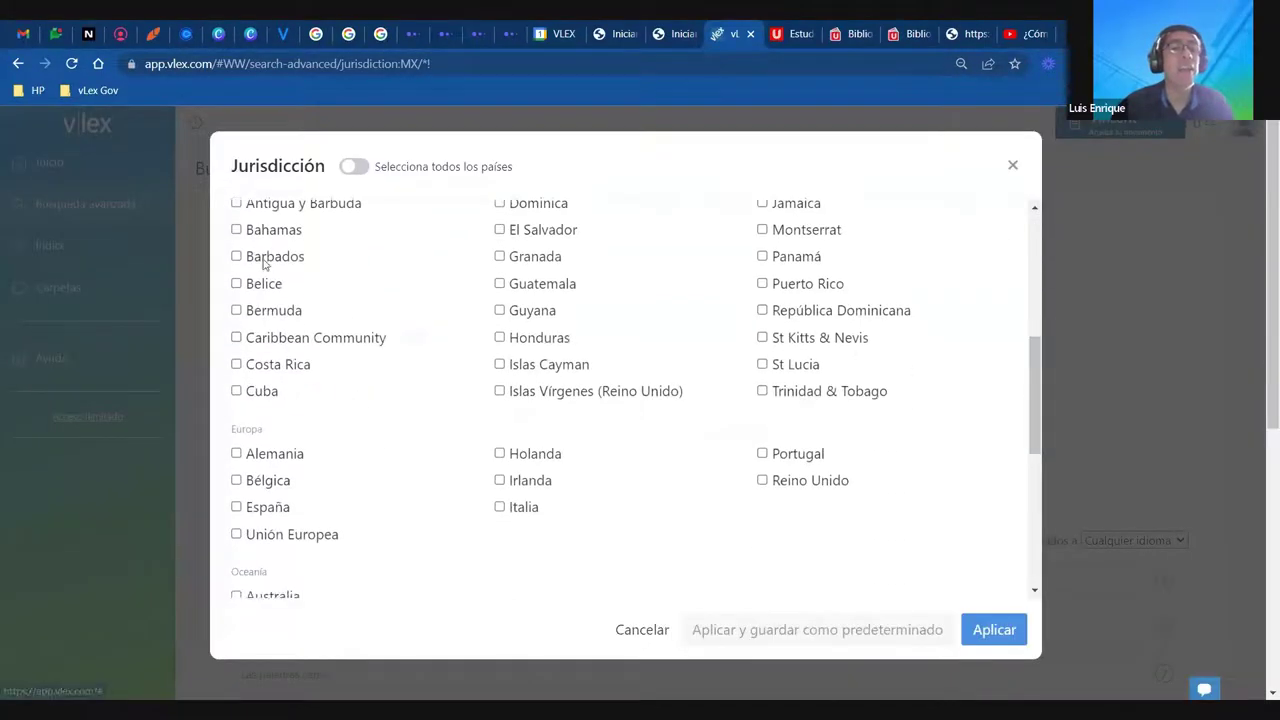
left_click(236, 453)
scroll(483, 447, "up", 10)
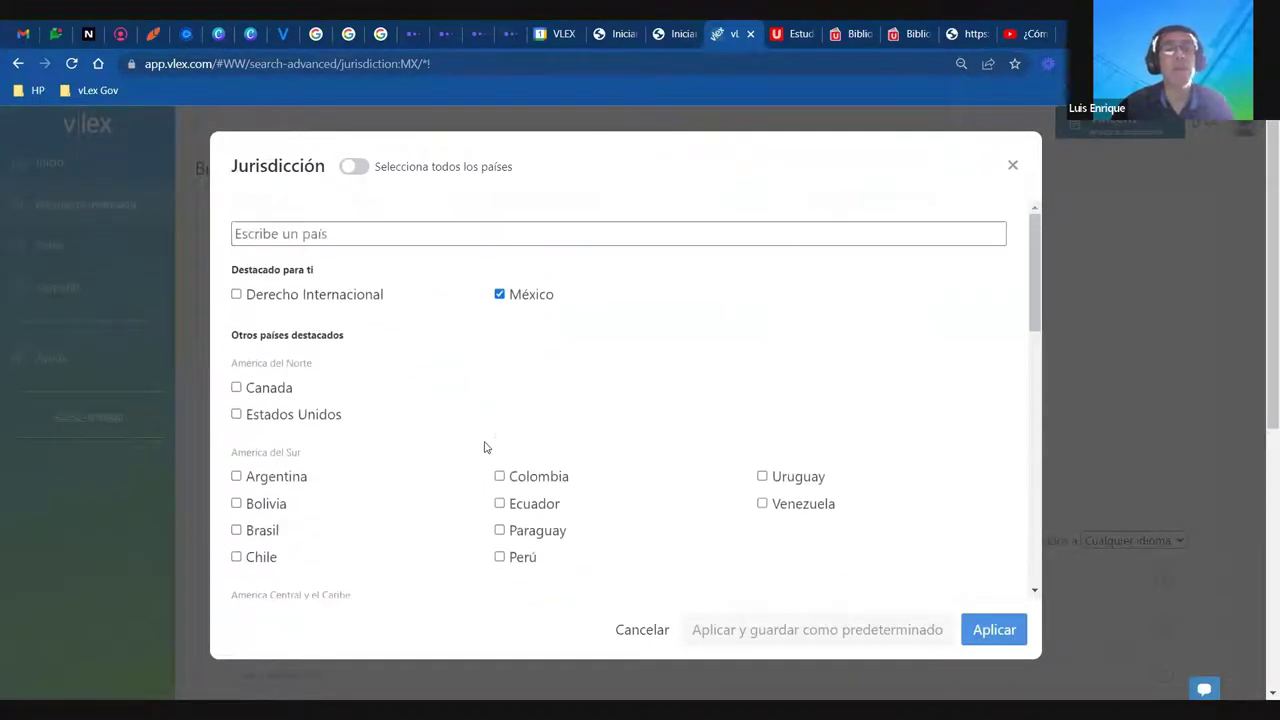
left_click(236, 532)
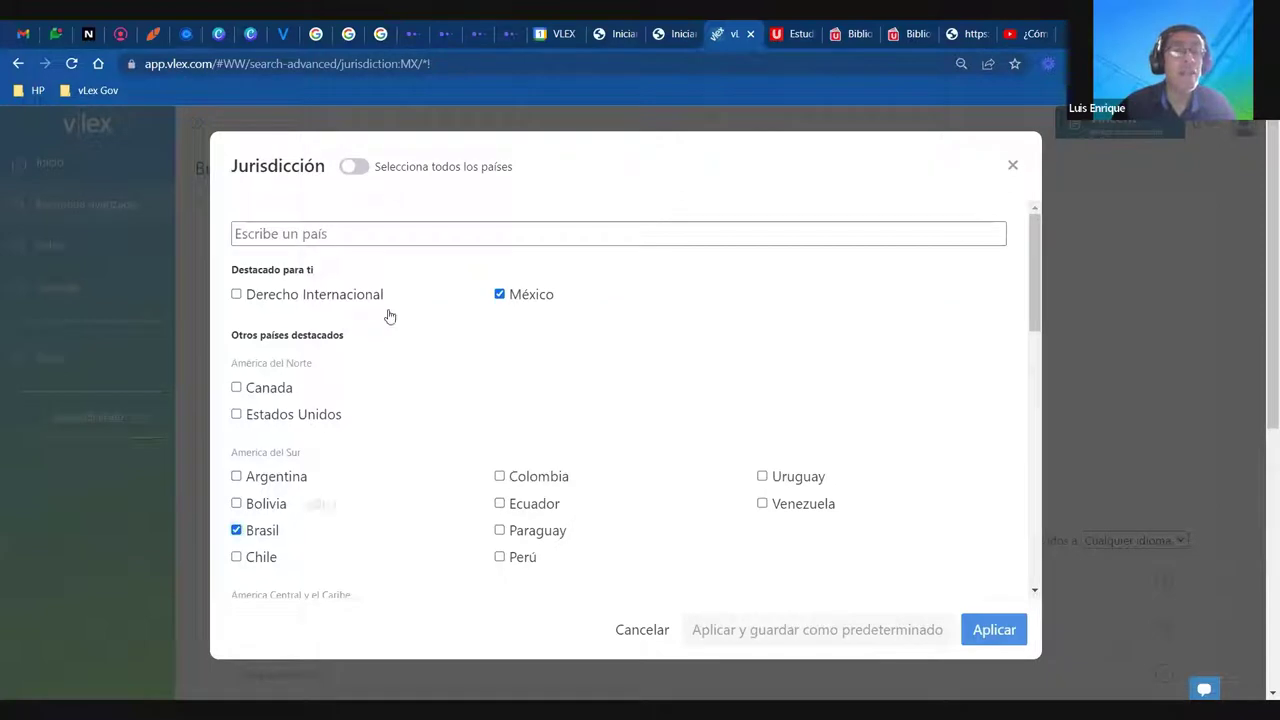
left_click(986, 628)
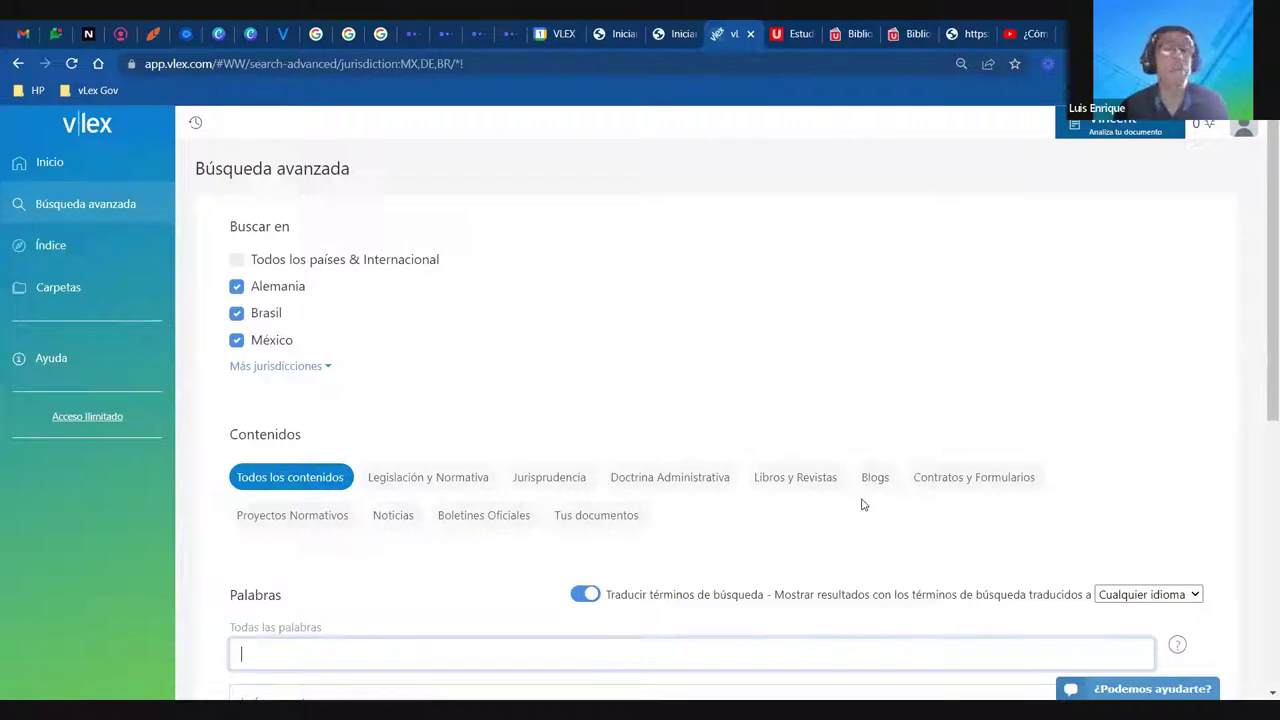
Open the translation language choices, view the dictionaries in the content index for México, and close the index
scroll(1023, 500, "down", 3)
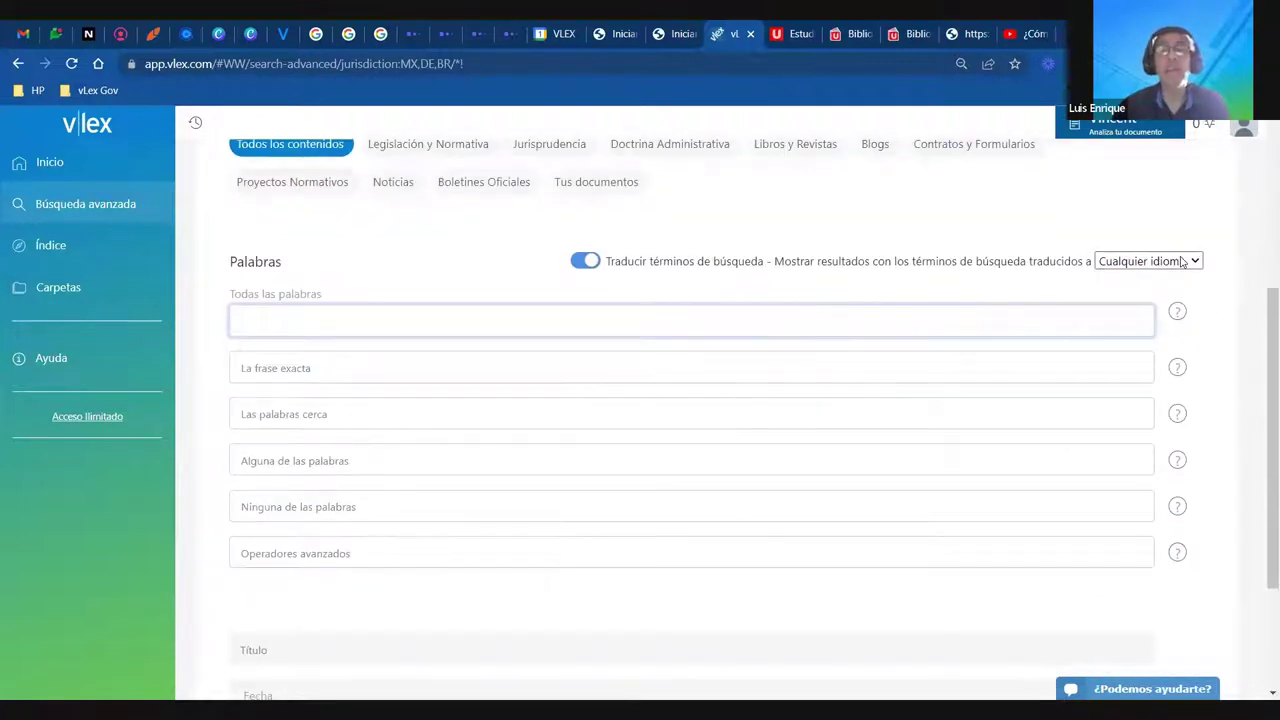
left_click(1186, 261)
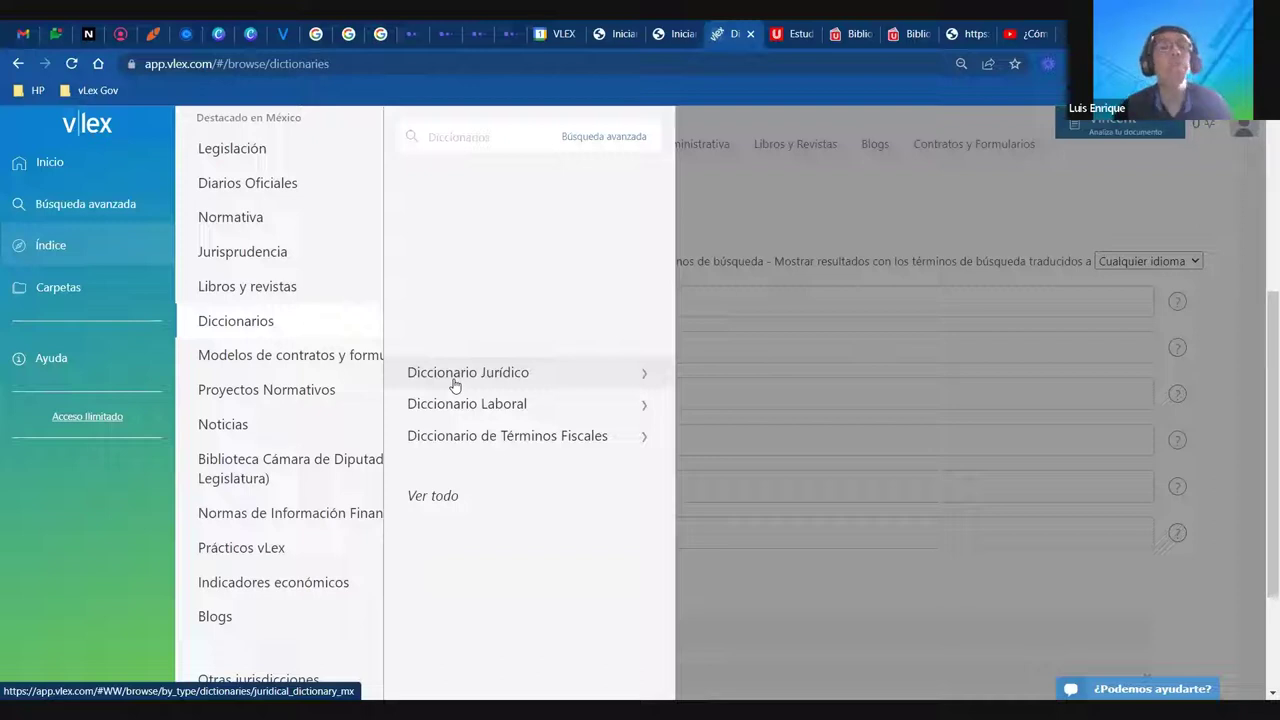
left_click(1008, 218)
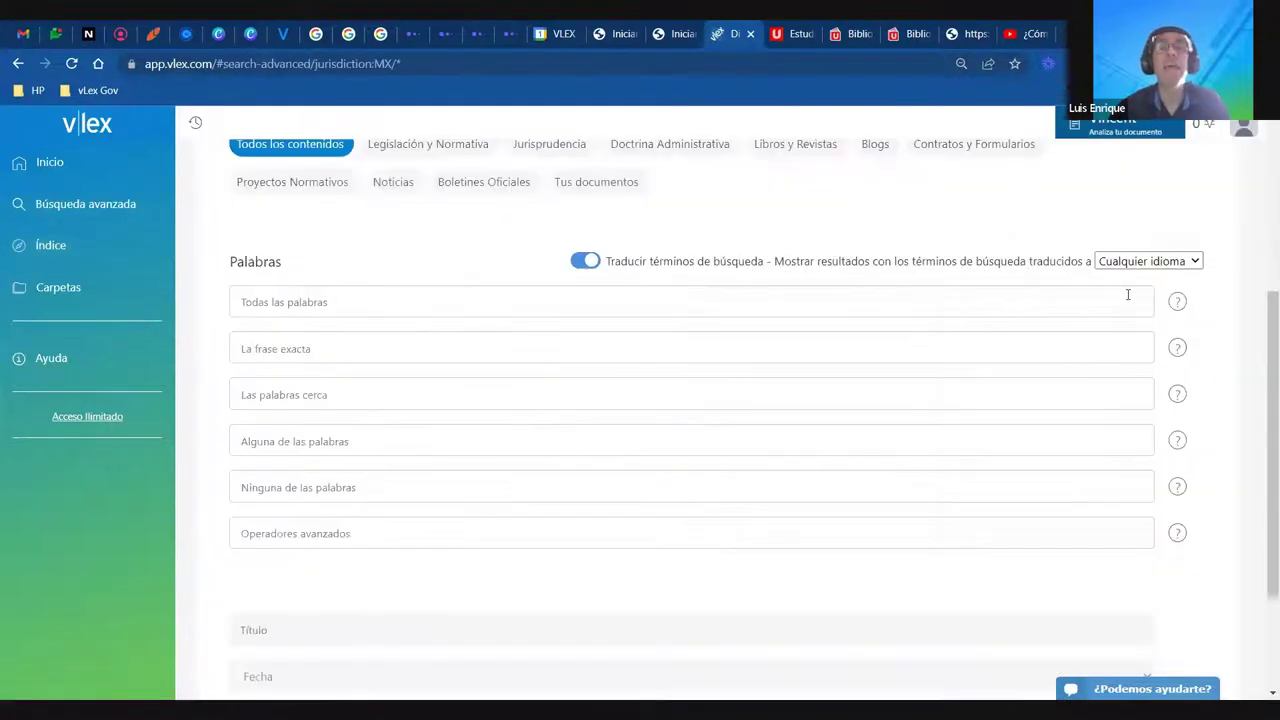
Set the language for translated search terms to English, and switch it to Español
scroll(600, 310, "up", 3)
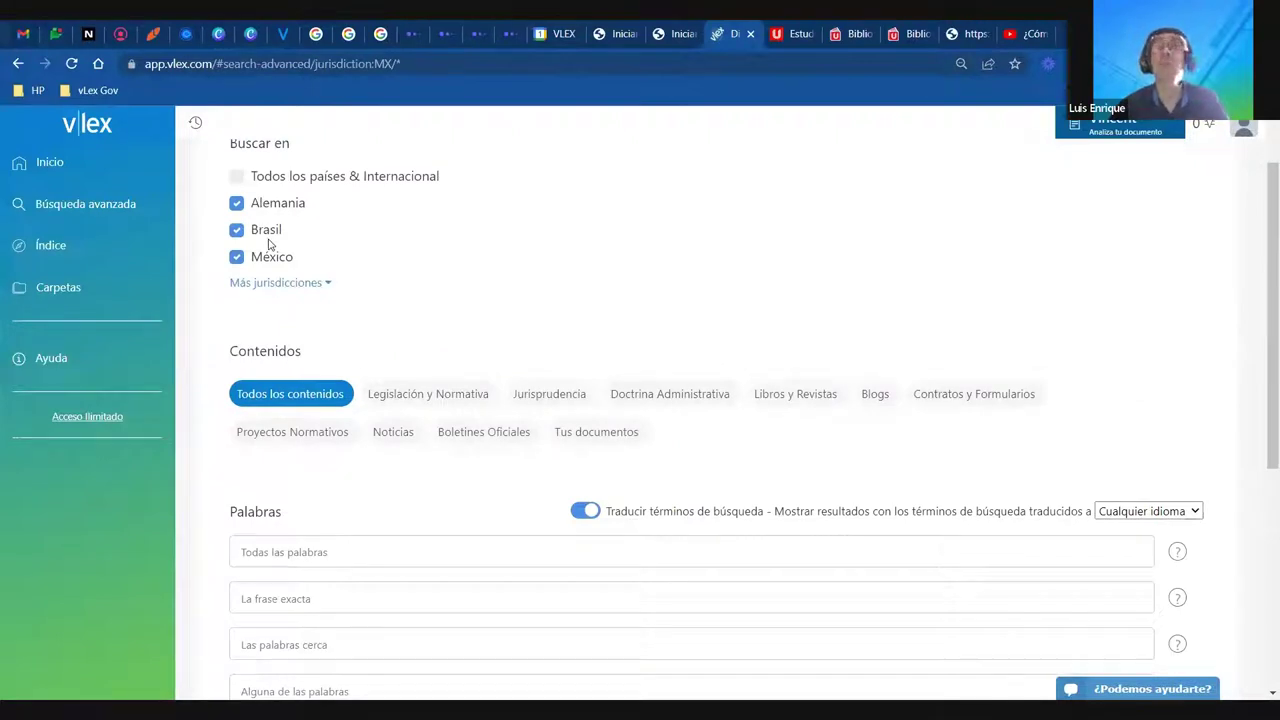
scroll(1183, 363, "down", 2)
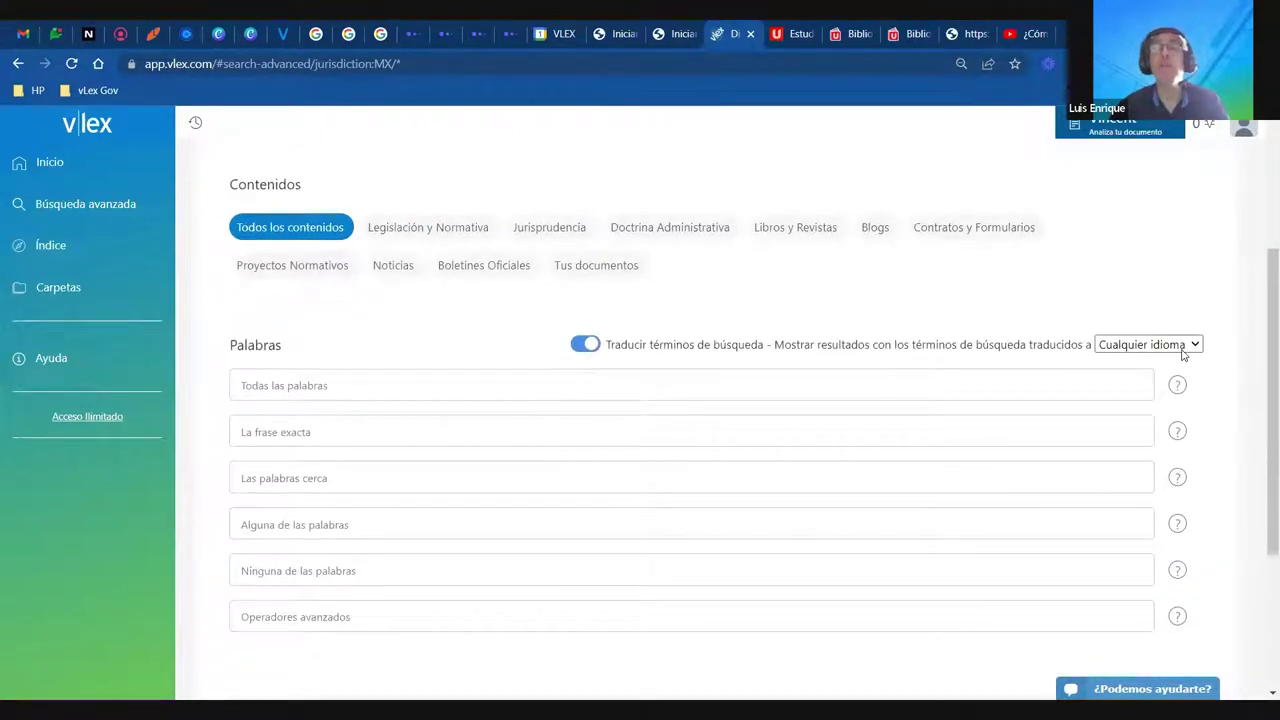
left_click(1183, 348)
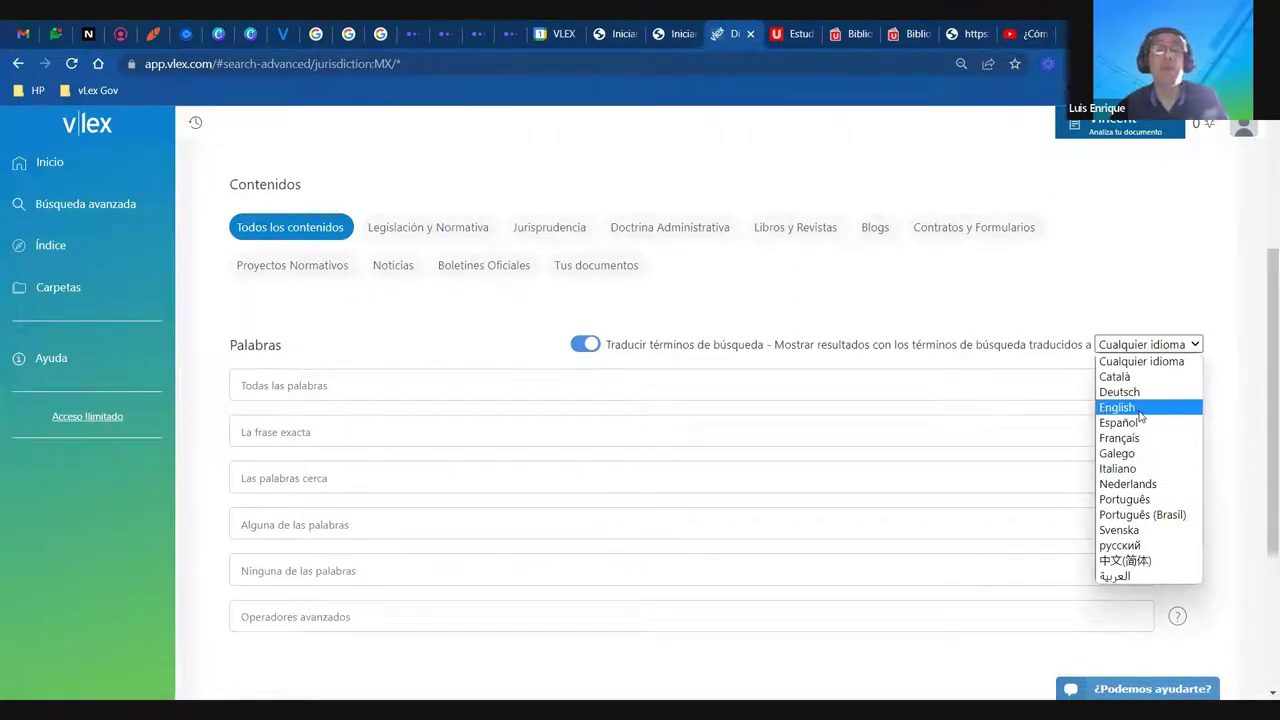
left_click(1140, 410)
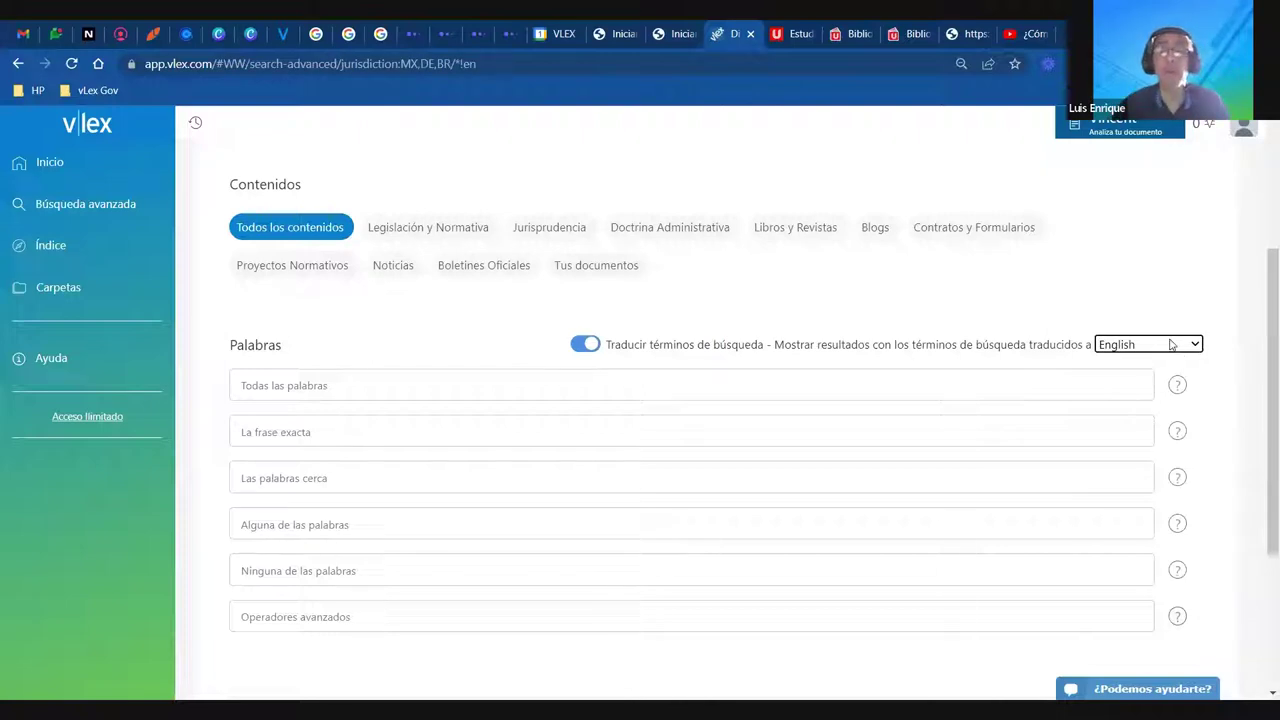
left_click(1176, 347)
left_click(1127, 423)
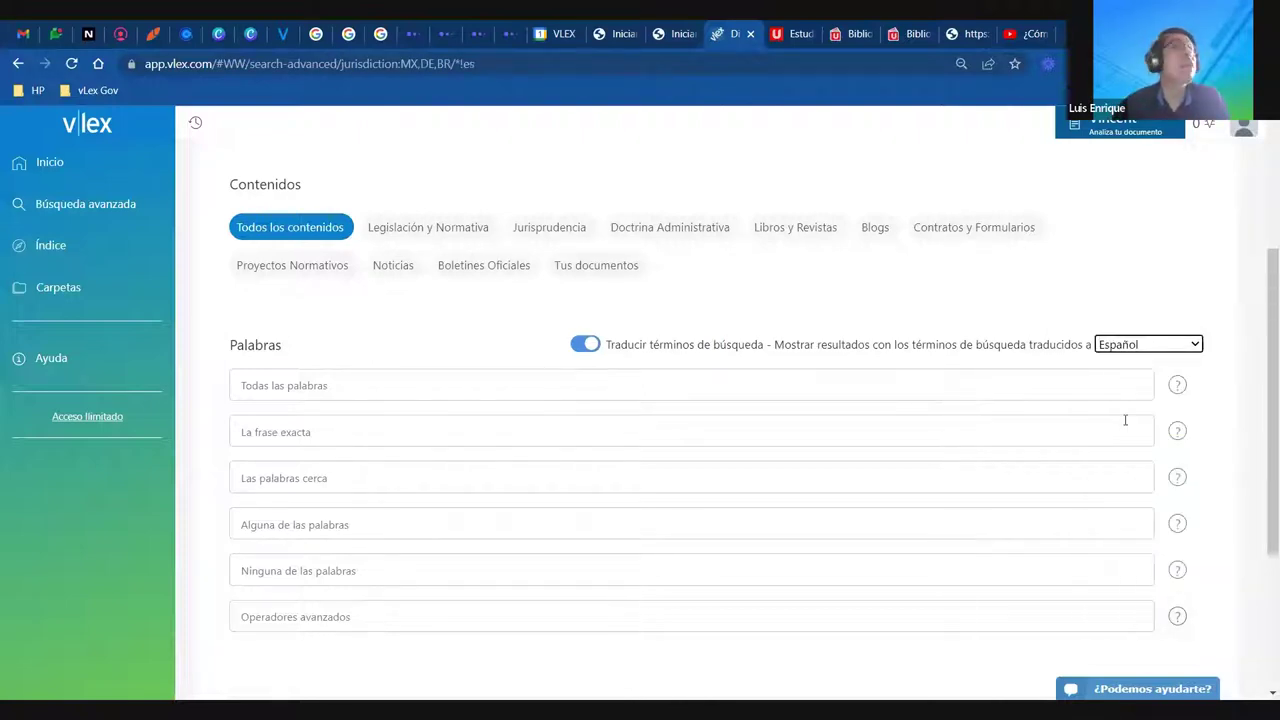
Turn off the translation of search terms and remove Brasil and Alemania from the jurisdictions, leaving only México
left_click(572, 350)
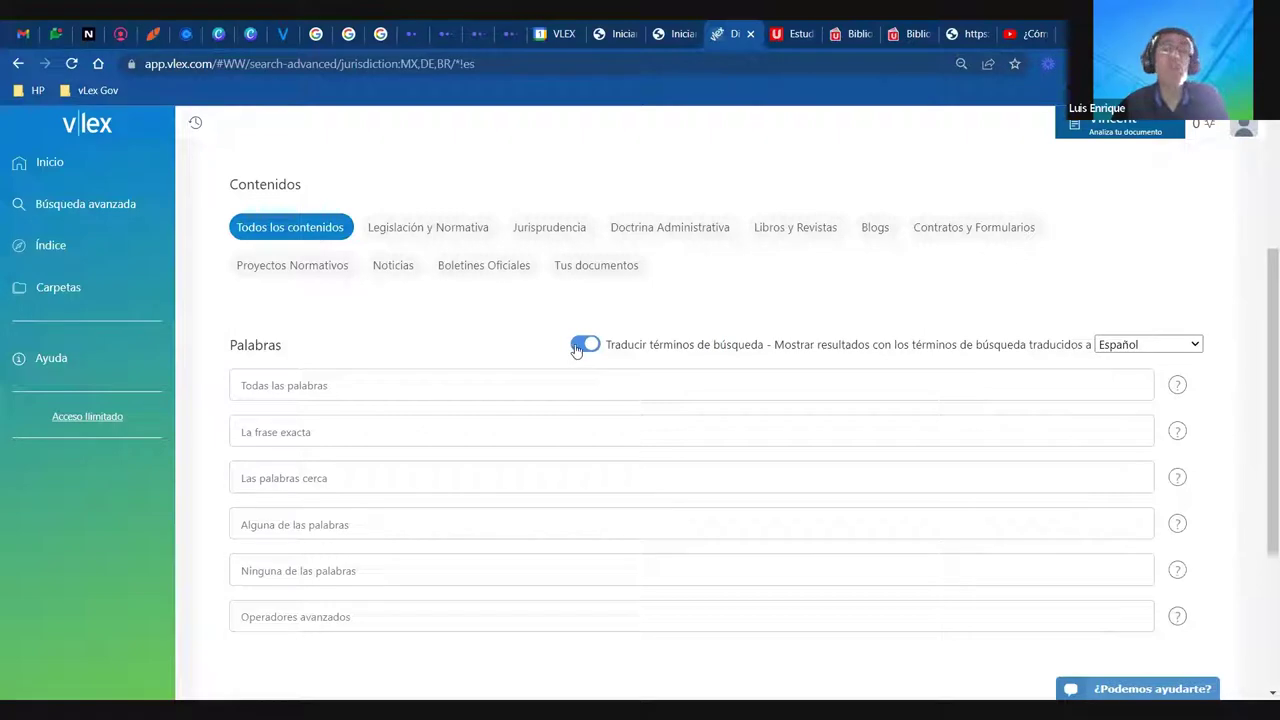
left_click(578, 346)
scroll(543, 372, "up", 1)
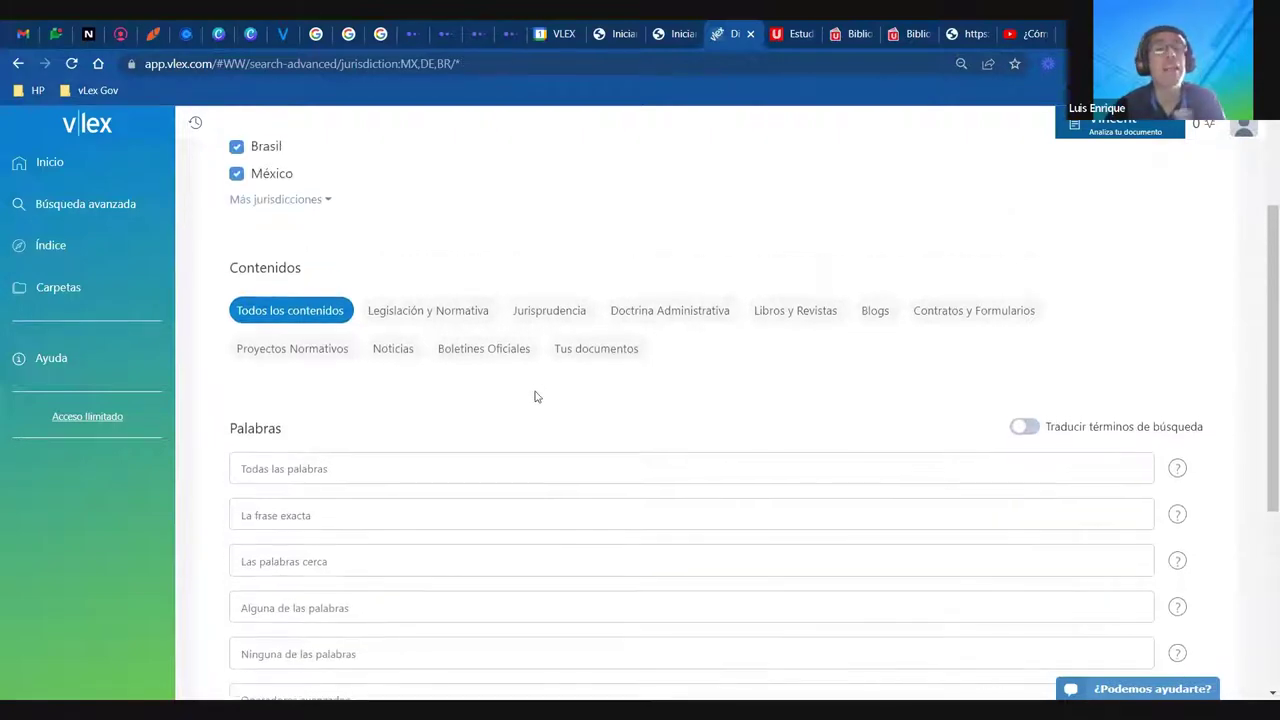
scroll(535, 397, "up", 2)
left_click(236, 298)
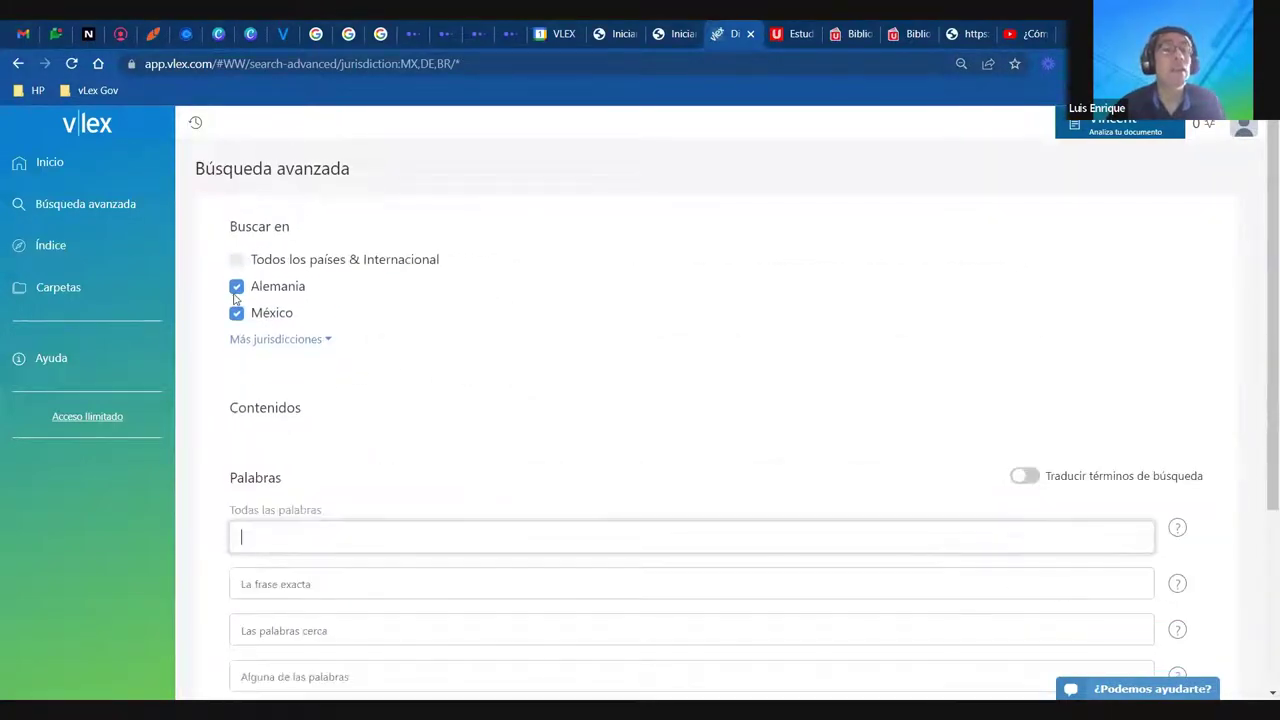
left_click(236, 290)
Enter "libertad de expresión" as the exact phrase of the advanced search
scroll(440, 468, "down", 2)
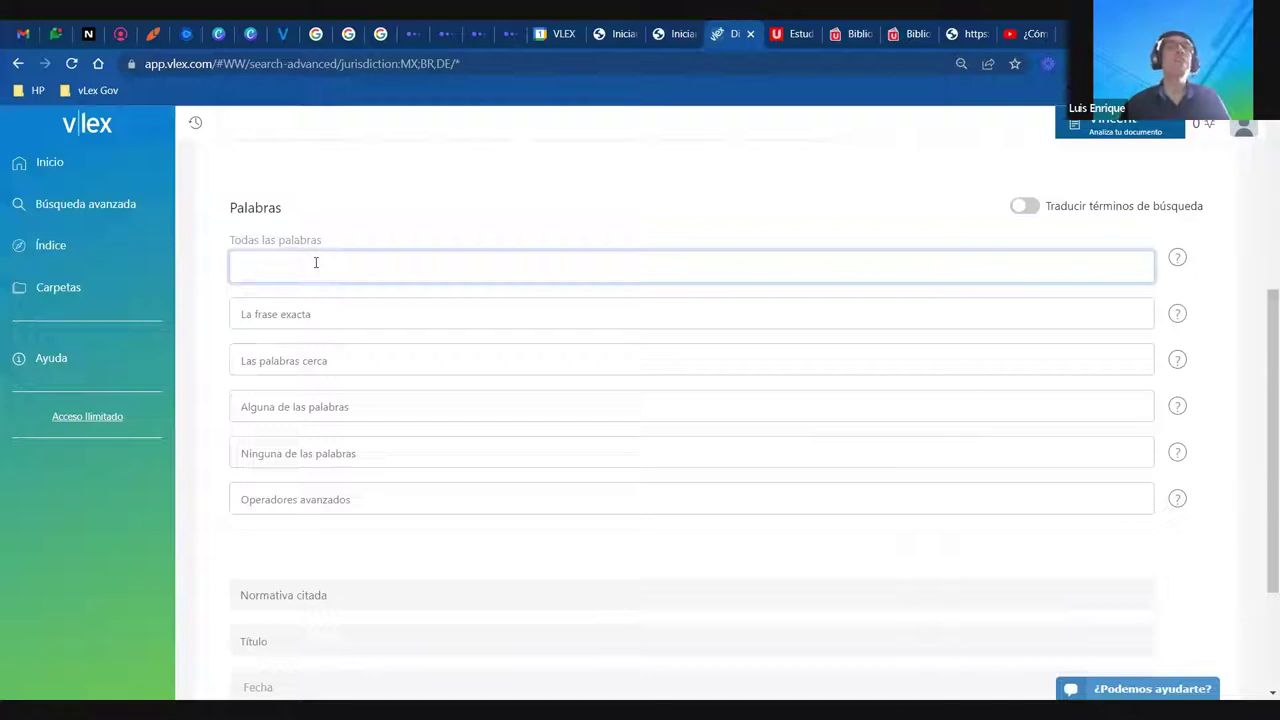
left_click(284, 306)
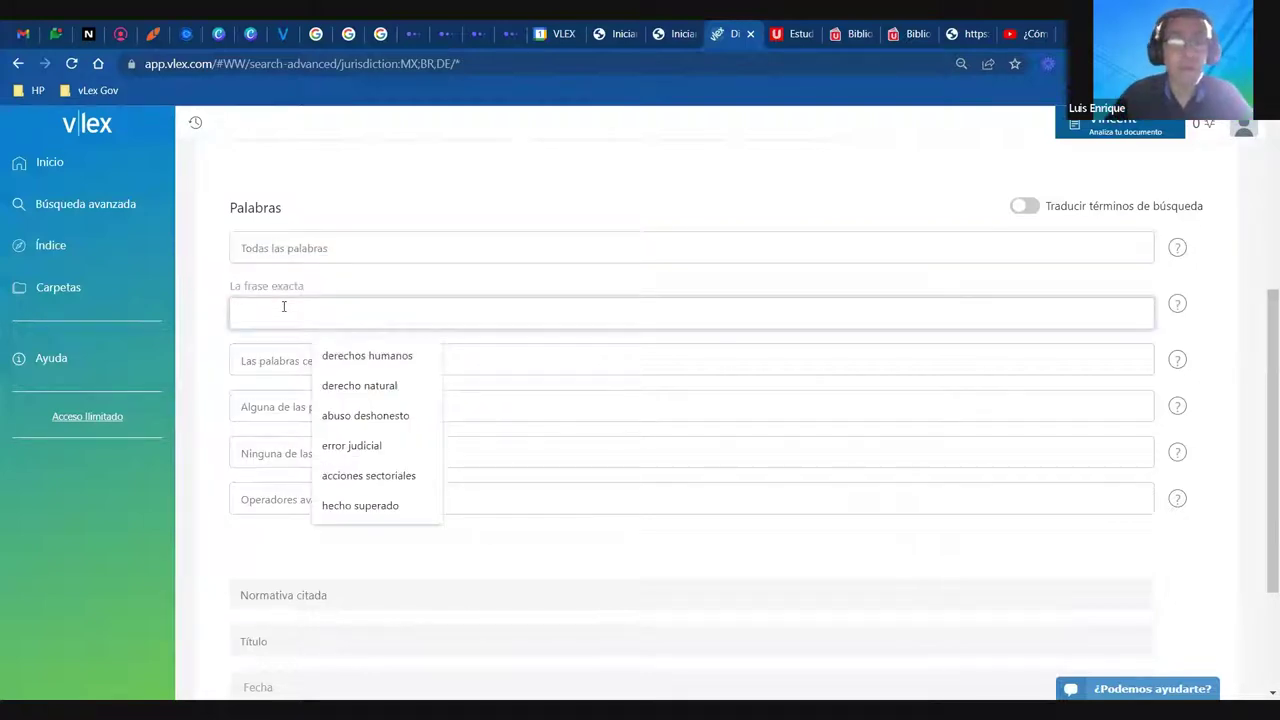
type("libertad")
left_click(326, 358)
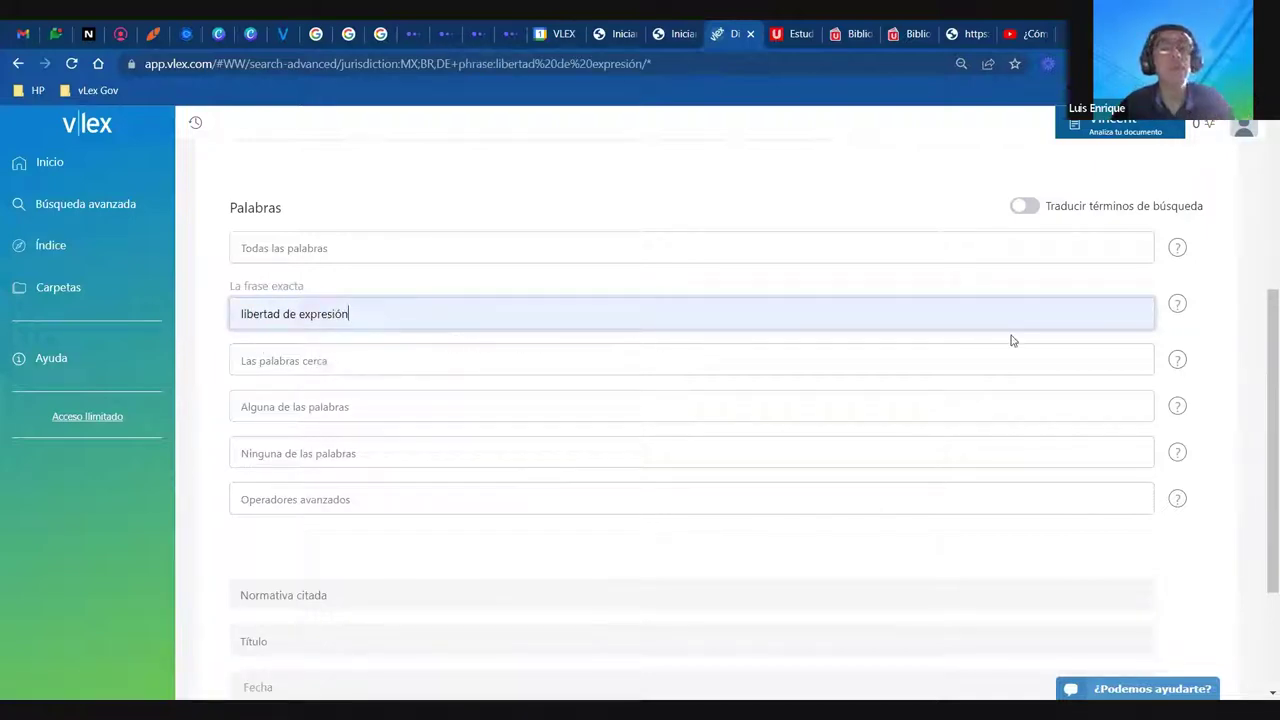
View the help for advanced operators, check the form's contents and remaining fields, and run the search
mouse_move(1180, 498)
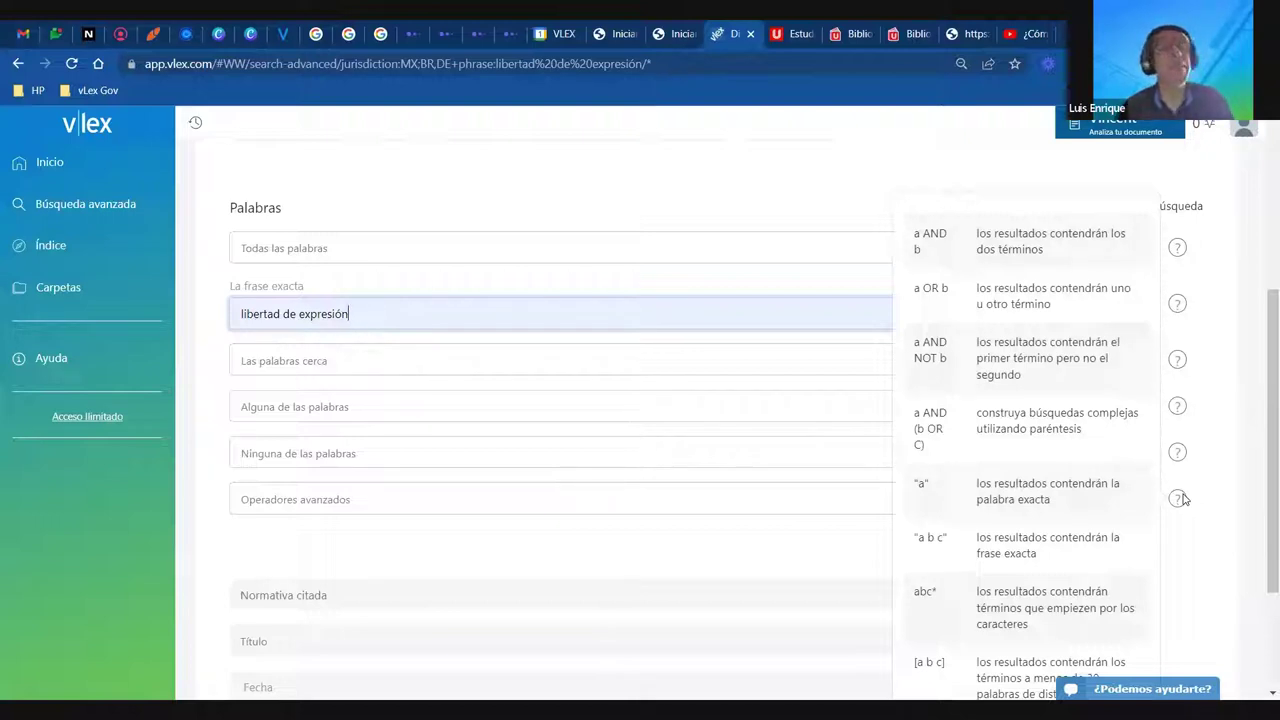
scroll(980, 334, "up", 3)
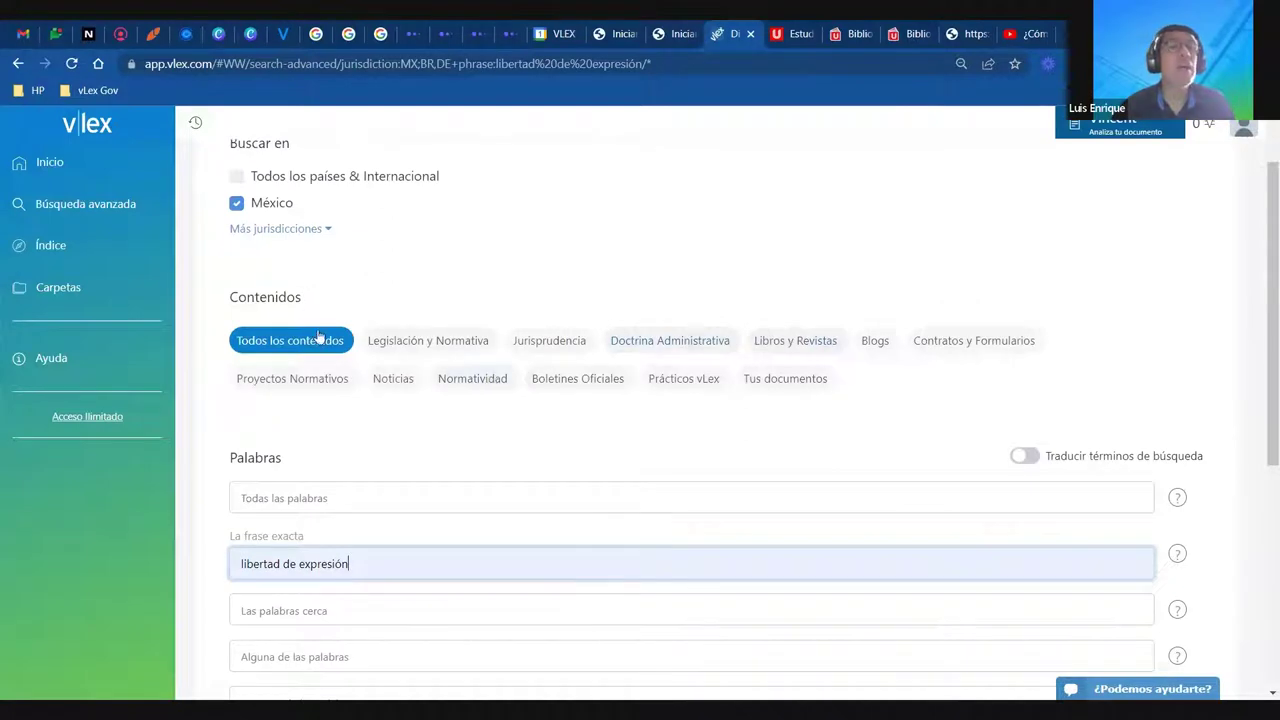
scroll(340, 412, "down", 2)
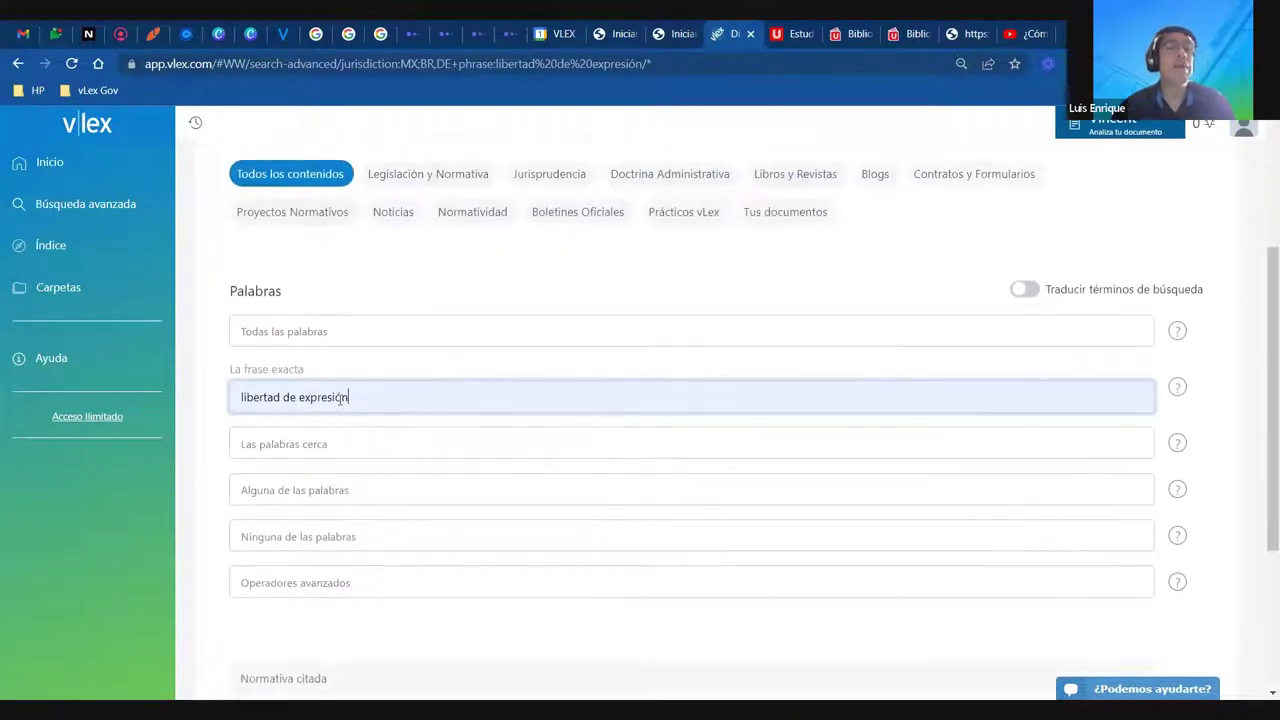
scroll(340, 412, "down", 3)
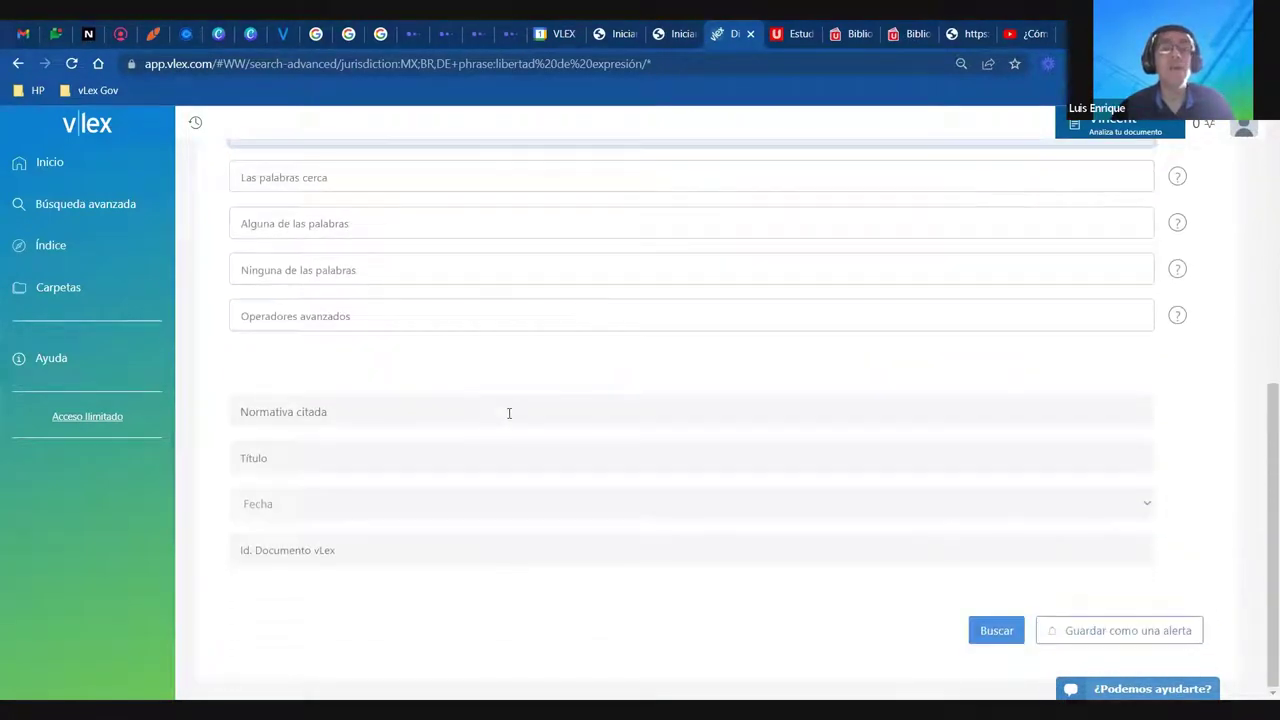
left_click(1003, 632)
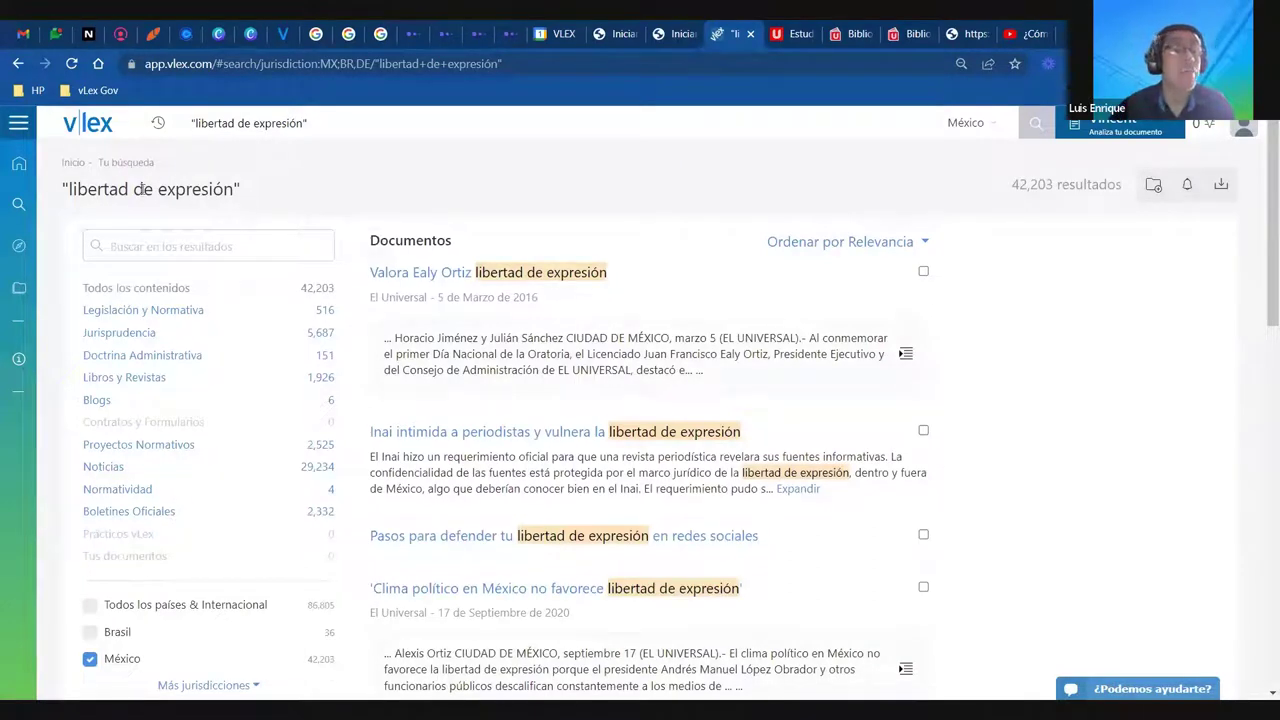
Filter the "libertad de expresión" results by Proyectos Normativos, and switch the filter to Legislación y Normativa
left_click_drag(262, 189, 41, 206)
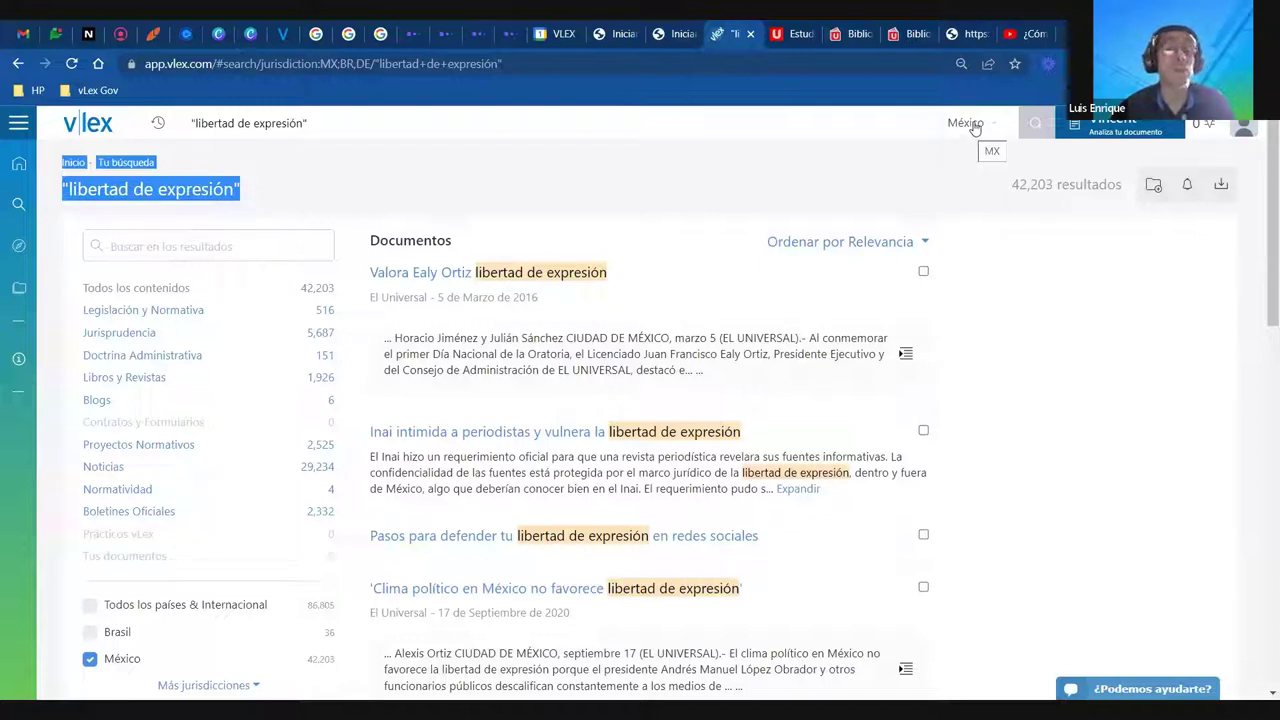
left_click(142, 249)
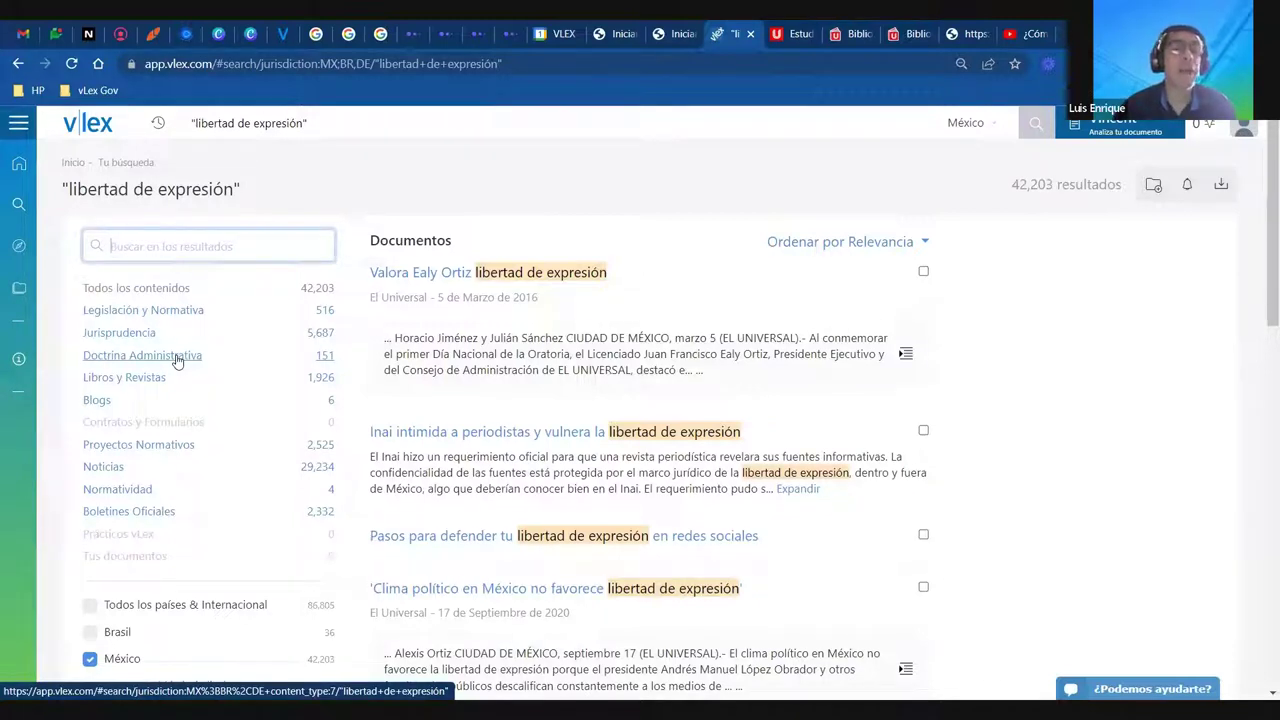
left_click(138, 446)
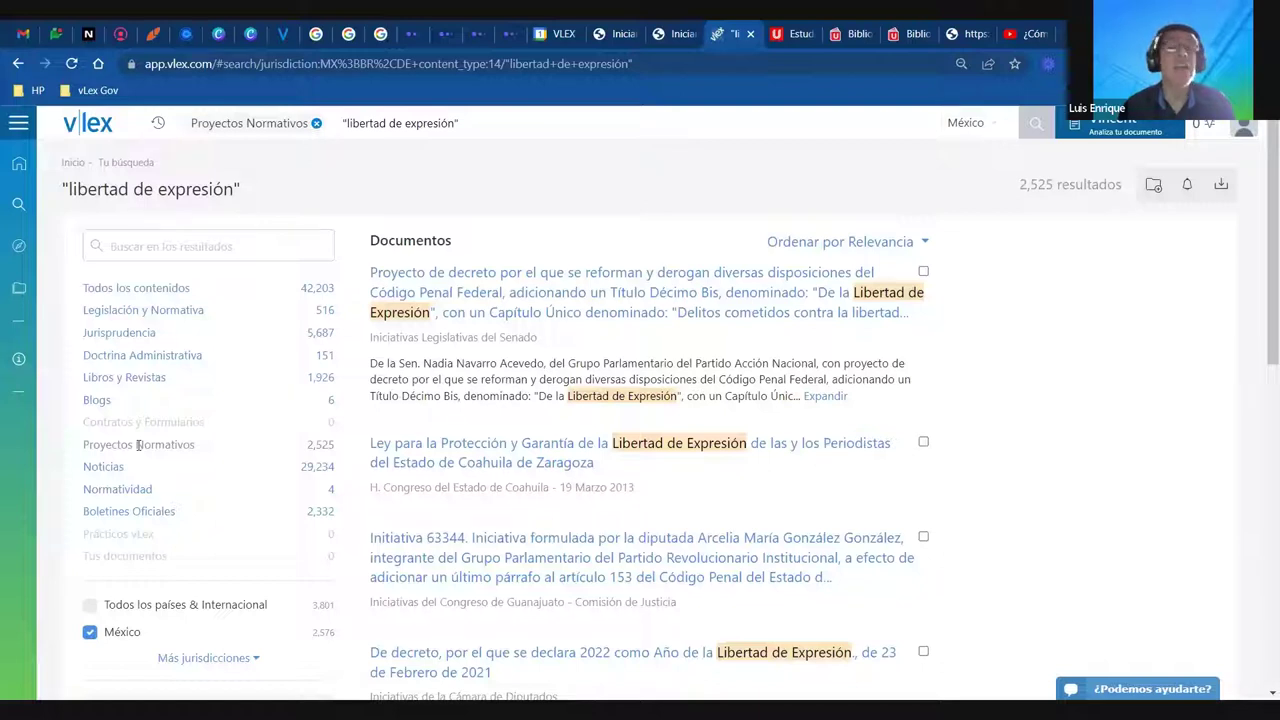
left_click(175, 314)
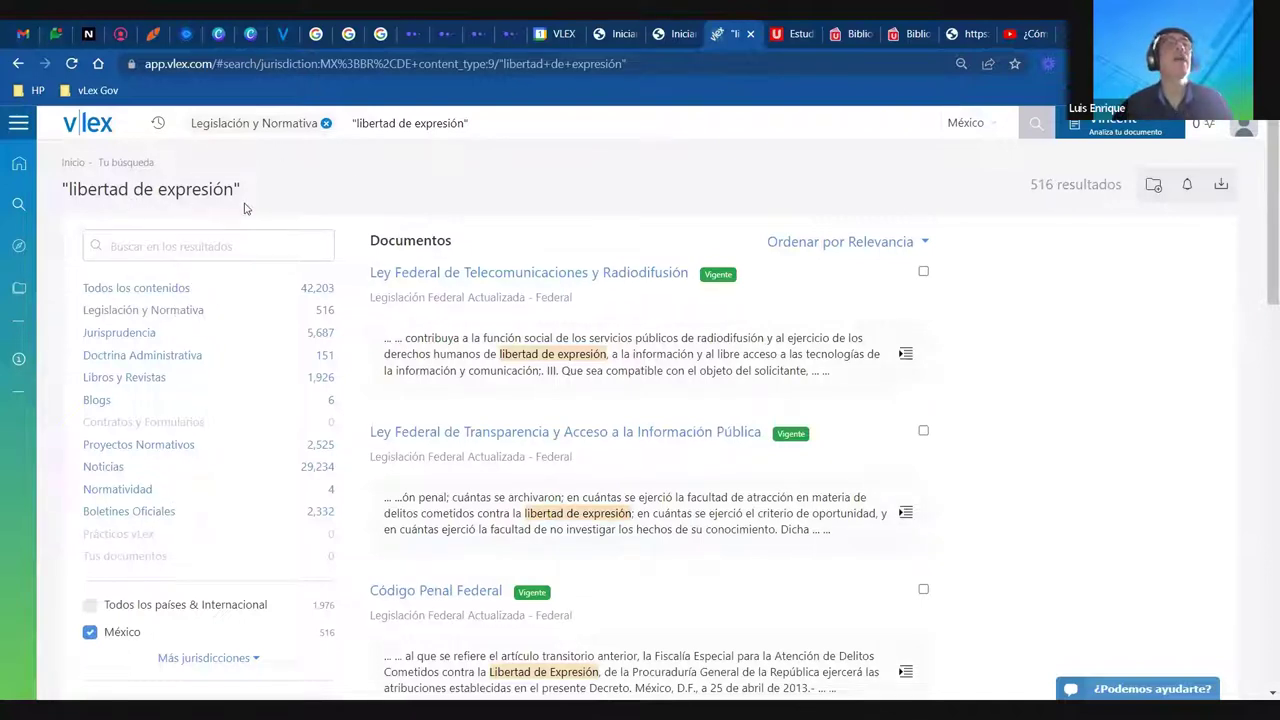
Start a new advanced search limited to Jurisprudencia and look over its specific fields
left_click(30, 218)
scroll(551, 482, "down", 2)
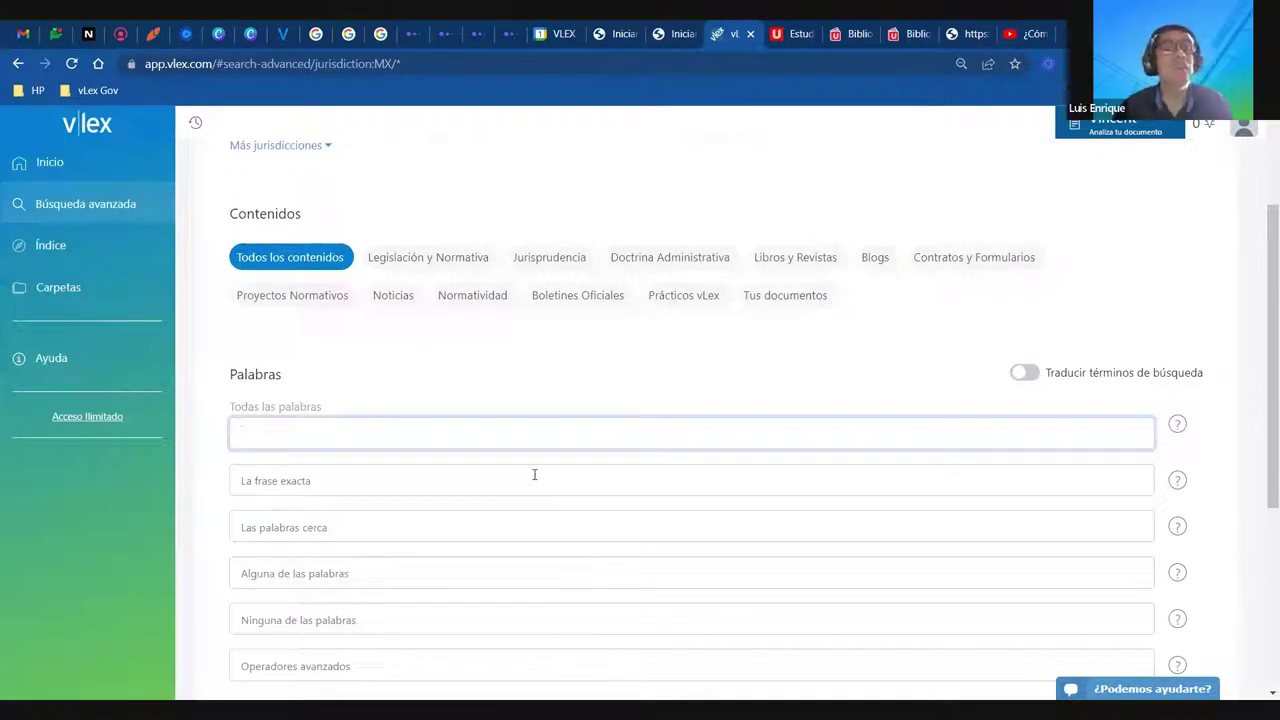
left_click(554, 263)
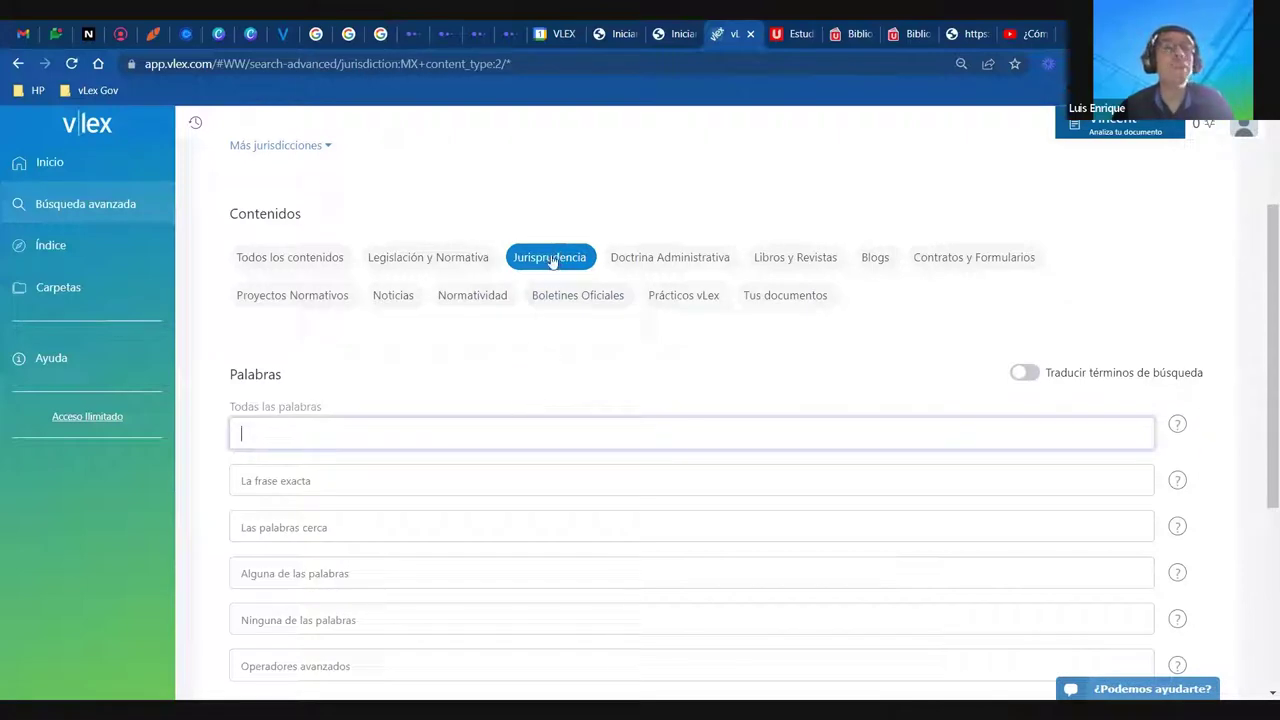
scroll(526, 327, "down", 2)
scroll(507, 350, "down", 3)
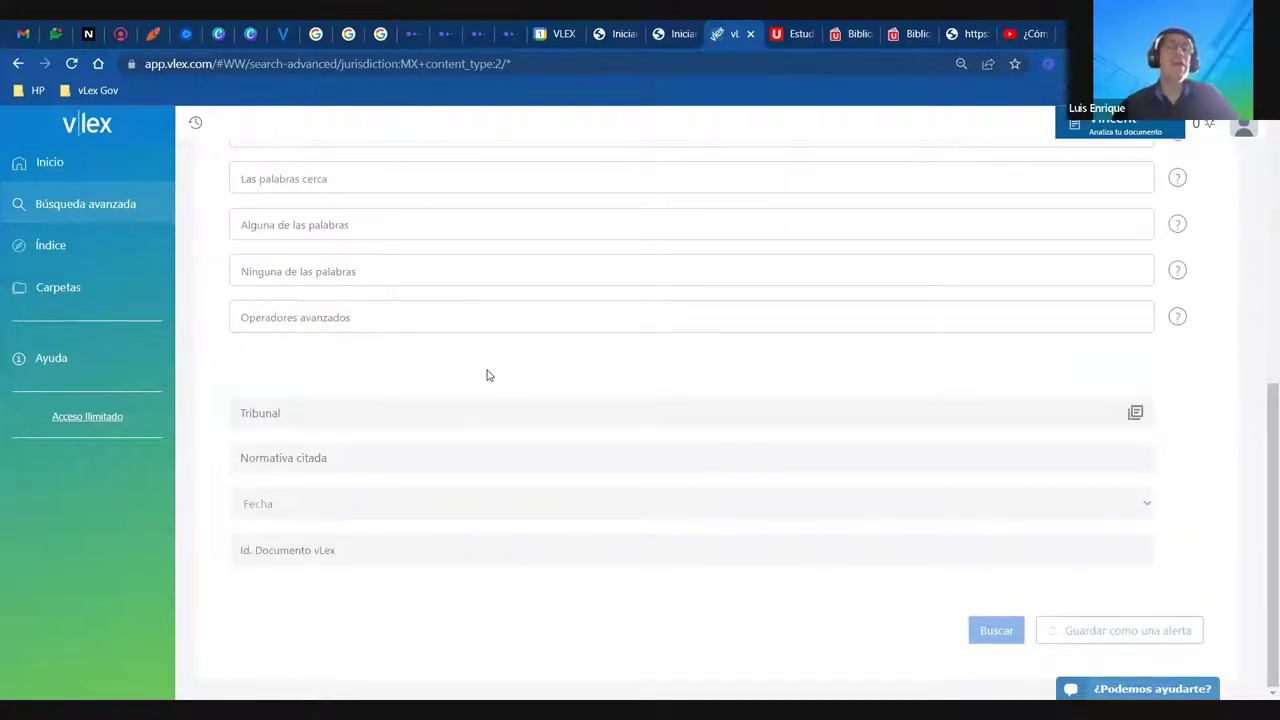
Apply the Pleno of the Suprema Corte de Justicia as the court filter and view the fields offered for it
left_click(375, 423)
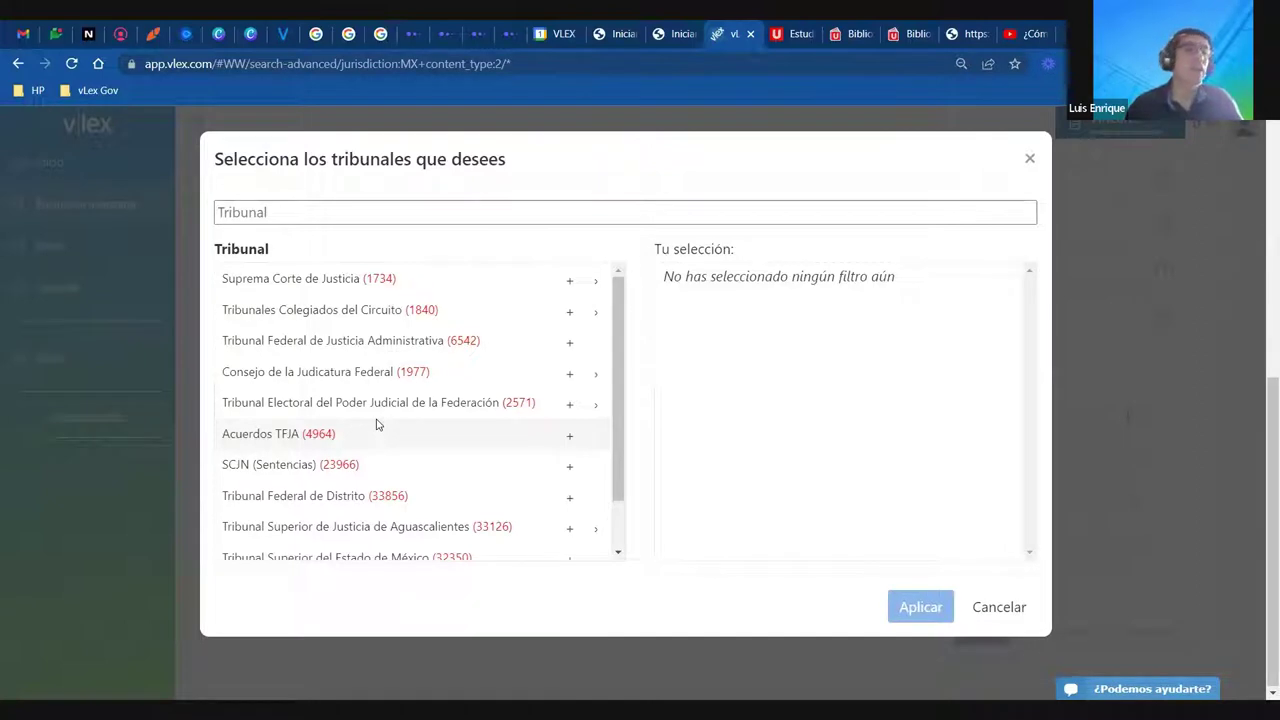
left_click(596, 280)
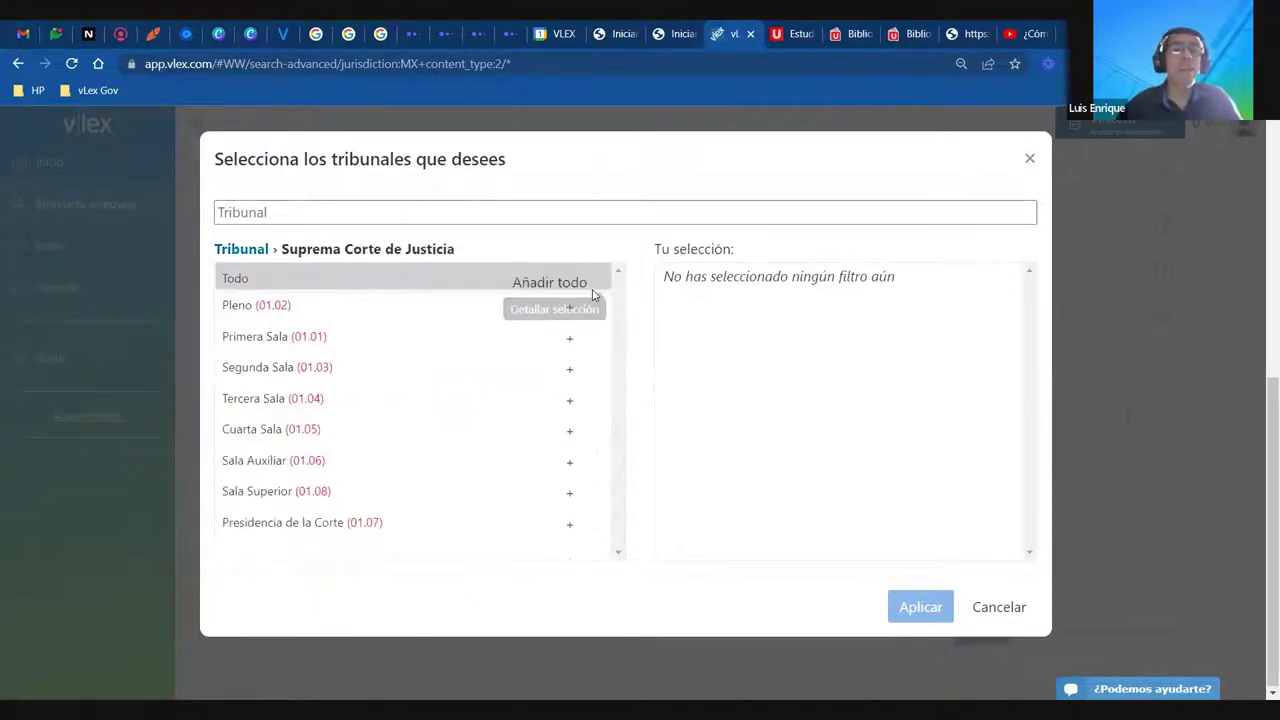
left_click(571, 312)
left_click(917, 606)
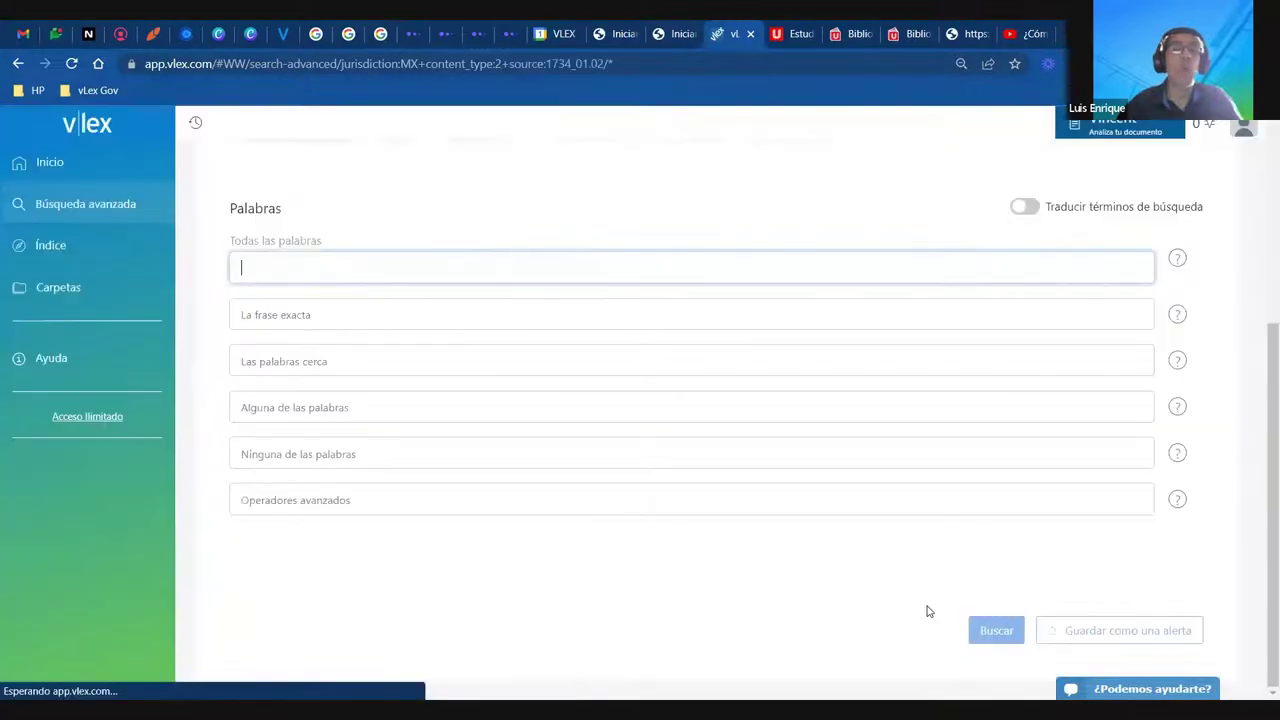
scroll(814, 493, "down", 5)
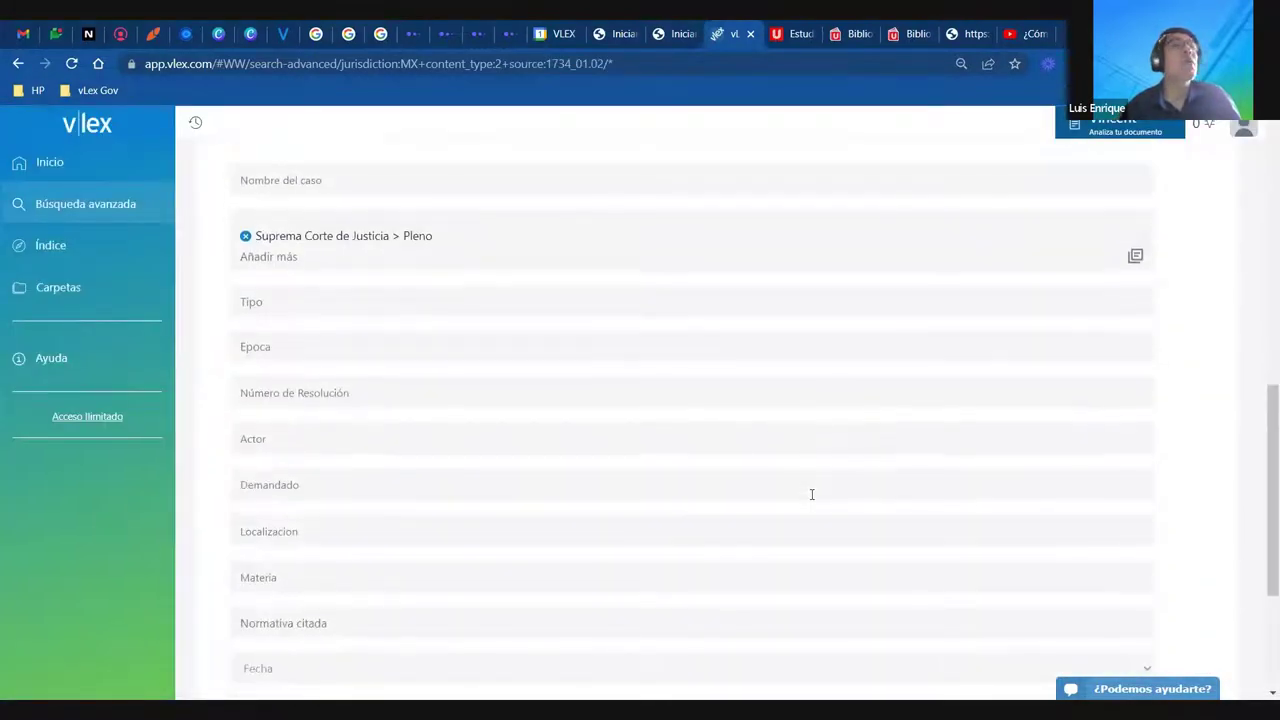
Set the resolution type to Ejecutoria and the Época to Décima Época, and look over the remaining case-law fields
left_click(309, 282)
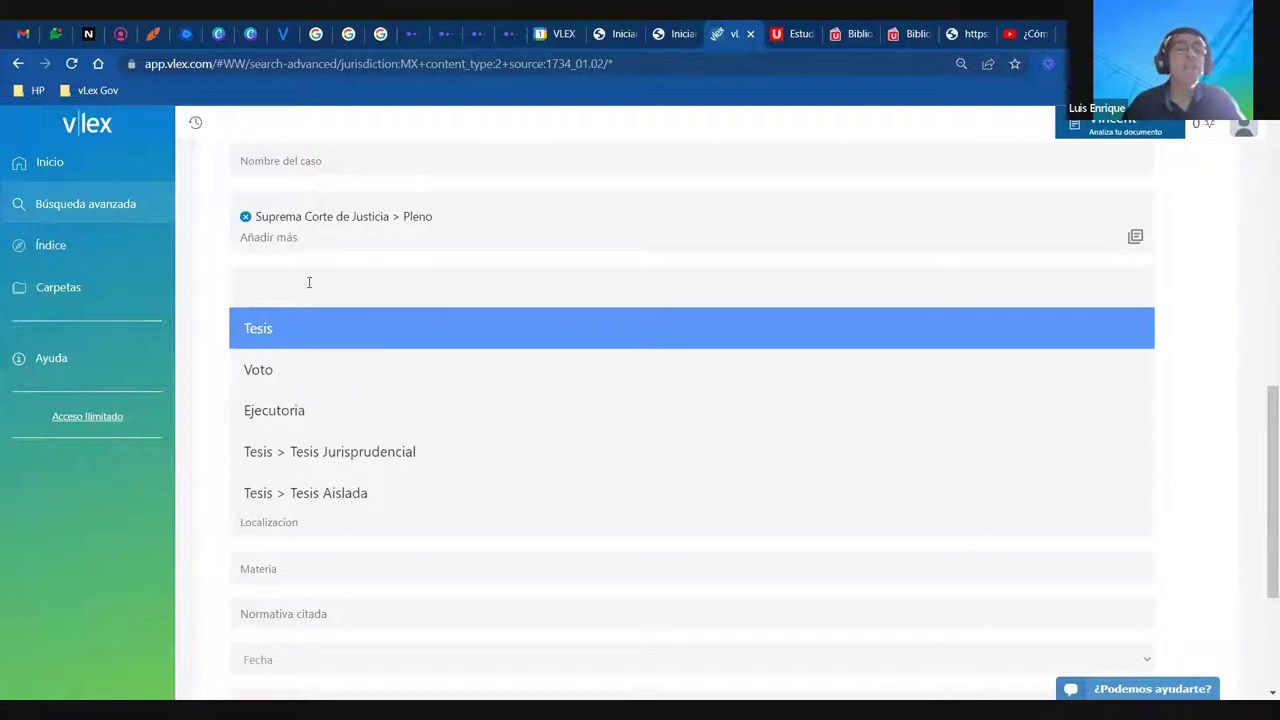
left_click(246, 408)
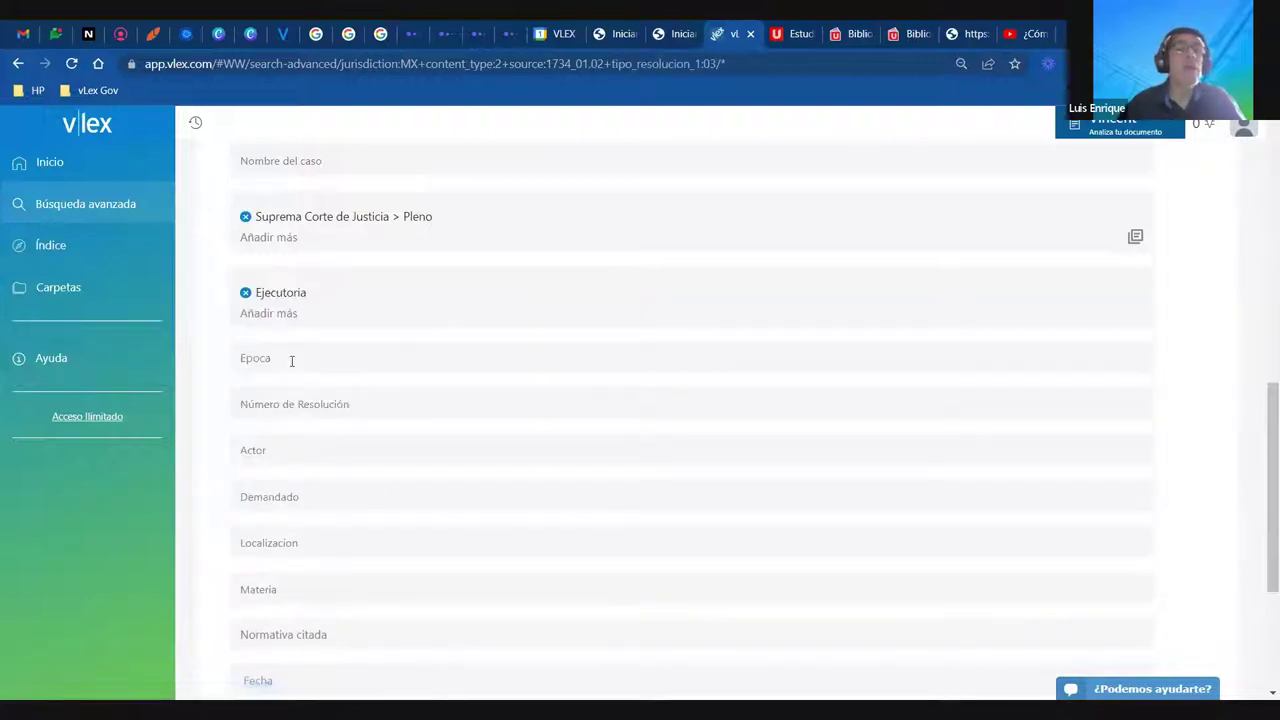
left_click(289, 360)
left_click(281, 447)
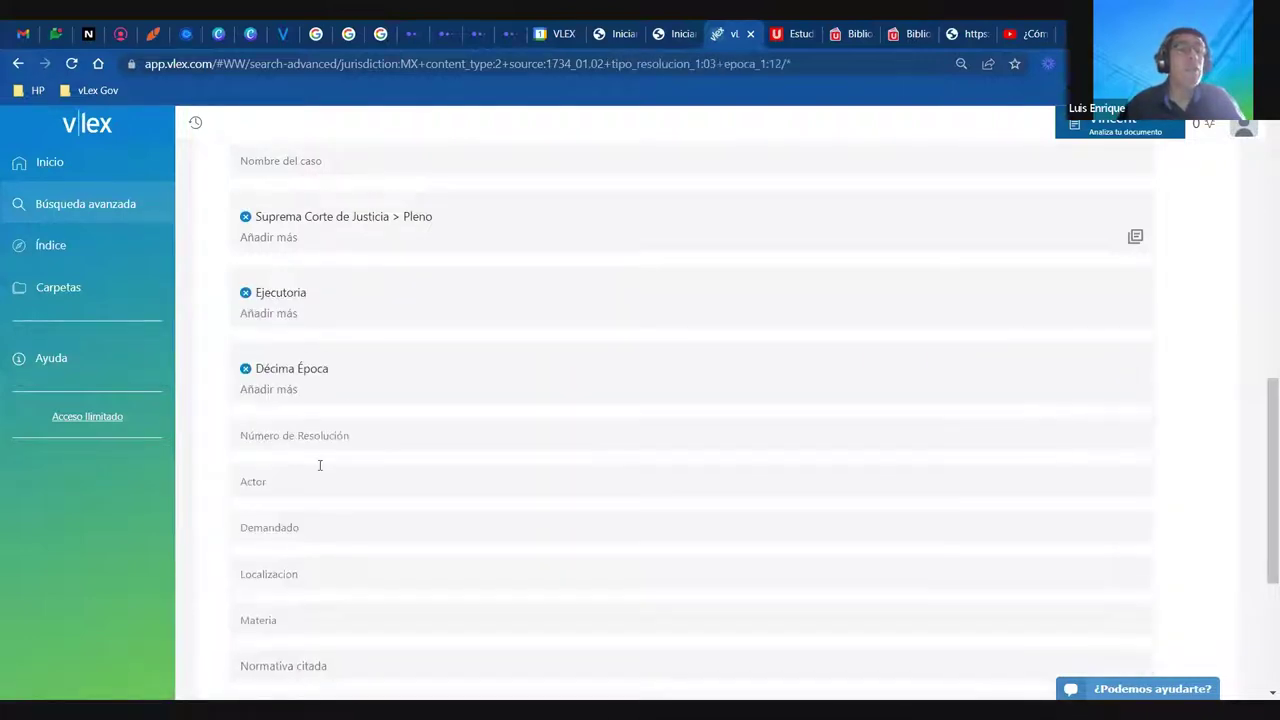
scroll(320, 463, "down", 2)
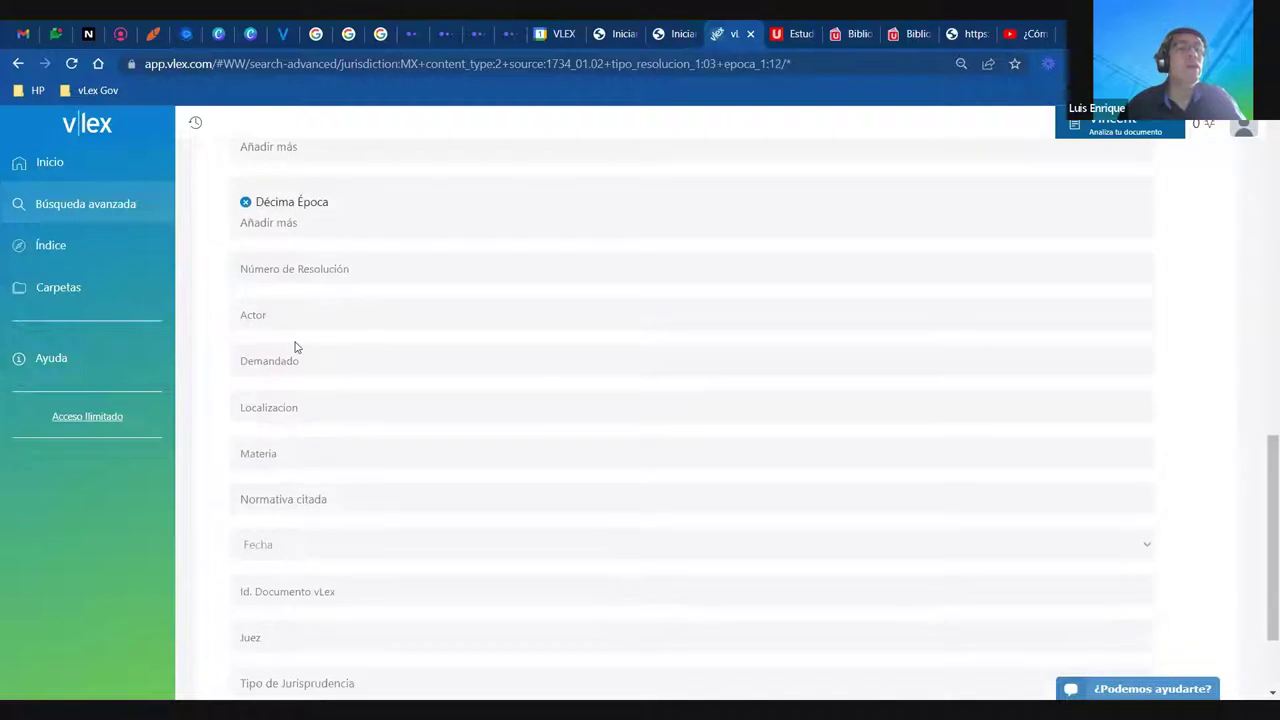
left_click(294, 443)
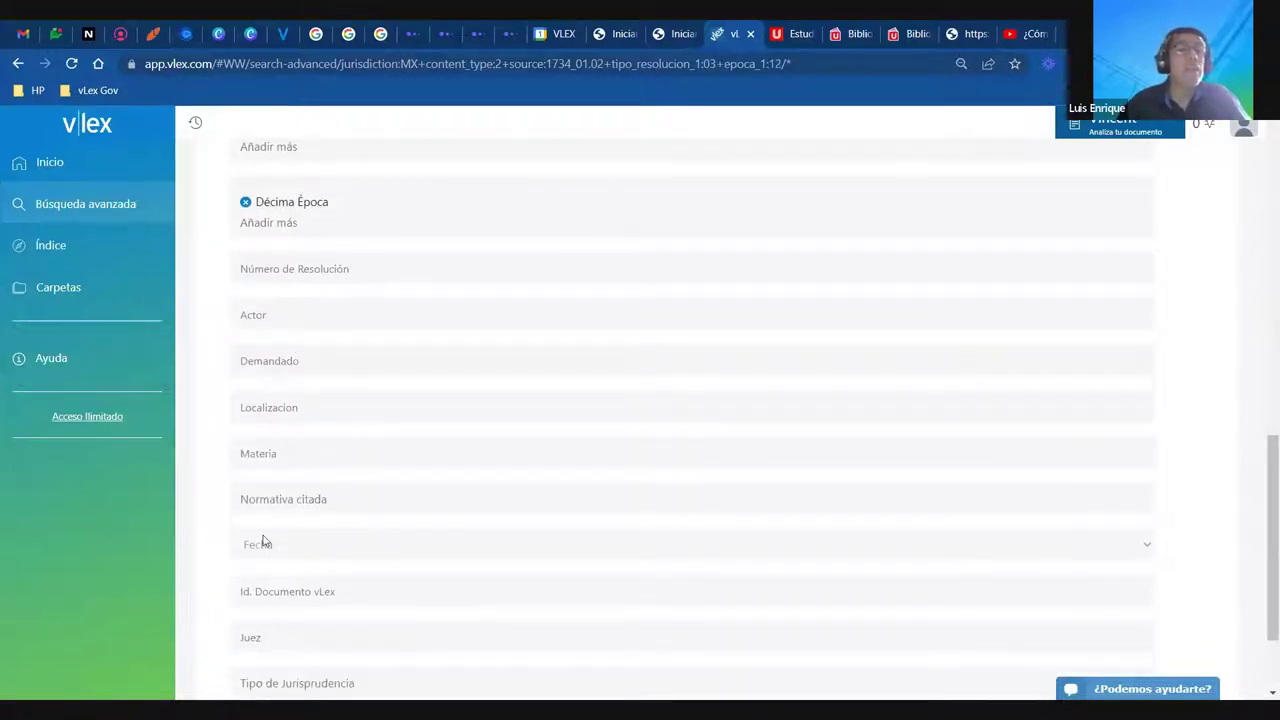
scroll(380, 562, "down", 1)
scroll(445, 545, "up", 5)
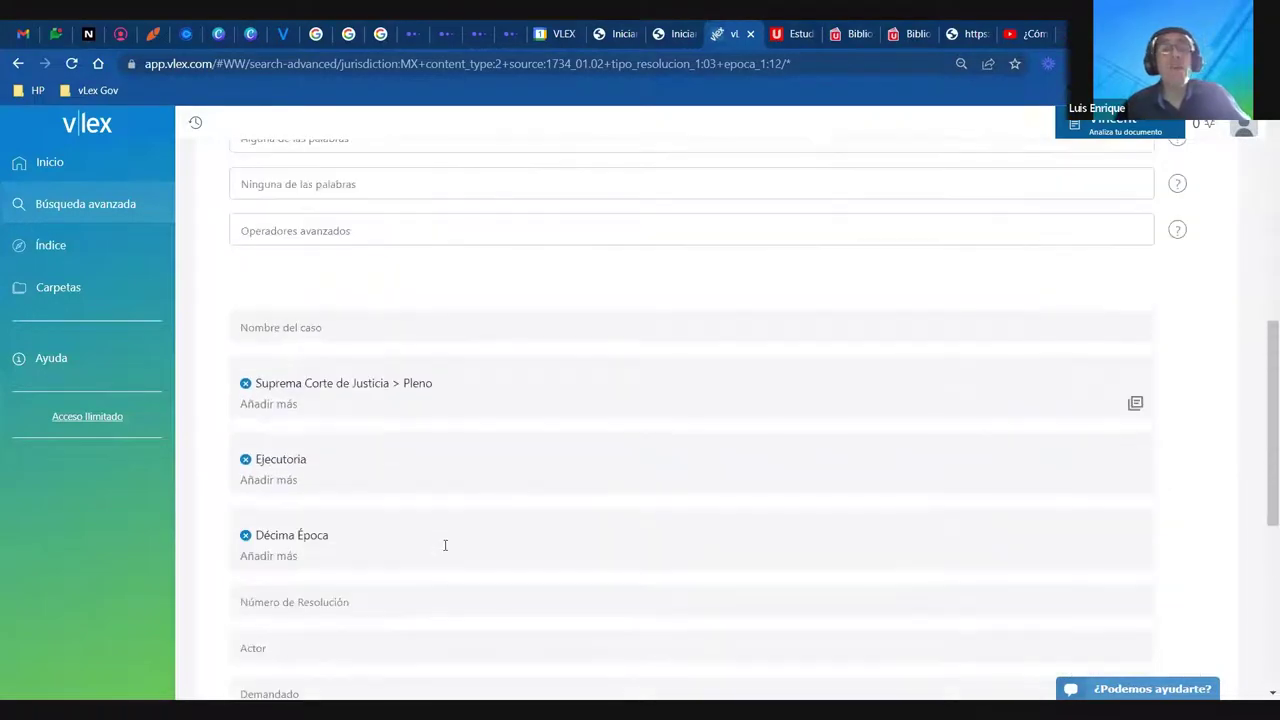
scroll(445, 545, "up", 7)
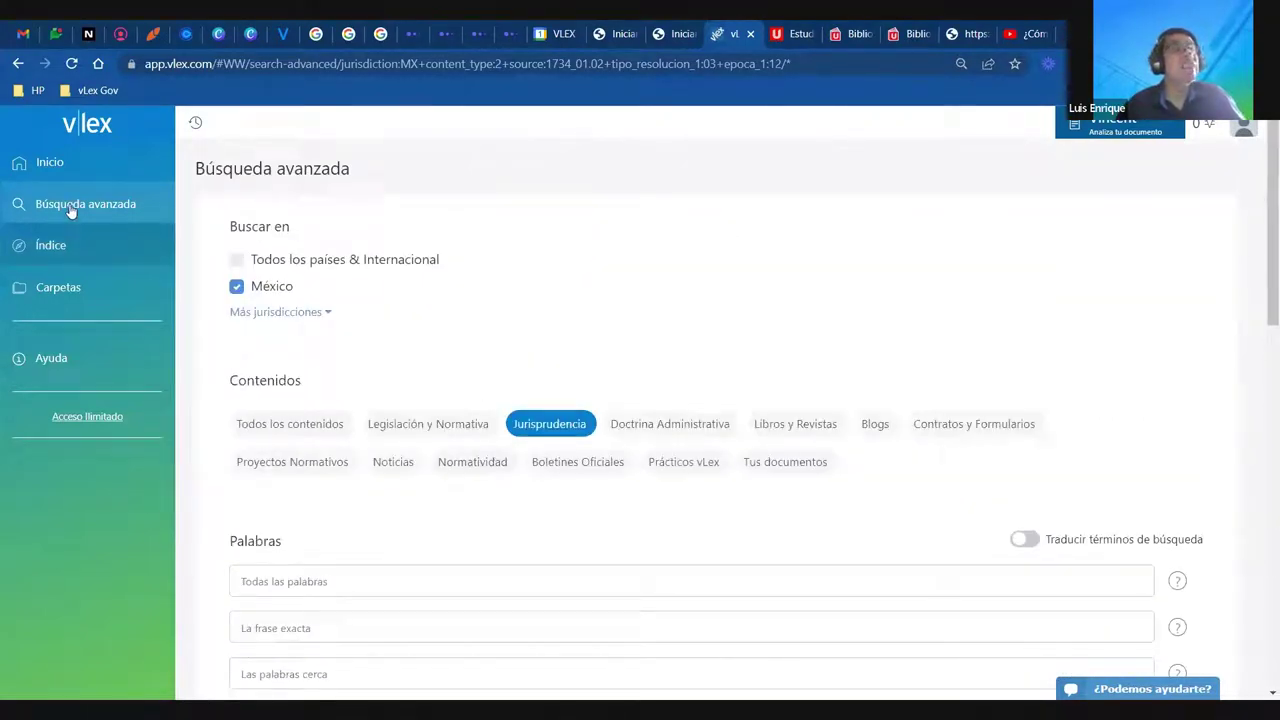
Switch the advanced search content to Libros y Revistas and view the available source types
left_click(797, 425)
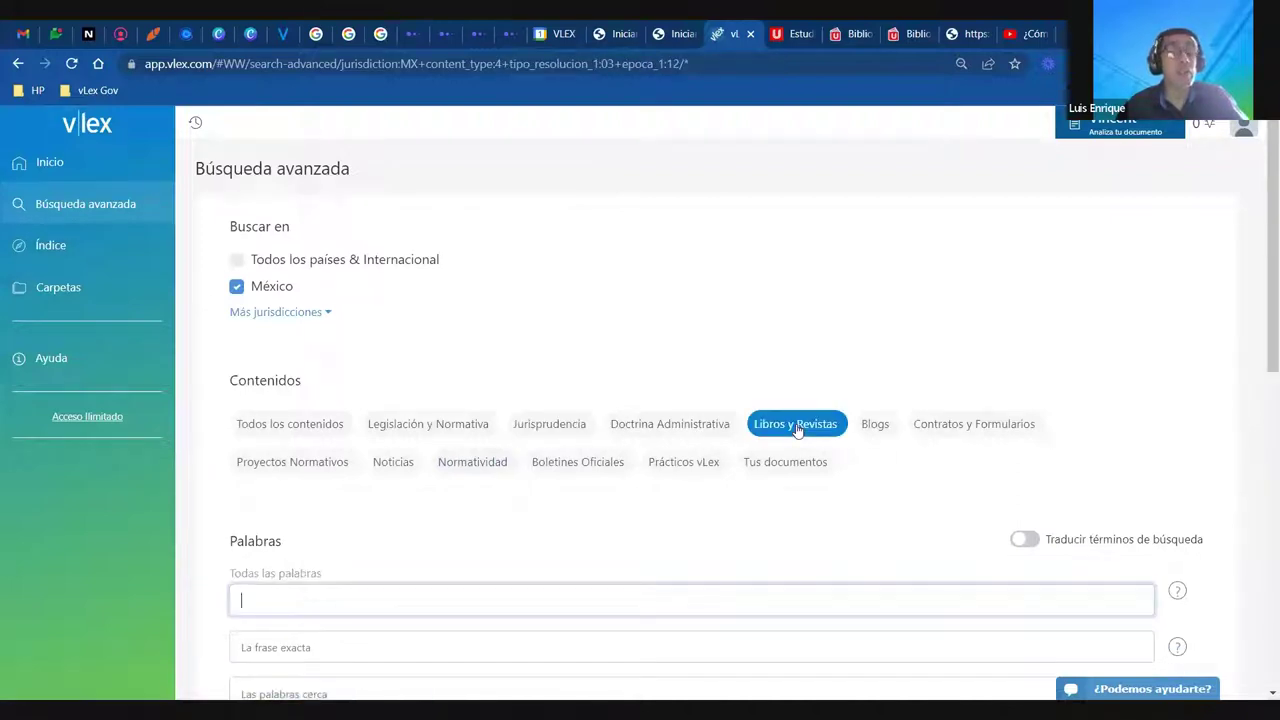
scroll(649, 457, "down", 5)
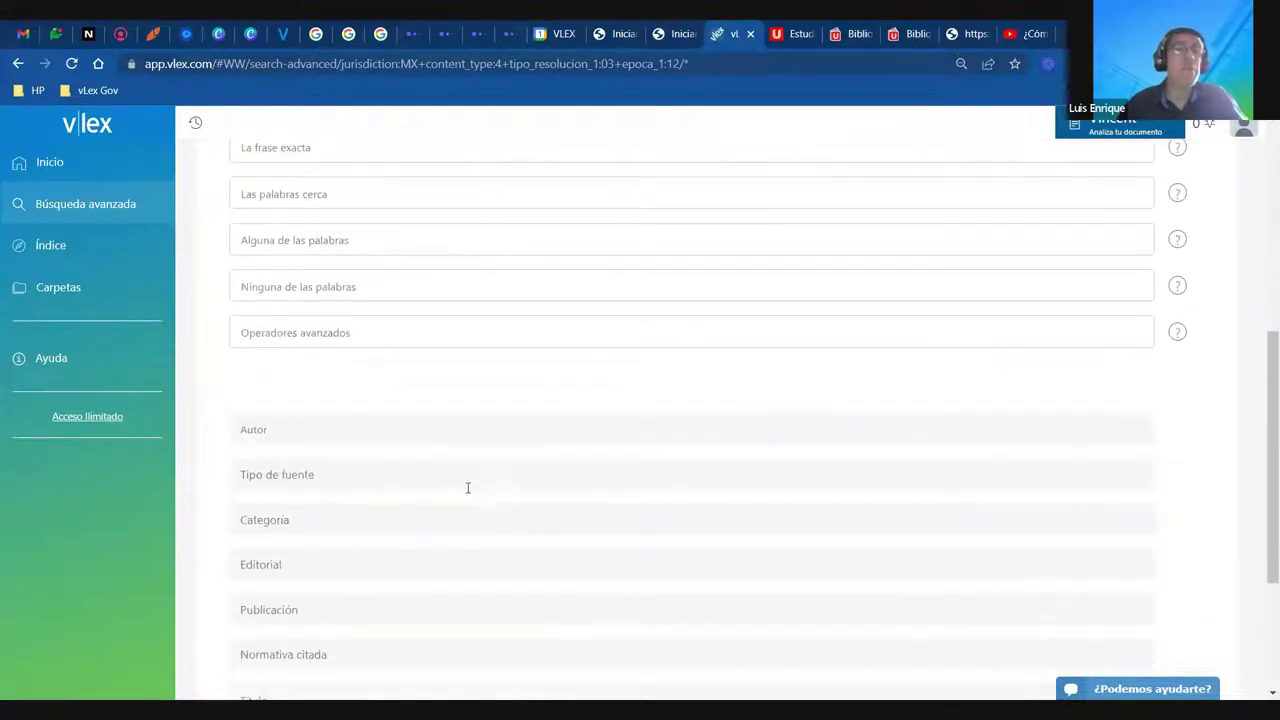
scroll(467, 487, "down", 2)
left_click(297, 319)
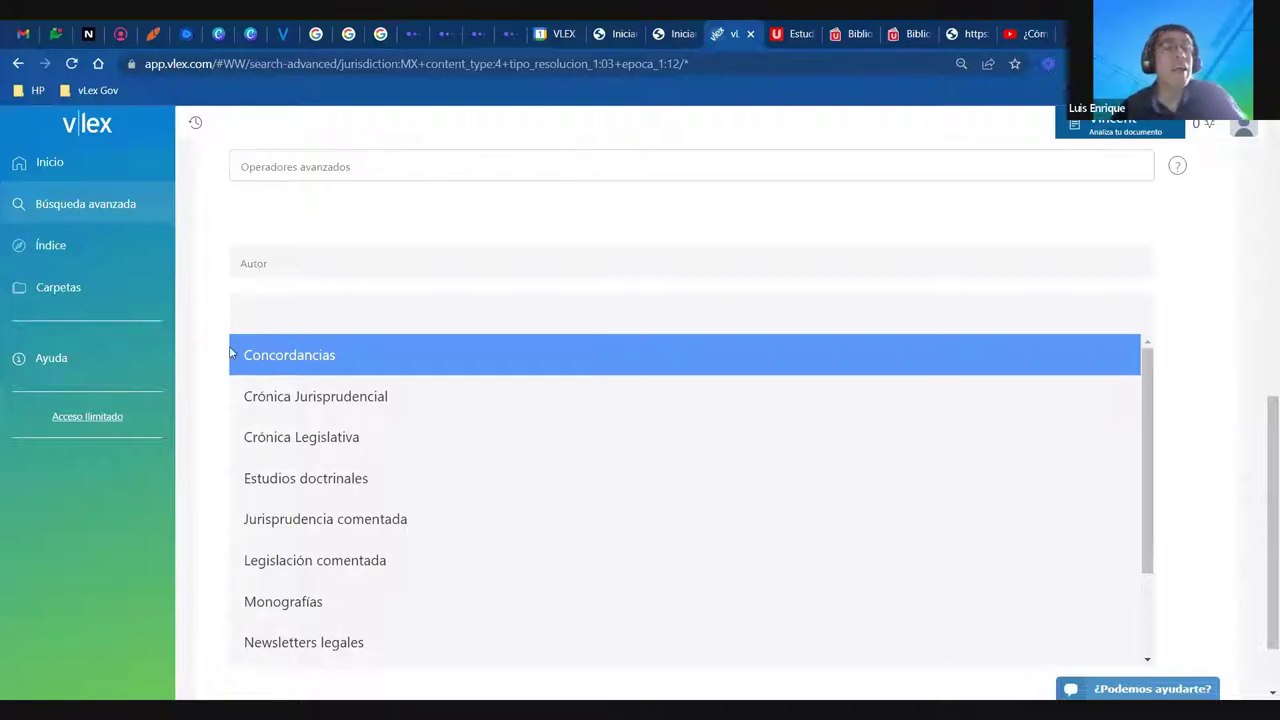
left_click(215, 464)
Look through the subject categories for Libros y Revistas and choose Constitucional
left_click(278, 360)
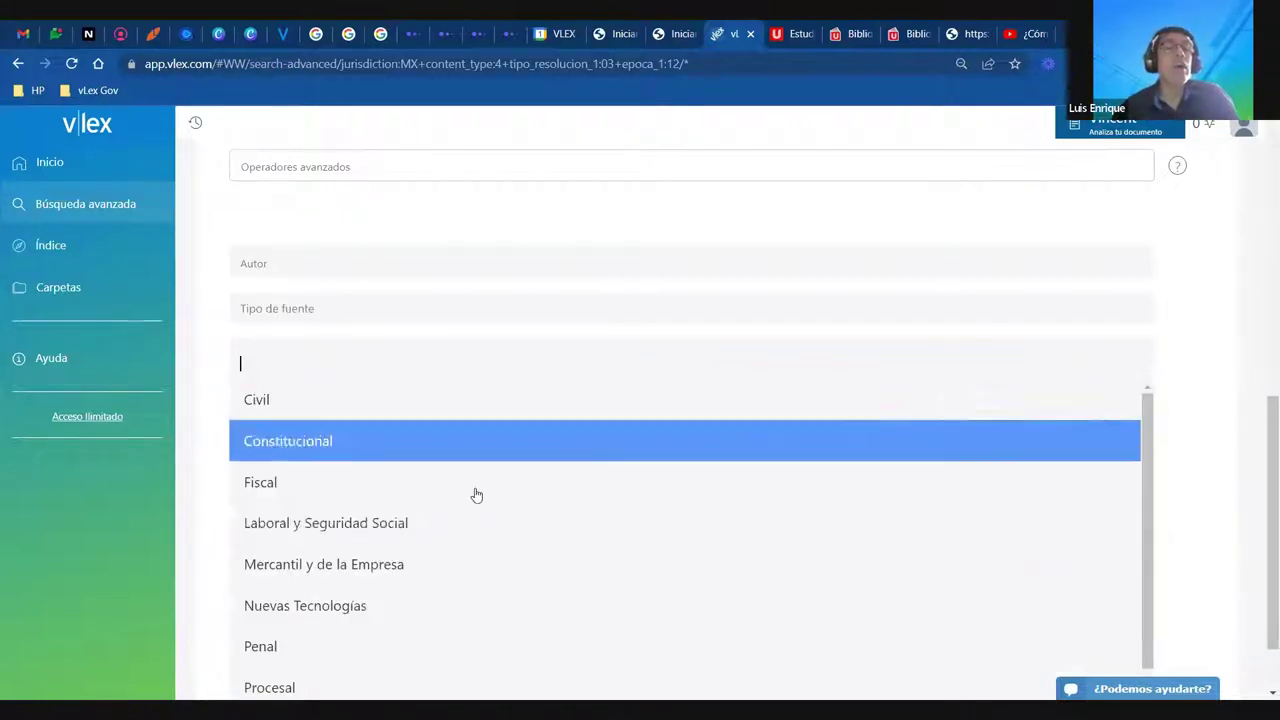
scroll(520, 510, "down", 1)
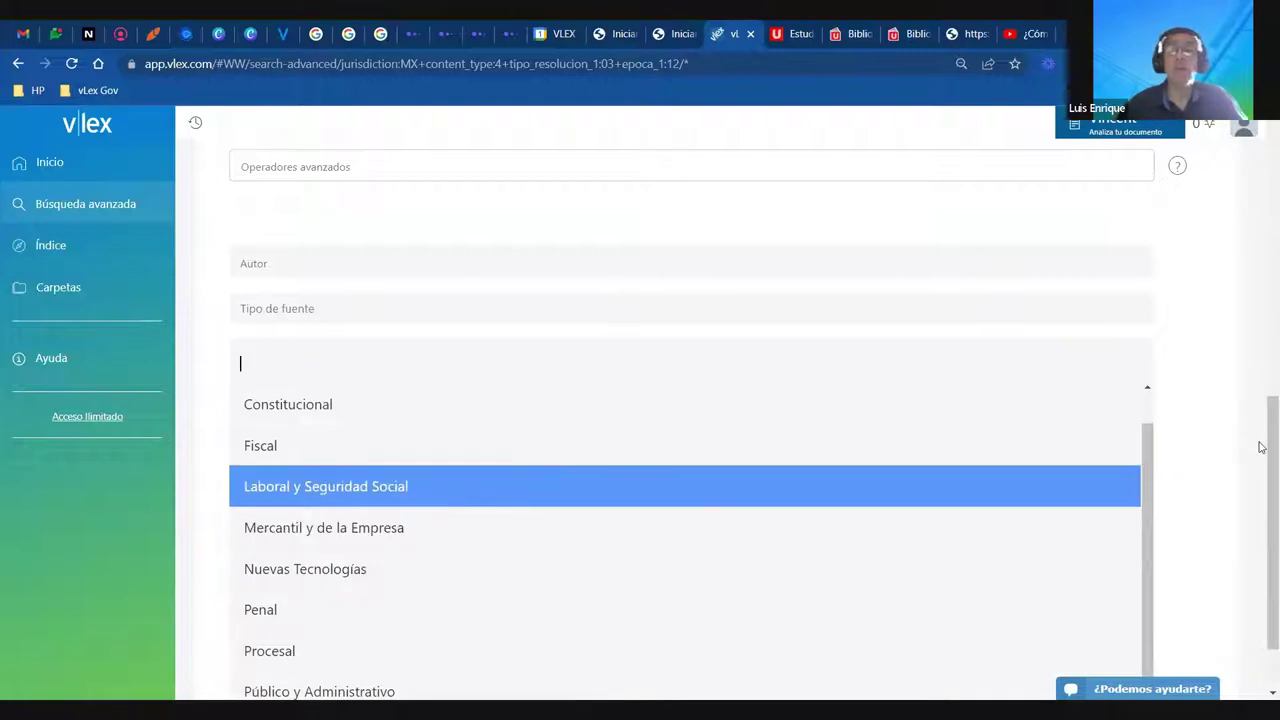
scroll(1260, 480, "down", 1)
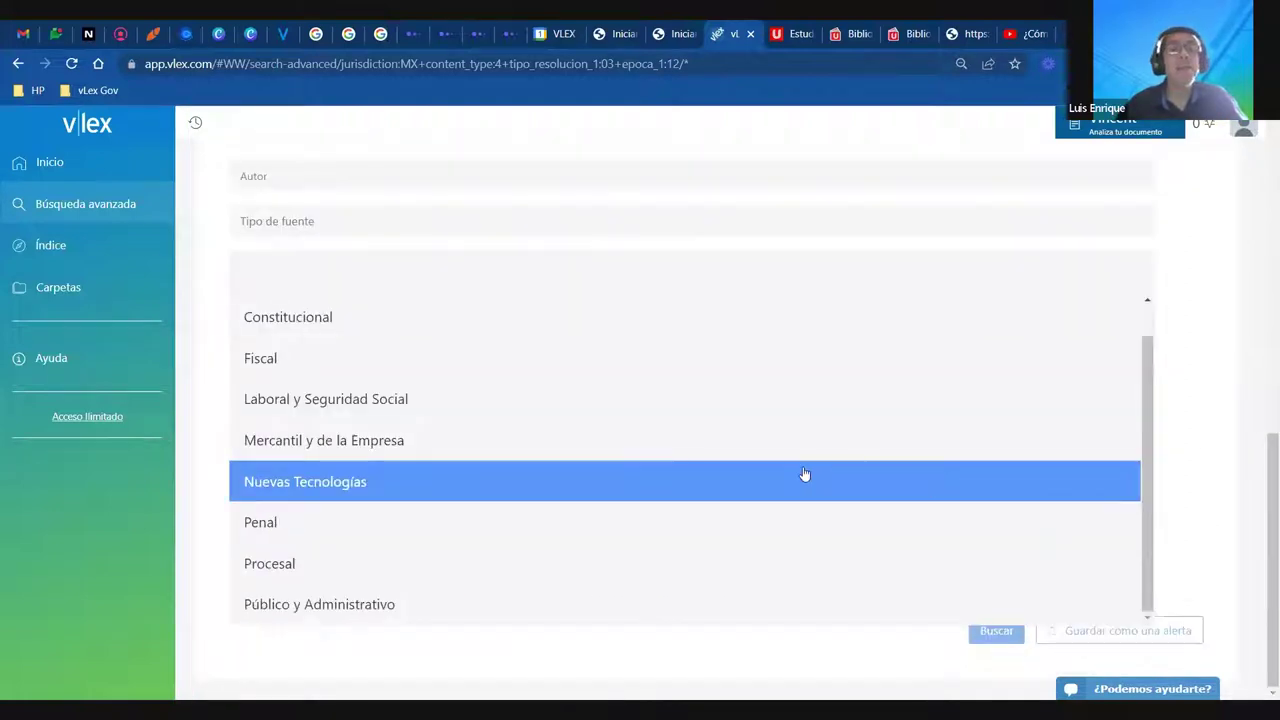
scroll(600, 445, "up", 1)
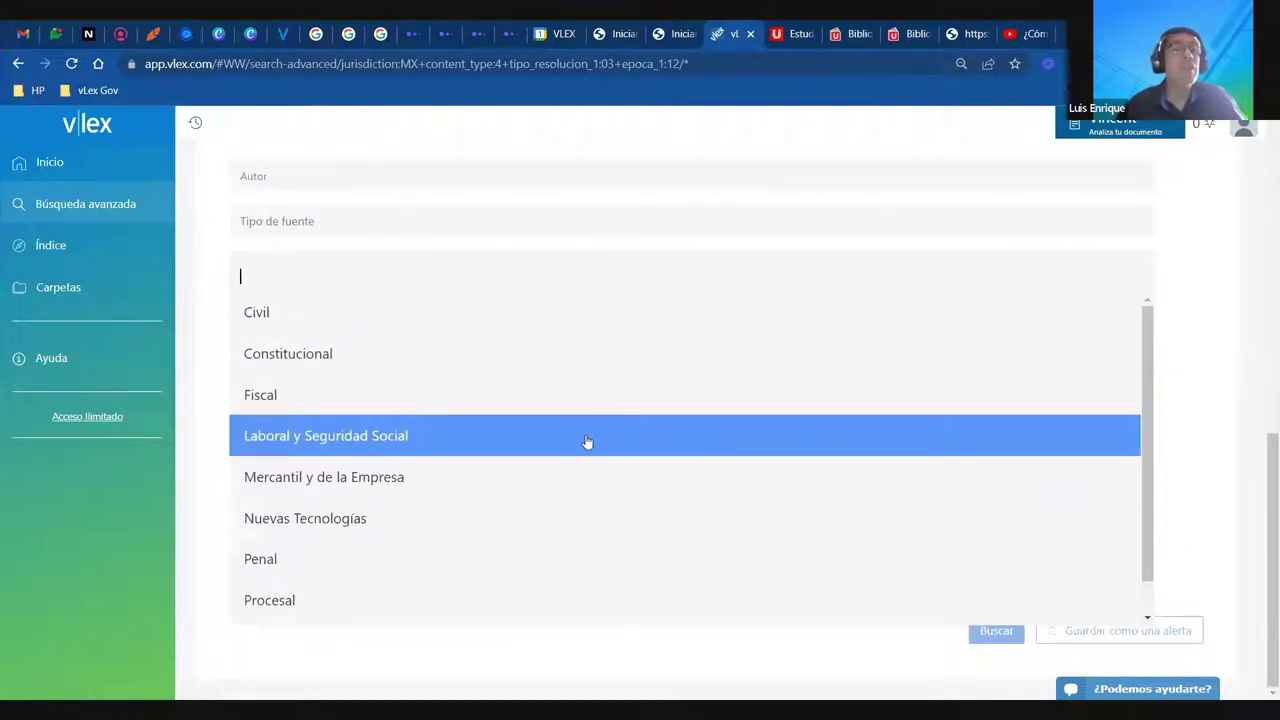
left_click(317, 356)
Review the search form and the list of publishers, and run the Libros y Revistas search
scroll(317, 340, "up", 6)
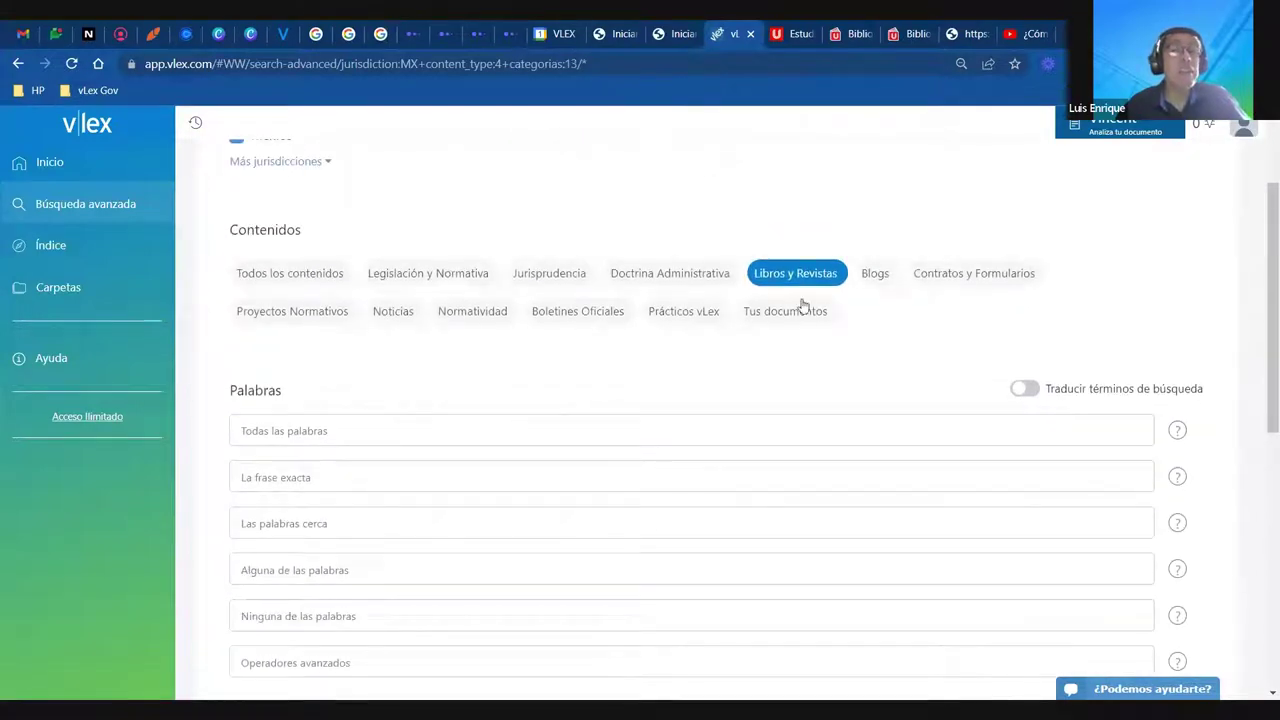
scroll(549, 423, "down", 4)
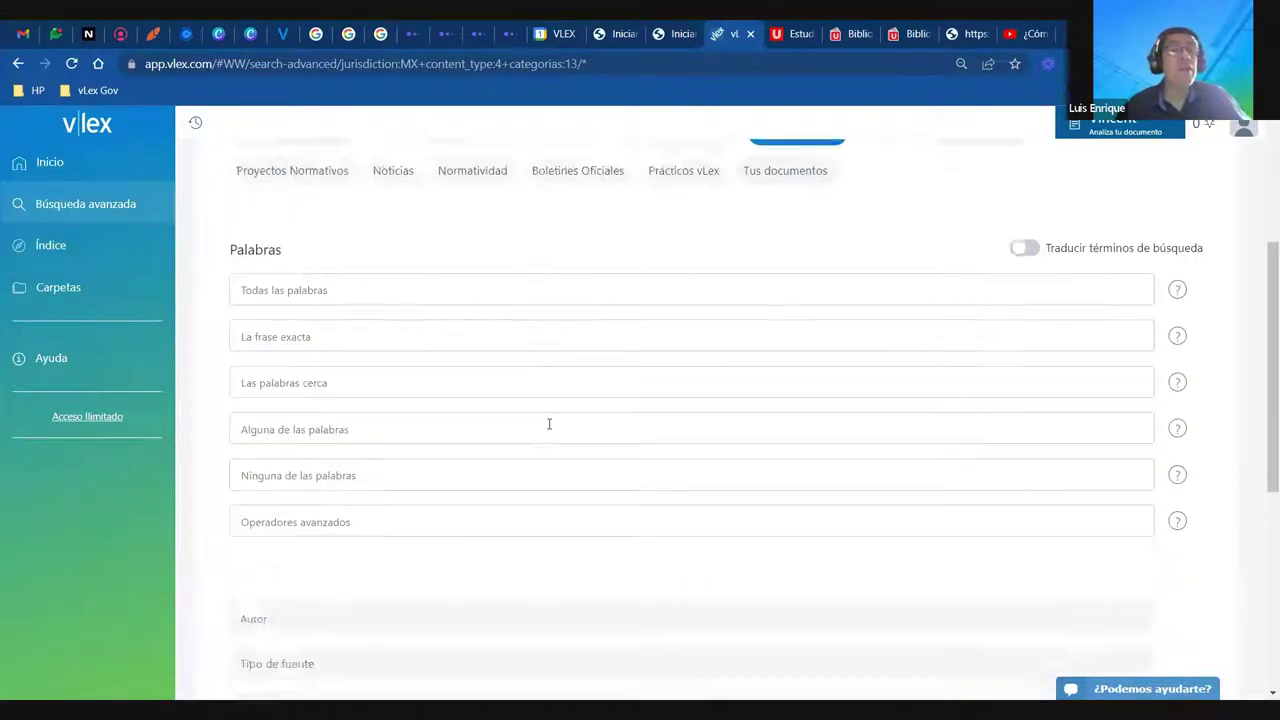
scroll(367, 456, "down", 3)
left_click(316, 318)
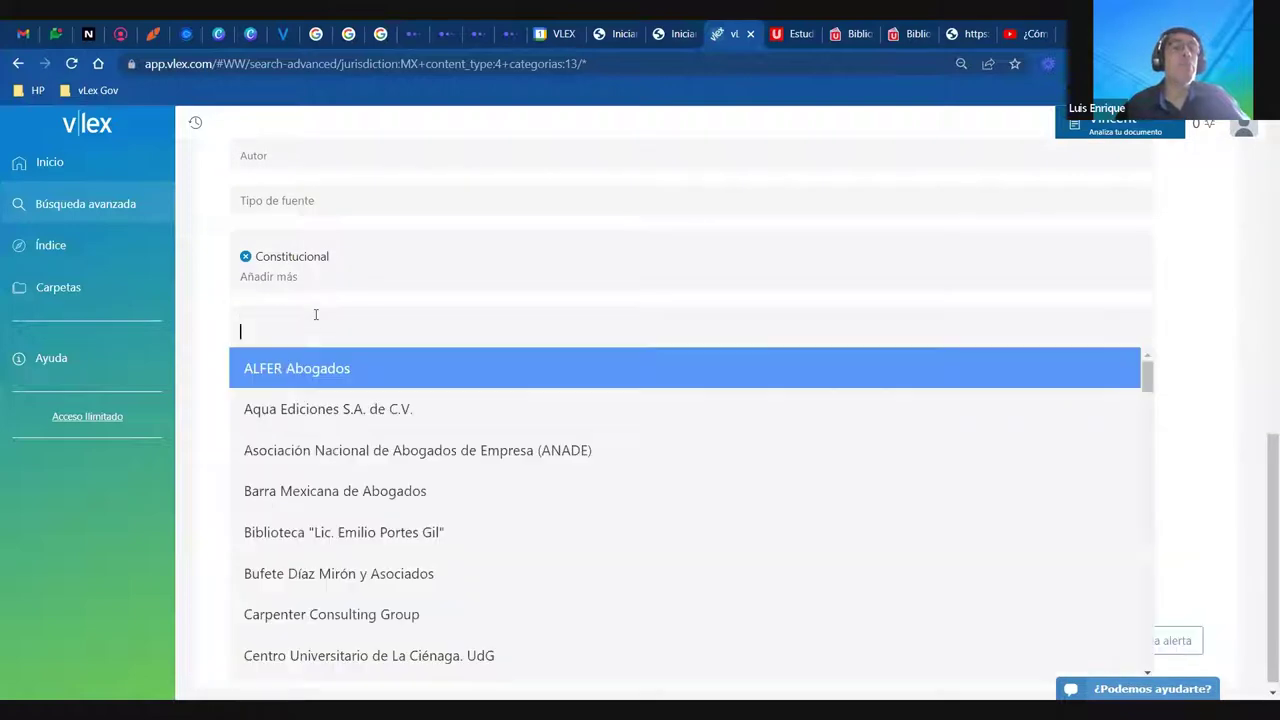
left_click(217, 349)
left_click(982, 628)
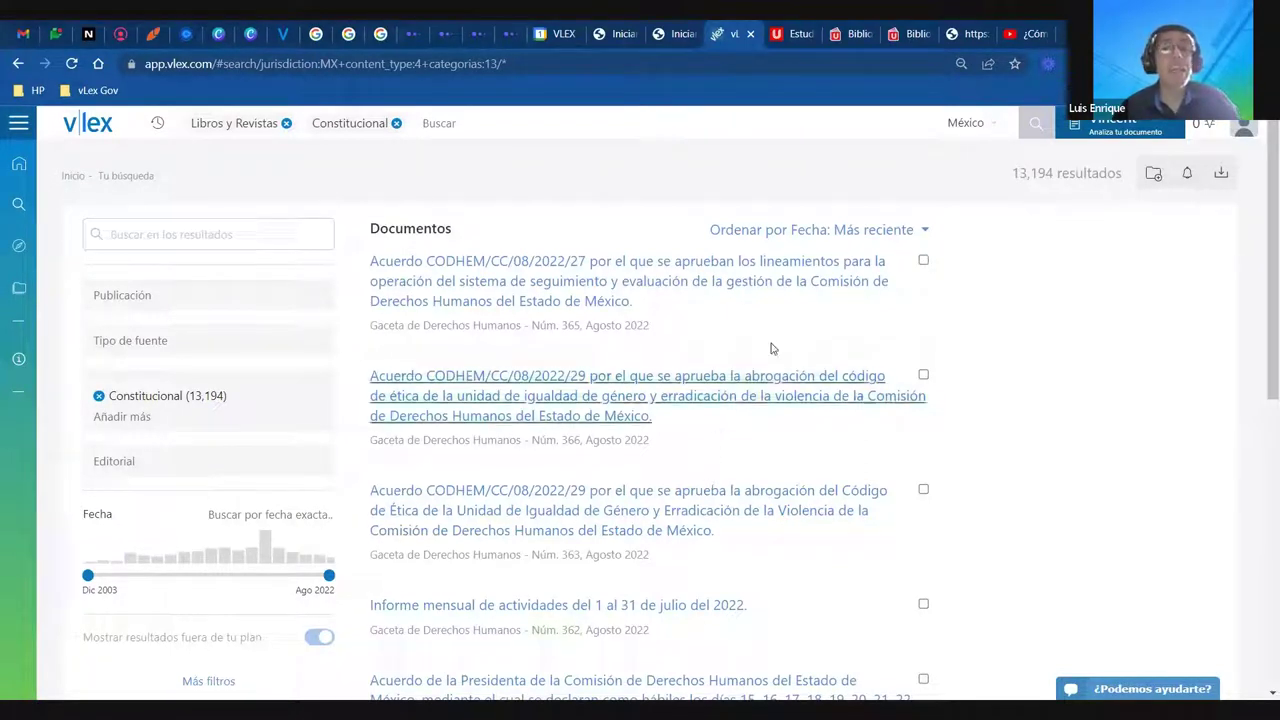
View the sorting options offered for the constitutional books and journals results
left_click(927, 231)
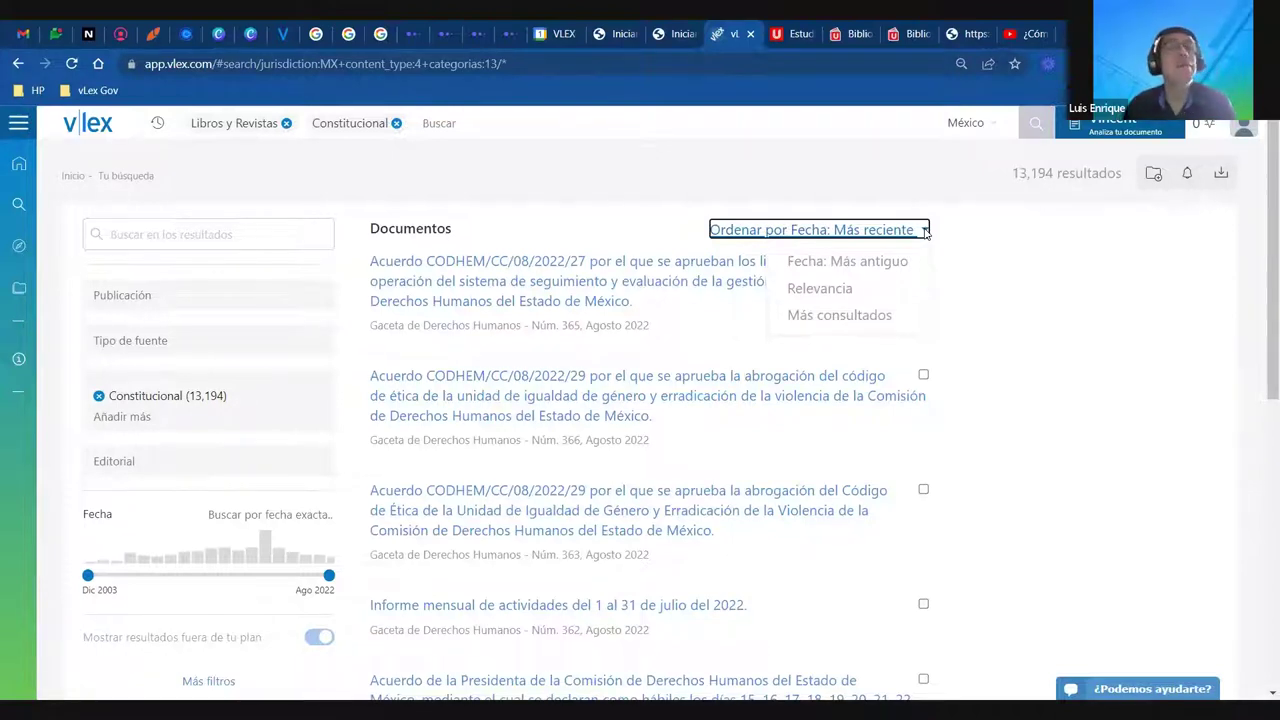
left_click(1055, 370)
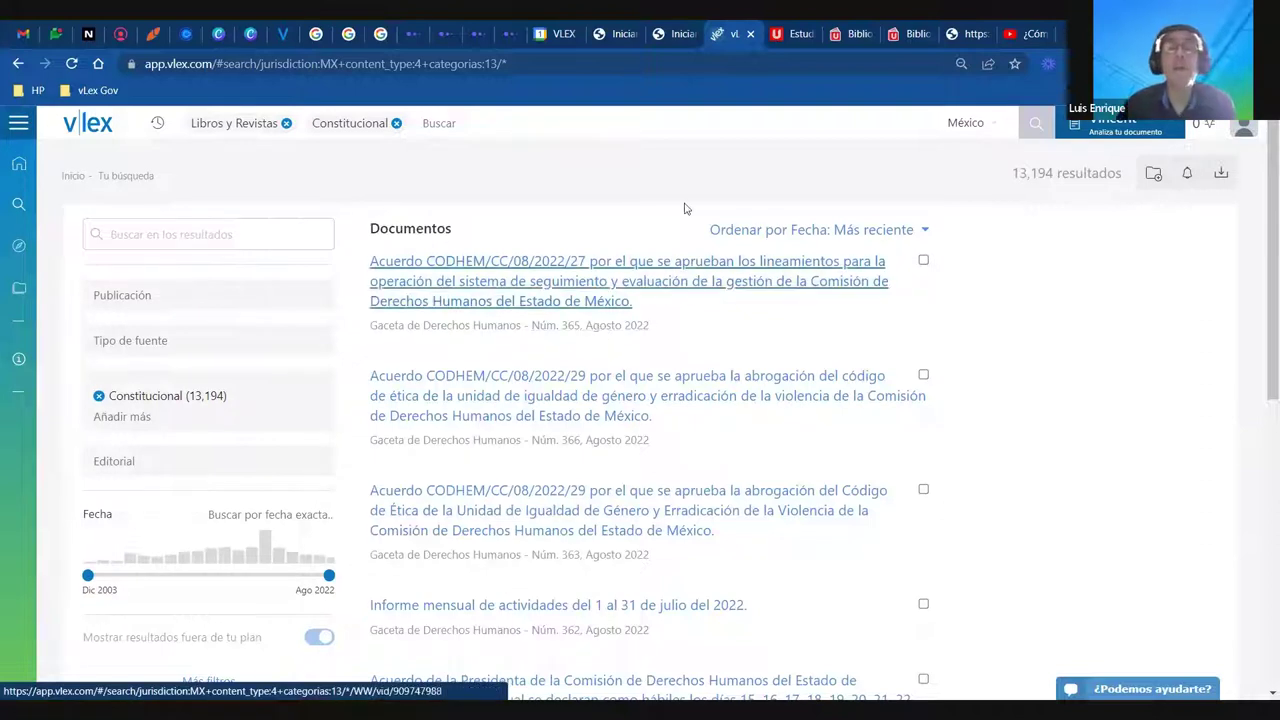
left_click(926, 230)
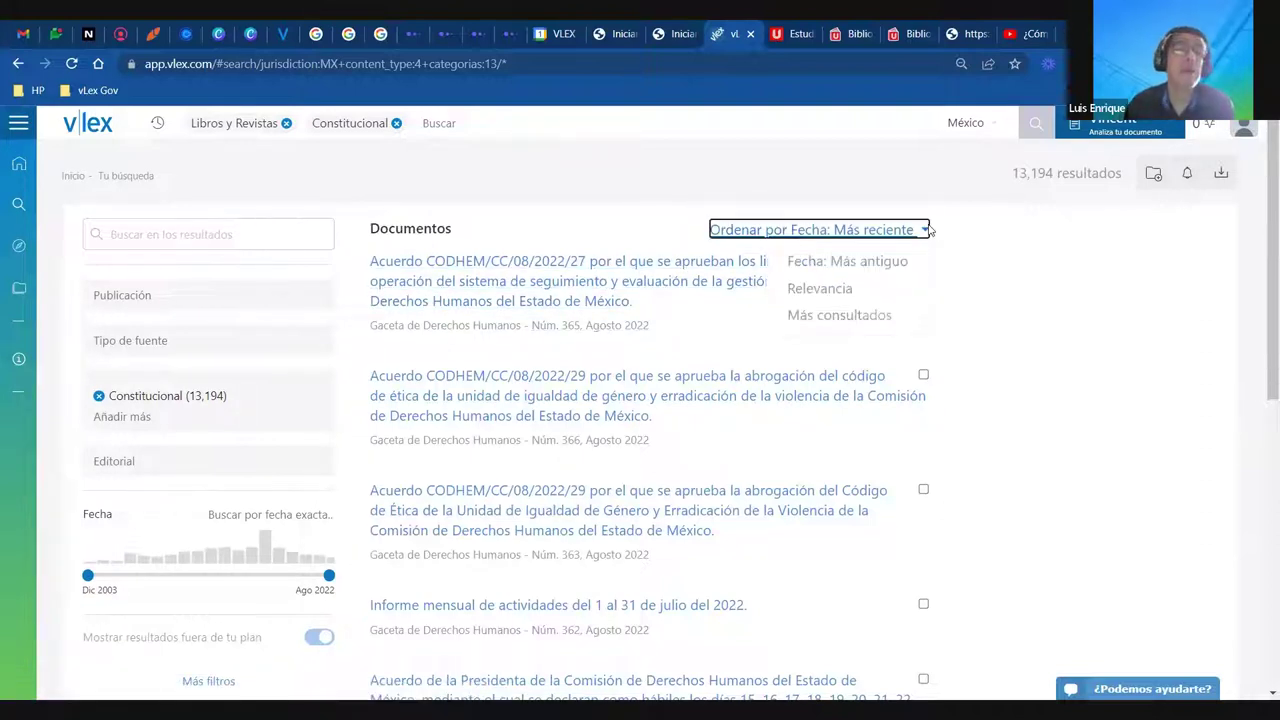
Return to the start page and open the Índice of content featured for México
left_click(18, 165)
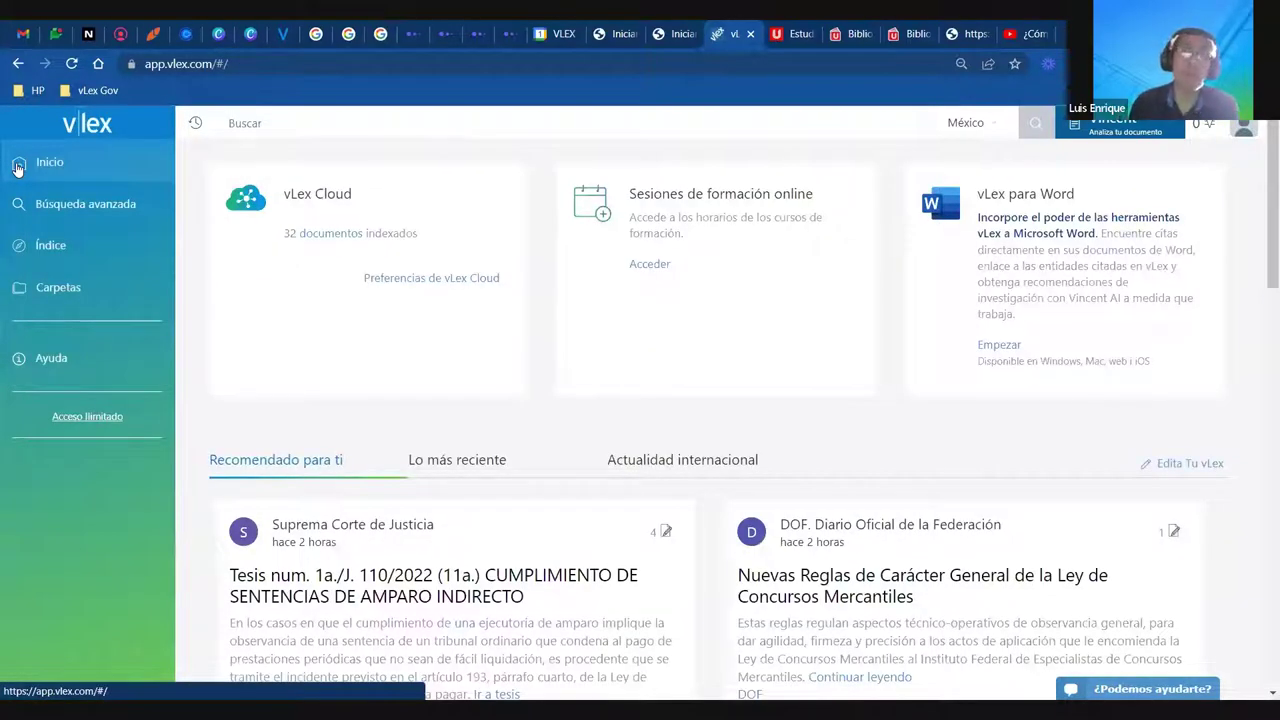
left_click(50, 250)
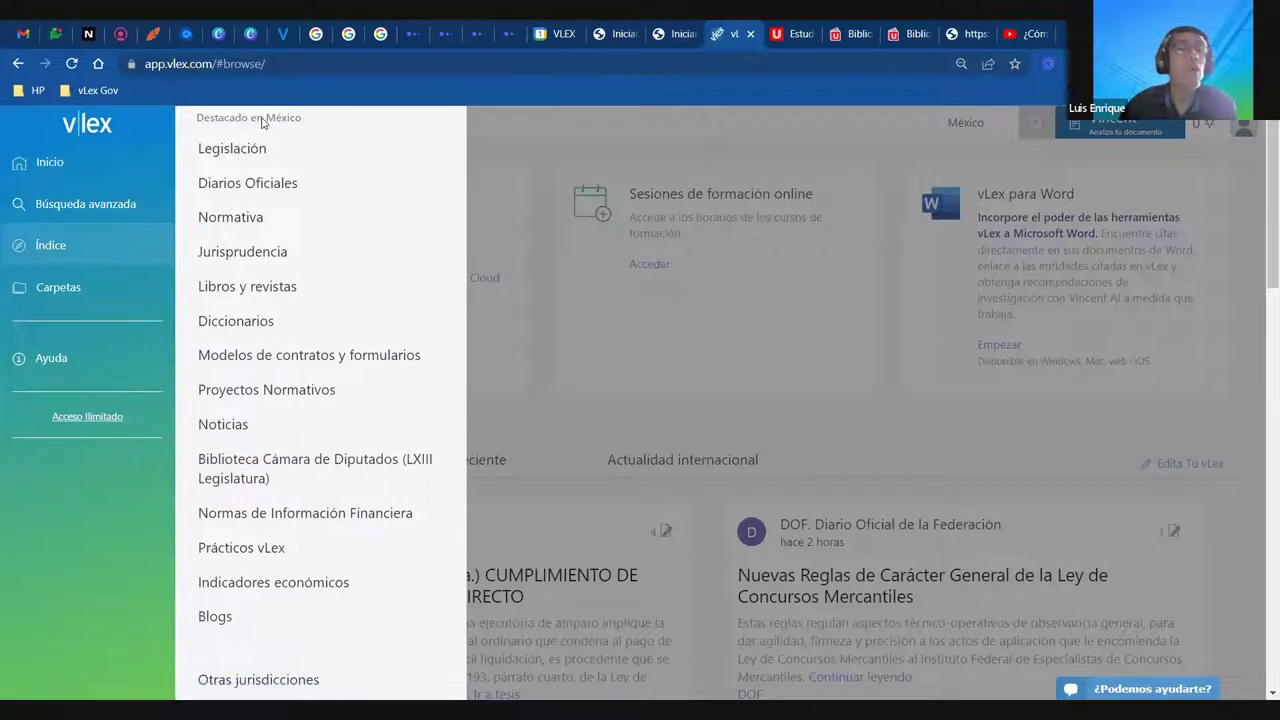
left_click_drag(312, 124, 196, 124)
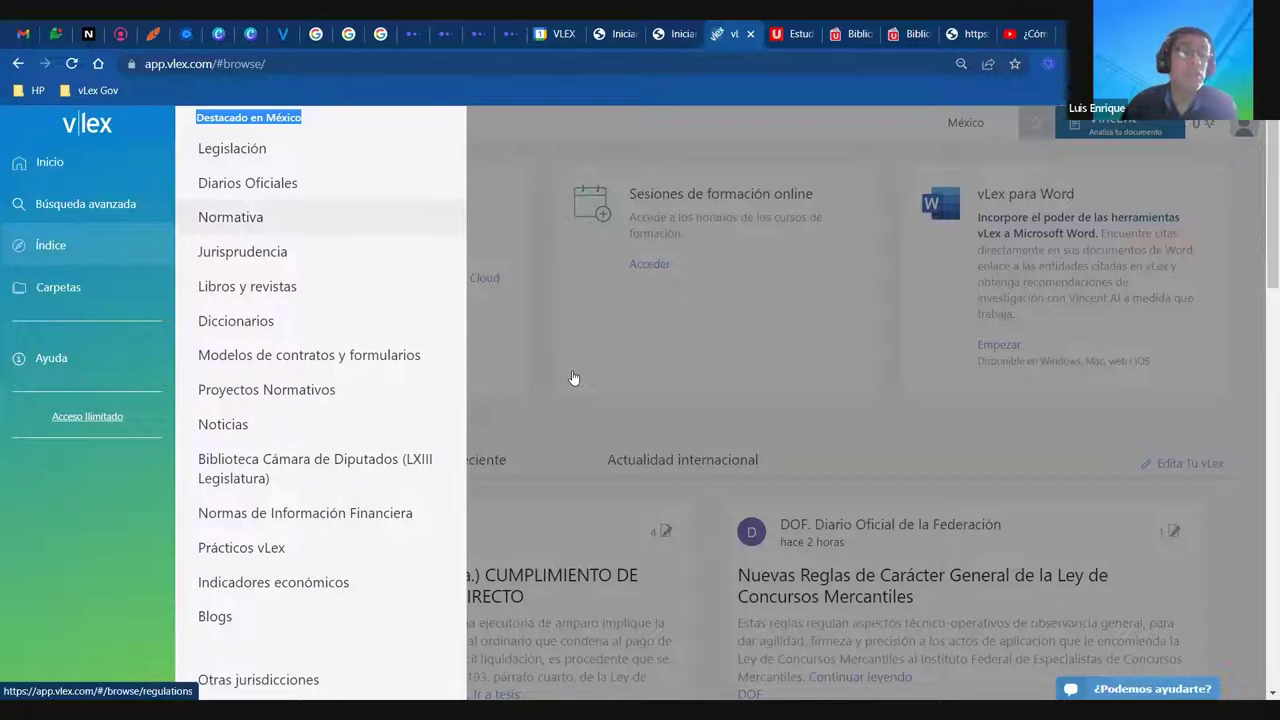
Browse the index by other jurisdictions, choosing América del Sur and Europa
left_click(473, 530)
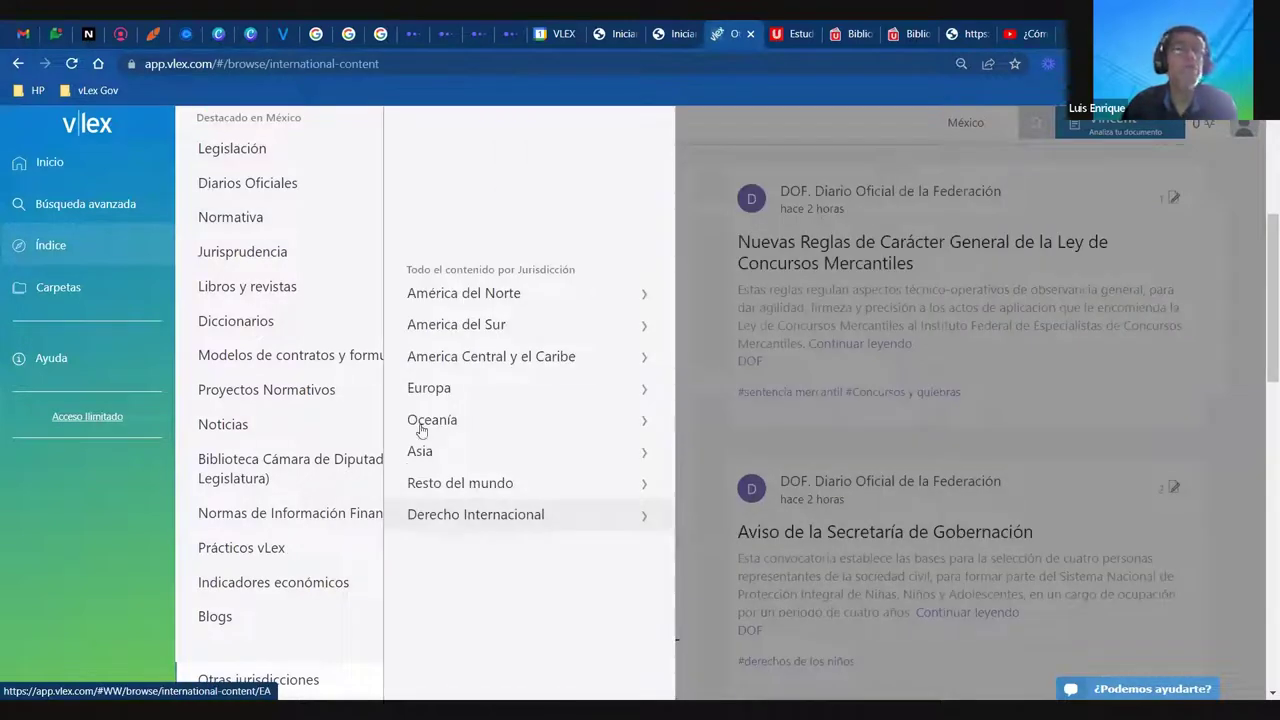
left_click(453, 330)
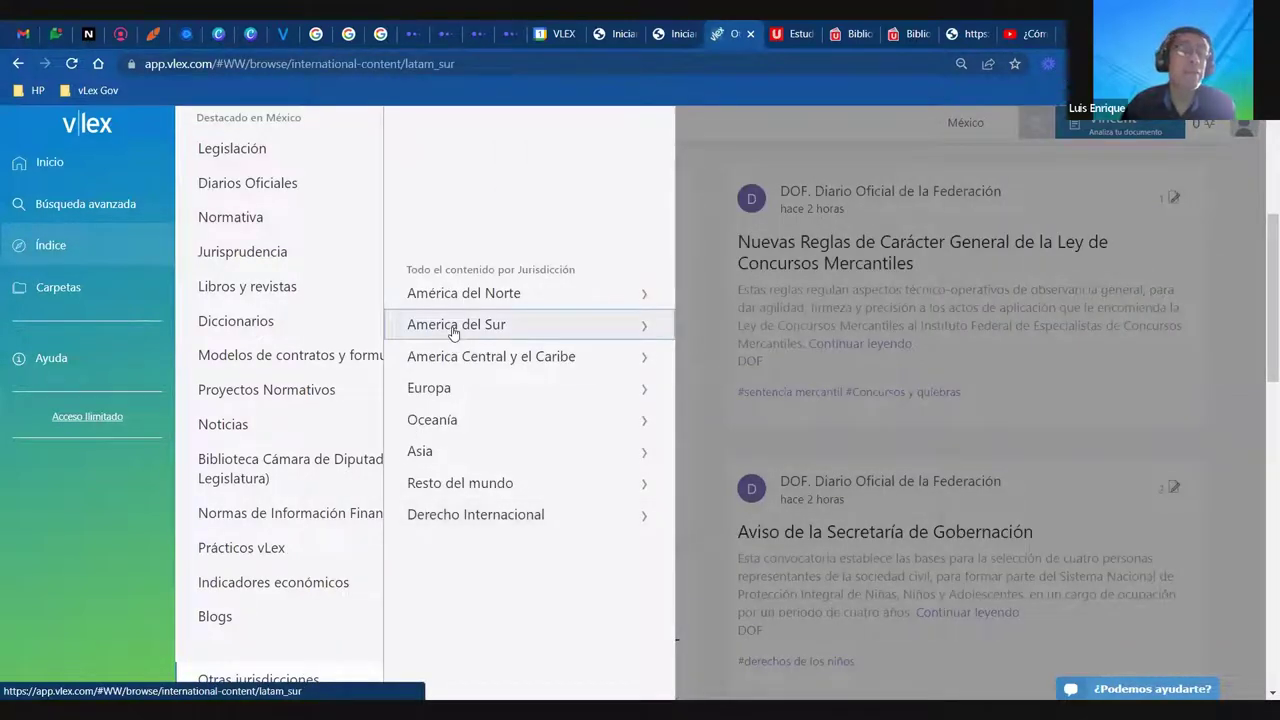
left_click(438, 387)
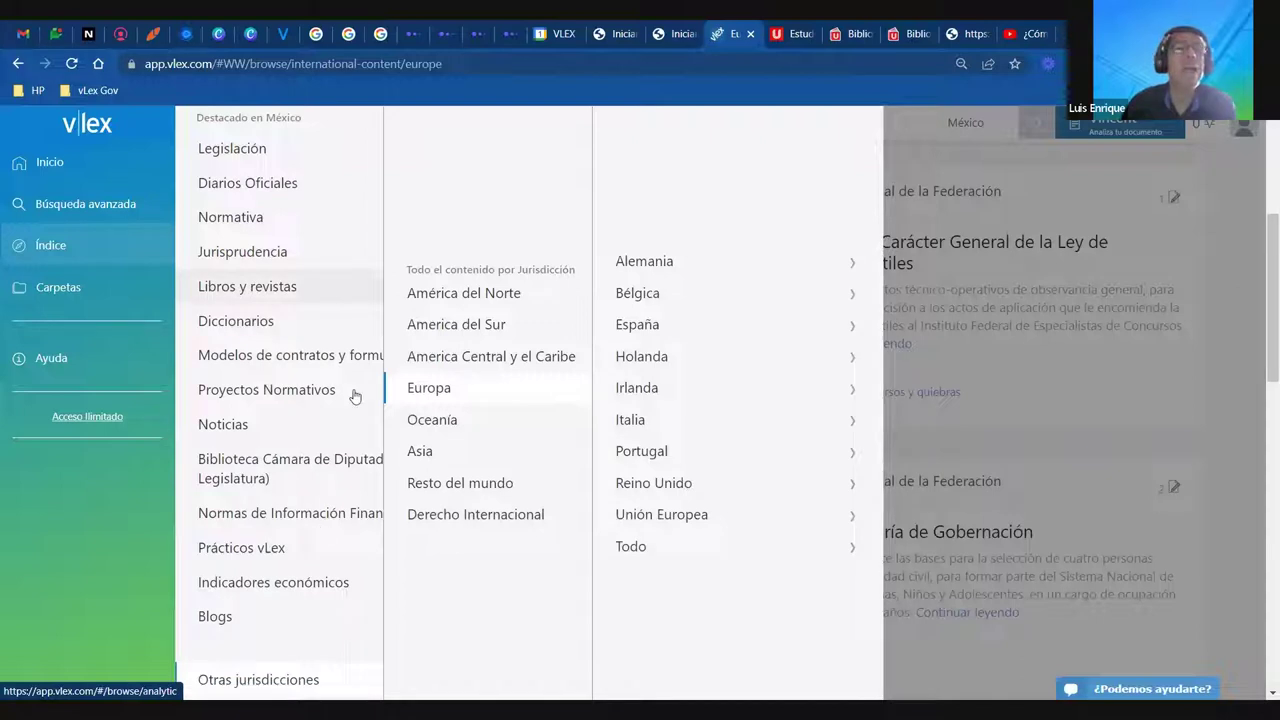
Browse the index's current legislation (Legislación vigente) by federal subject and open Derecho Penal
left_click(249, 147)
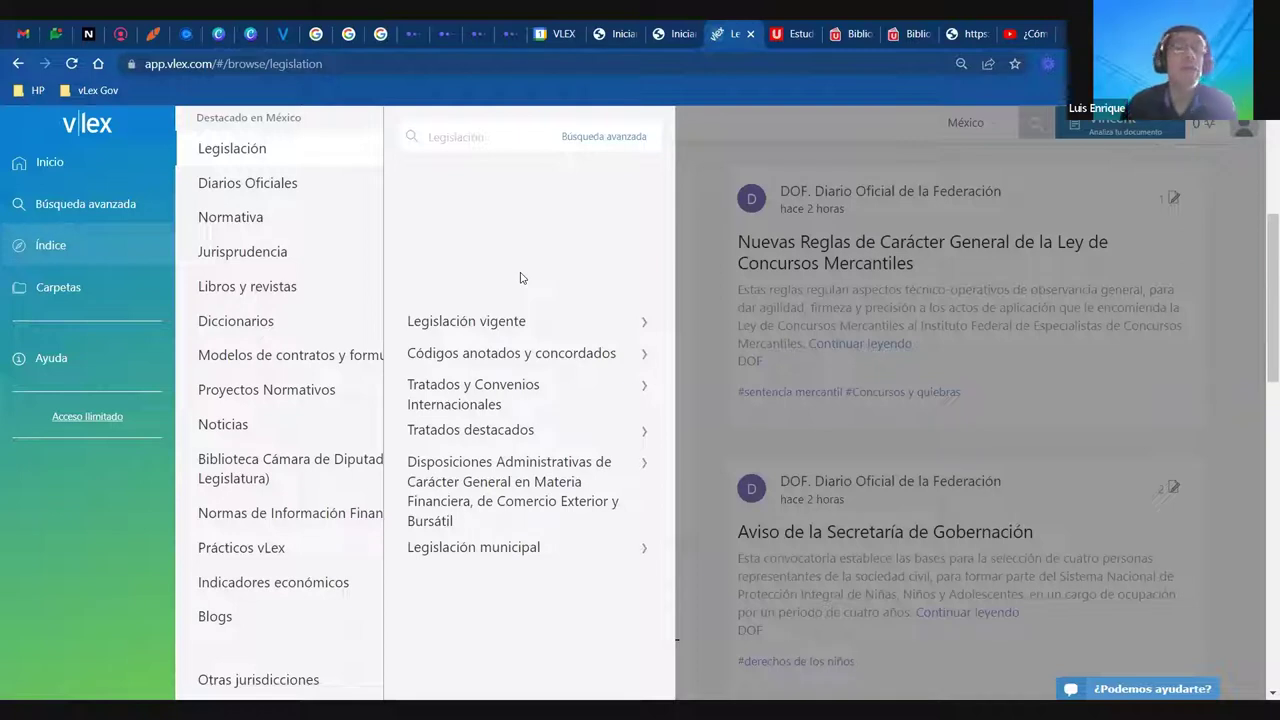
left_click(557, 318)
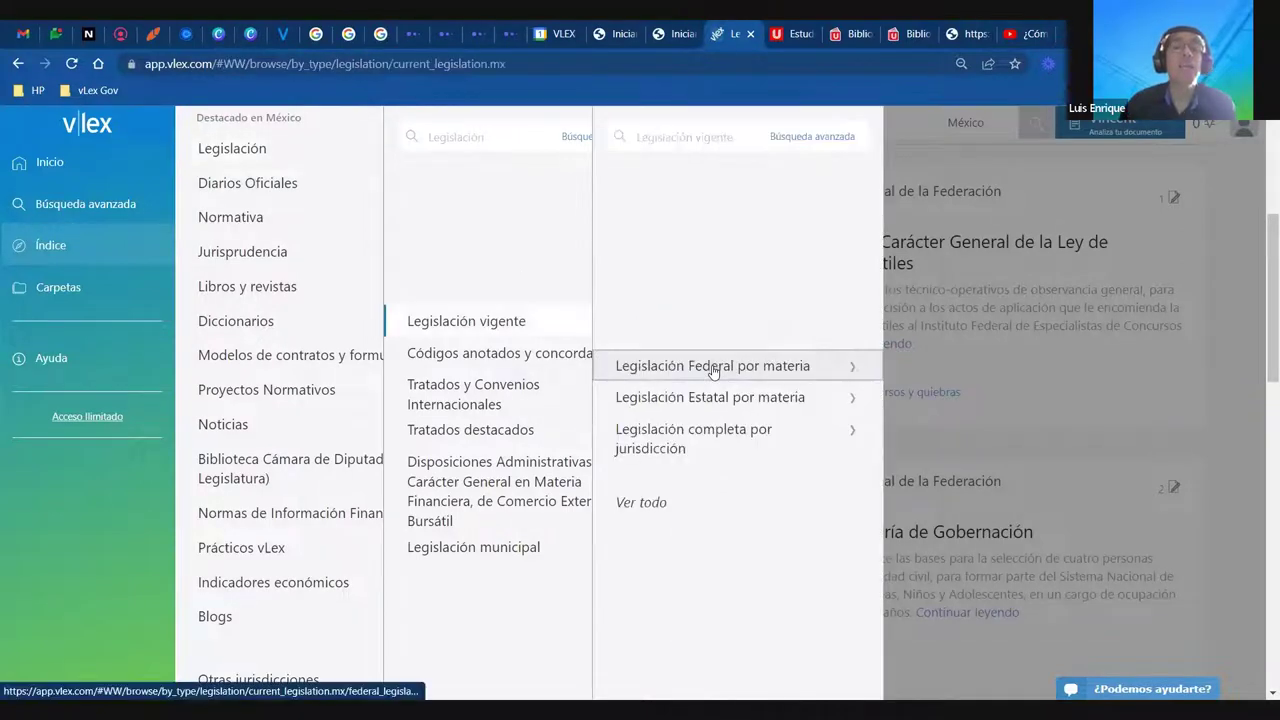
left_click(712, 369)
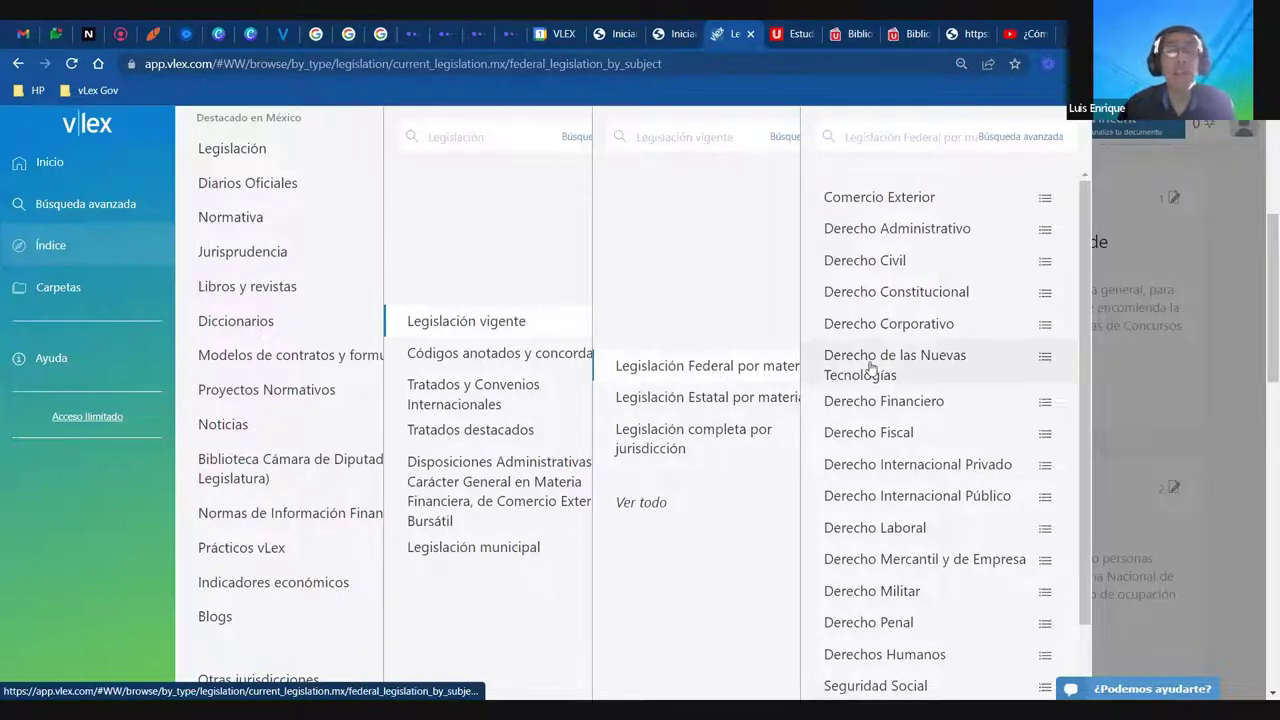
left_click(840, 623)
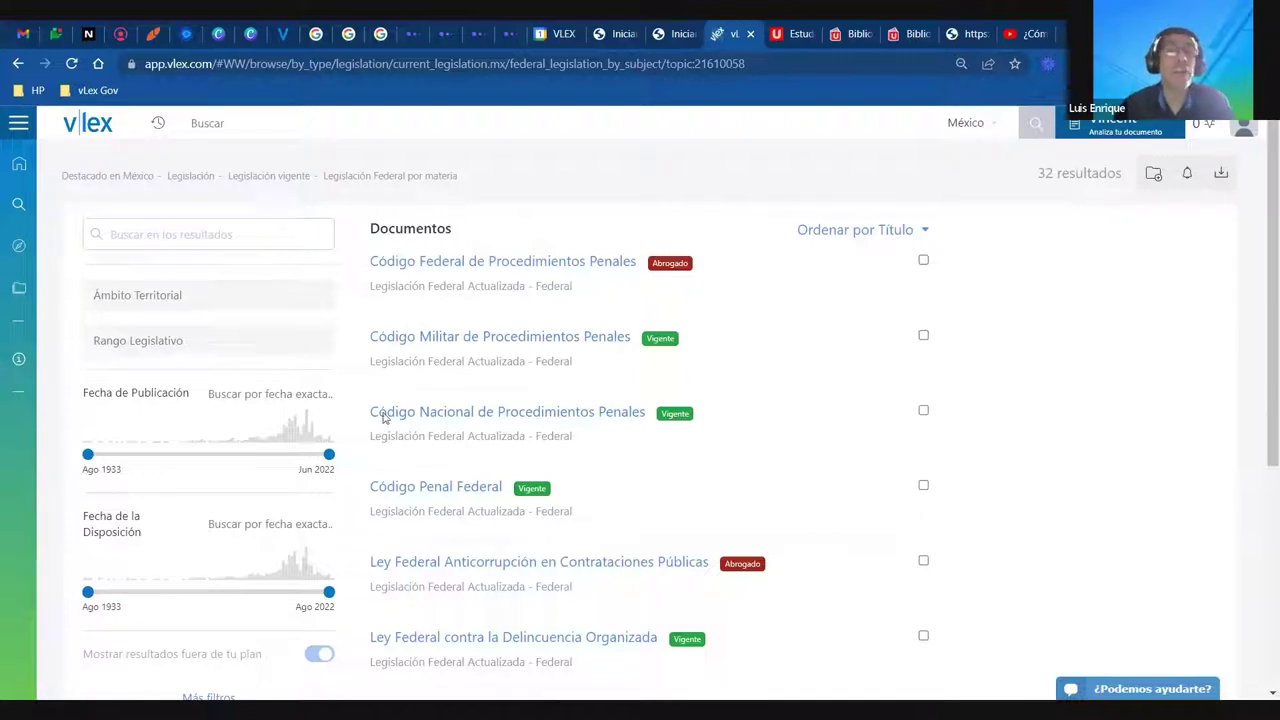
Look through the Rango Legislativo options for the federal legislation and filter by Reglamento
left_click(200, 338)
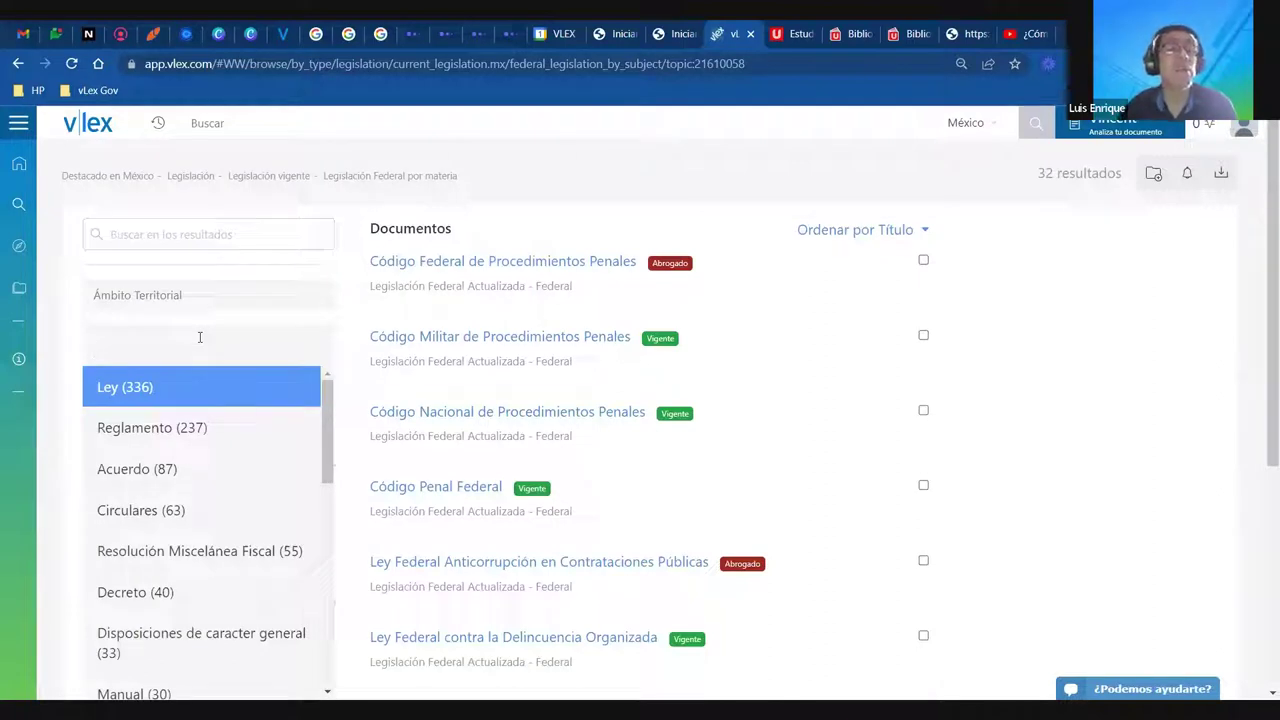
left_click_drag(329, 419, 321, 631)
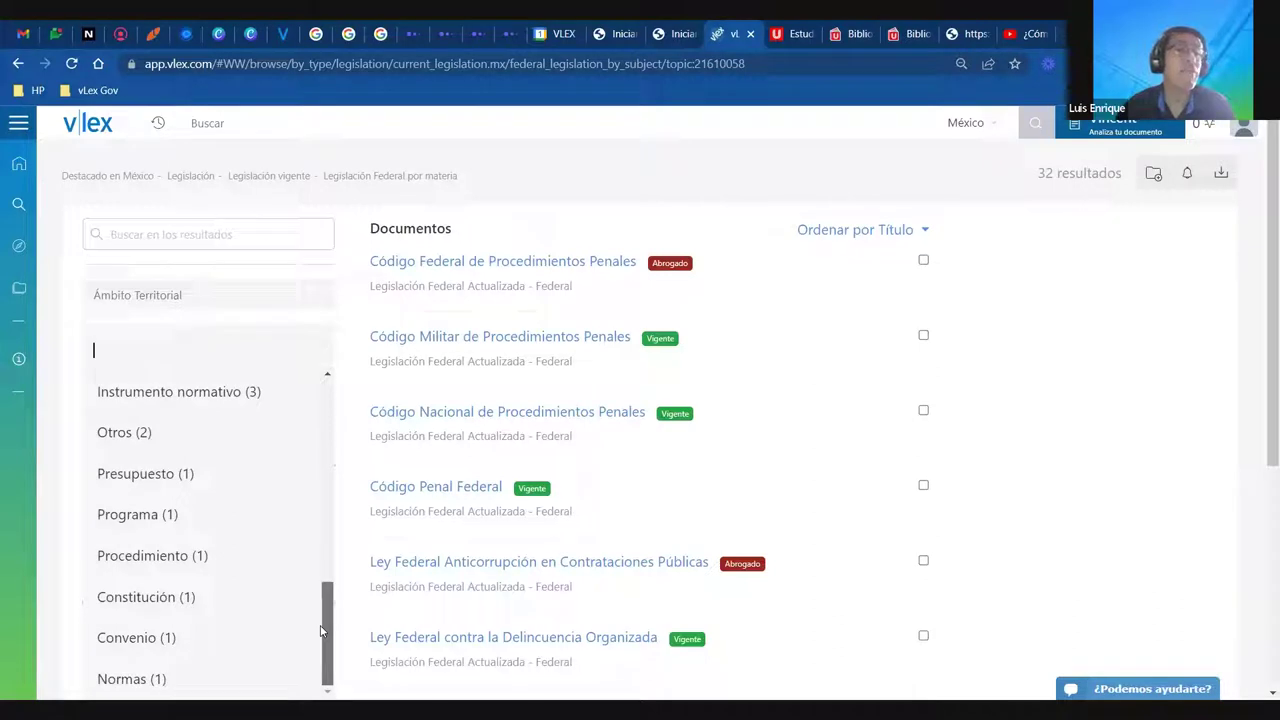
left_click_drag(322, 632, 357, 370)
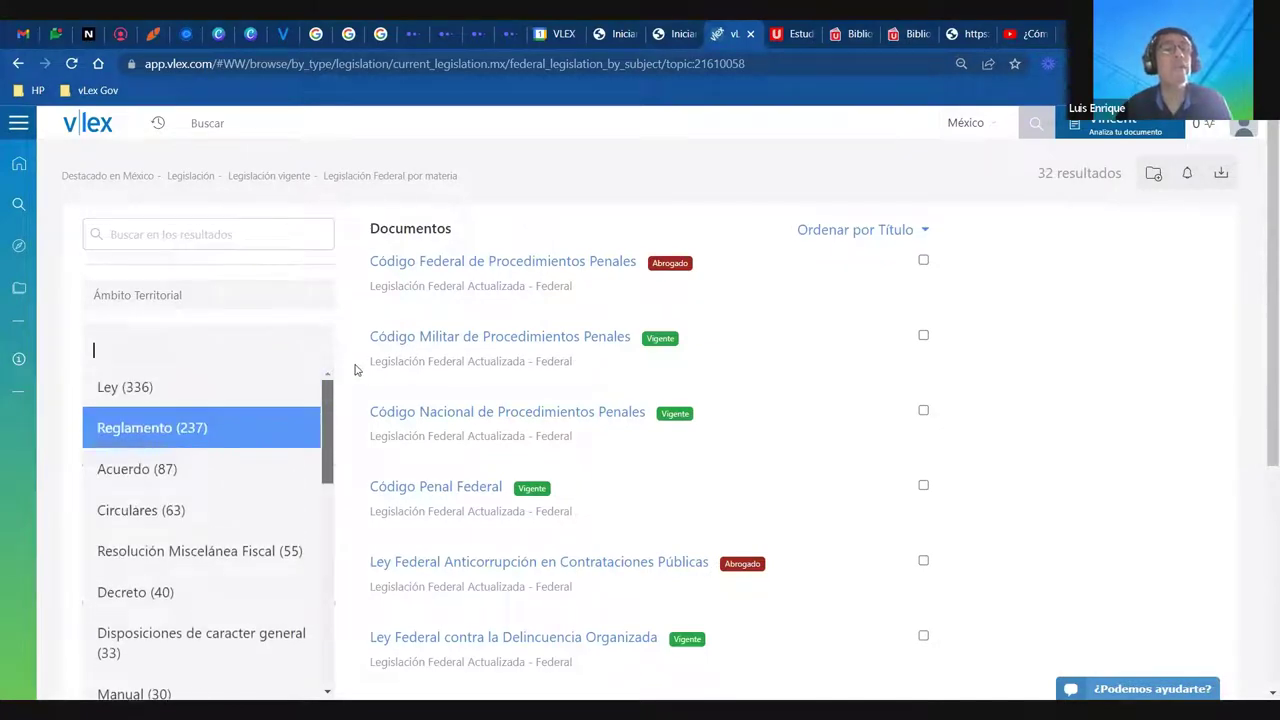
left_click(190, 427)
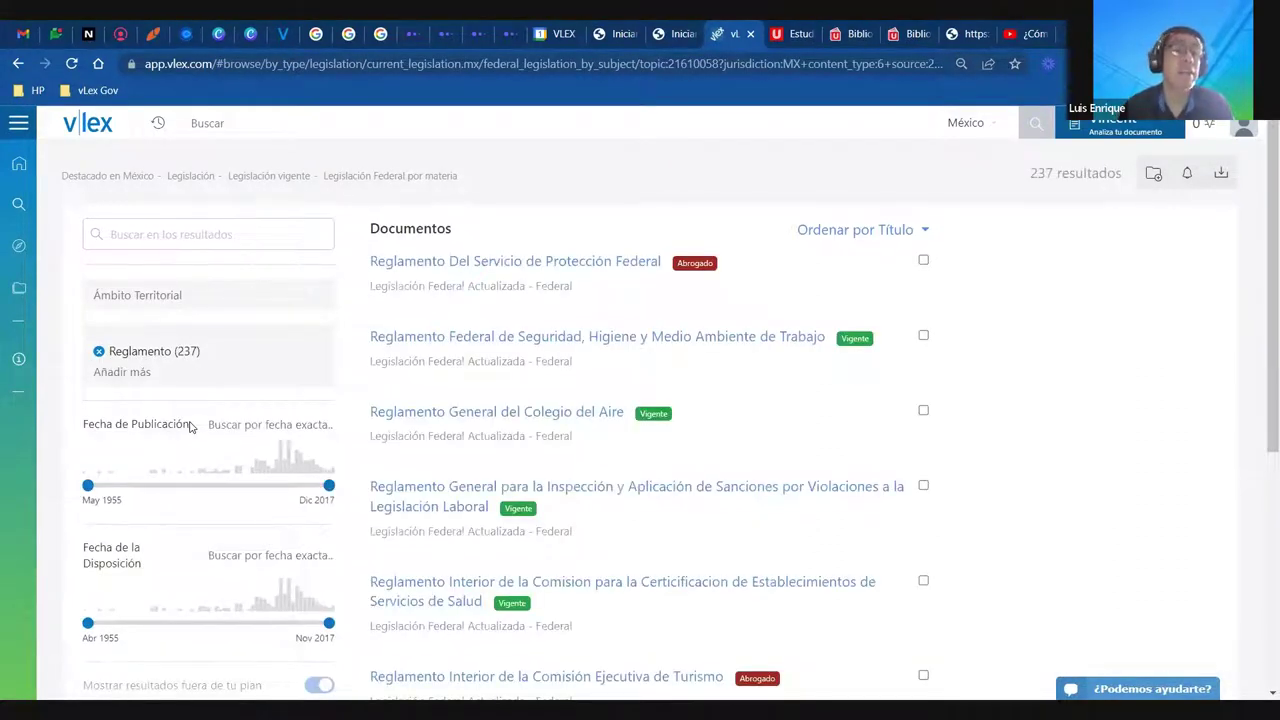
Sort the Reglamento results by Fecha: Más reciente, and return to the start page
left_click(922, 230)
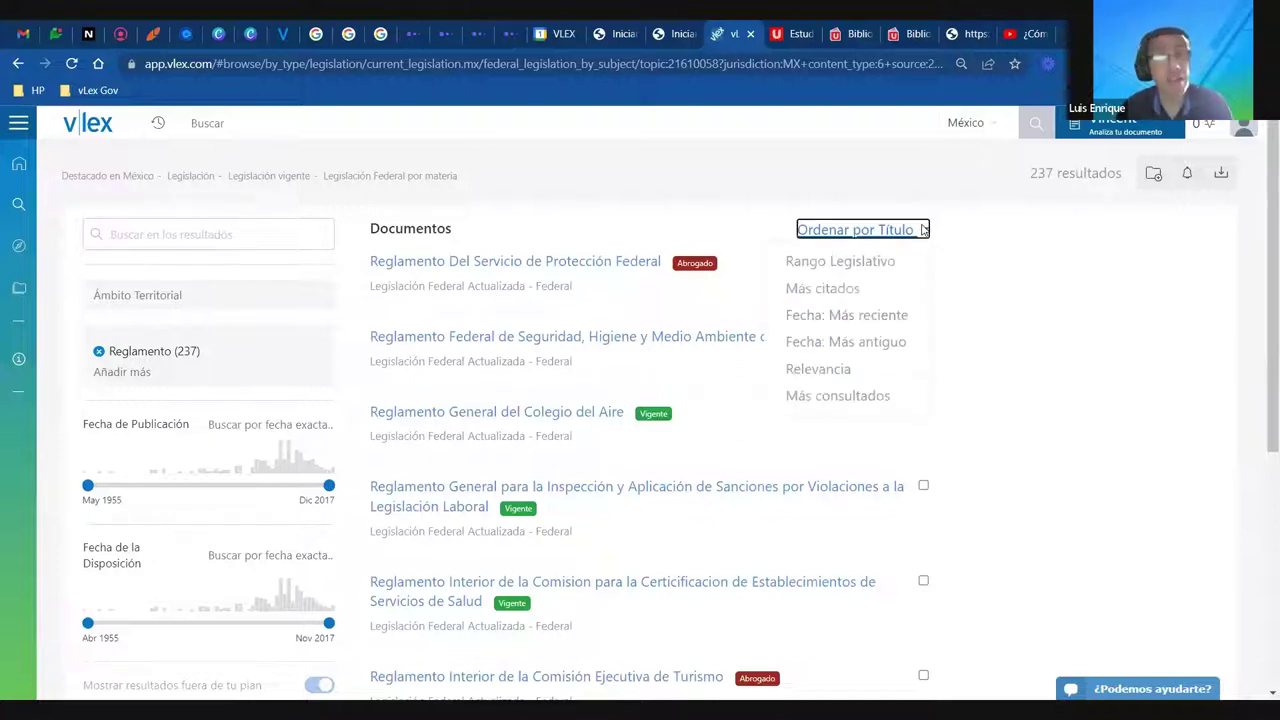
left_click(847, 316)
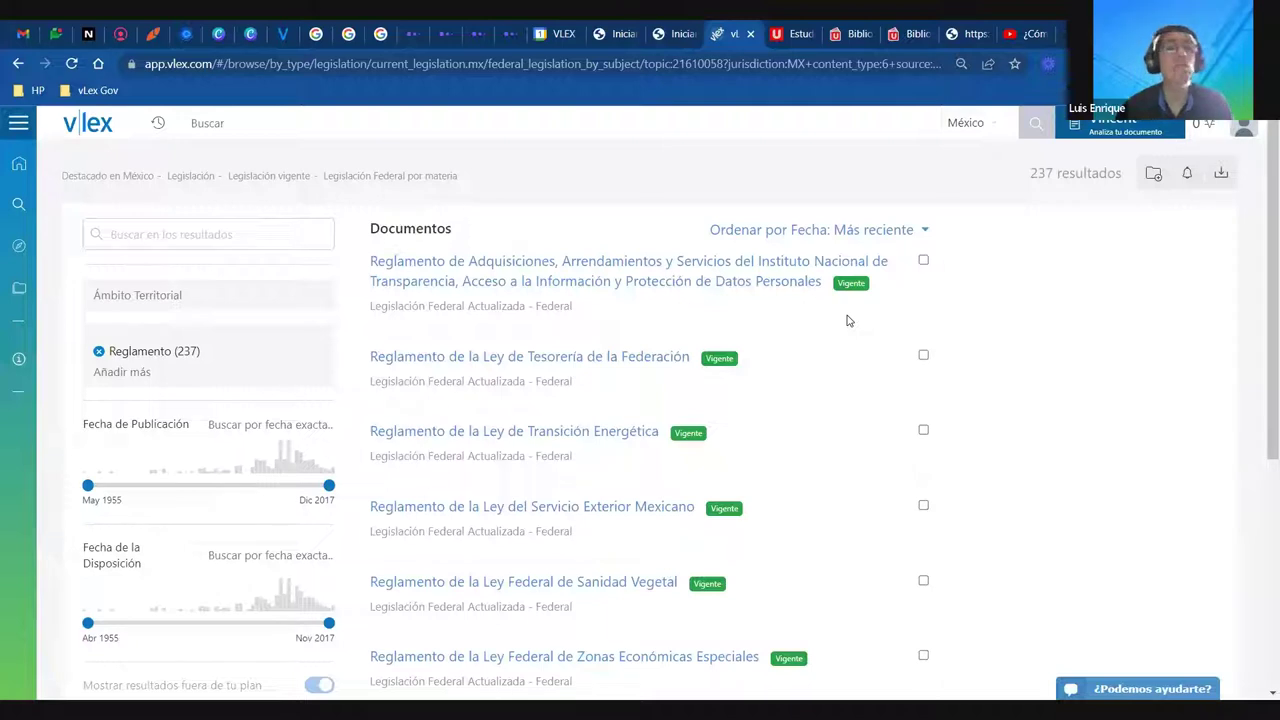
left_click(14, 165)
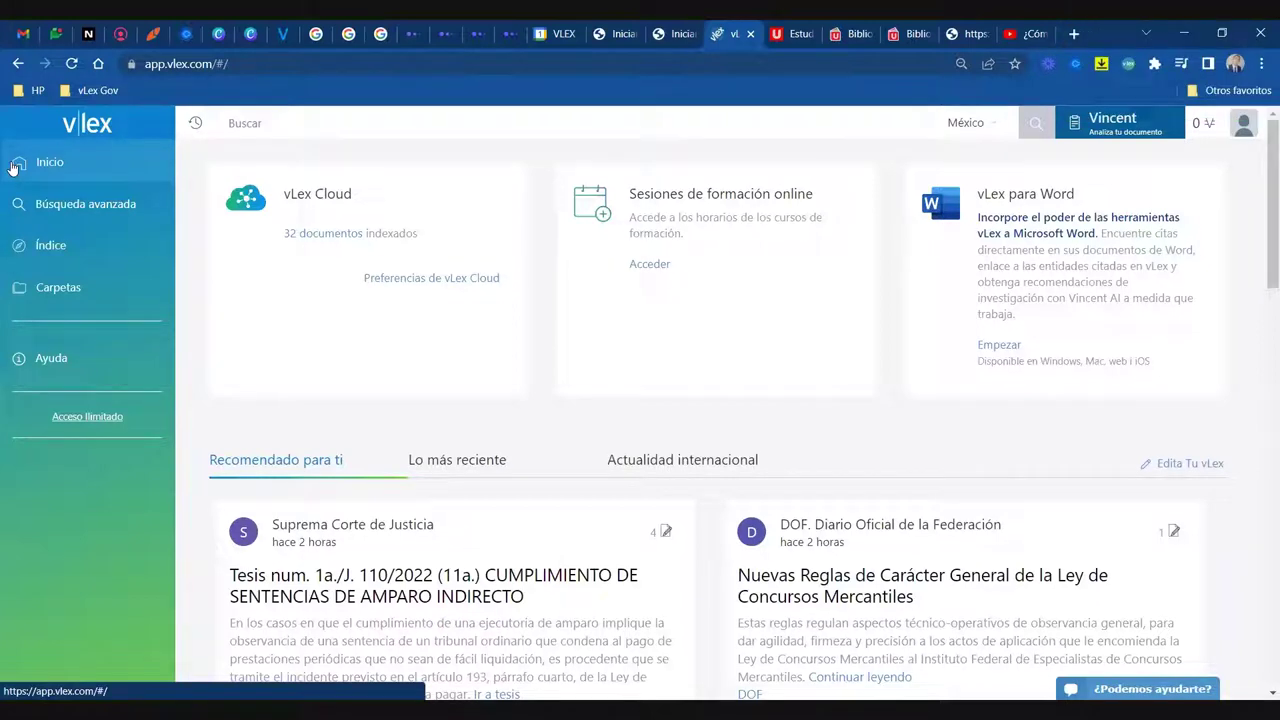
Search México's content for "libertad de expresion" using the popular search suggestion
left_click(299, 120)
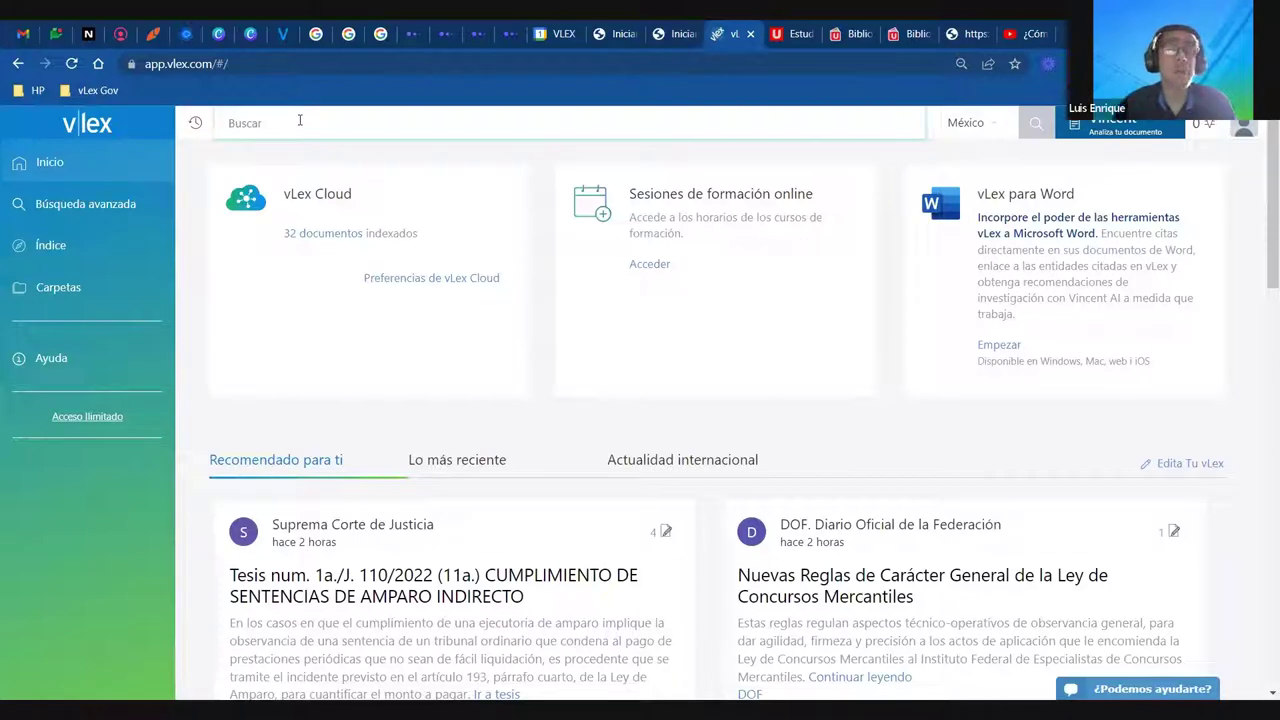
type("libertad de")
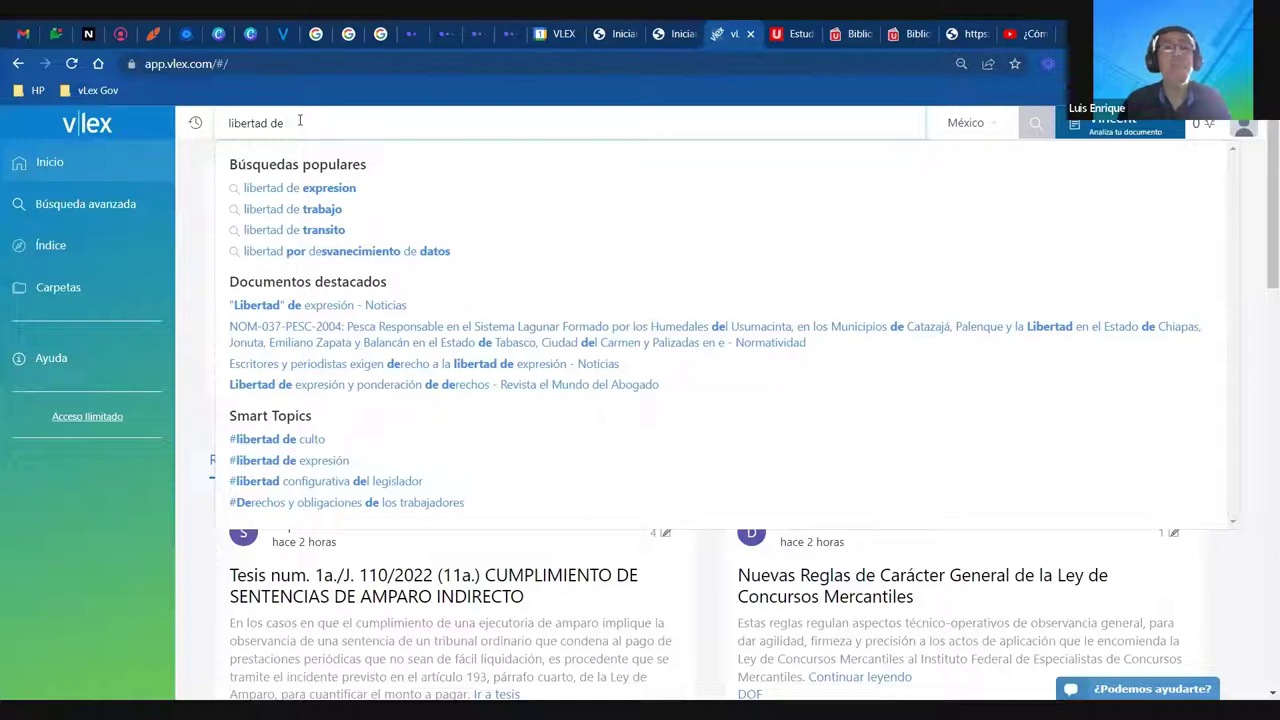
key("BackSpace")
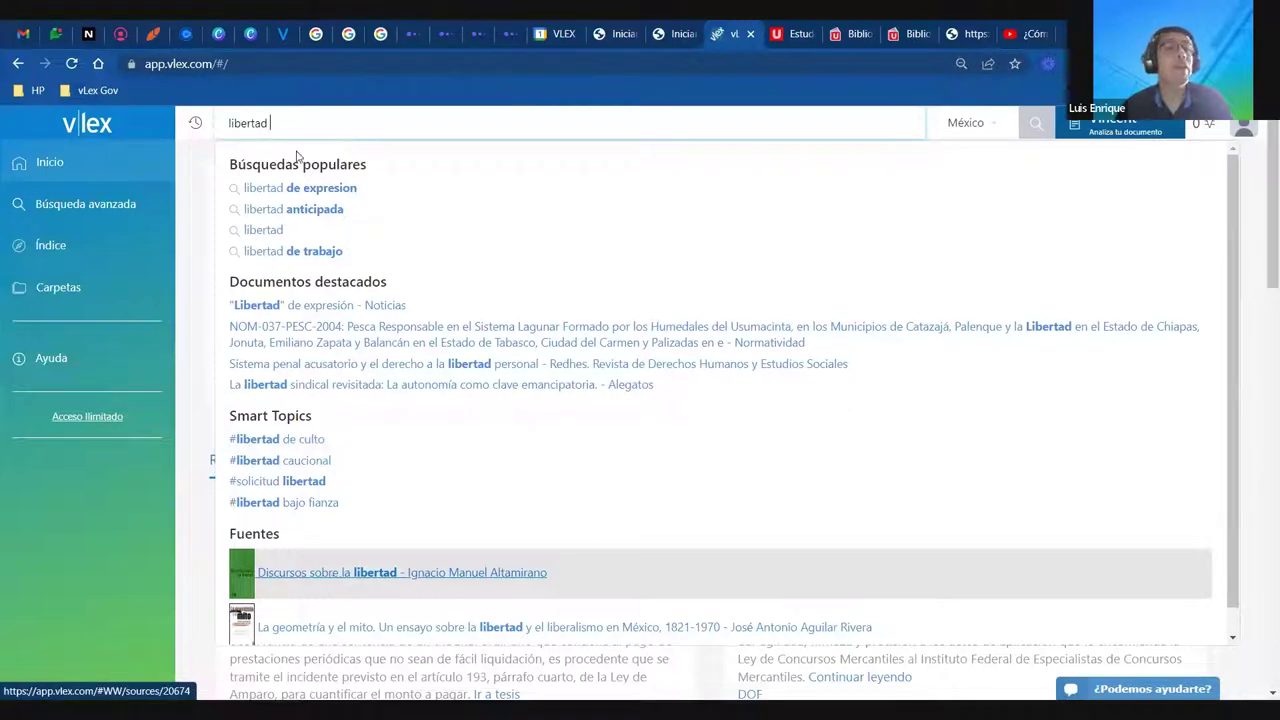
left_click(302, 188)
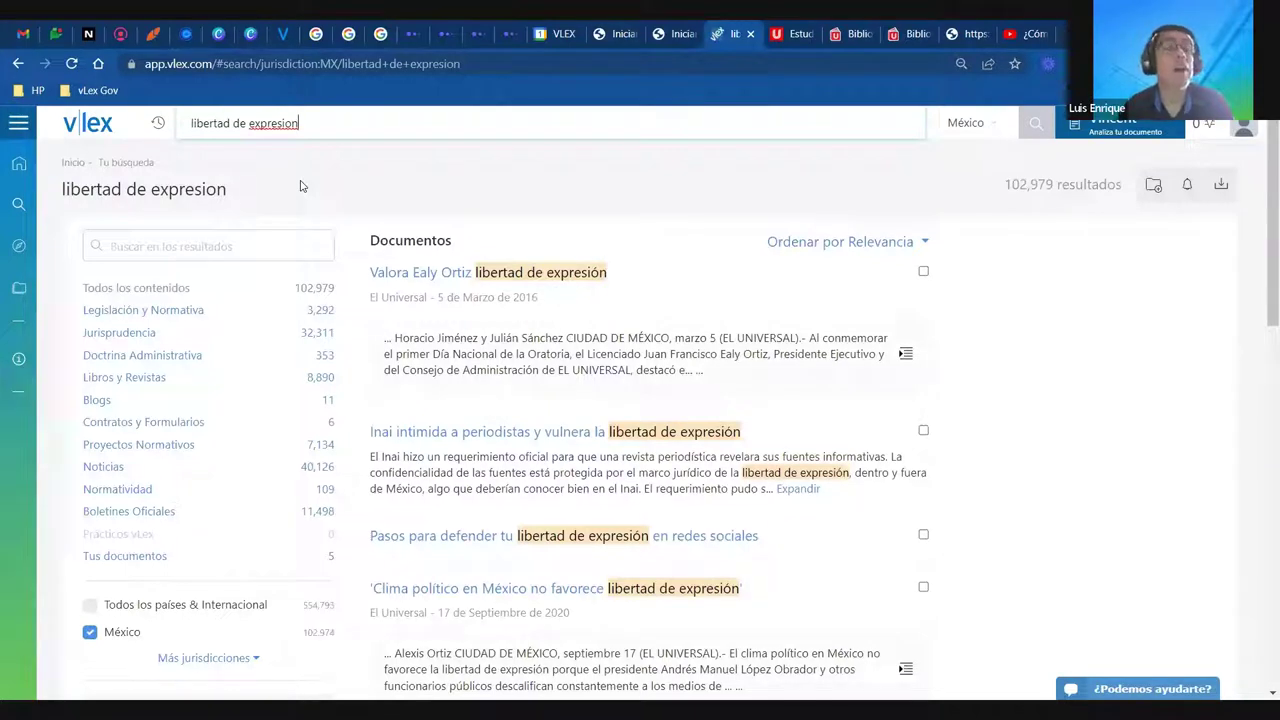
Switch the search results between the content types Proyectos Normativos and Noticias, ending on Contratos y Formularios
left_click(126, 488)
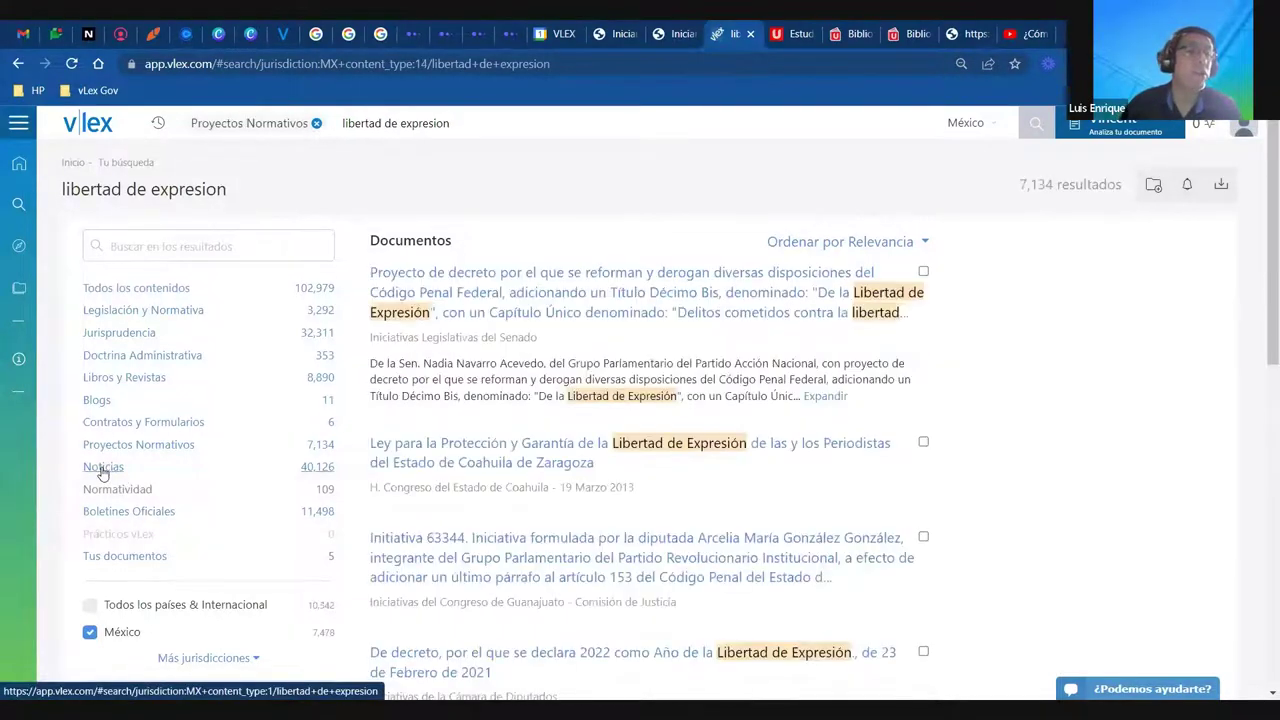
left_click(103, 466)
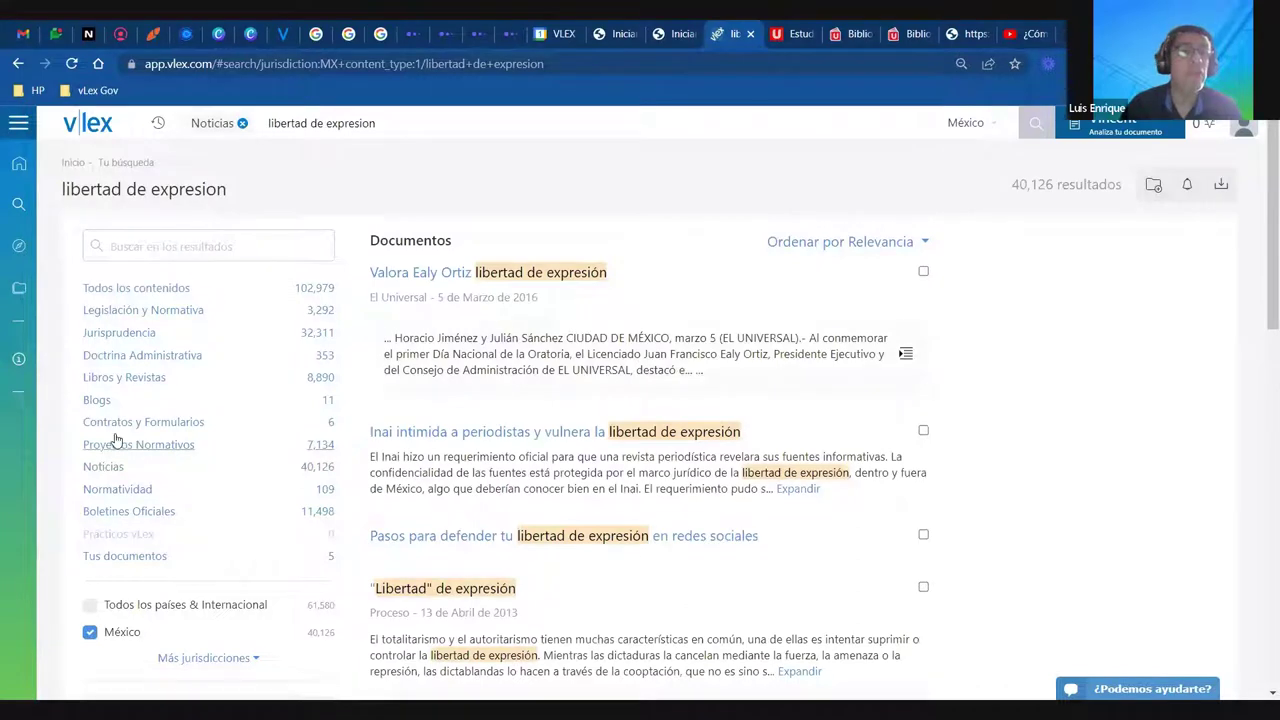
left_click(115, 441)
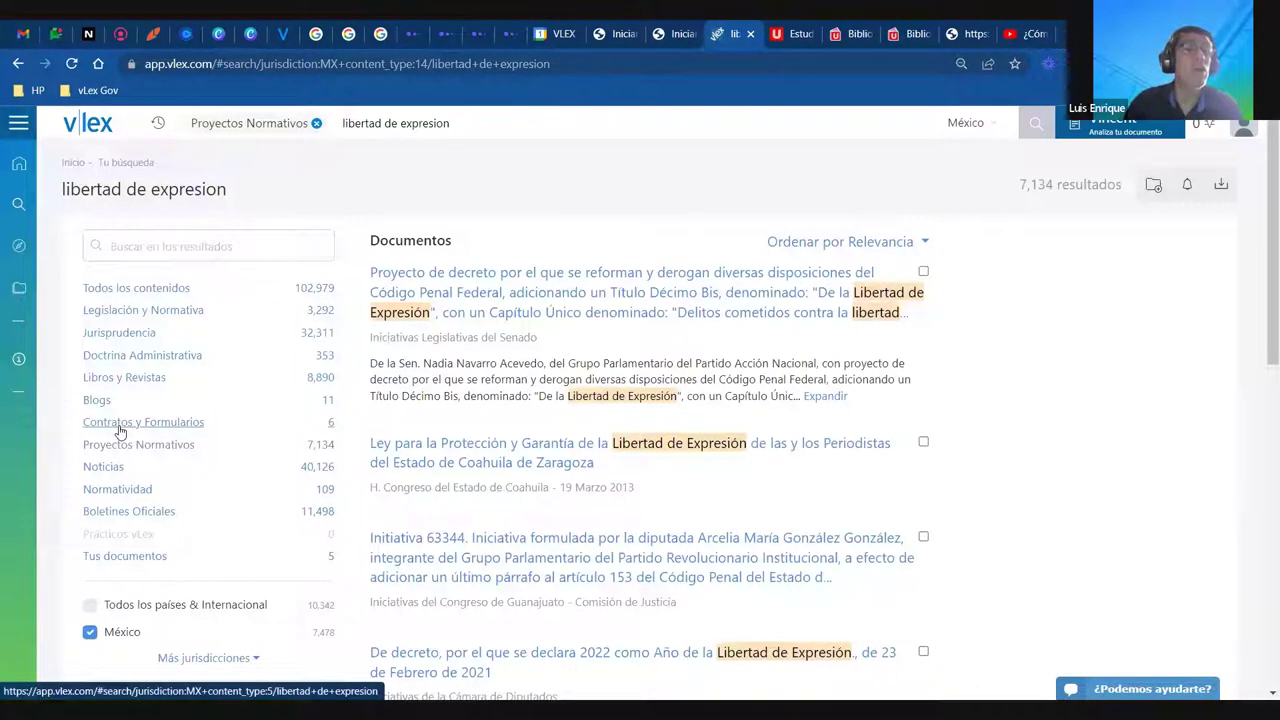
left_click(119, 428)
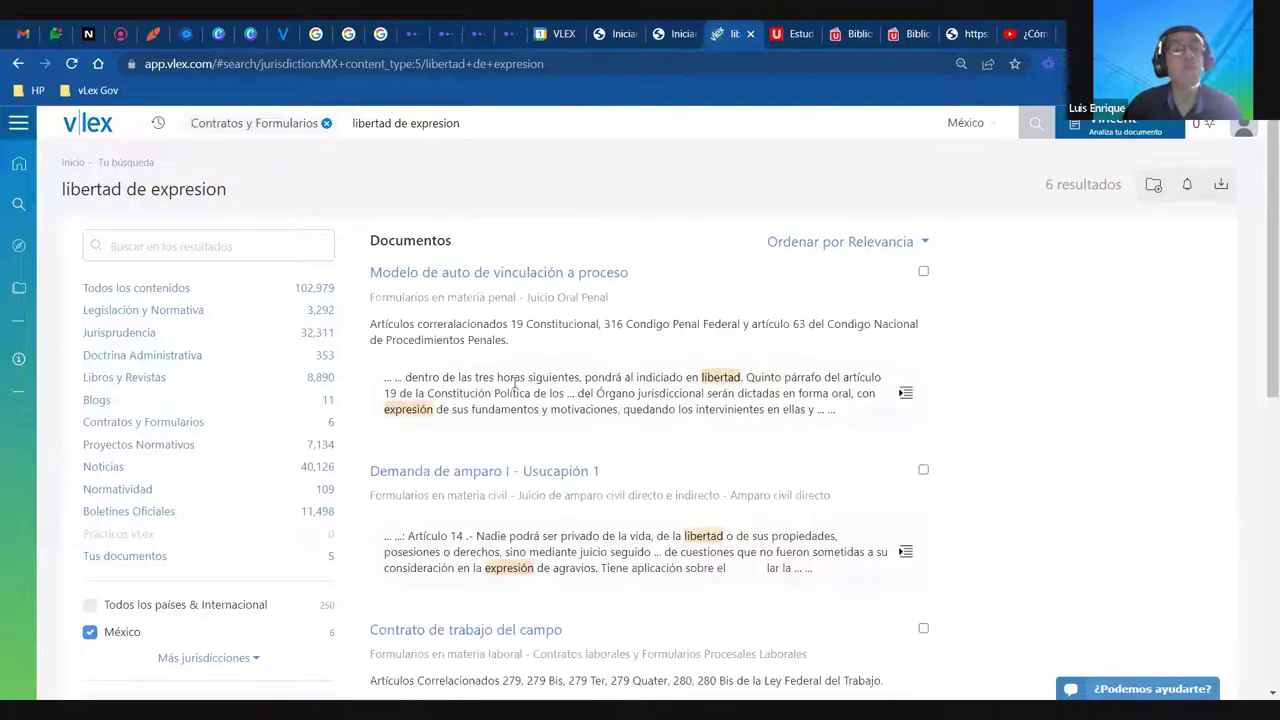
Open the form Modelo de auto de vinculación a proceso, look through its text and return to the start page
left_click(480, 273)
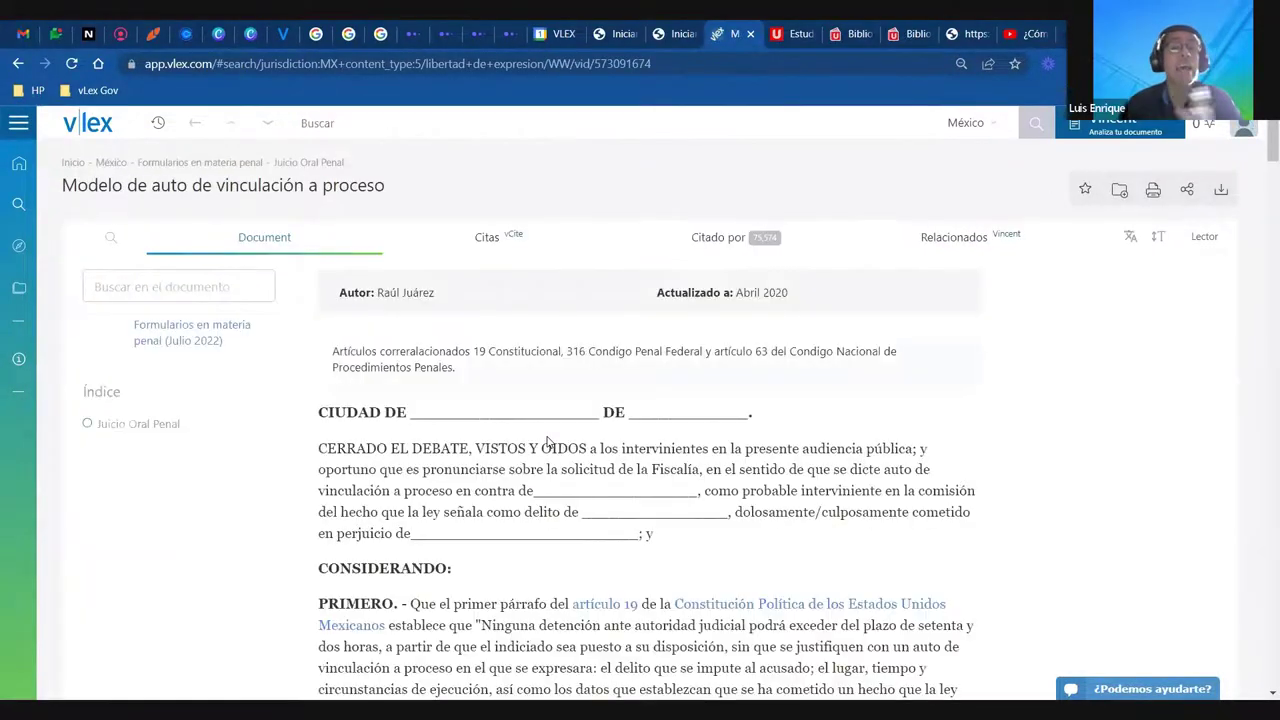
scroll(547, 443, "down", 10)
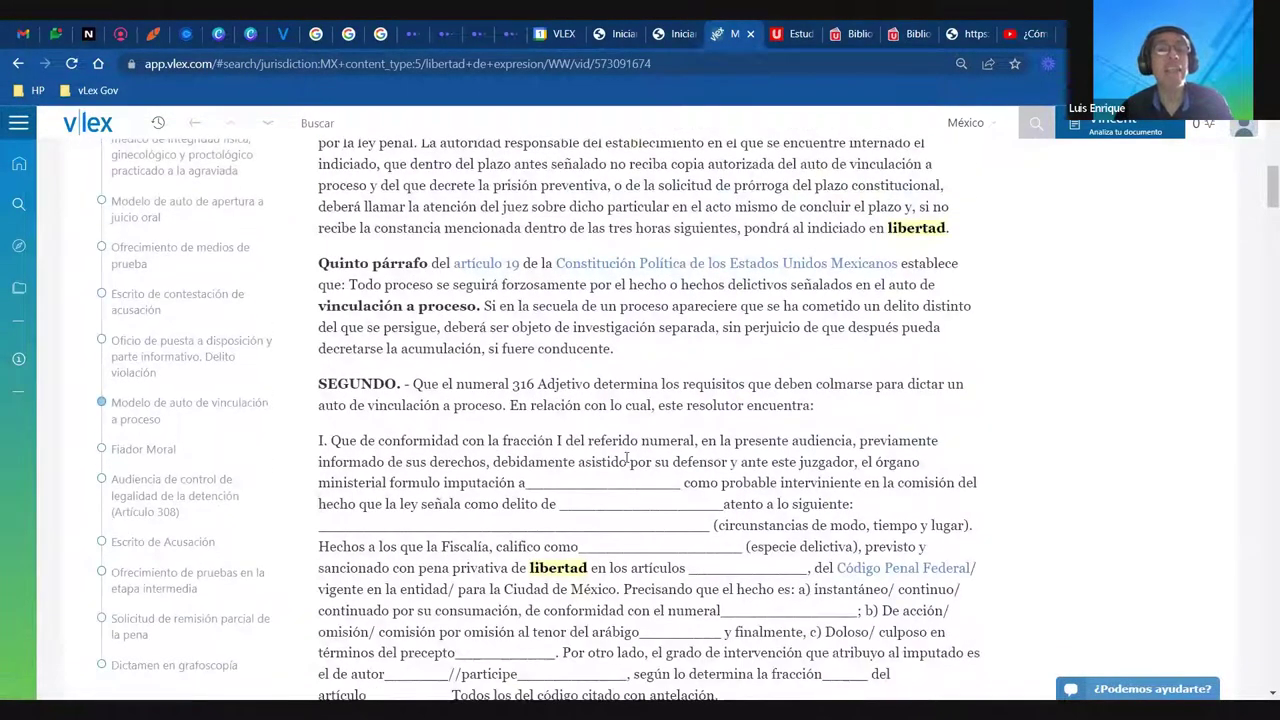
scroll(626, 459, "up", 5)
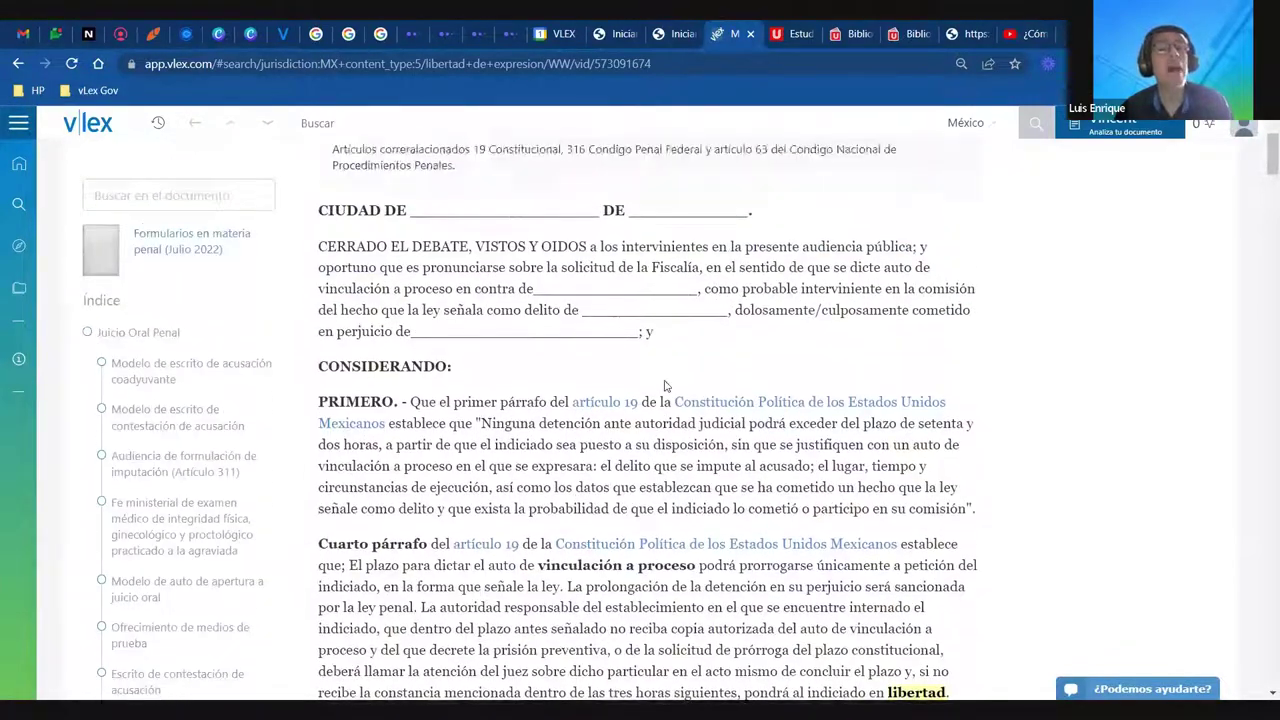
scroll(665, 386, "up", 2)
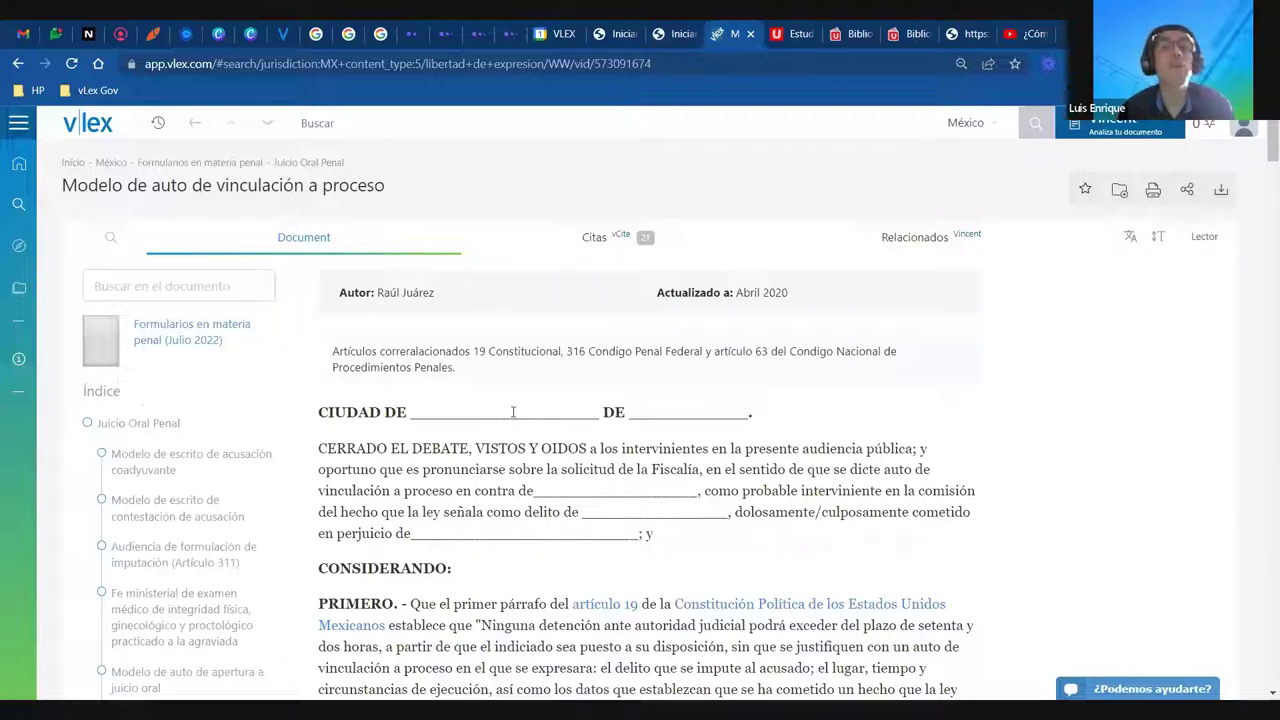
left_click(12, 170)
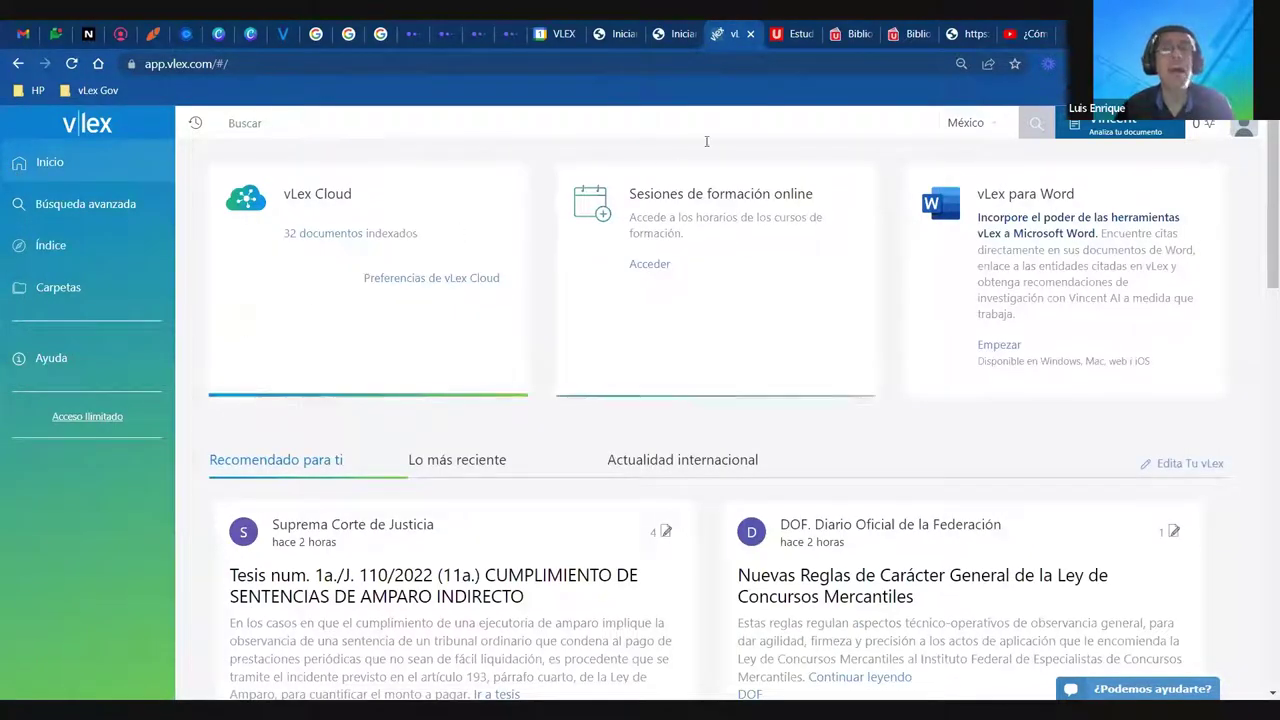
Switch to YouTube and play the tutorial ¿Cómo buscar en vLex? in full screen, pausing it near the end and exiting full screen
left_click(1015, 35)
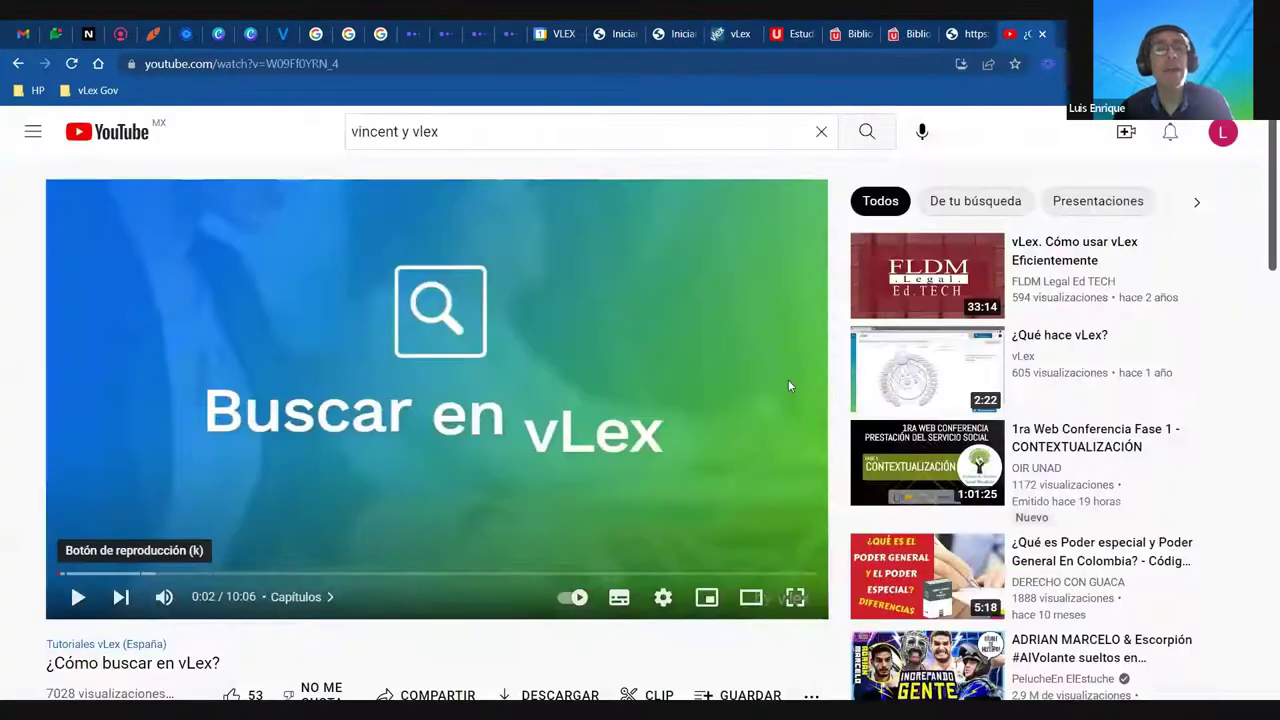
left_click(795, 598)
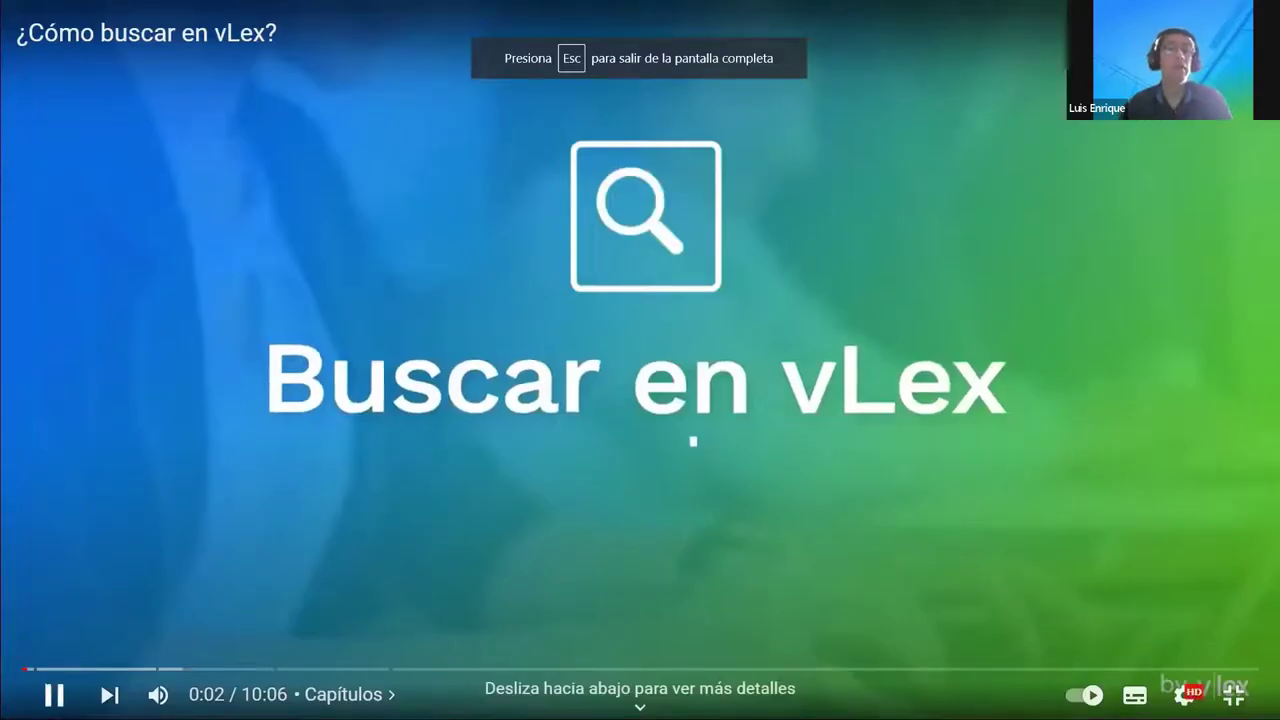
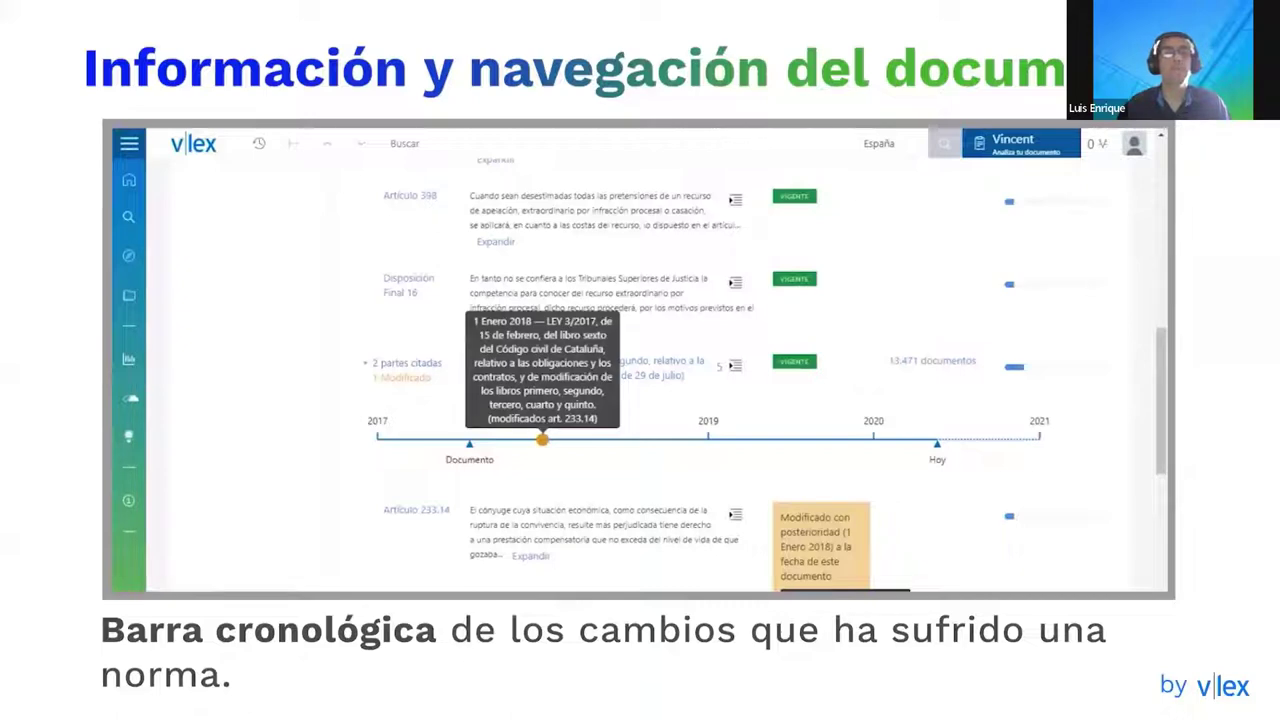
mouse_move(272, 625)
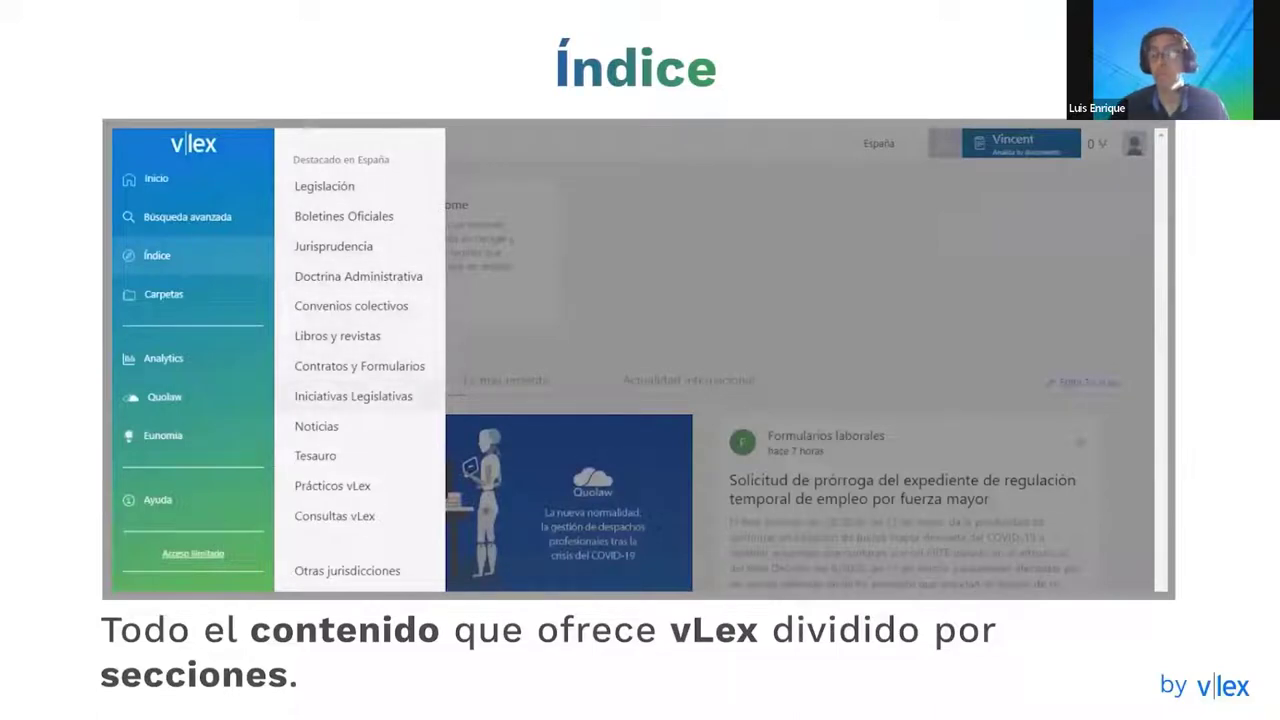
mouse_move(377, 480)
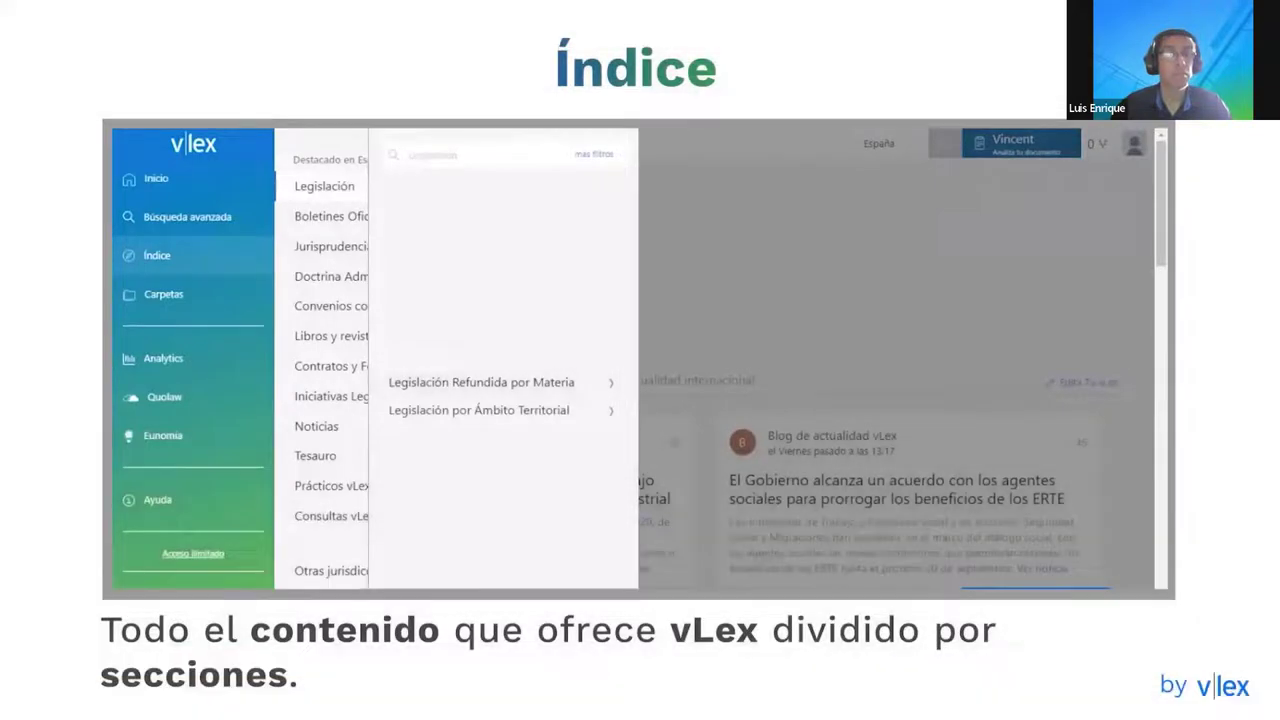
mouse_move(54, 699)
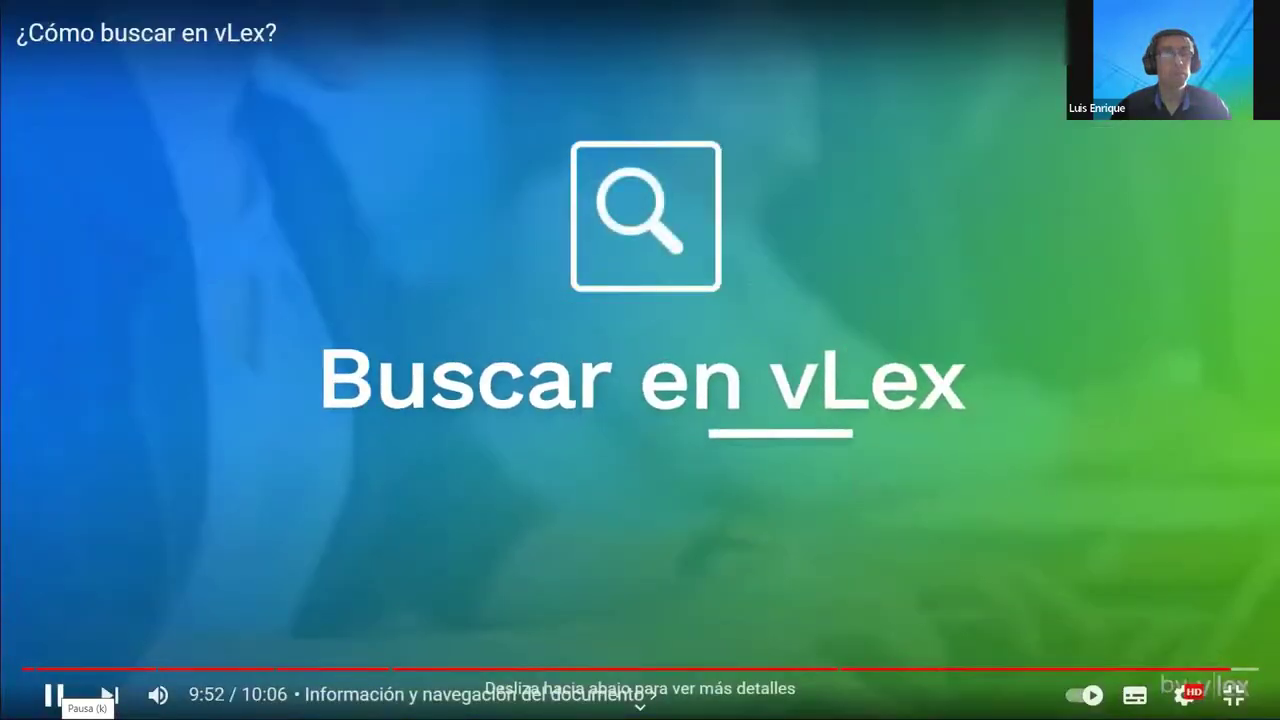
left_click(54, 695)
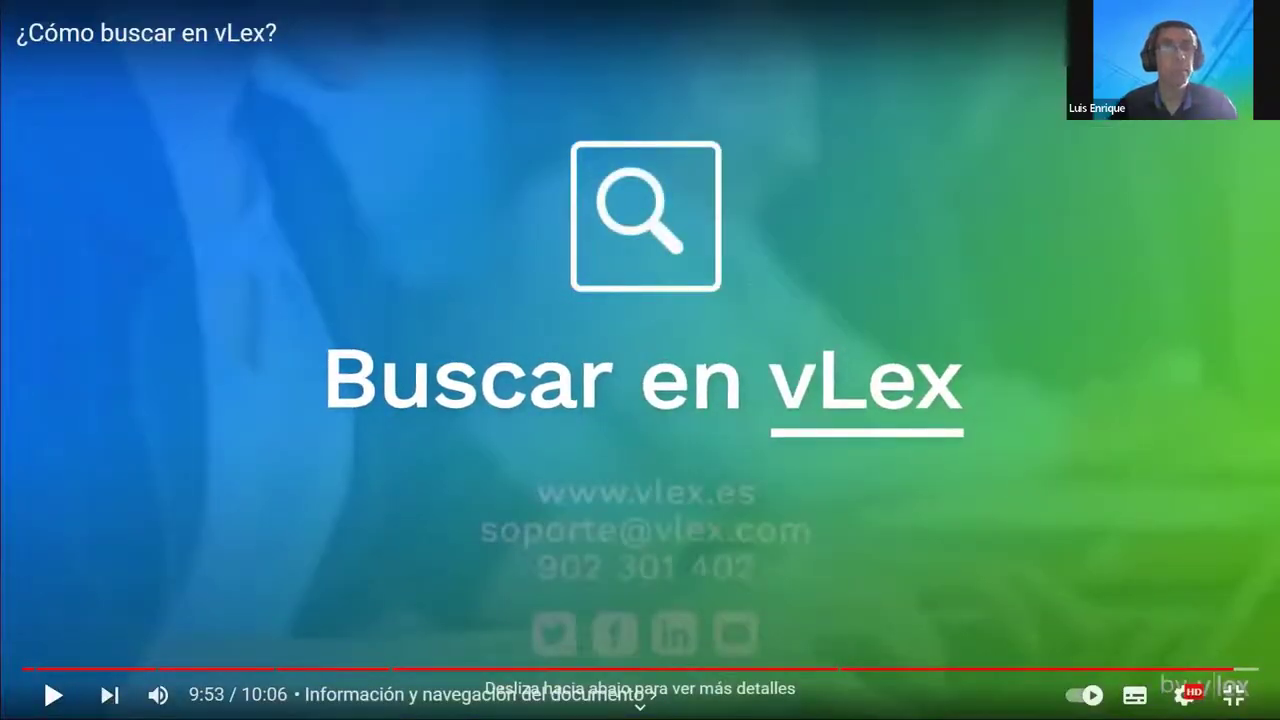
key("Escape")
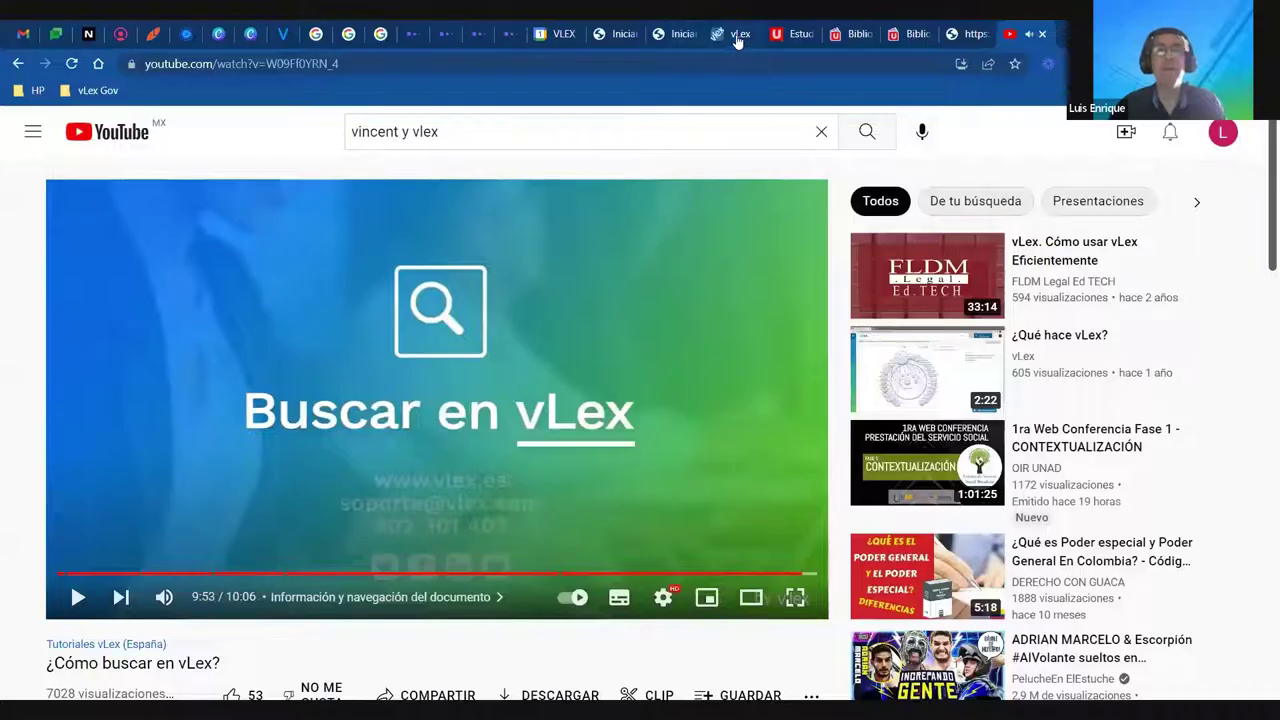
Switch back to vLex's start page and search México's content for "lft"
left_click(734, 38)
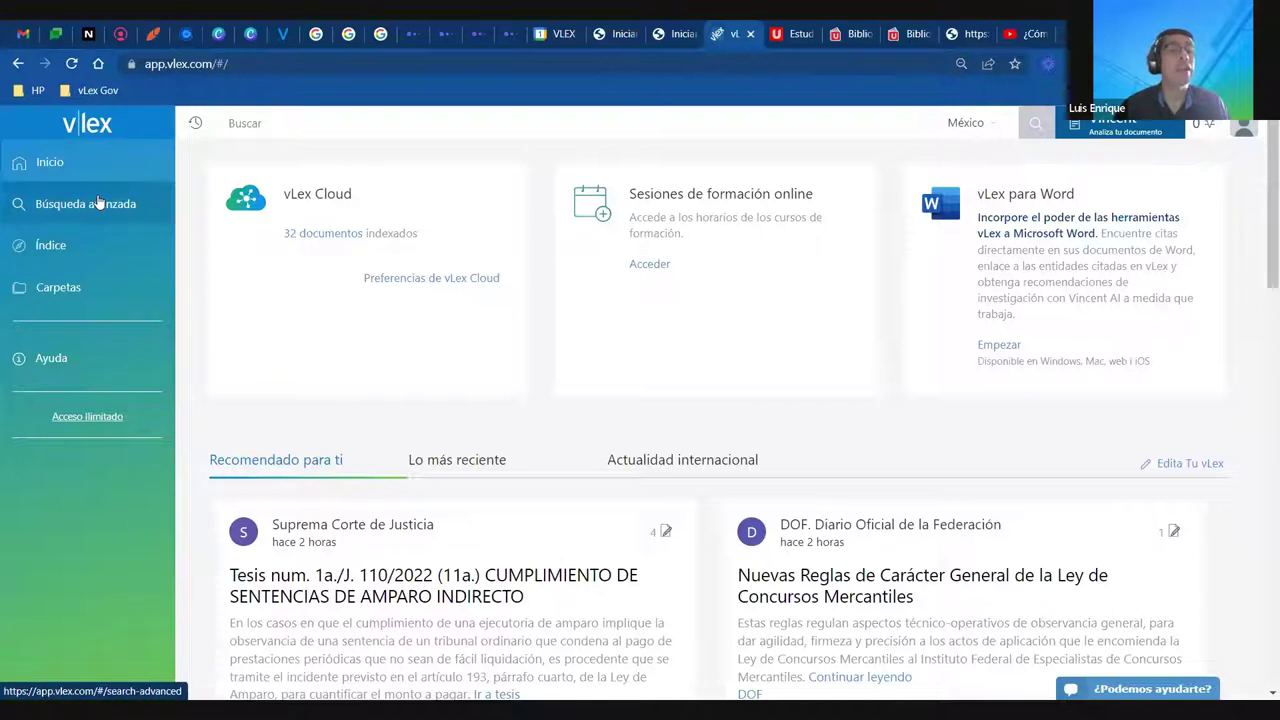
left_click(77, 163)
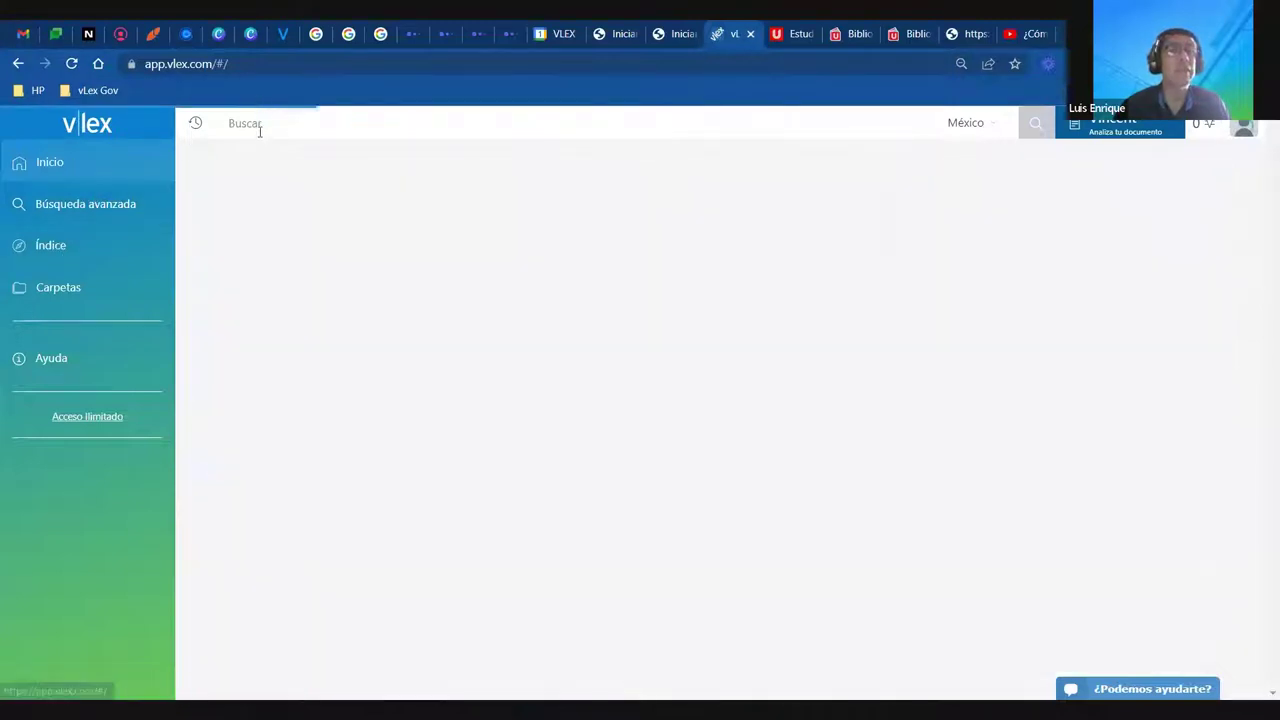
left_click(259, 126)
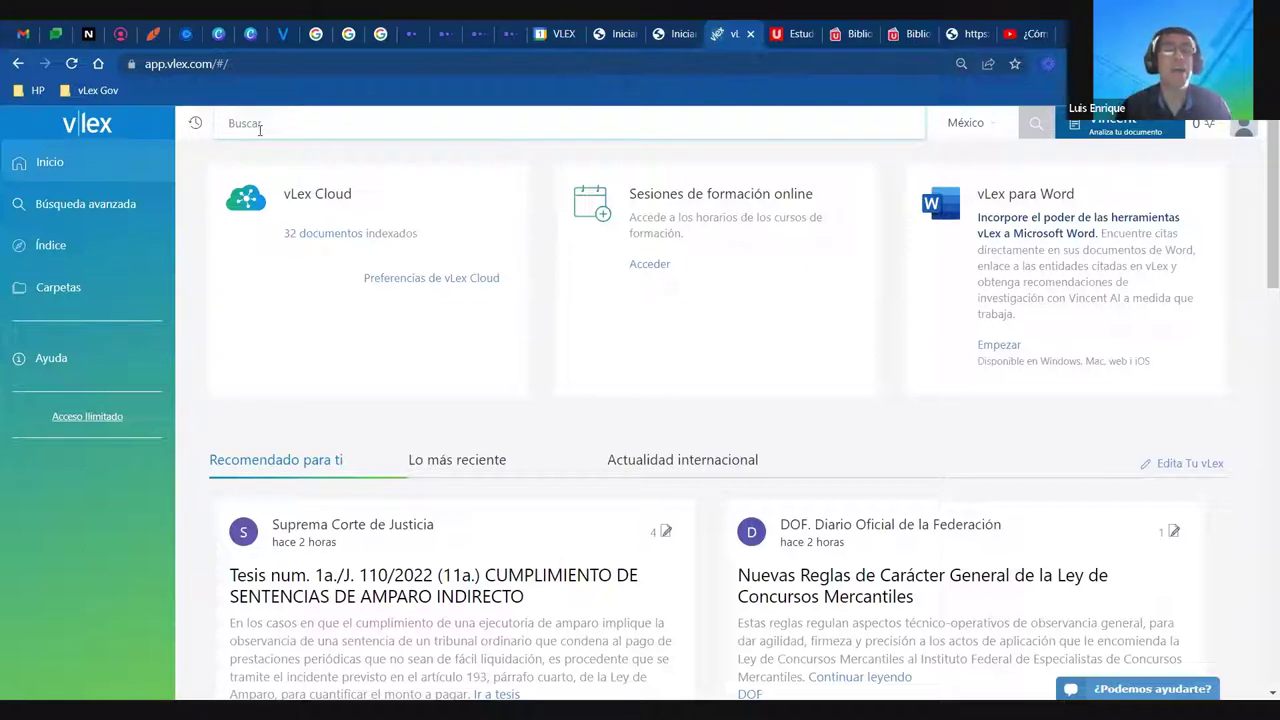
type("lft")
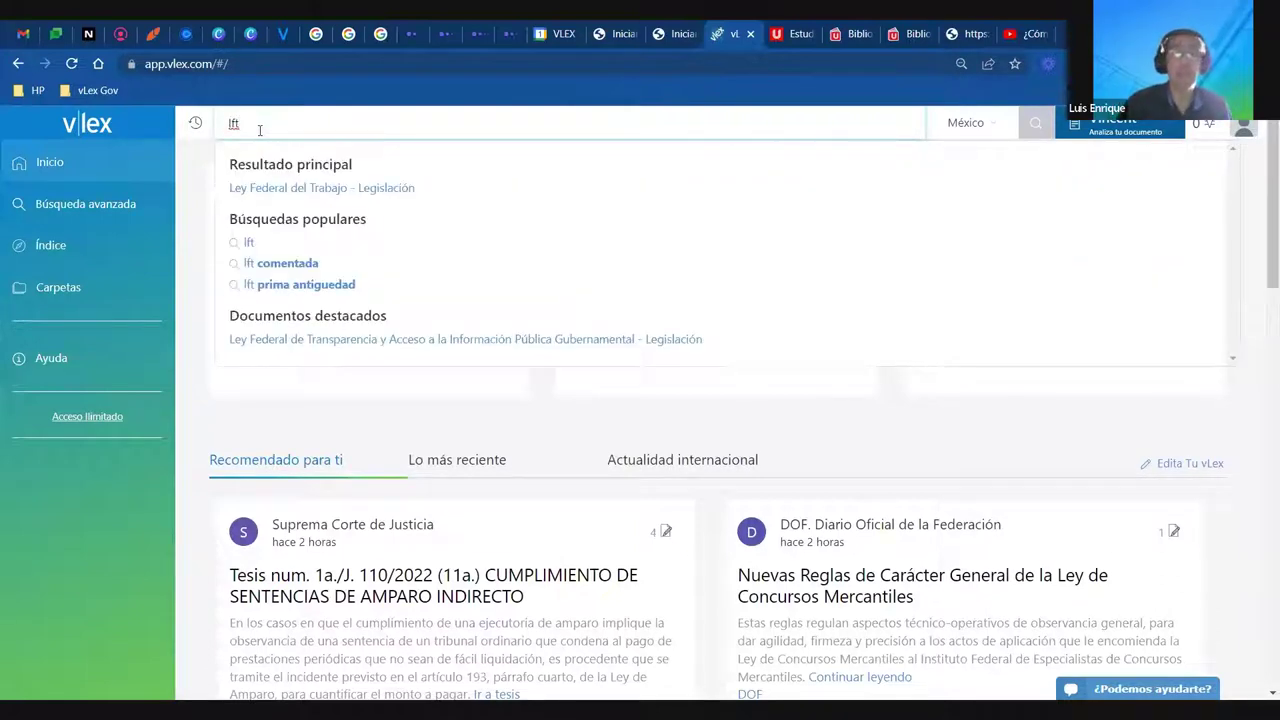
key("Return")
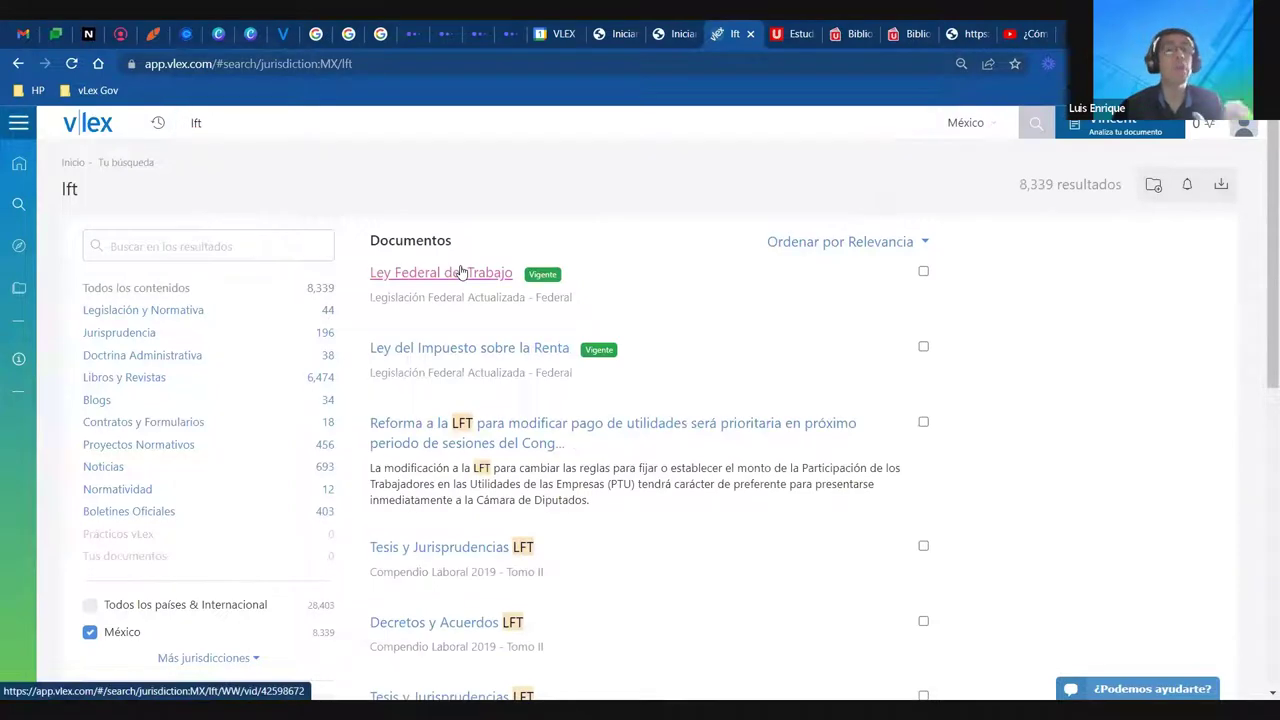
Open the Ley Federal del Trabajo and examine its list of versions, with their validity dates and reform decrees
left_click(461, 272)
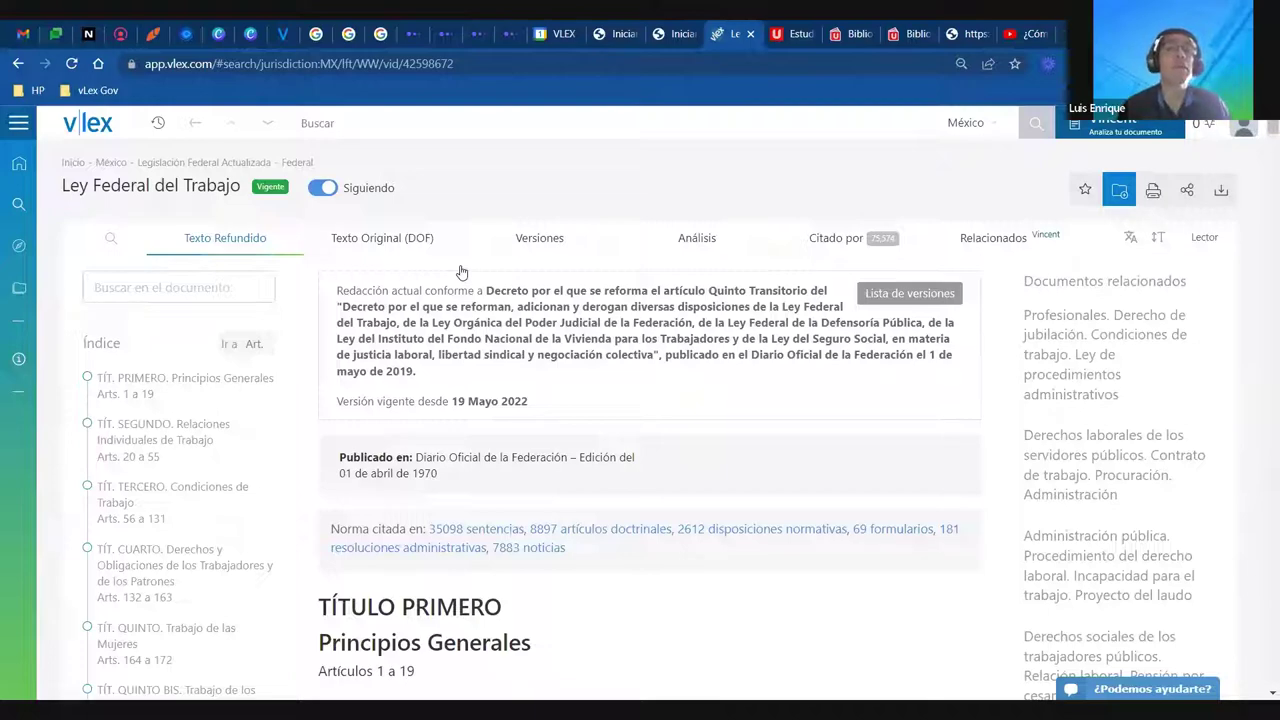
left_click(530, 244)
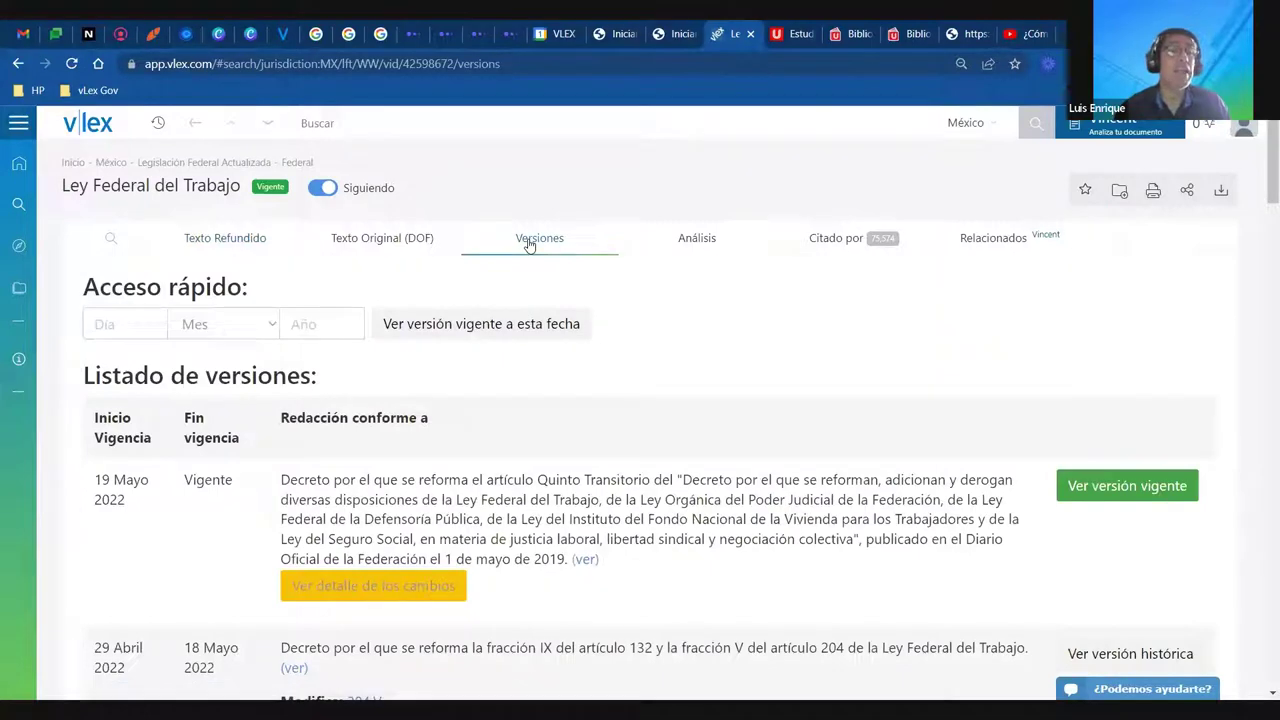
scroll(240, 466, "down", 2)
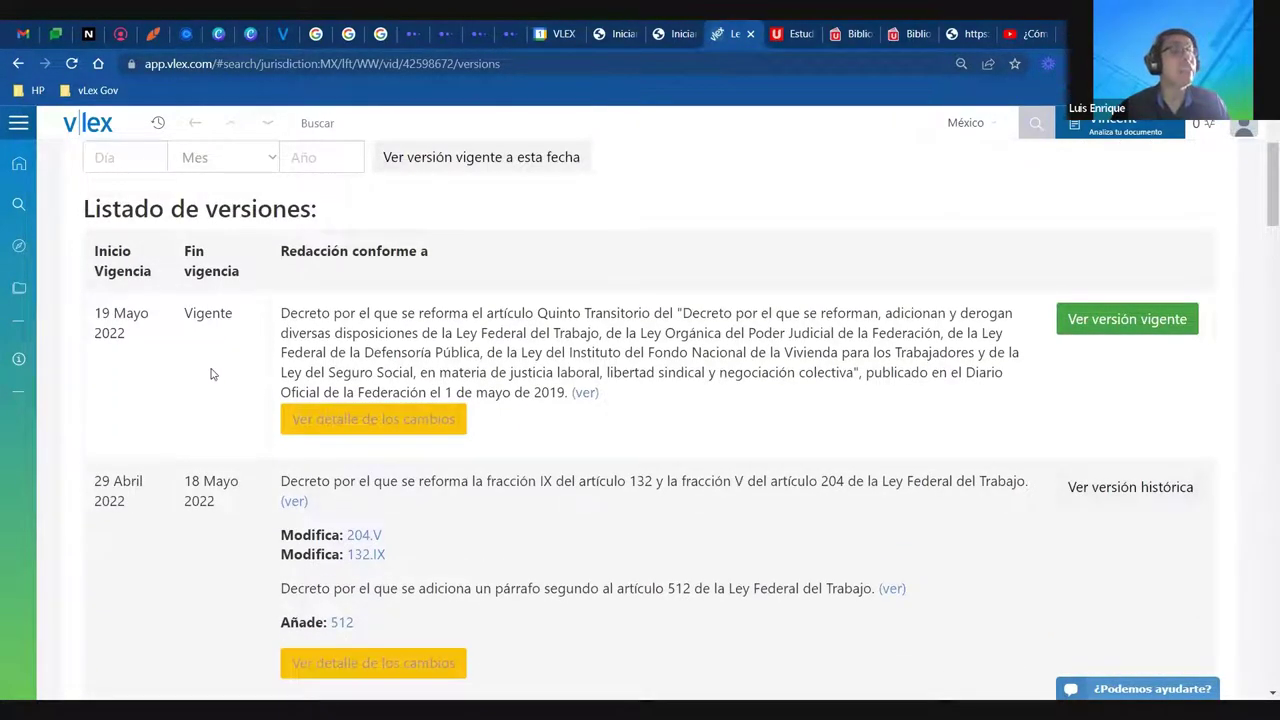
scroll(214, 374, "down", 2)
scroll(214, 374, "down", 4)
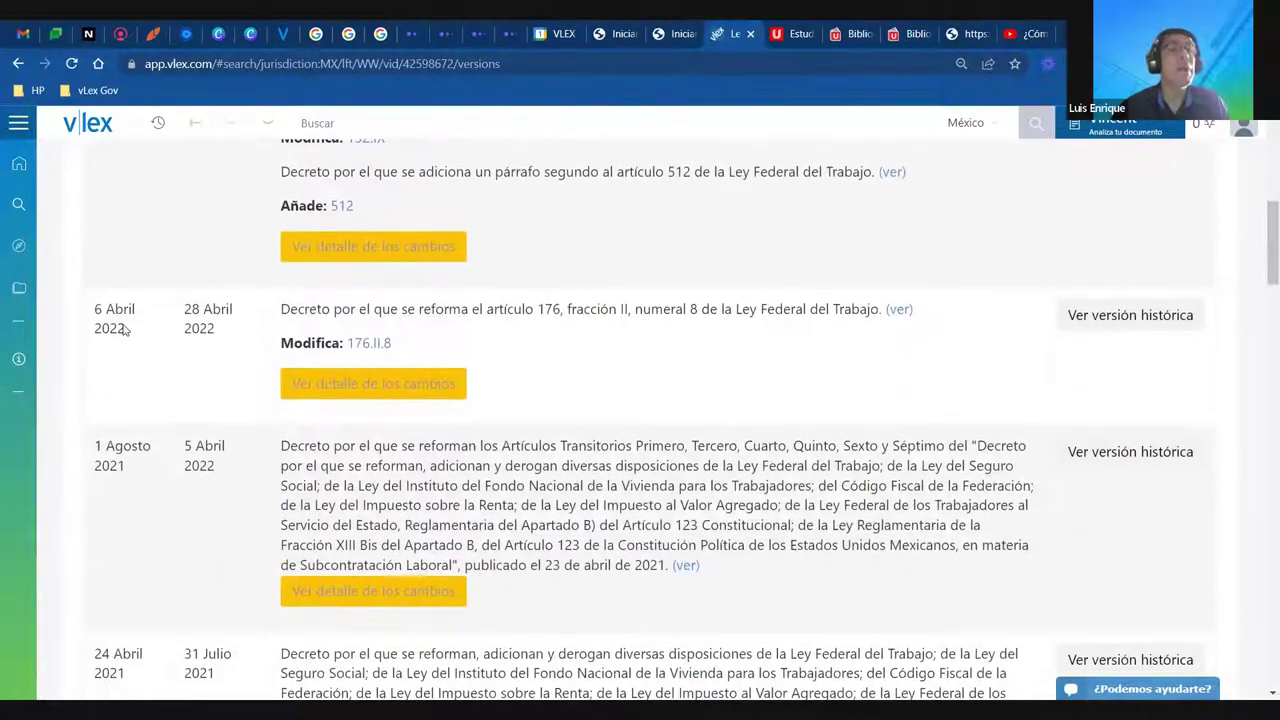
scroll(160, 360, "up", 4)
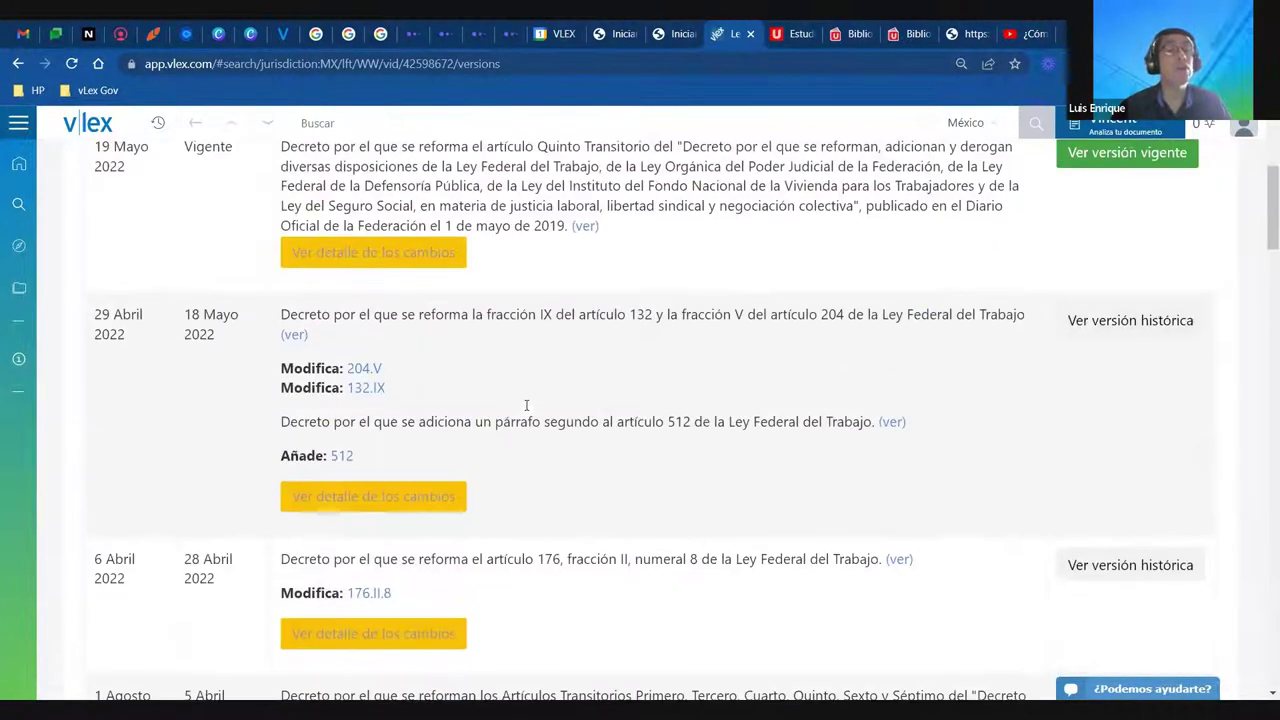
scroll(520, 407, "down", 10)
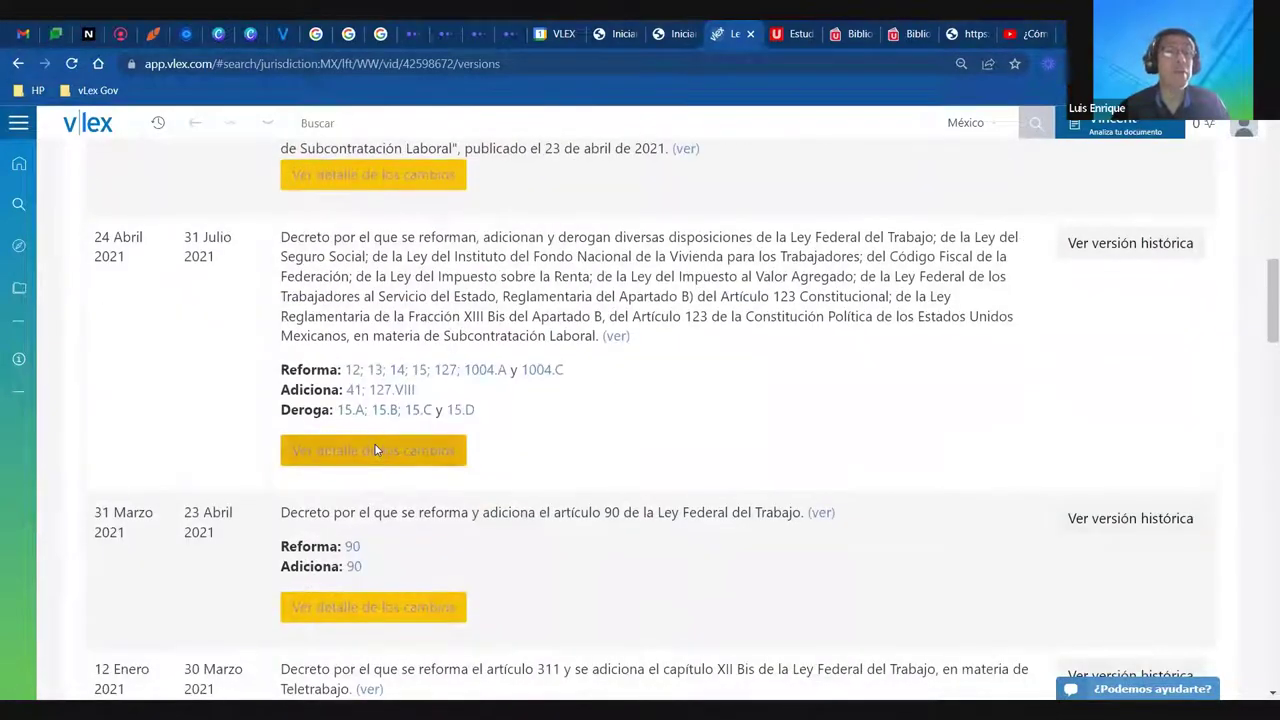
Open the change details of the 24 Abril 2021 version, compare Artículo 15's previous and amended wording, and close them
left_click(374, 450)
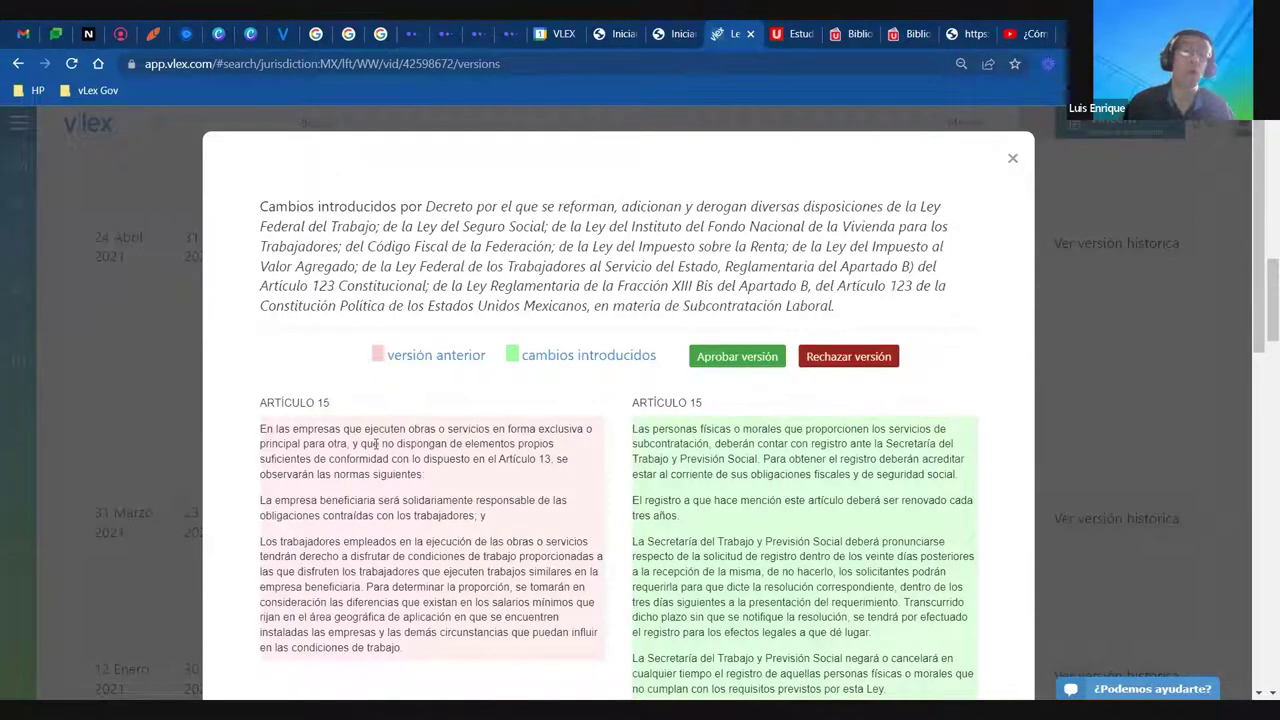
scroll(376, 443, "down", 10)
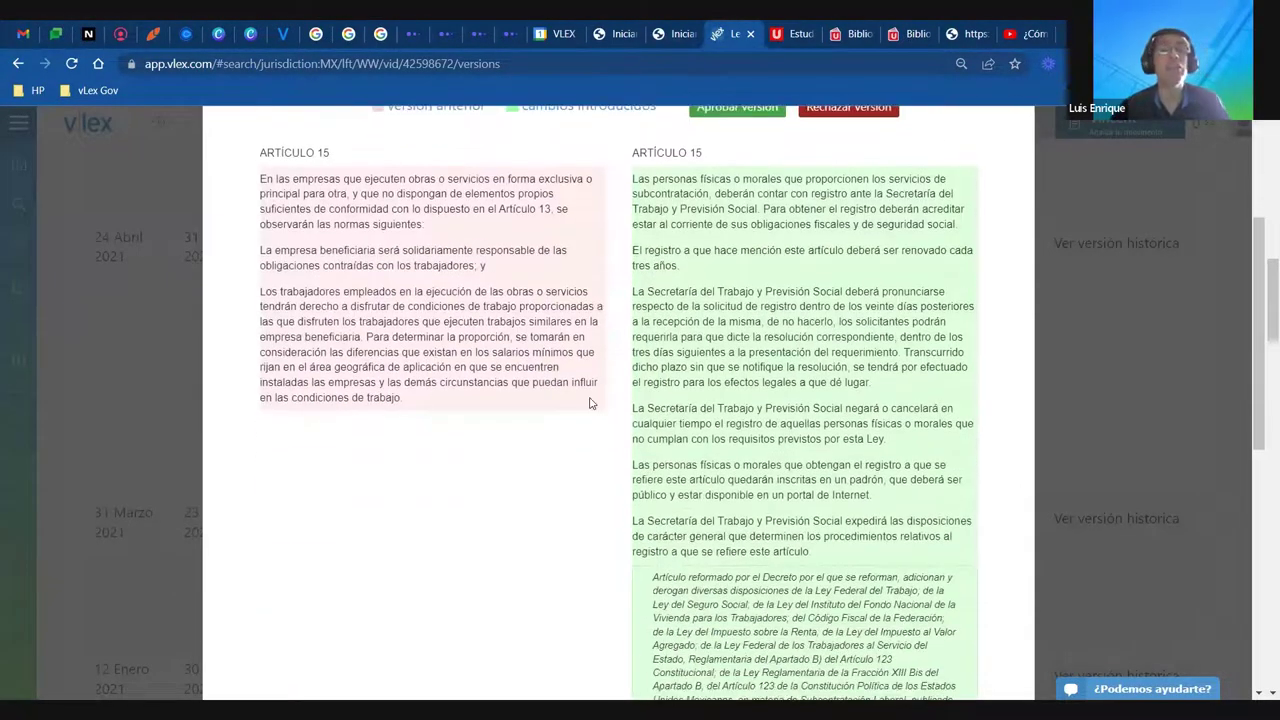
scroll(420, 394, "up", 10)
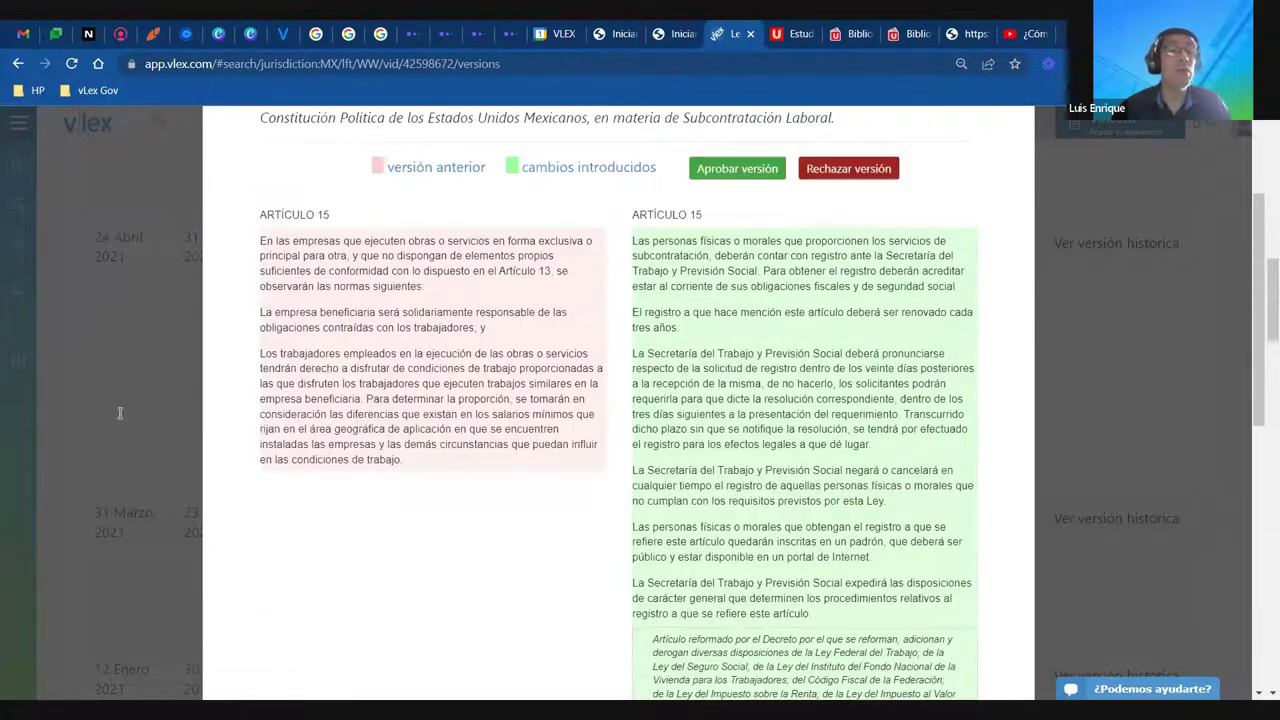
key("Escape")
Open the change details of the 3 Julio 2019 version, compare the struck-out and added text of its articles, and close them
scroll(340, 463, "down", 4)
left_click(368, 396)
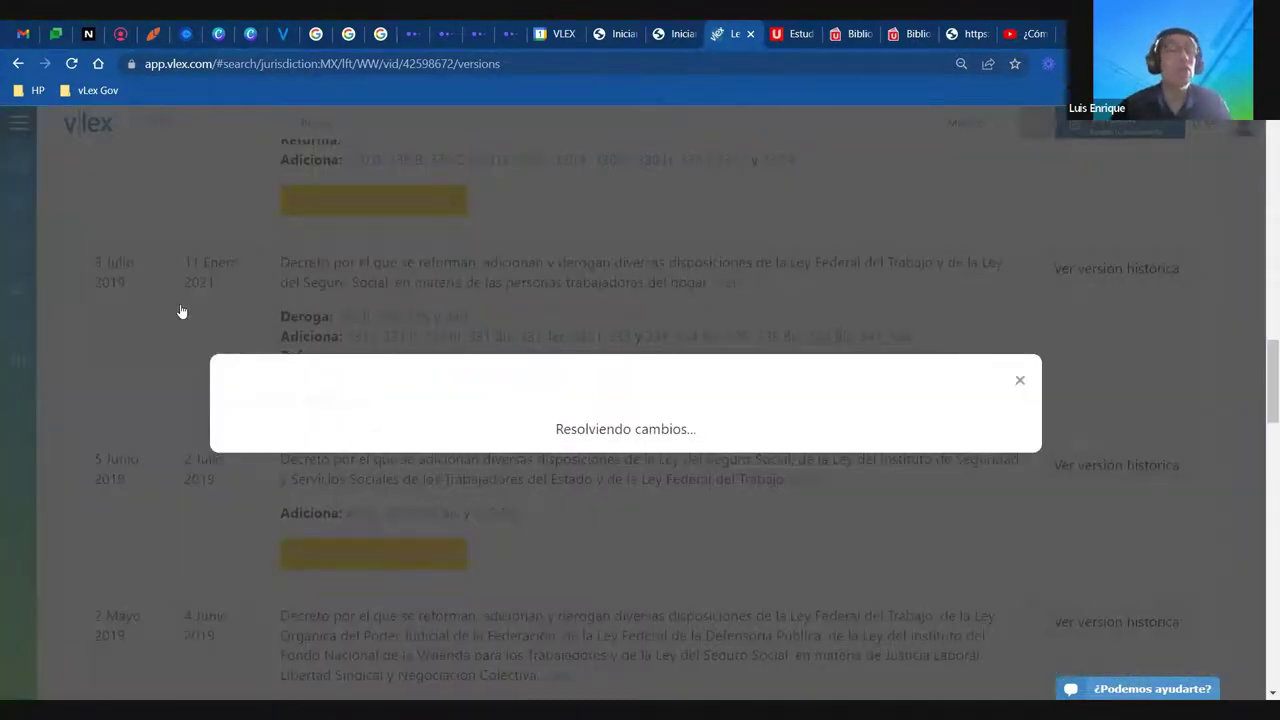
scroll(303, 340, "down", 5)
scroll(305, 345, "up", 3)
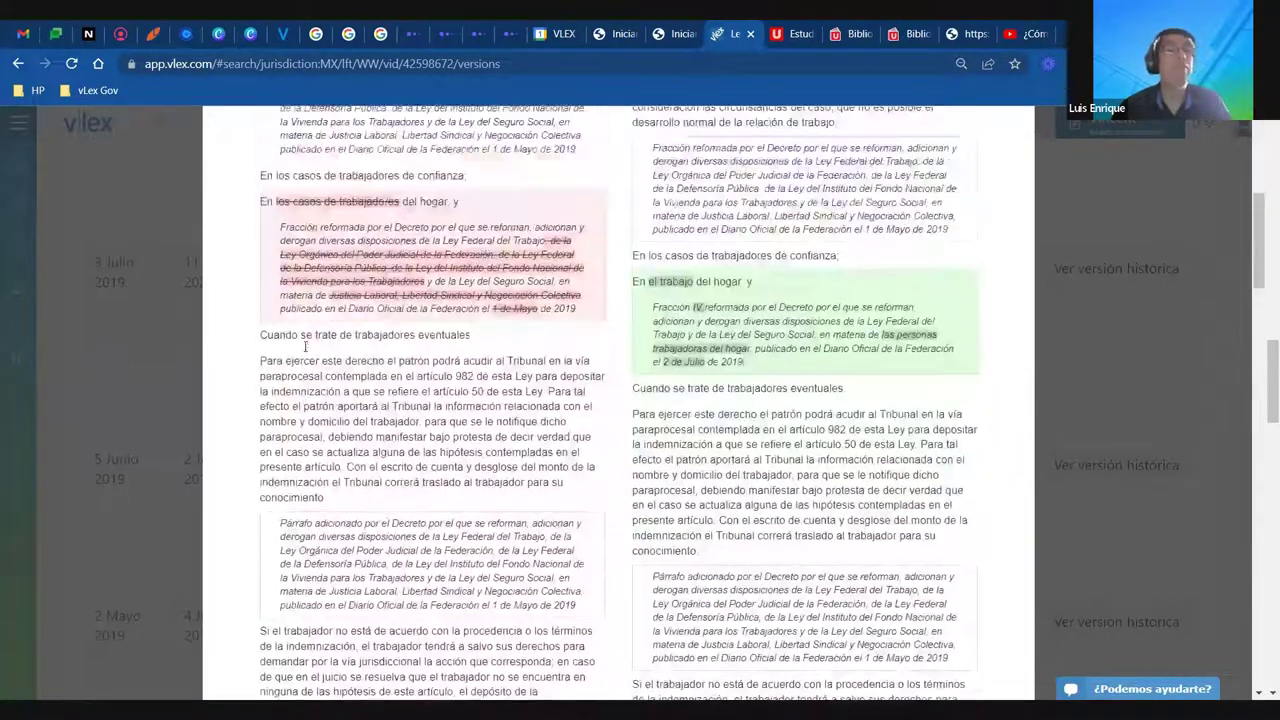
left_click_drag(306, 387, 430, 441)
left_click(920, 395)
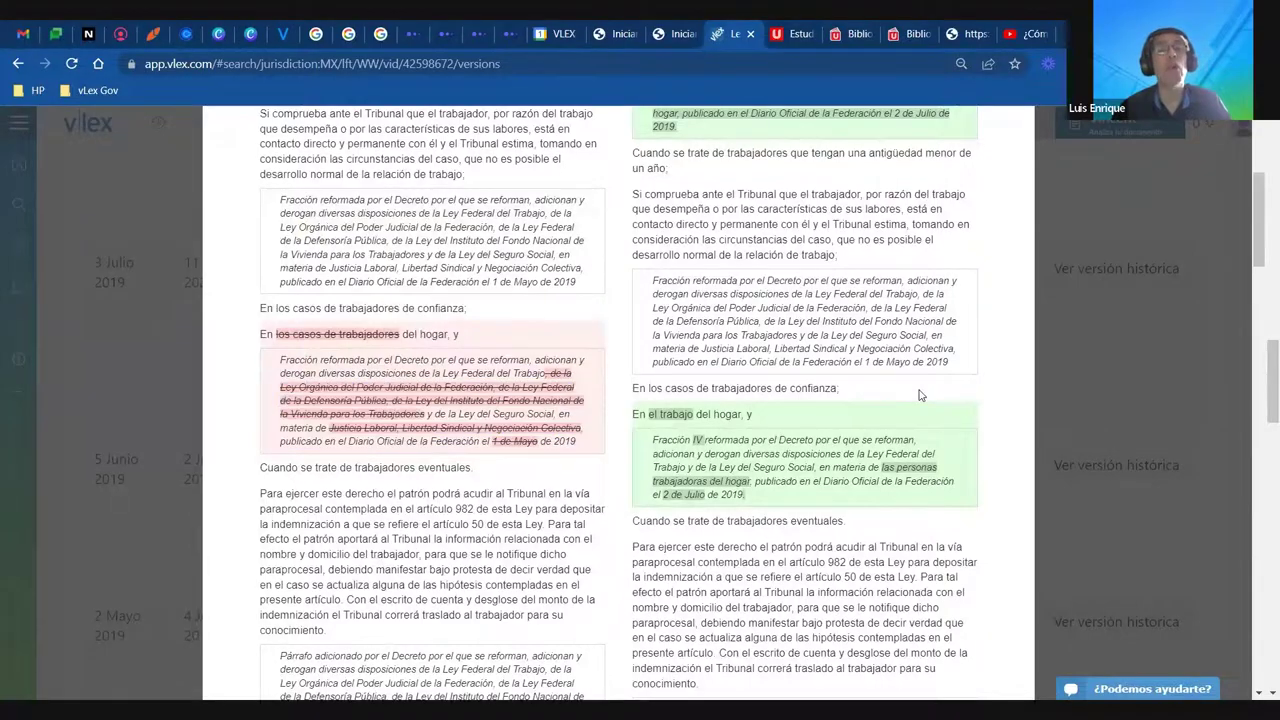
scroll(918, 410, "down", 10)
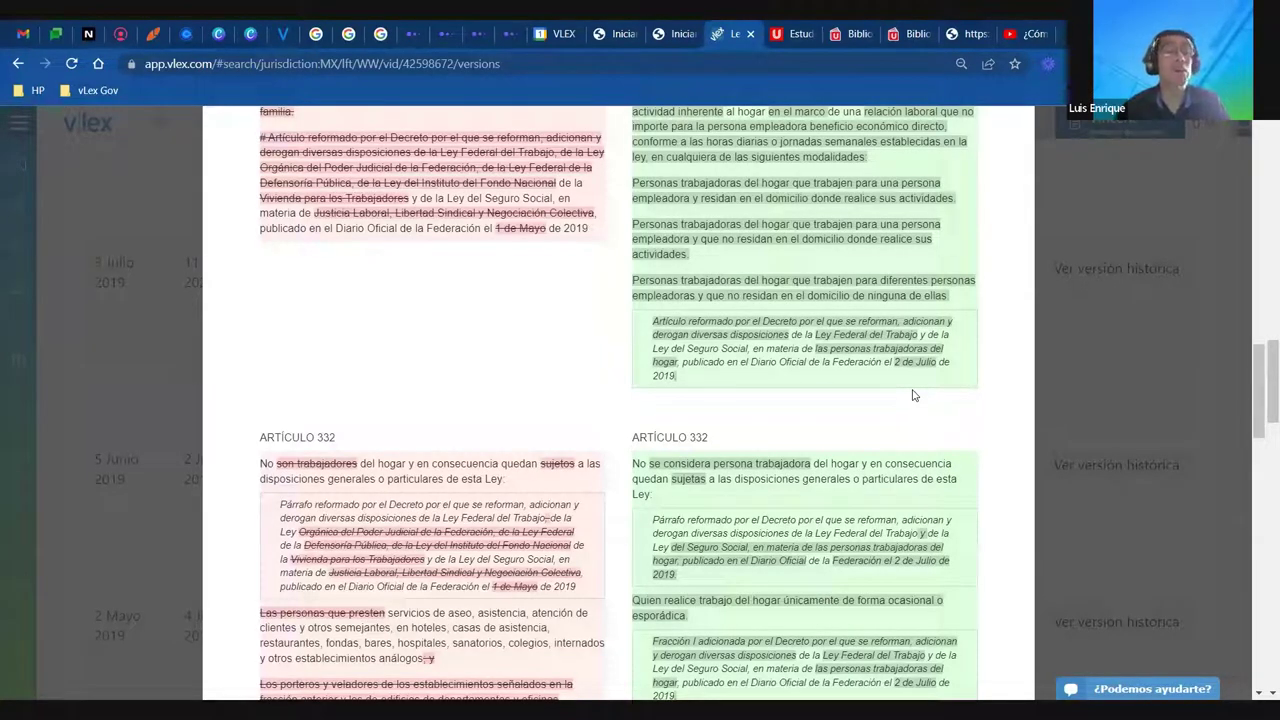
left_click(61, 376)
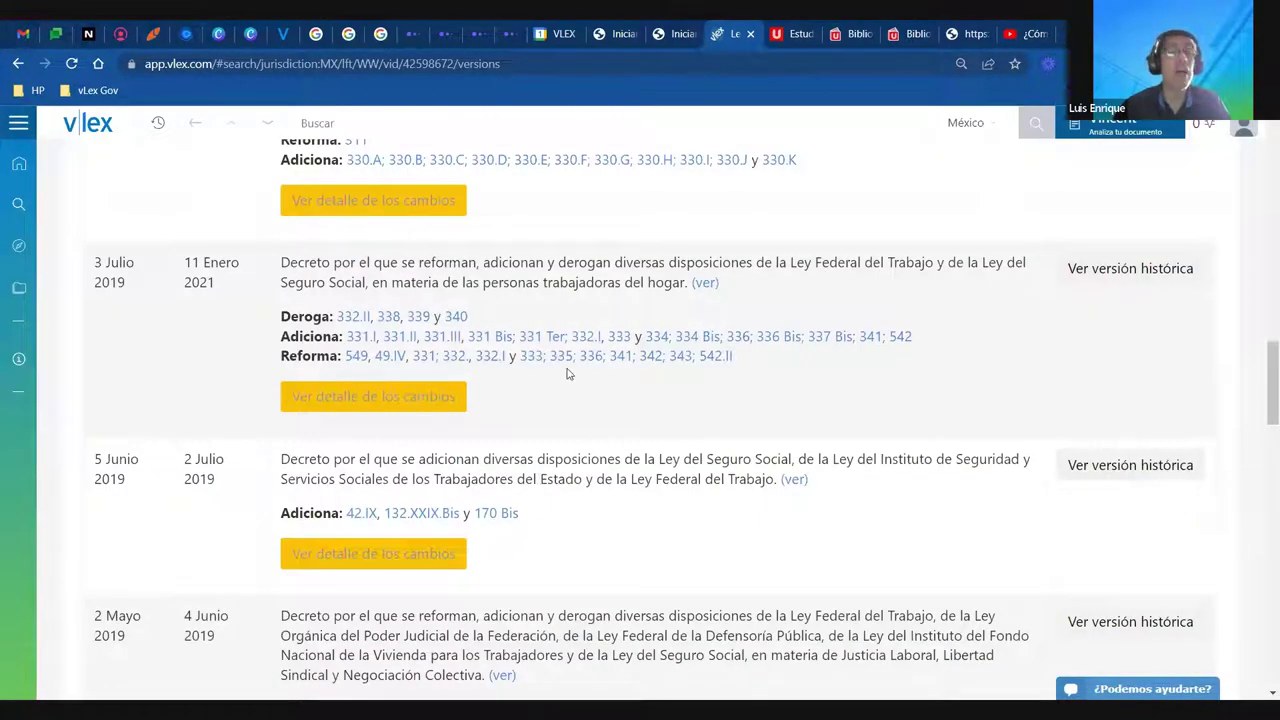
Open the historical version in force from 5 Junio 2019, check its validity period, and return to the list of versions
scroll(566, 379, "down", 2)
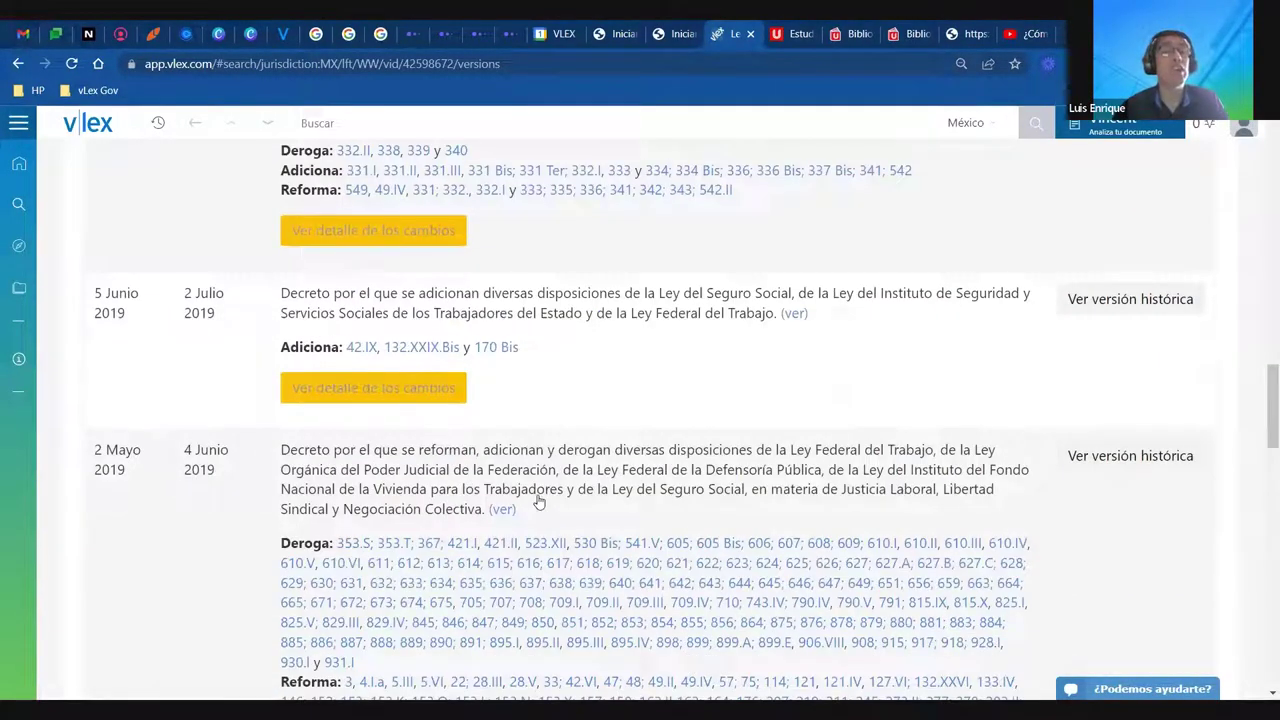
scroll(533, 455, "down", 2)
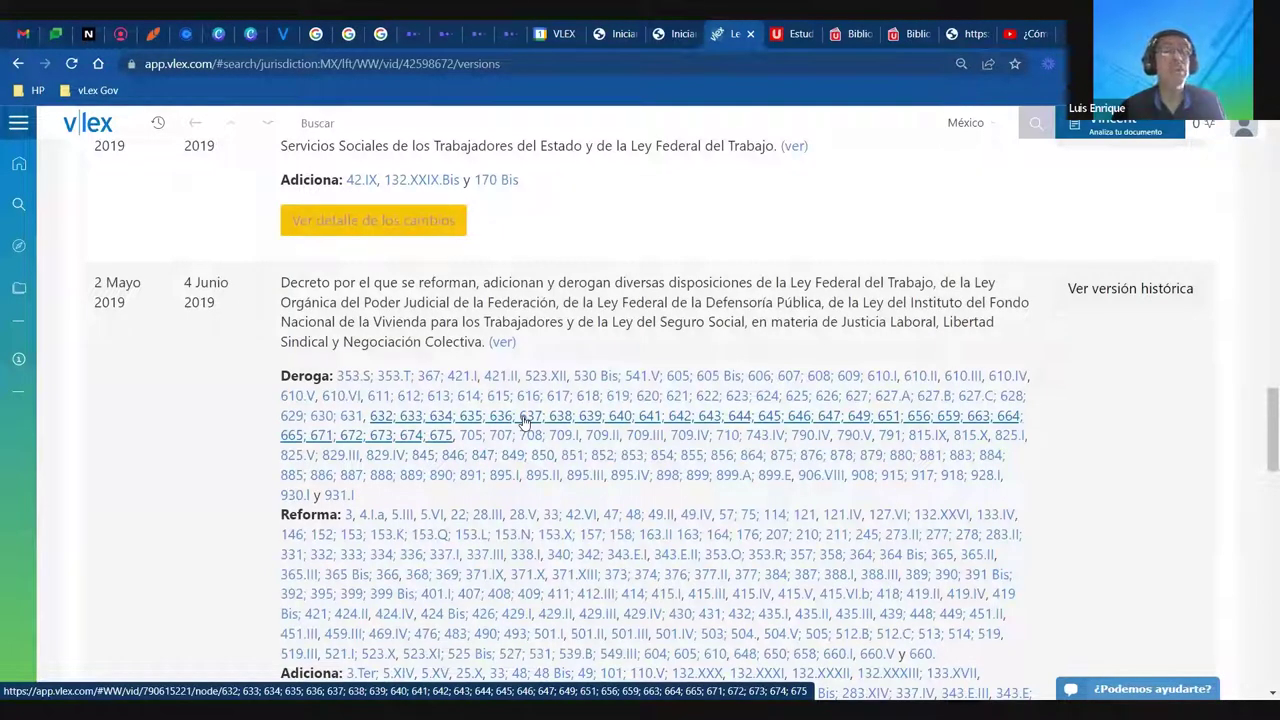
scroll(522, 421, "up", 4)
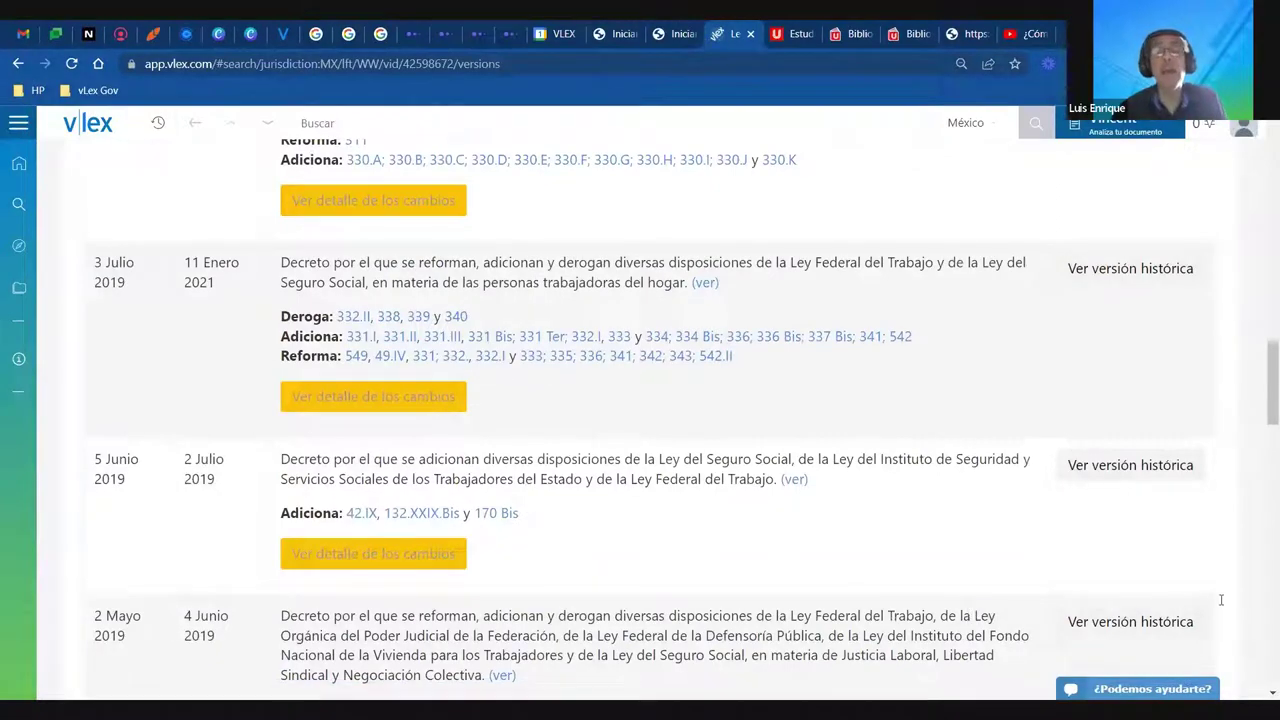
left_click(1131, 472)
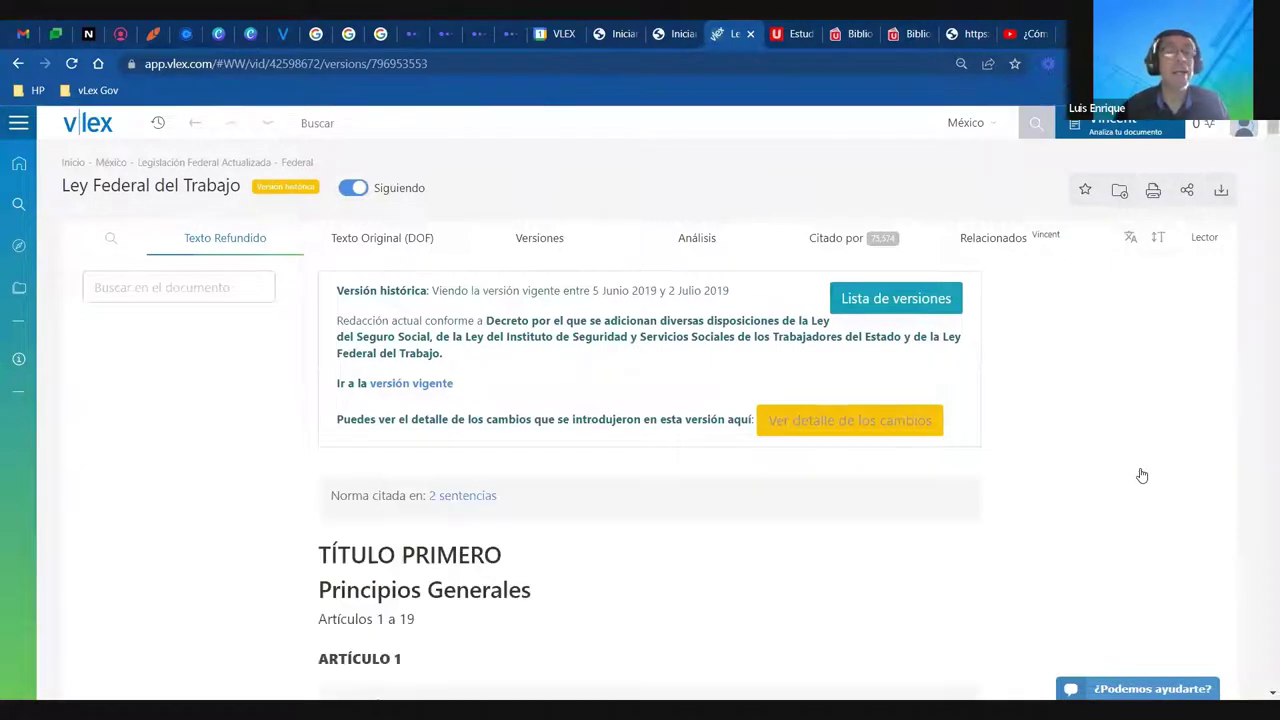
left_click_drag(665, 290, 537, 292)
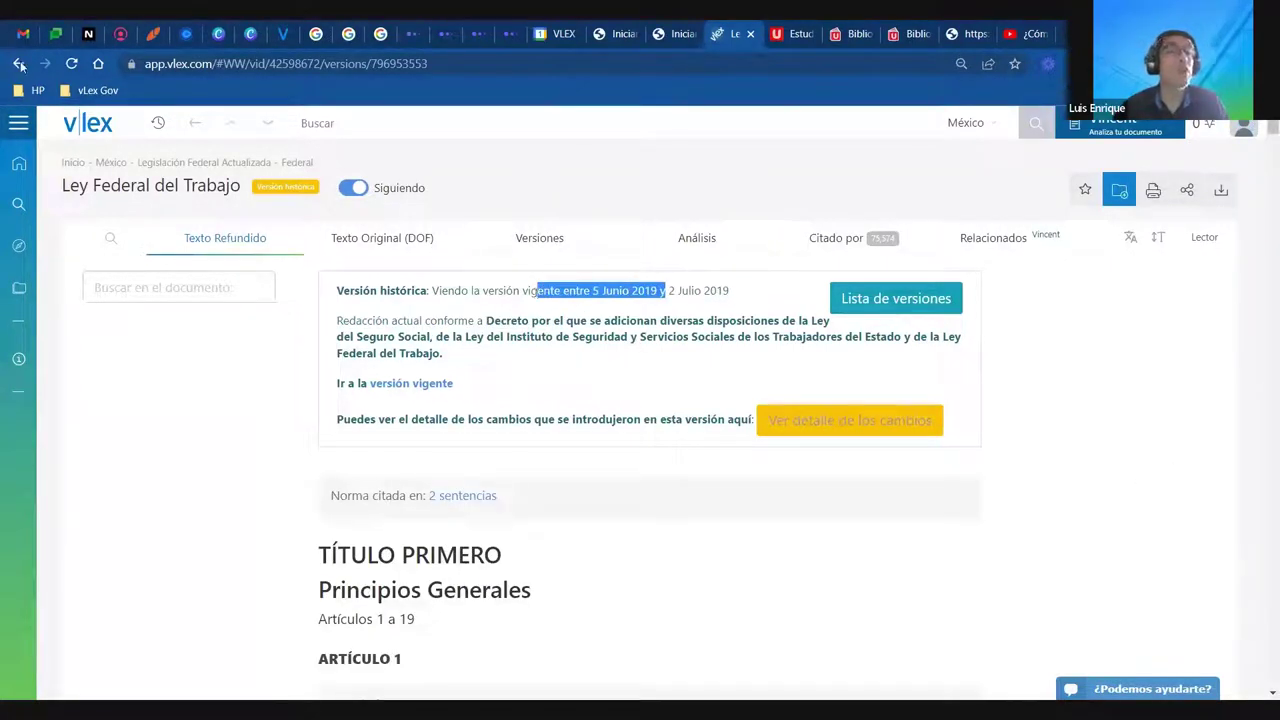
left_click(19, 64)
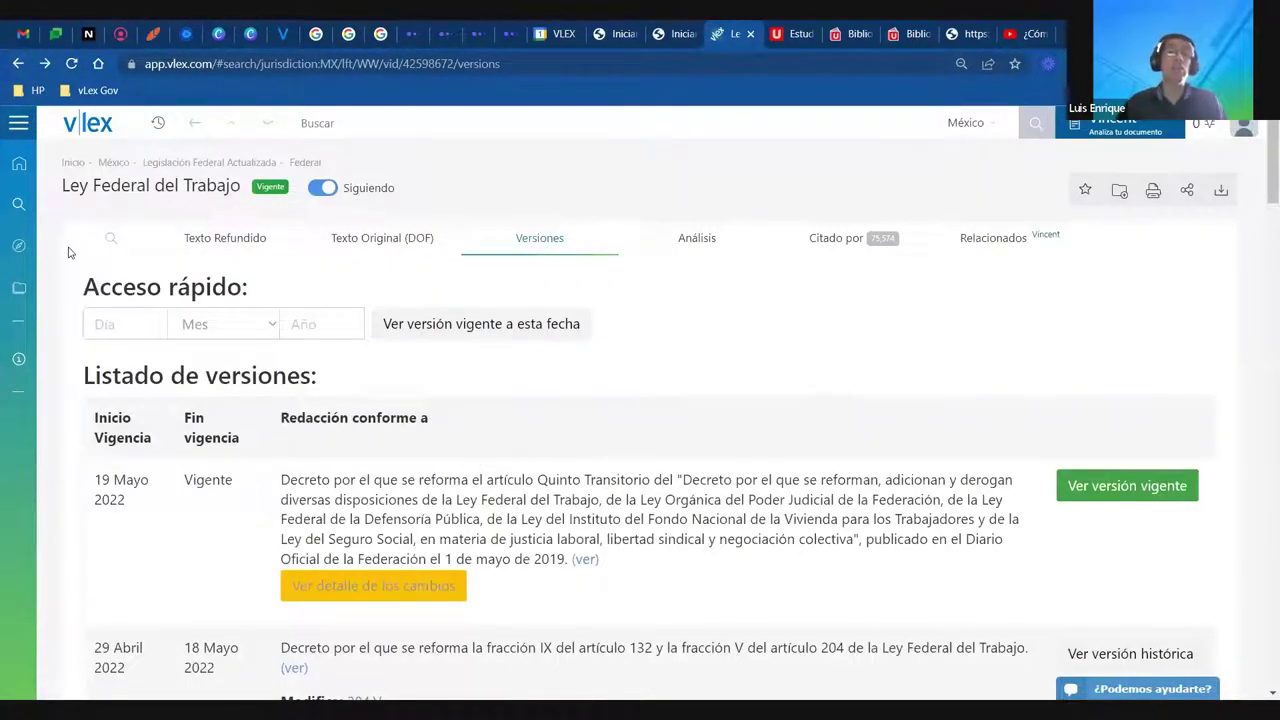
Open the analysis of the Ley Federal del Trabajo and examine its modifications by year, particularly the 2021 decrees and affected articles
left_click(727, 245)
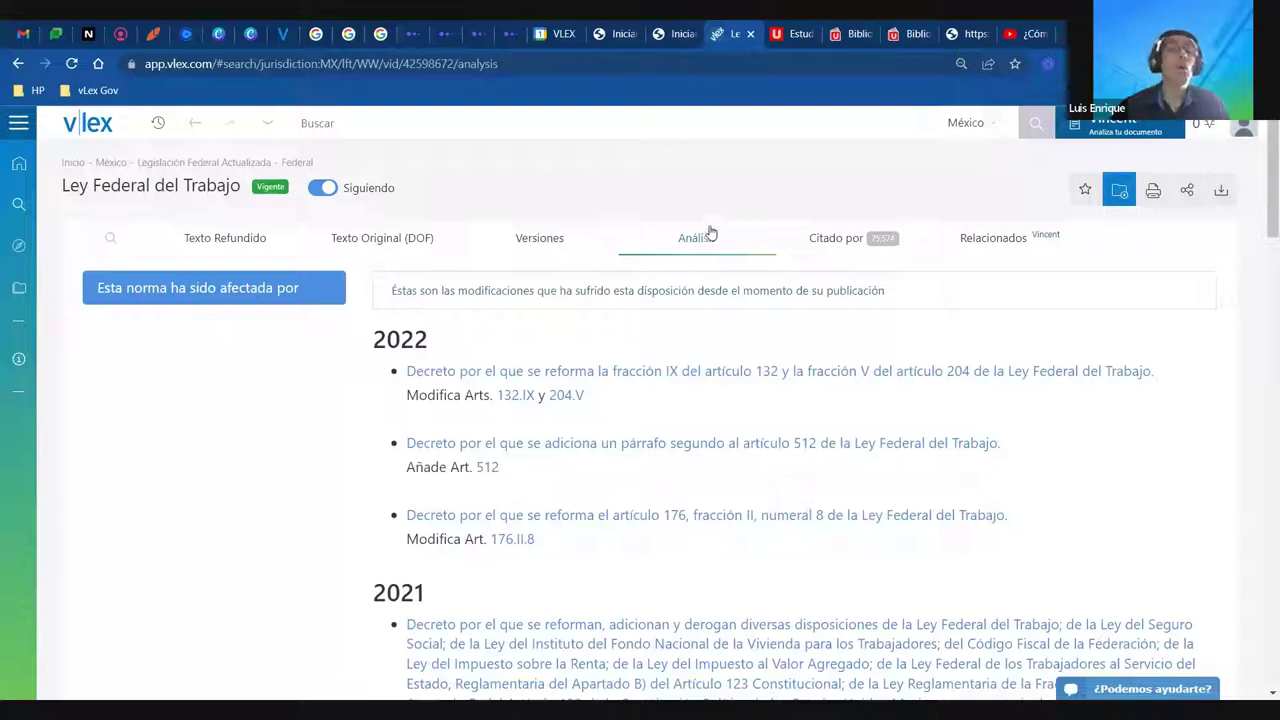
scroll(196, 425, "down", 5)
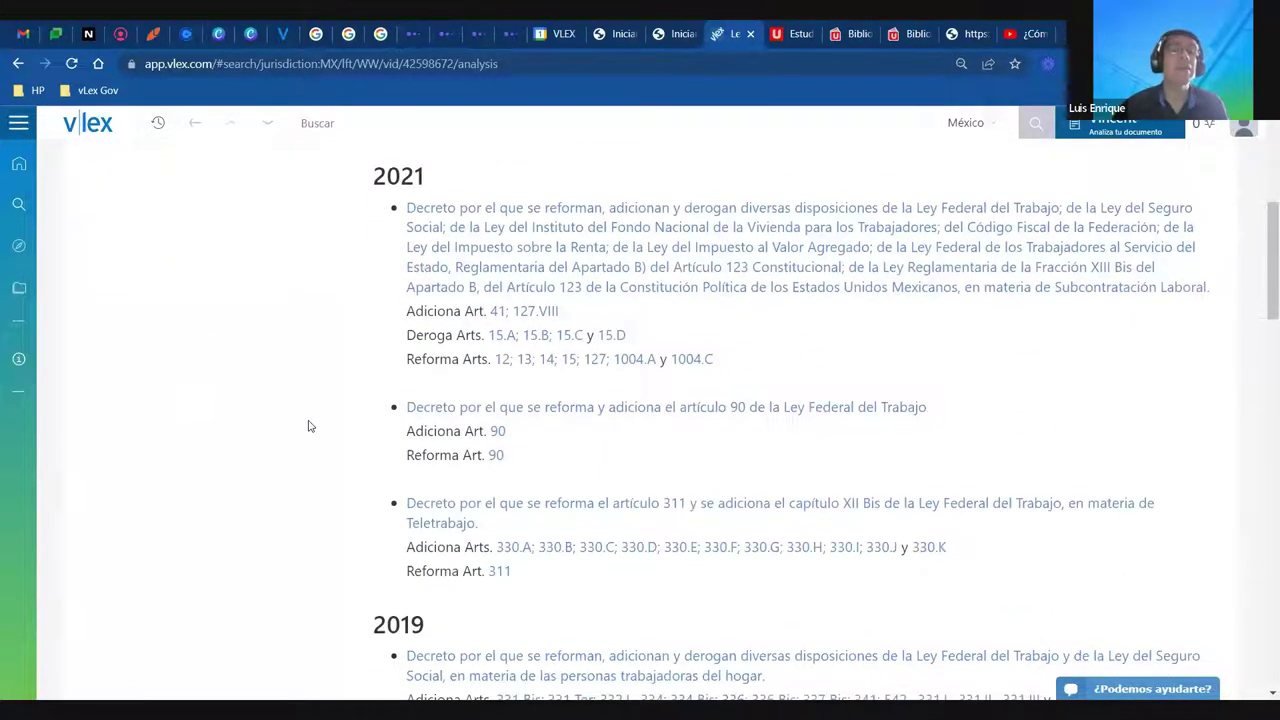
scroll(345, 435, "up", 3)
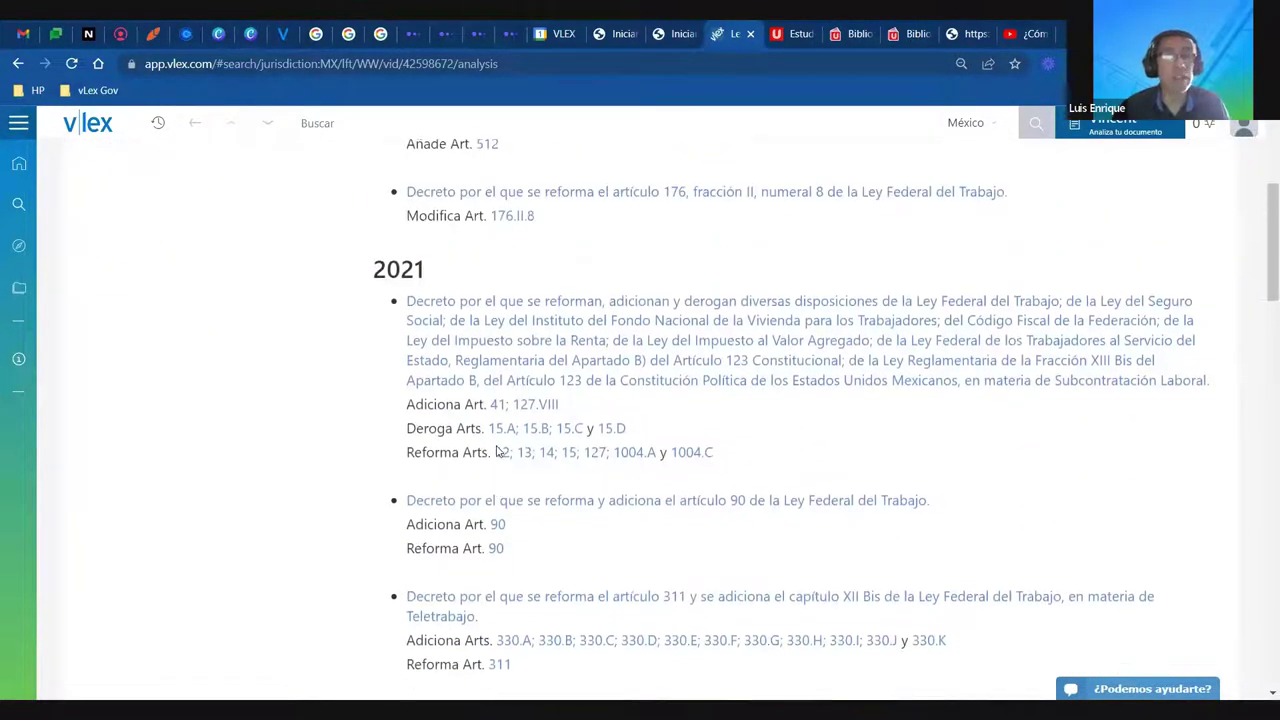
scroll(368, 441, "down", 2)
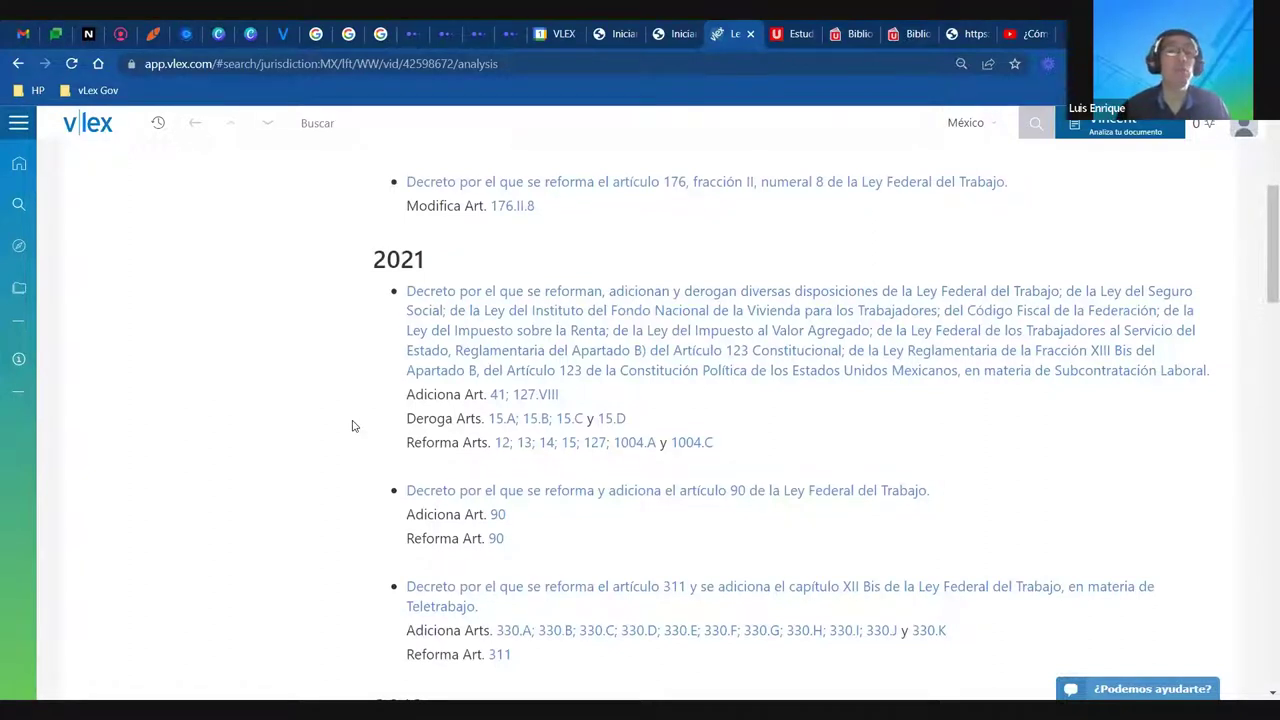
scroll(320, 400, "up", 4)
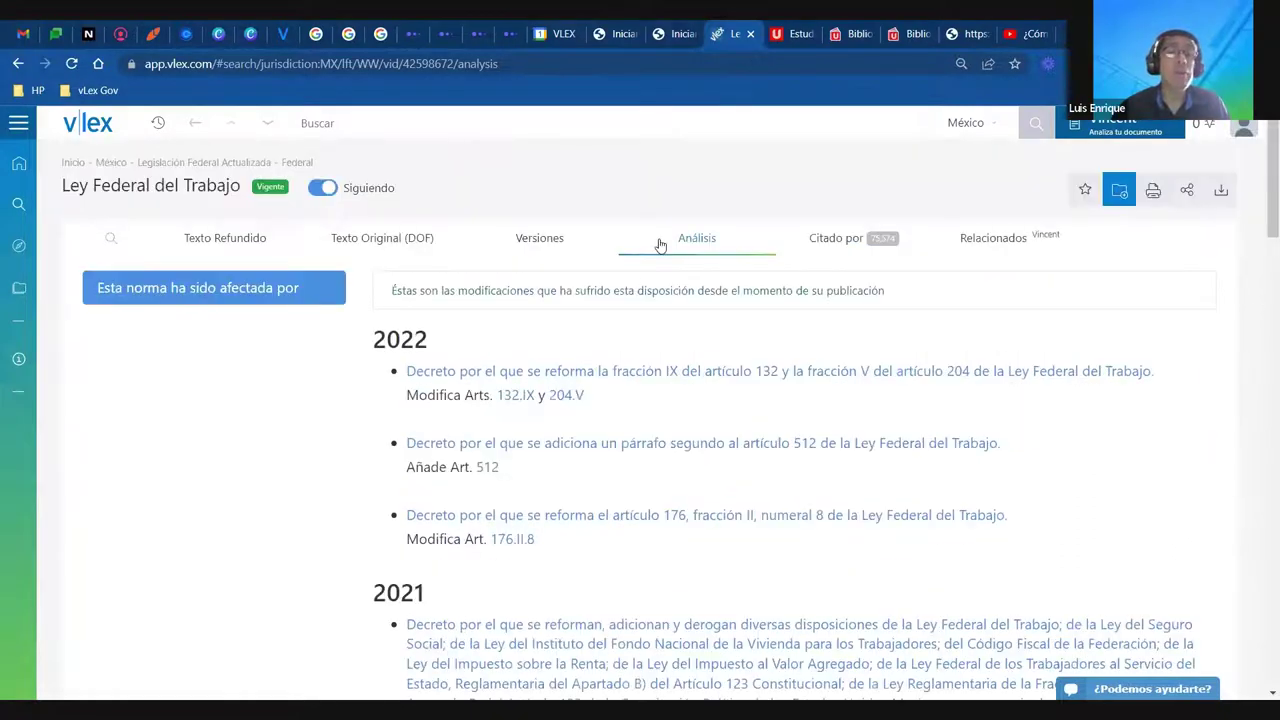
scroll(495, 370, "down", 5)
scroll(432, 367, "up", 3)
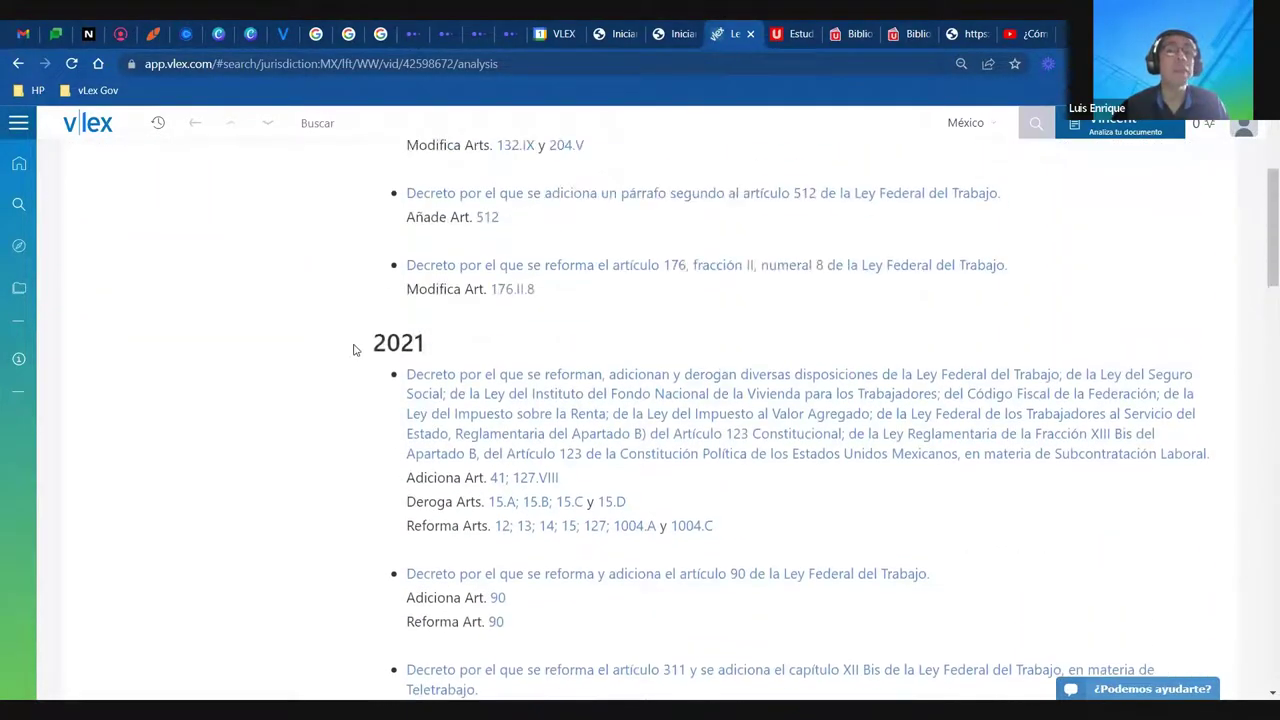
left_click_drag(371, 343, 69, 598)
scroll(506, 531, "down", 2)
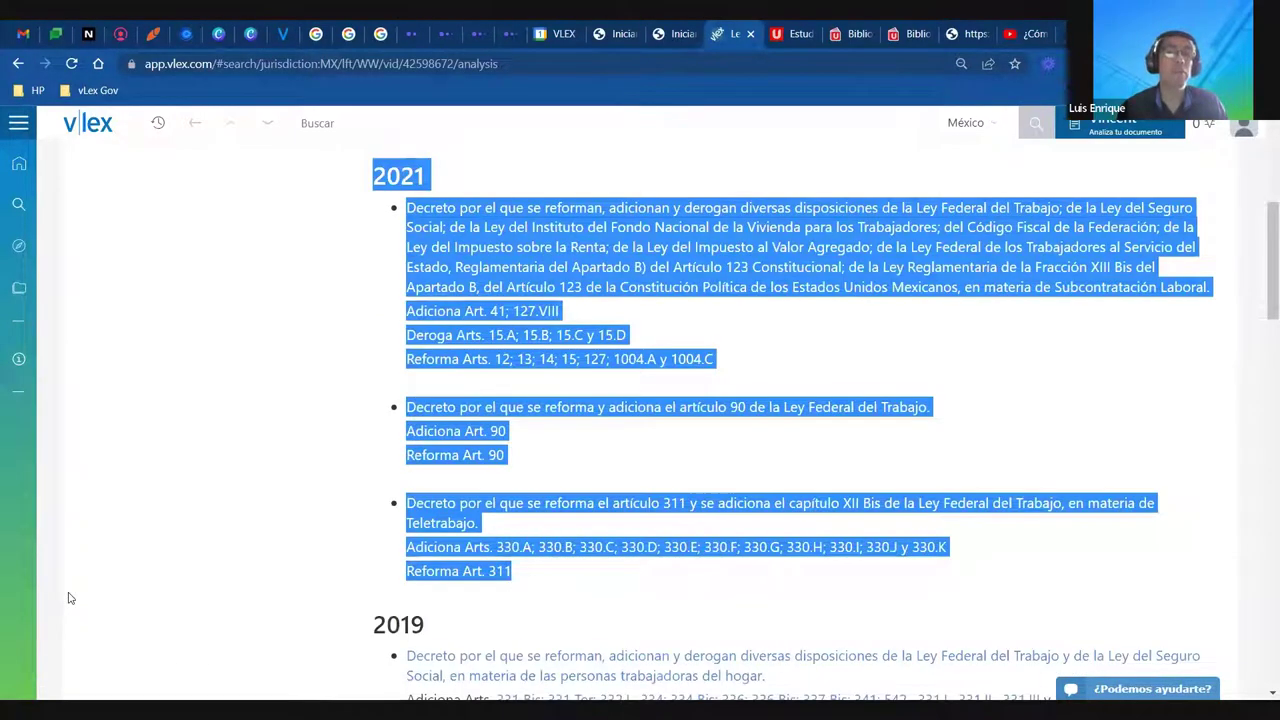
left_click(178, 434)
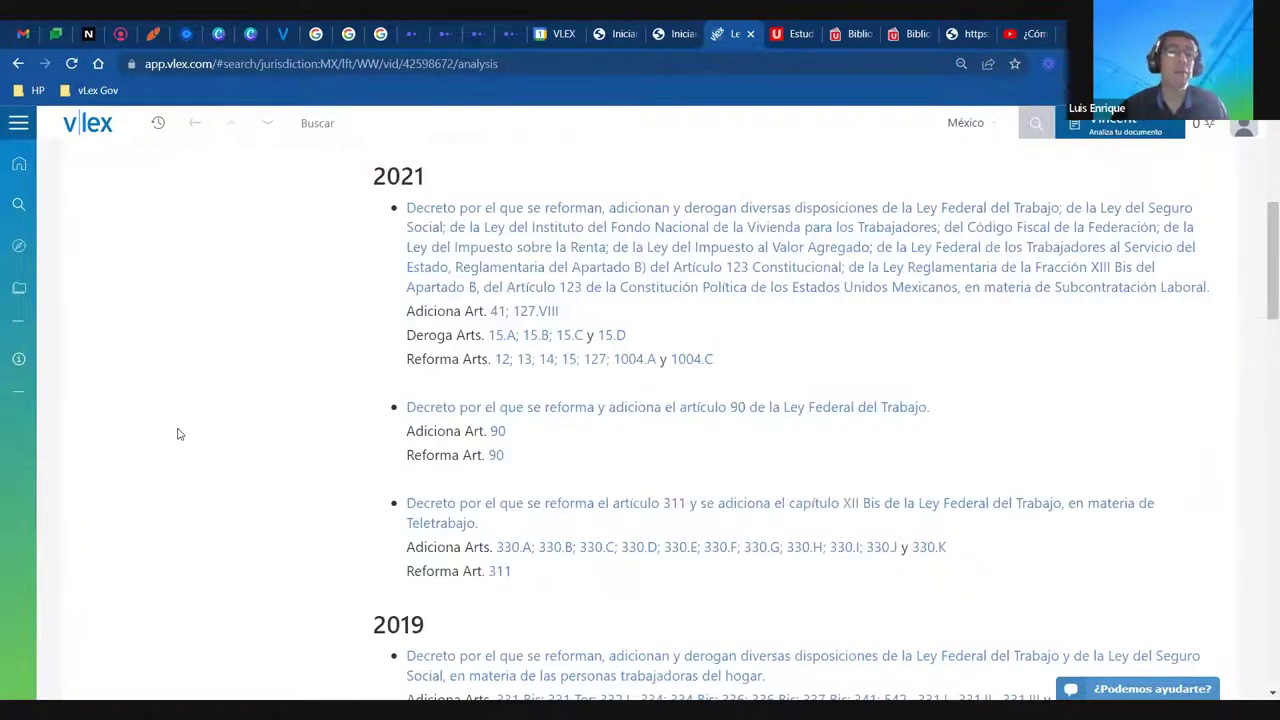
scroll(178, 434, "up", 5)
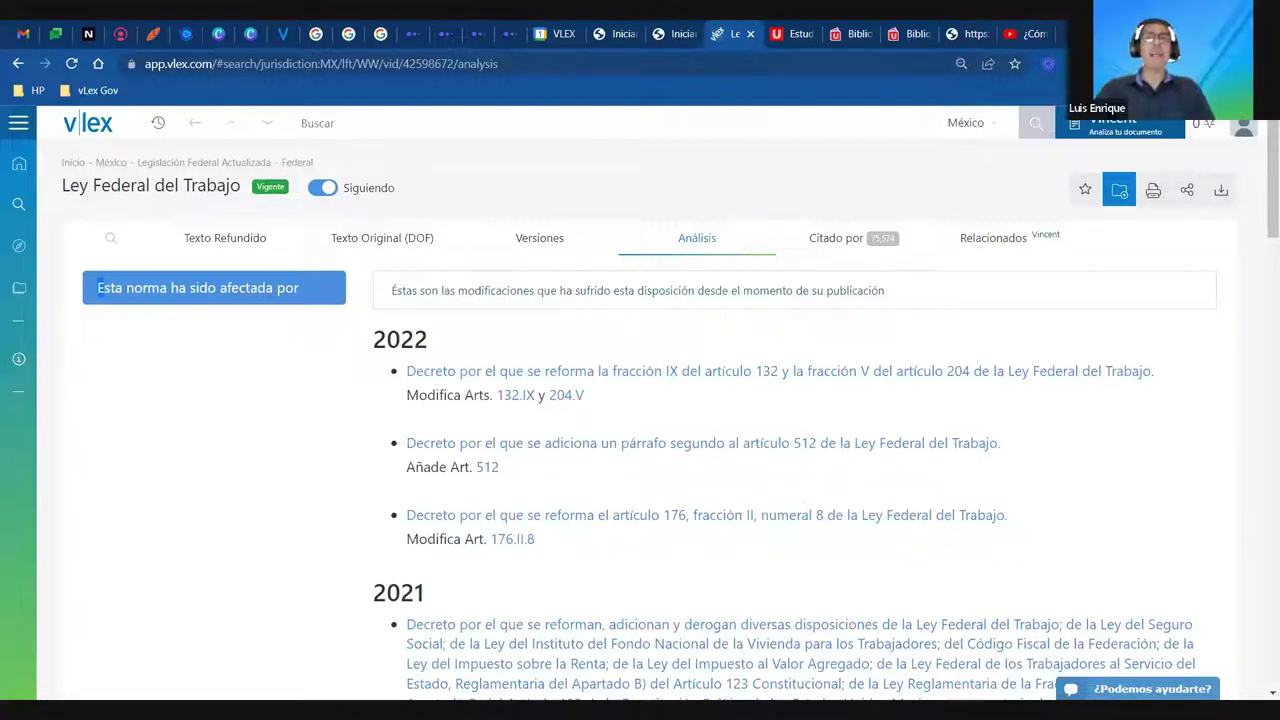
Switch to YouTube, select the web address of the tutorial ¿Cómo buscar en vLex? and return to vLex
left_click(1008, 40)
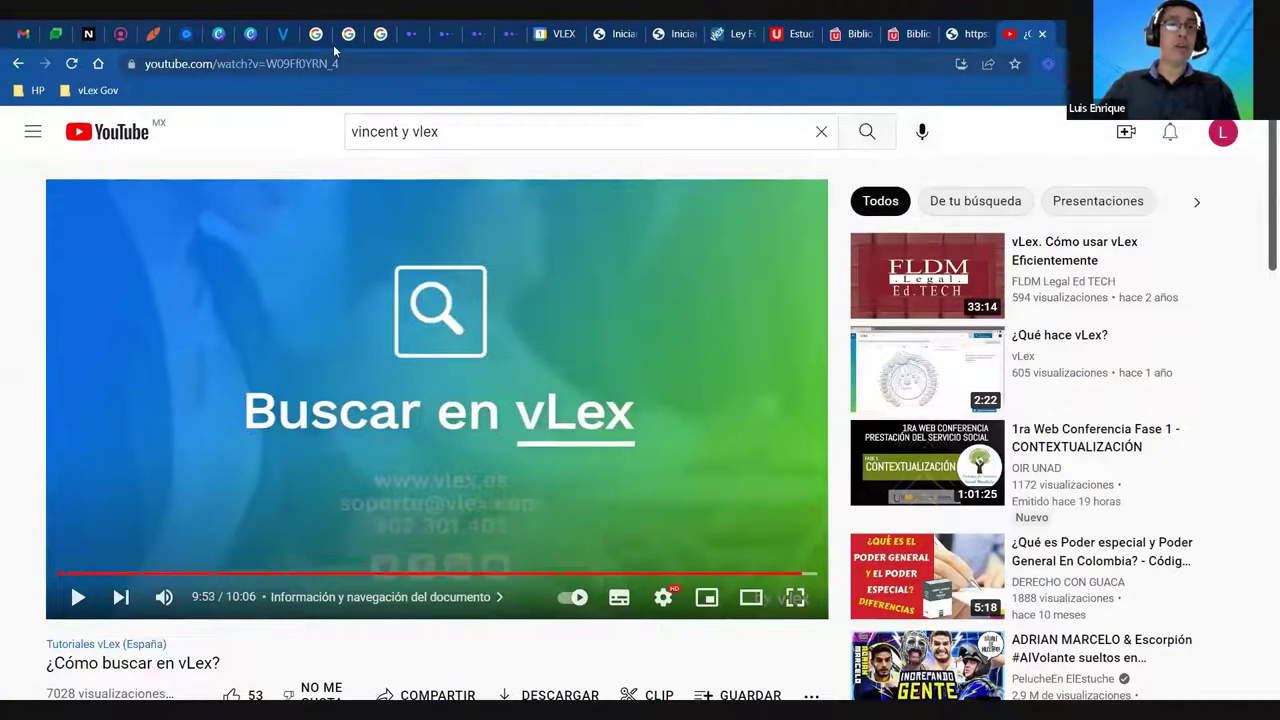
left_click(313, 63)
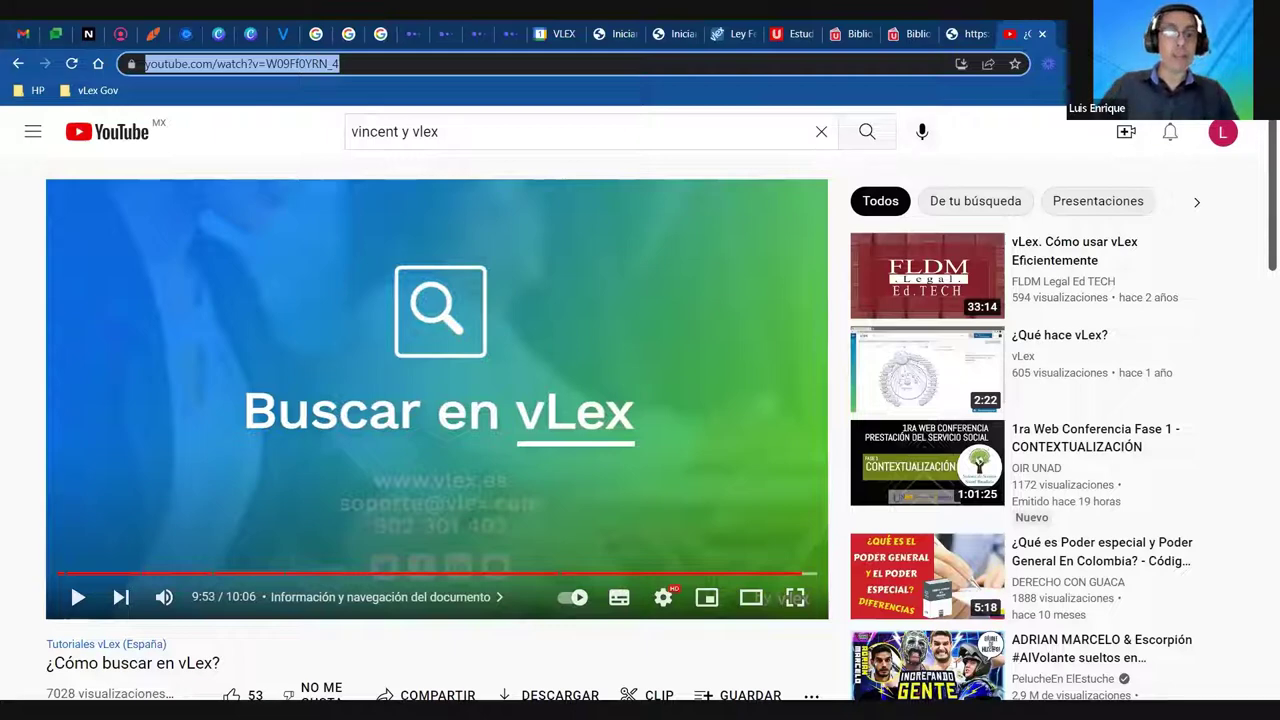
key("Escape")
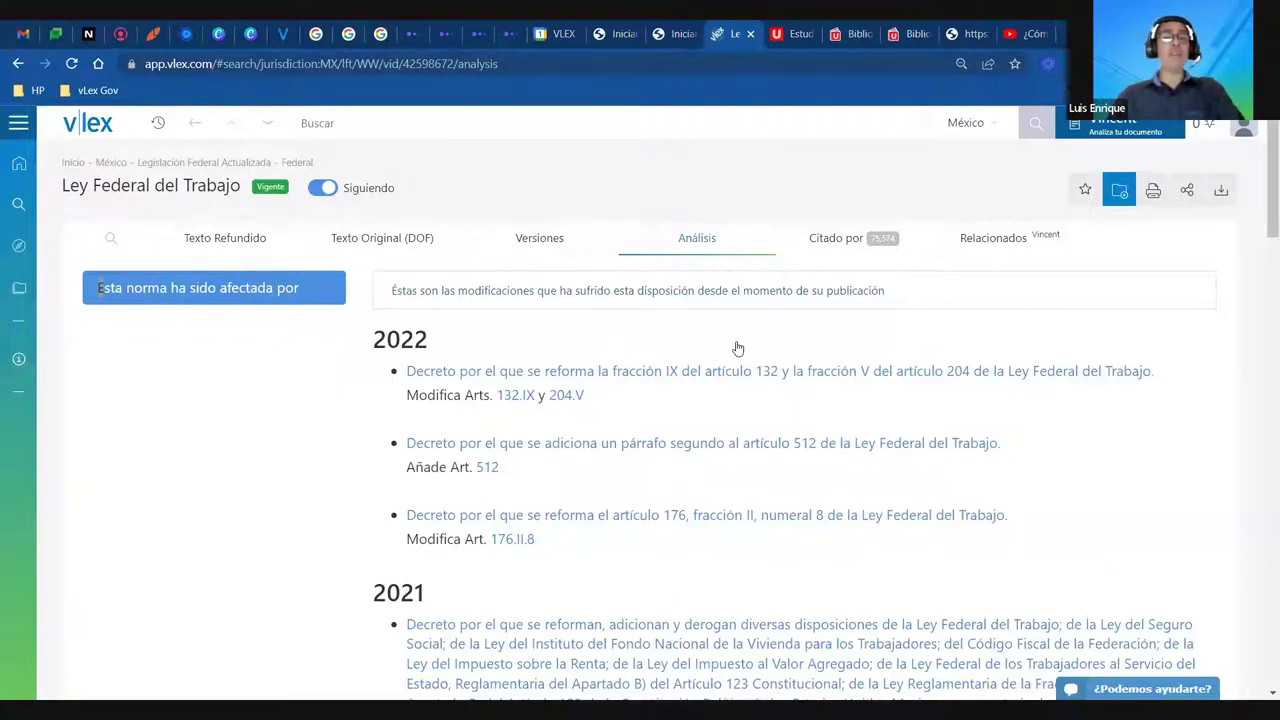
Open the documents that cite the Ley Federal del Trabajo and view the jurisdiction choices, closing them without changes
scroll(740, 400, "down", 7)
scroll(743, 420, "up", 7)
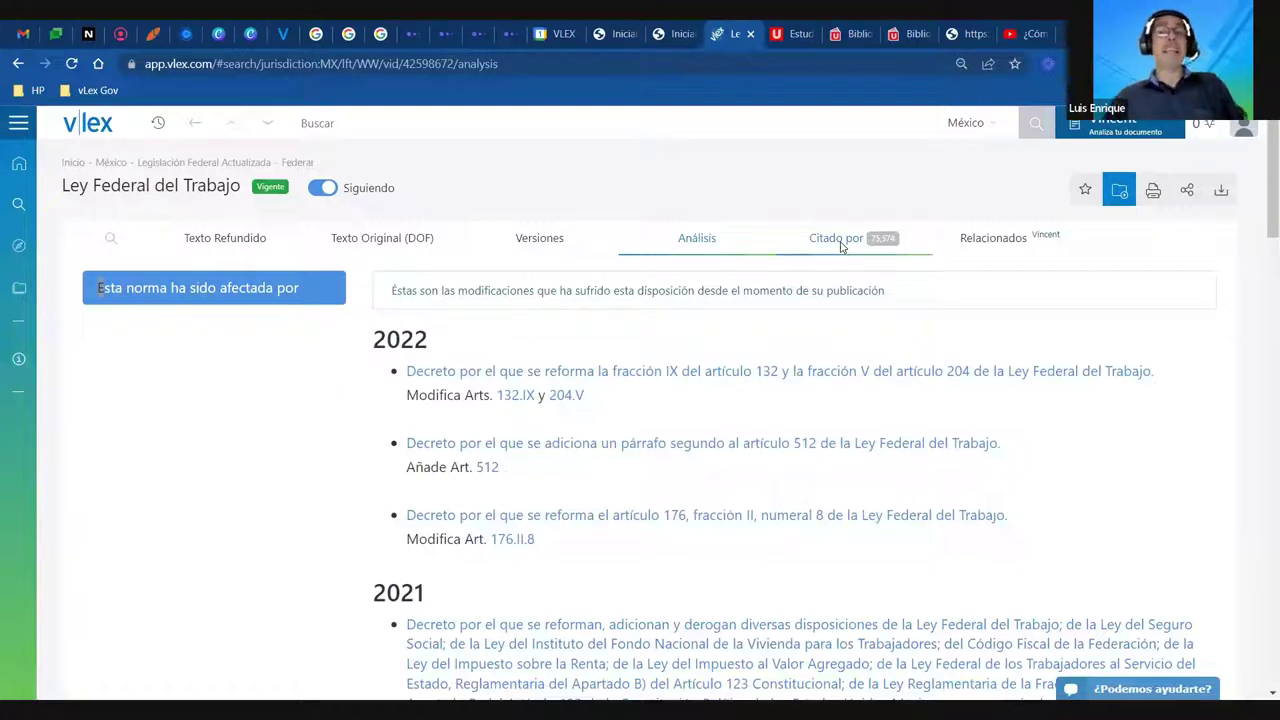
left_click(836, 238)
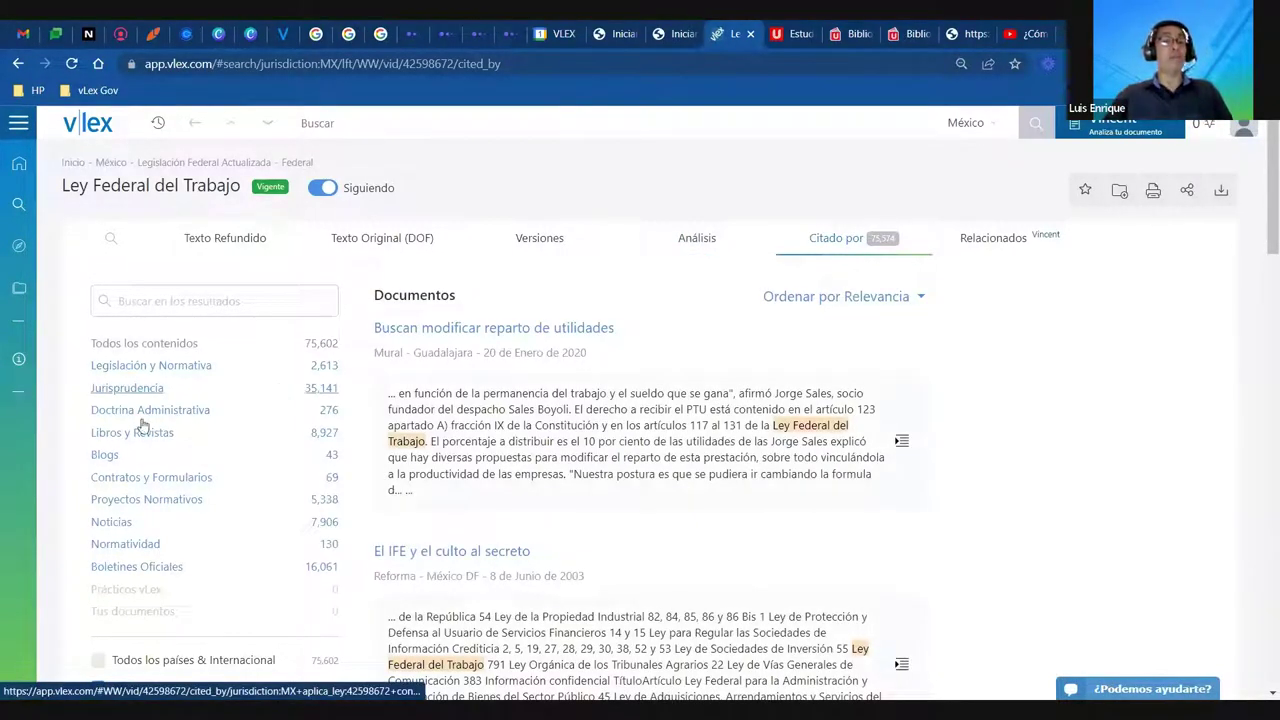
left_click(965, 123)
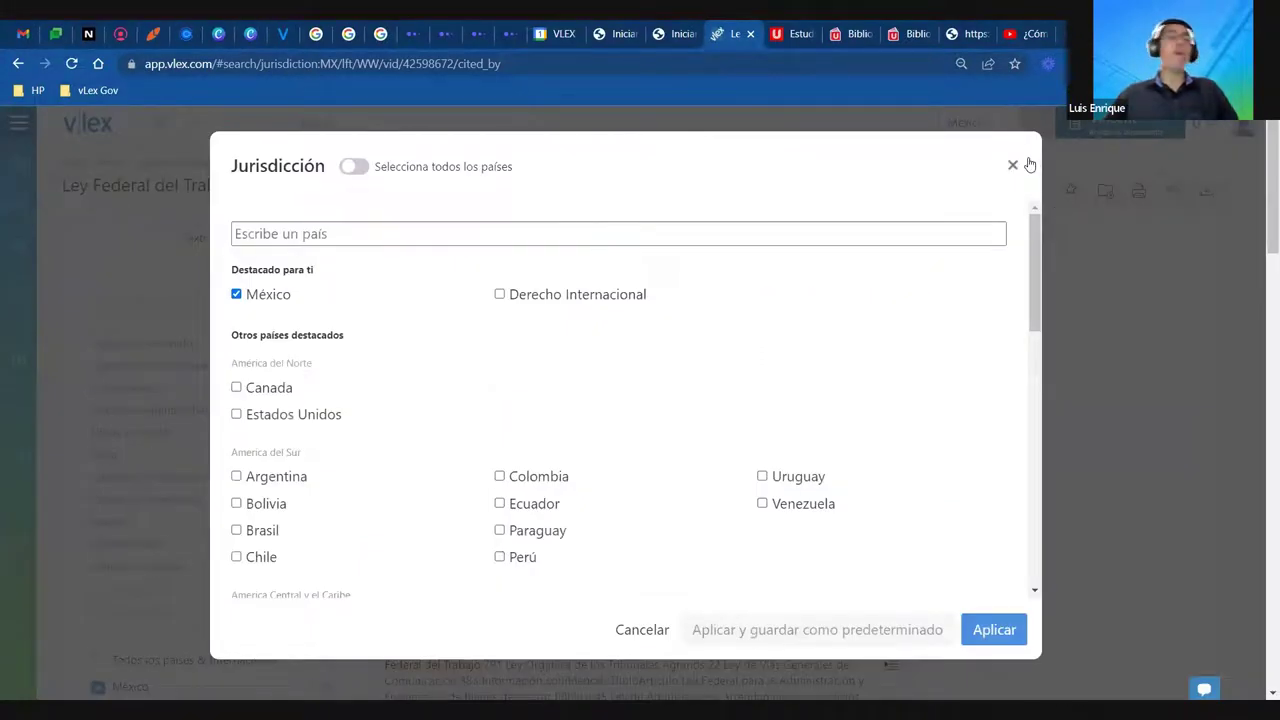
left_click(1013, 165)
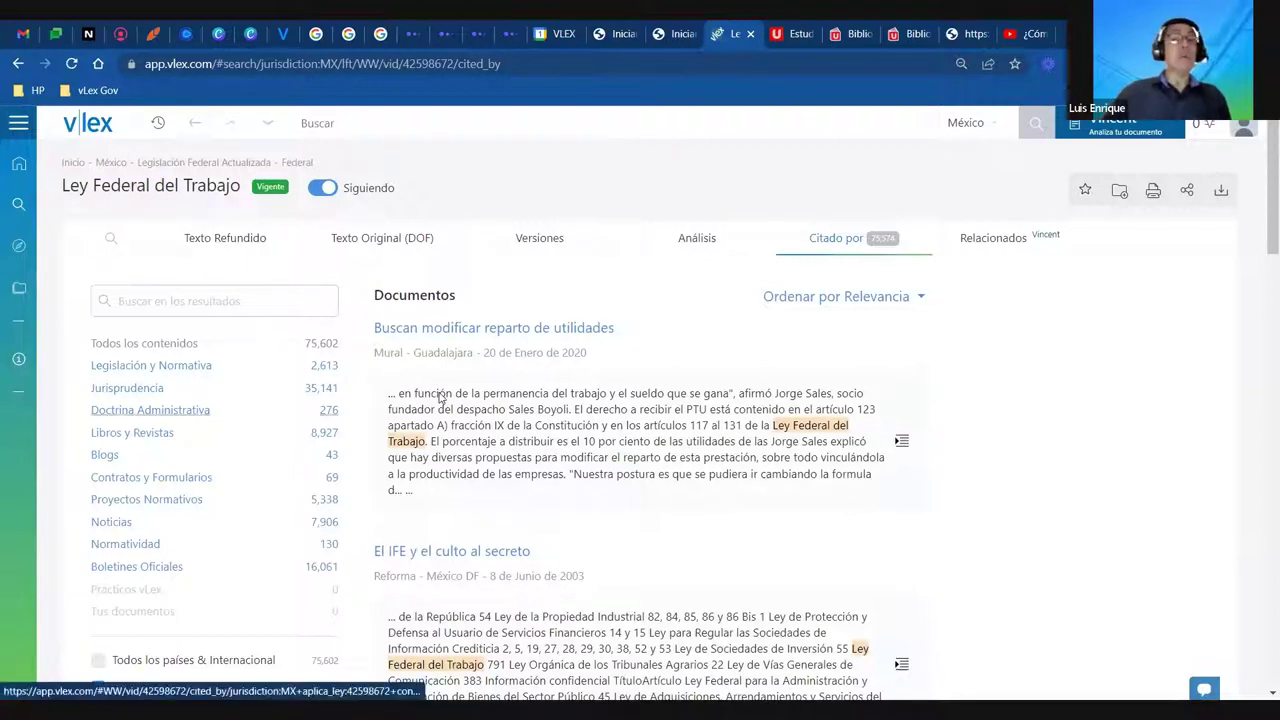
Filter the citing documents to Jurisprudencia and view the available courts in the Tribunal filter, cancelling without a selection
left_click(171, 408)
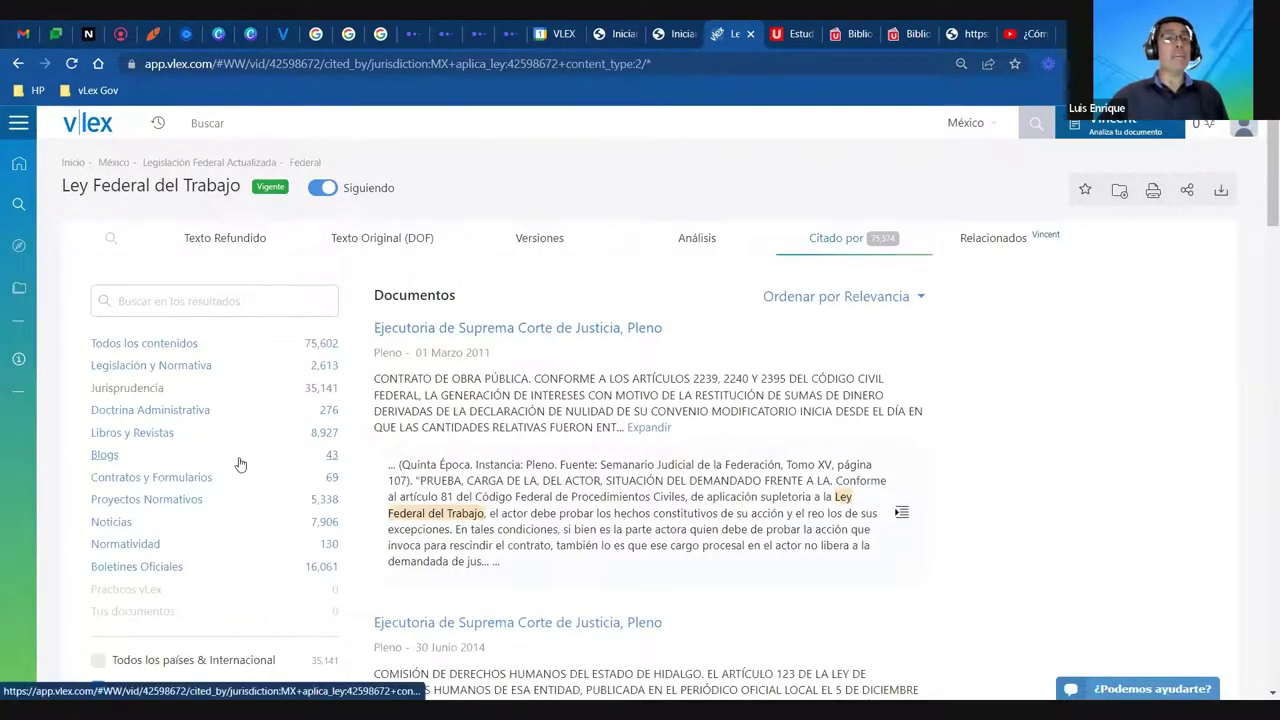
scroll(245, 466, "down", 4)
left_click(186, 352)
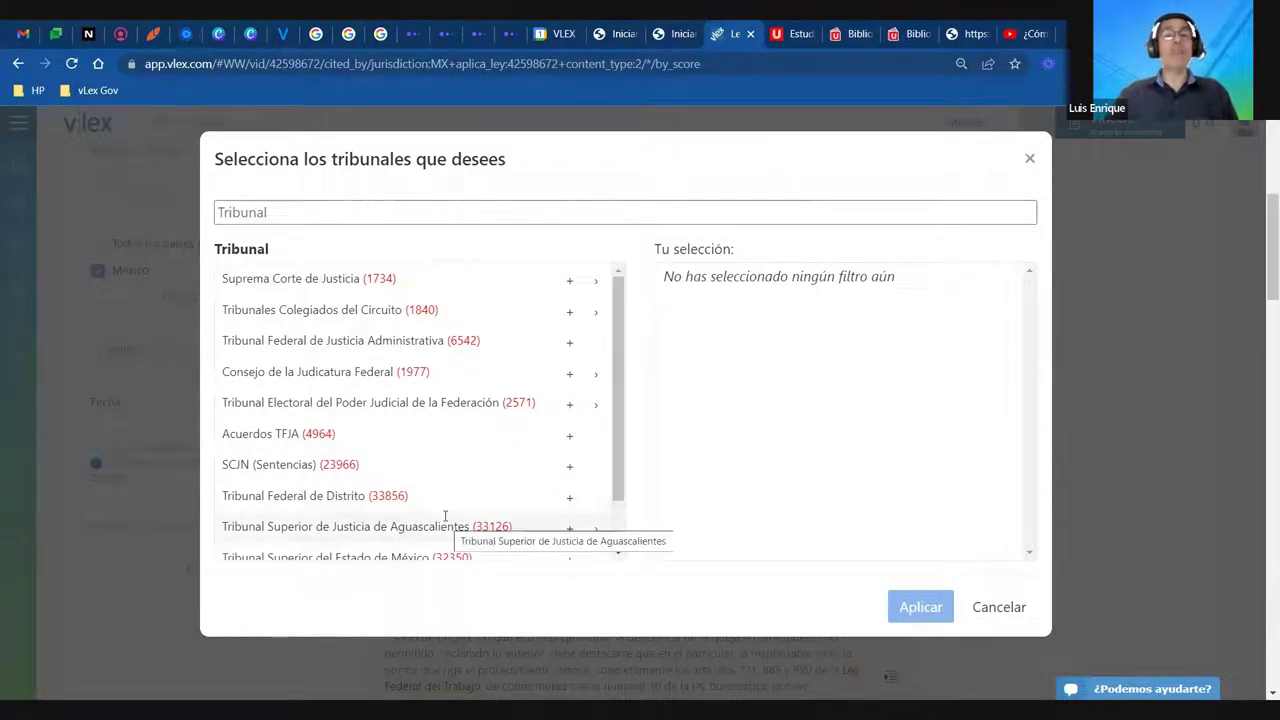
left_click(999, 607)
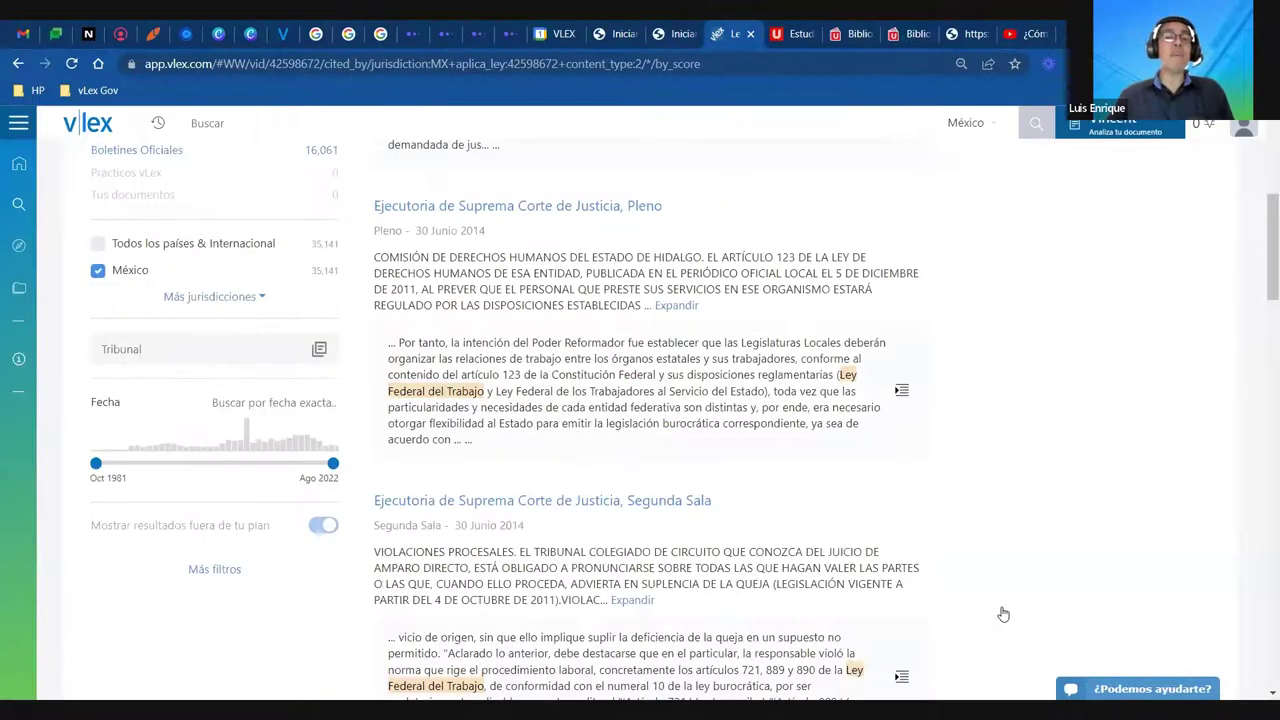
Sort the documents citing the Ley Federal del Trabajo by Más citados and open the Supreme Court ruling on Acción de Inconstitucionalidad 35/2014
scroll(770, 388, "up", 3)
scroll(770, 388, "up", 1)
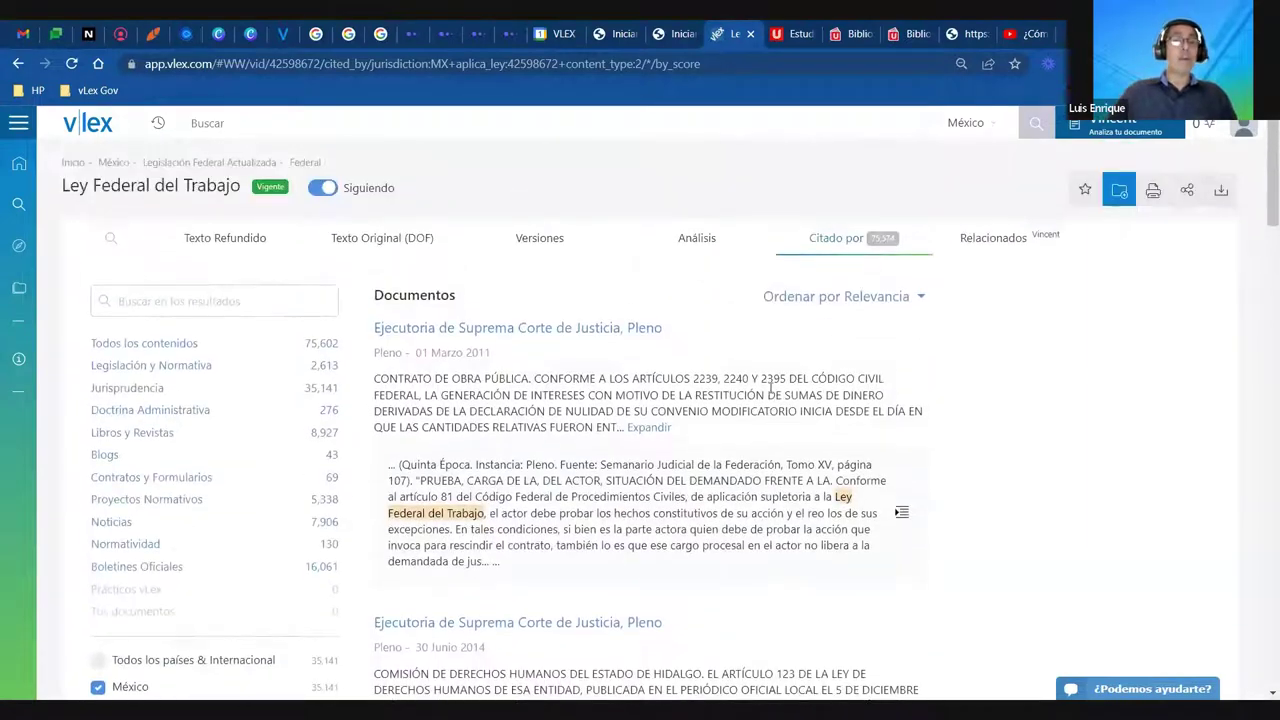
left_click(881, 291)
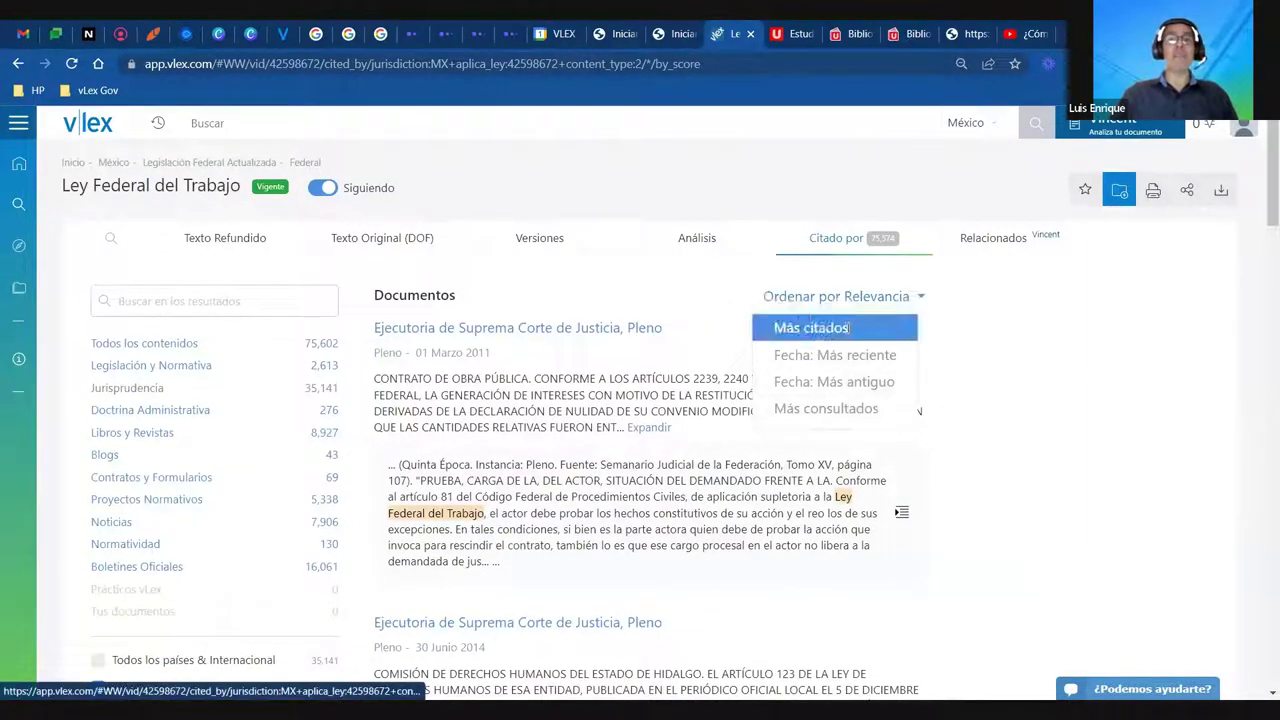
left_click(812, 328)
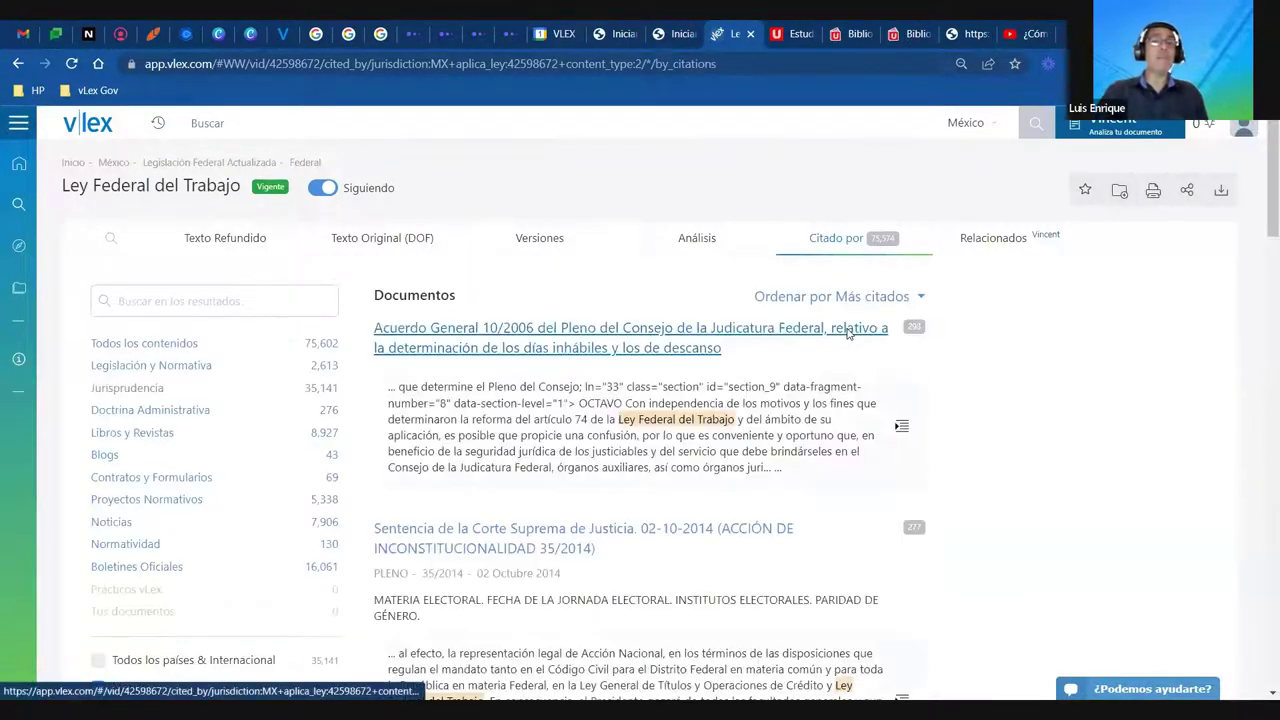
scroll(410, 300, "down", 3)
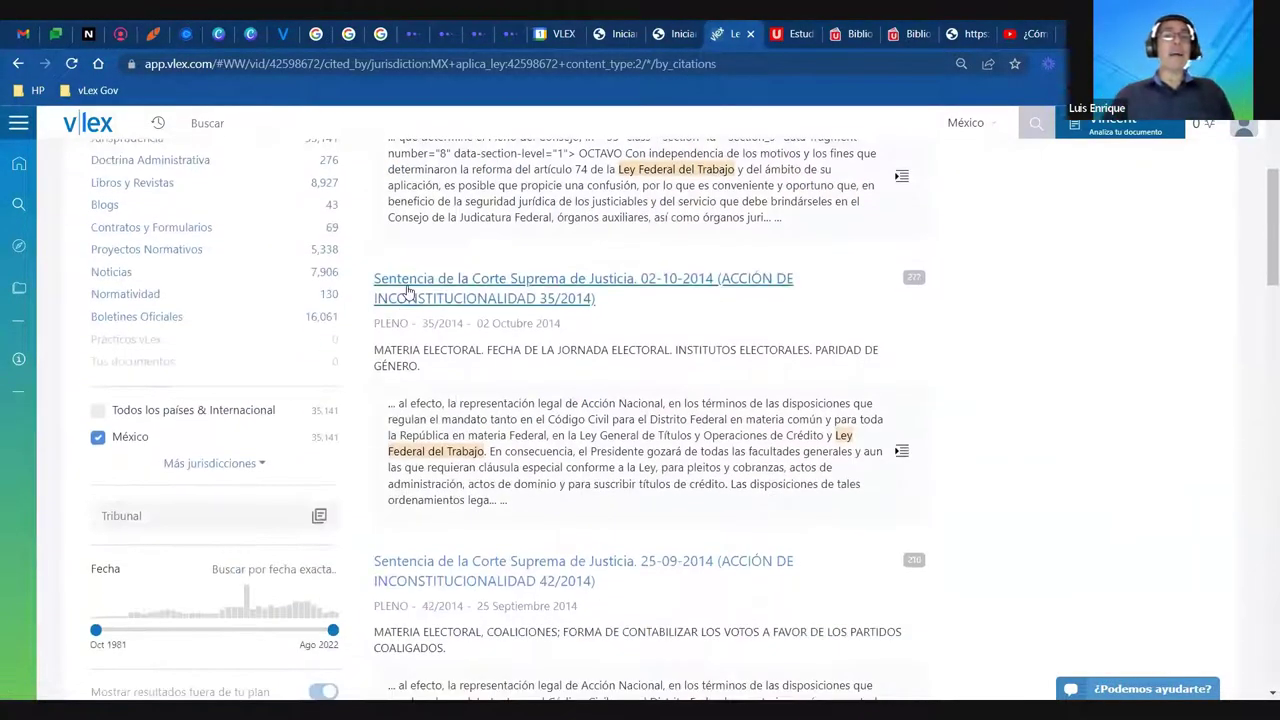
left_click(407, 291)
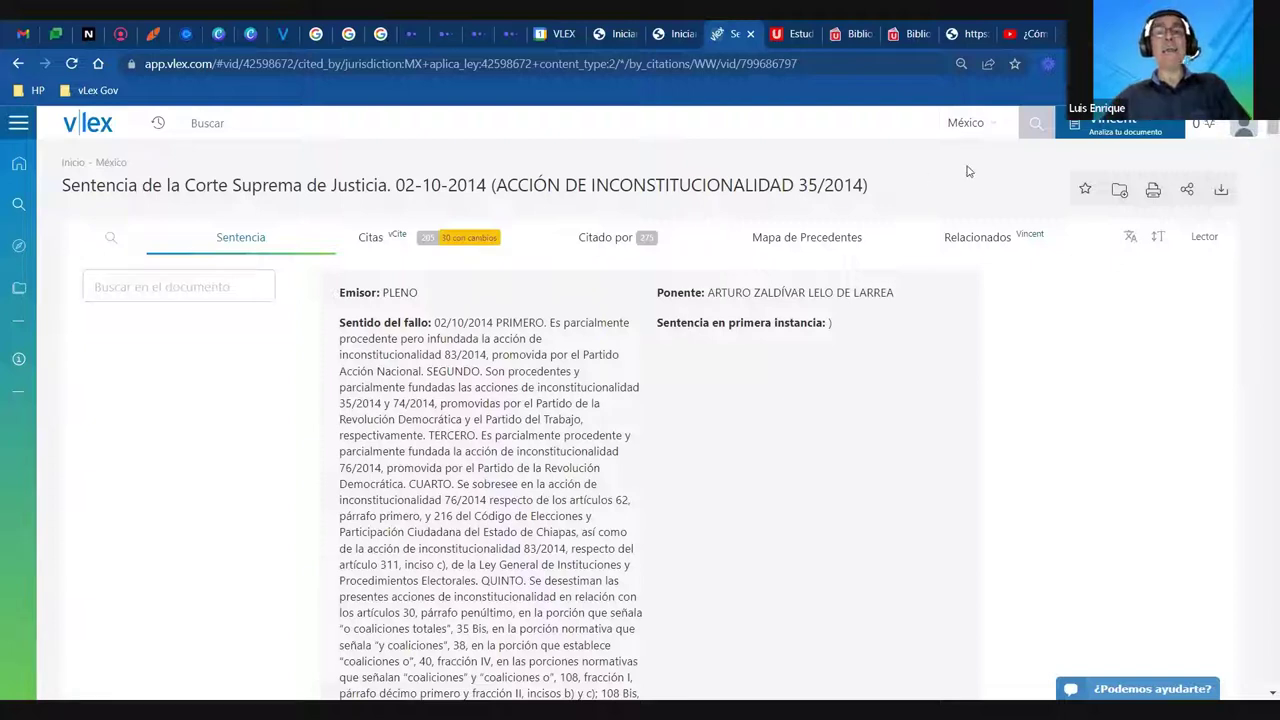
View the folders available for saving the ruling, including the Nueva carpeta option, and cancel without saving
left_click(1081, 189)
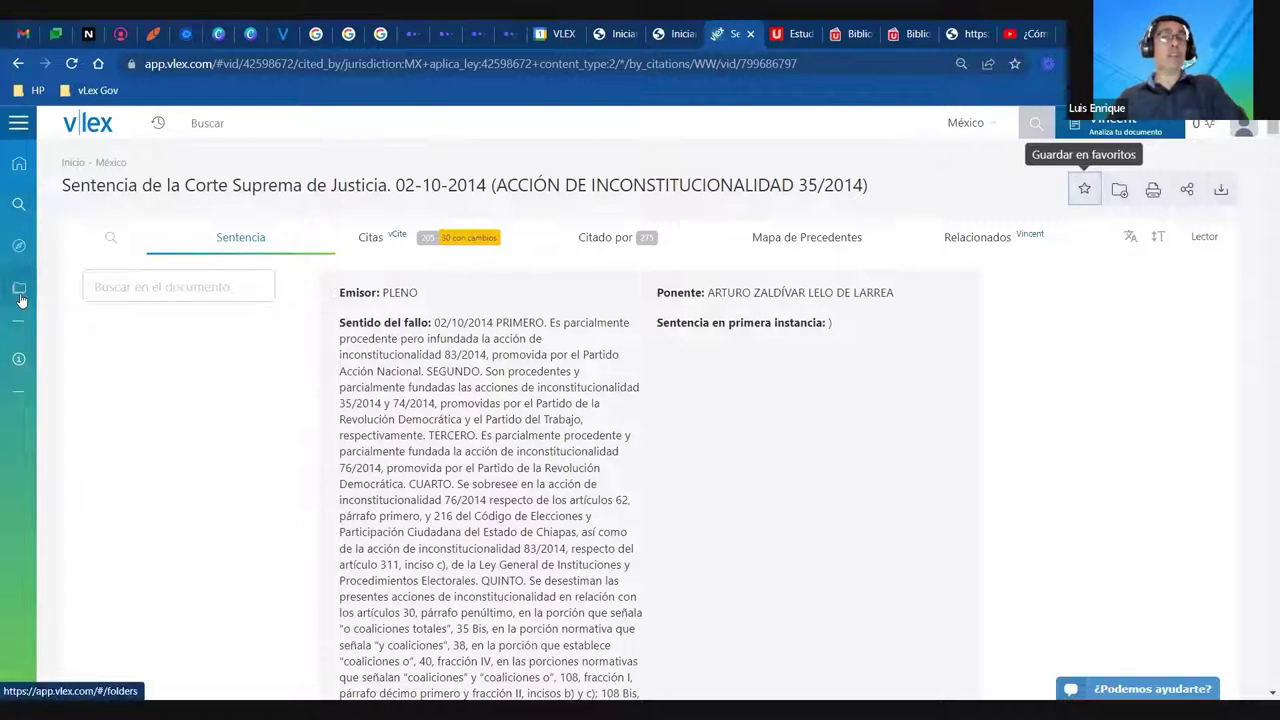
left_click(1119, 190)
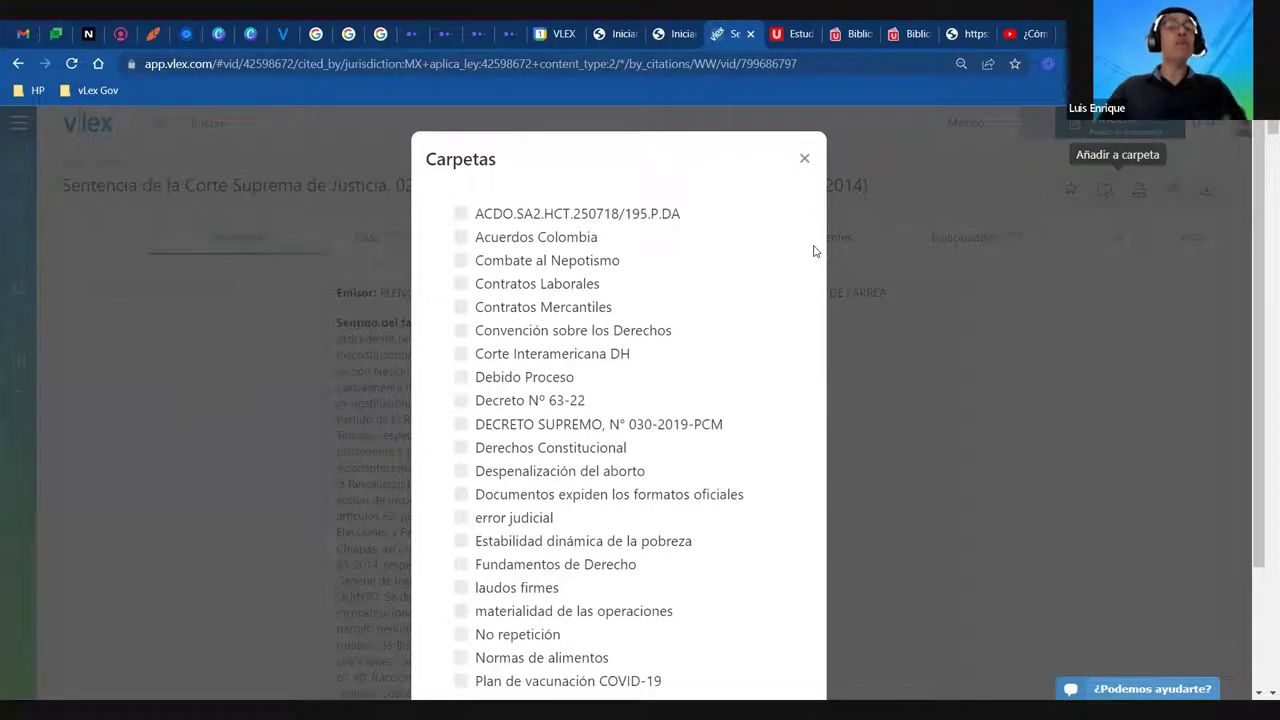
scroll(745, 235, "down", 2)
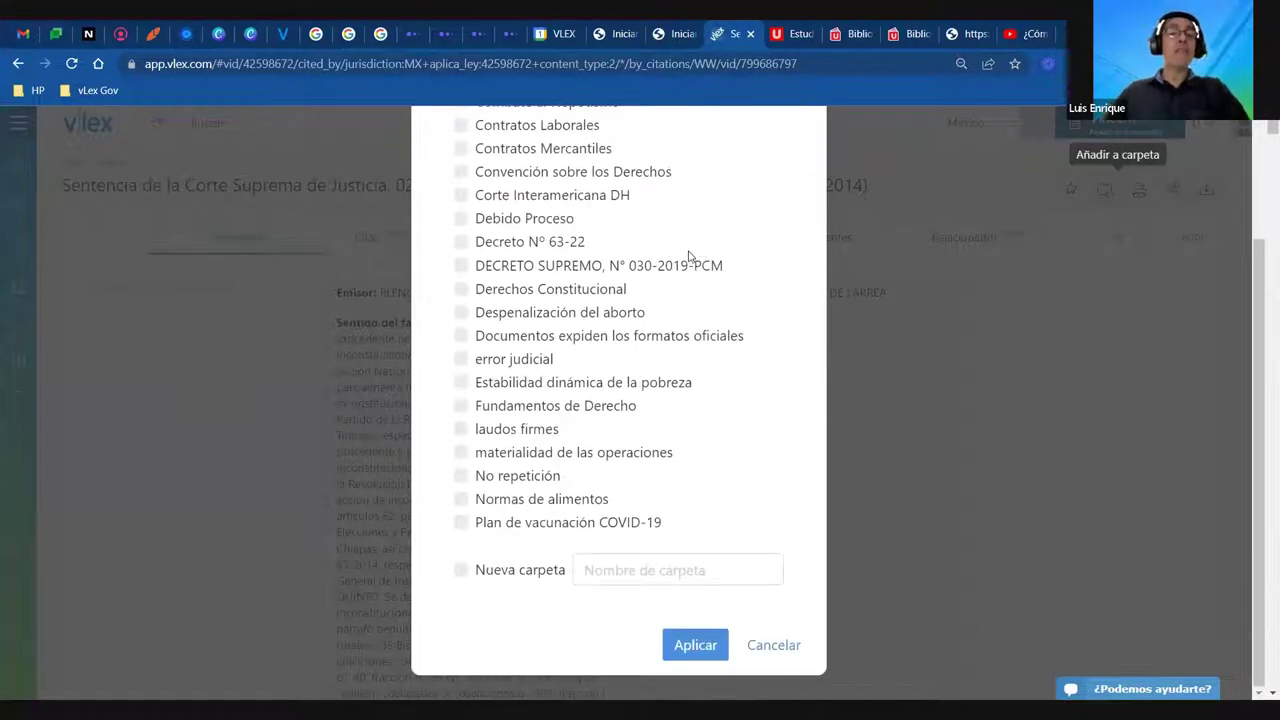
left_click(669, 578)
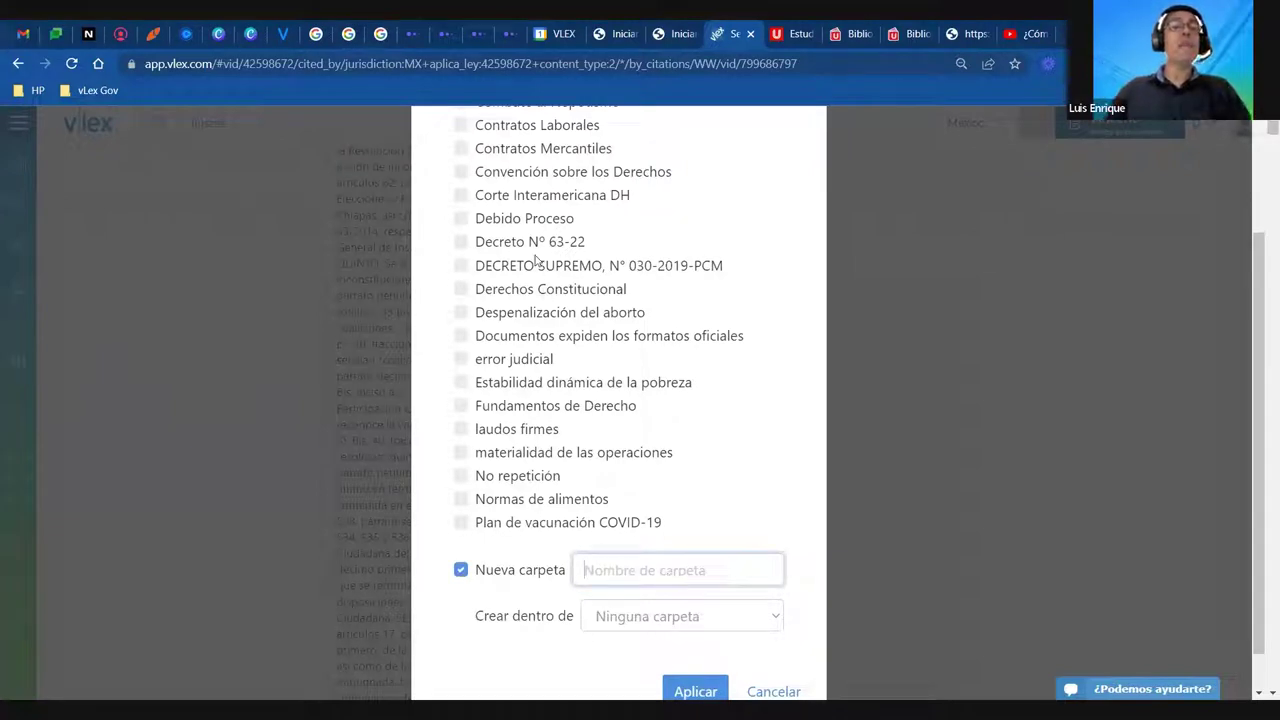
scroll(730, 600, "down", 1)
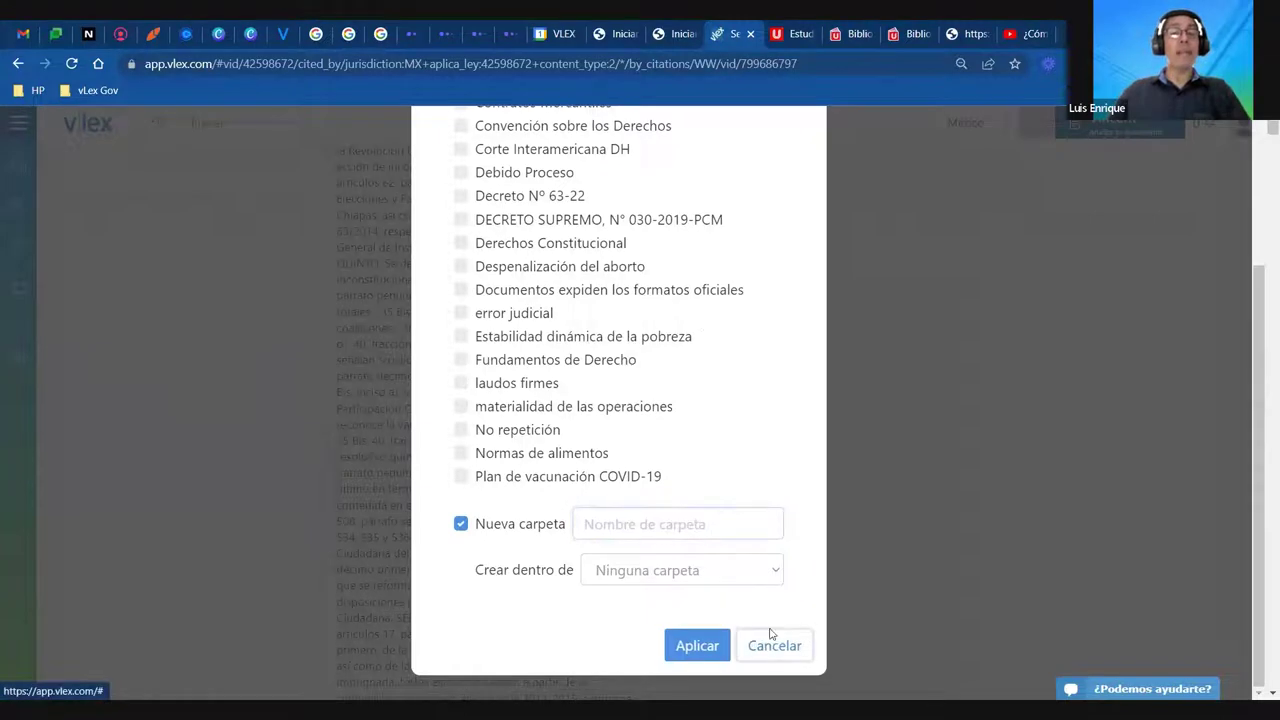
left_click(770, 643)
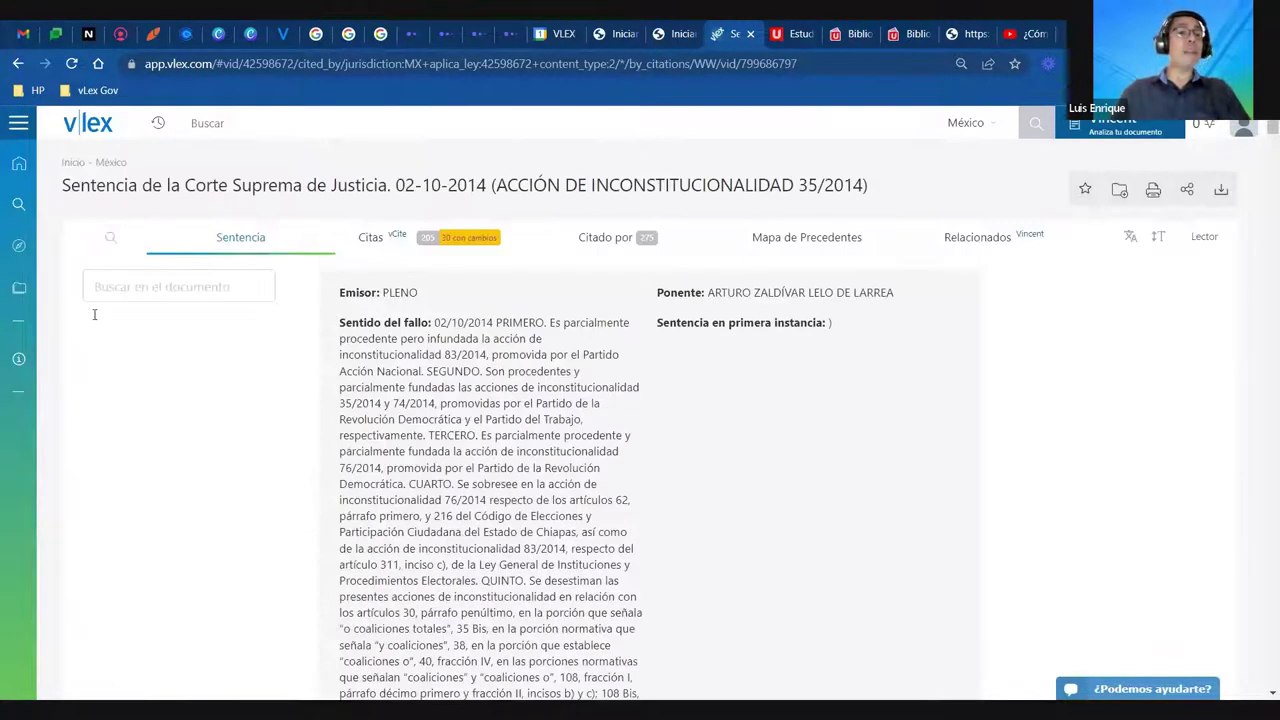
Open the saved folders and view the contents of several of them, ending with Debido Proceso
left_click(18, 297)
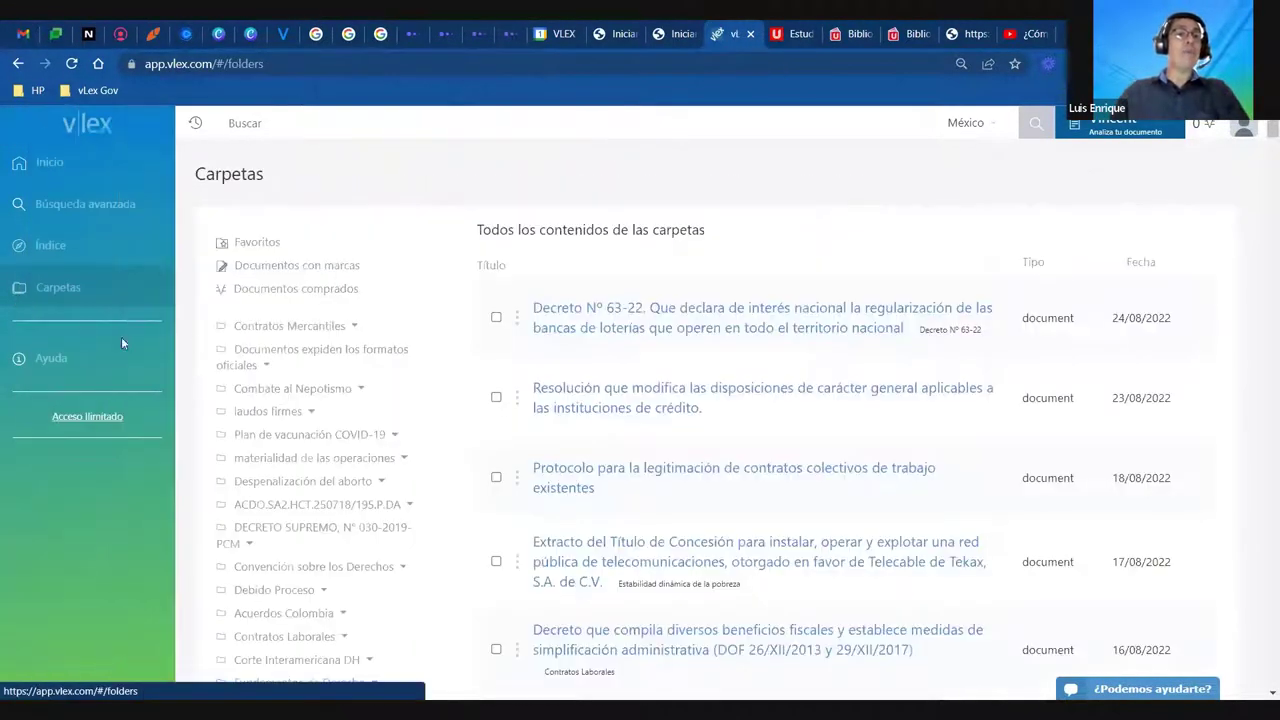
left_click(300, 490)
left_click(298, 530)
left_click(275, 591)
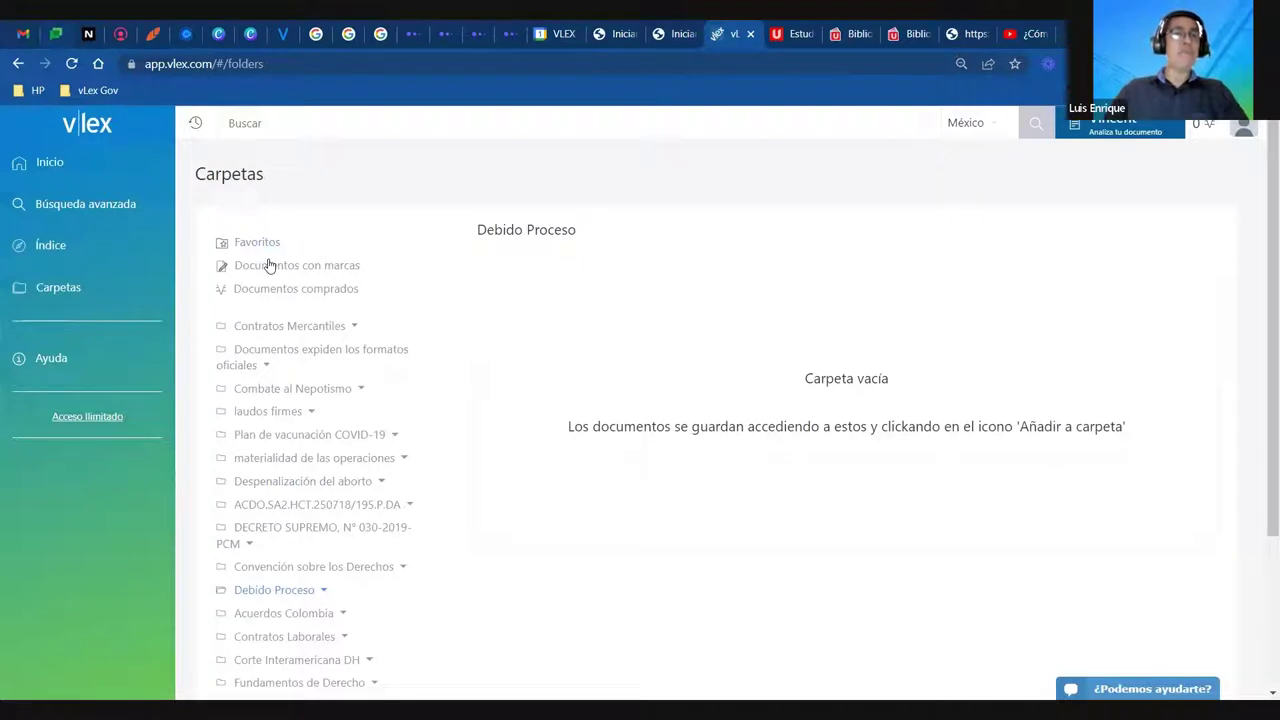
Return to the home page and reopen the Acción de Inconstitucionalidad 35/2014 ruling from the recently viewed history
left_click(37, 181)
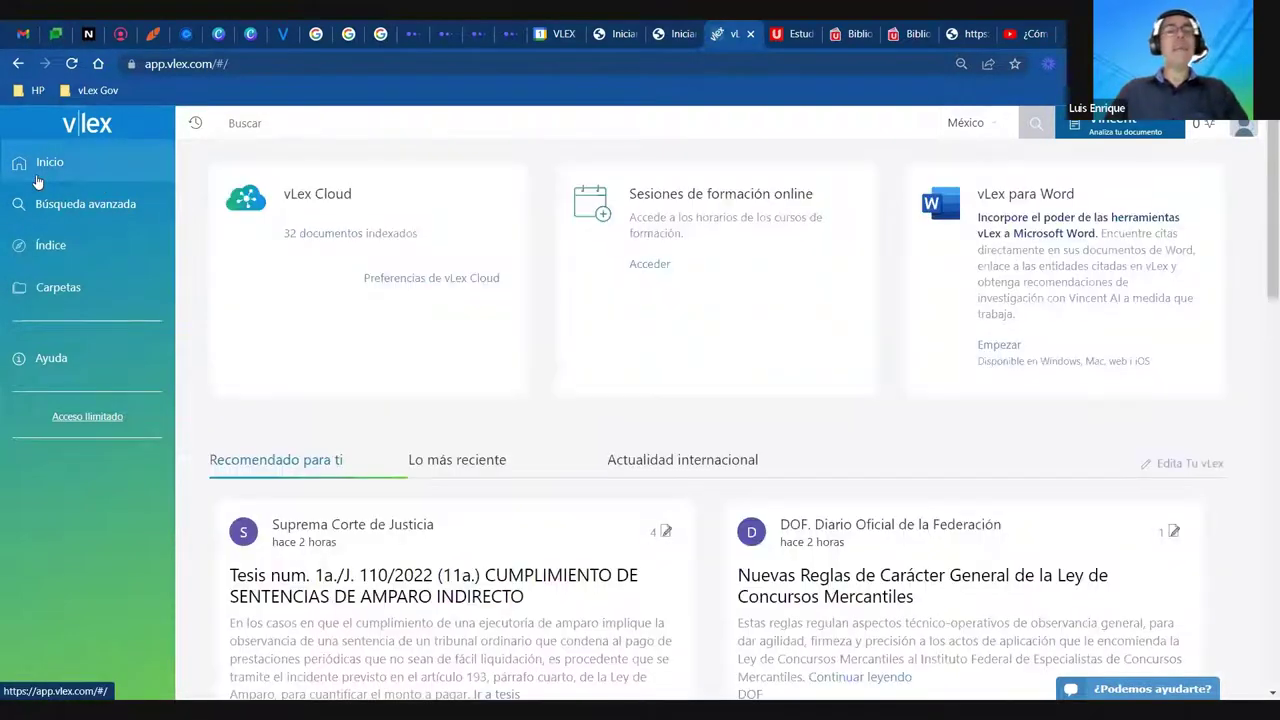
left_click(195, 123)
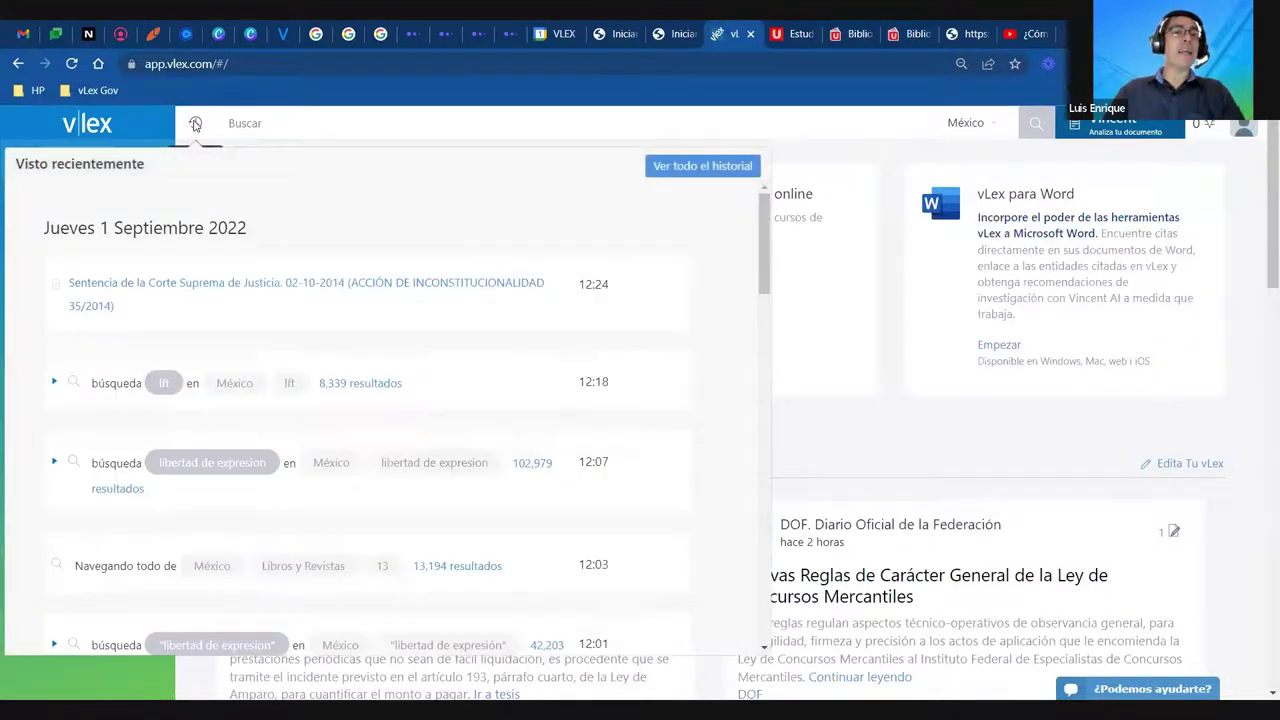
left_click(182, 283)
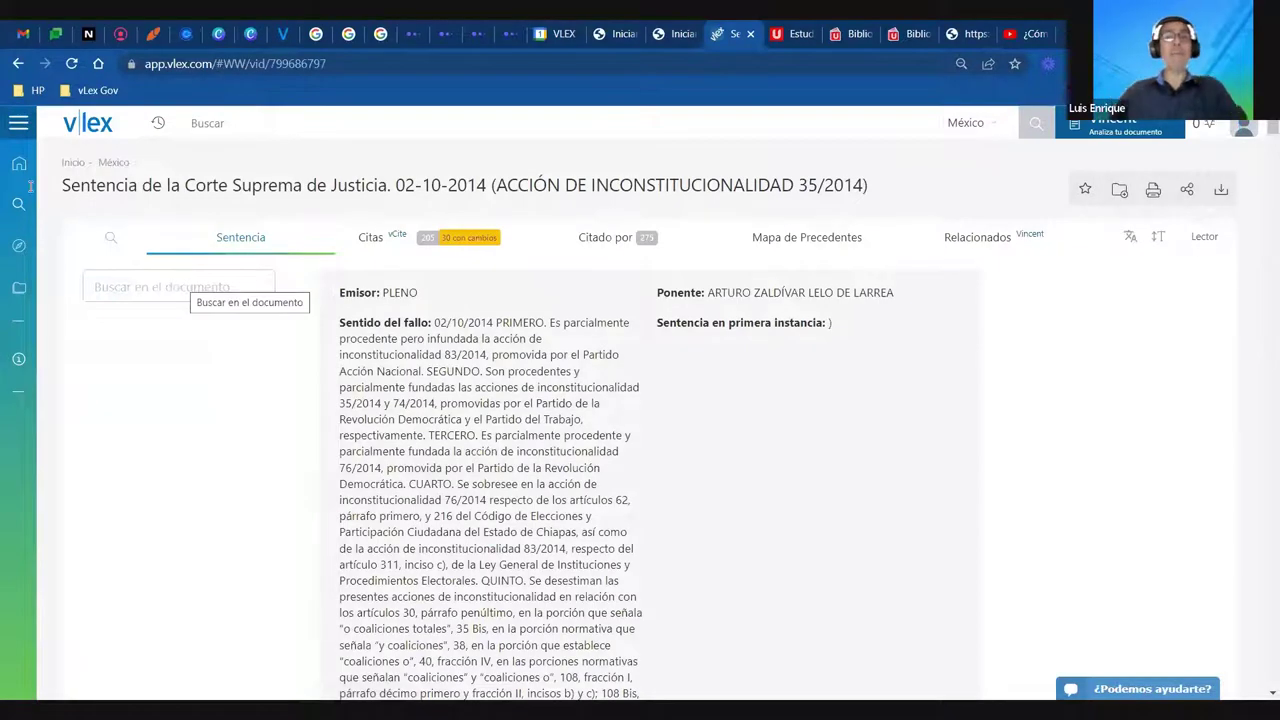
View the ruling's print options and print preview without marks and notes, and cancel without printing
left_click(1152, 191)
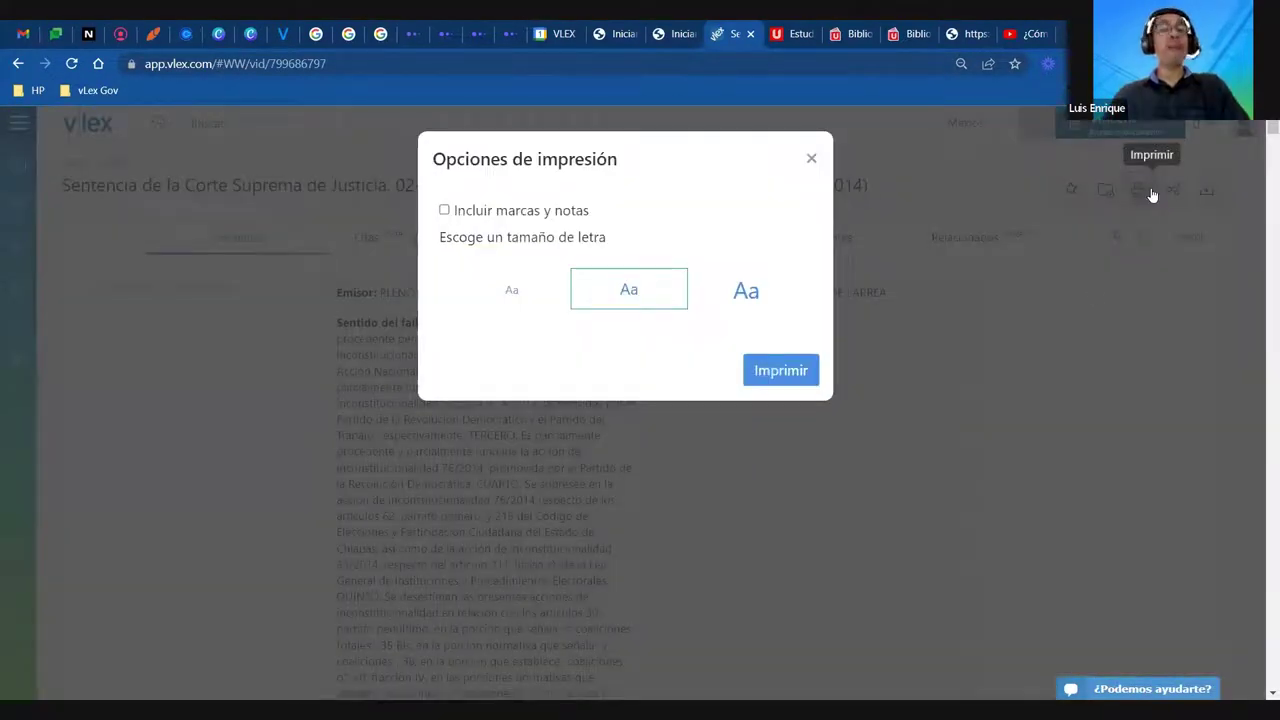
left_click(783, 374)
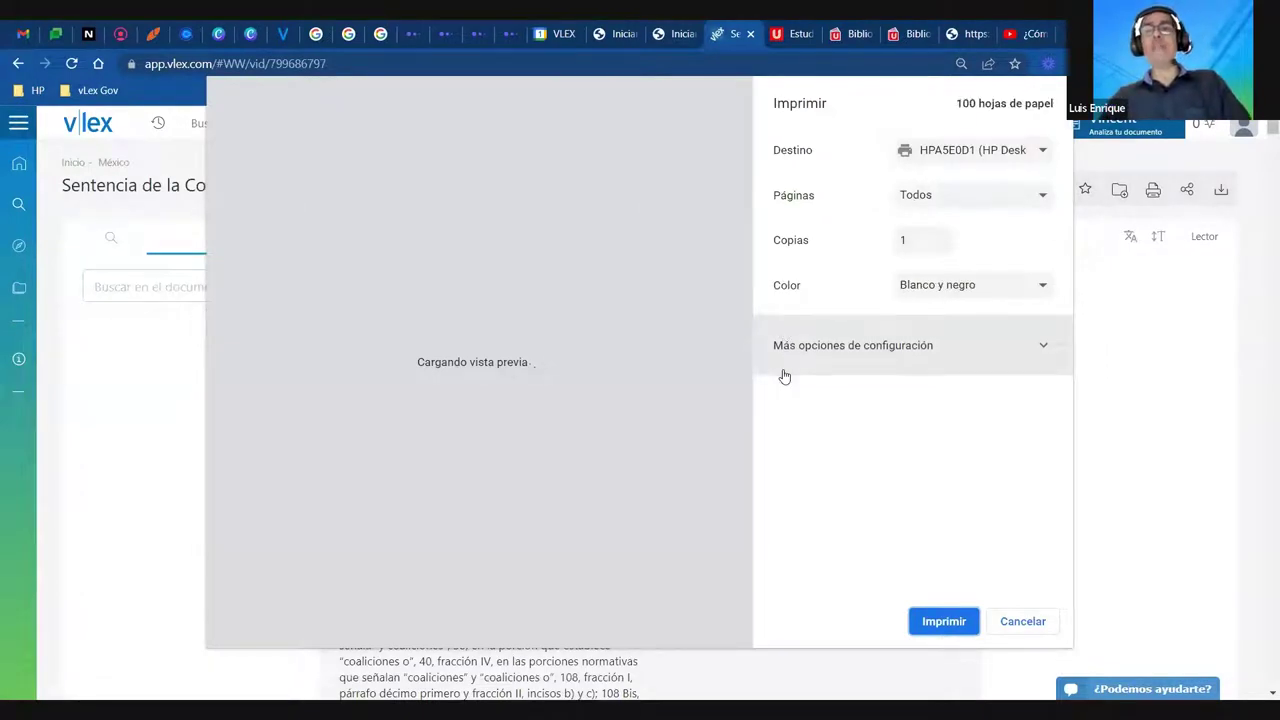
left_click(1021, 621)
Mark the whole PRIMERO paragraph on the initial filing, contested norms and authorities in the ruling's text
scroll(600, 437, "down", 15)
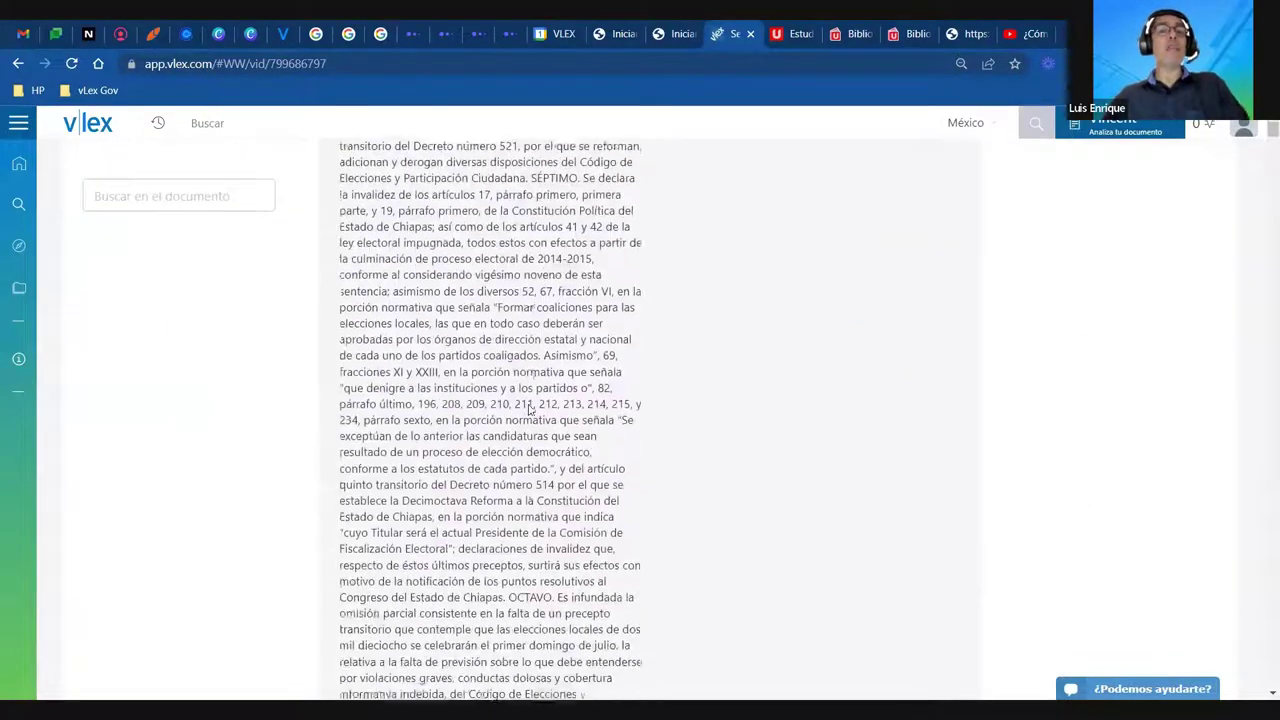
scroll(530, 410, "down", 4)
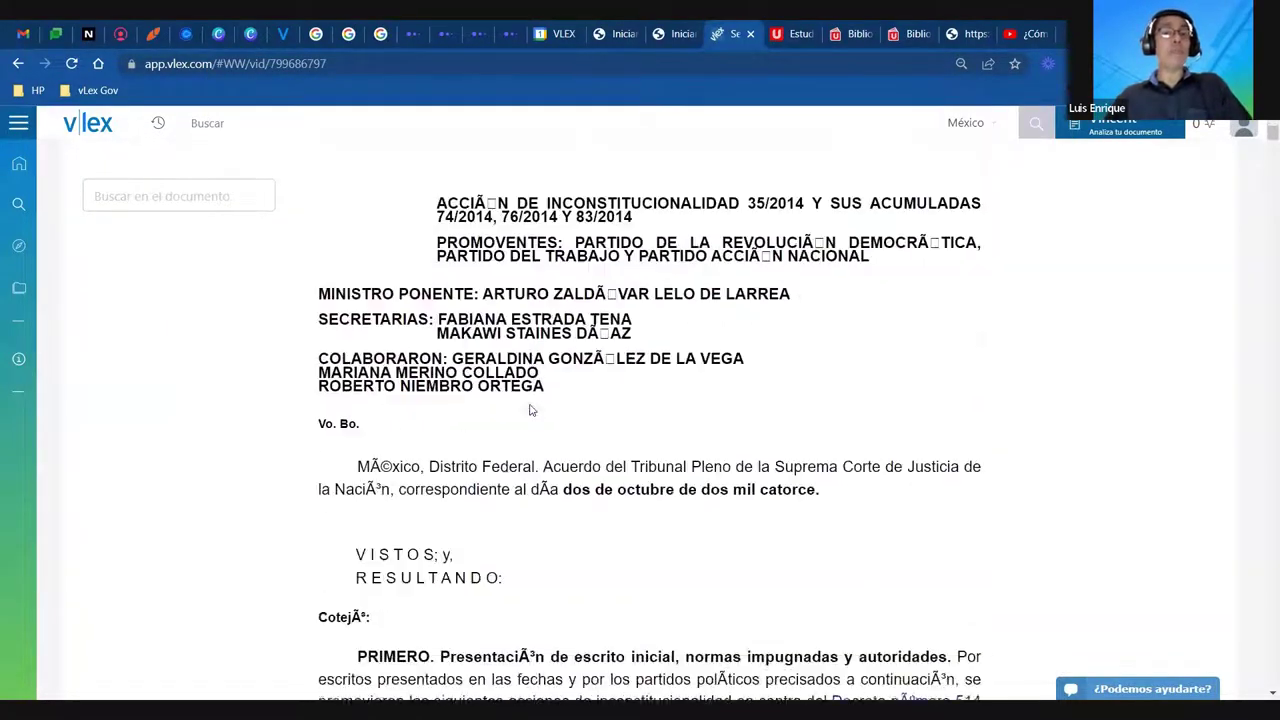
scroll(528, 409, "up", 10)
scroll(530, 402, "up", 5)
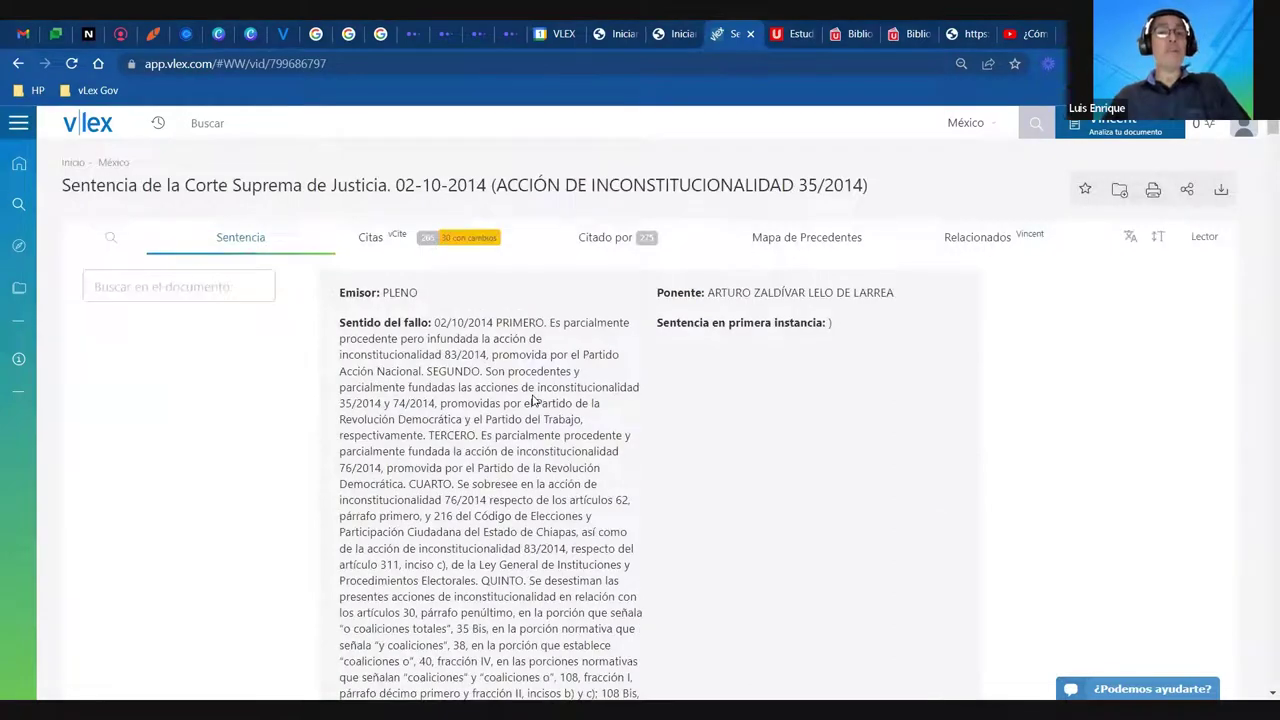
scroll(533, 400, "down", 20)
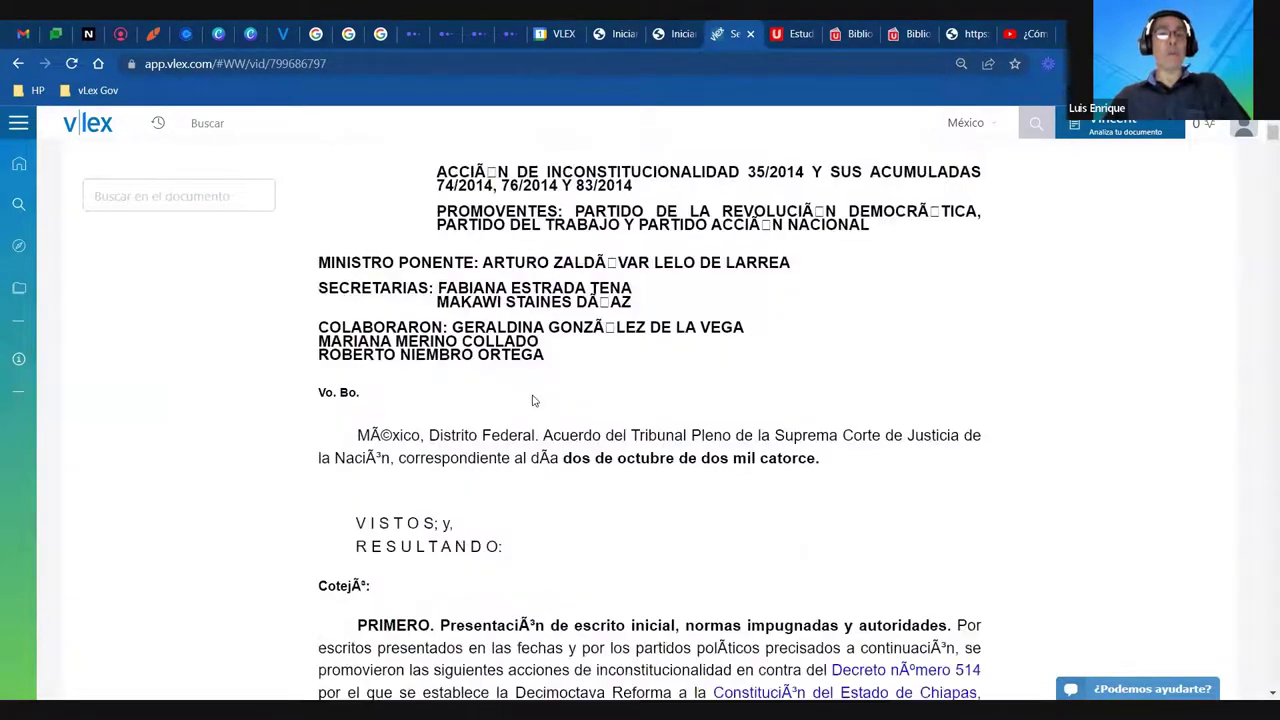
scroll(378, 393, "down", 2)
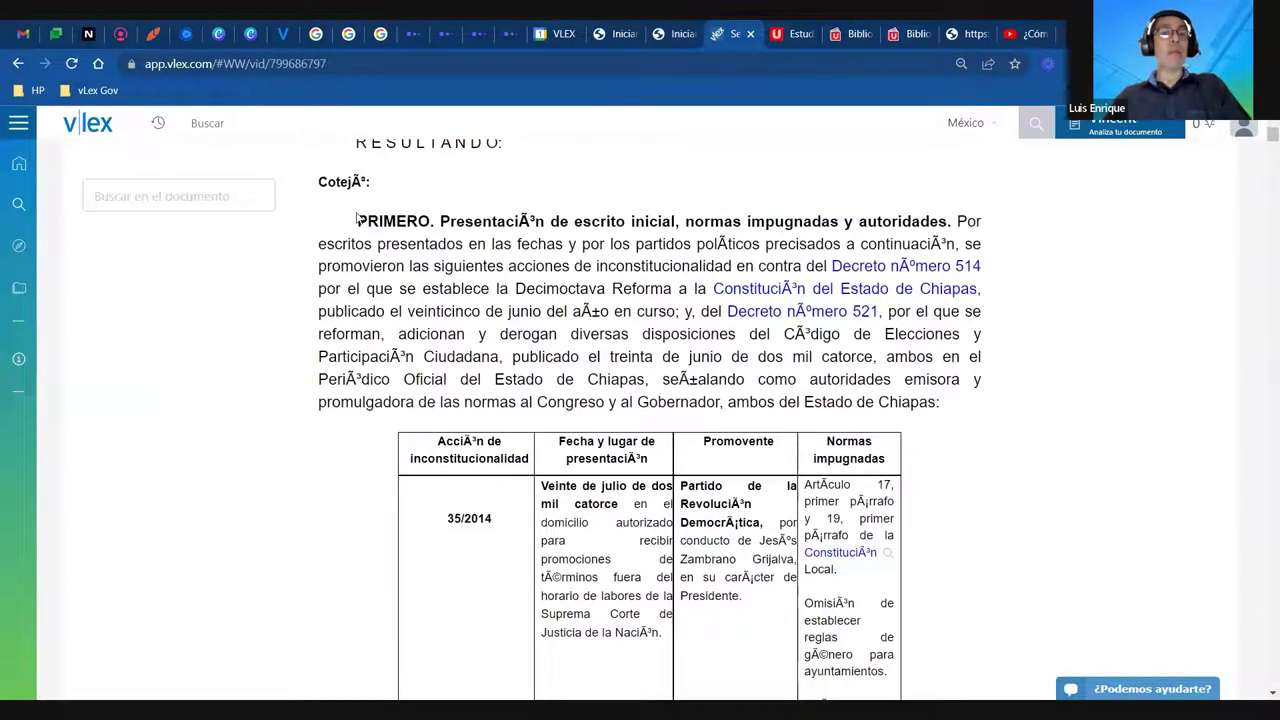
left_click_drag(358, 220, 943, 404)
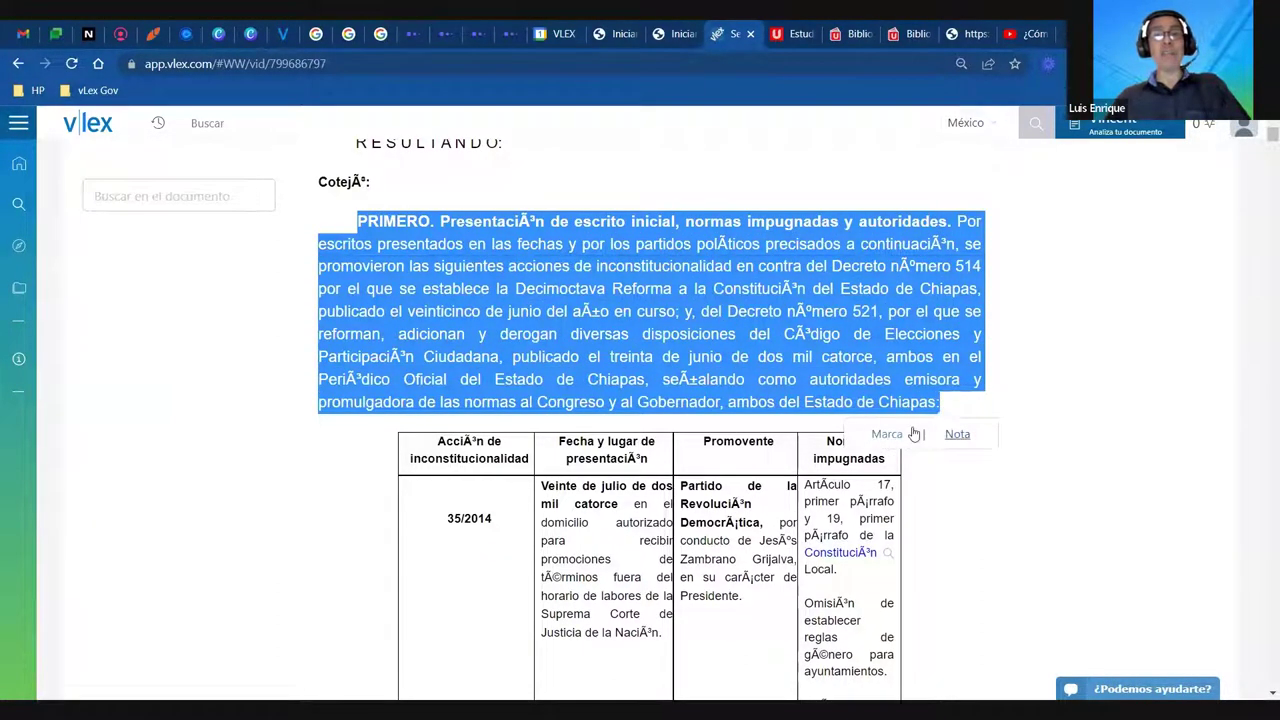
left_click(869, 437)
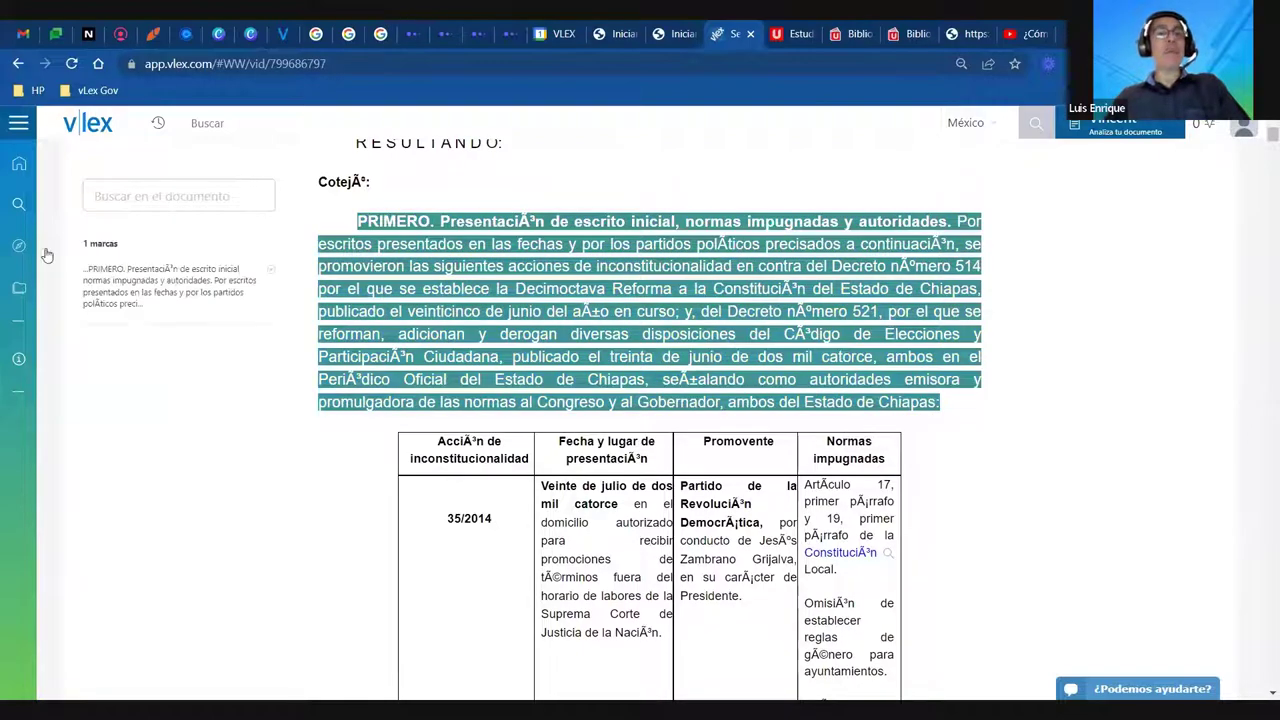
Mark point 1) on artículos 17 and 19 under the TERCERO section on the invalidity concepts of action 35/2014
scroll(463, 371, "down", 1)
scroll(468, 371, "down", 15)
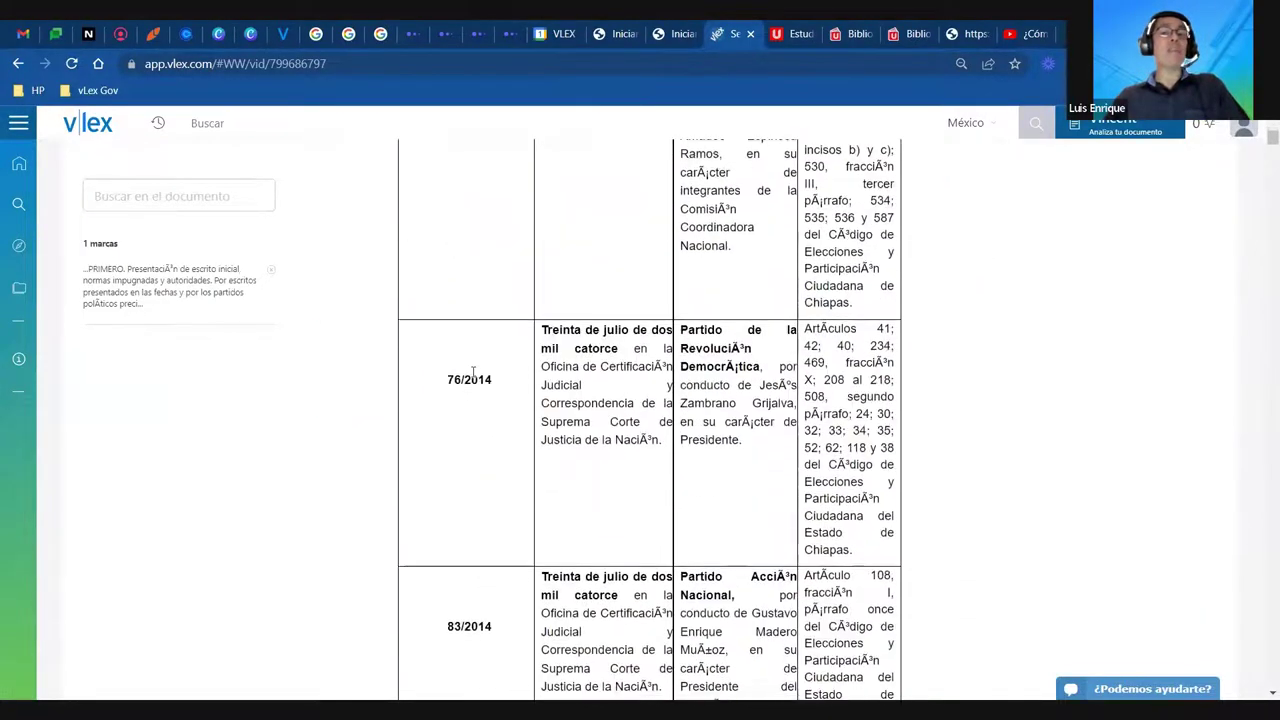
scroll(337, 462, "down", 3)
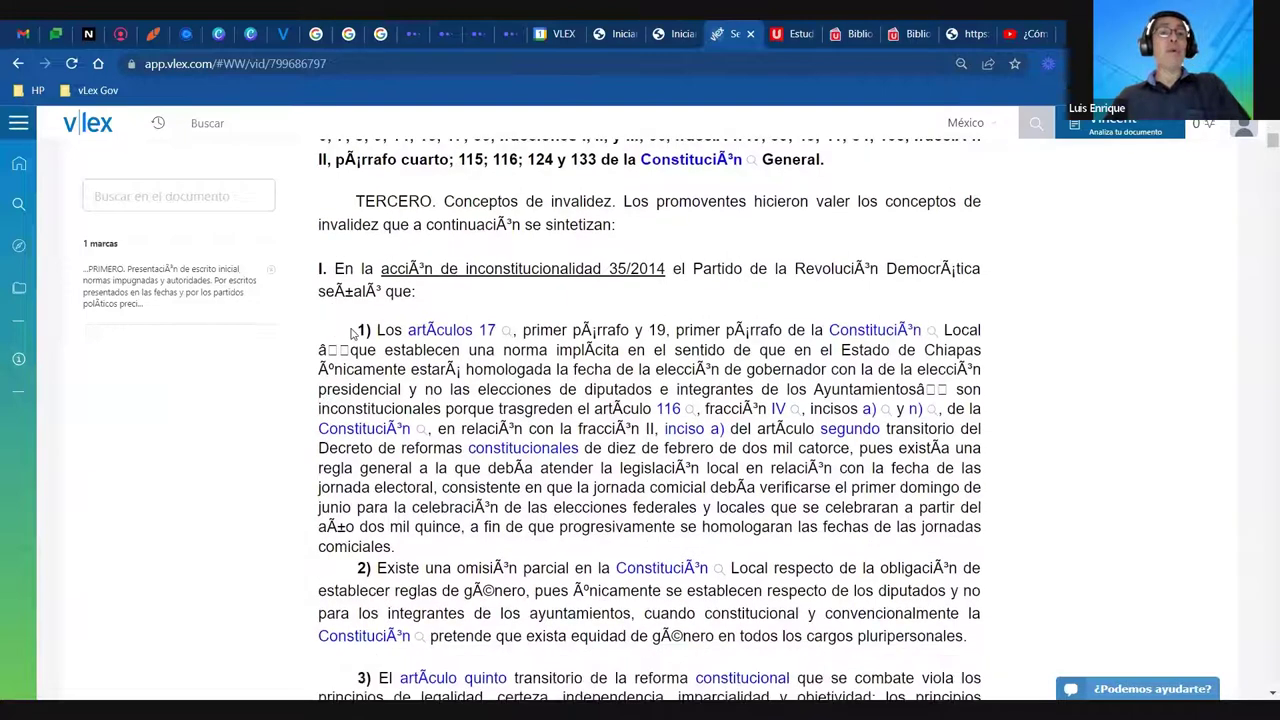
left_click_drag(357, 330, 400, 548)
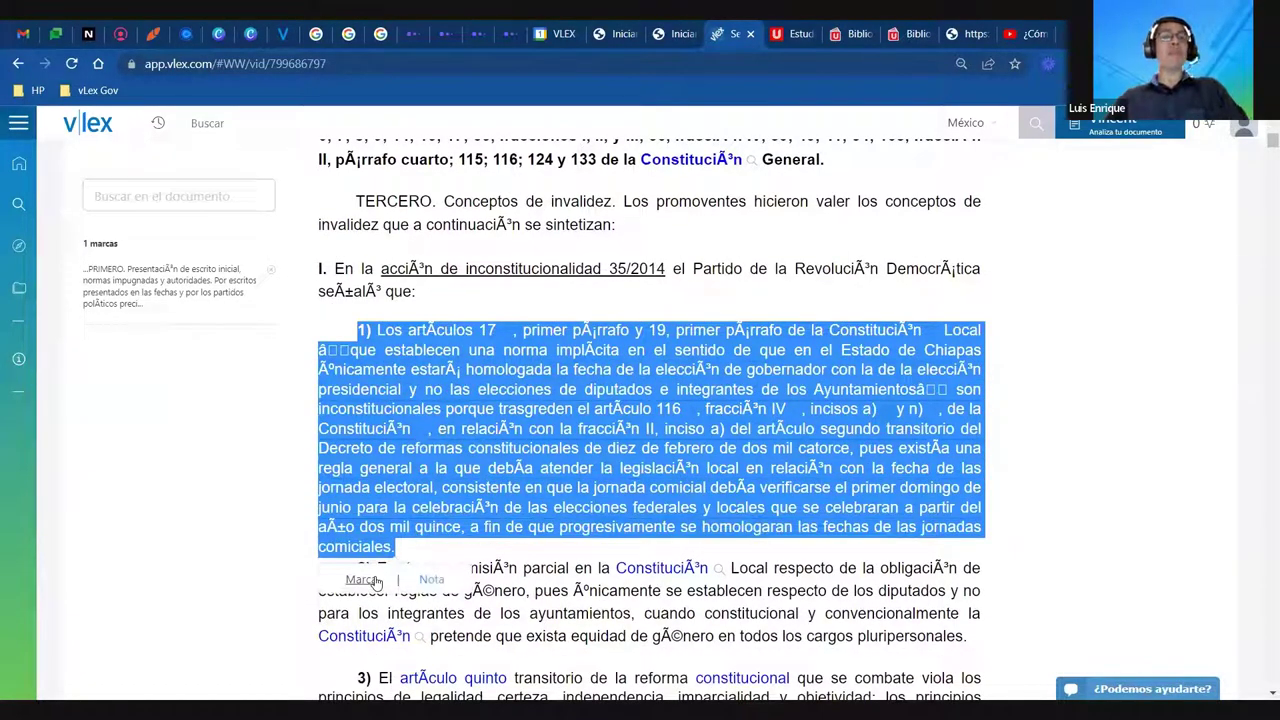
left_click(364, 580)
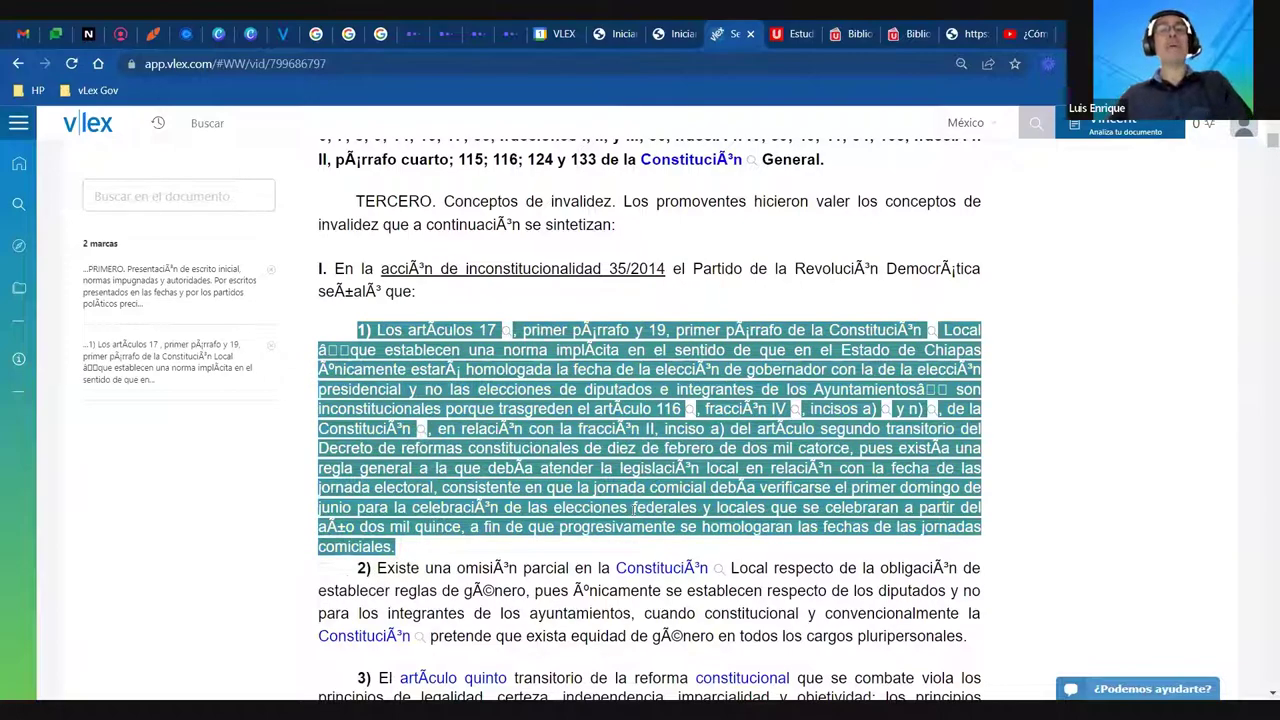
Open the ruling's print preview with its marks and notes included
scroll(634, 508, "up", 15)
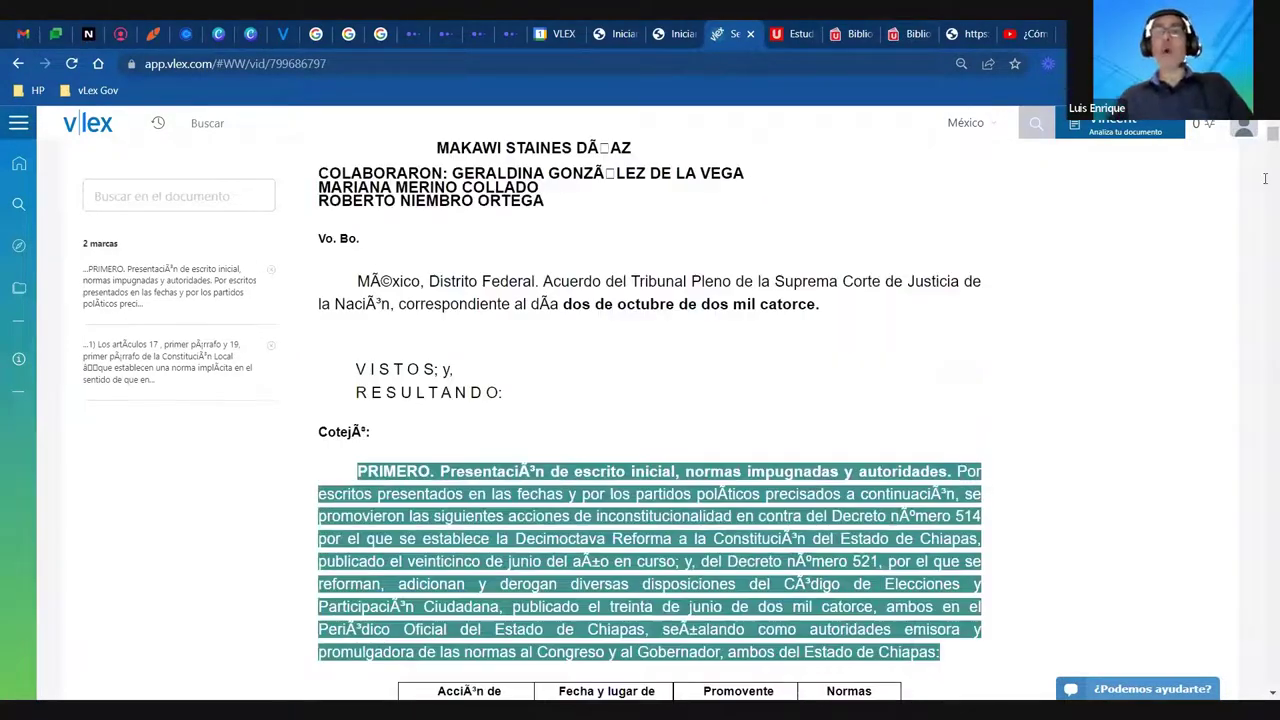
scroll(1265, 178, "up", 10)
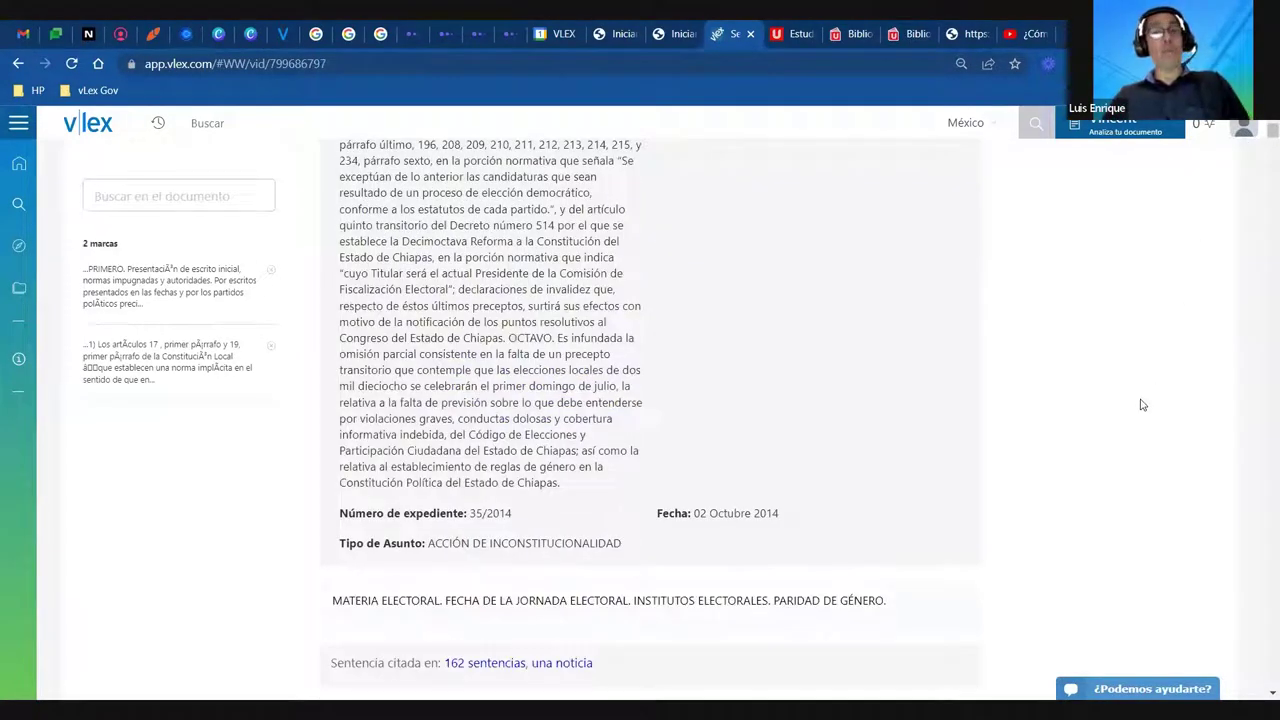
scroll(1143, 404, "up", 10)
scroll(1141, 408, "up", 3)
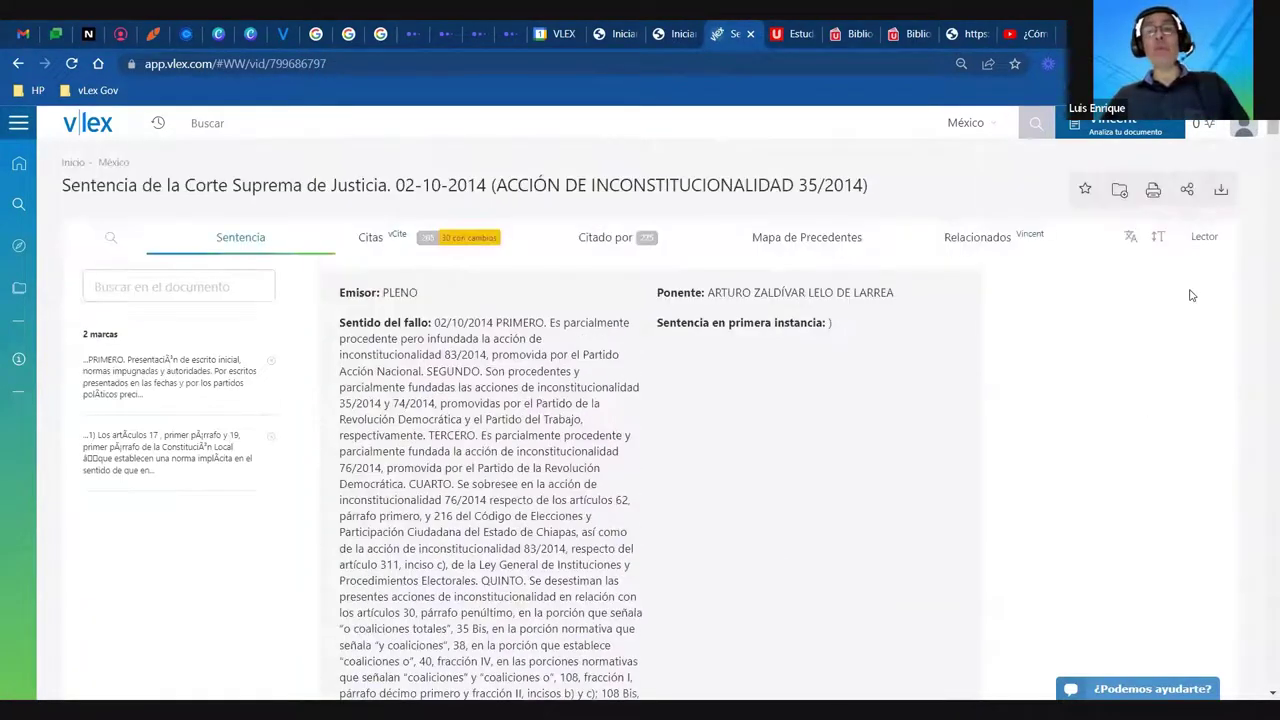
left_click(1151, 192)
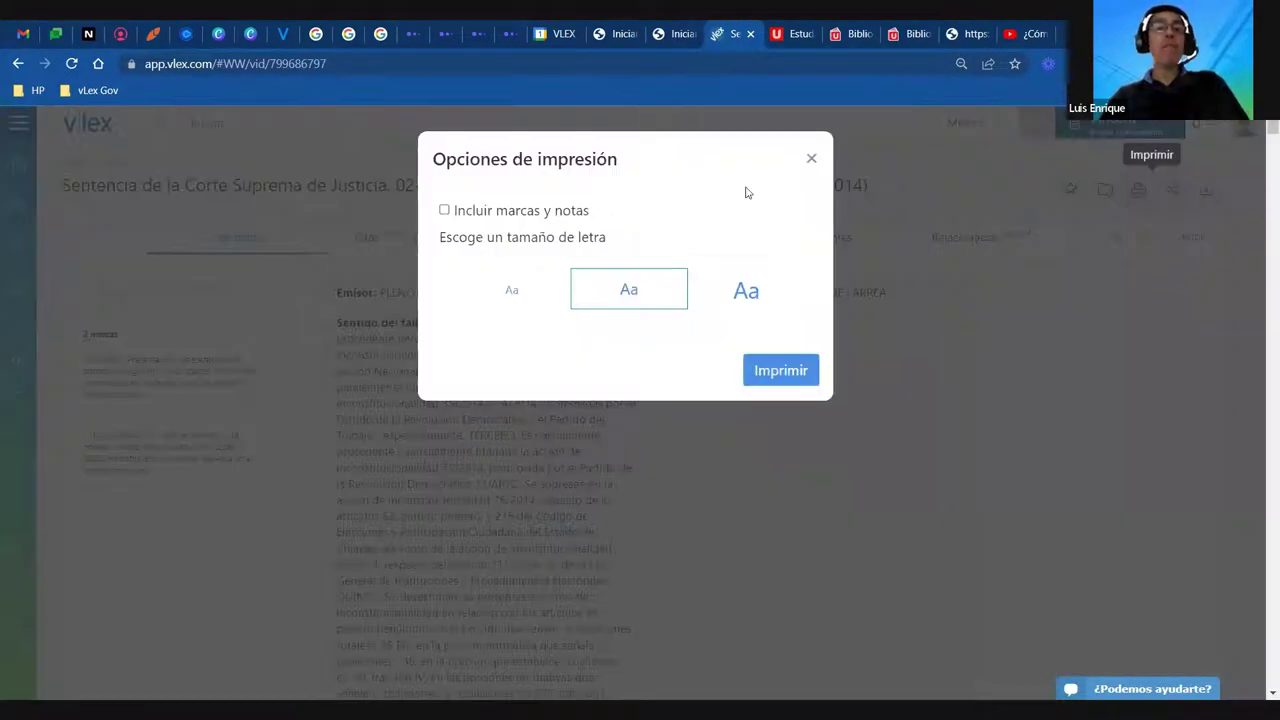
left_click(560, 214)
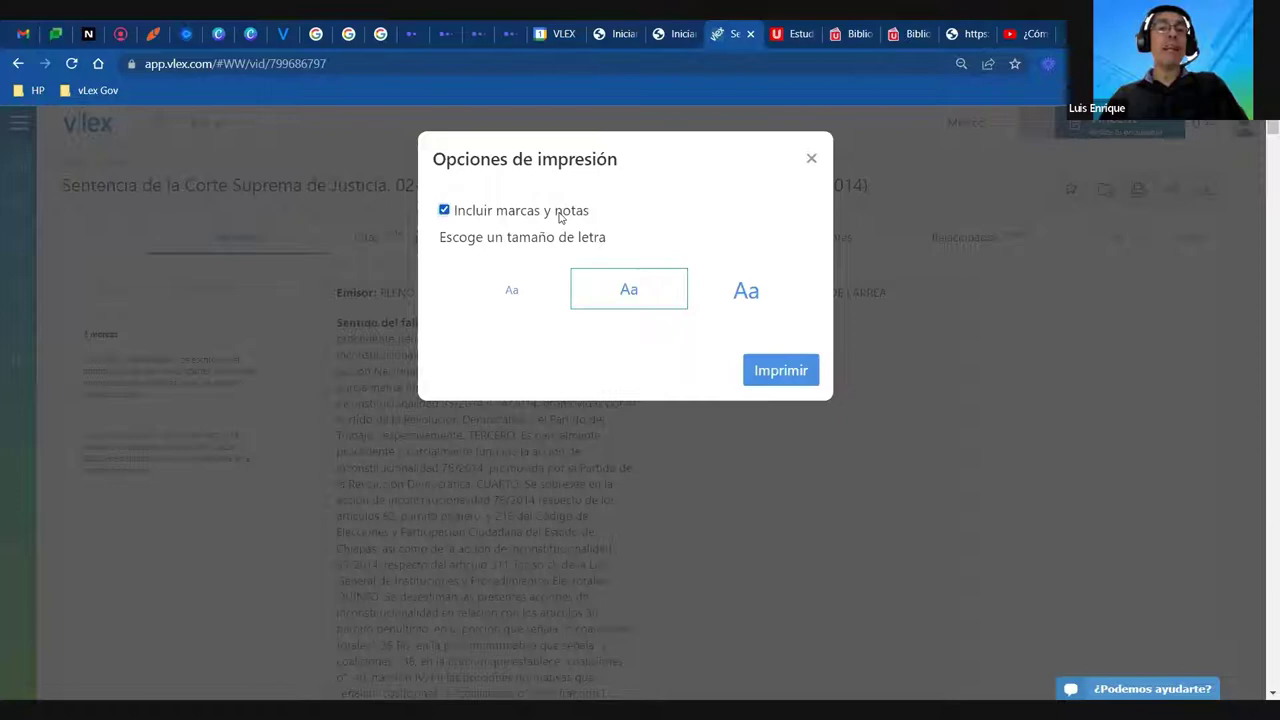
left_click(790, 383)
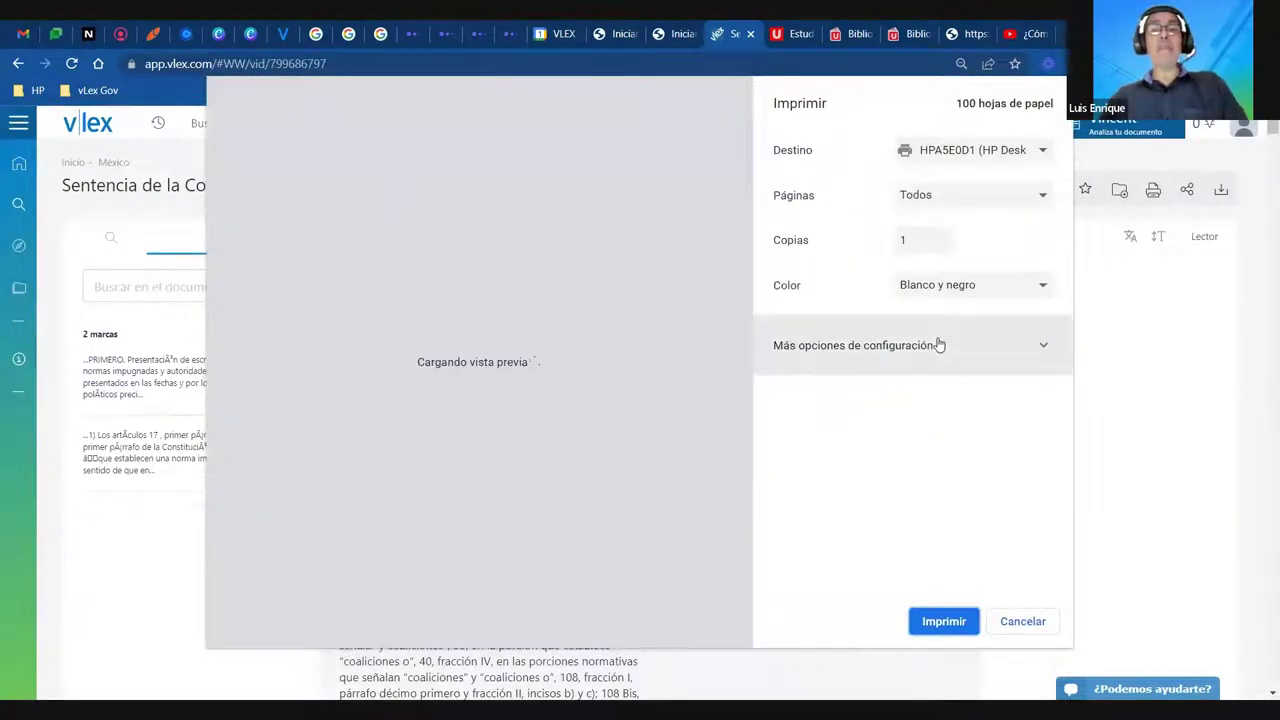
Set the printout to Color with the additional print settings expanded, and examine the marked passages in the preview
left_click(937, 345)
left_click(968, 289)
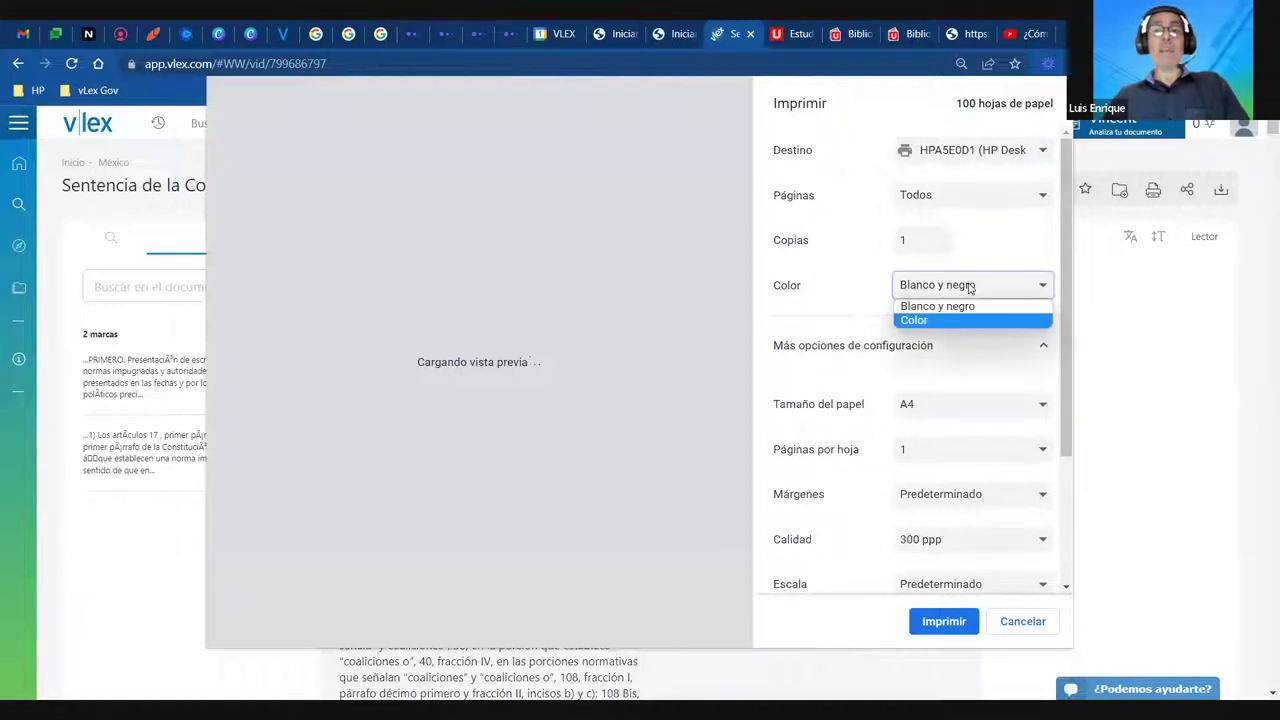
left_click(930, 320)
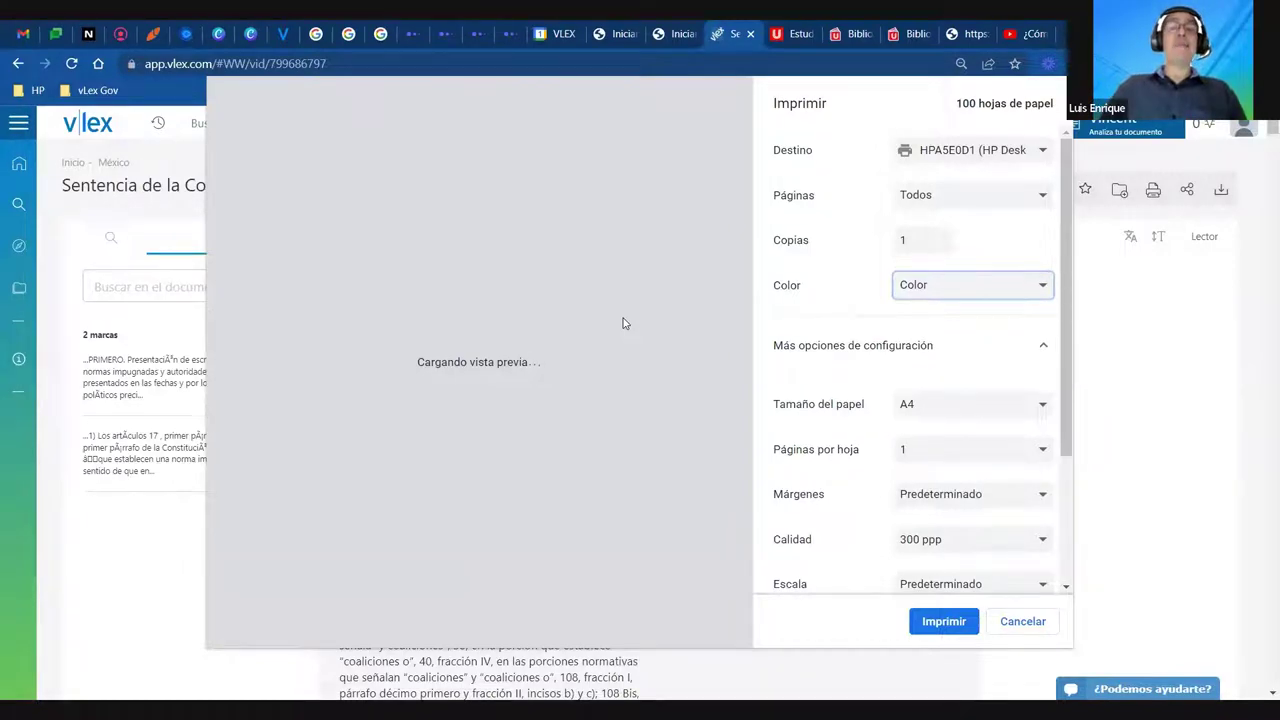
scroll(606, 326, "down", 10)
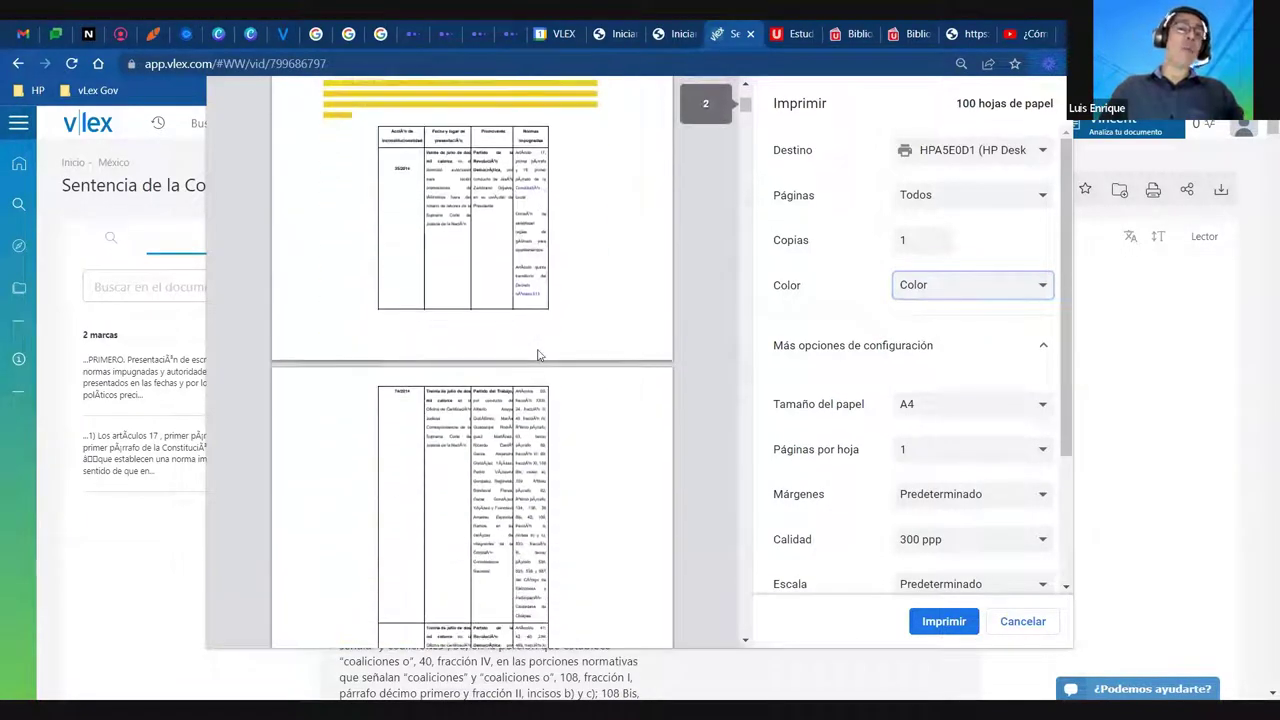
scroll(537, 355, "down", 6)
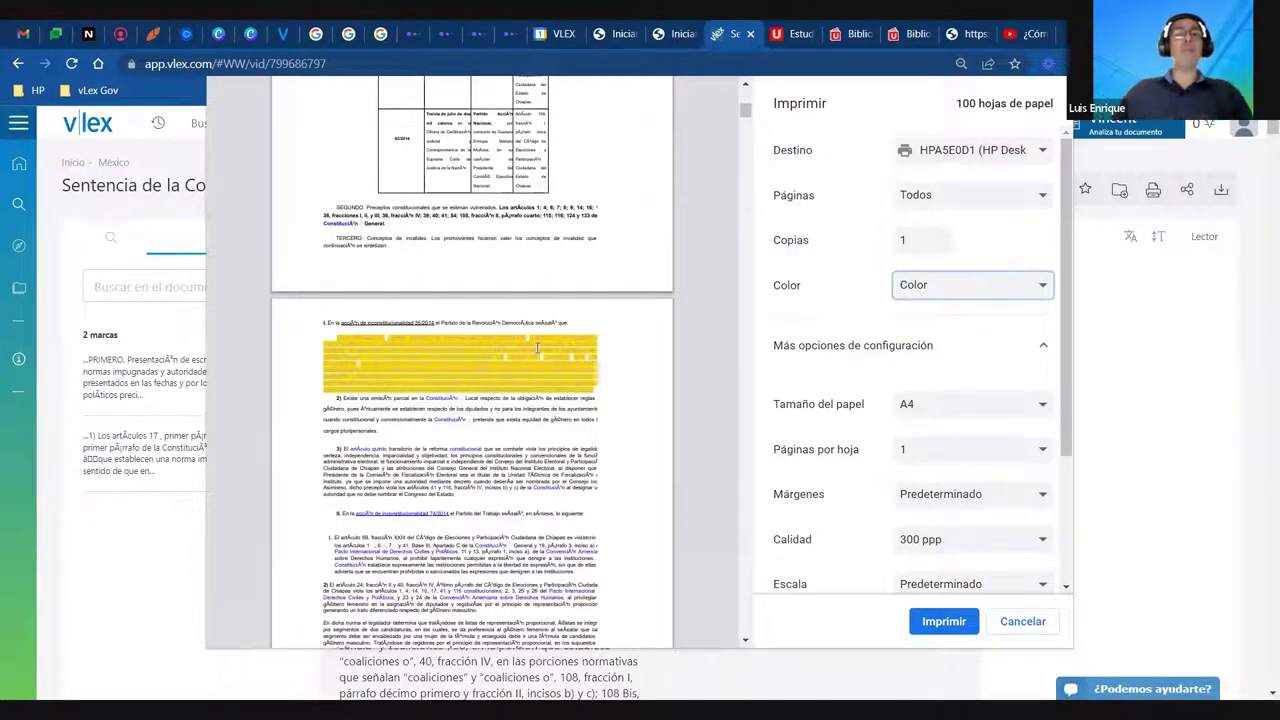
Cancel printing the ruling and copy its permanent page link to the clipboard
left_click(1035, 625)
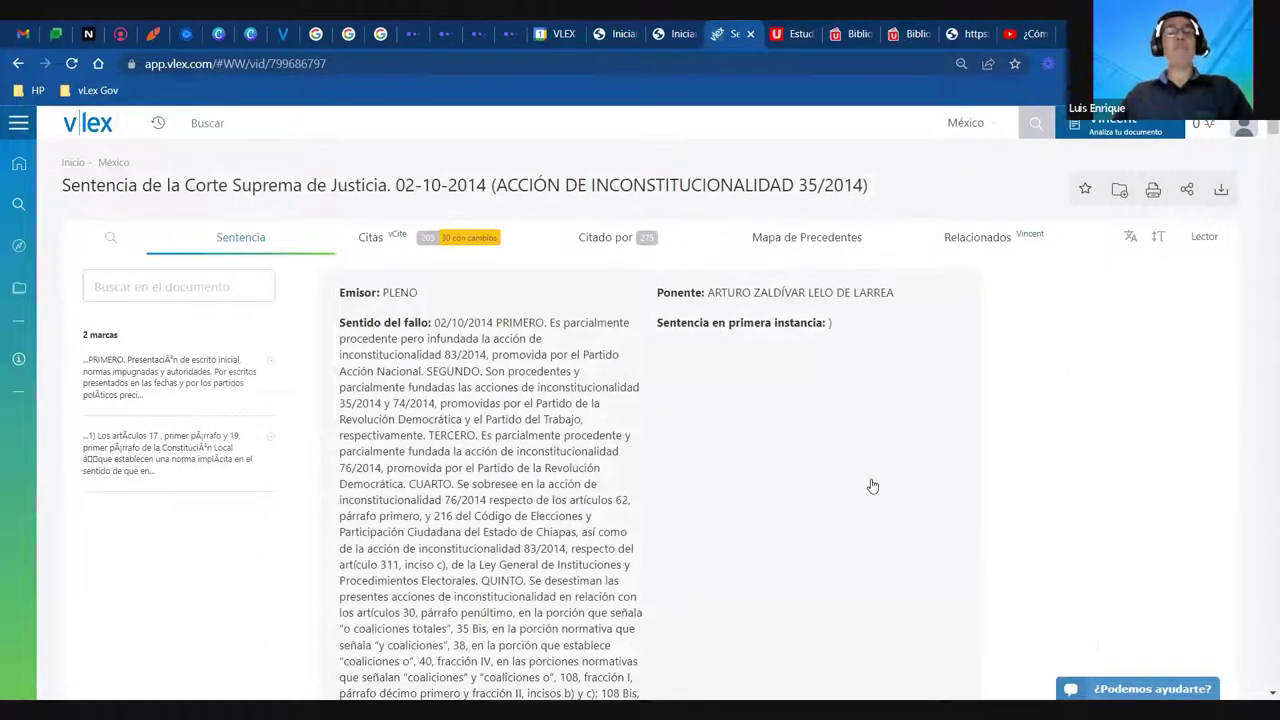
left_click(1189, 190)
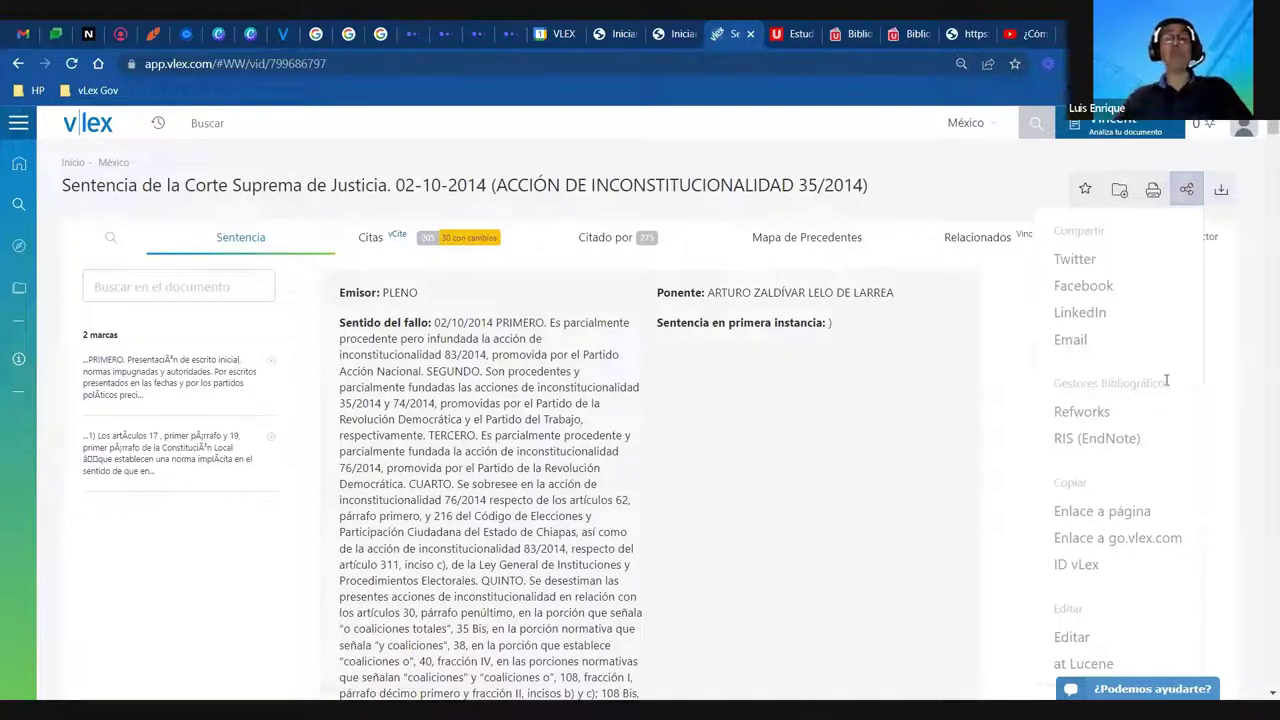
scroll(1137, 423, "down", 1)
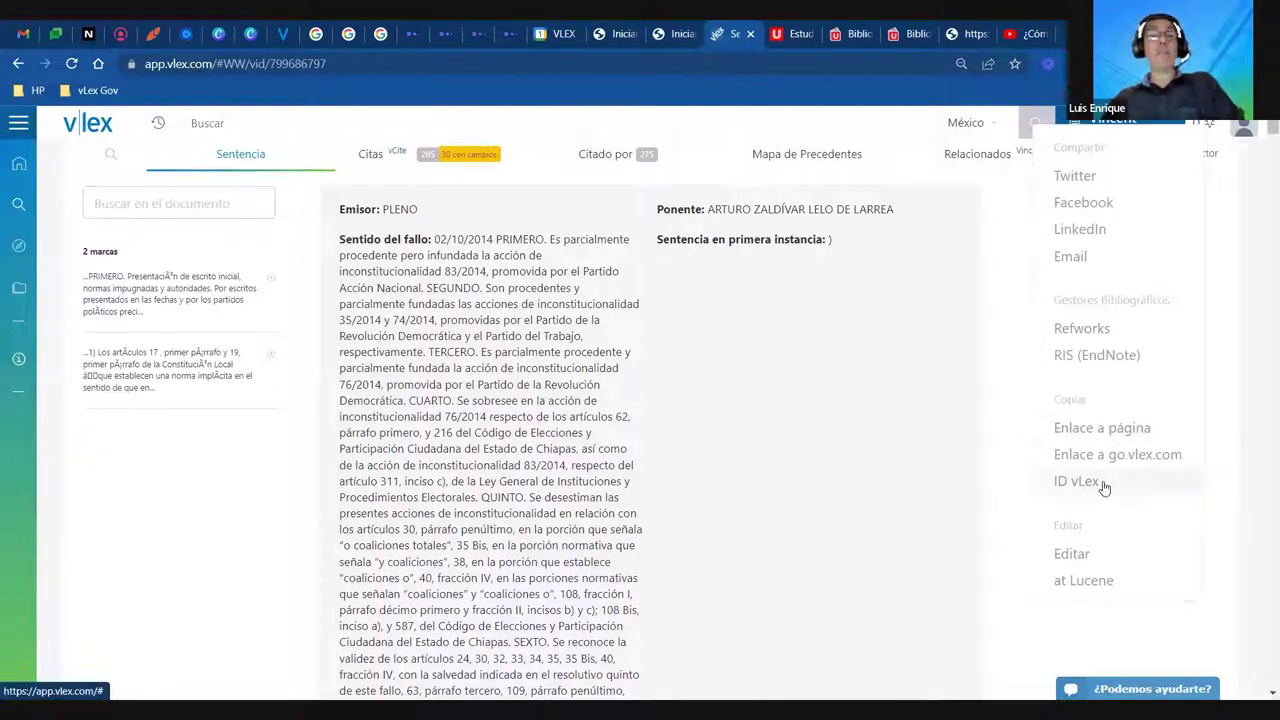
left_click(1114, 428)
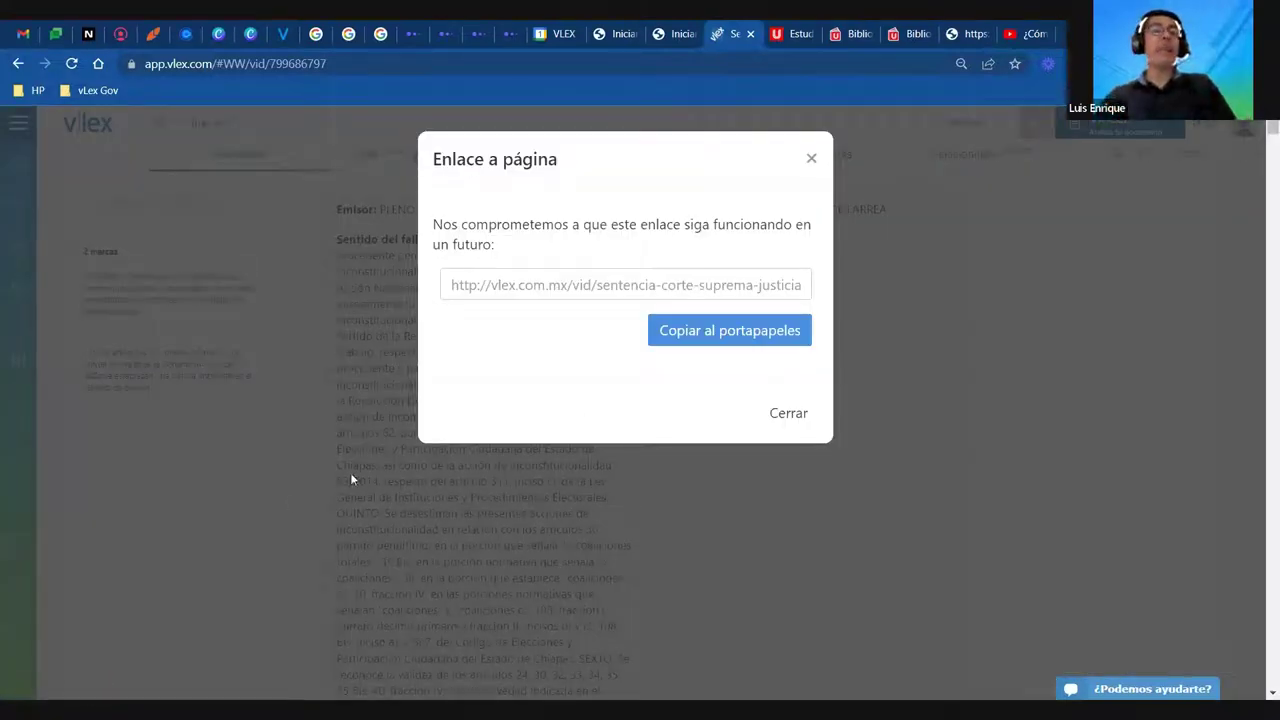
left_click(725, 330)
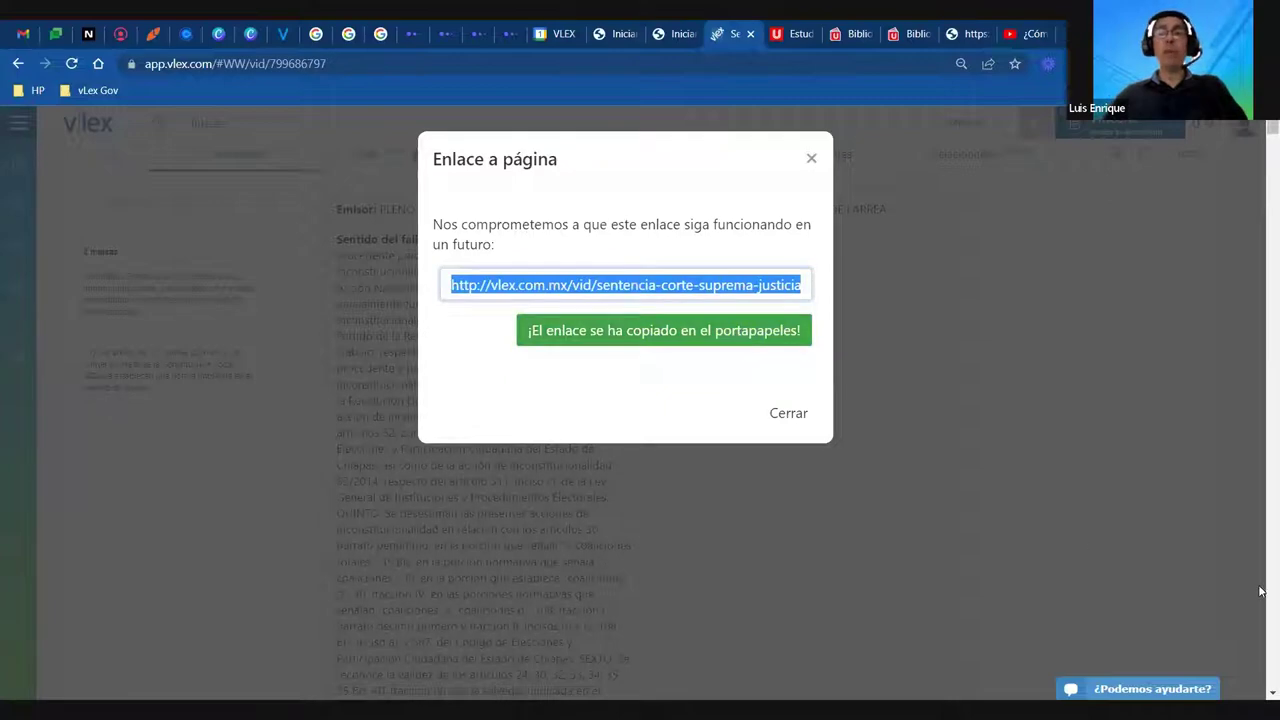
Paste the copied page link as the comment in the ruling's email-sharing form and close it without sending
left_click(1168, 179)
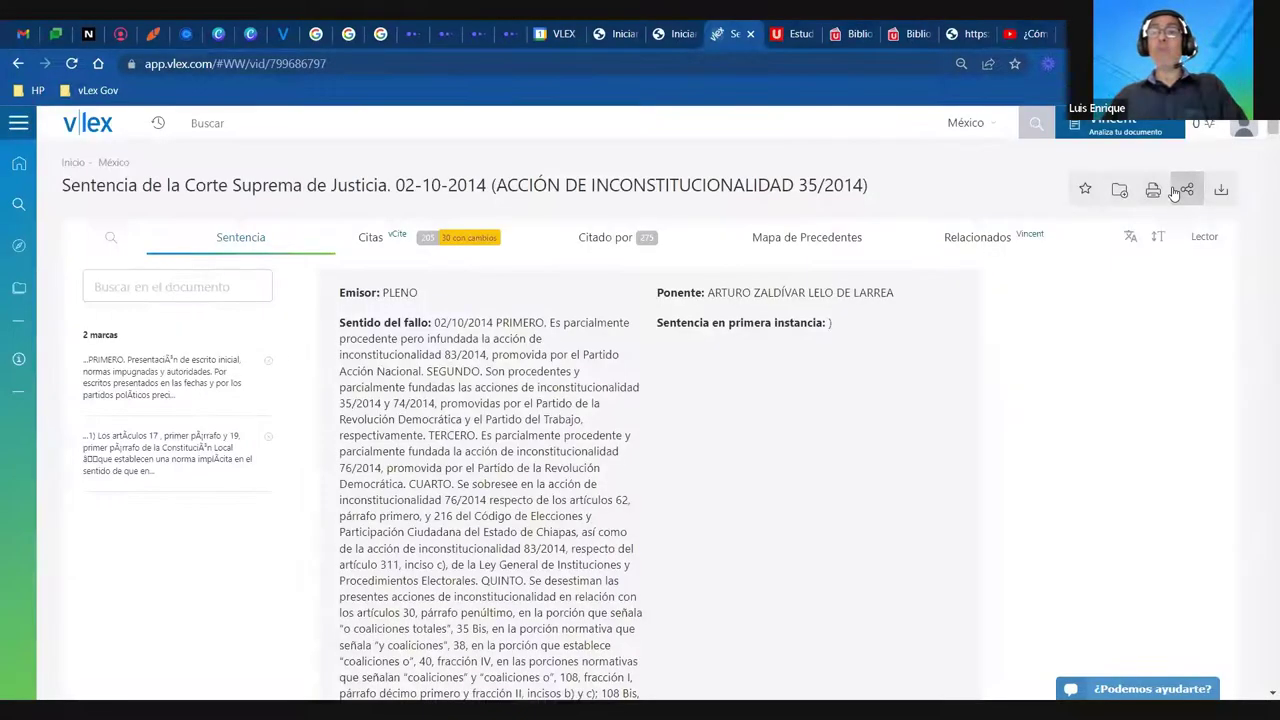
left_click(1070, 340)
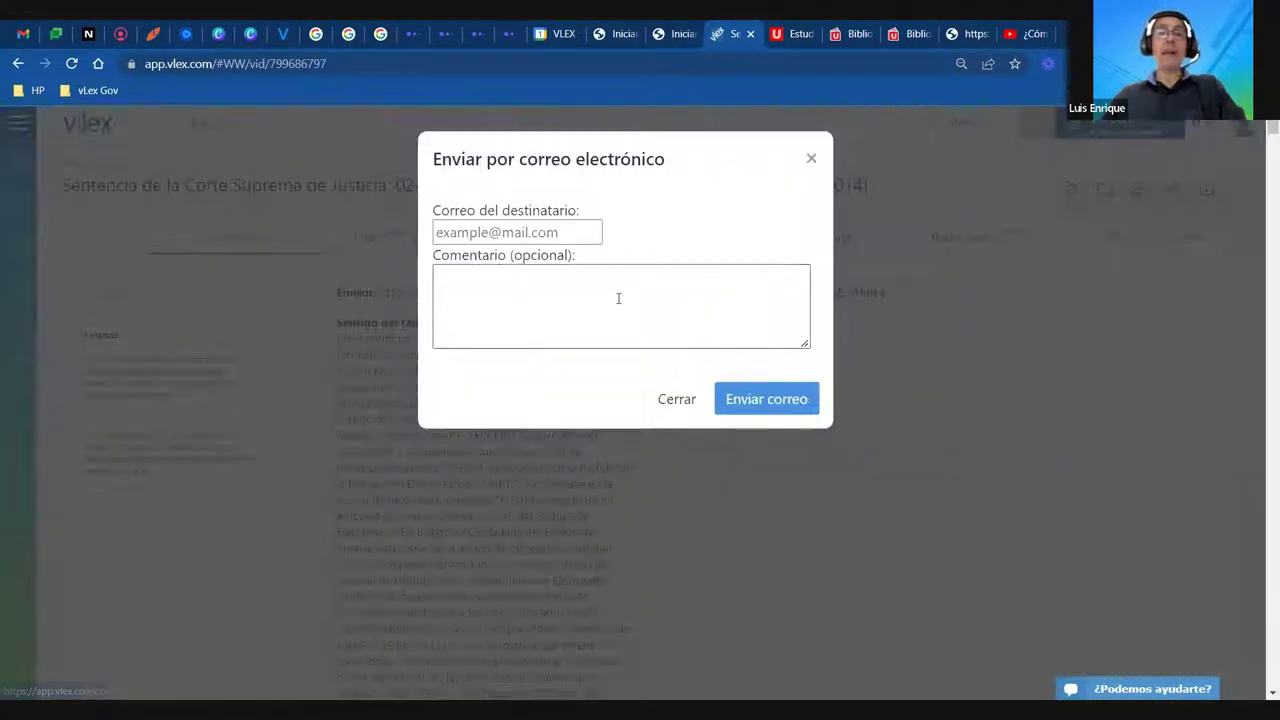
type("http://vlex.com.mx/vid/sentencia-corte-suprema-justicia-799686797")
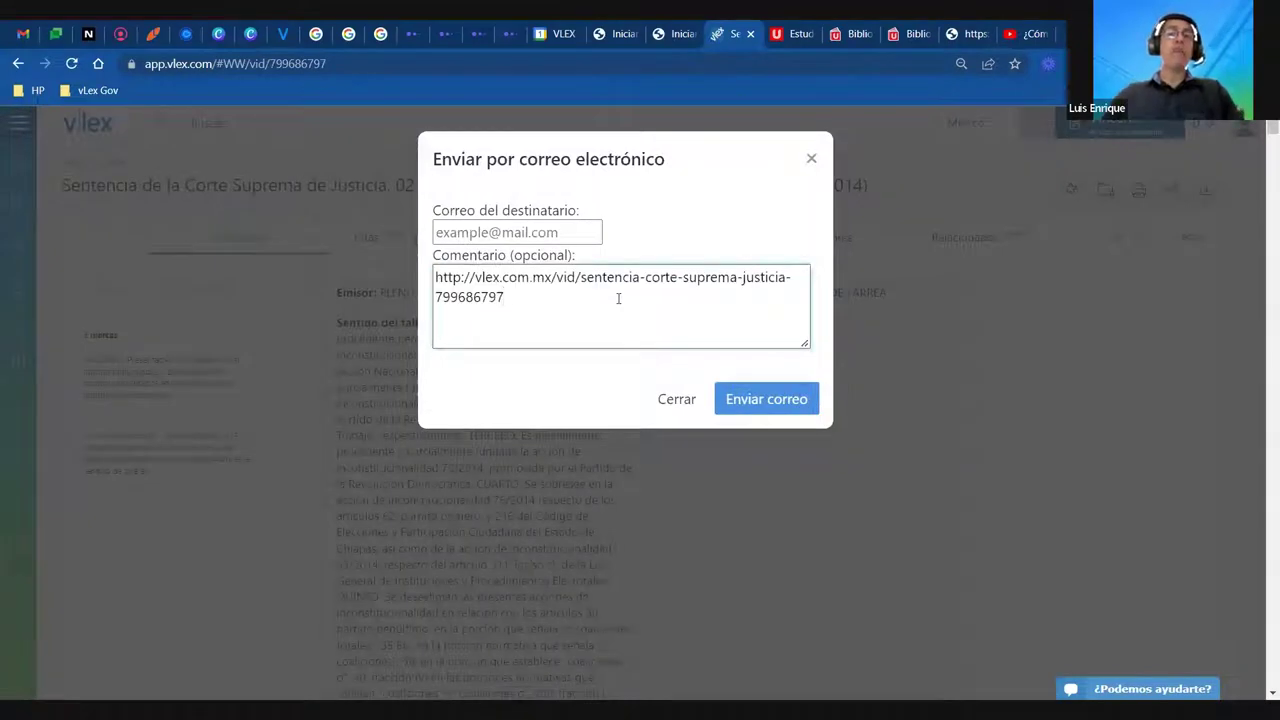
key("Escape")
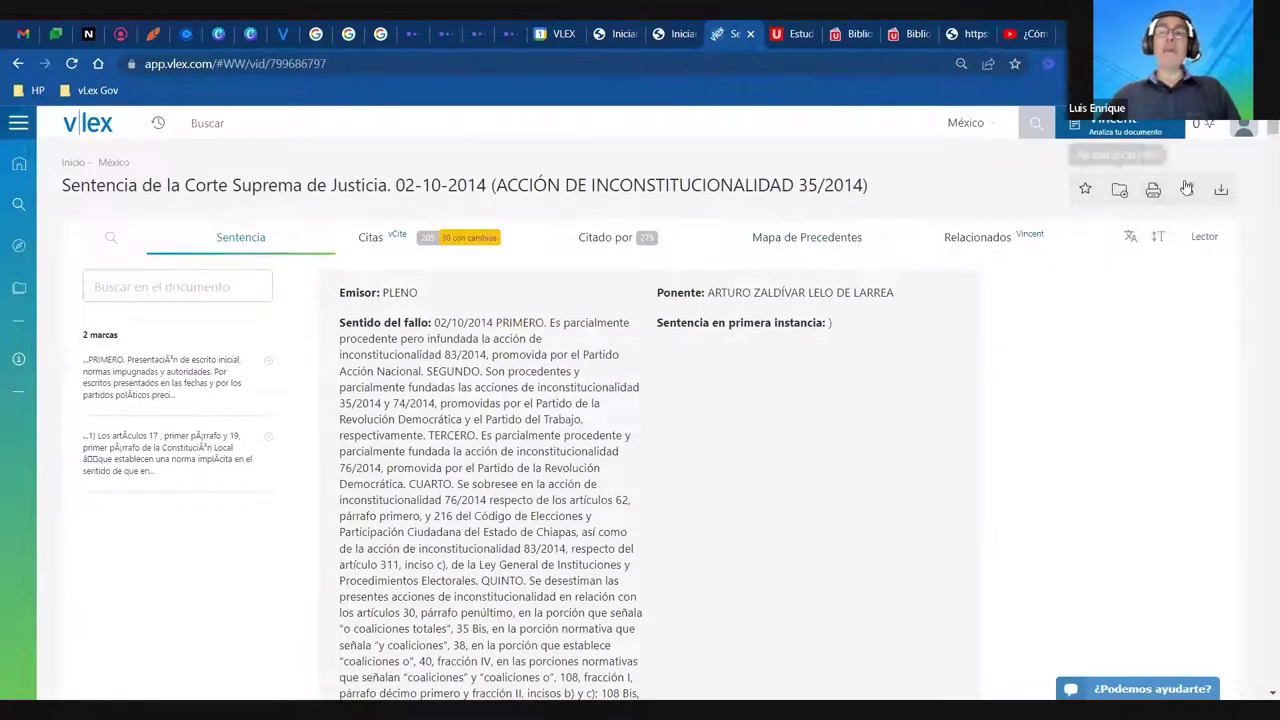
key("Return")
left_click(1052, 337)
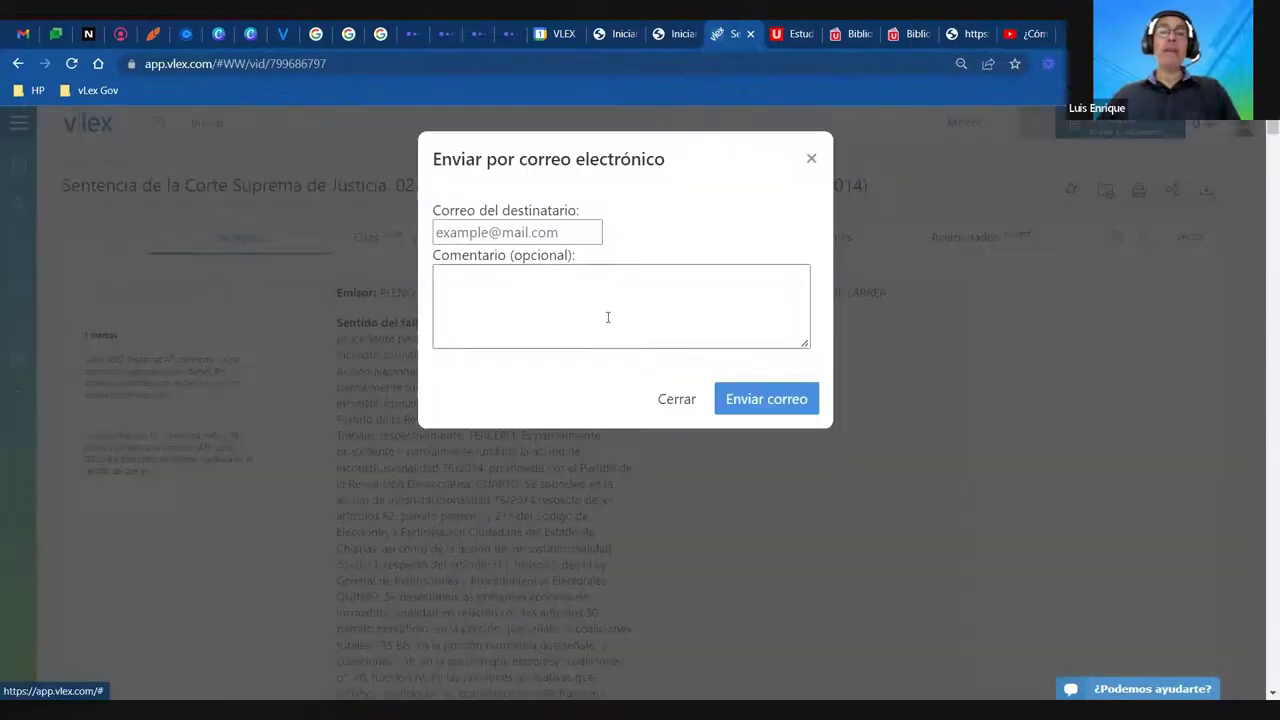
type("http://vlex.com.mx/vid/sentencia-corte-suprema-justicia-799686797")
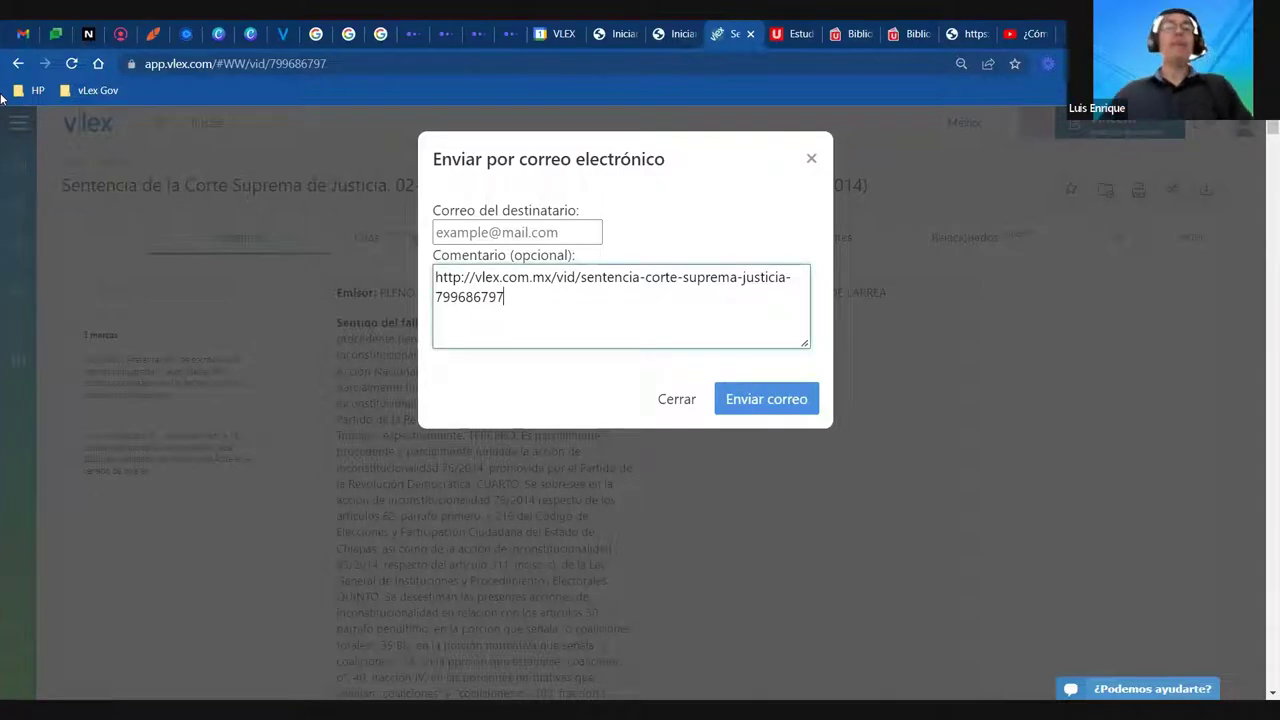
left_click(660, 399)
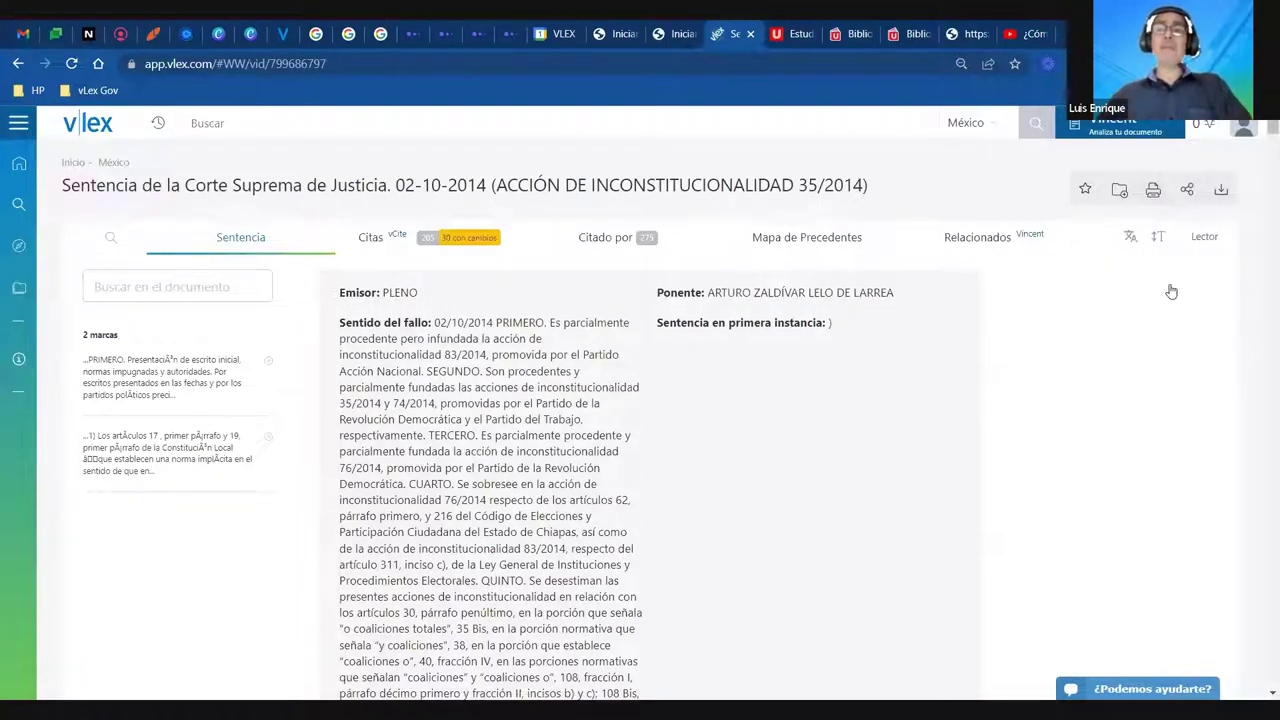
Copy the ruling's unique vLex ID to the clipboard
left_click(1184, 191)
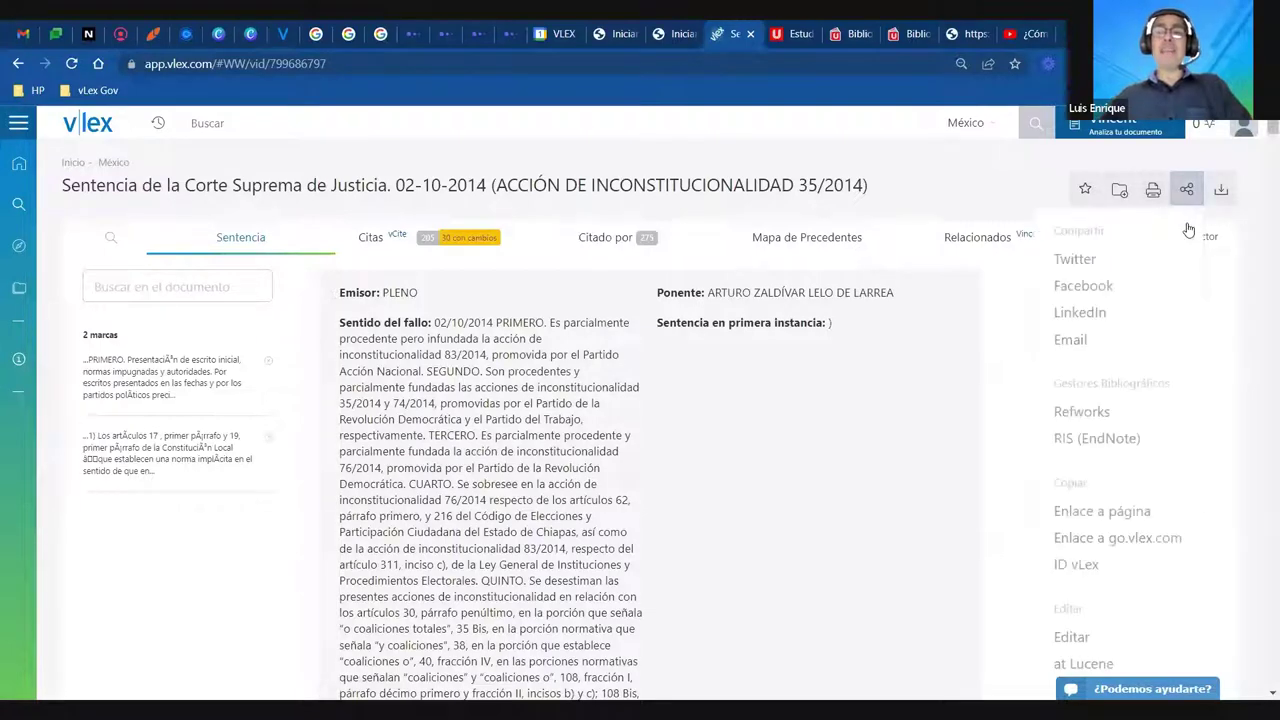
left_click(1120, 568)
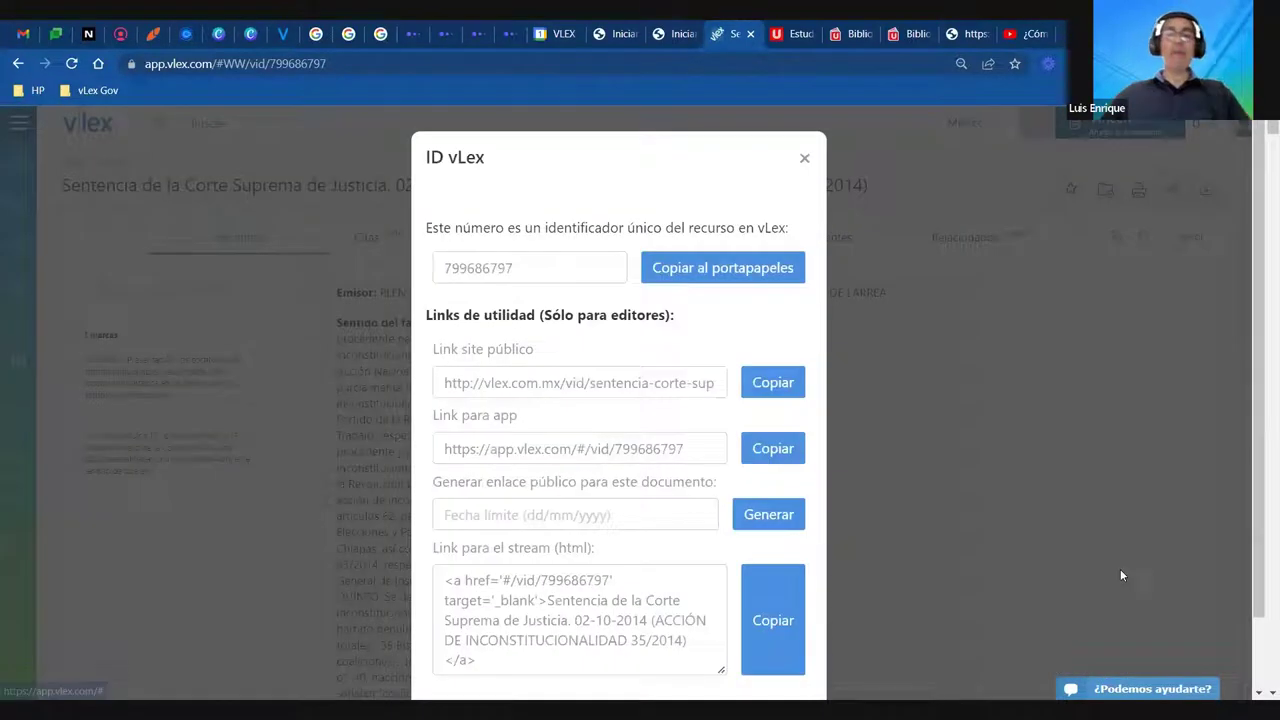
left_click(803, 157)
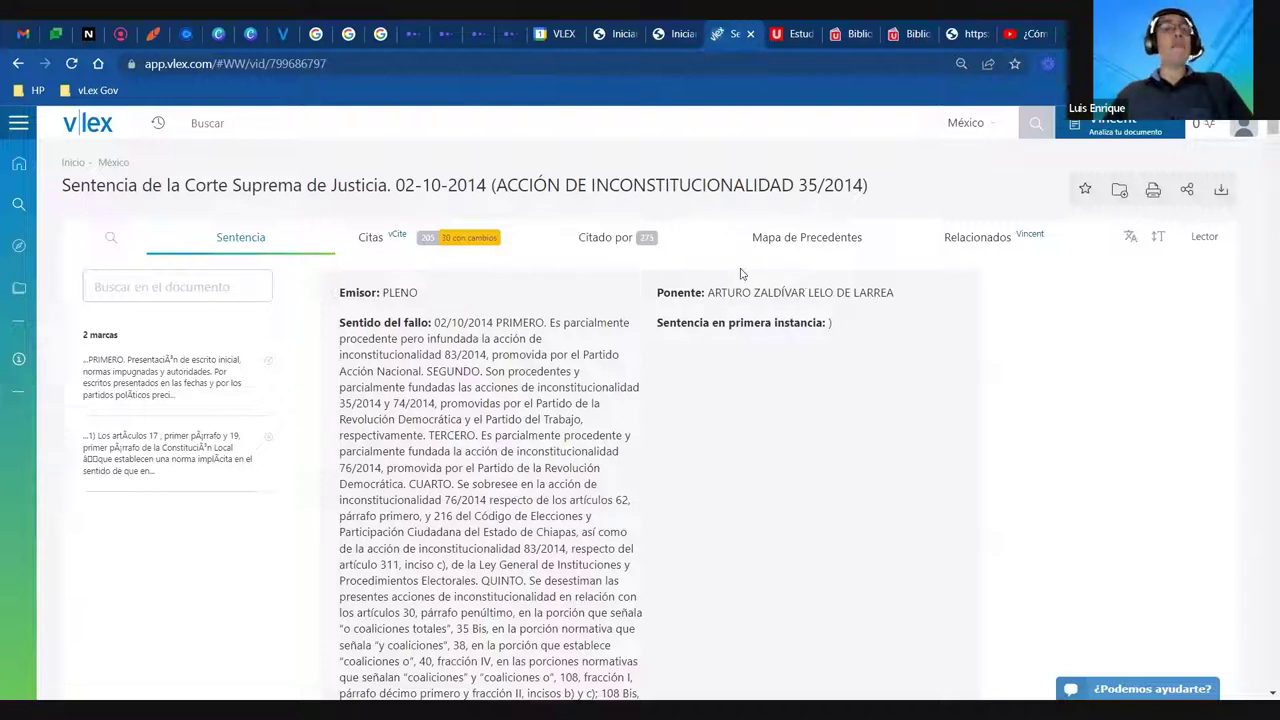
left_click(1186, 191)
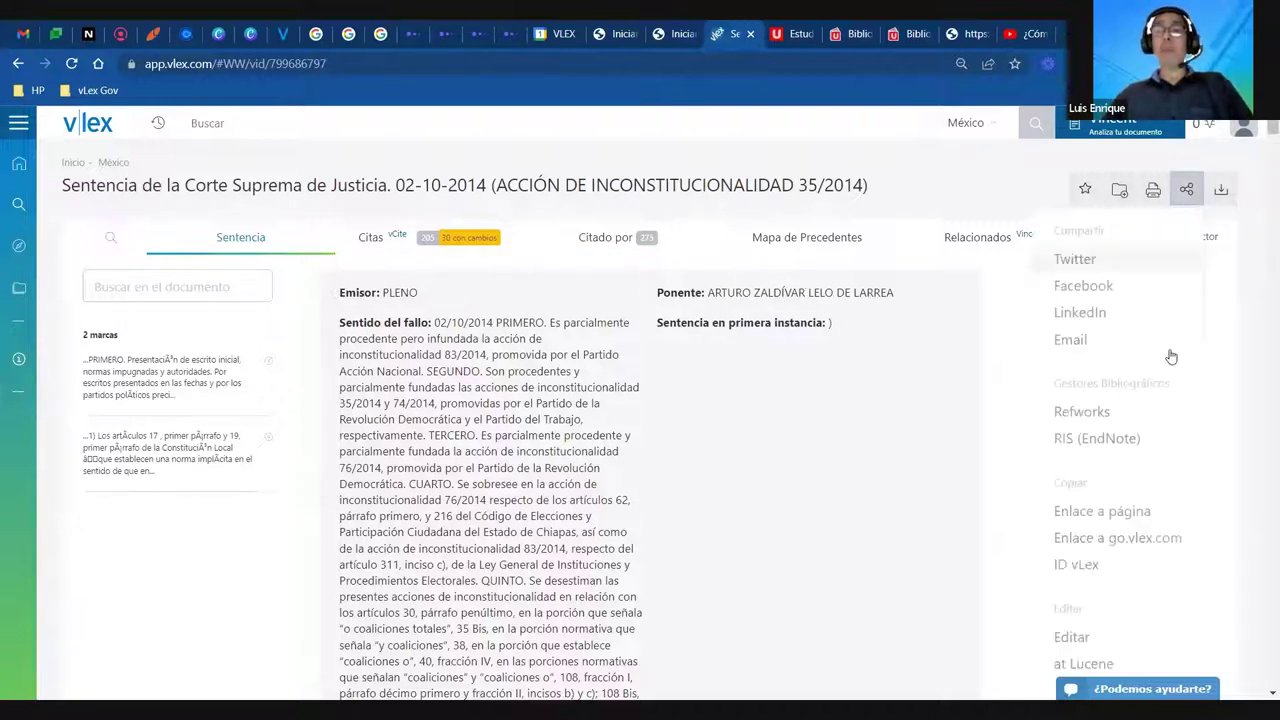
left_click(1076, 564)
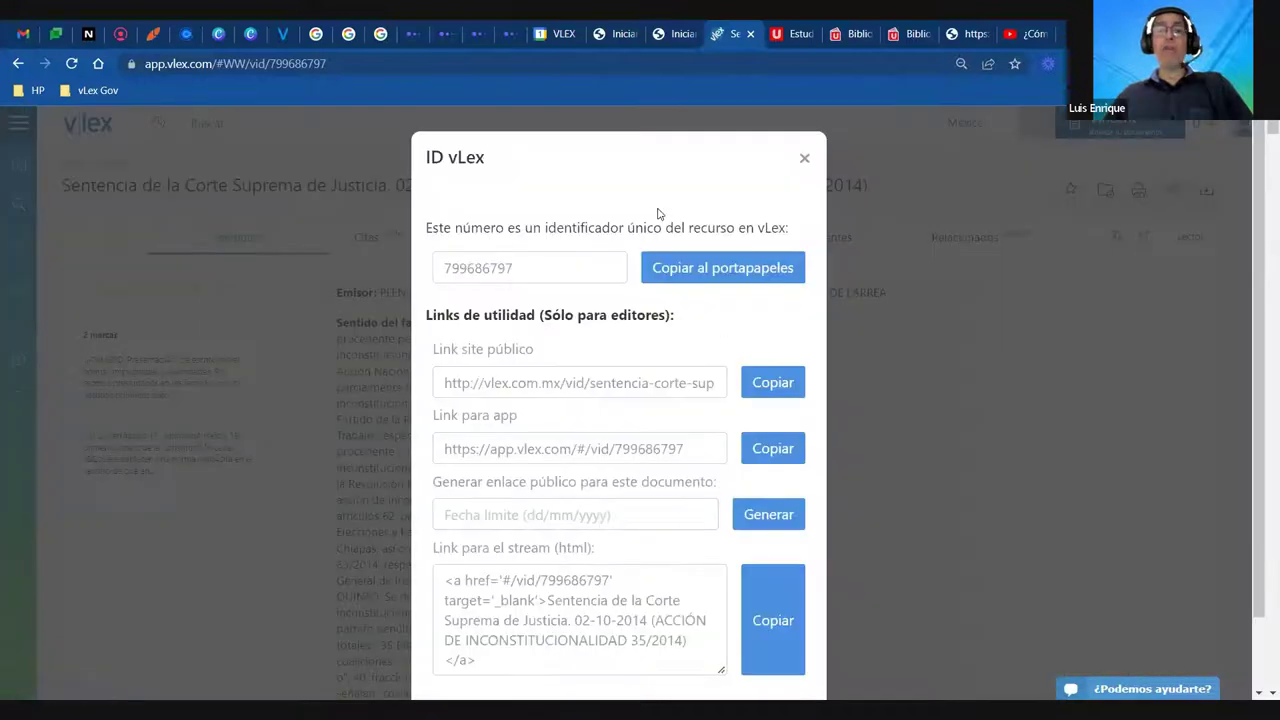
left_click(711, 270)
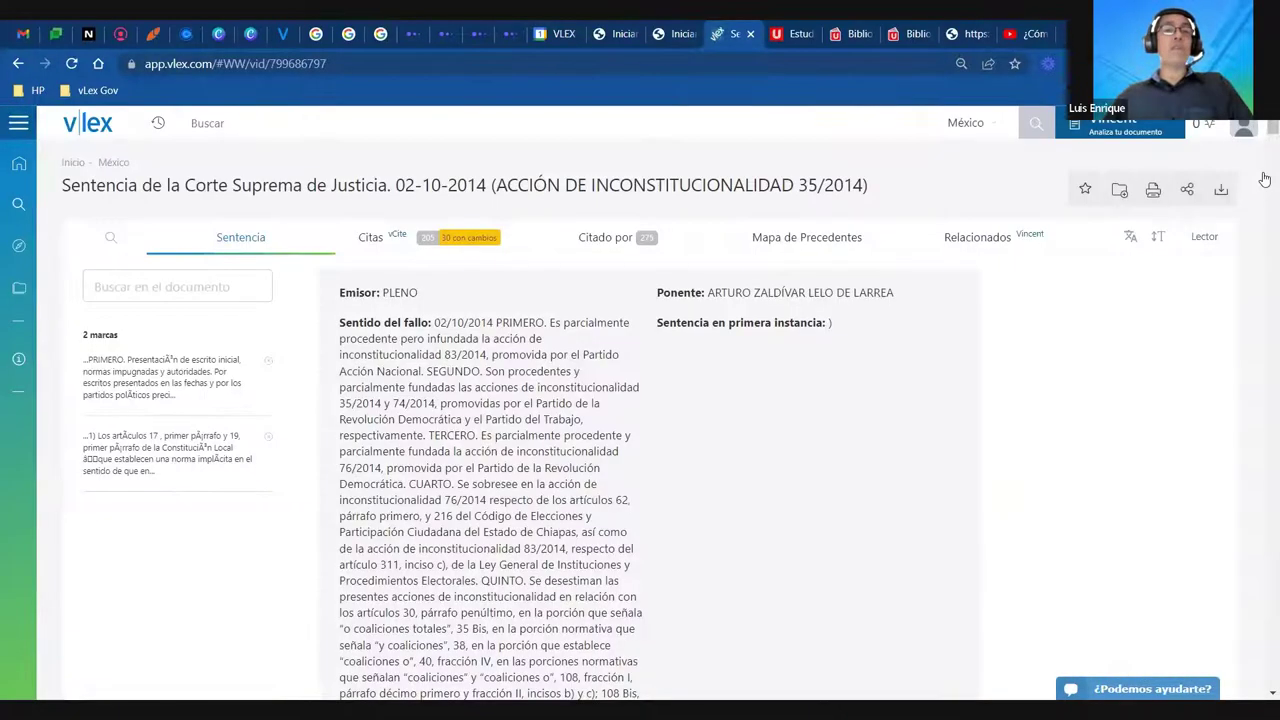
Search for document ID 799686797 from the home page and open the matching Supreme Court ruling
left_click(30, 168)
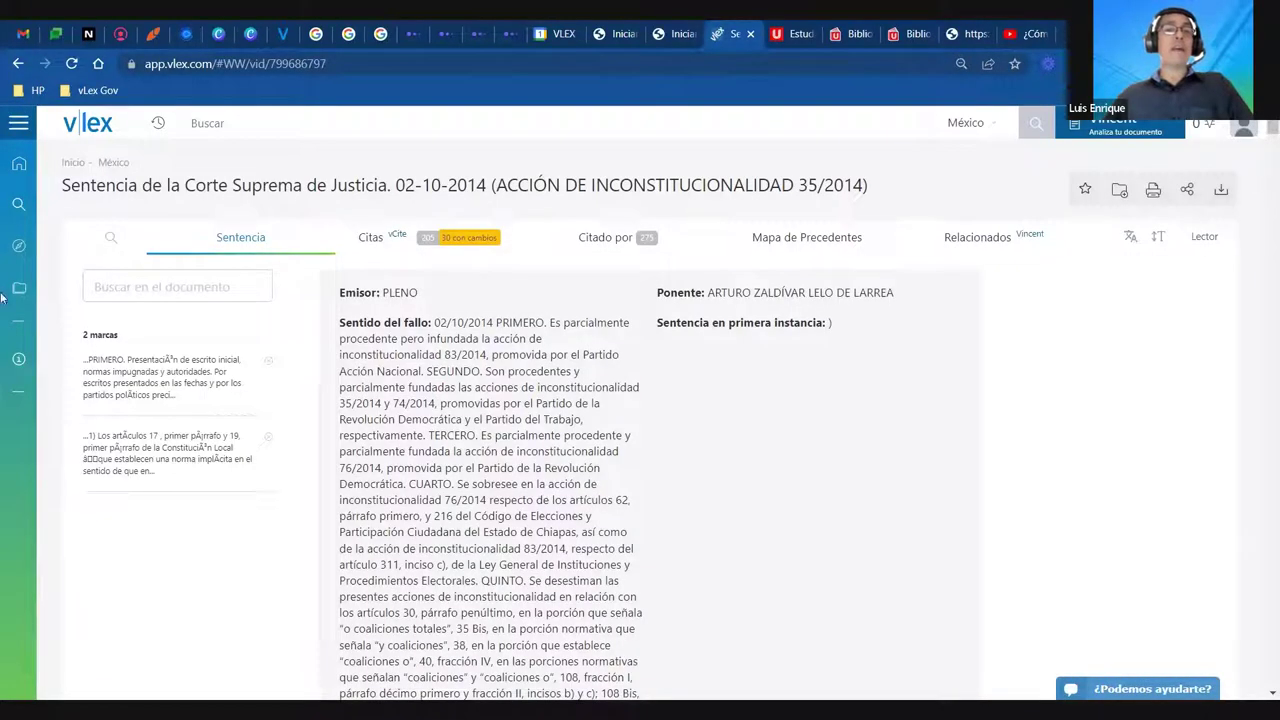
left_click(17, 165)
left_click(288, 128)
type("799686797")
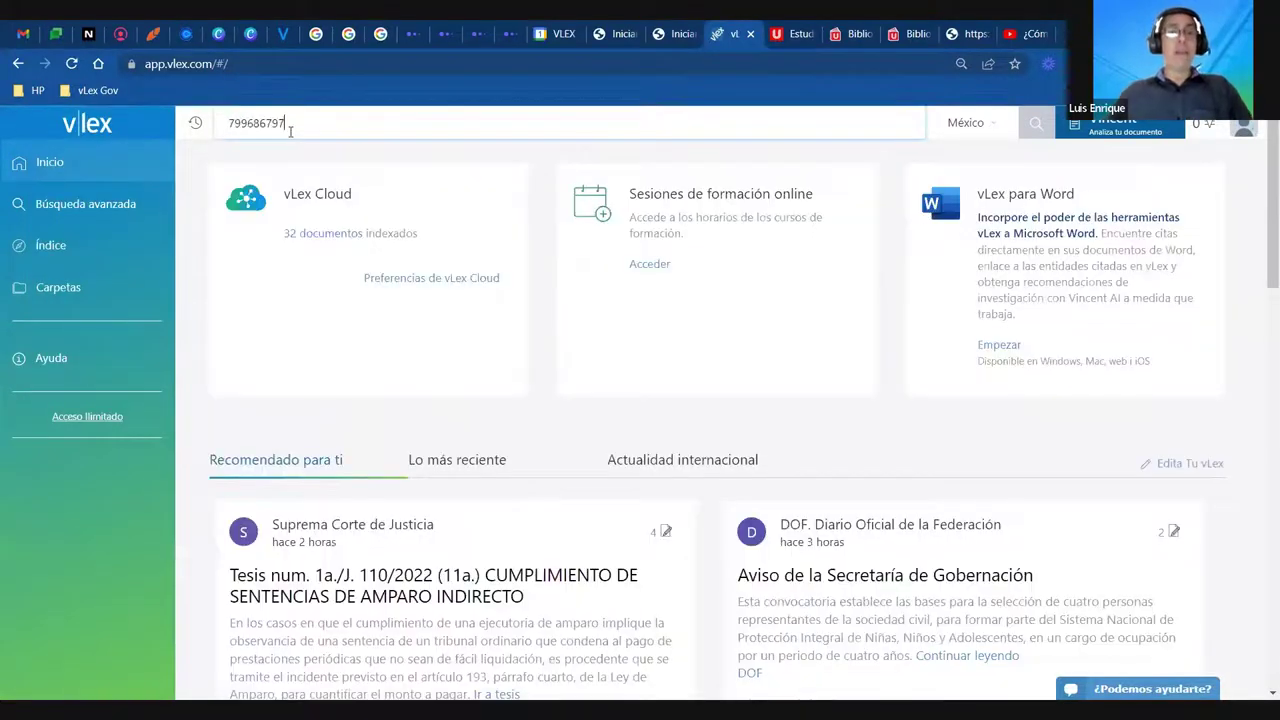
key("Return")
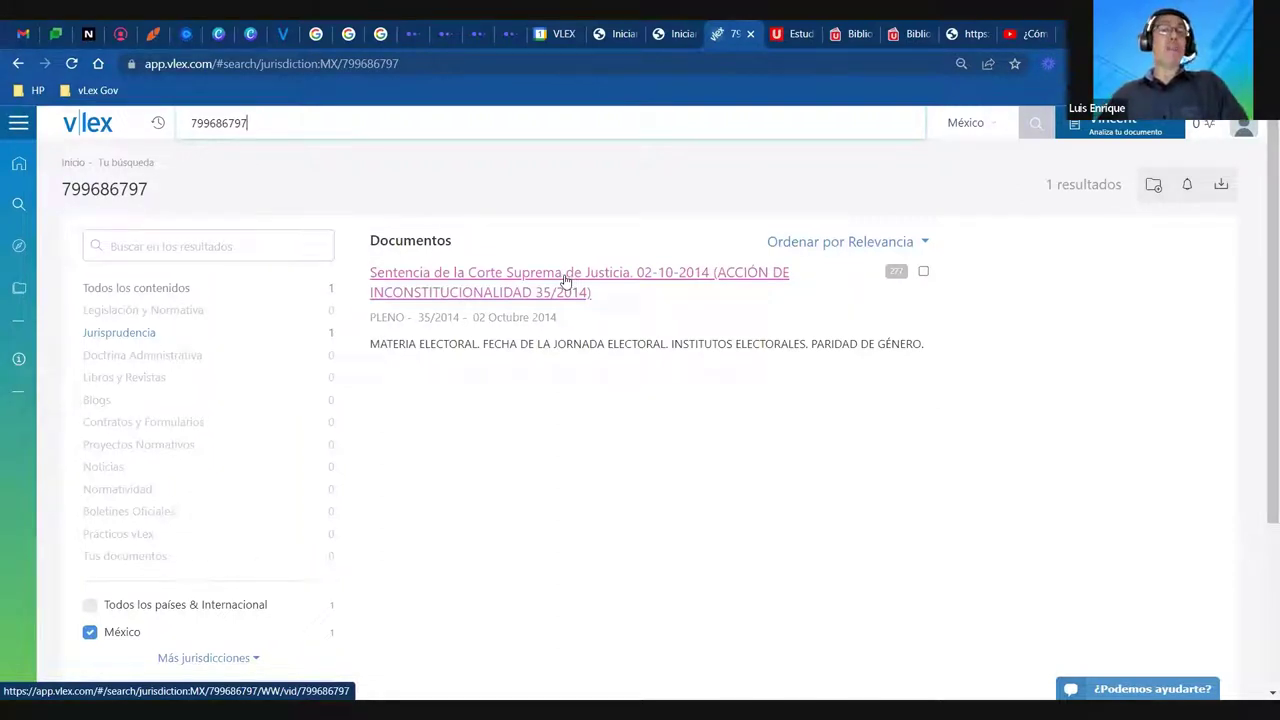
left_click(565, 279)
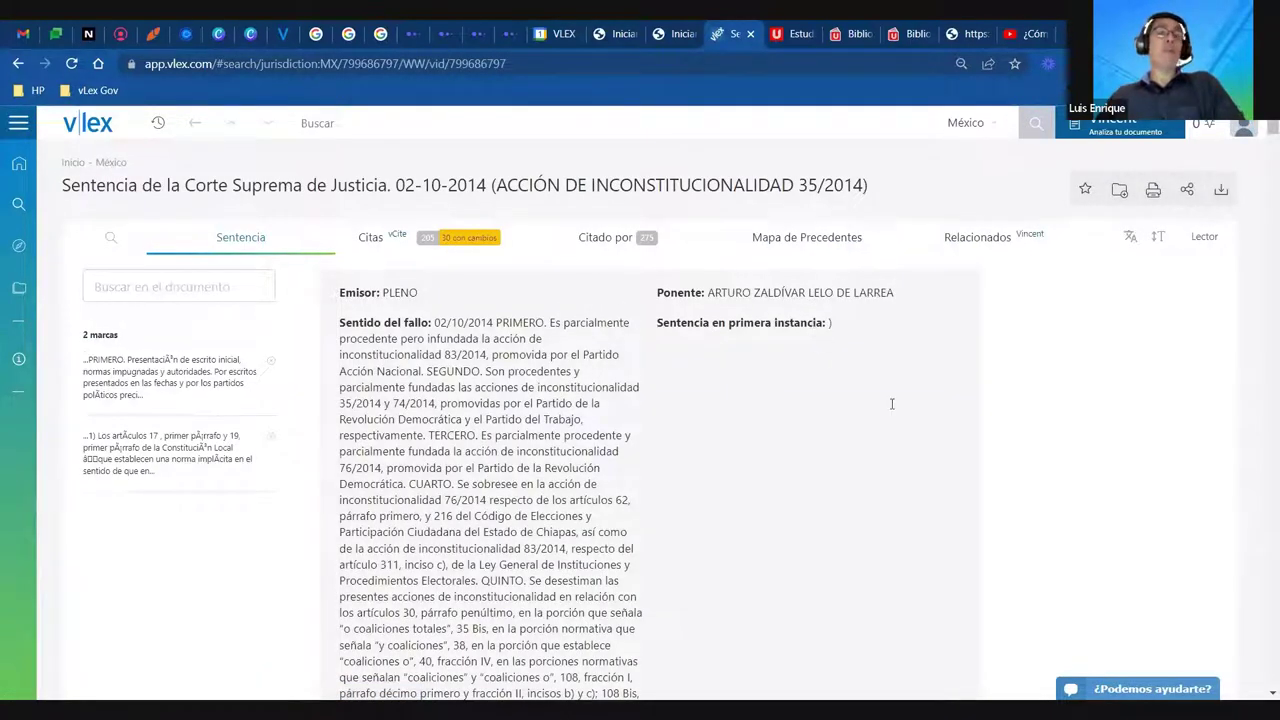
Check the ruling's available download formats and look over its opening highlighted text
left_click(1187, 189)
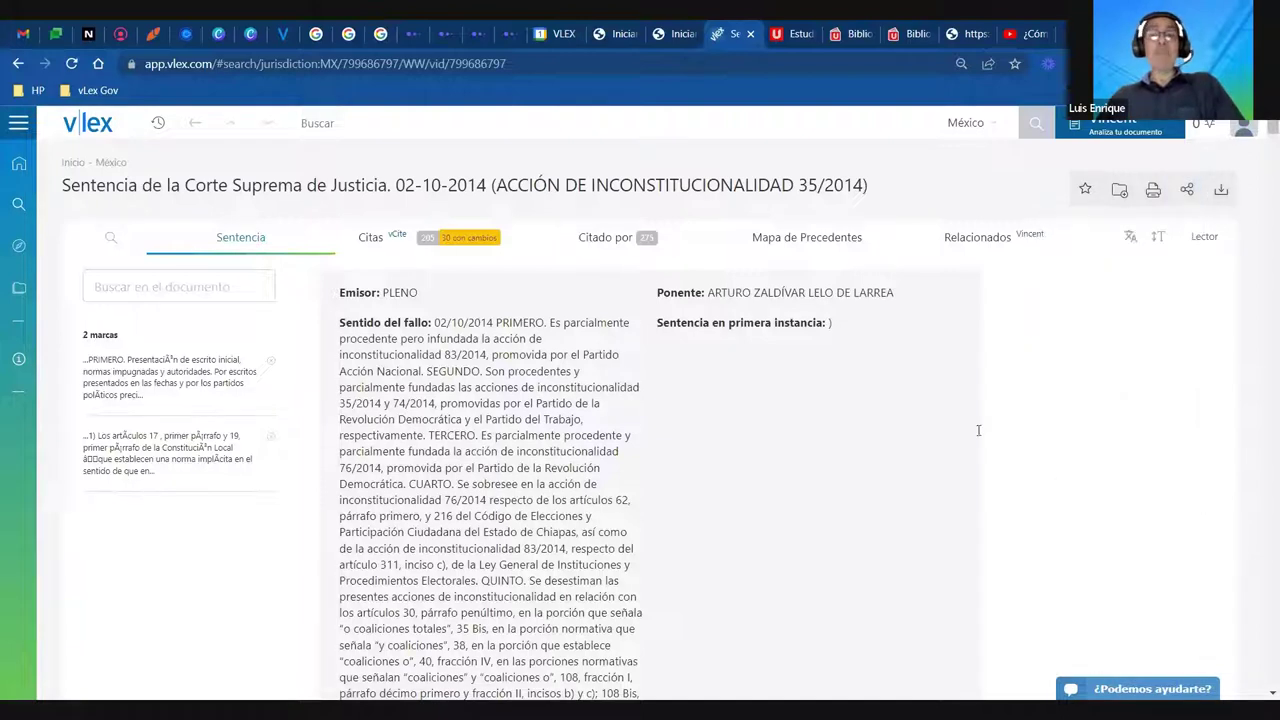
left_click(1224, 190)
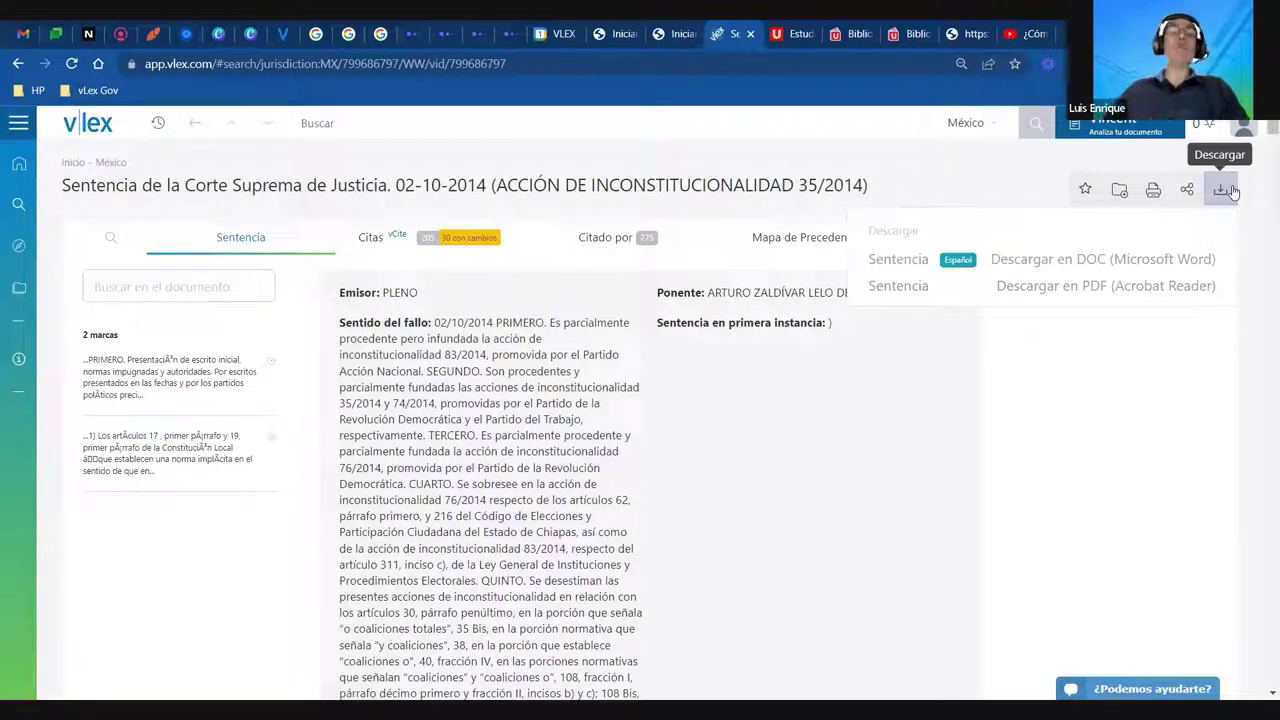
left_click(1018, 451)
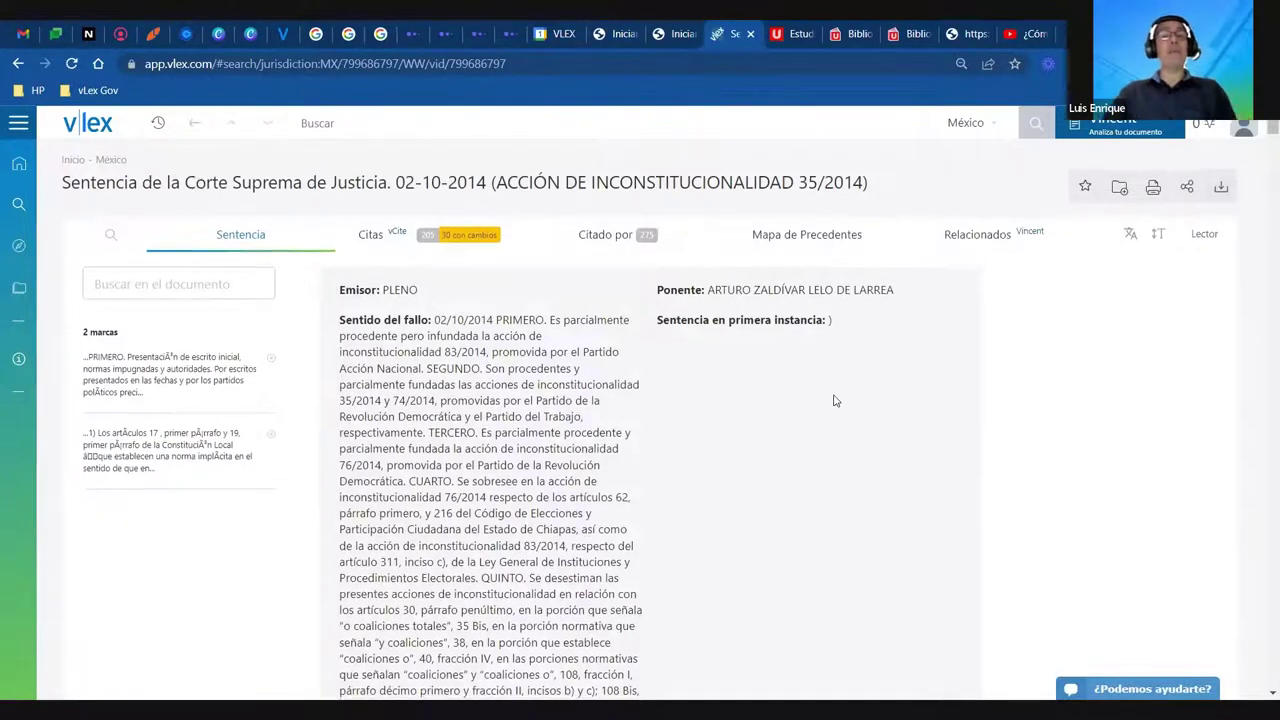
scroll(835, 400, "down", 15)
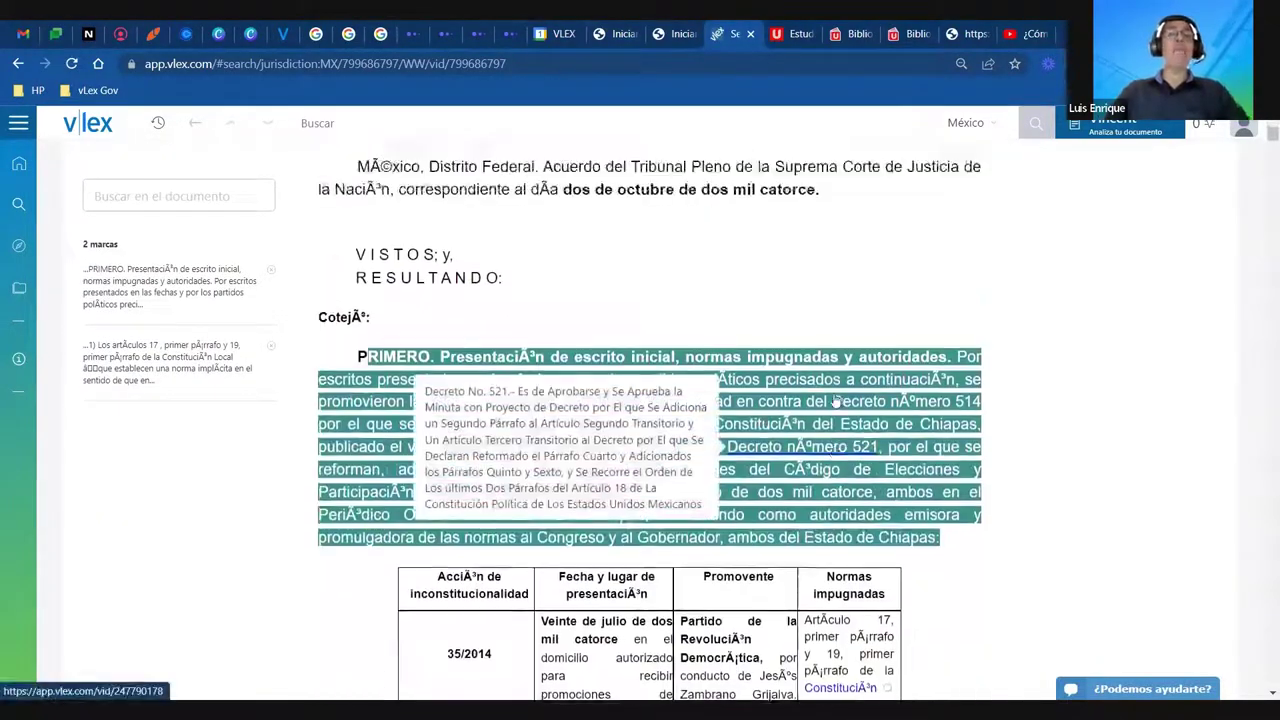
scroll(848, 390, "up", 15)
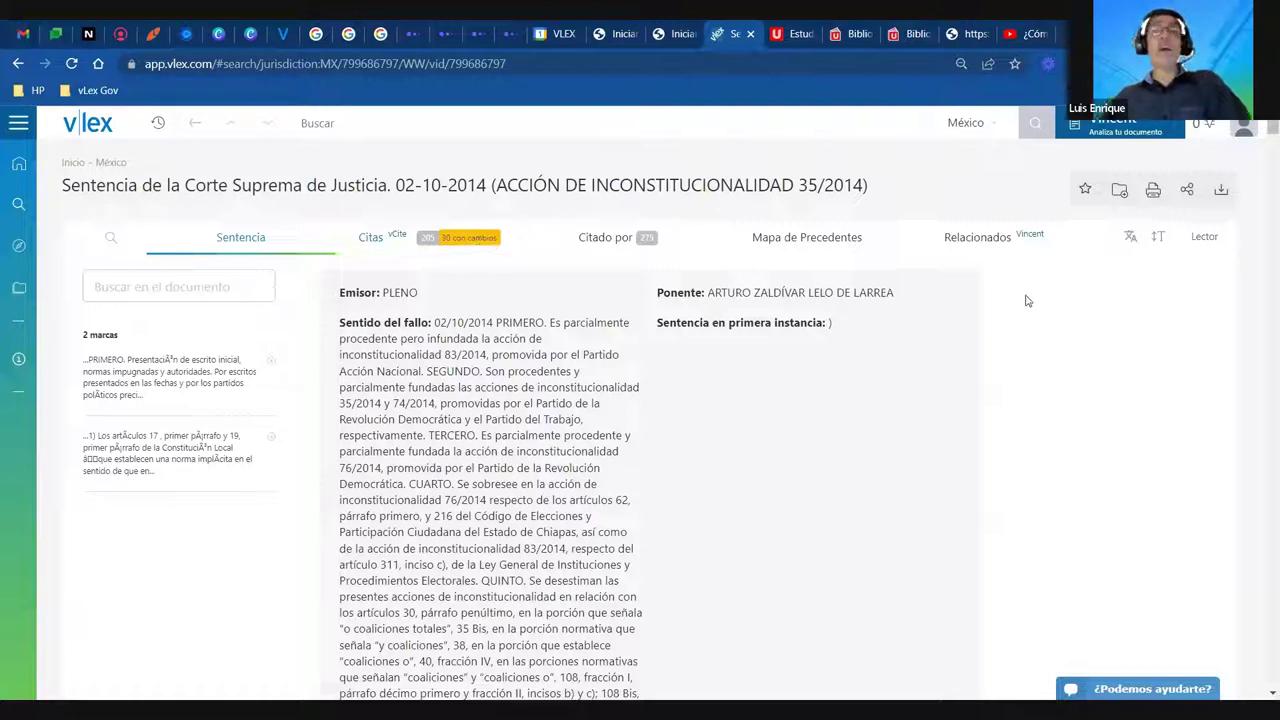
Translate the ruling into English
left_click(1130, 238)
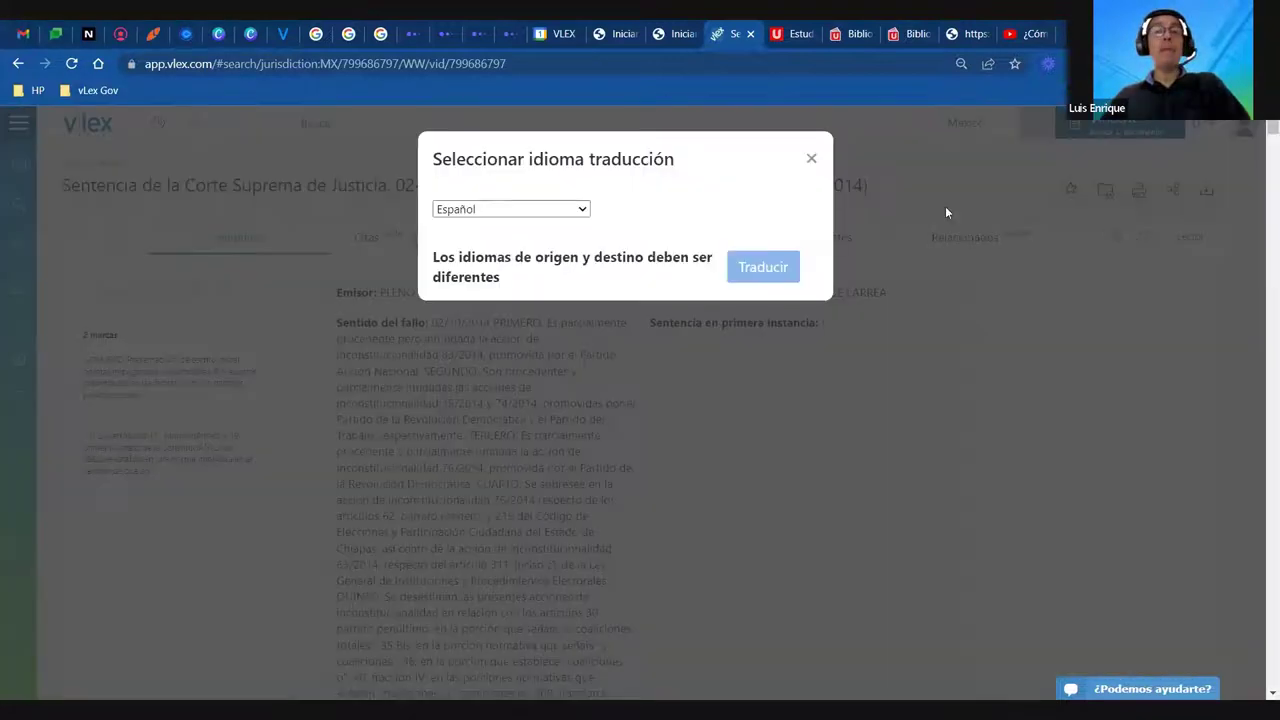
left_click(533, 211)
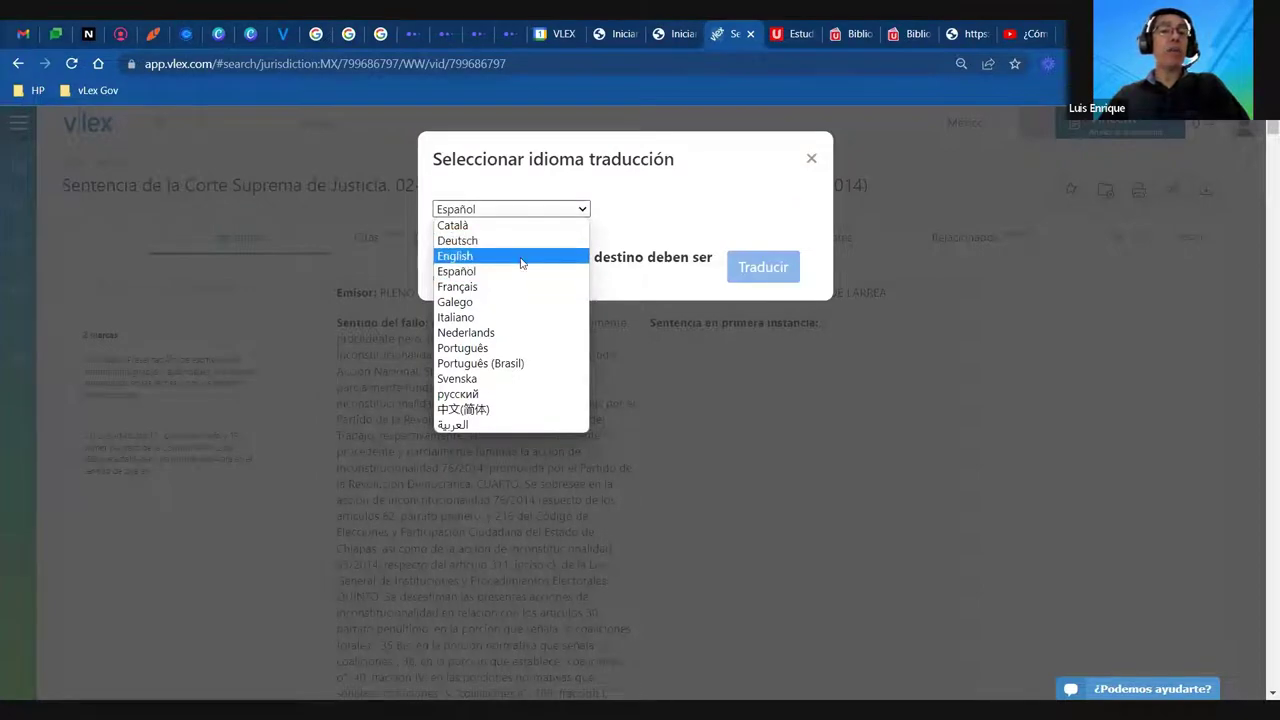
left_click(521, 257)
left_click(763, 262)
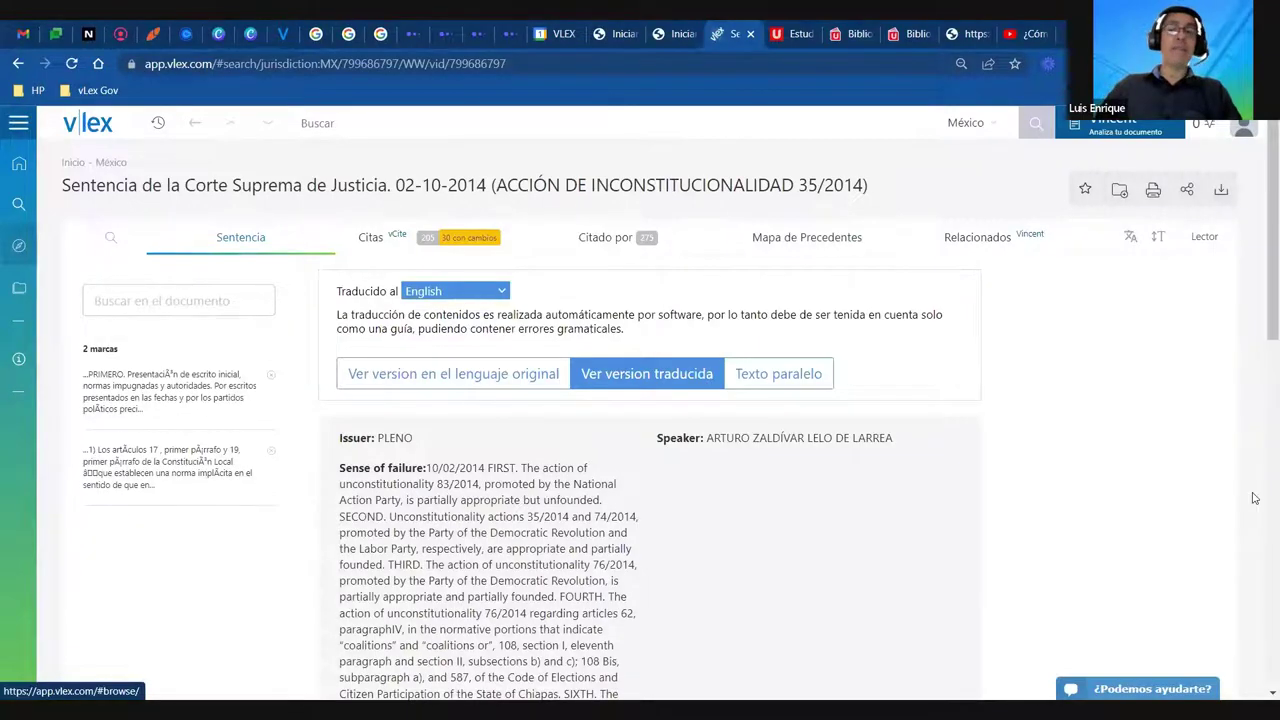
Look through the translated part of the ruling and continue the translation from where it stops
scroll(983, 463, "down", 10)
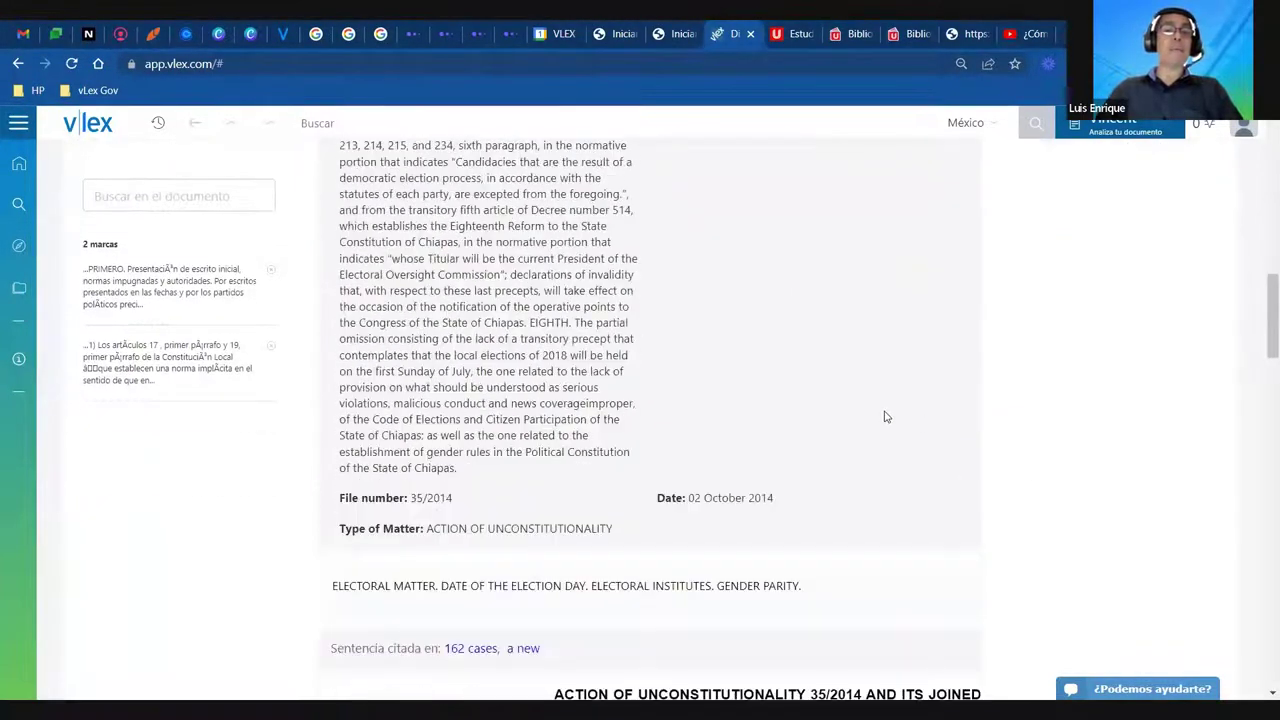
scroll(884, 417, "down", 5)
scroll(884, 417, "down", 12)
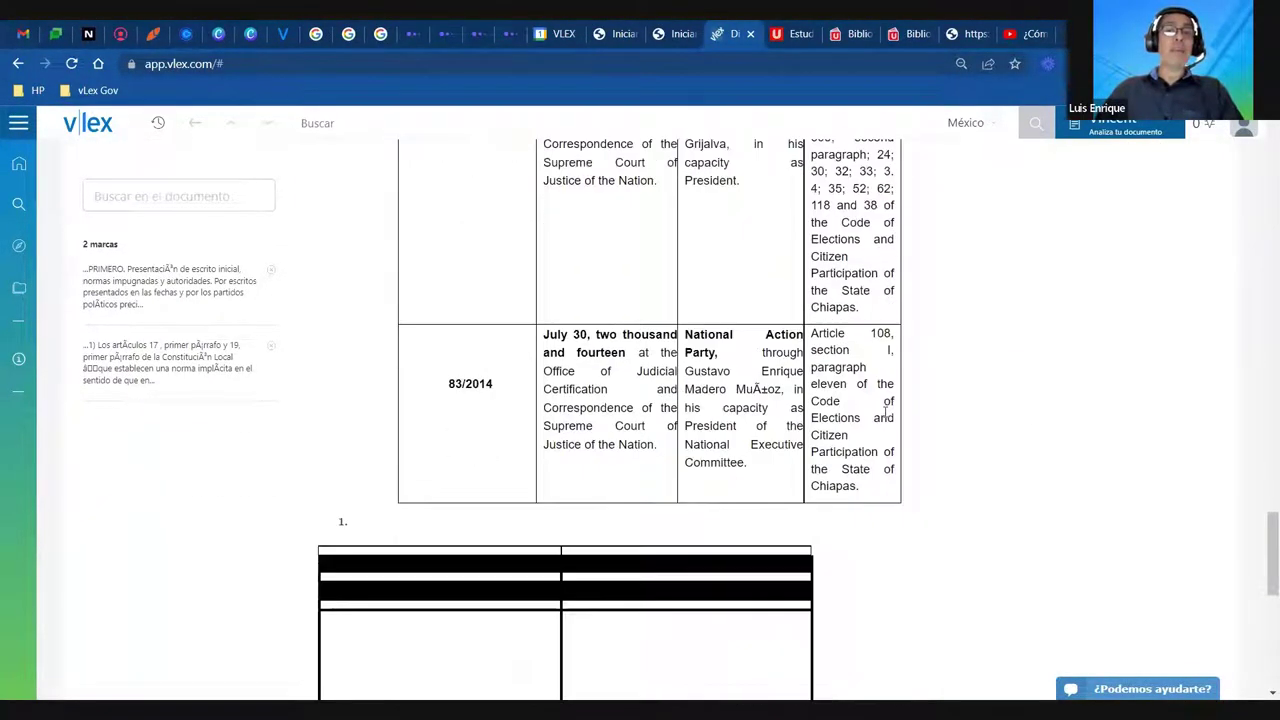
scroll(882, 400, "up", 9)
scroll(860, 390, "up", 3)
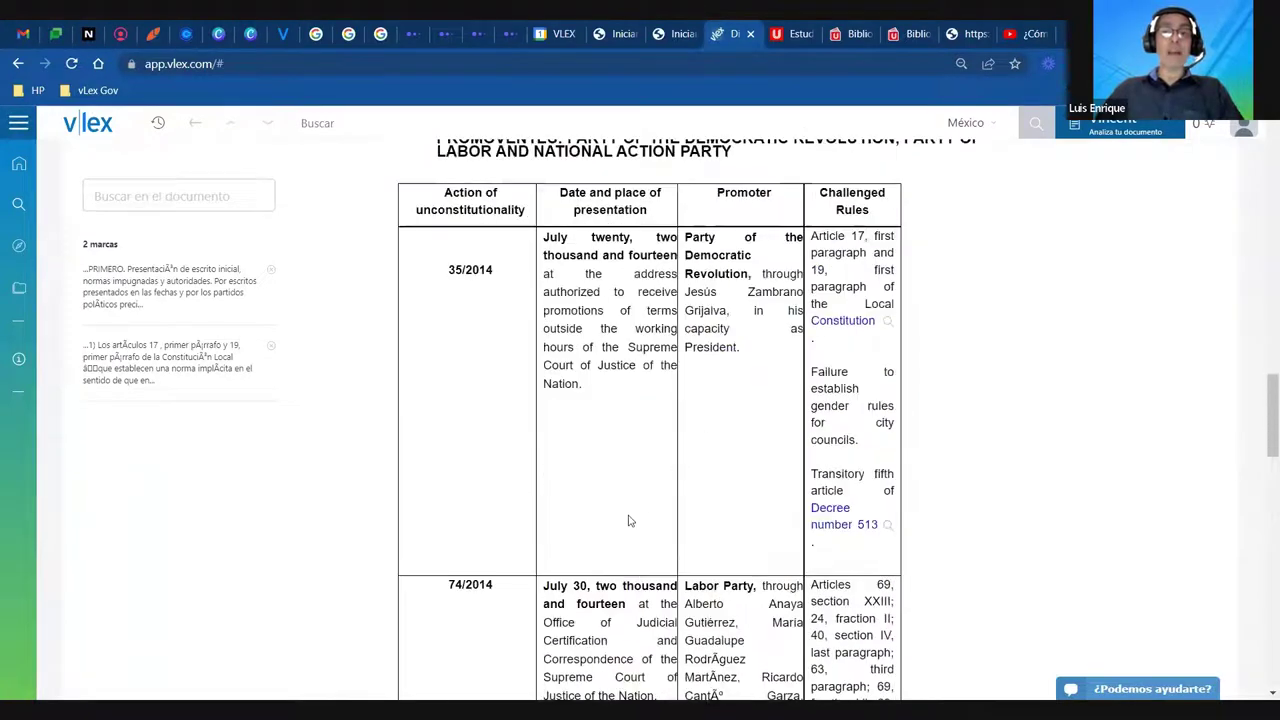
scroll(629, 518, "down", 15)
scroll(629, 512, "down", 2)
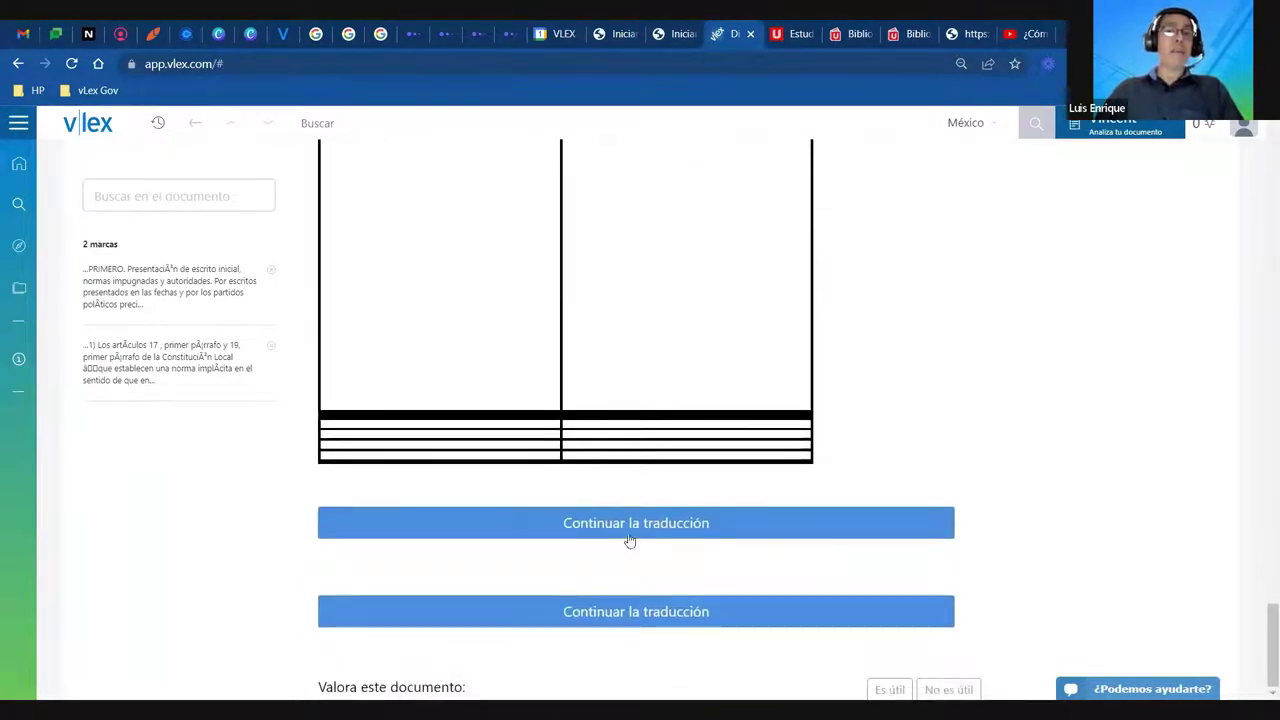
left_click(631, 537)
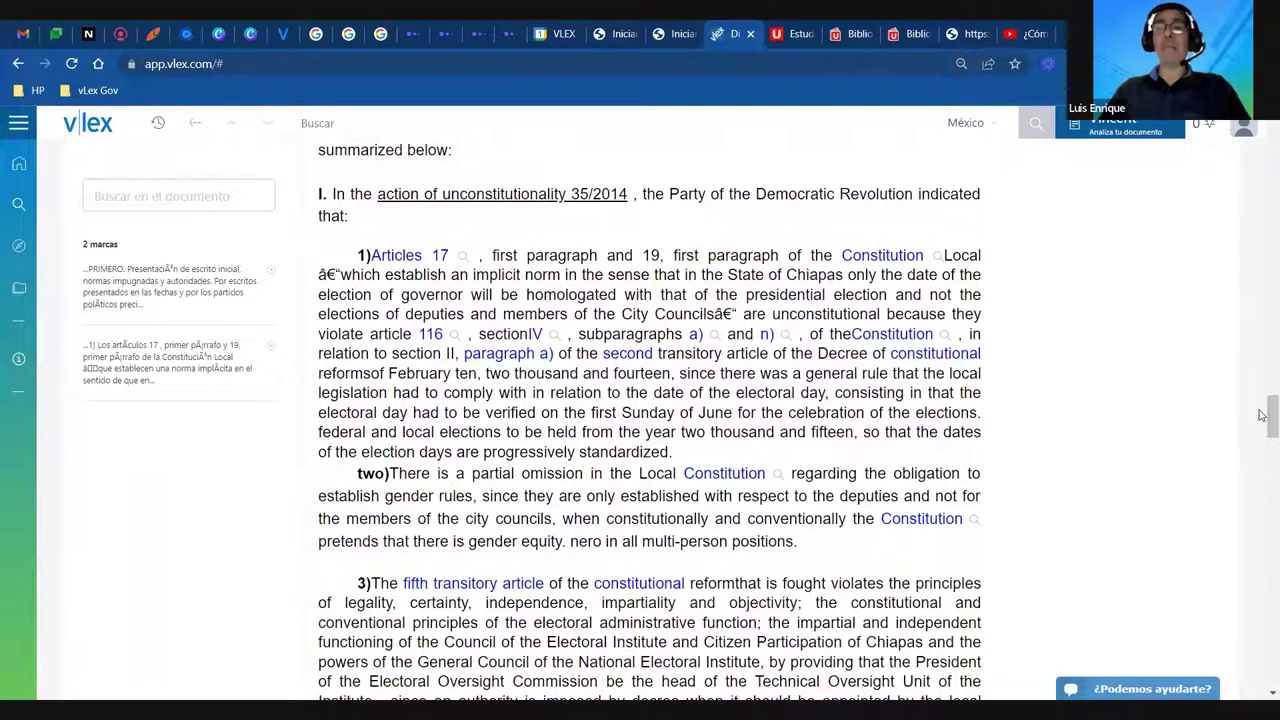
Show the ruling in its original language and switch back to the translated version to compare them
key("Home")
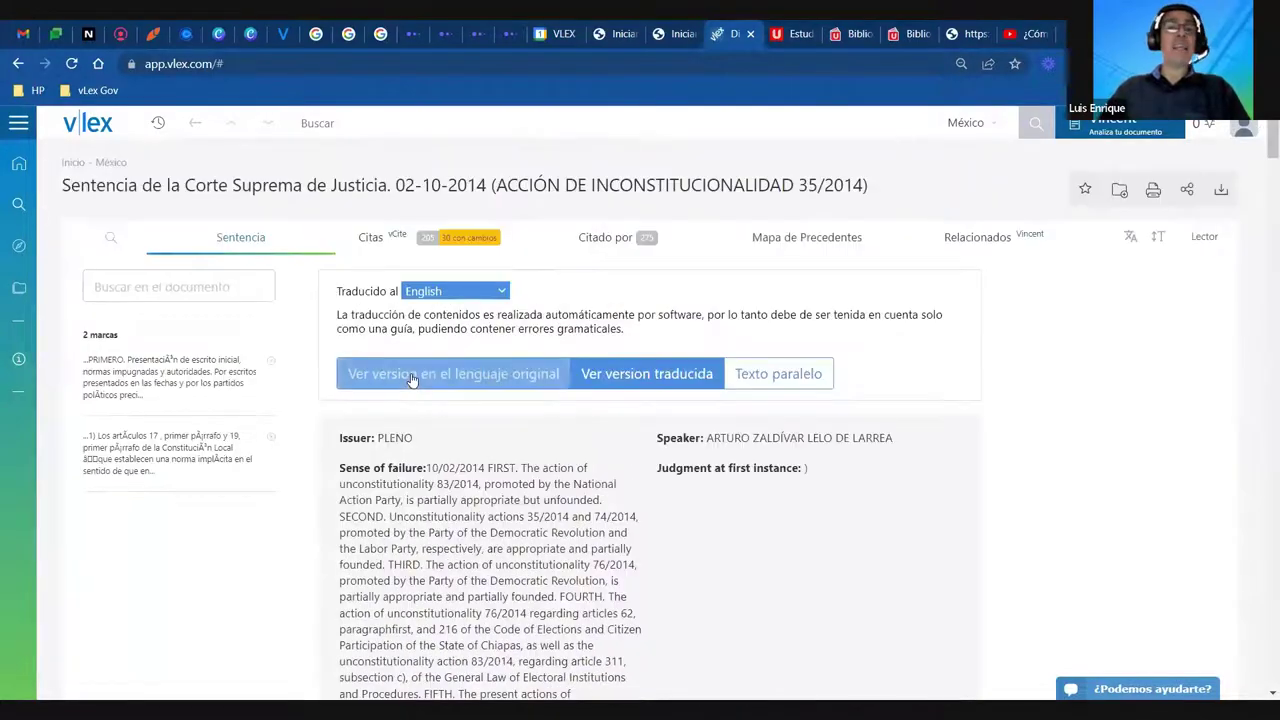
left_click(414, 373)
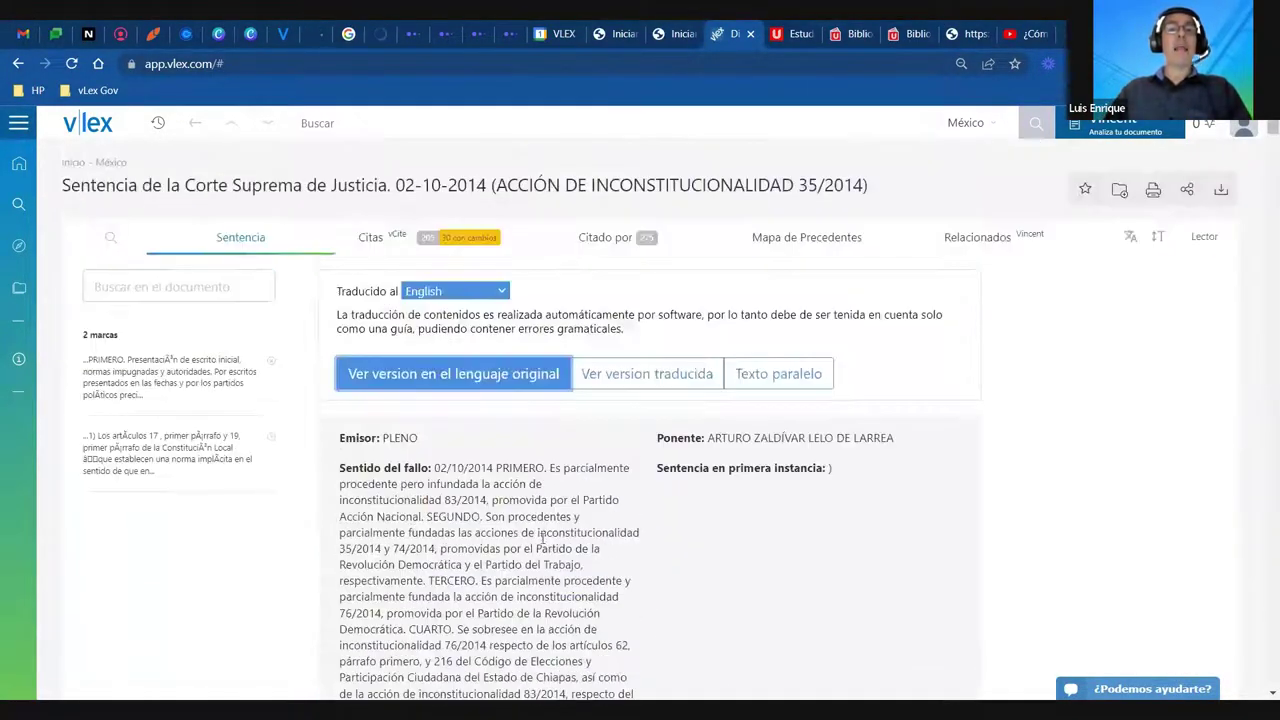
left_click(660, 380)
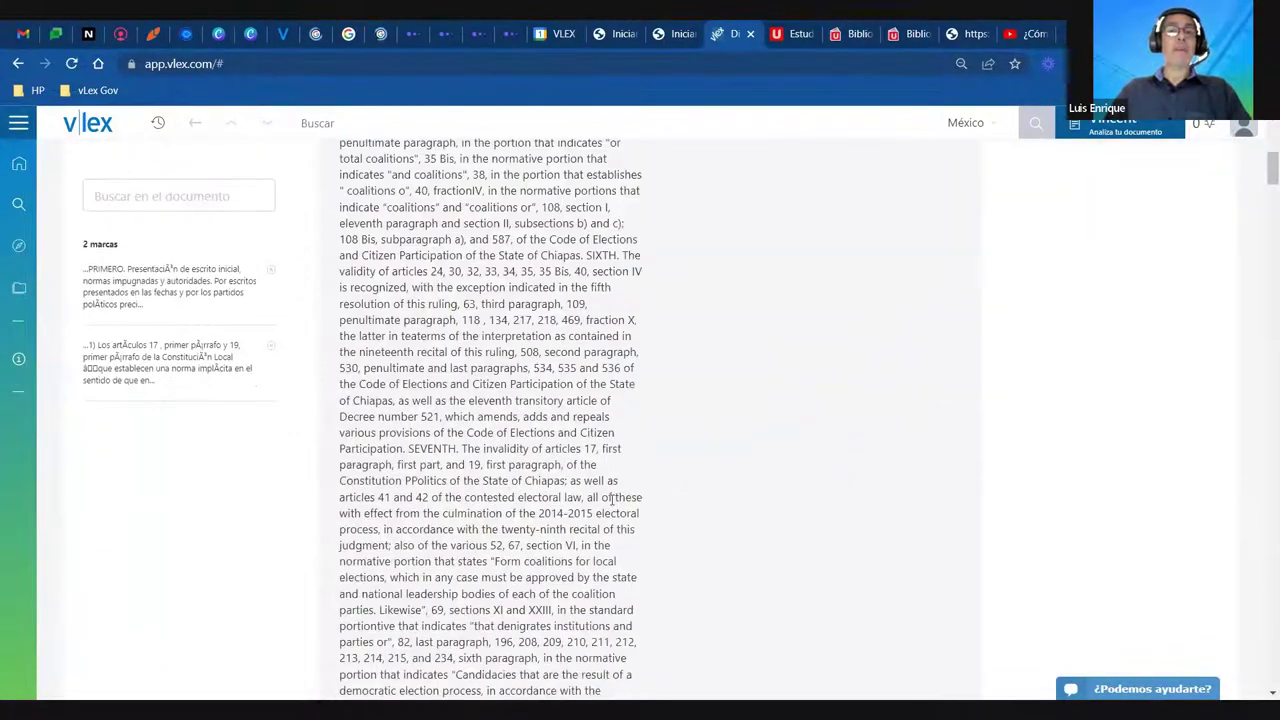
Display the original and English versions as parallel text and look through both columns side by side
left_click(797, 376)
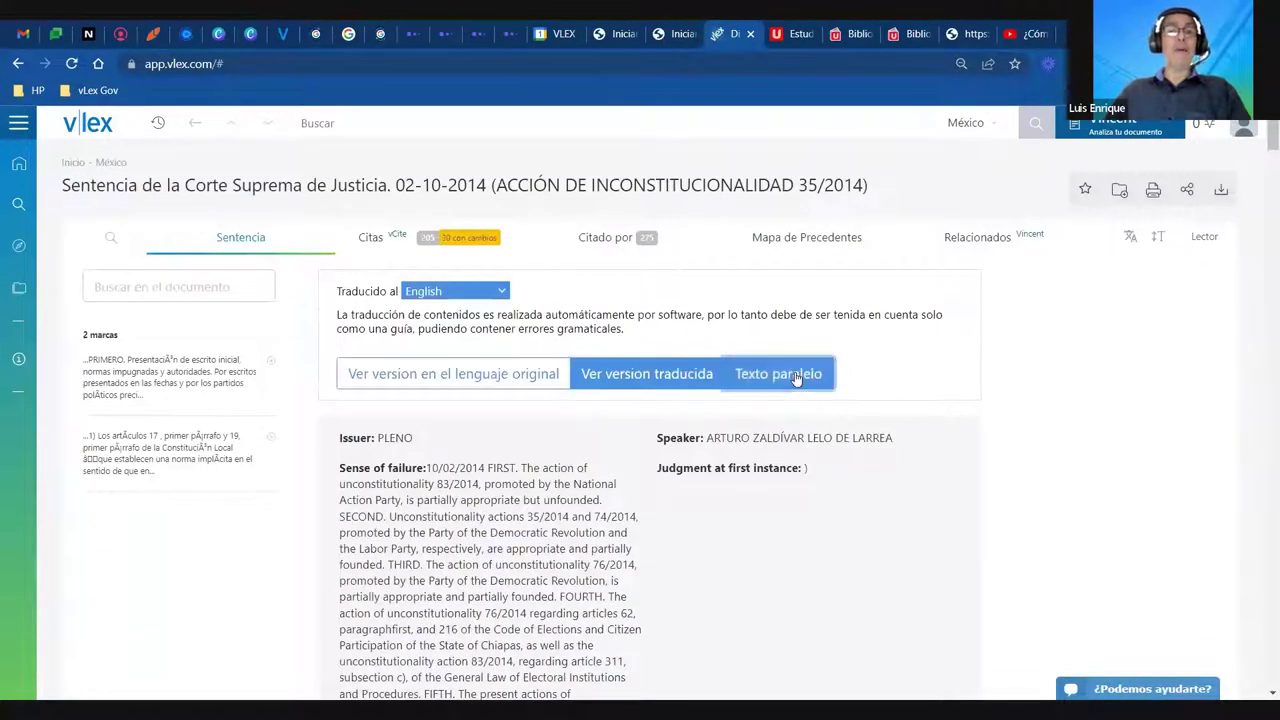
scroll(557, 472, "down", 10)
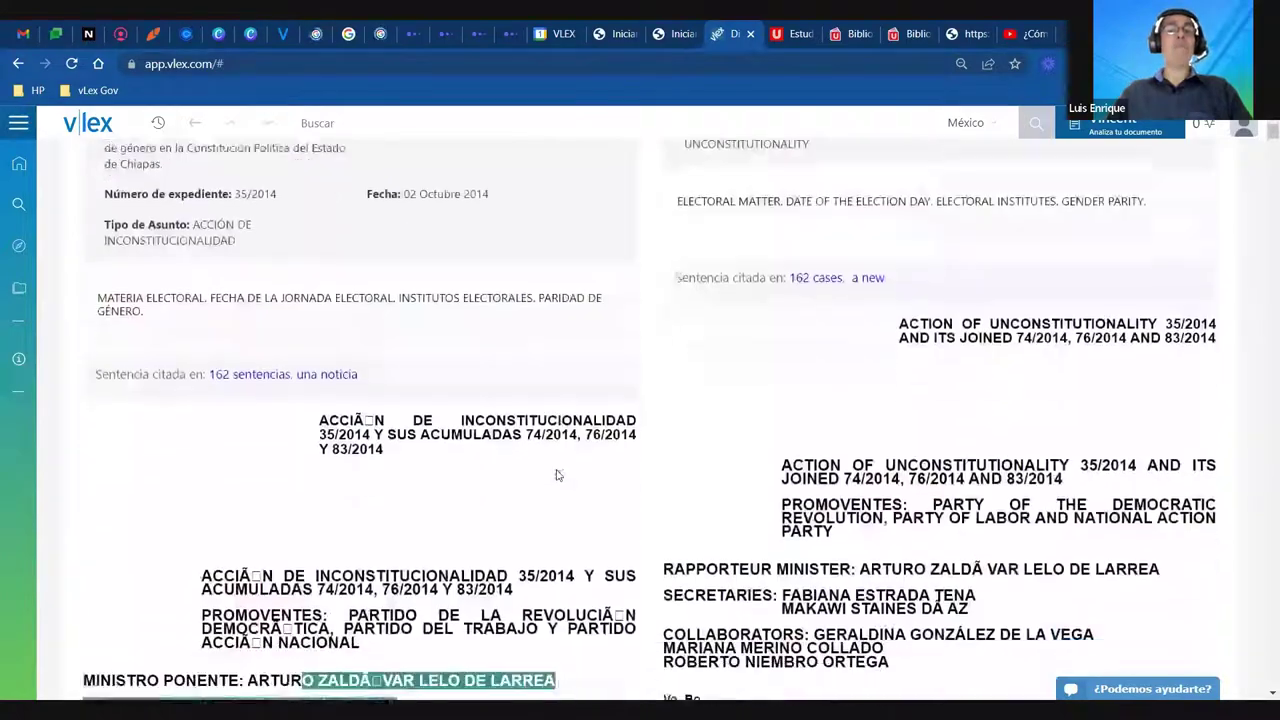
scroll(557, 475, "down", 5)
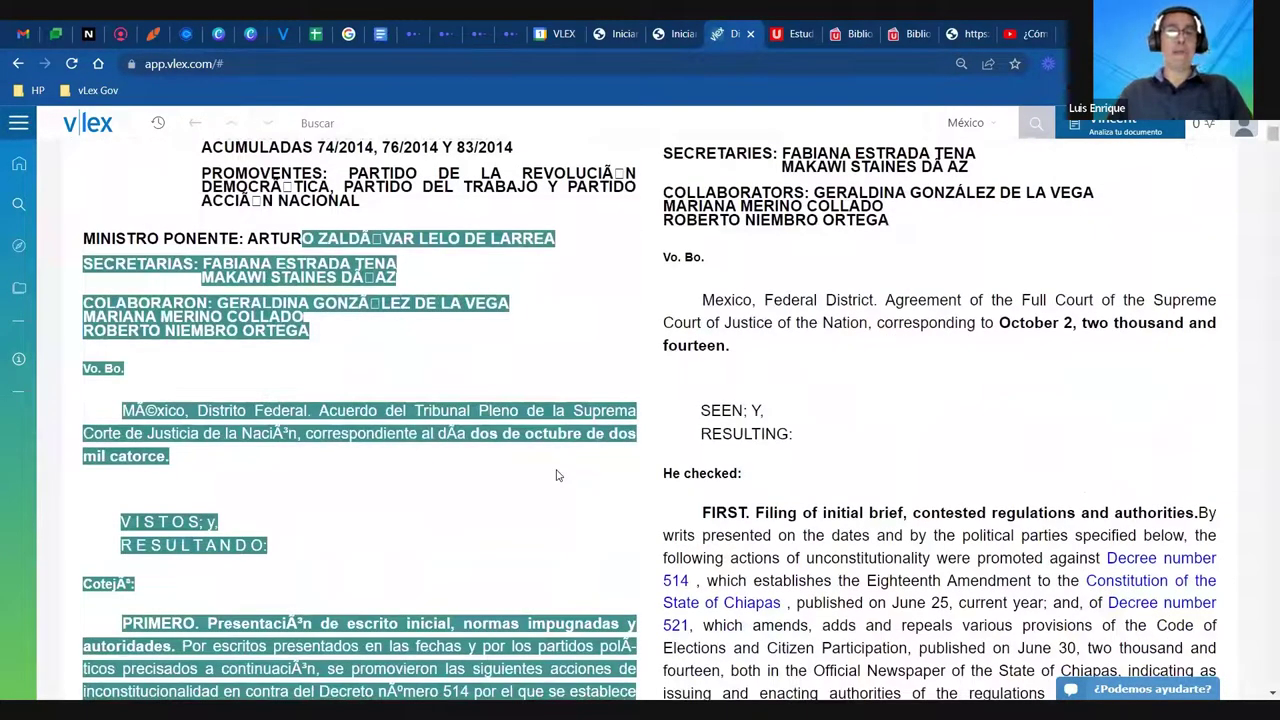
scroll(557, 475, "up", 10)
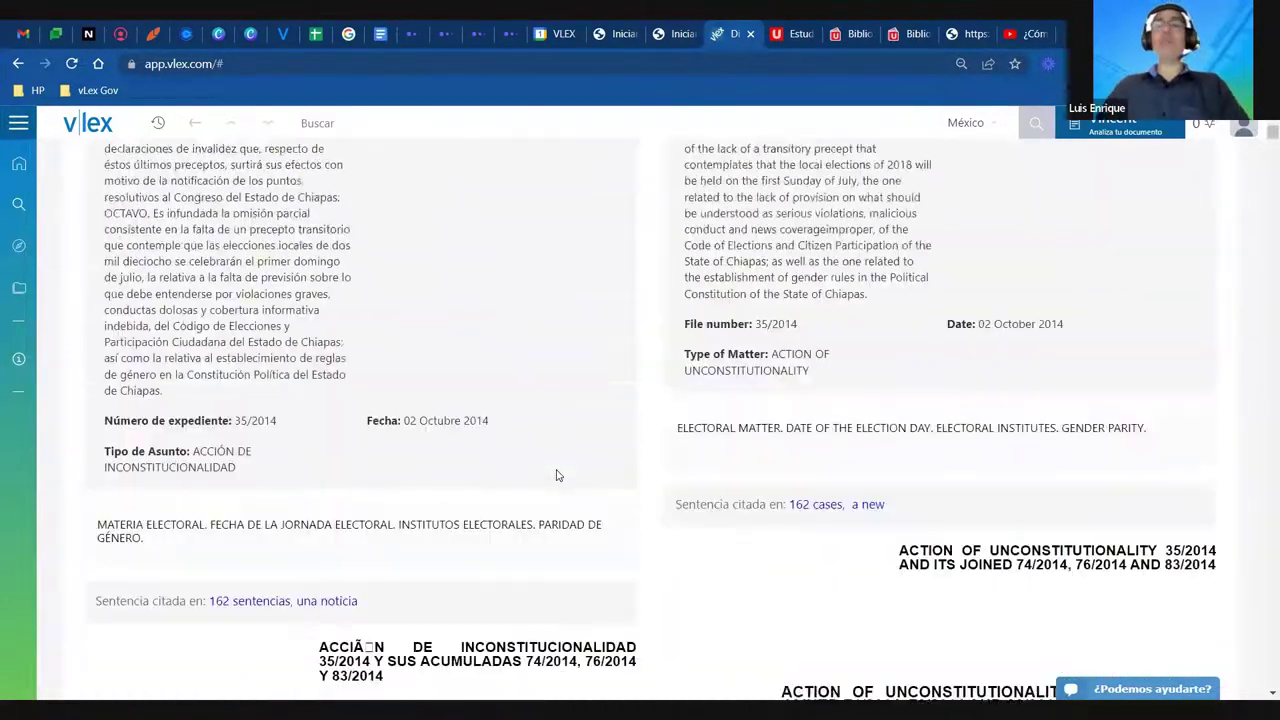
scroll(557, 475, "up", 5)
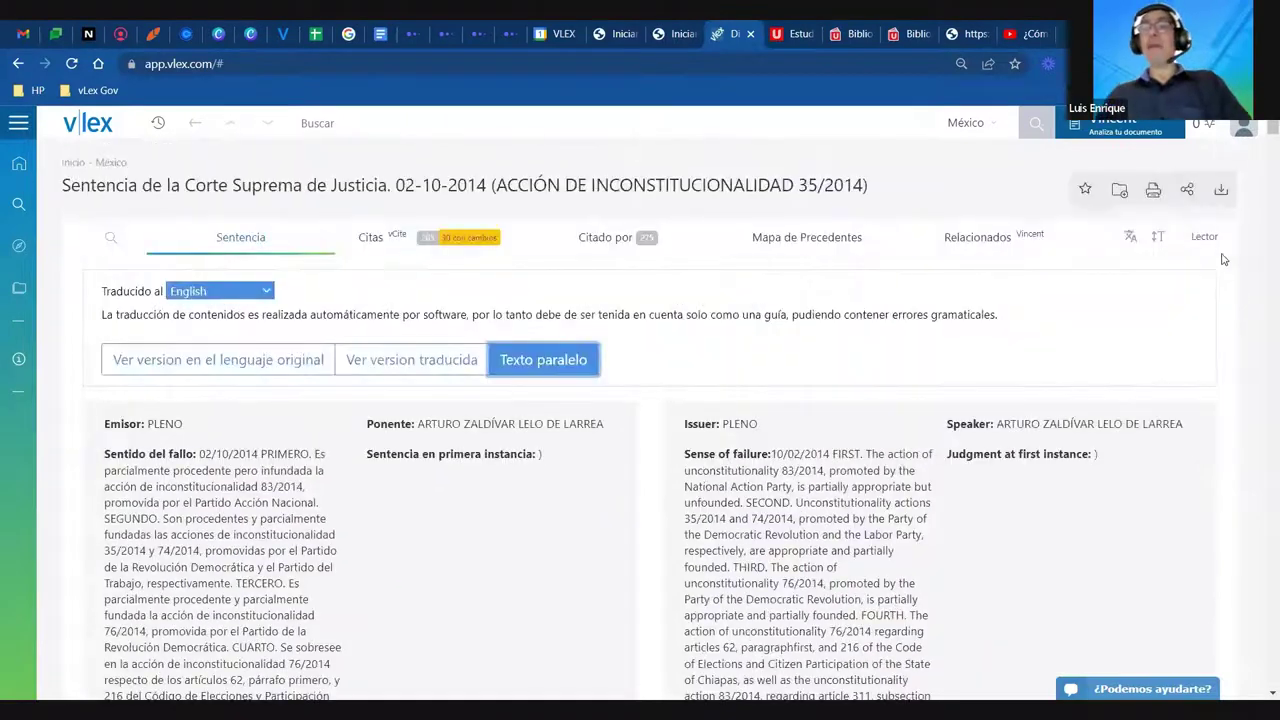
Check the download options offered with the parallel text and return the ruling to its original-language version
left_click(1220, 189)
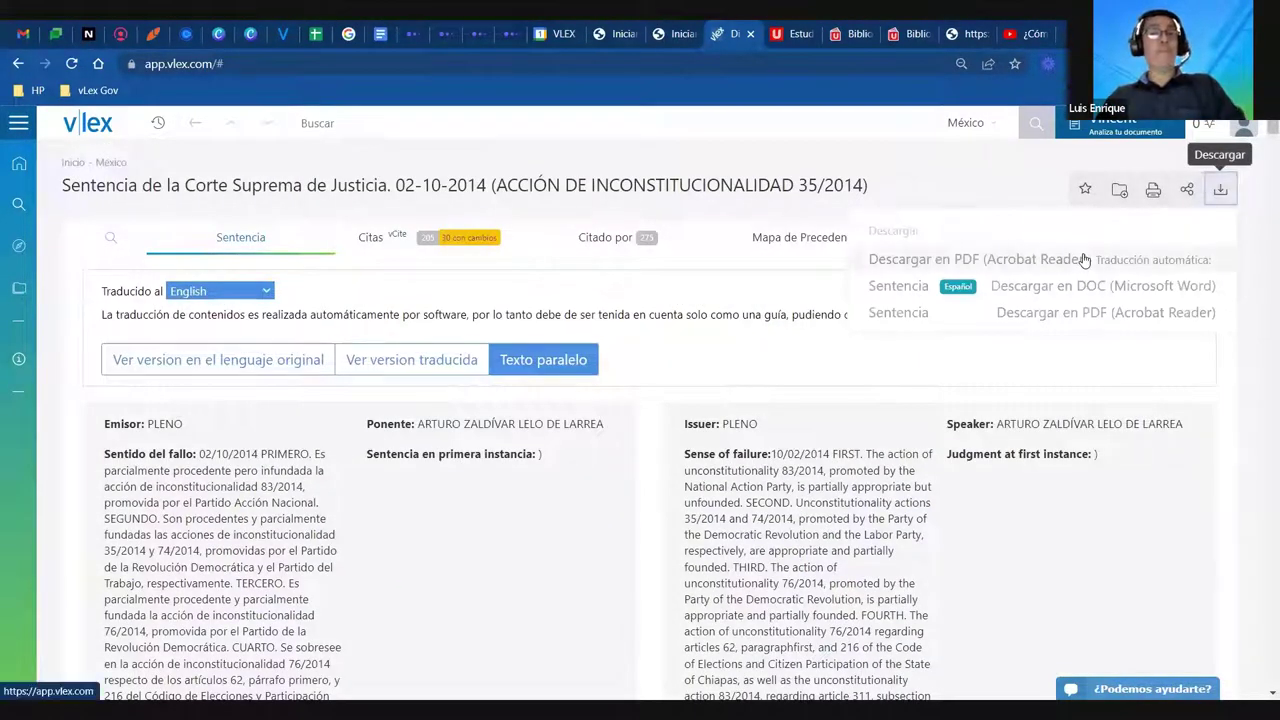
left_click(218, 365)
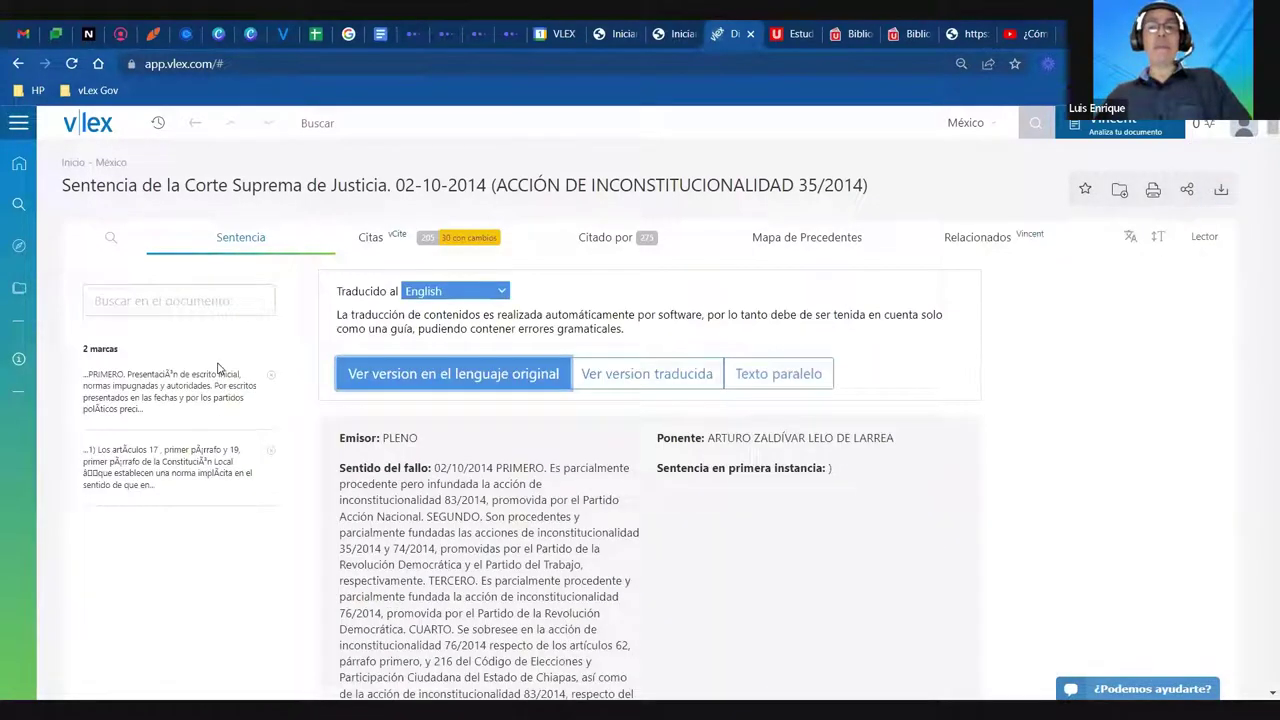
Try the smallest and largest letter sizes and justified alignment in the text options, and cancel without applying them
left_click(1160, 238)
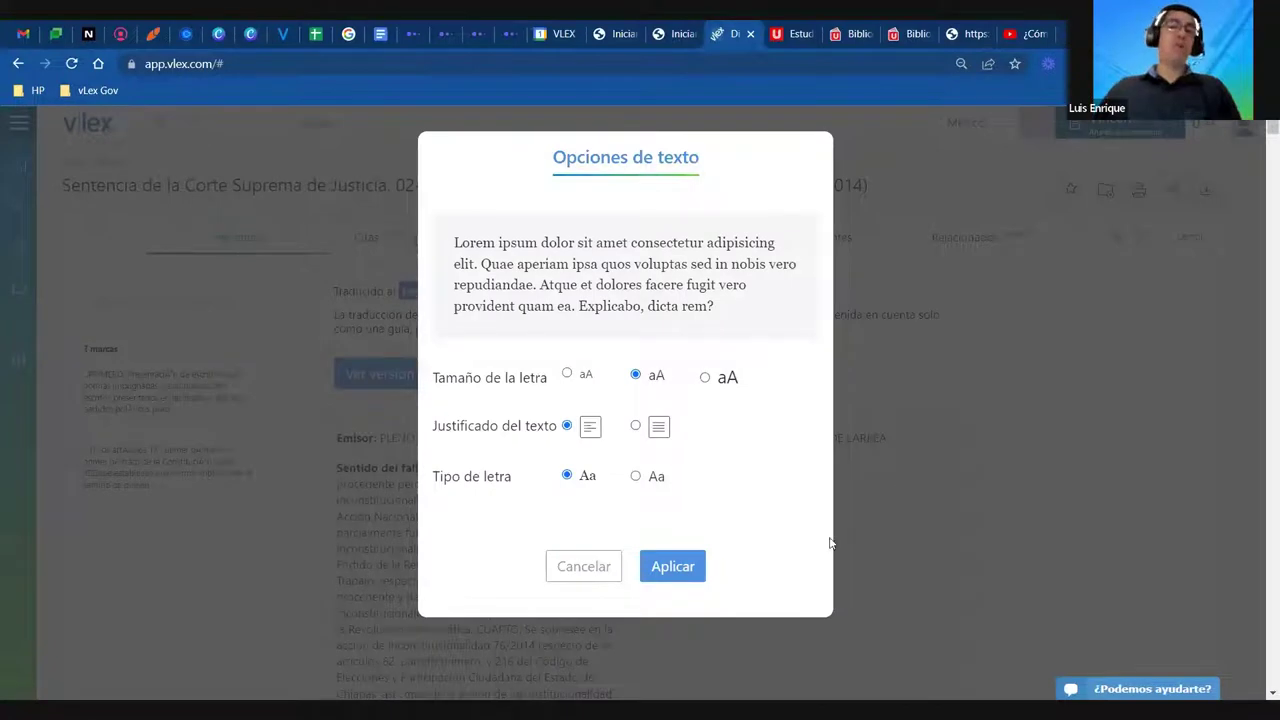
left_click(566, 374)
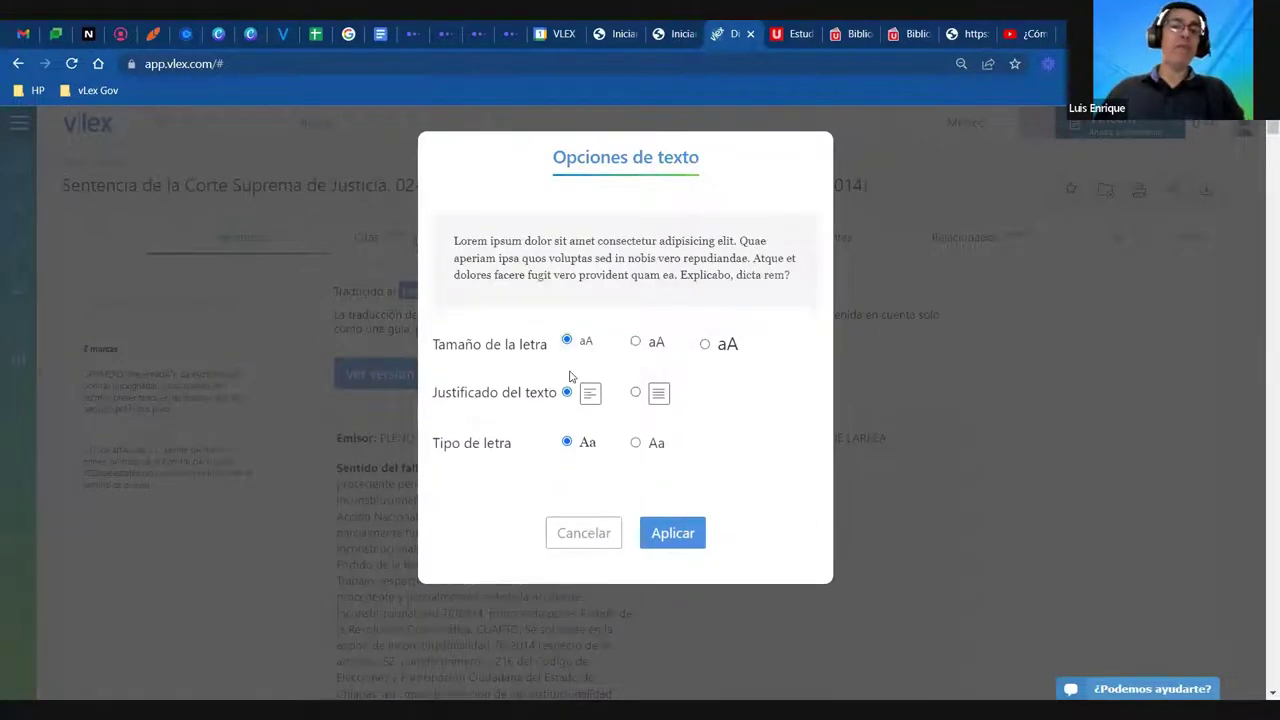
left_click(706, 344)
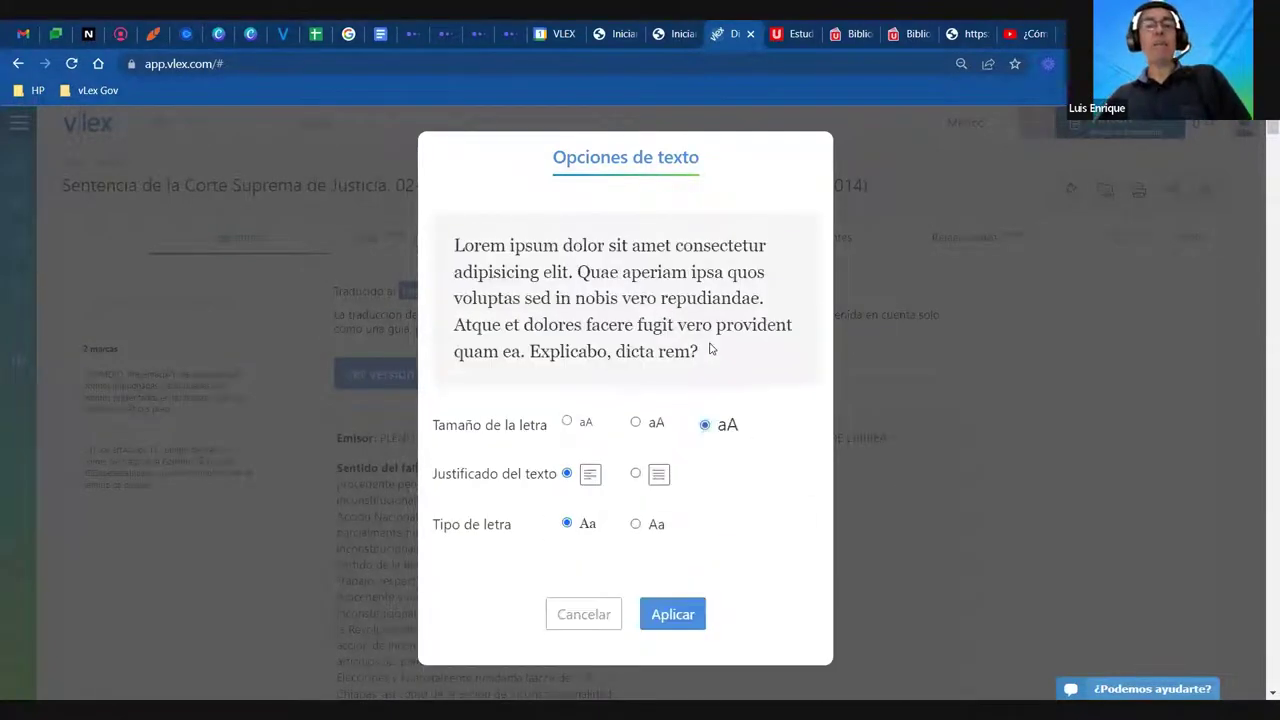
left_click(636, 474)
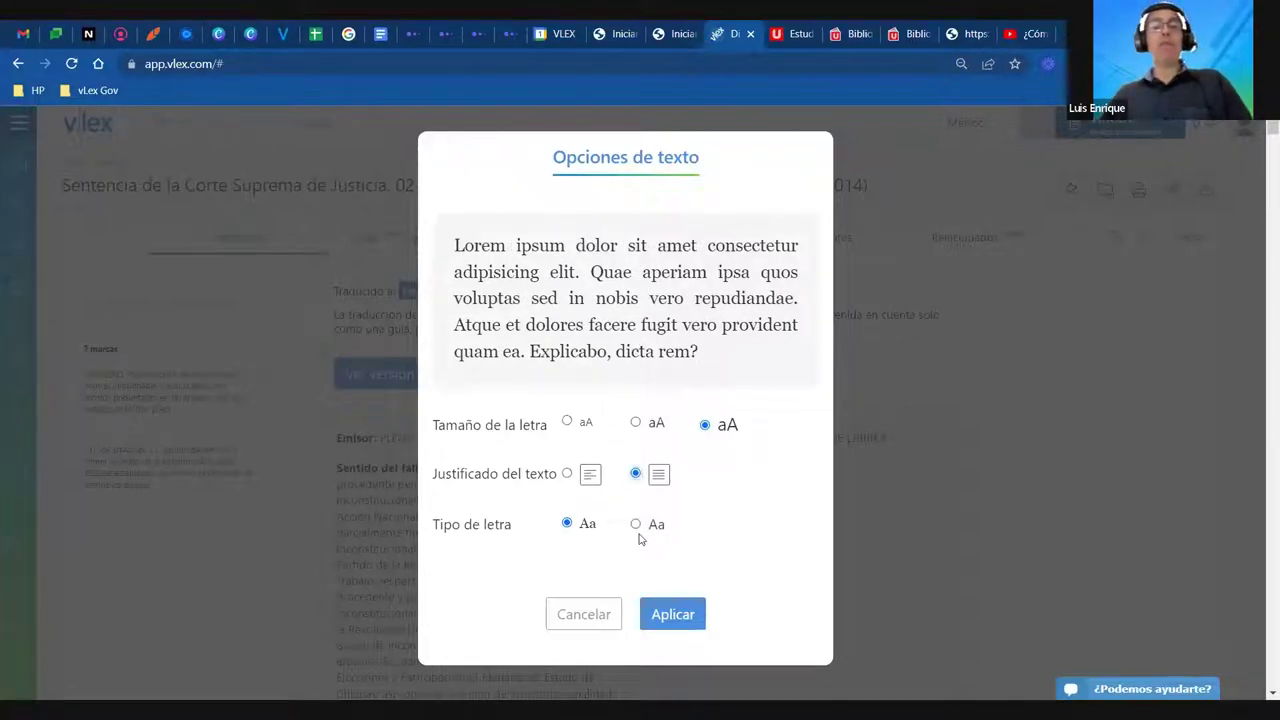
left_click(578, 617)
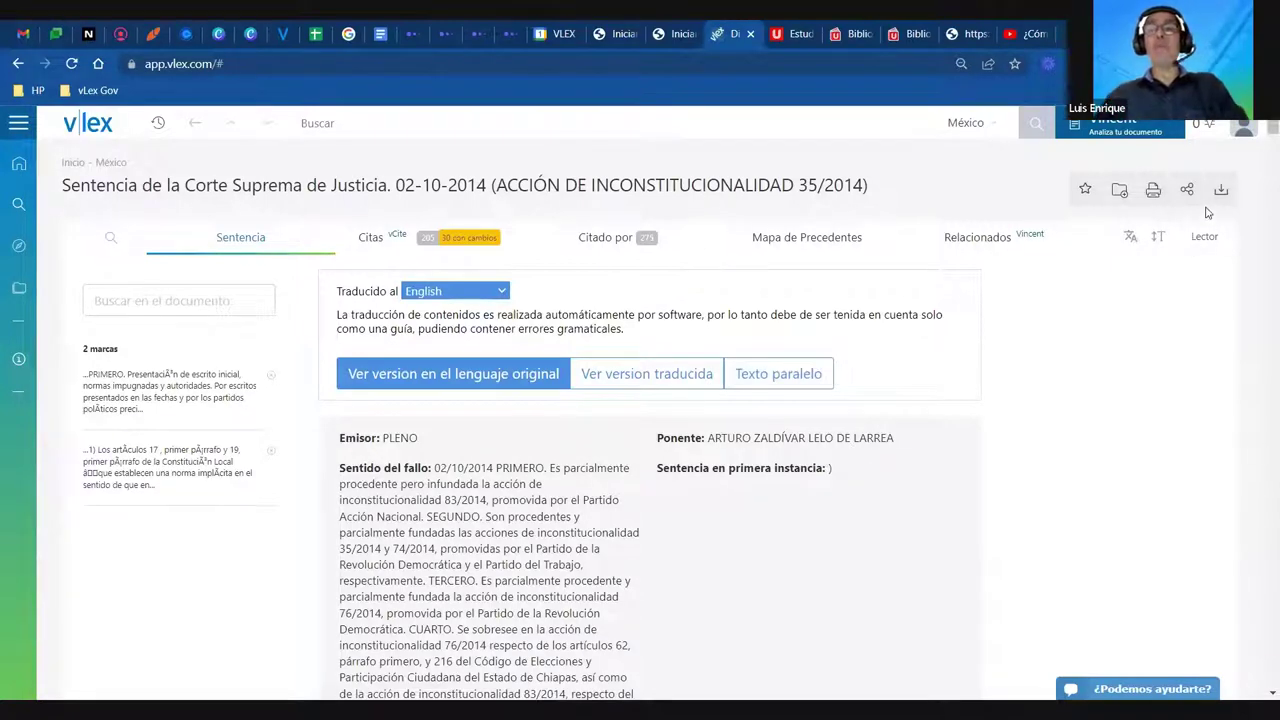
Open the ruling in reader mode, look through its text and close the reader
left_click(1206, 238)
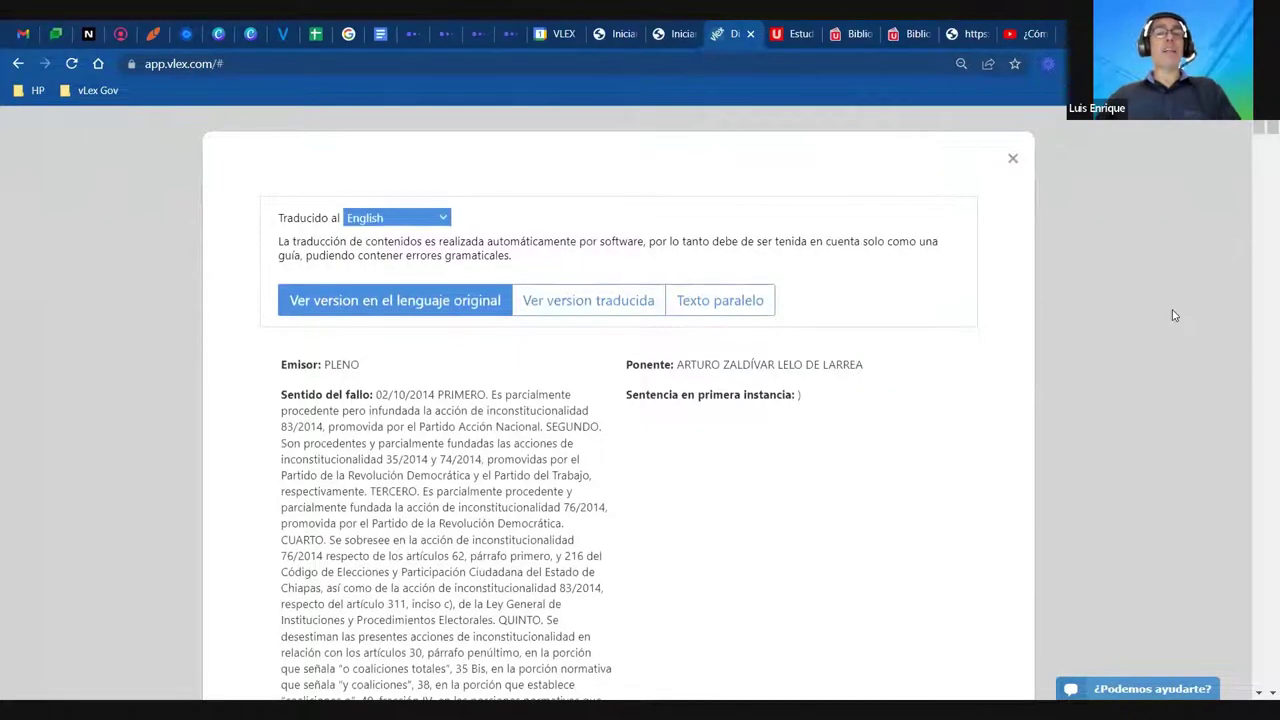
scroll(928, 417, "down", 20)
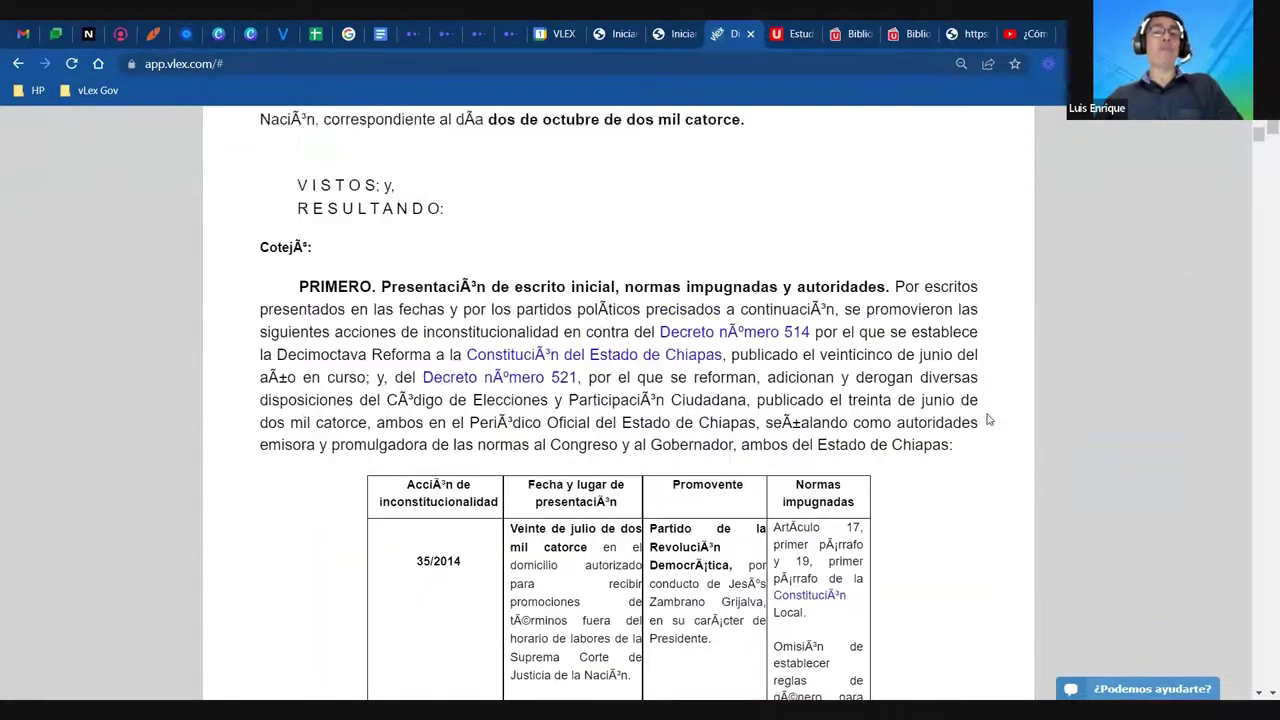
scroll(988, 420, "up", 20)
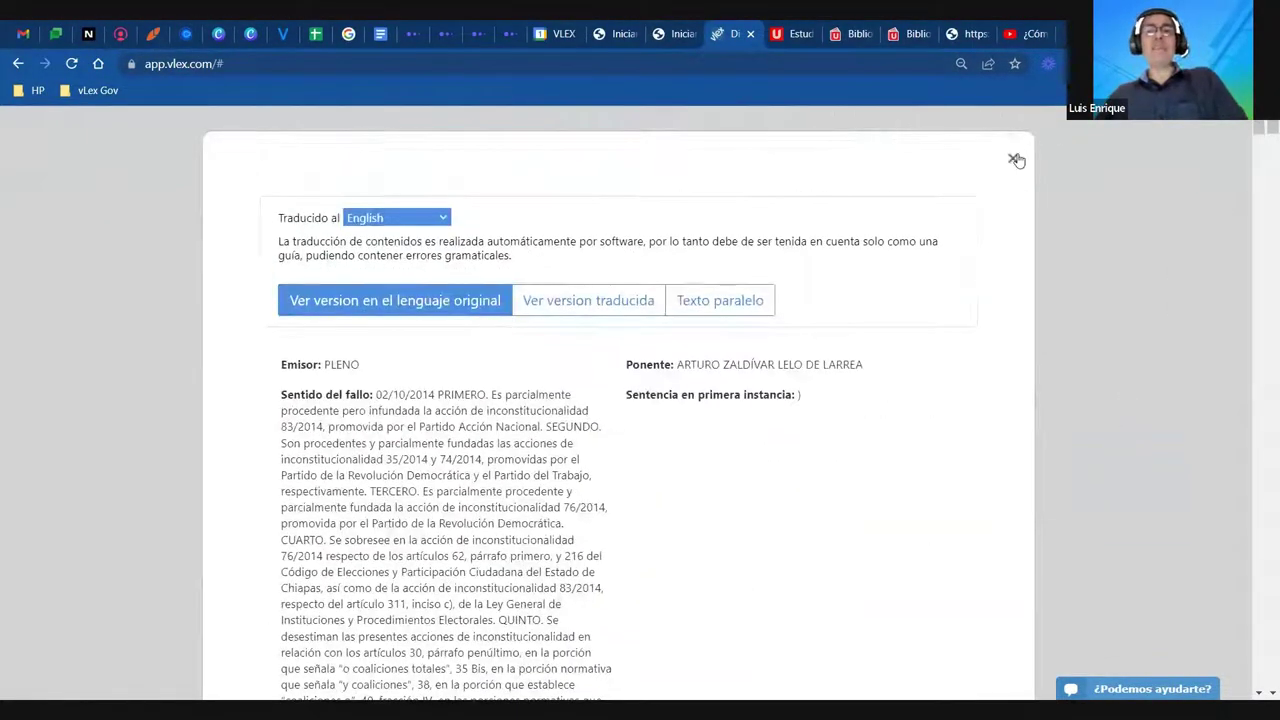
left_click(1014, 159)
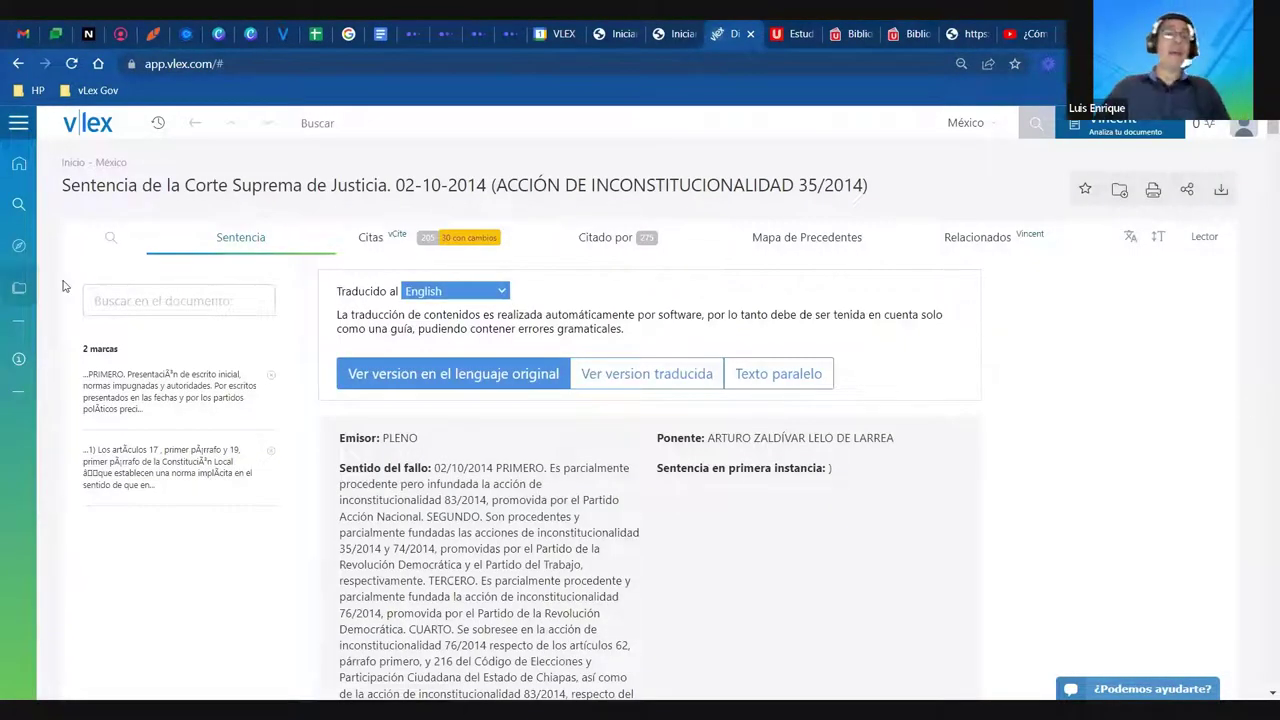
View the documents that cite the ruling and open its precedent map
left_click(195, 300)
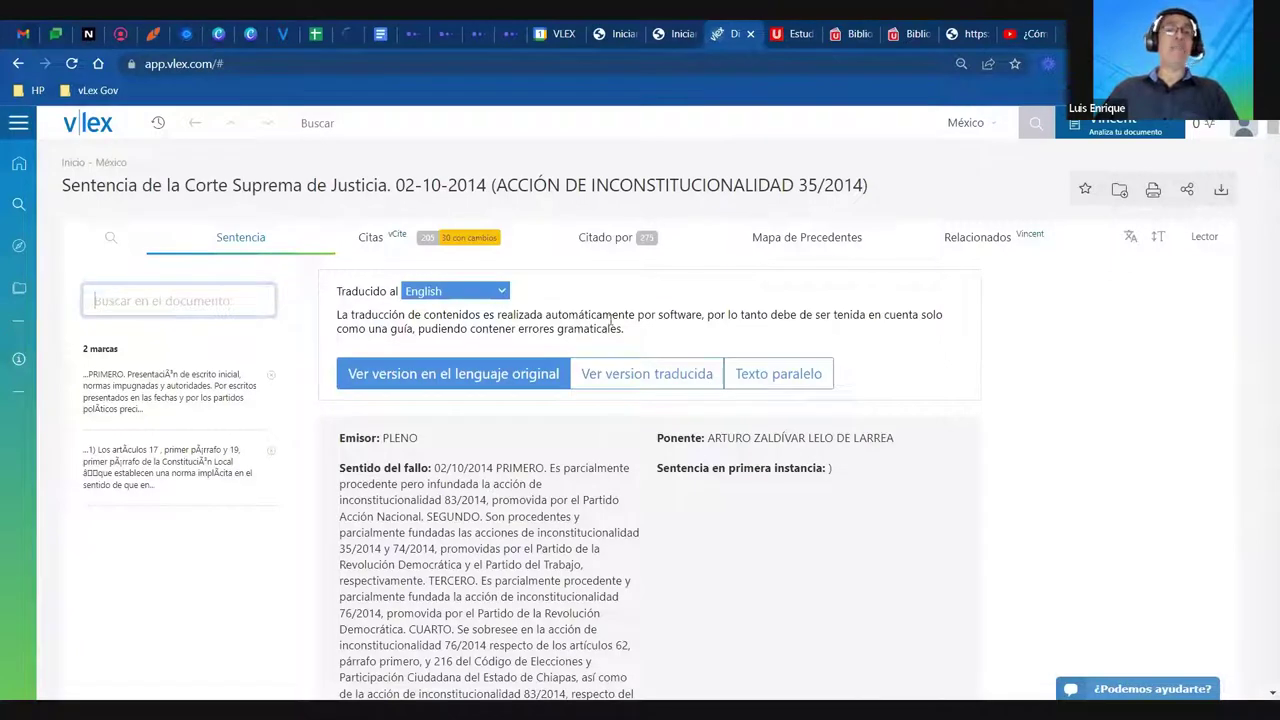
left_click(619, 240)
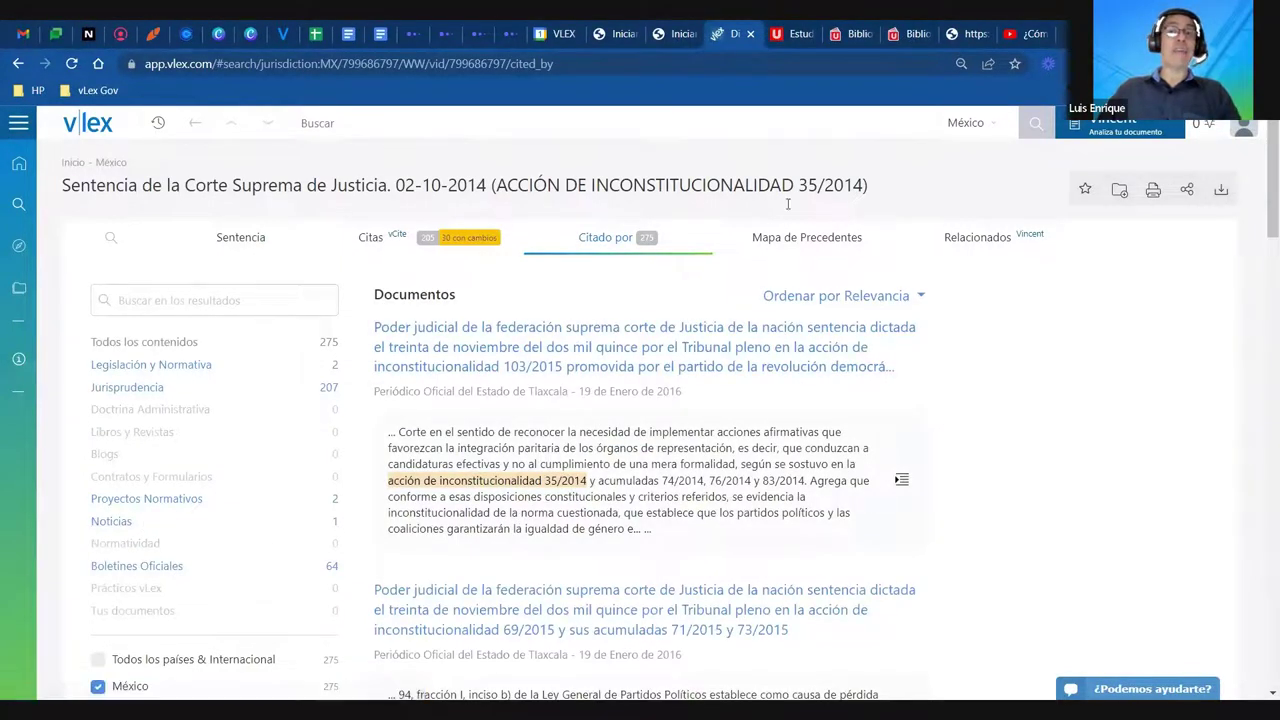
left_click(825, 241)
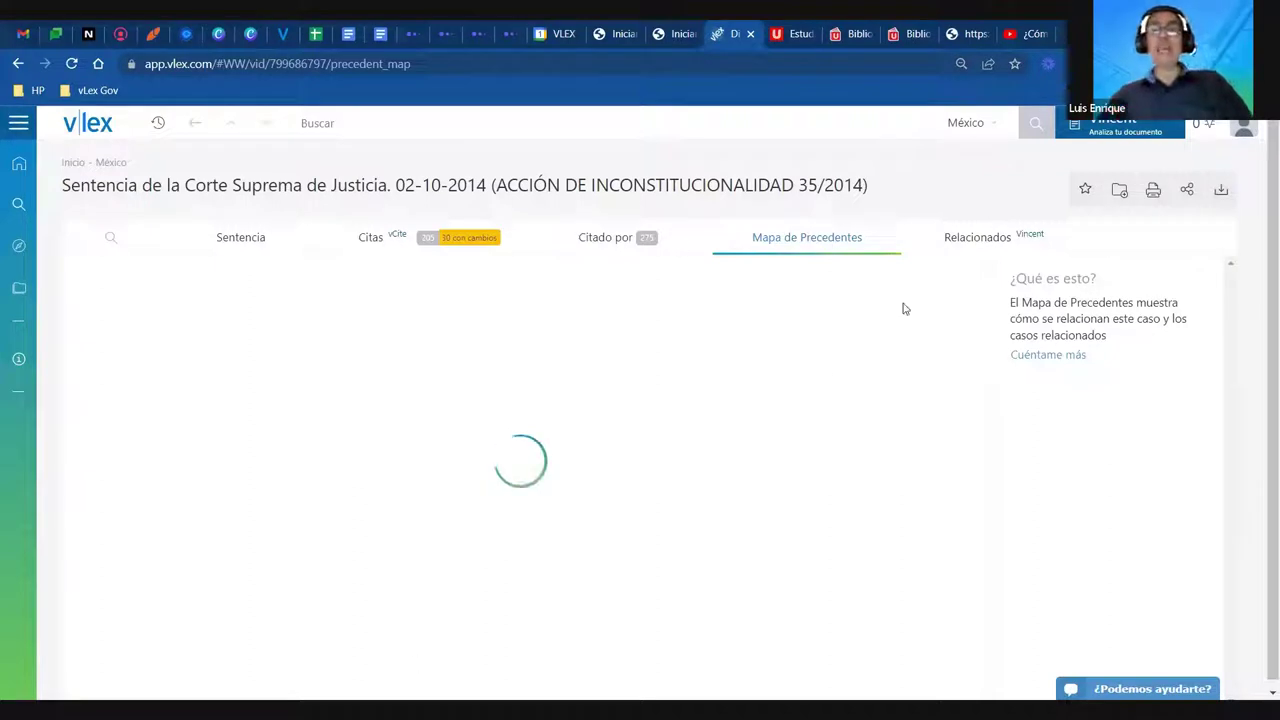
Search Google for "youtube" in a new browser tab and open the YouTube site
left_click(1062, 36)
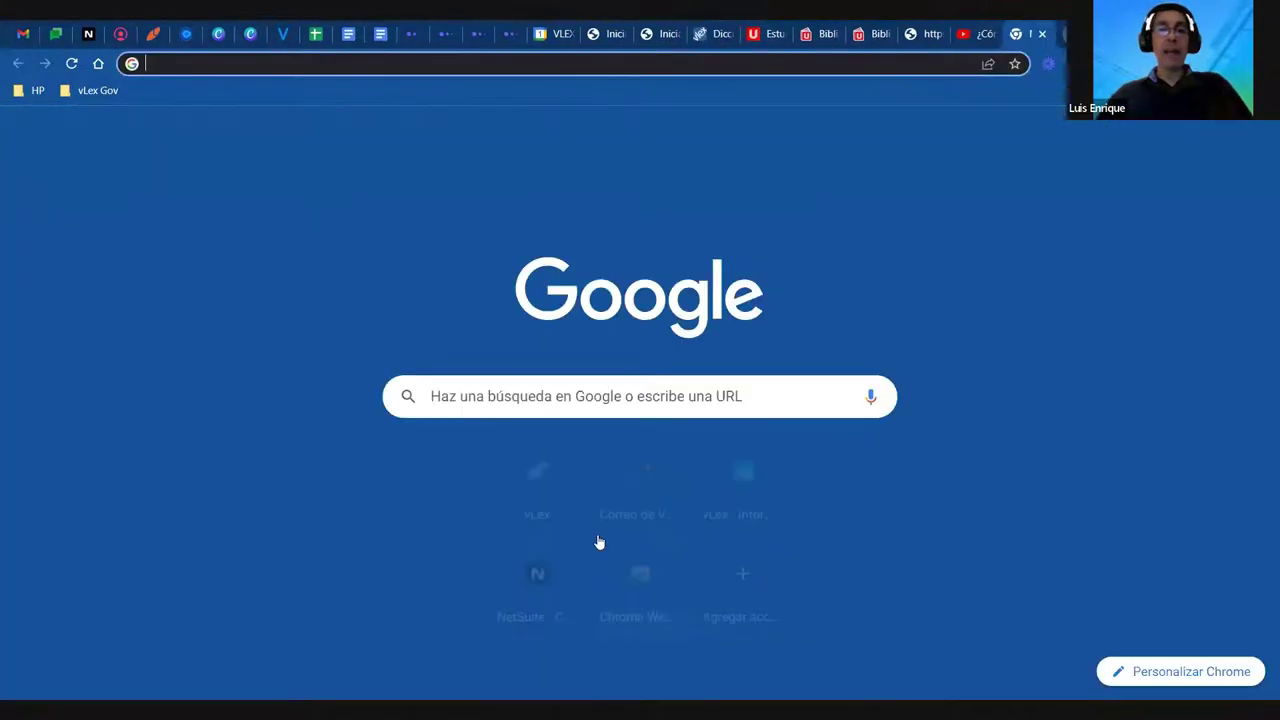
left_click(568, 398)
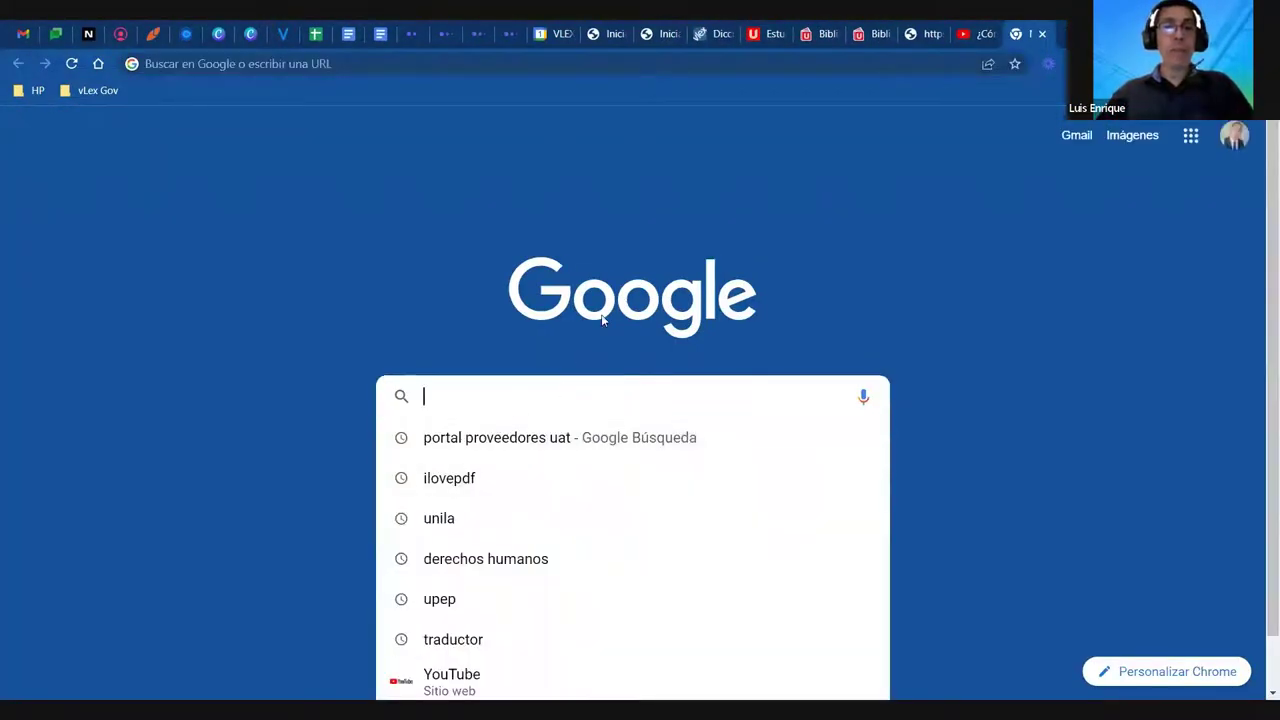
type("youtube")
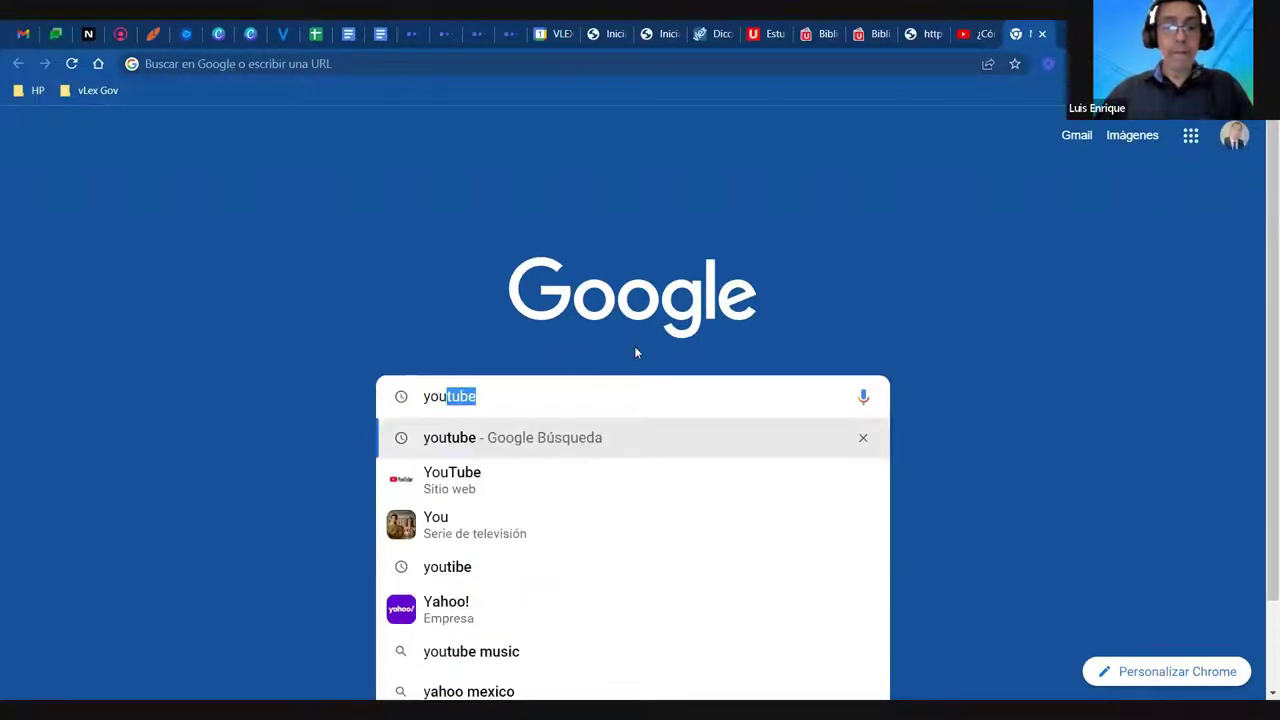
key("Return")
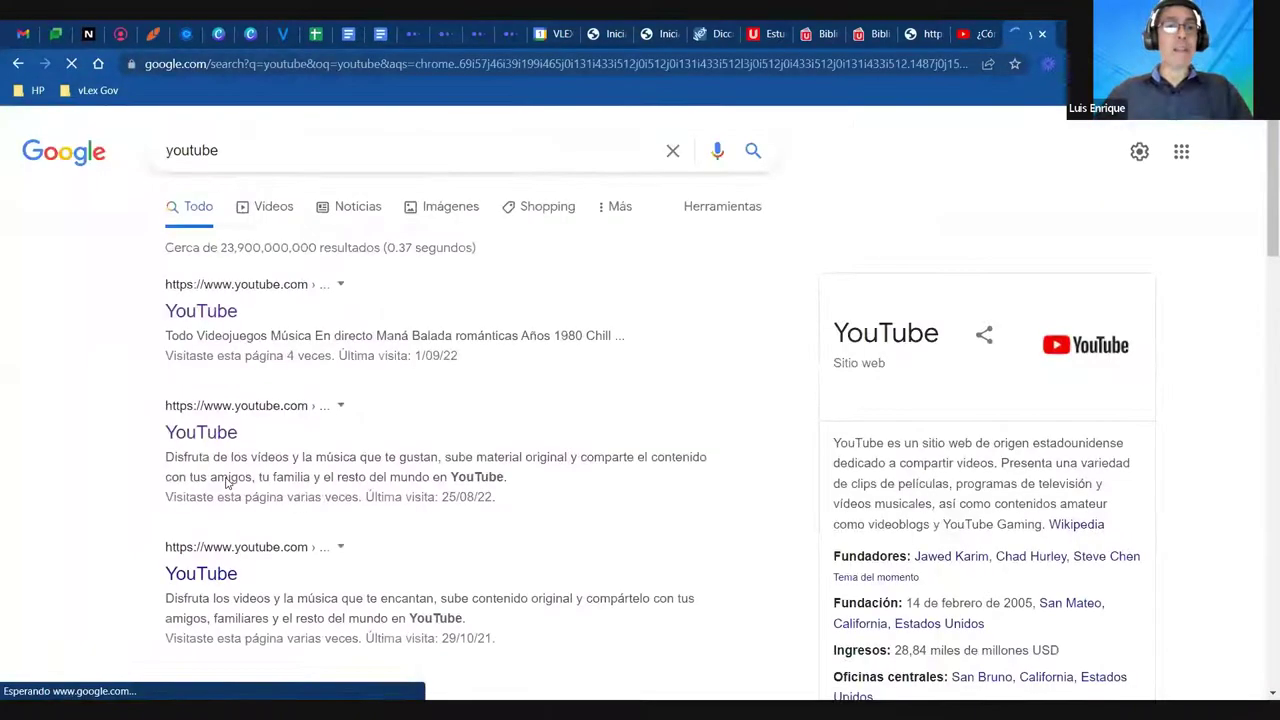
left_click(205, 316)
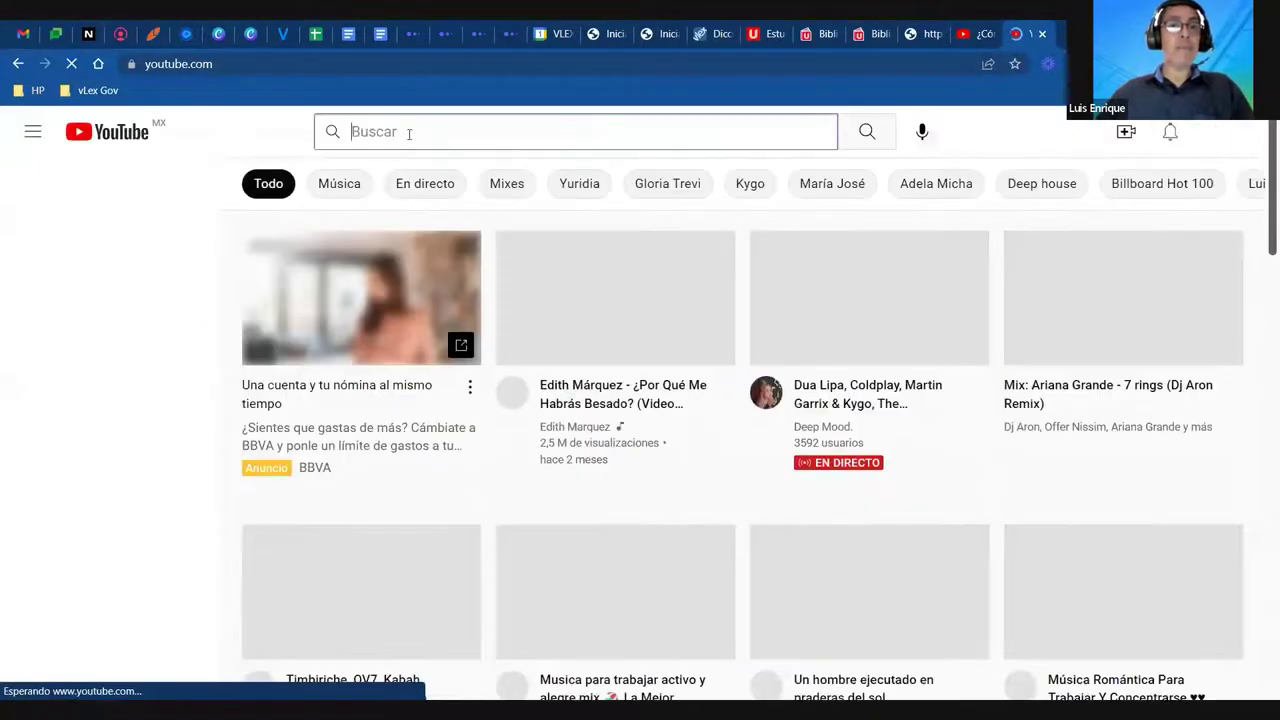
Search YouTube for "vlex y mapa de precedentes" and open the video "Mapa de Precedentes jurisprudenciales"
left_click(412, 133)
type("vlex y mapa")
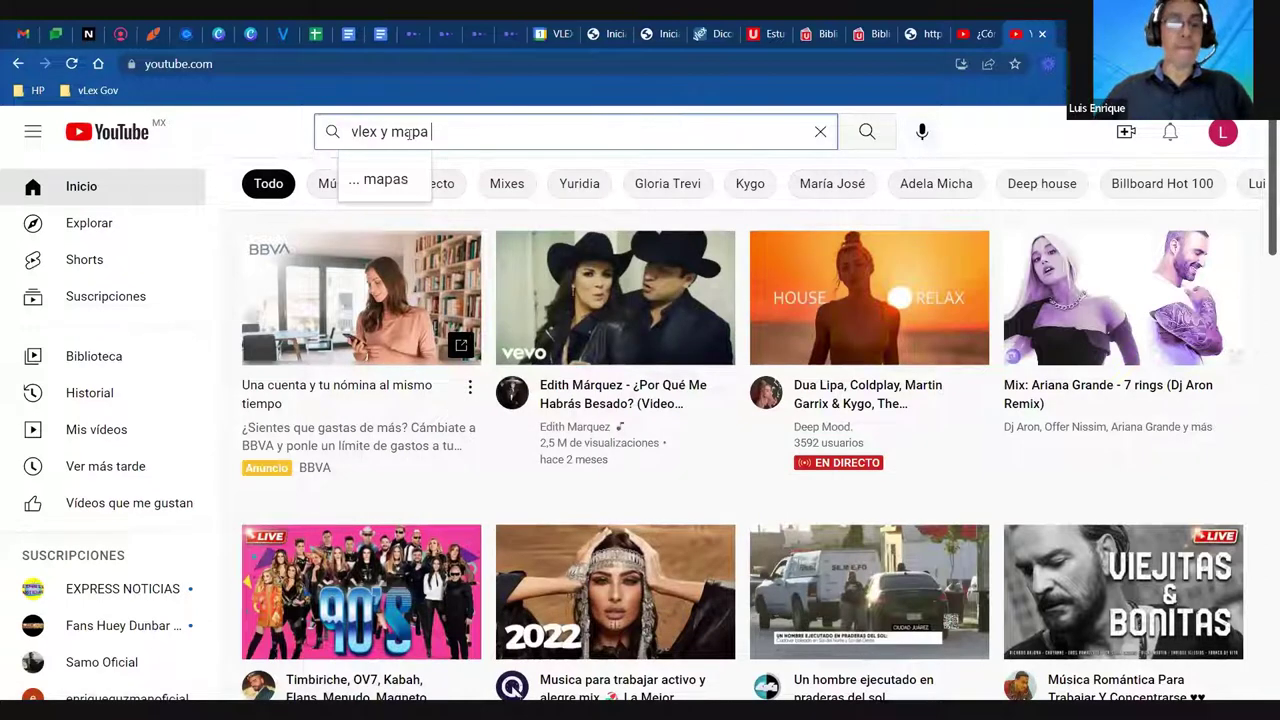
type(" de precee")
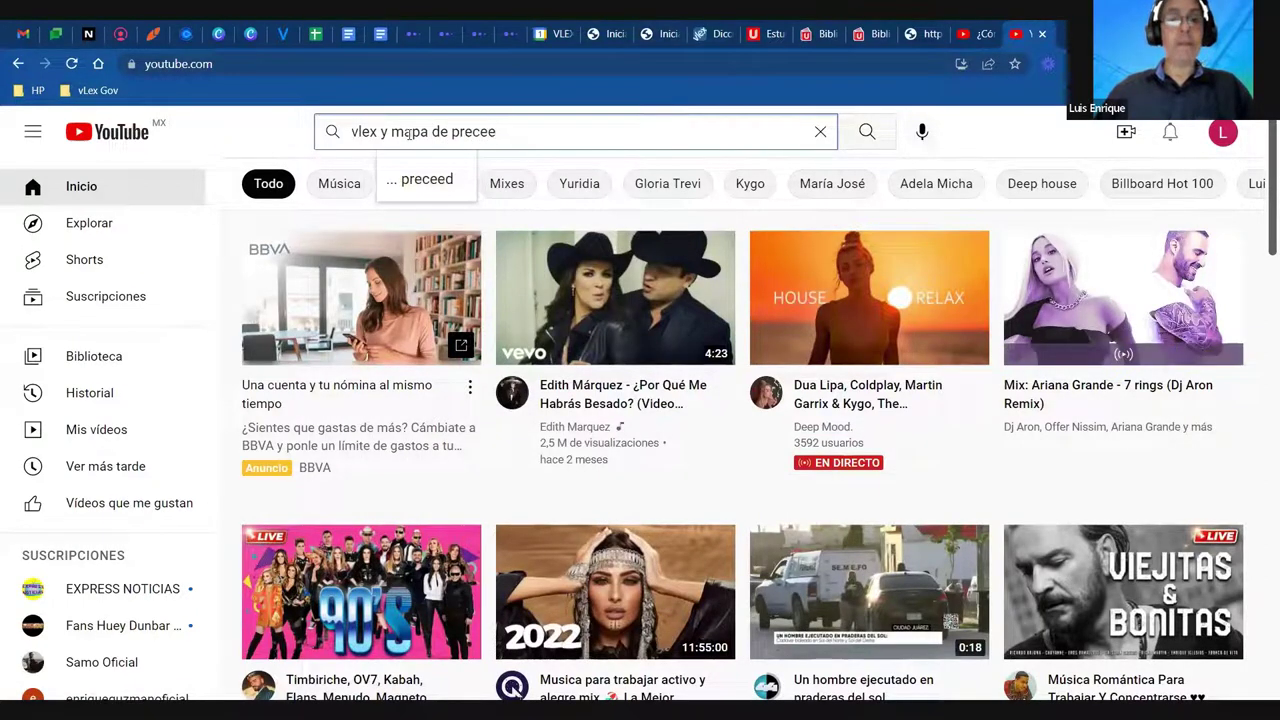
type("dentes")
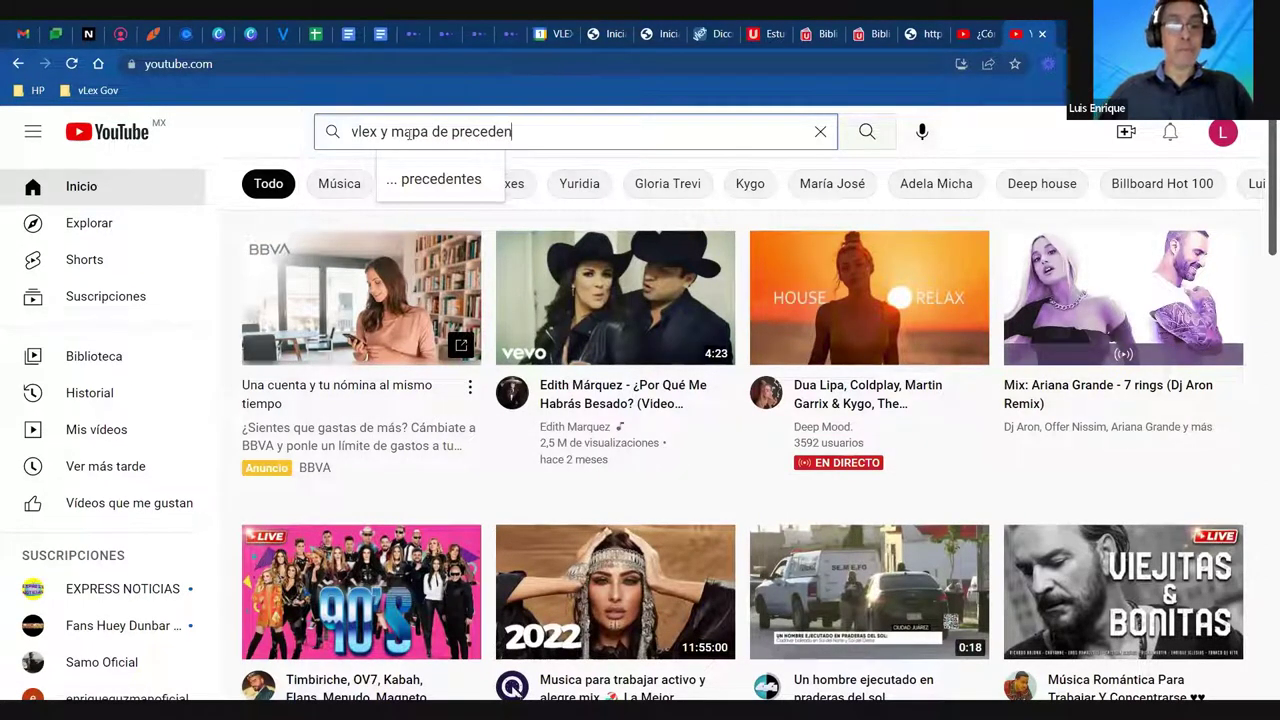
key("Return")
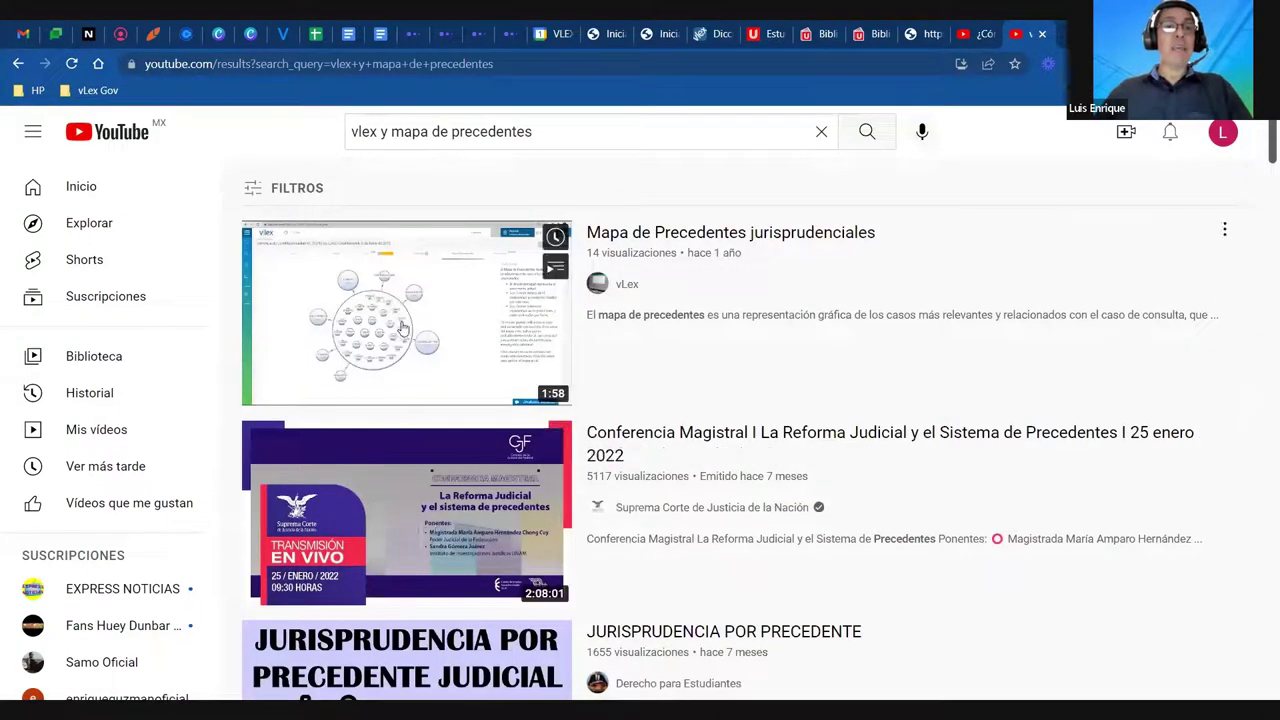
left_click(386, 334)
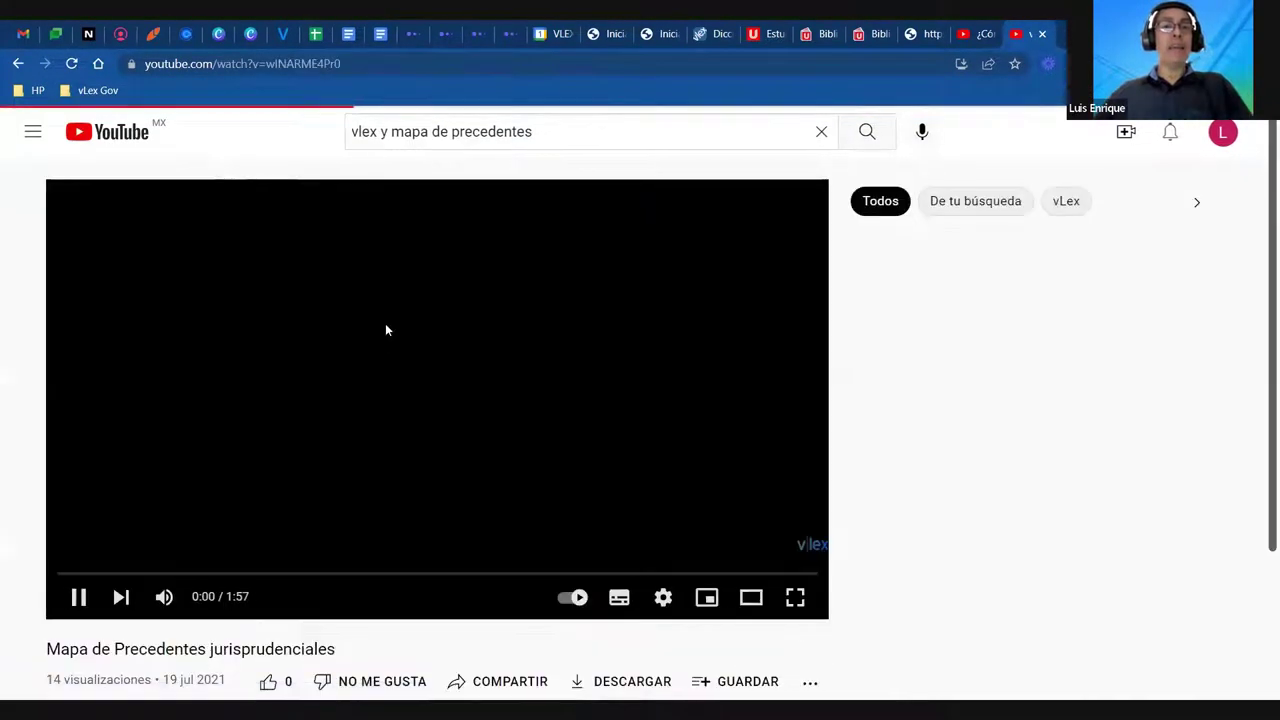
Select the video's web address and play the precedent map video in full screen
left_click(252, 66)
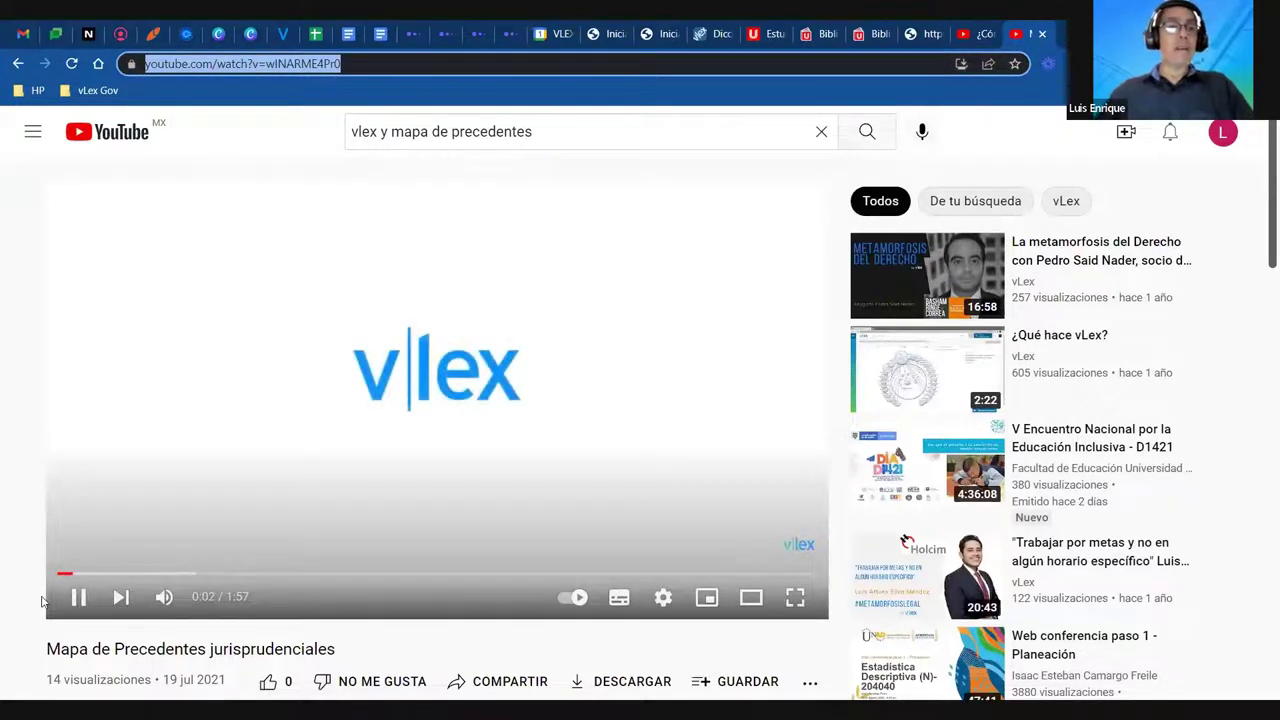
left_click(78, 597)
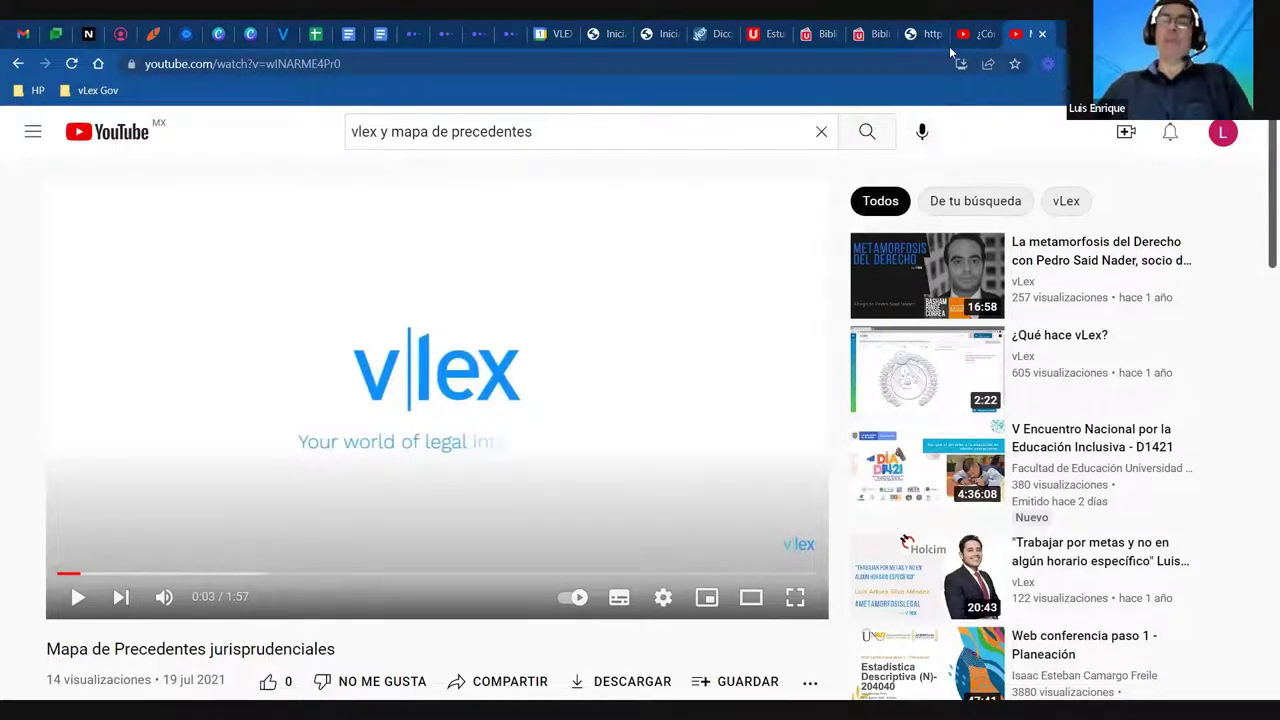
left_click(795, 597)
left_click(18, 648)
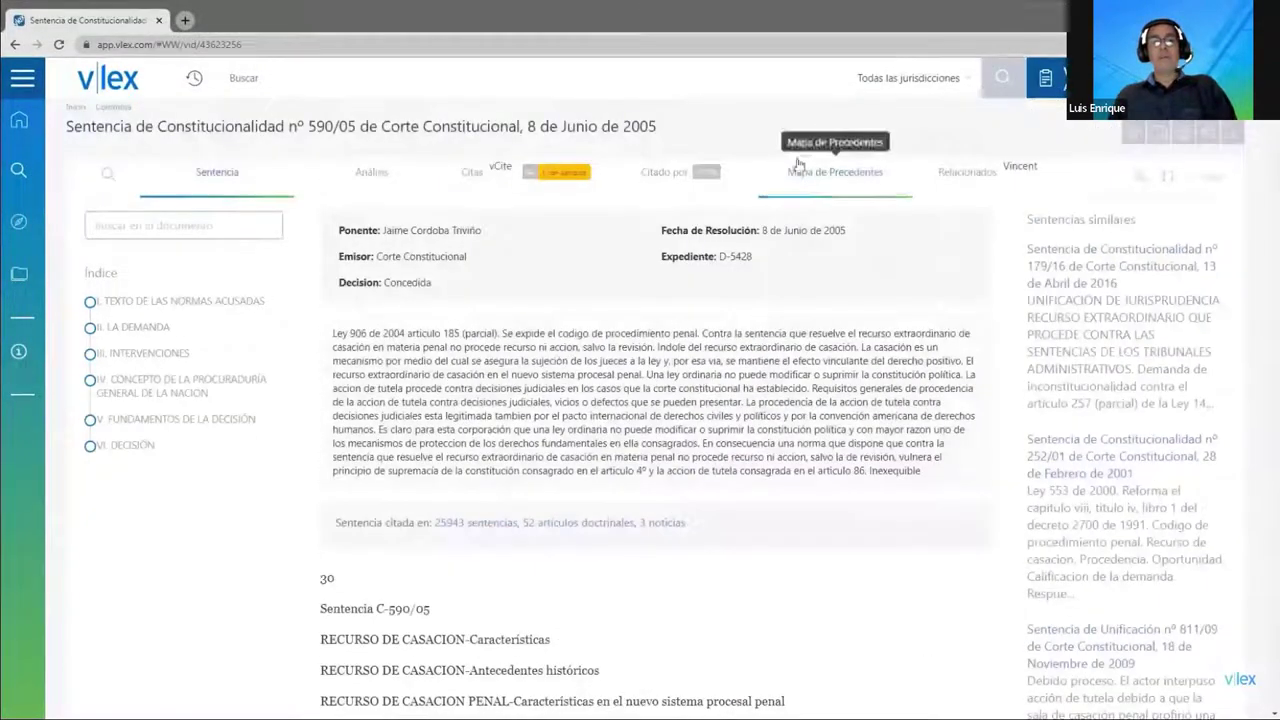
left_click(853, 174)
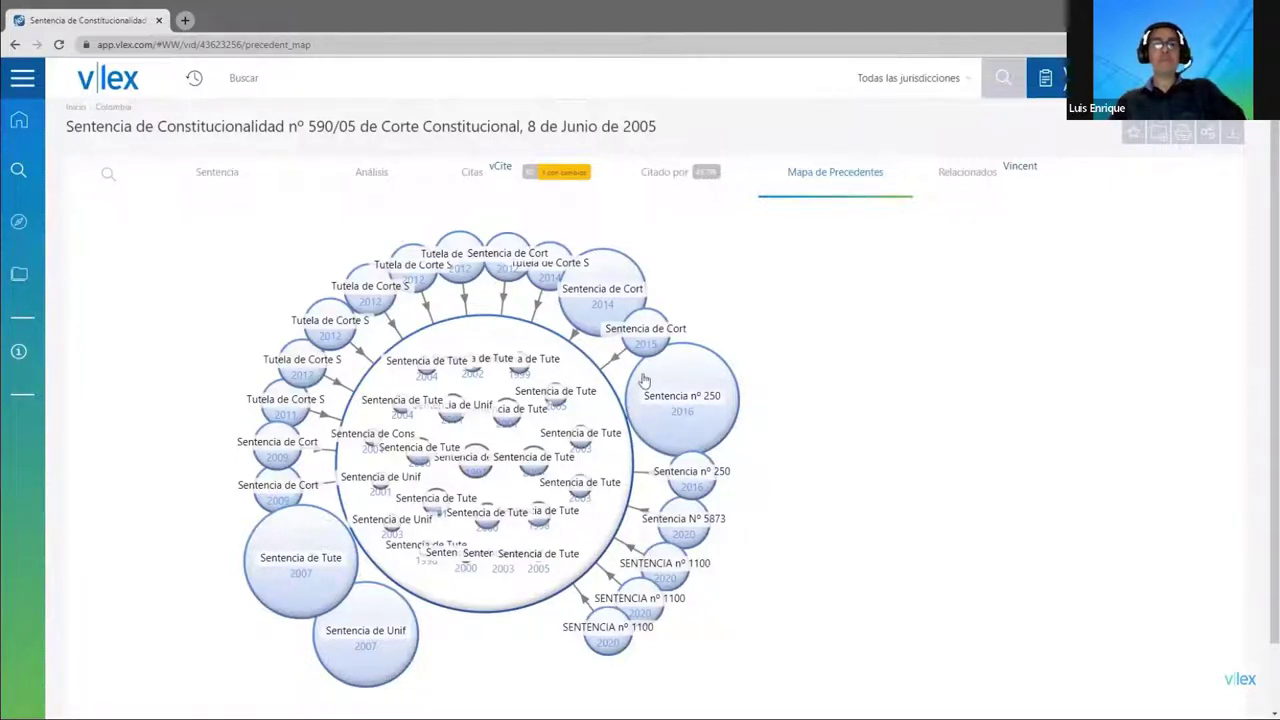
mouse_move(644, 380)
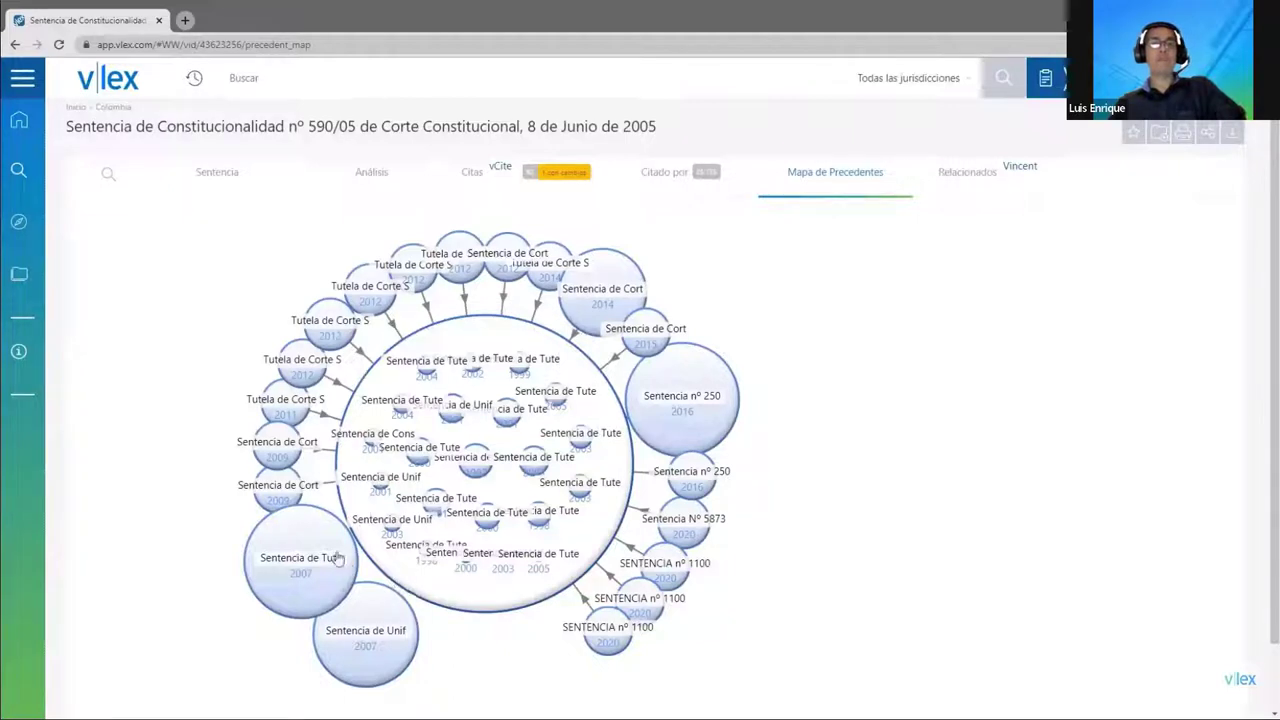
left_click(294, 537)
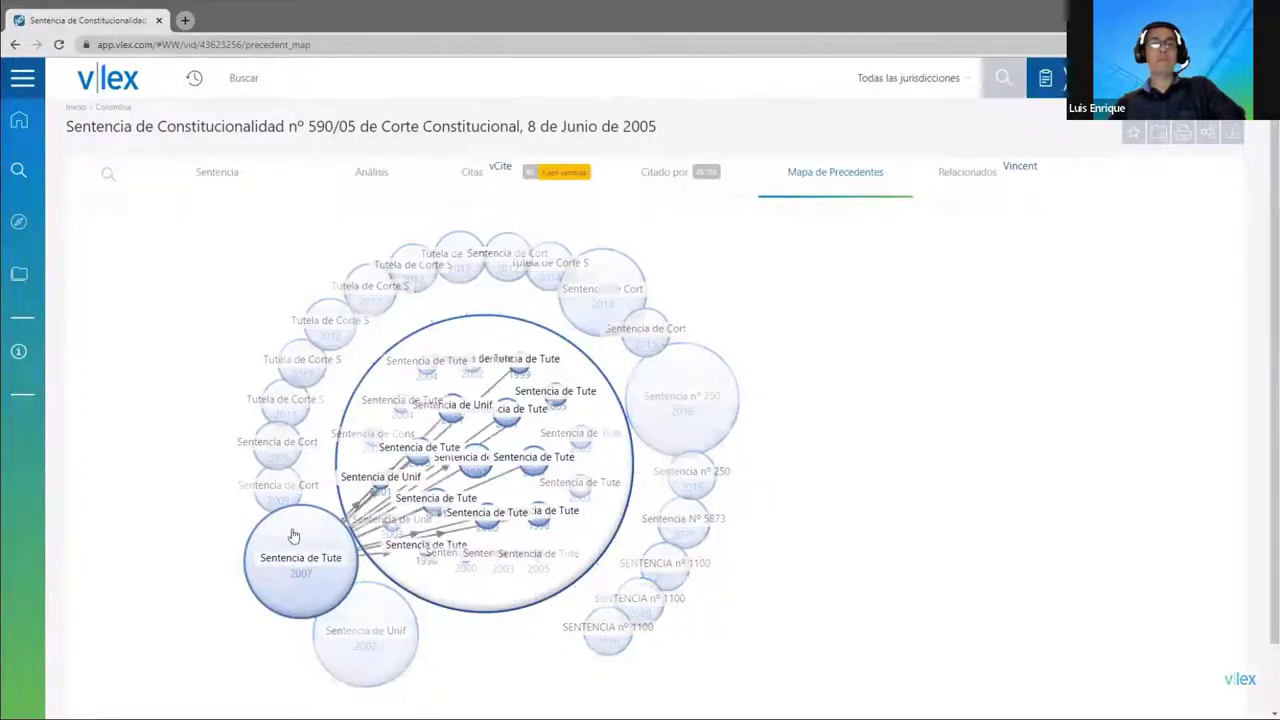
left_click(379, 613)
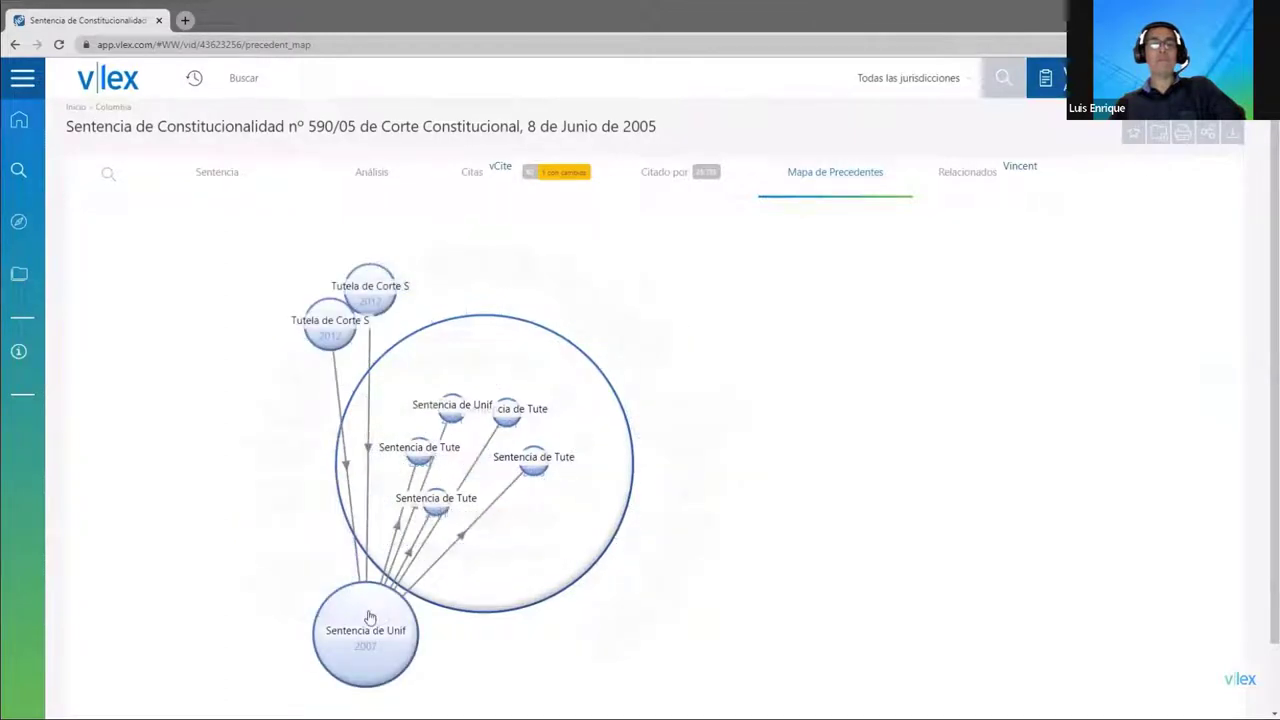
left_click(369, 617)
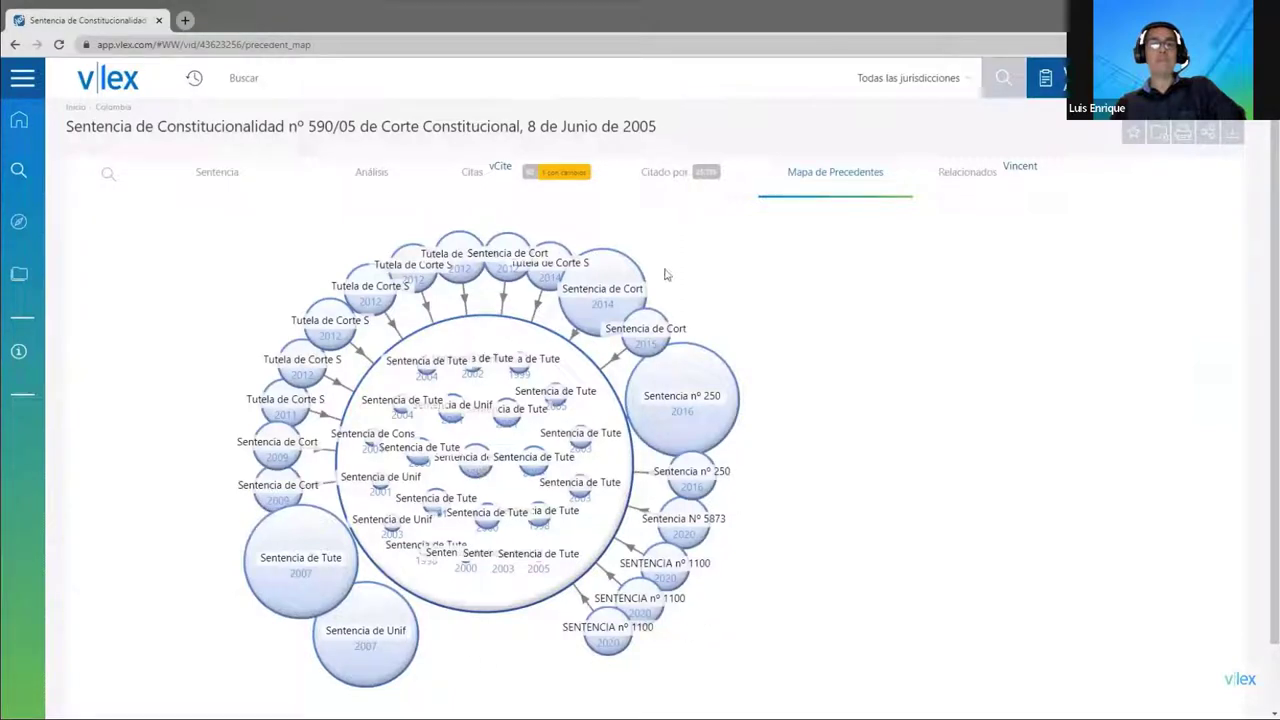
left_click(700, 373)
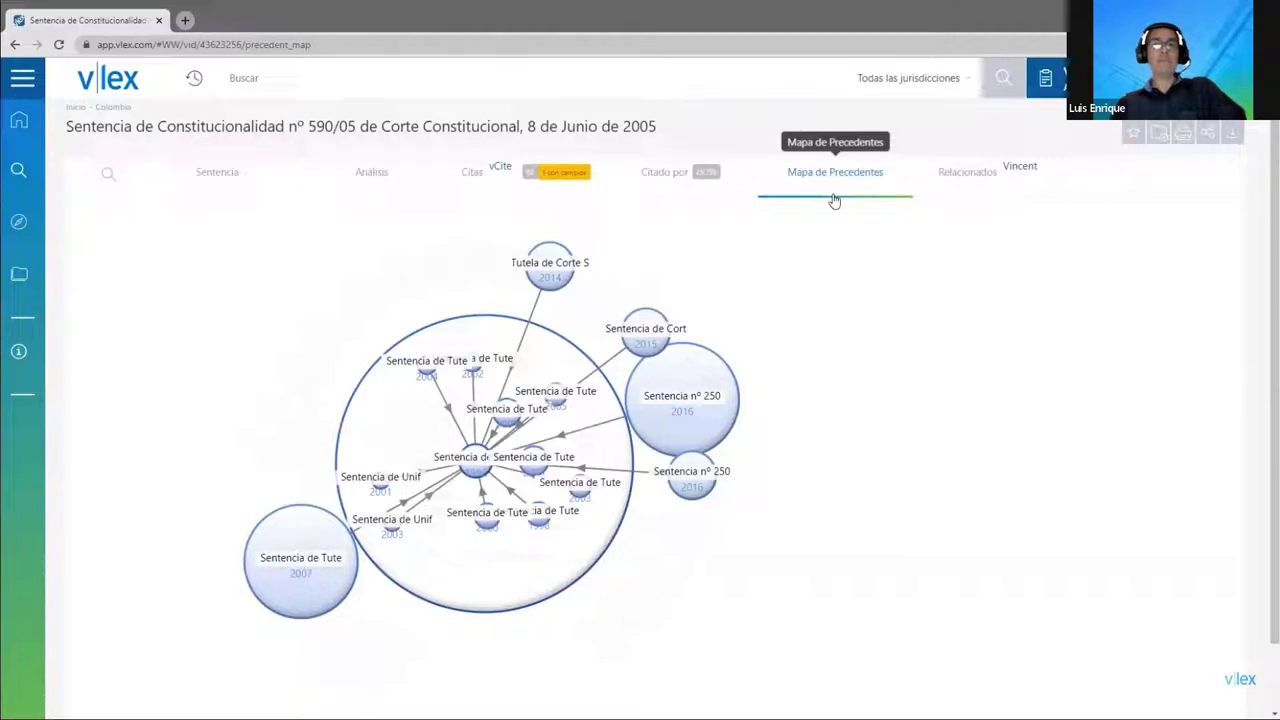
Pause the precedent map video near its end and leave full-screen playback
mouse_move(141, 499)
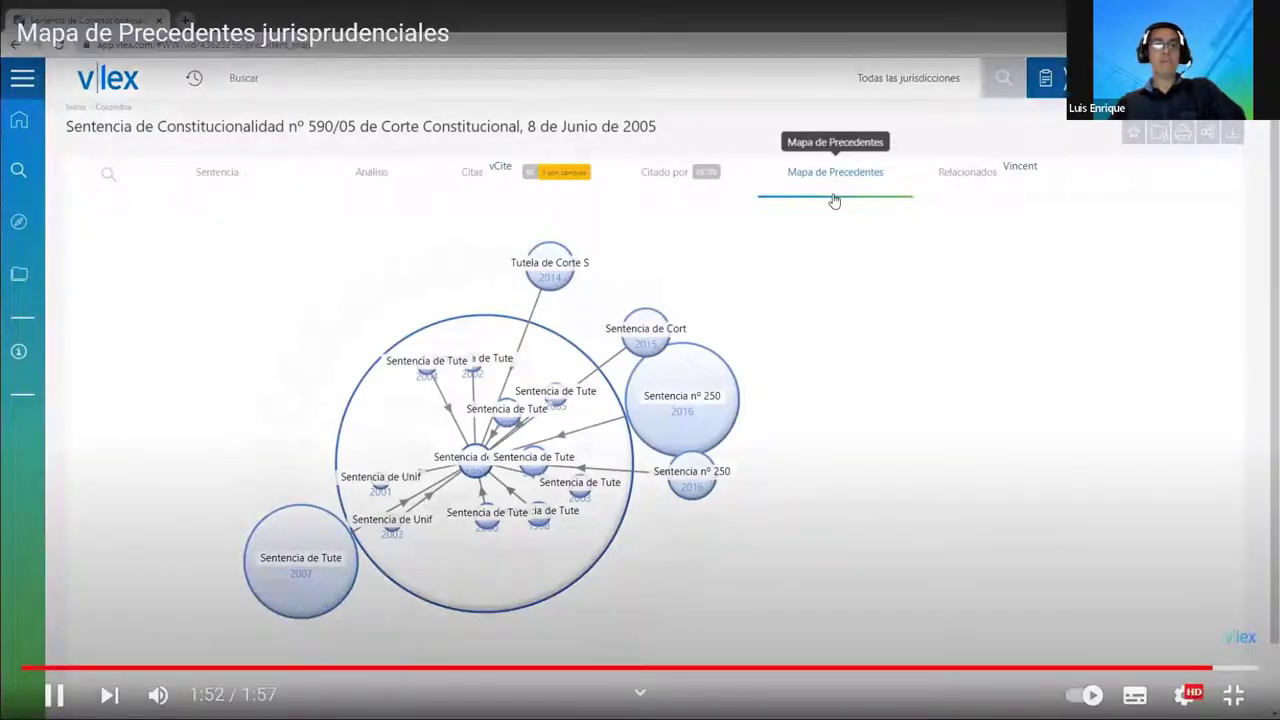
left_click(54, 694)
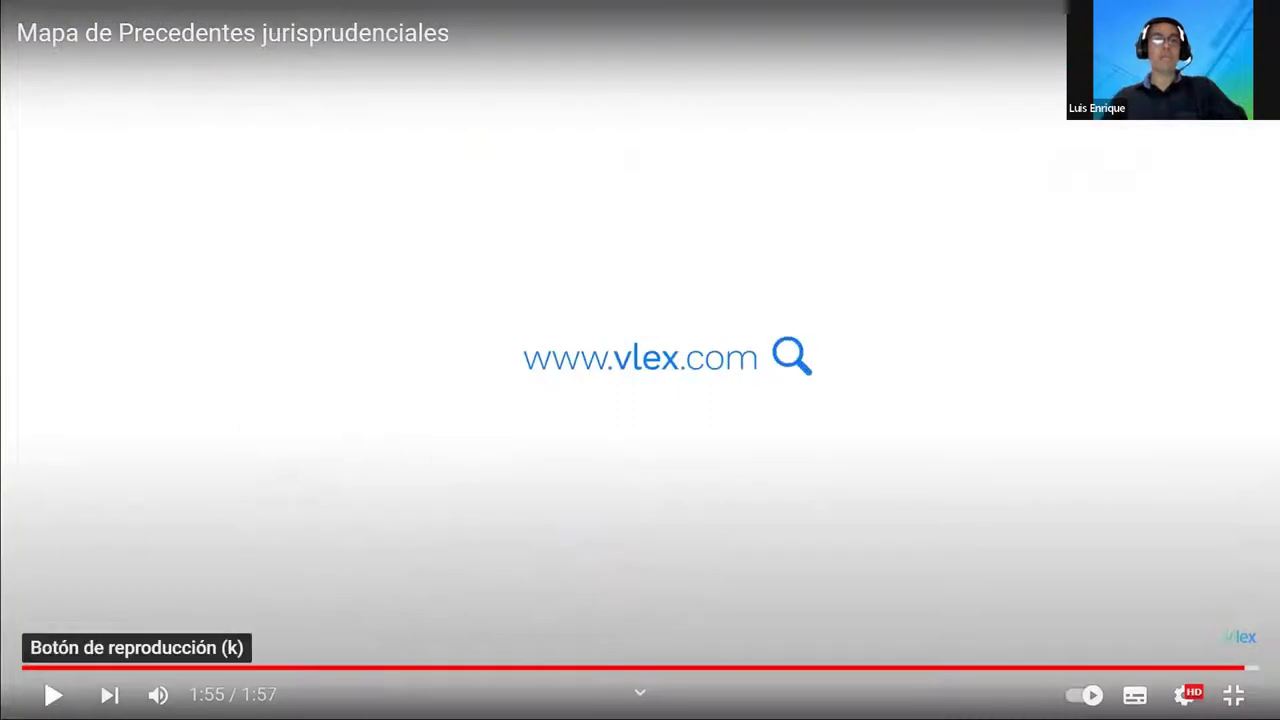
key("Escape")
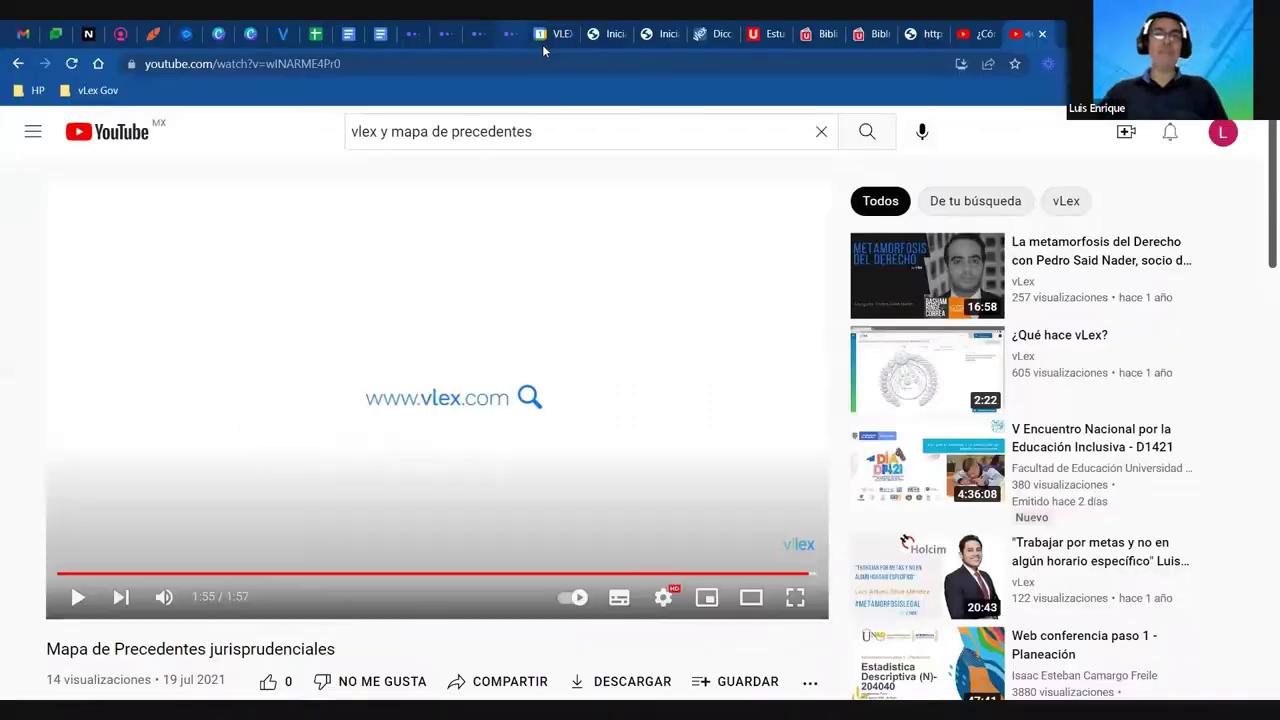
Switch back to the ruling's precedent map in vLex and highlight the connections of the "Ejecutoria num. 132/20" node
left_click(700, 37)
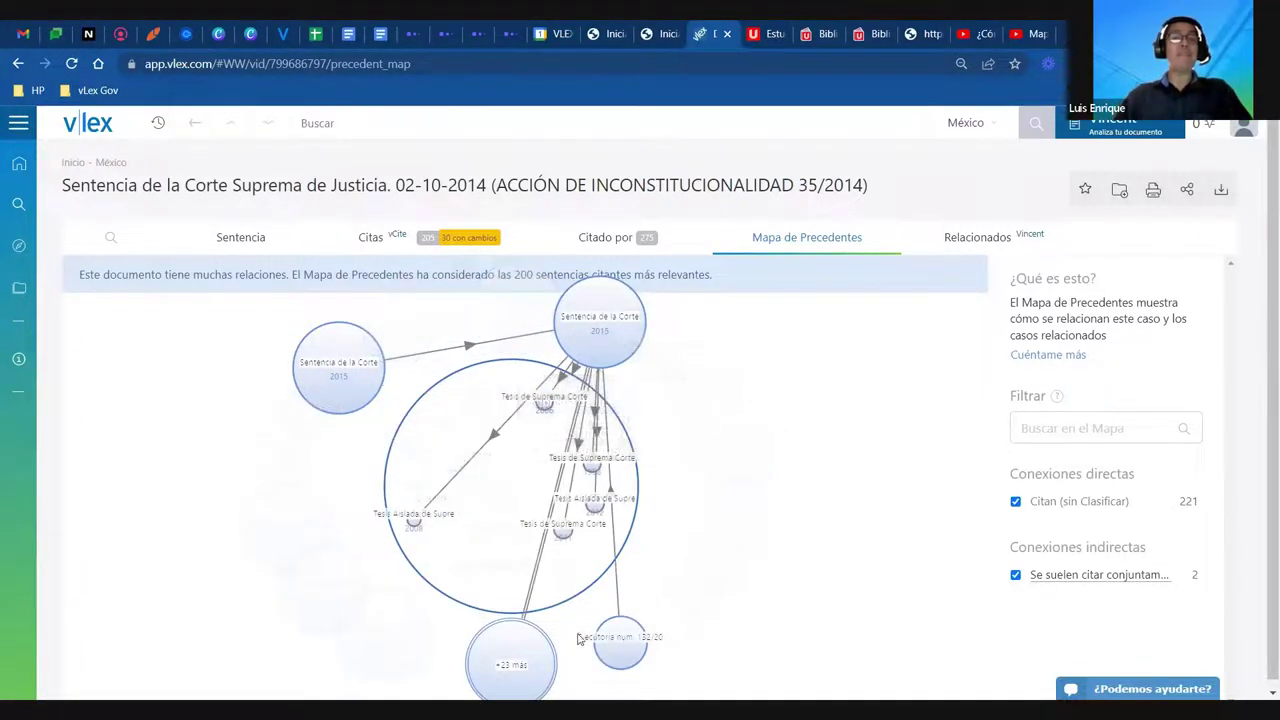
left_click(528, 676)
left_click(614, 652)
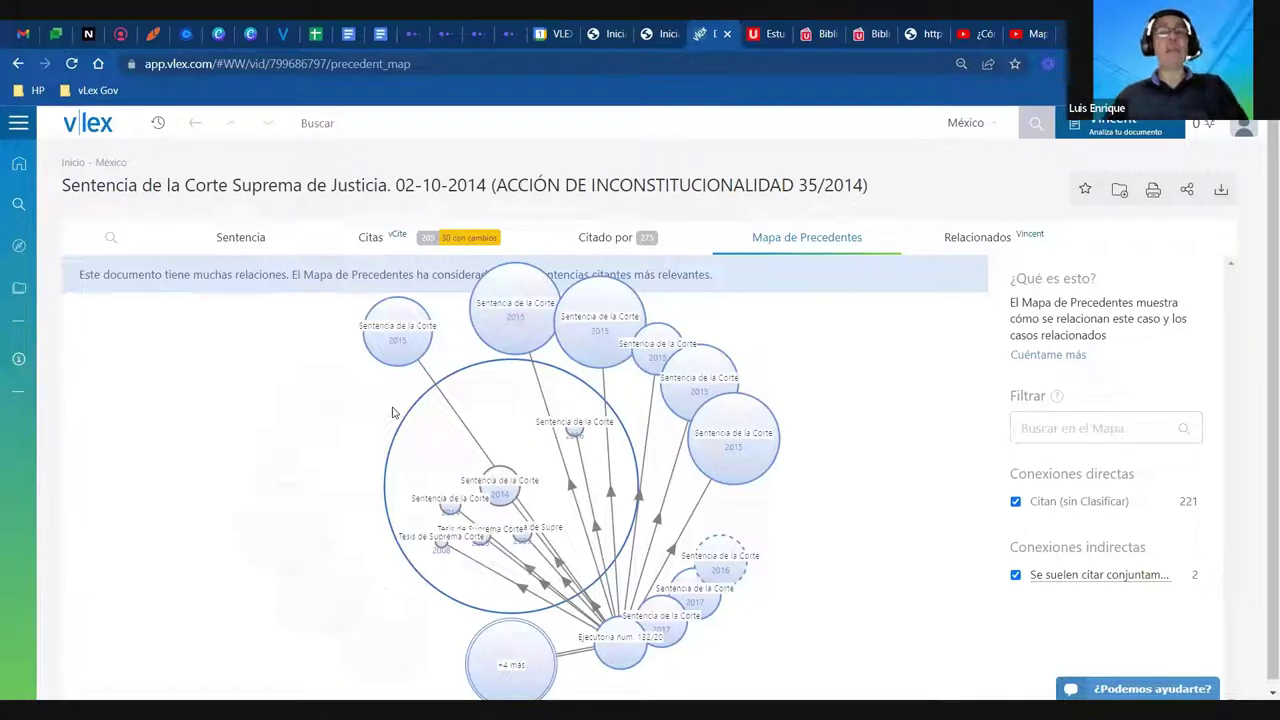
View the ruling's text, and browse its citations by Legislación, Jurisprudencia and Libros y Revistas, ending on Legislación
left_click(249, 238)
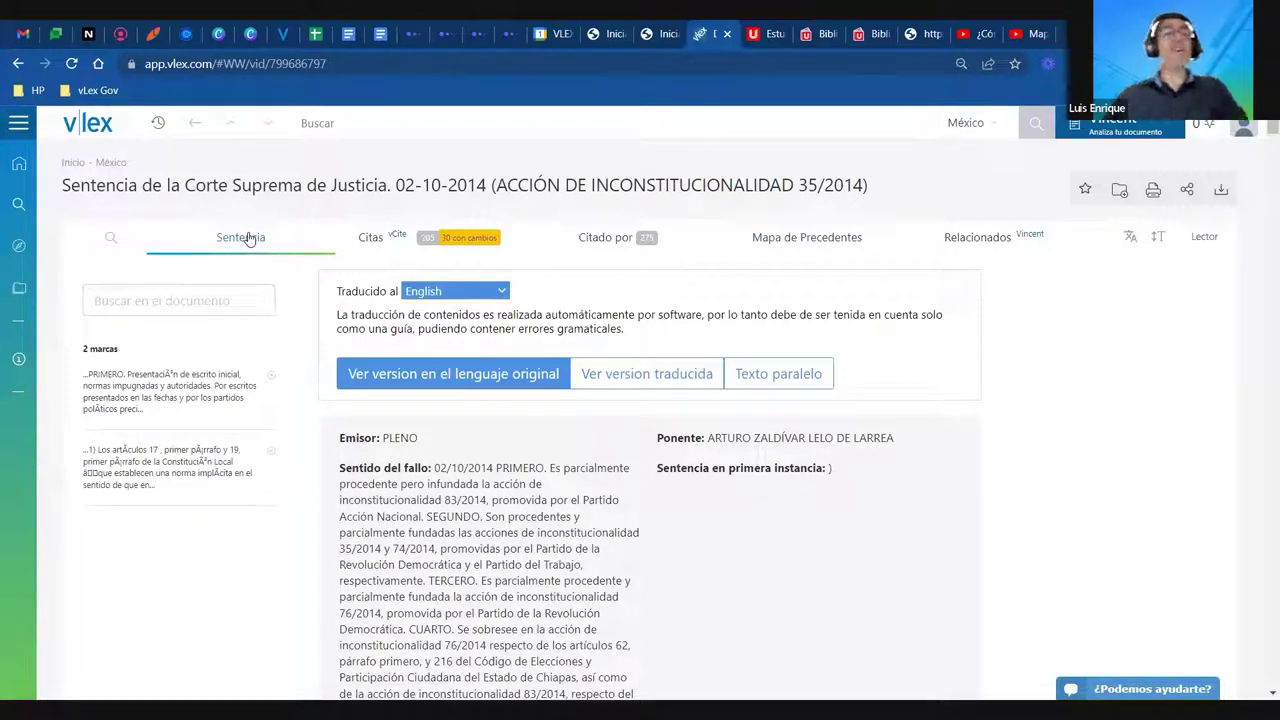
left_click(372, 248)
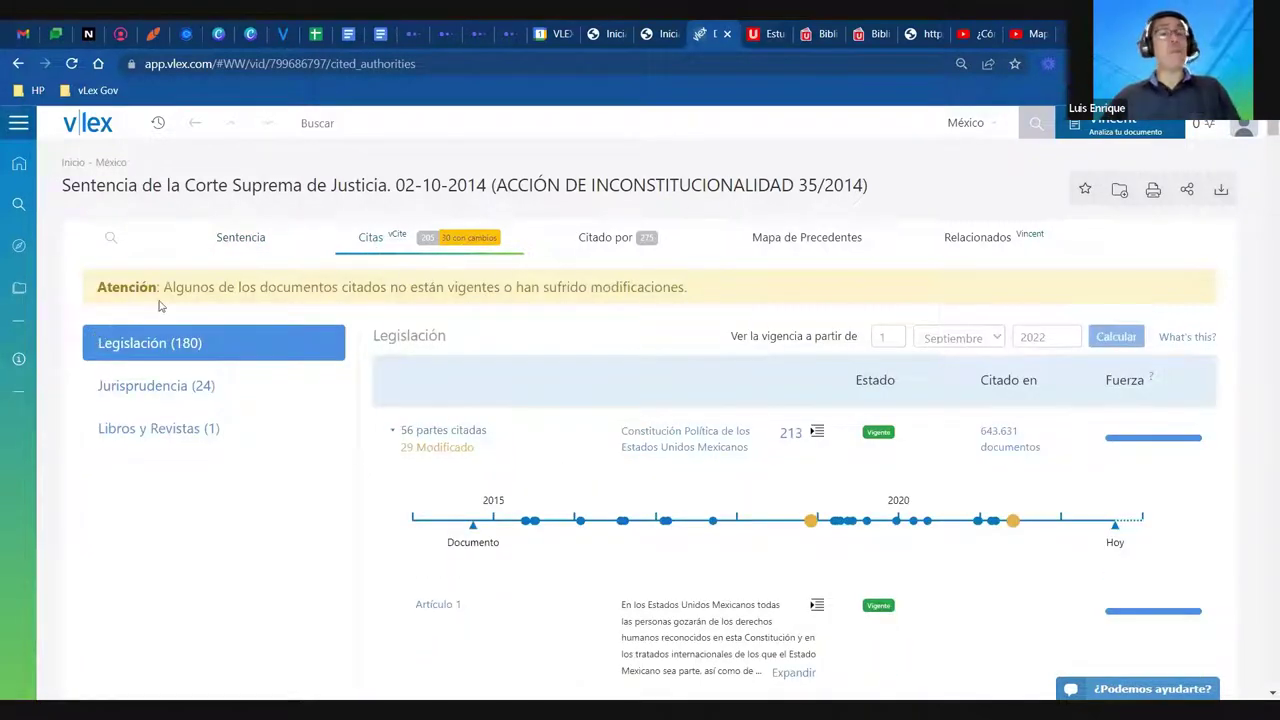
left_click(172, 389)
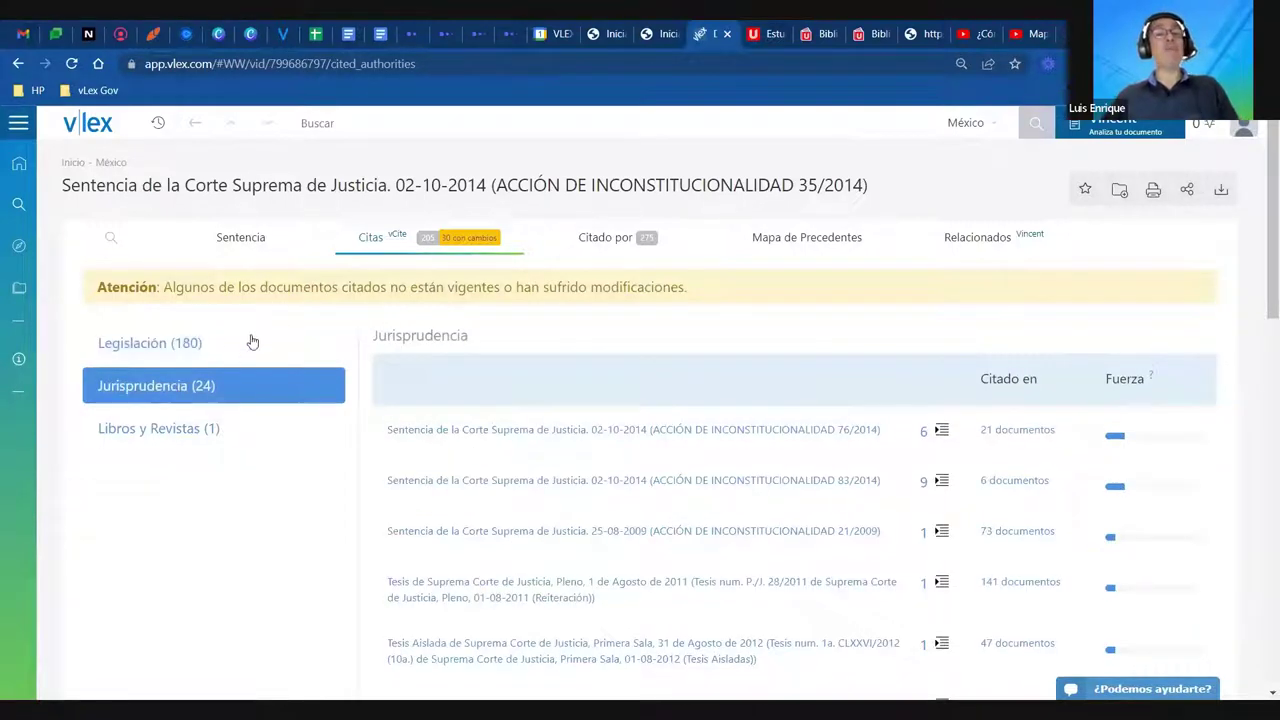
left_click(157, 430)
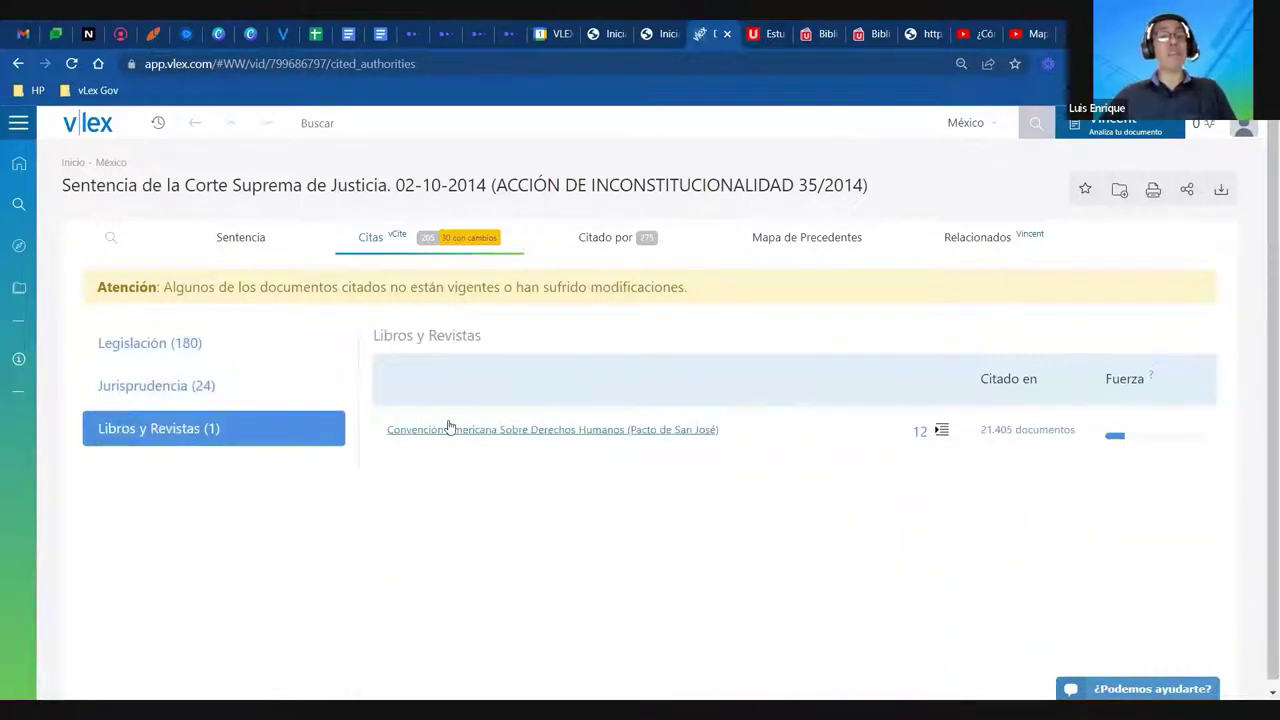
left_click(180, 350)
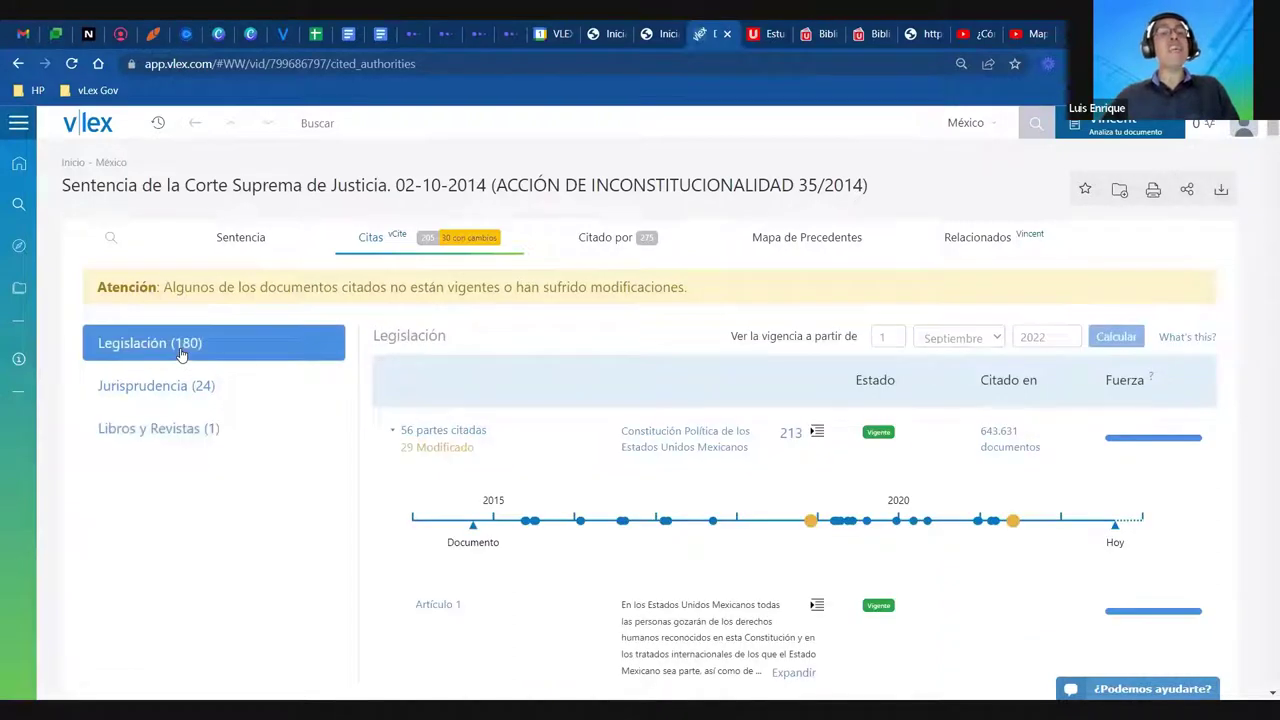
Collapse and re-expand the cited parts of the Constitución Política, and inspect the modification points on its timeline
left_click(426, 433)
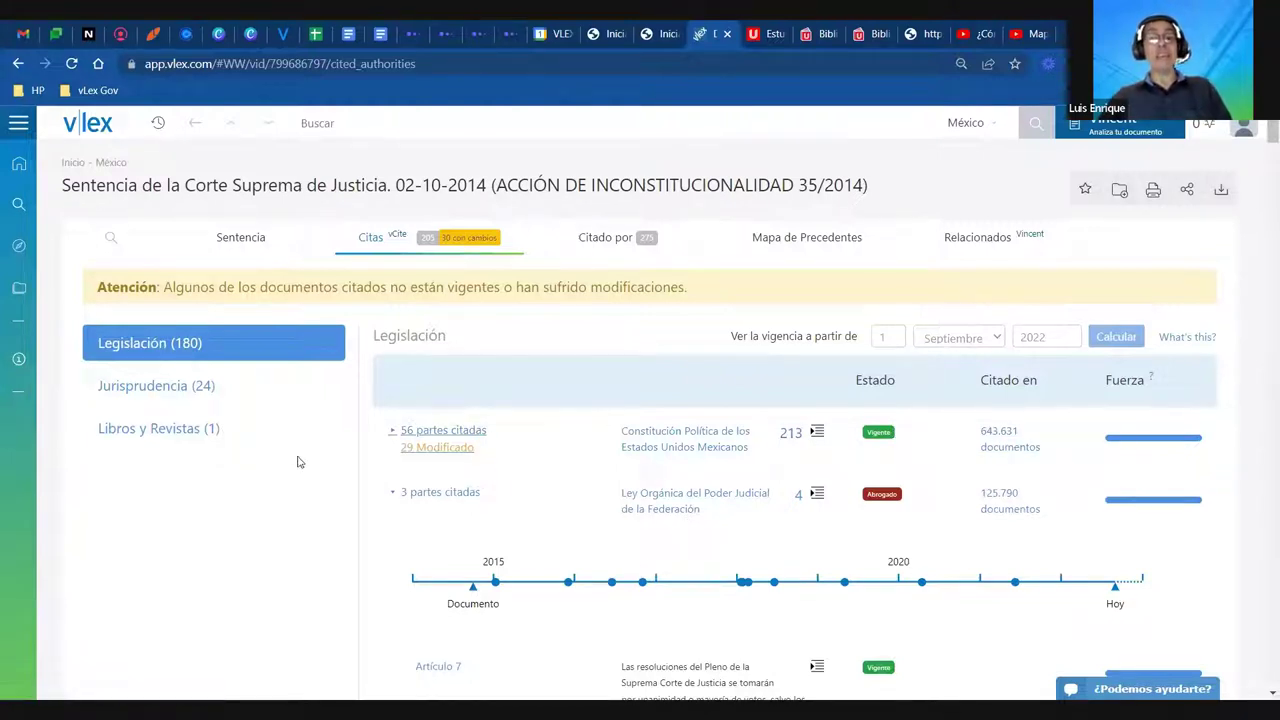
left_click(418, 432)
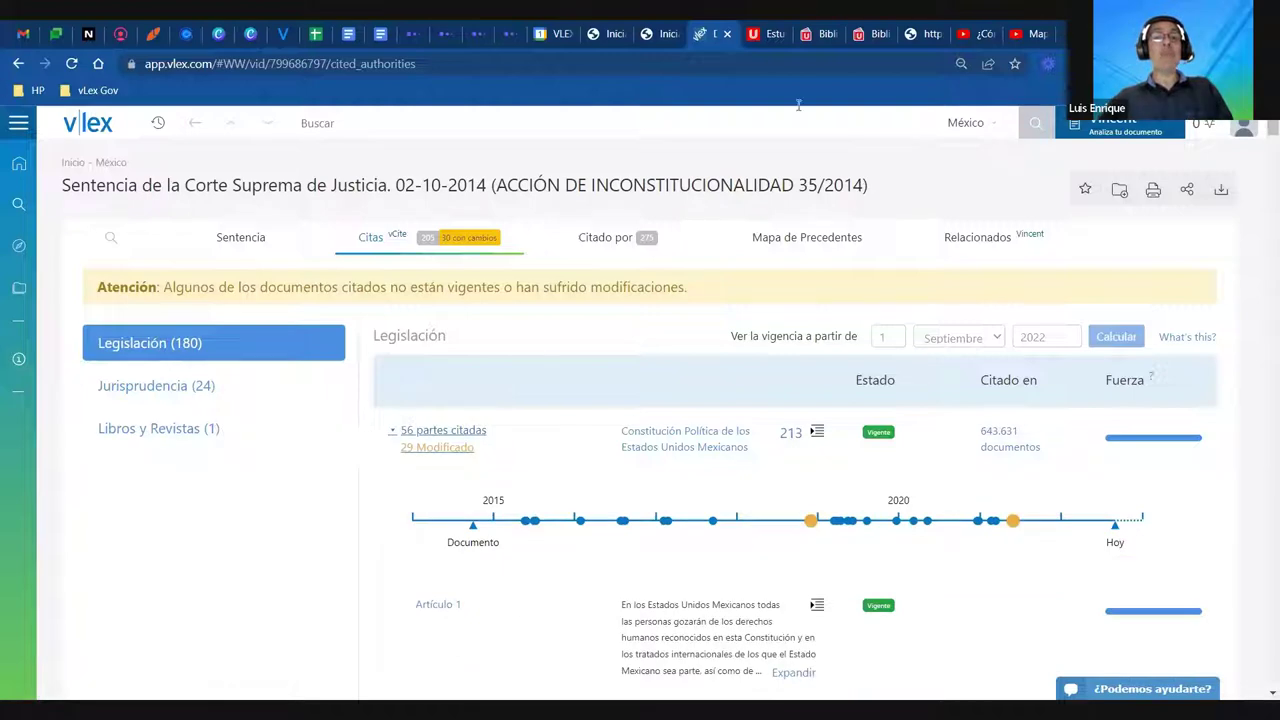
scroll(632, 300, "down", 3)
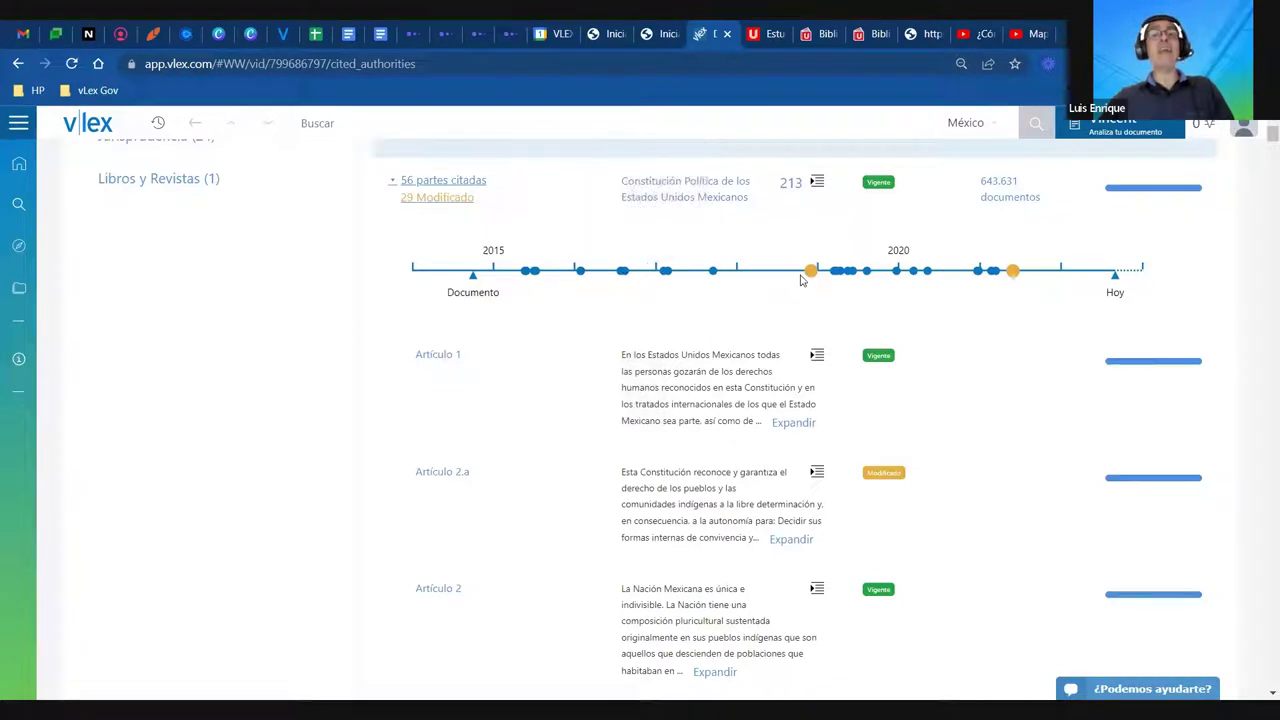
mouse_move(810, 276)
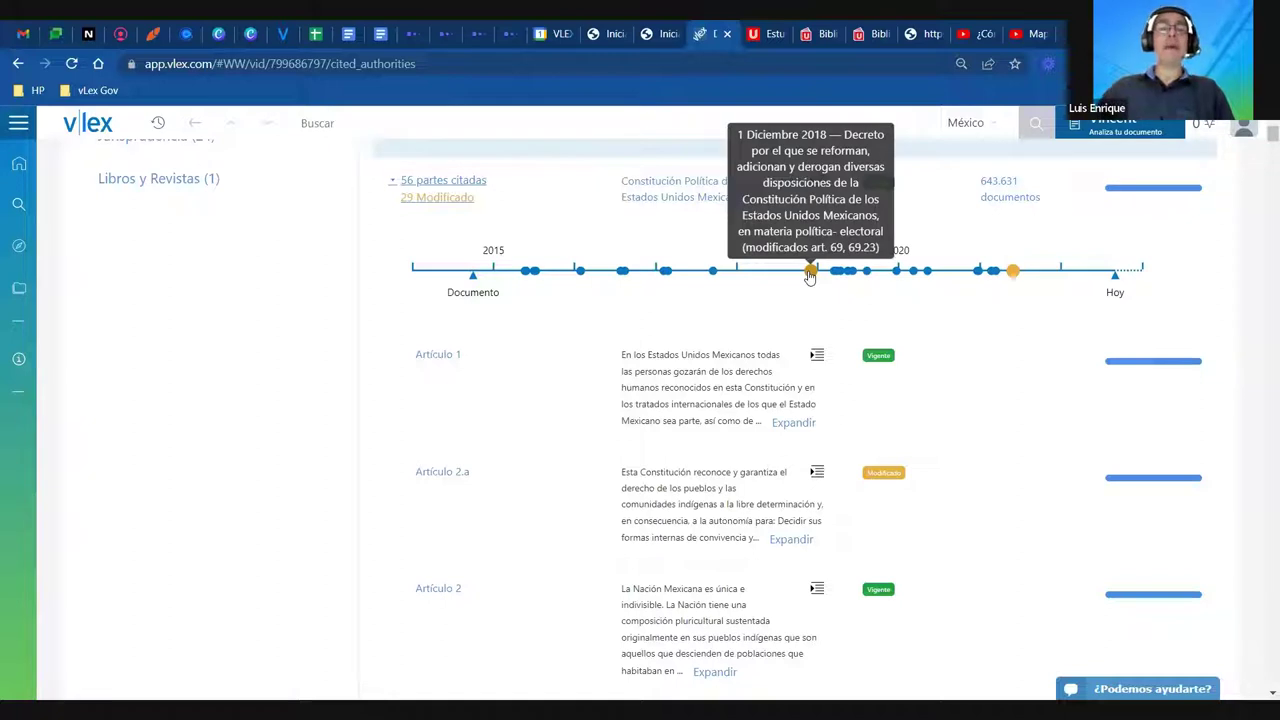
scroll(850, 480, "up", 2)
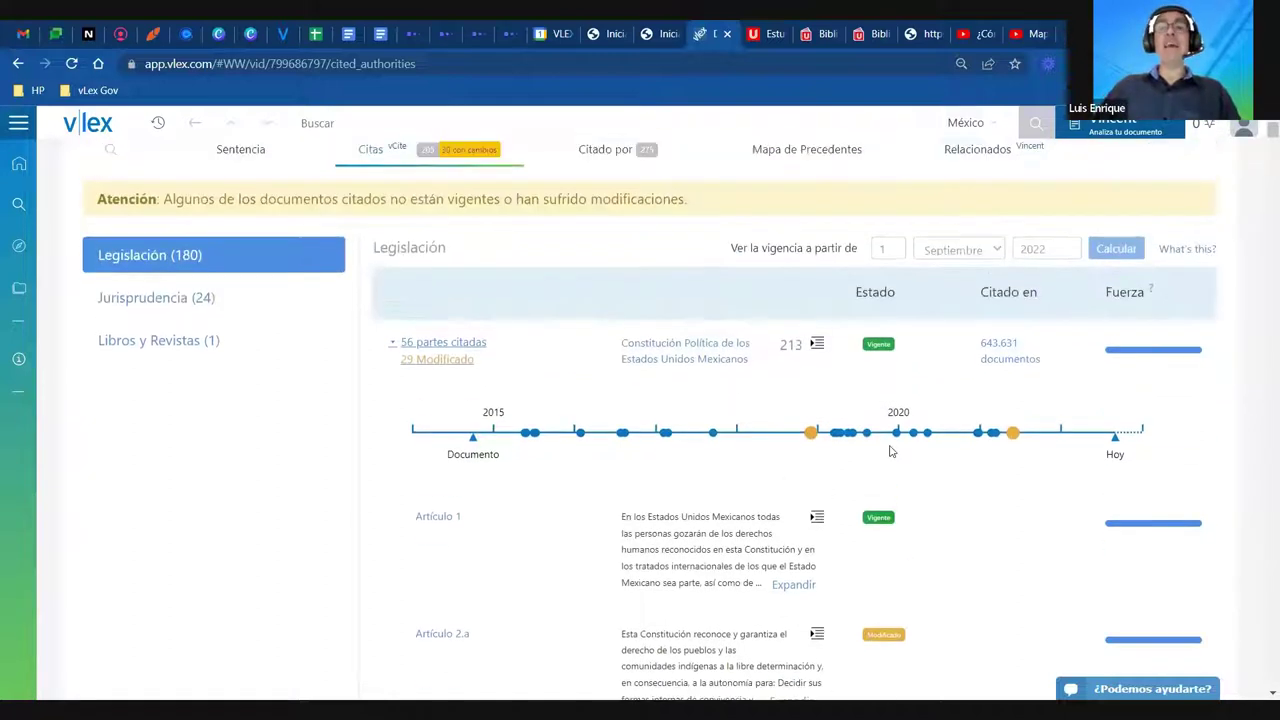
scroll(891, 452, "up", 1)
mouse_move(1008, 527)
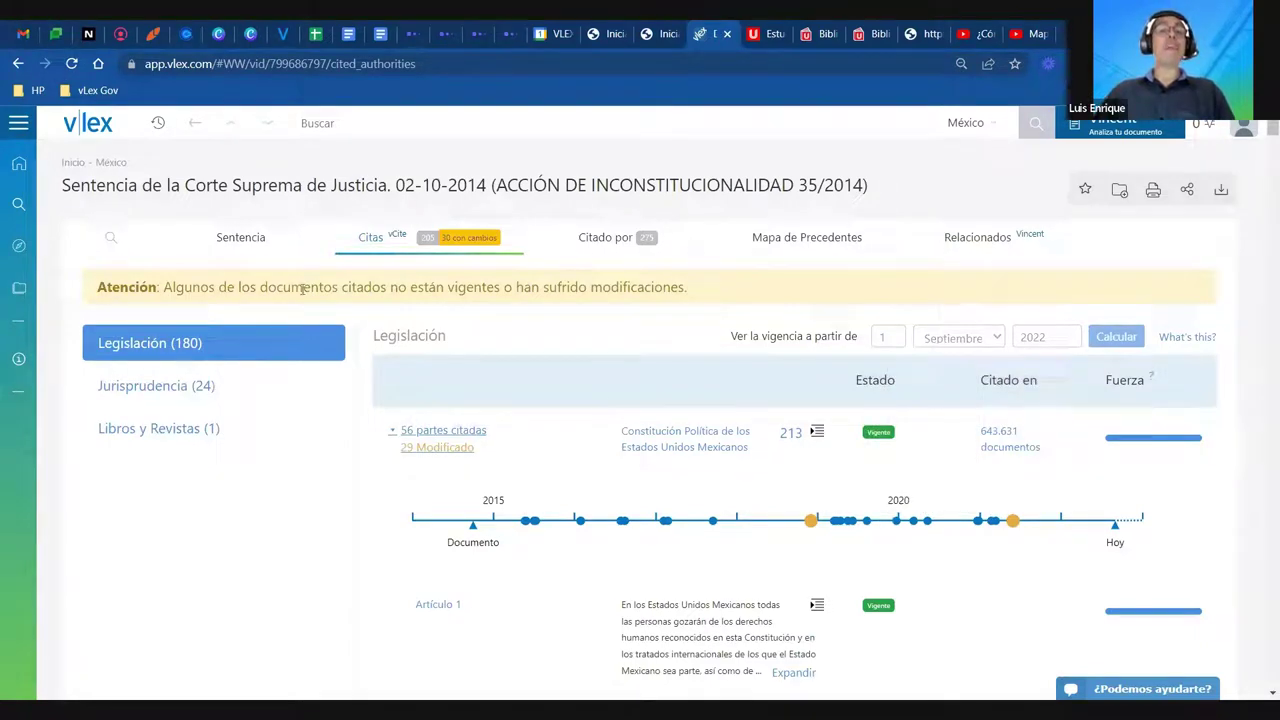
Browse the cited constitutional articles and their validity status, and return to the start of the citations list
scroll(700, 431, "down", 4)
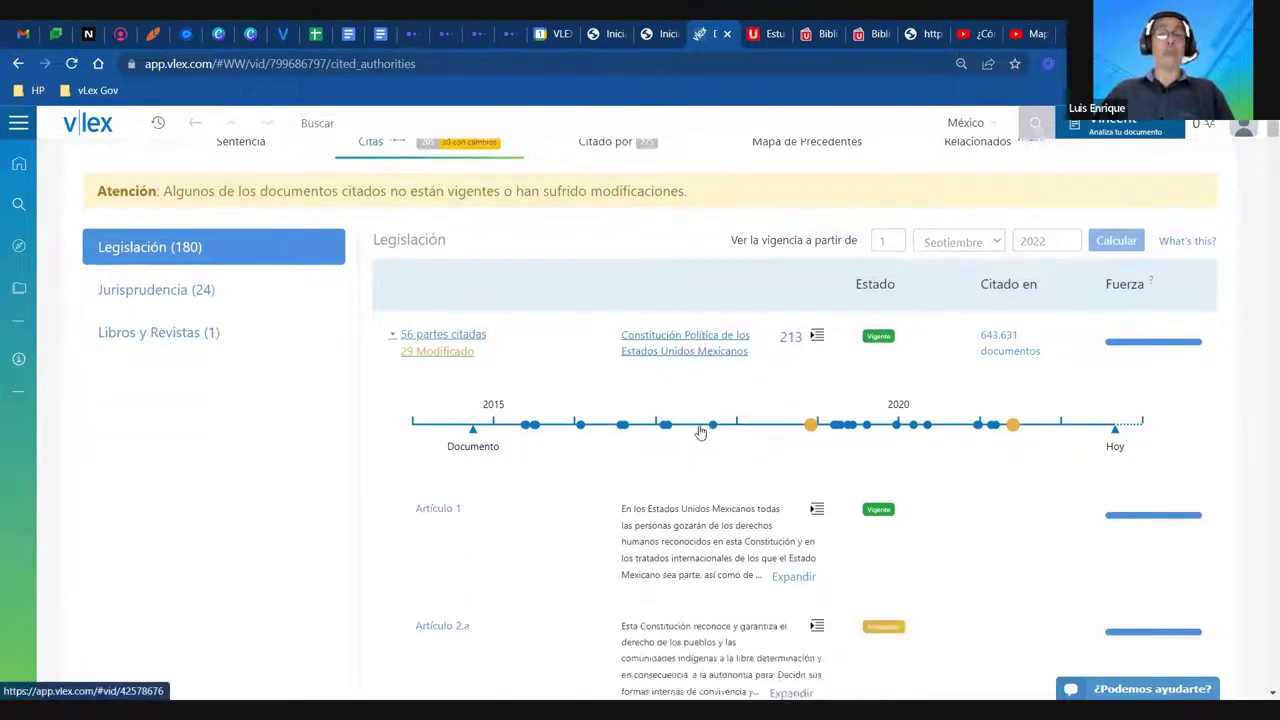
scroll(700, 431, "down", 20)
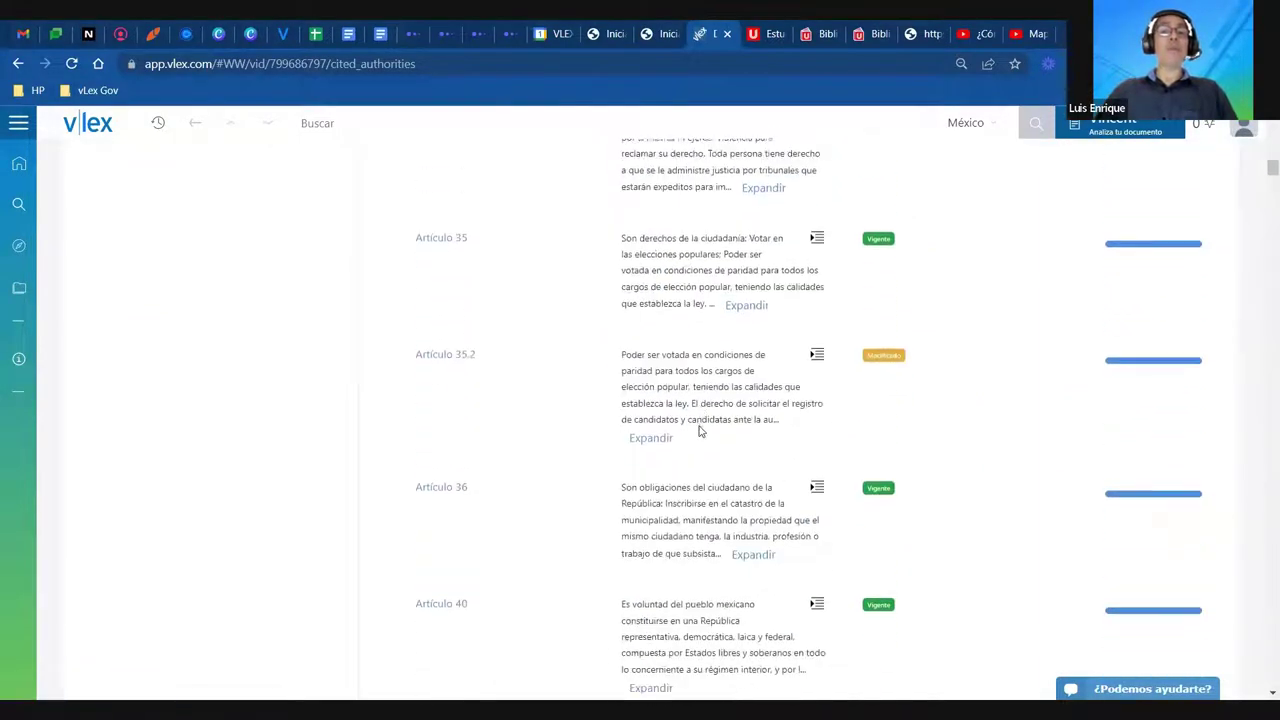
scroll(700, 431, "up", 15)
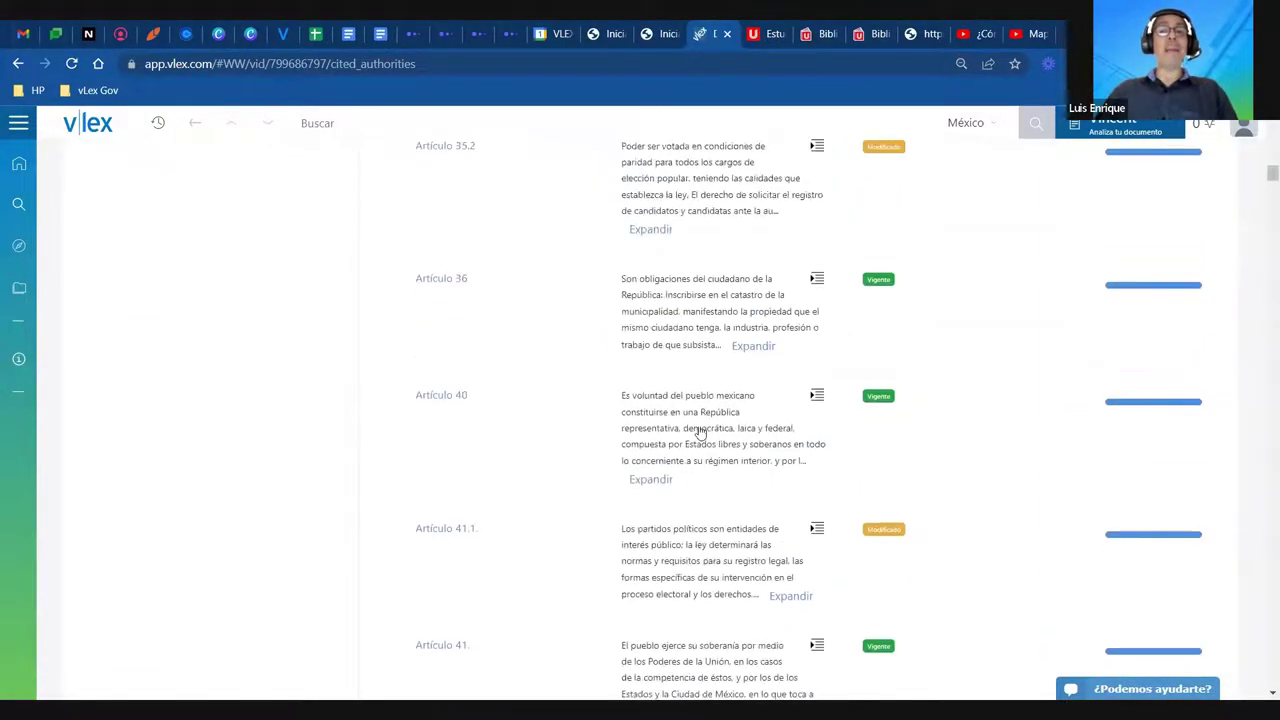
scroll(700, 431, "up", 10)
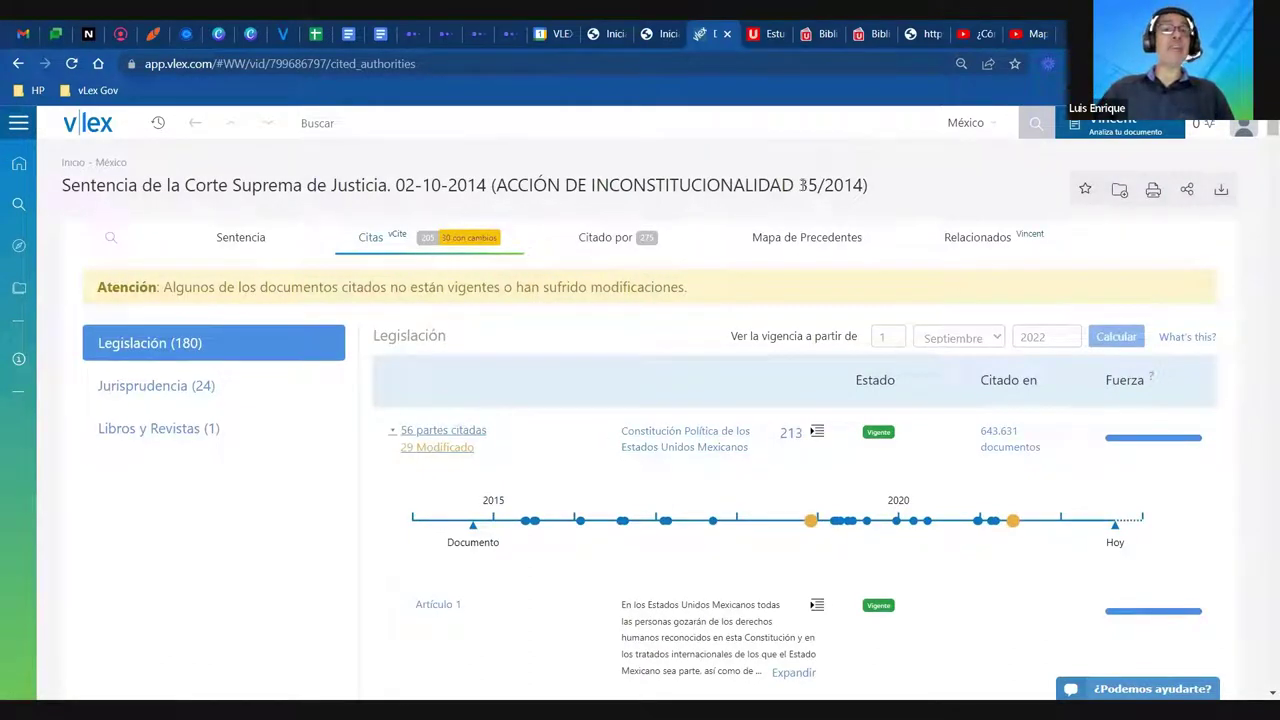
View the documents that cite the ruling and return to its precedent map
left_click(611, 240)
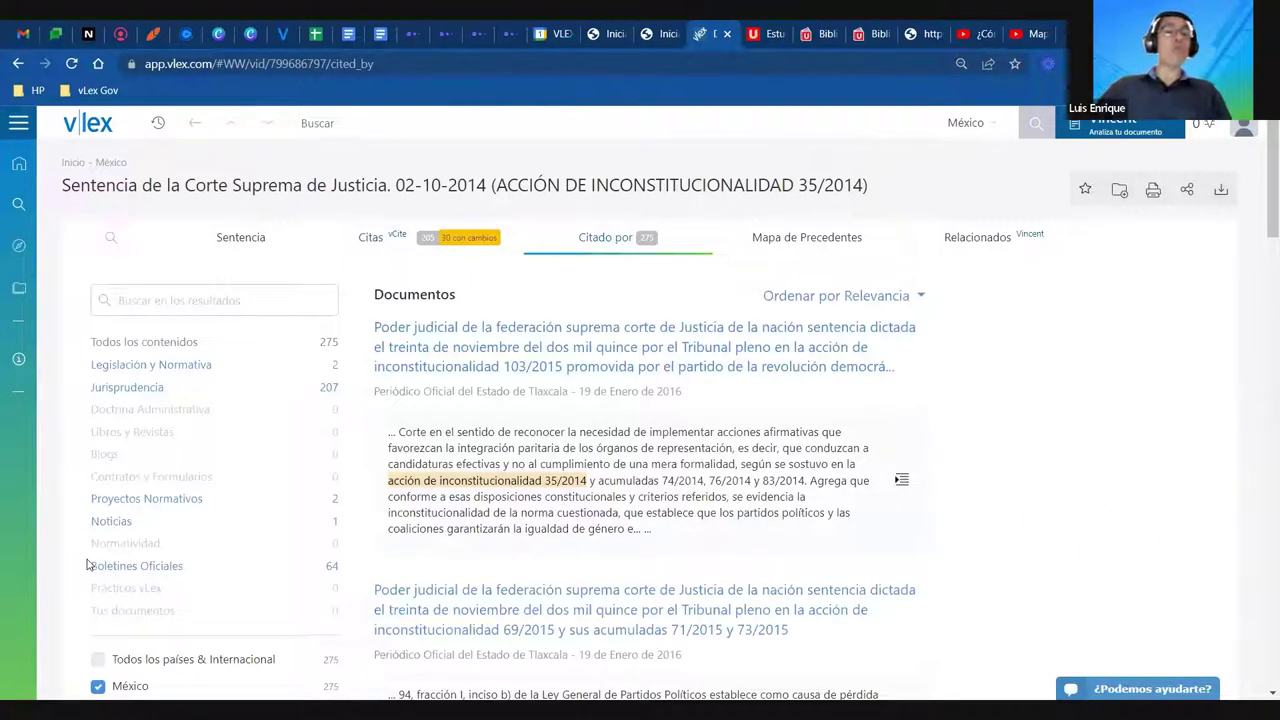
left_click(791, 240)
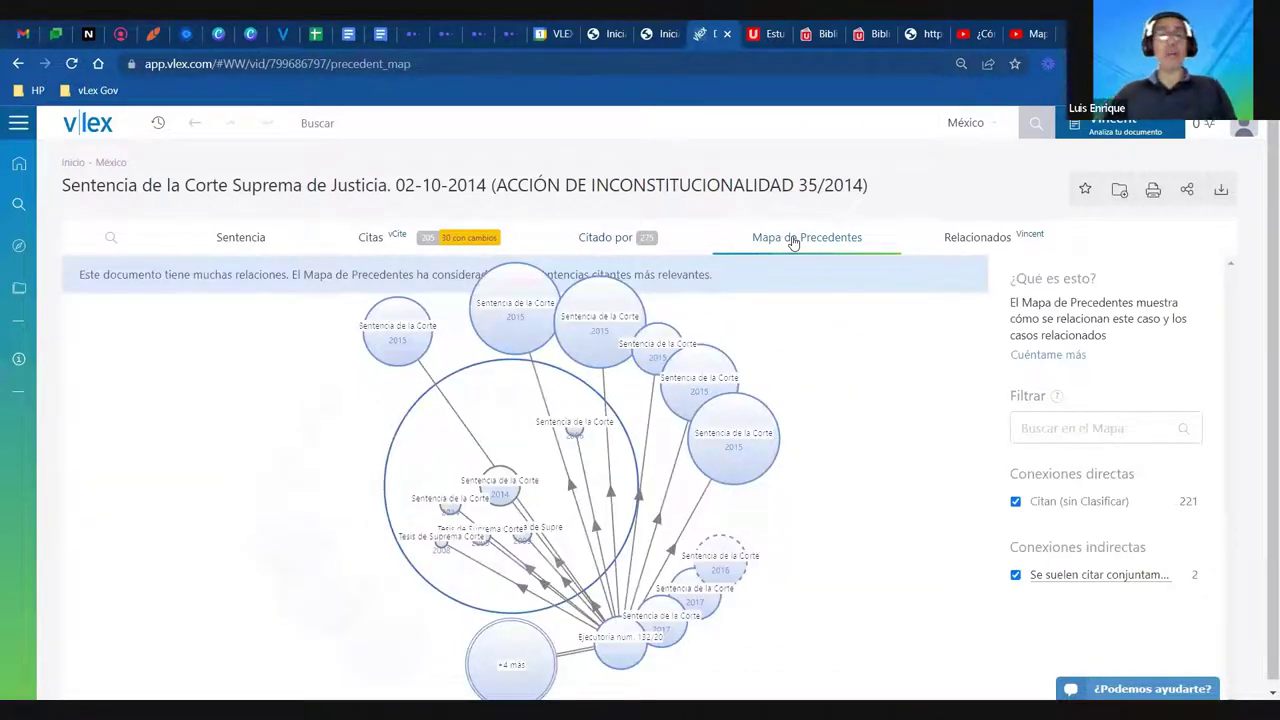
Open the related documents found by Vincent and review the listed laws with their status and cited articles
left_click(965, 238)
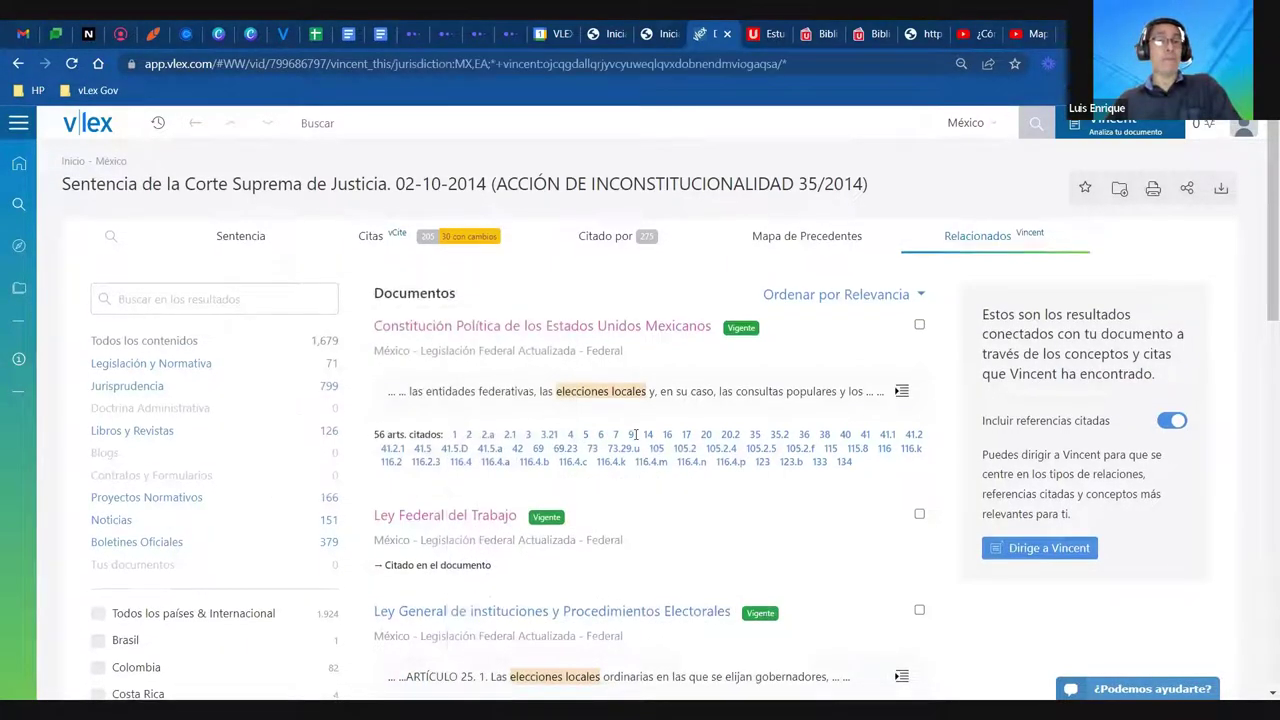
scroll(470, 460, "down", 5)
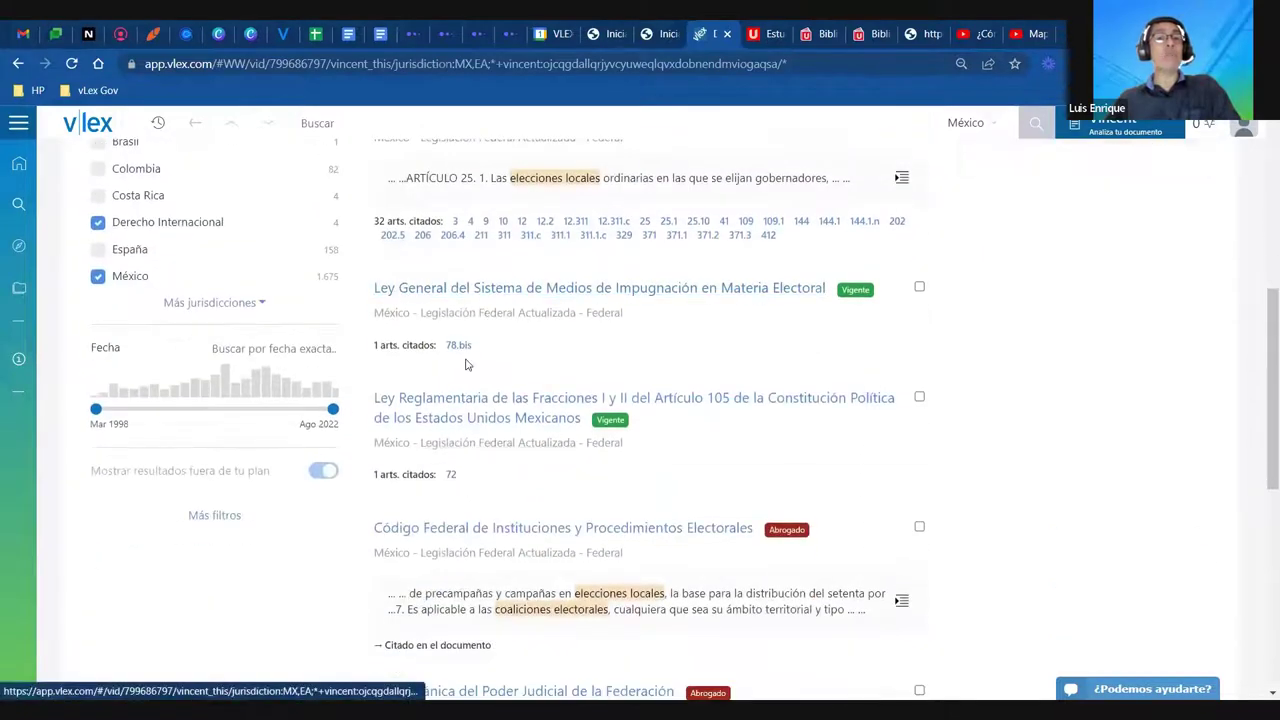
scroll(465, 430, "down", 3)
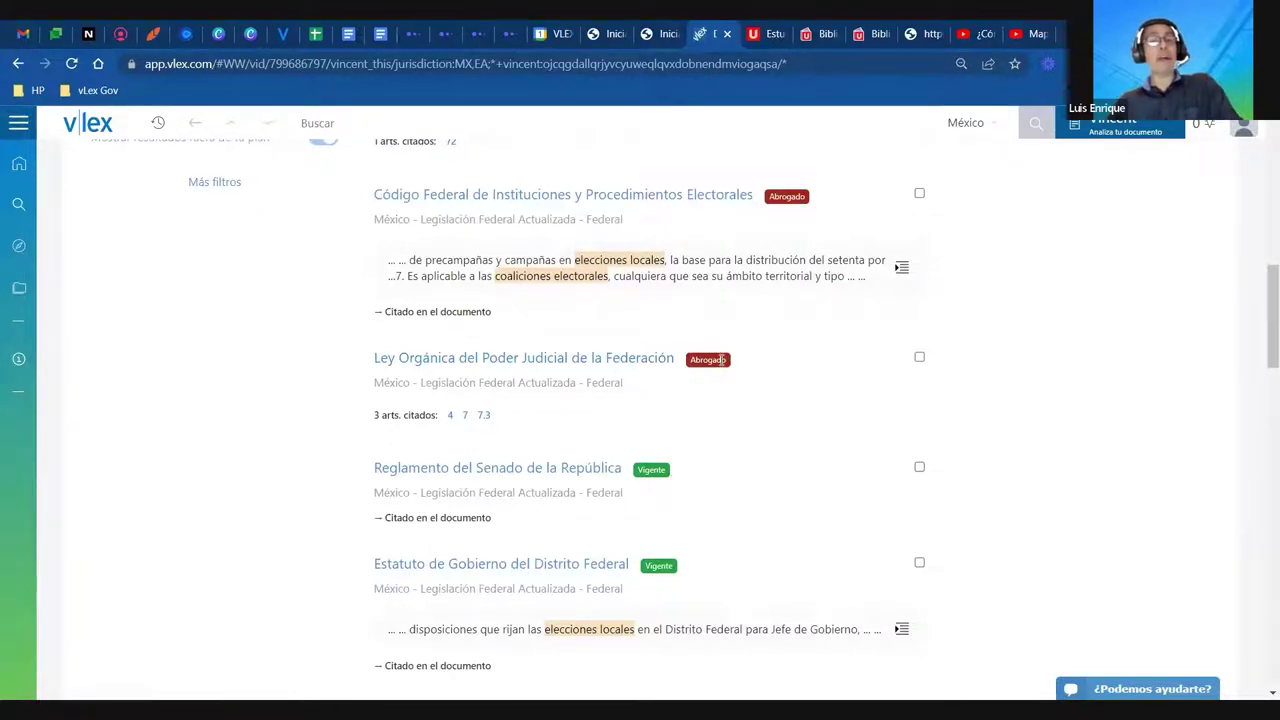
scroll(721, 360, "up", 4)
scroll(721, 360, "up", 5)
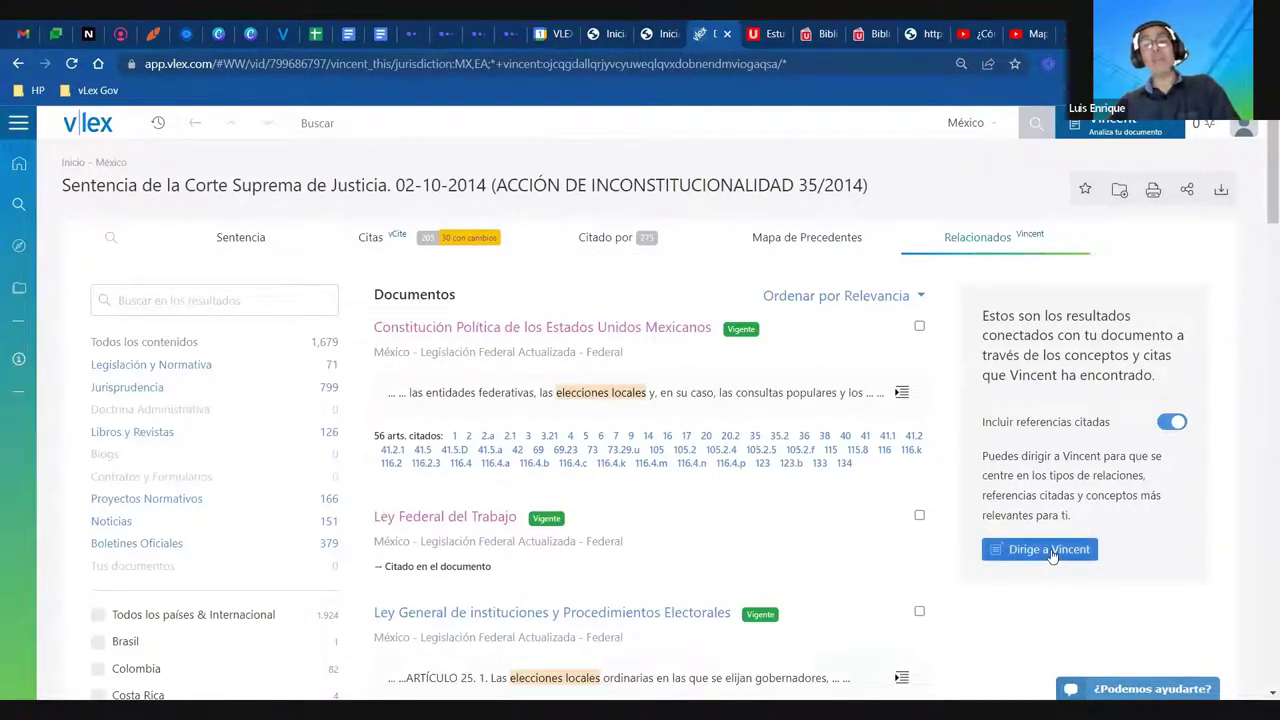
Show the connection and concept options of "Dirige a Vincent", close them without applying, and return to the ruling's text
left_click(1050, 550)
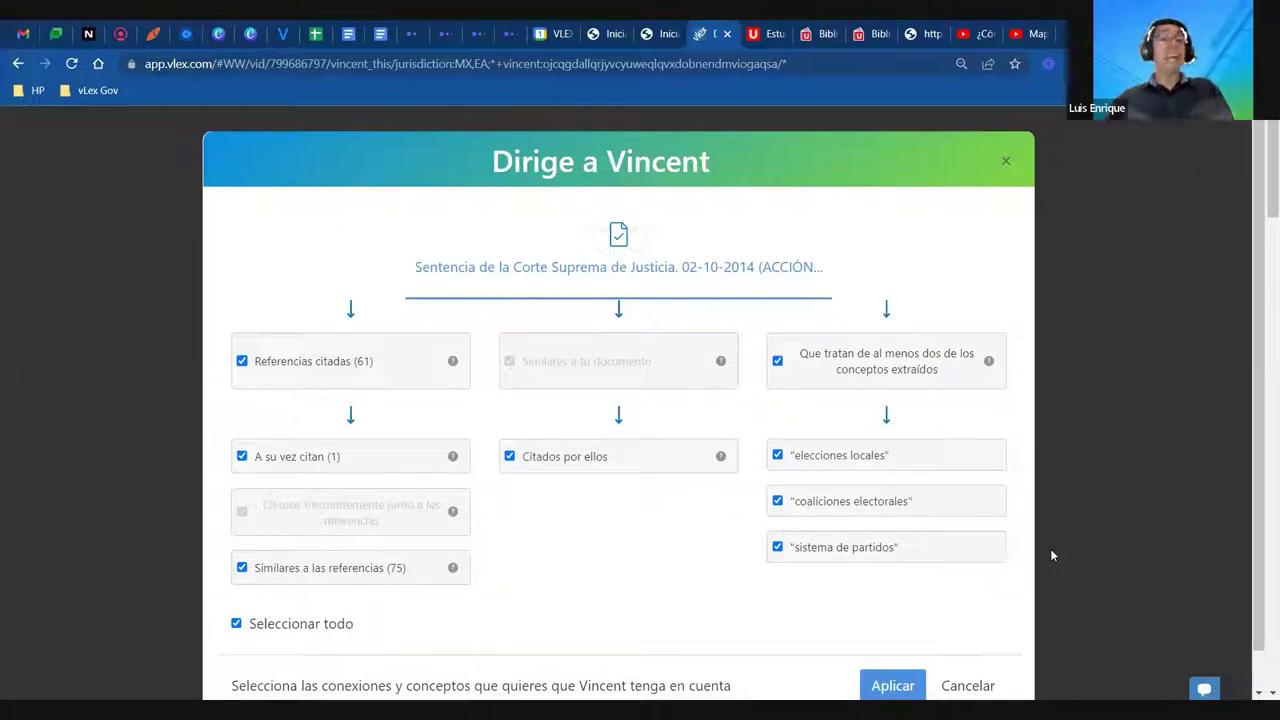
left_click(1006, 161)
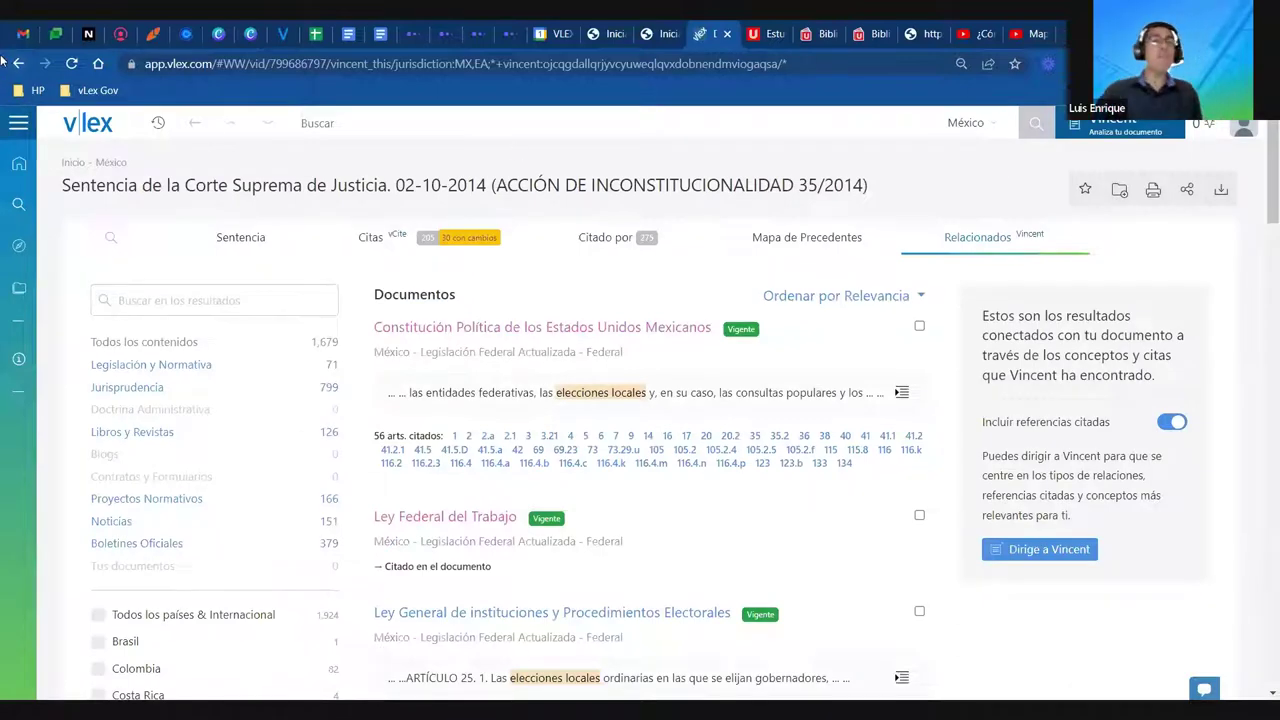
left_click(276, 237)
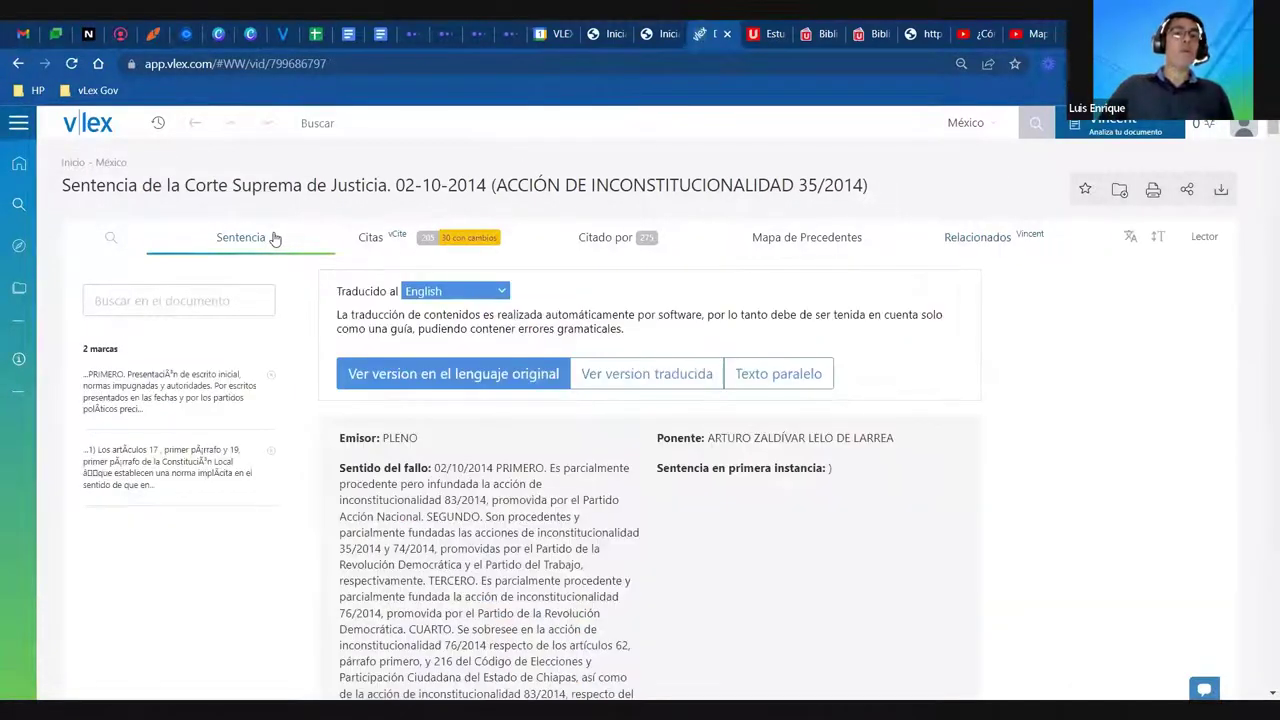
Show the ruling's translation options and its sharing, bibliographic export and link-copying options, and close them without choosing any
left_click(1128, 237)
left_click(1125, 263)
left_click(1185, 189)
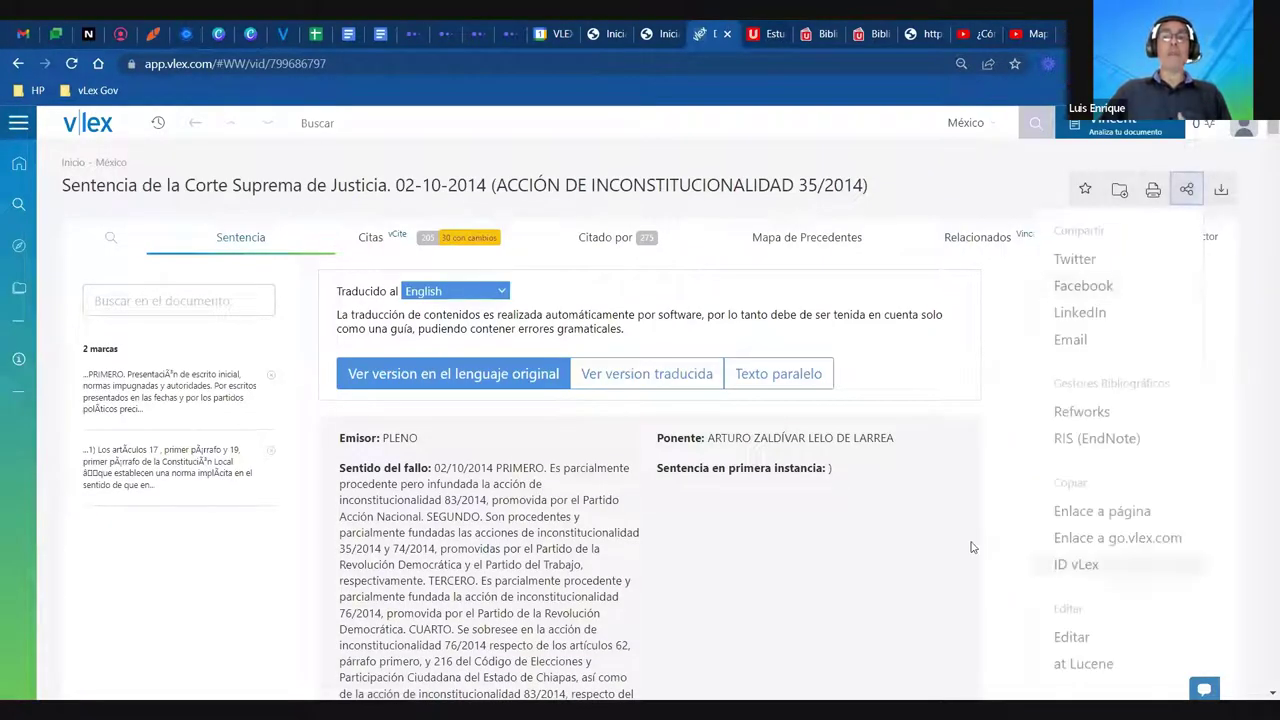
left_click(1014, 510)
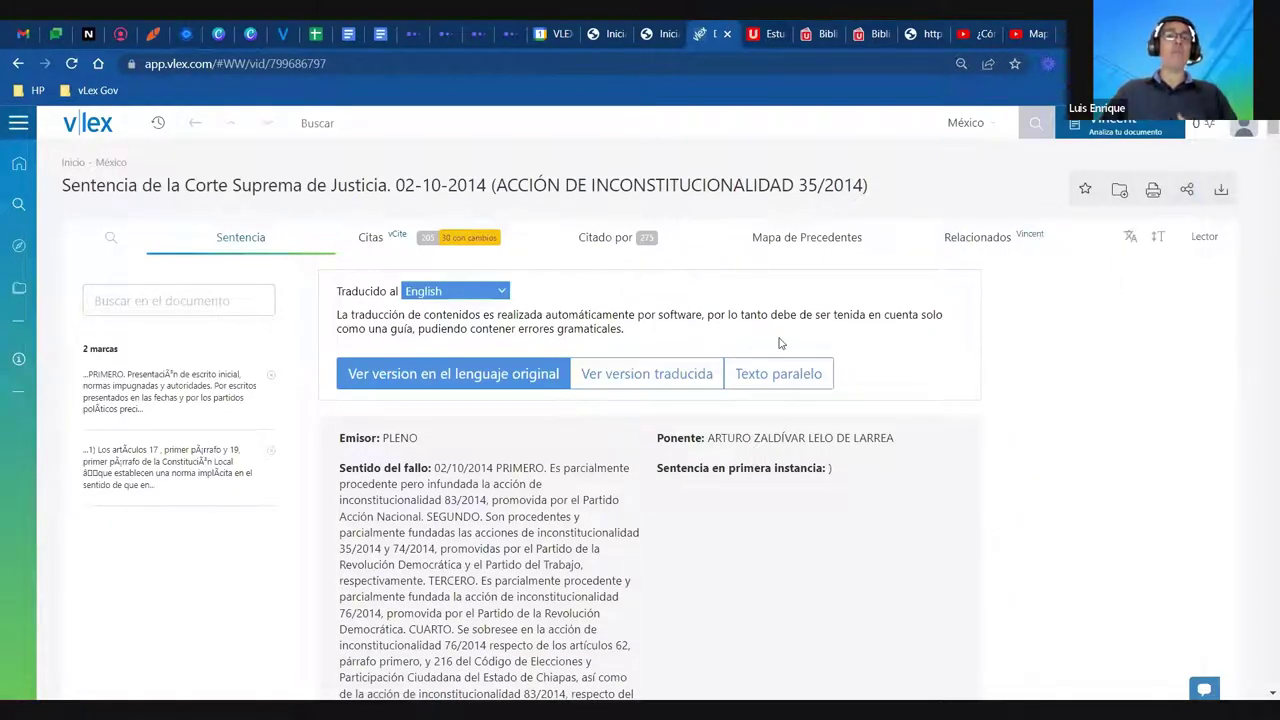
Go once more through the ruling's citations, citing documents and precedent map, ending at the related documents found by Vincent
left_click(364, 237)
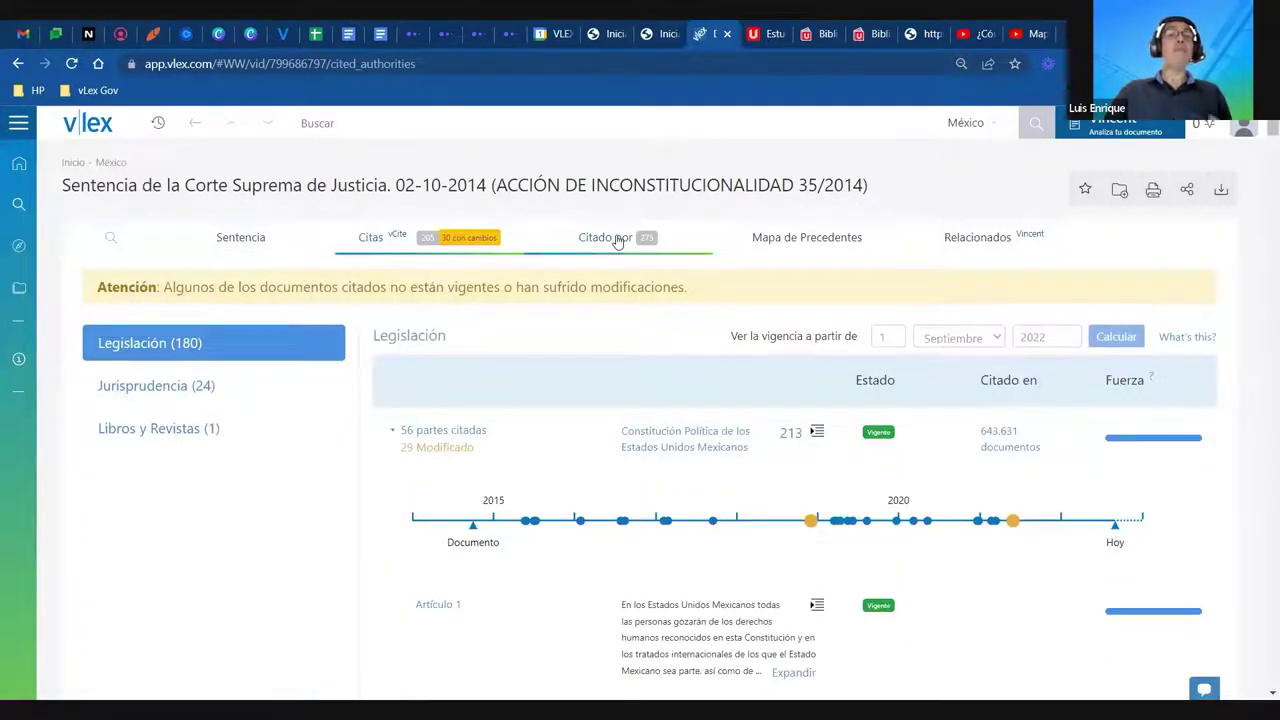
left_click(618, 241)
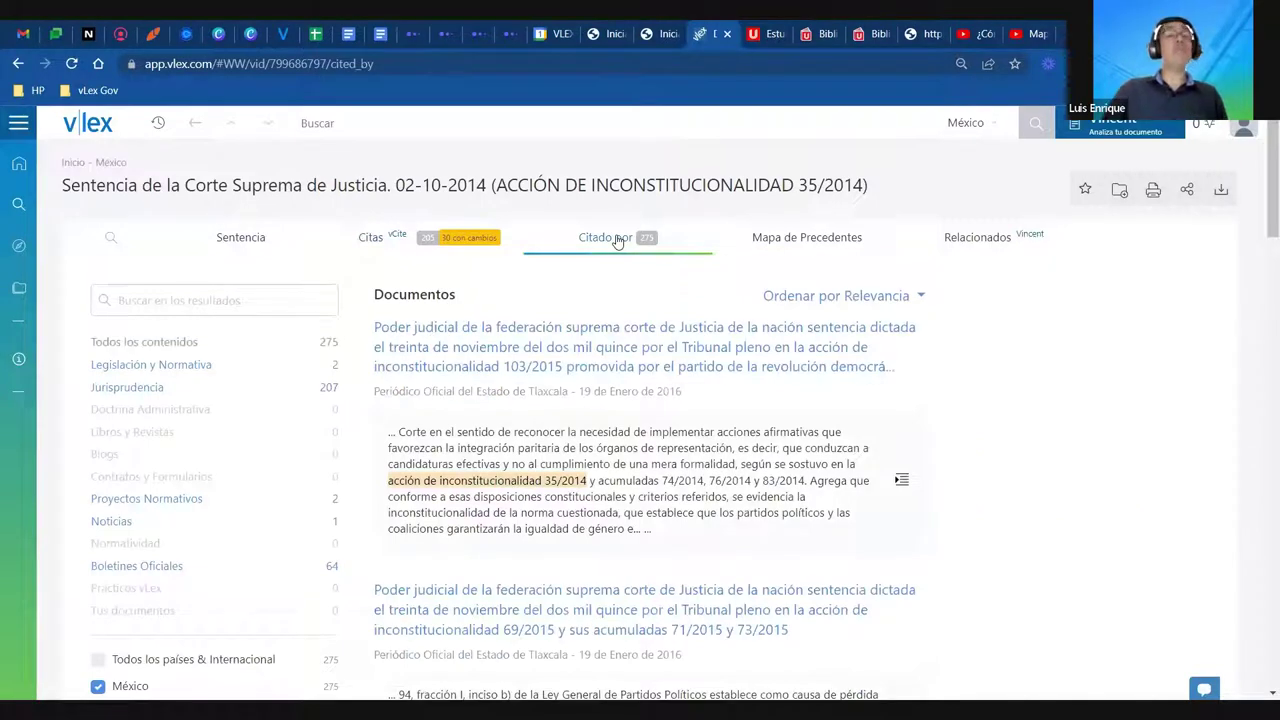
left_click(786, 237)
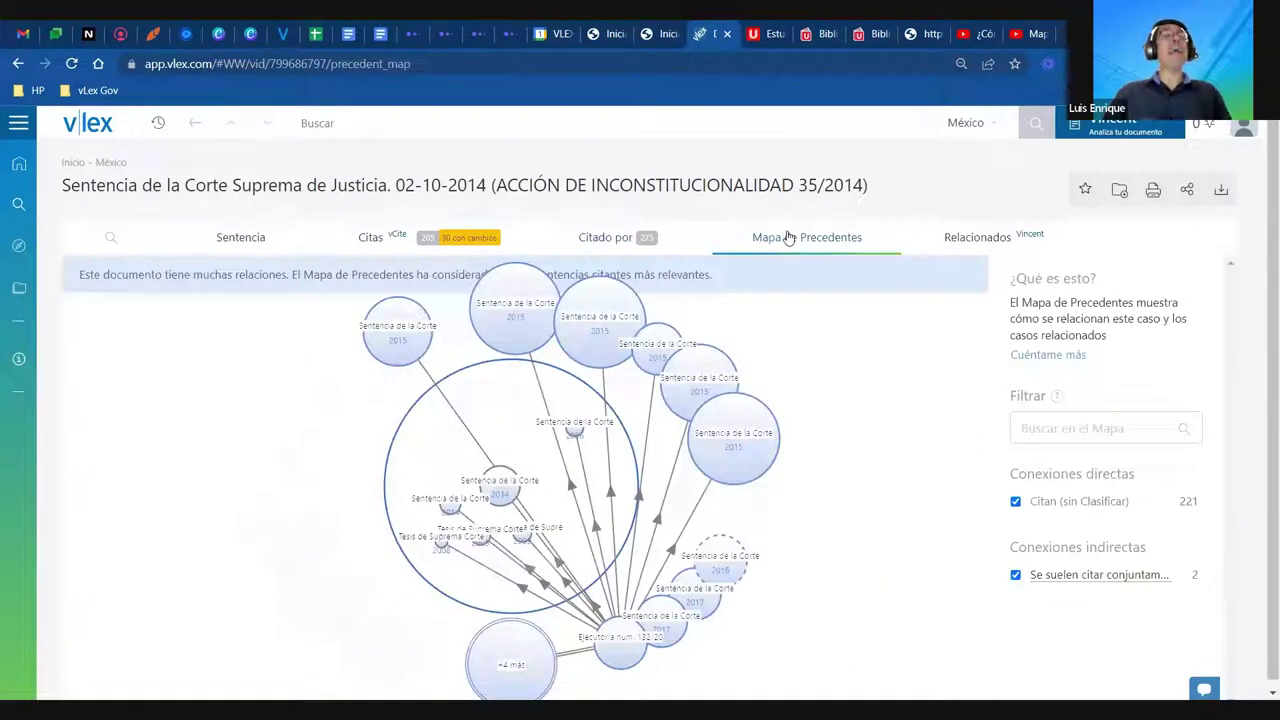
left_click(973, 237)
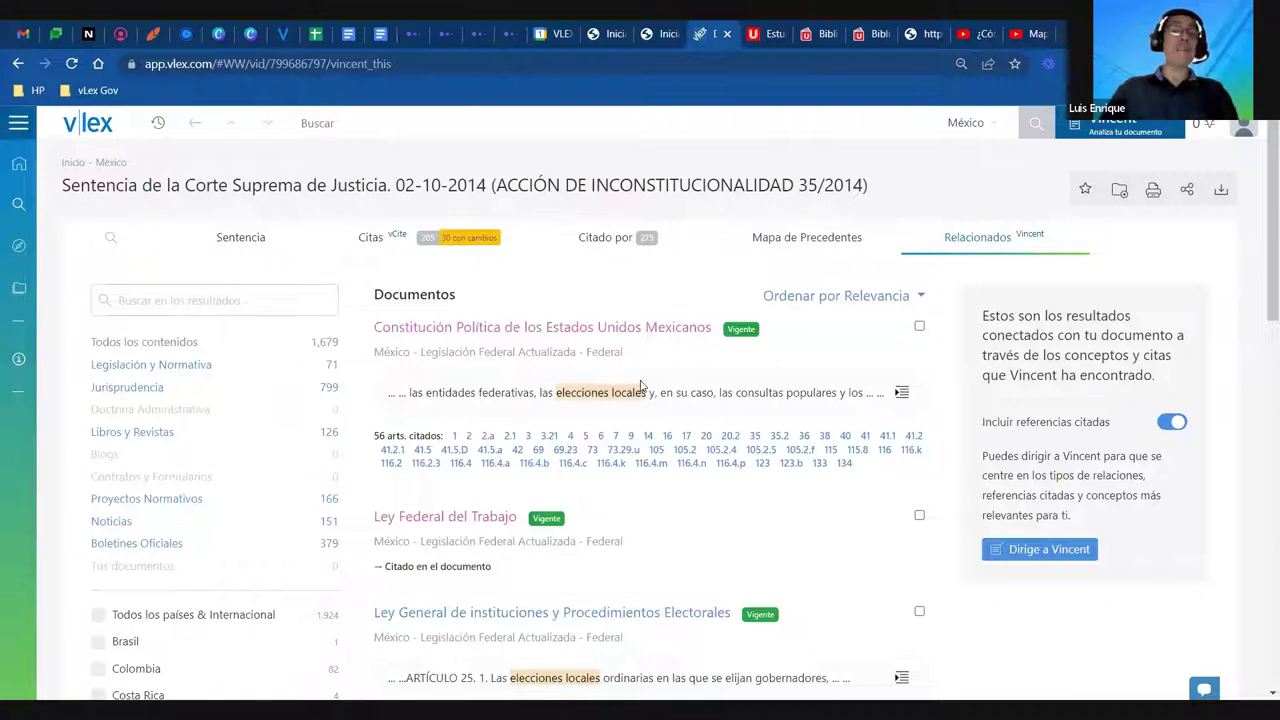
Show Vincent's document analysis dialog with its file selection and jurisdiction list, and close it without uploading anything
left_click(1127, 118)
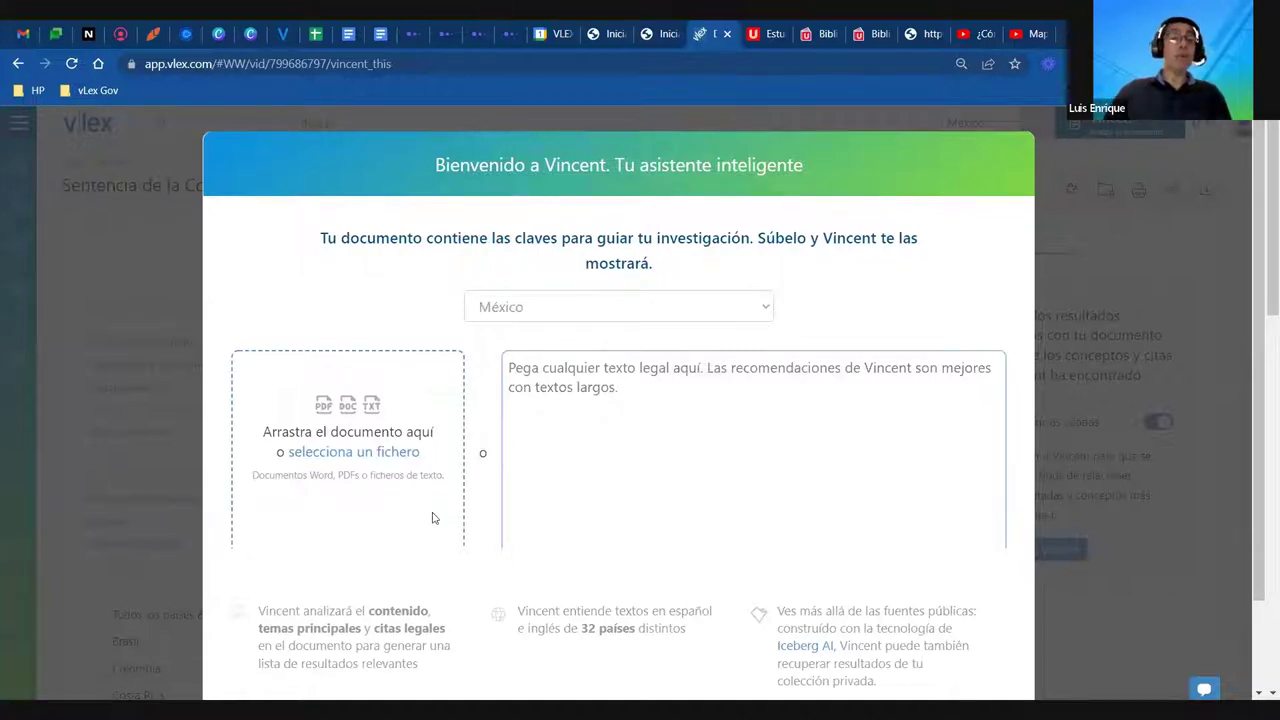
left_click(384, 455)
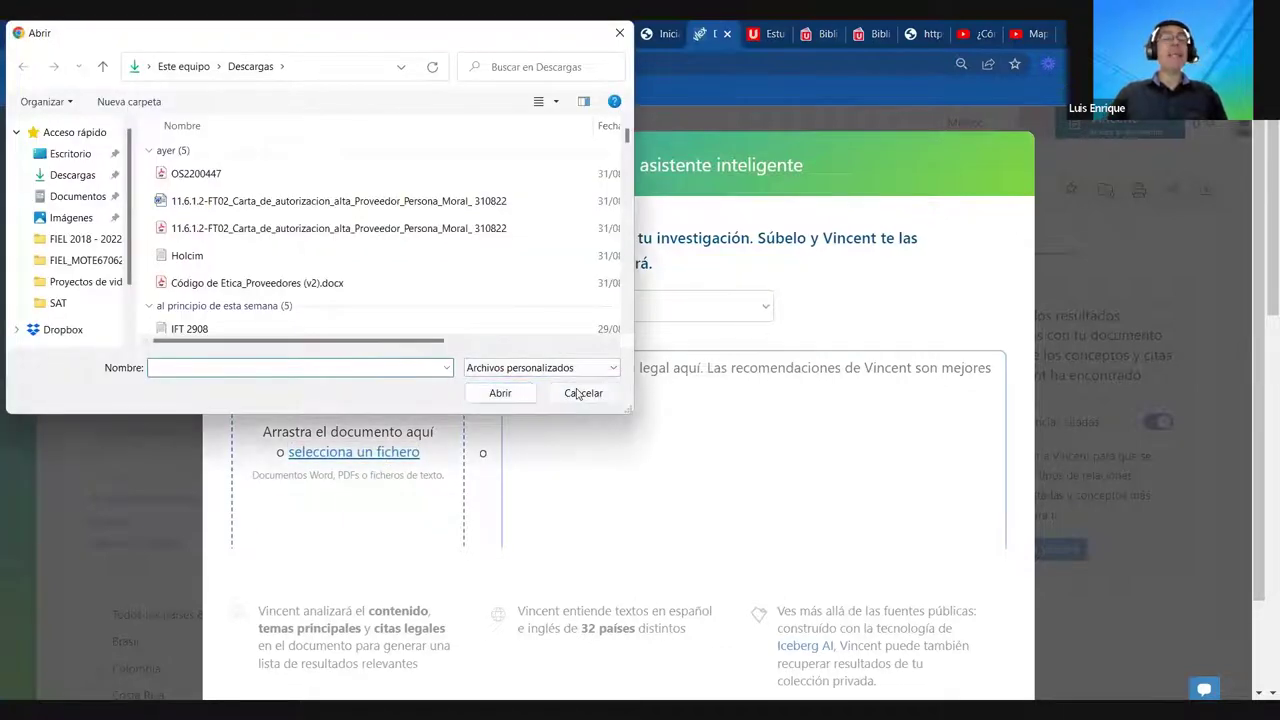
left_click(583, 393)
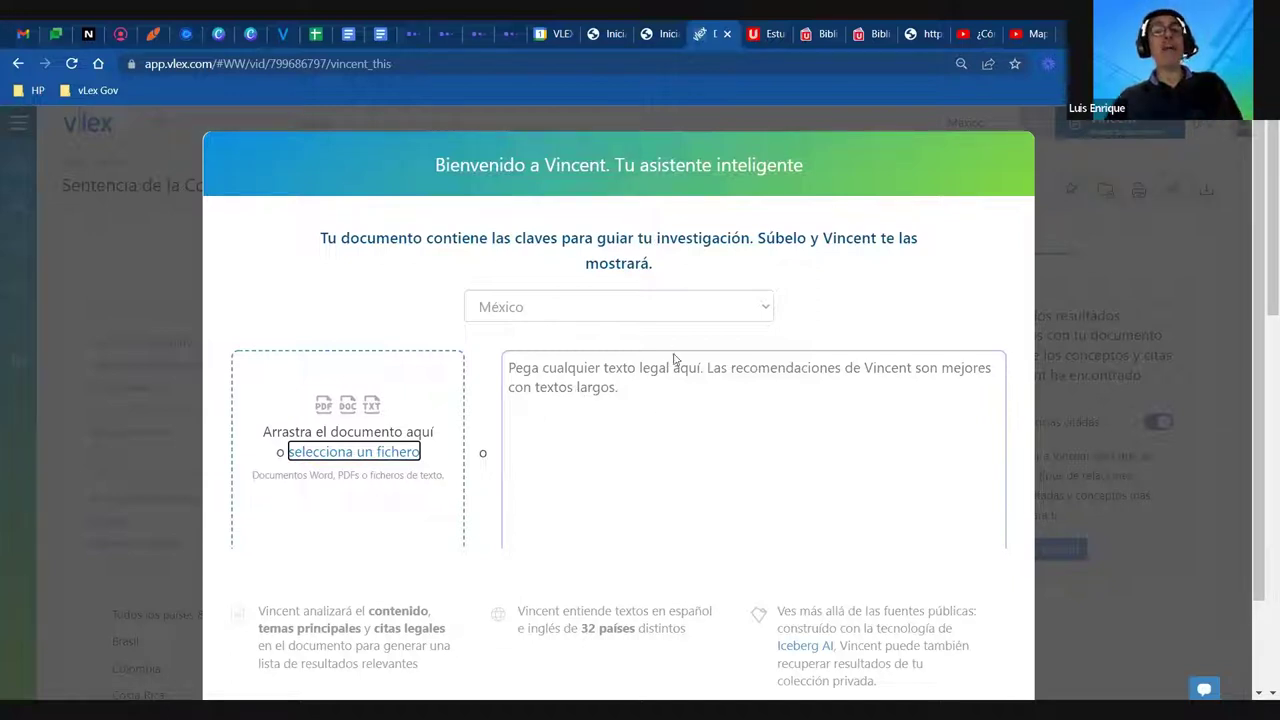
left_click(725, 312)
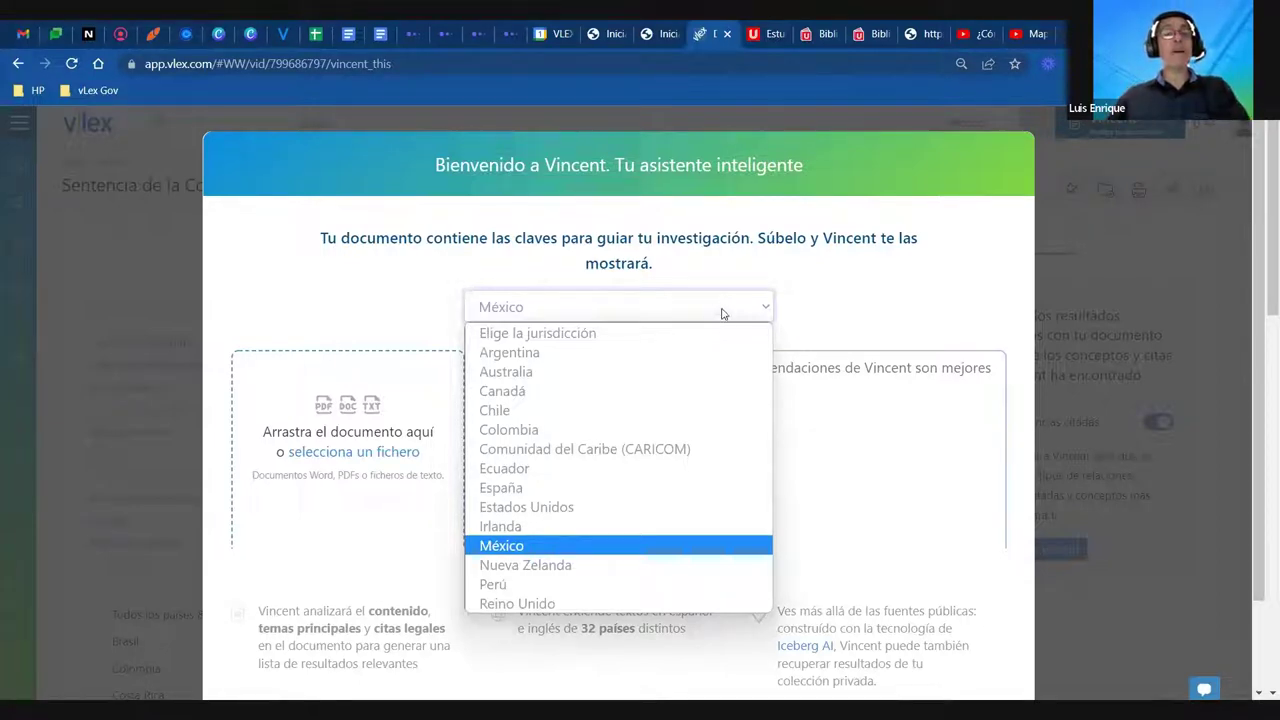
left_click(71, 306)
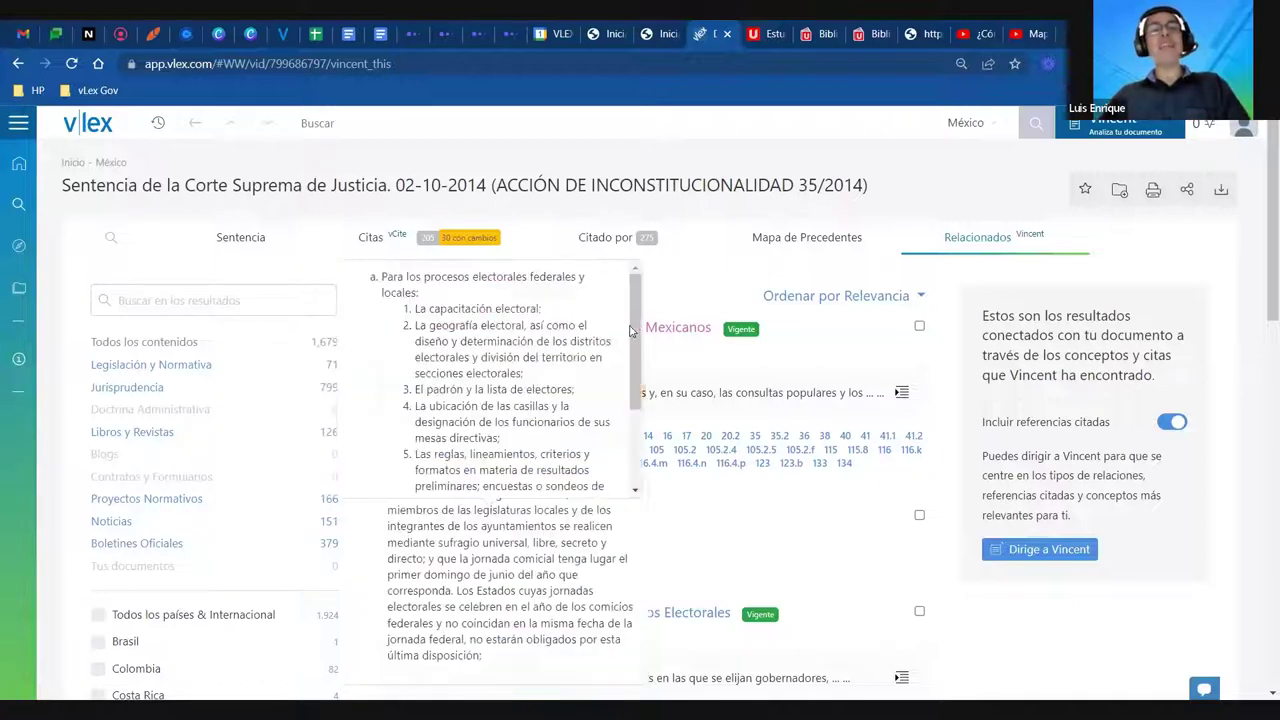
Open the Constitución Política de los Estados Unidos Mexicanos from the related documents and go to Article 1
left_click(678, 330)
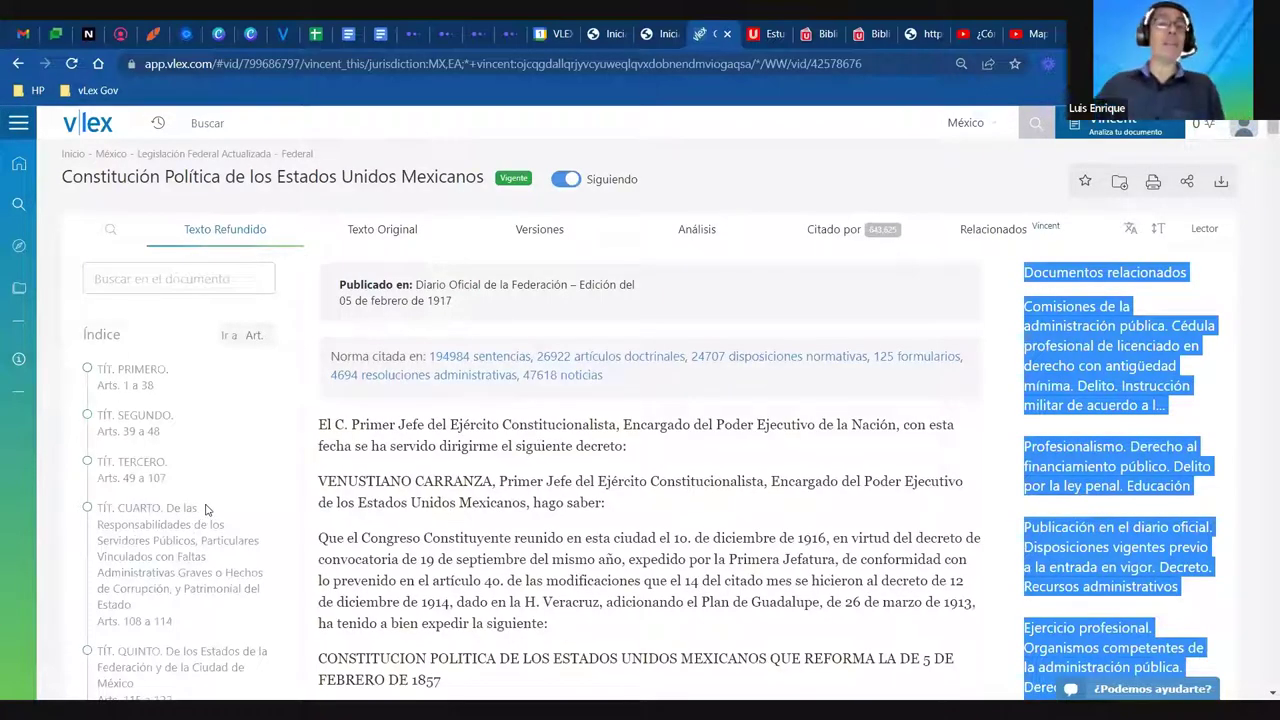
left_click(347, 478)
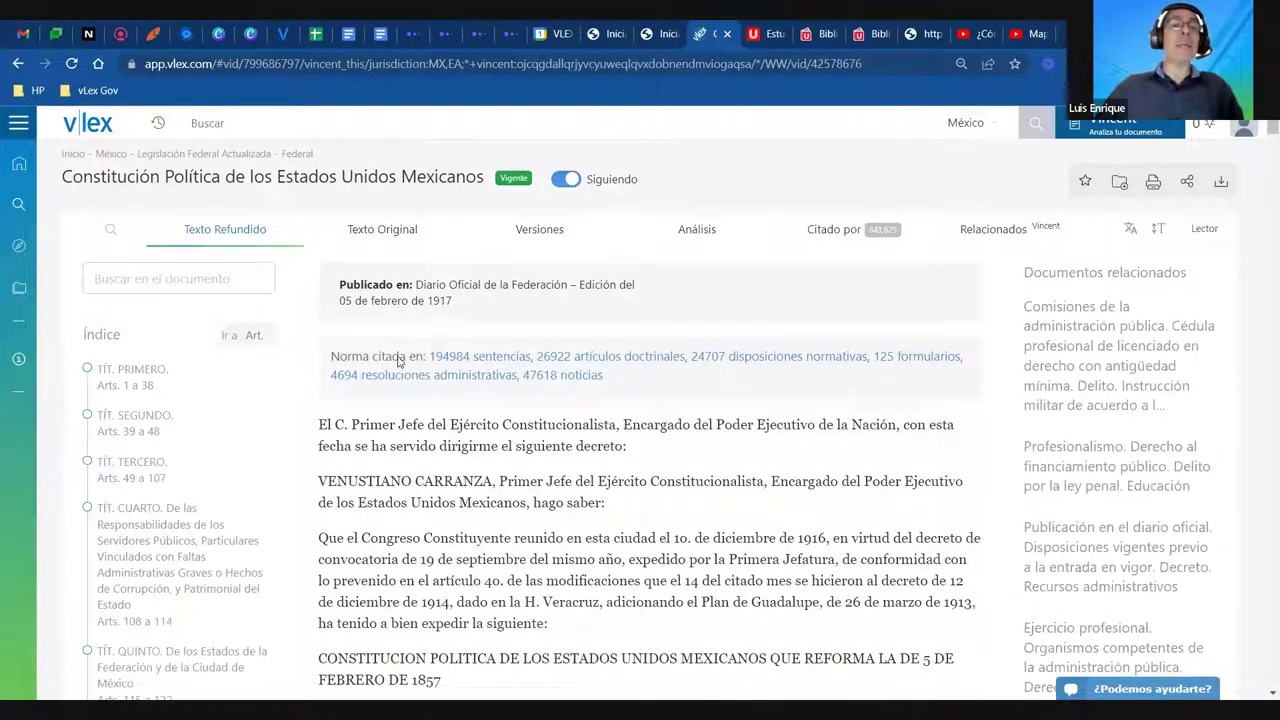
scroll(426, 422, "down", 3)
scroll(426, 422, "down", 4)
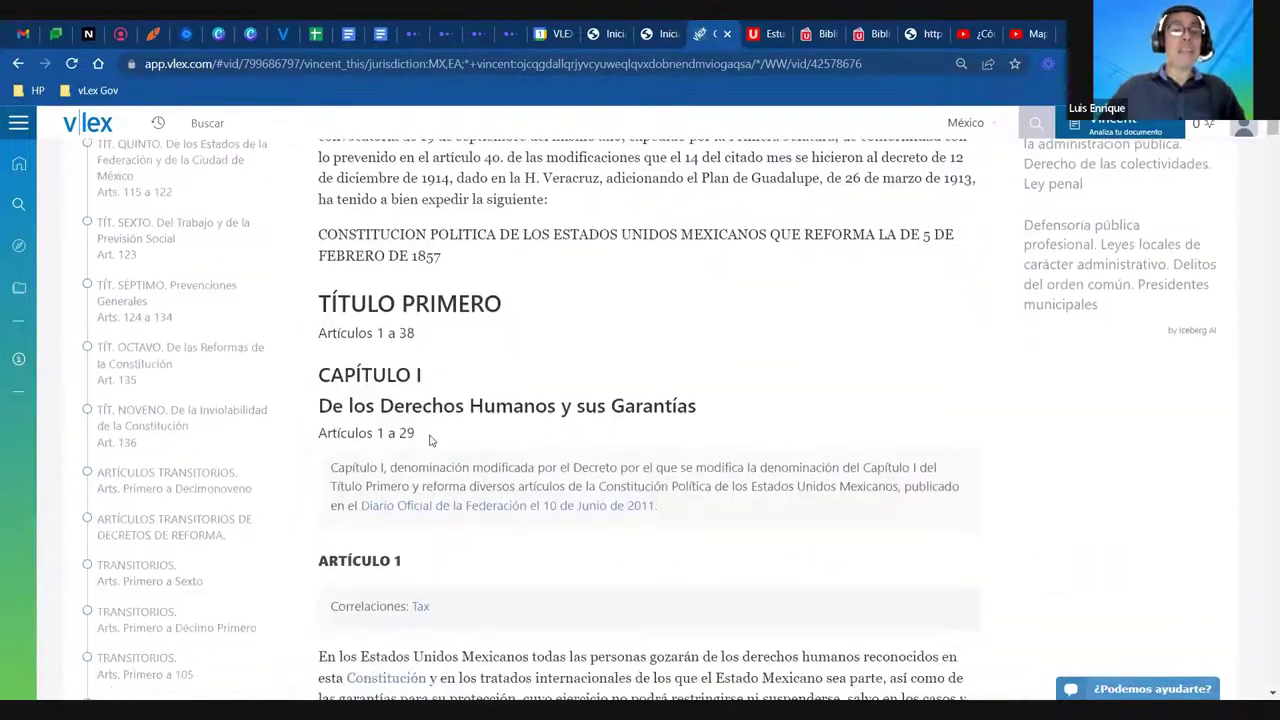
Review the text, citing documents and commentary of Article 1, and open the forms that cite it
scroll(510, 300, "down", 6)
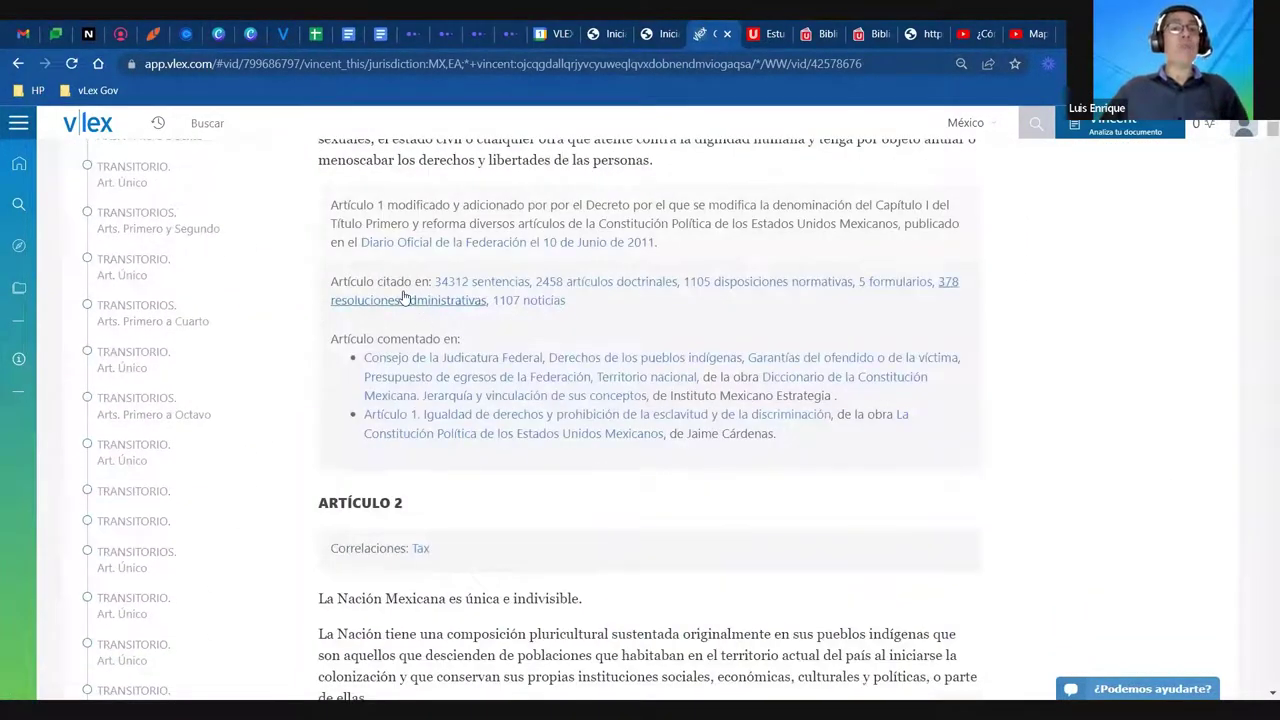
scroll(421, 320, "up", 6)
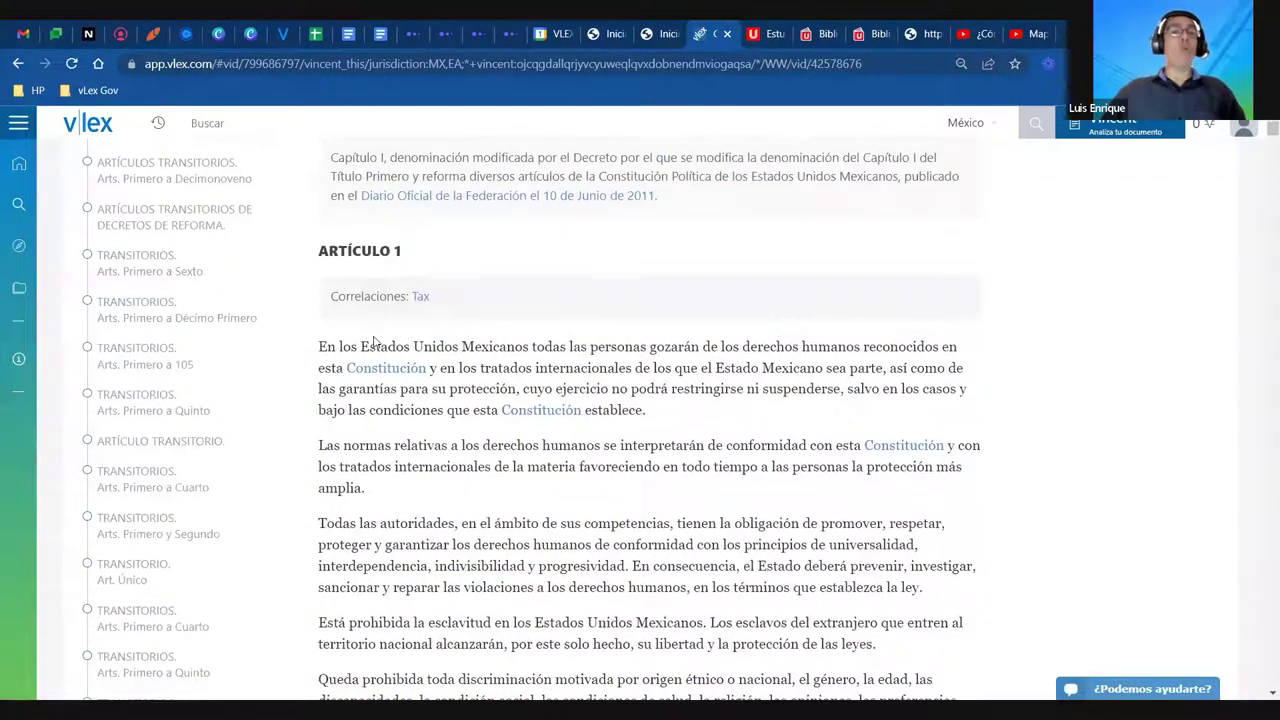
scroll(410, 437, "down", 6)
scroll(420, 440, "up", 1)
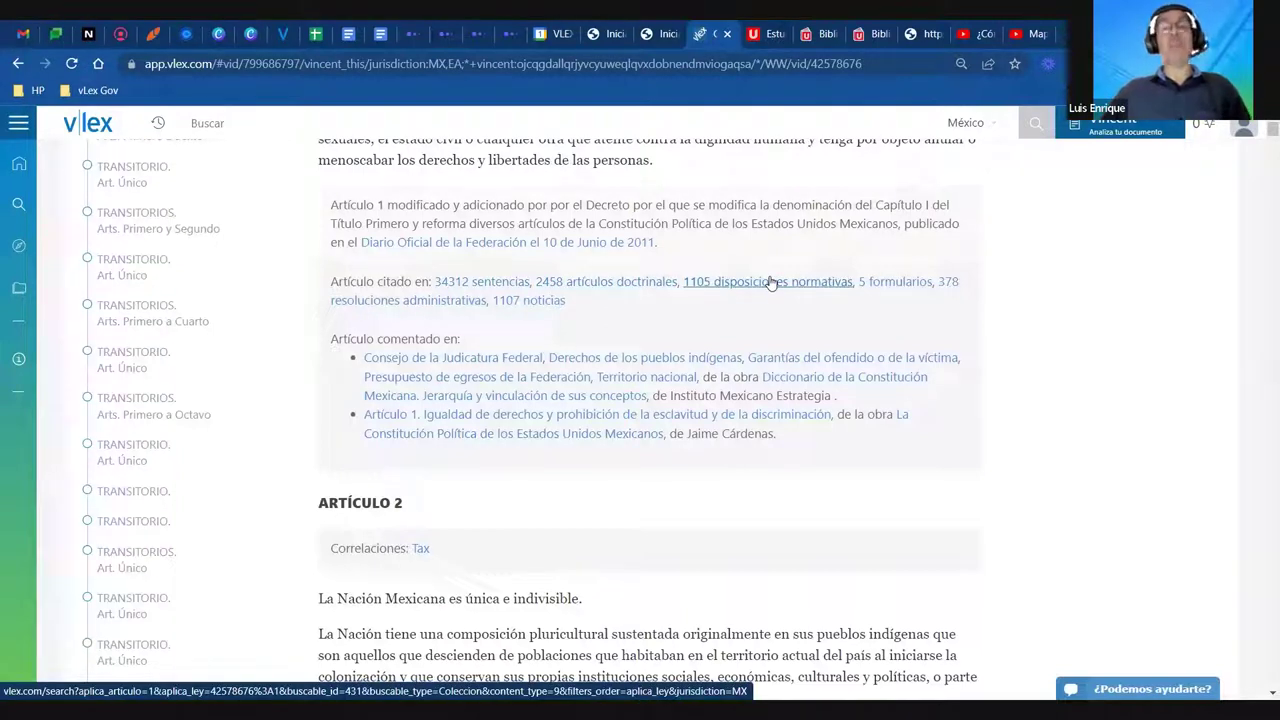
left_click(895, 286)
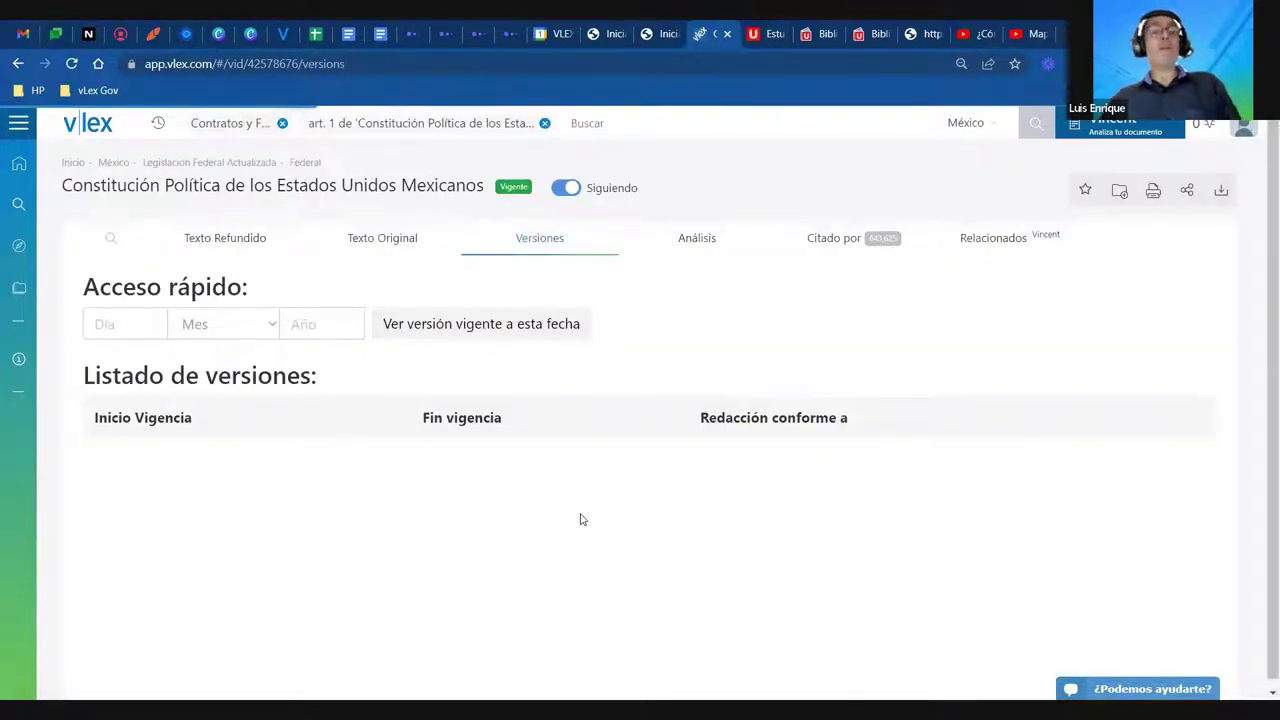
Reload the Constitution's version list, and return vLex to its home page with an extra browser tab open
left_click(72, 64)
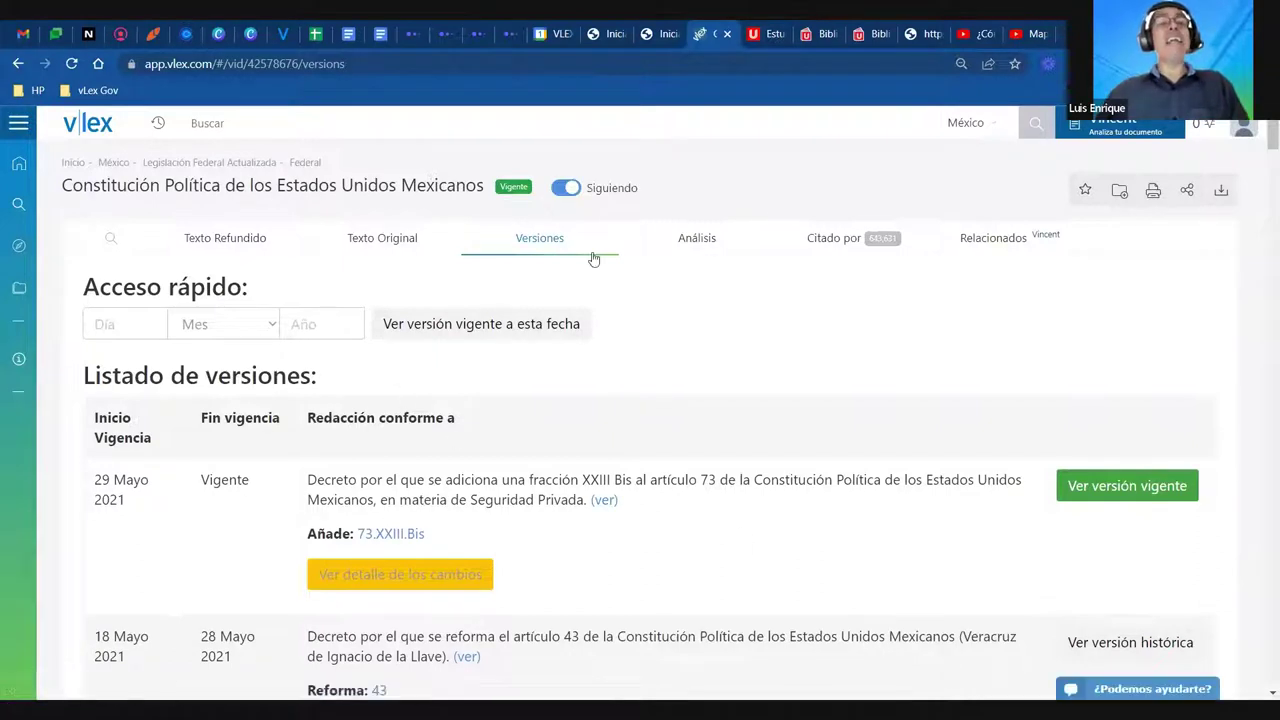
key("ctrl+t")
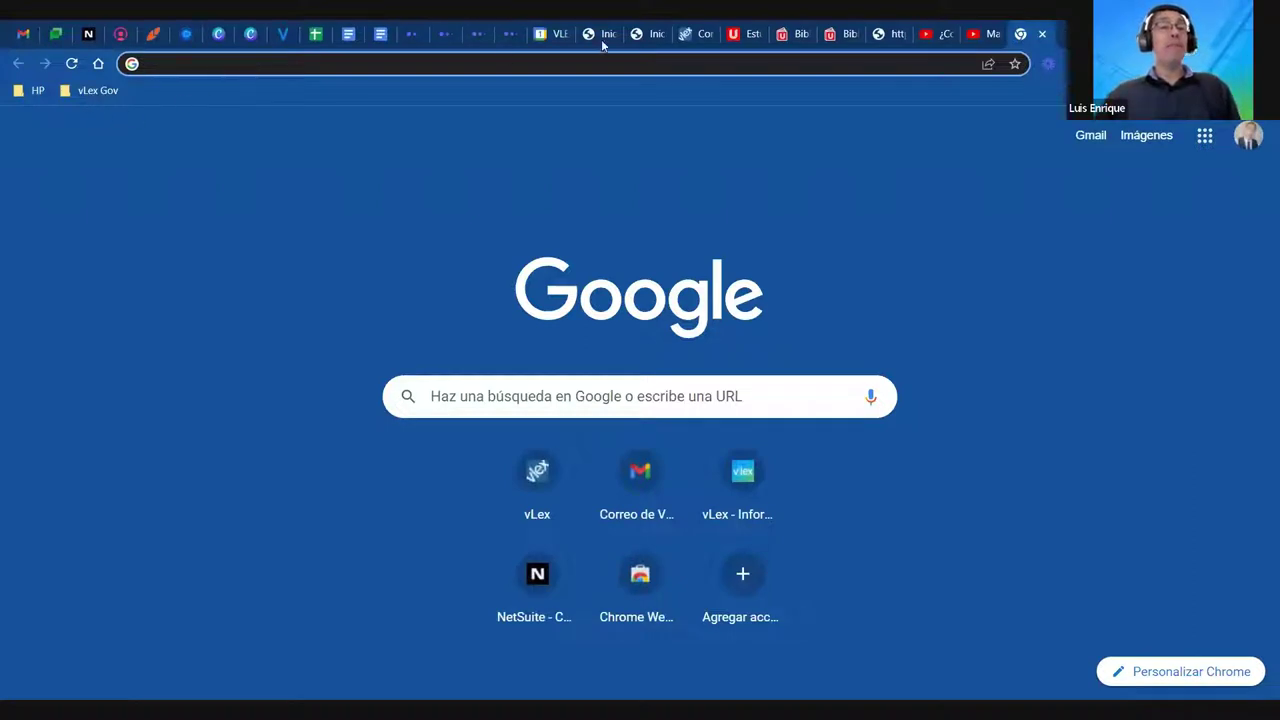
left_click(694, 35)
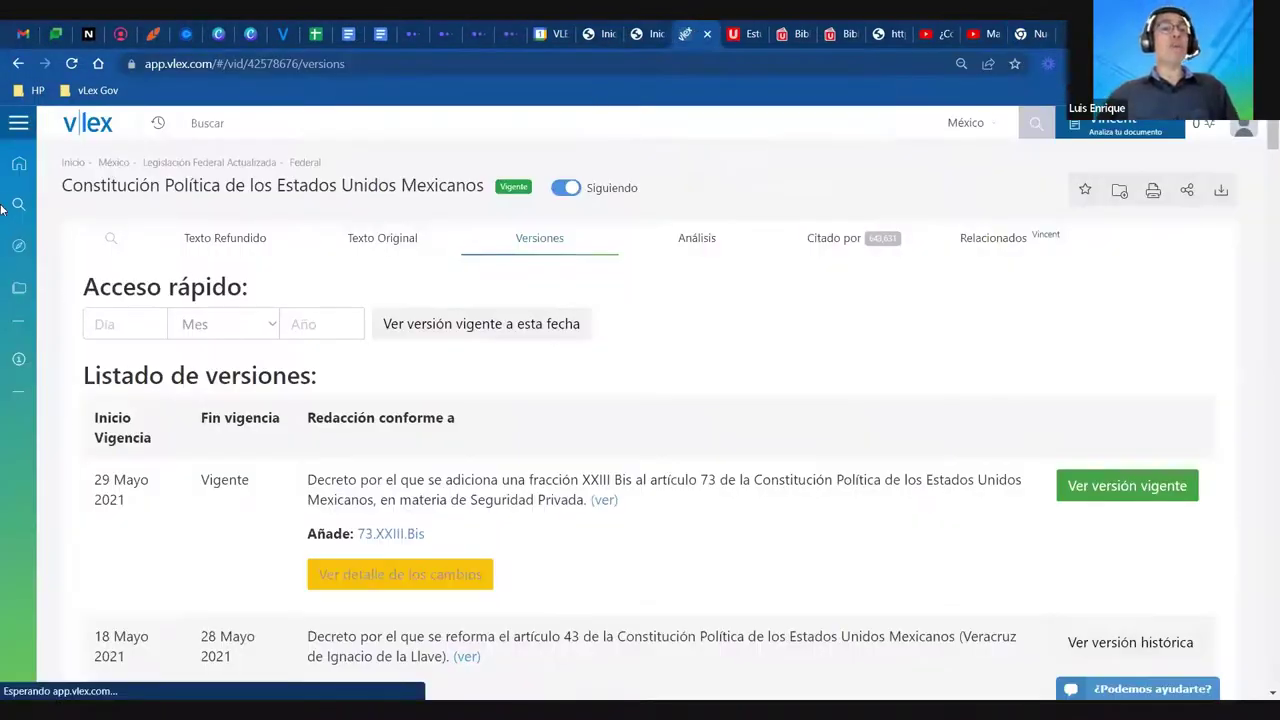
left_click(18, 163)
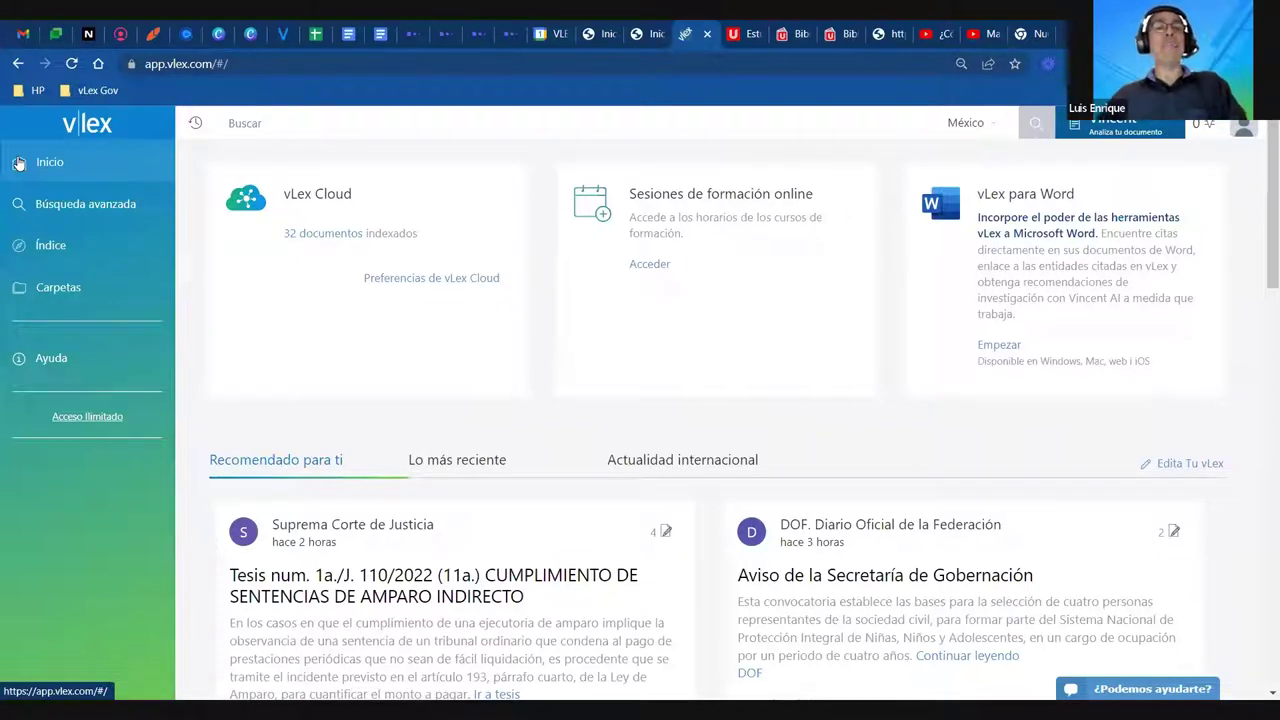
Switch to the empty browser tab, show the vLex extension's popup, and open Chrome's extensions page
left_click(1022, 37)
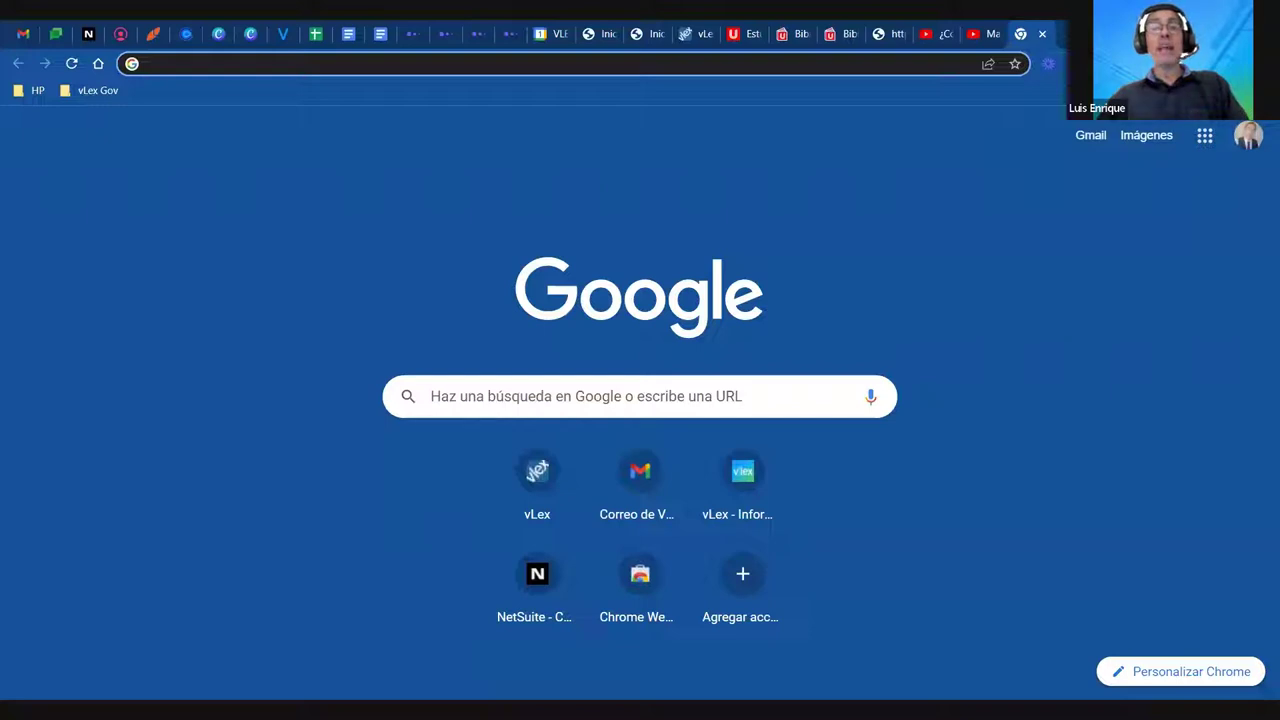
left_click(1047, 63)
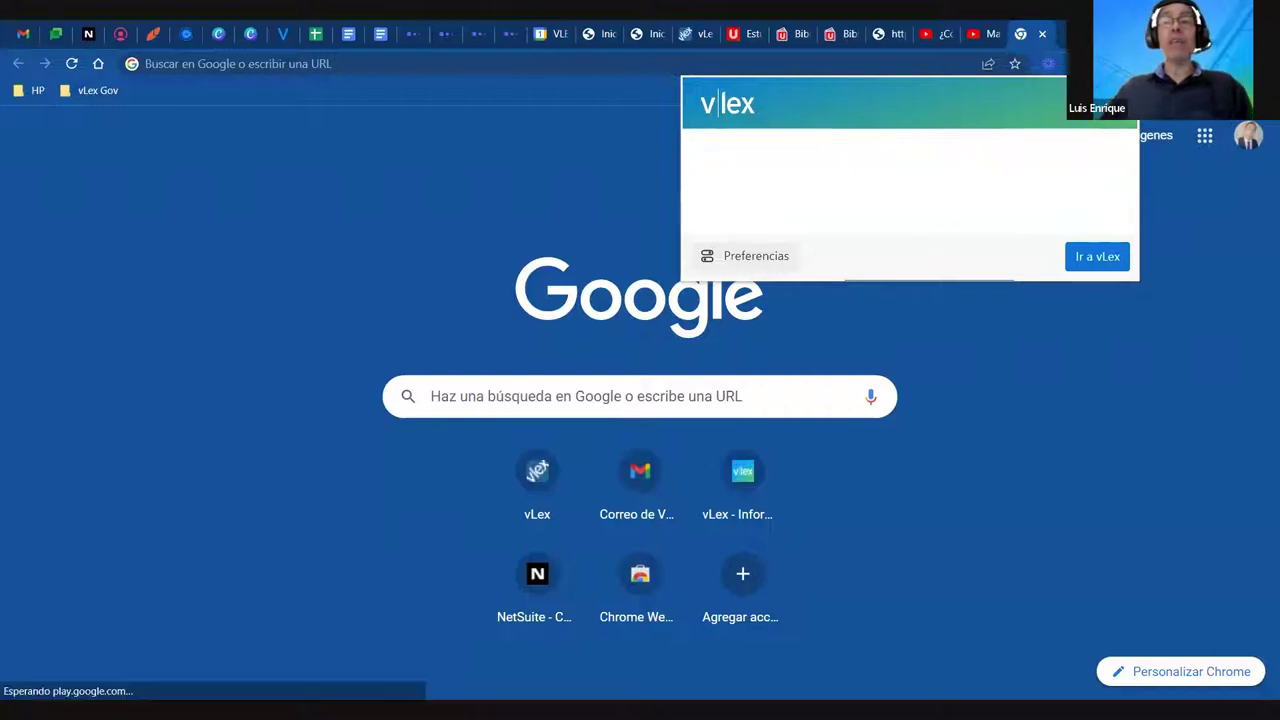
left_click(1262, 63)
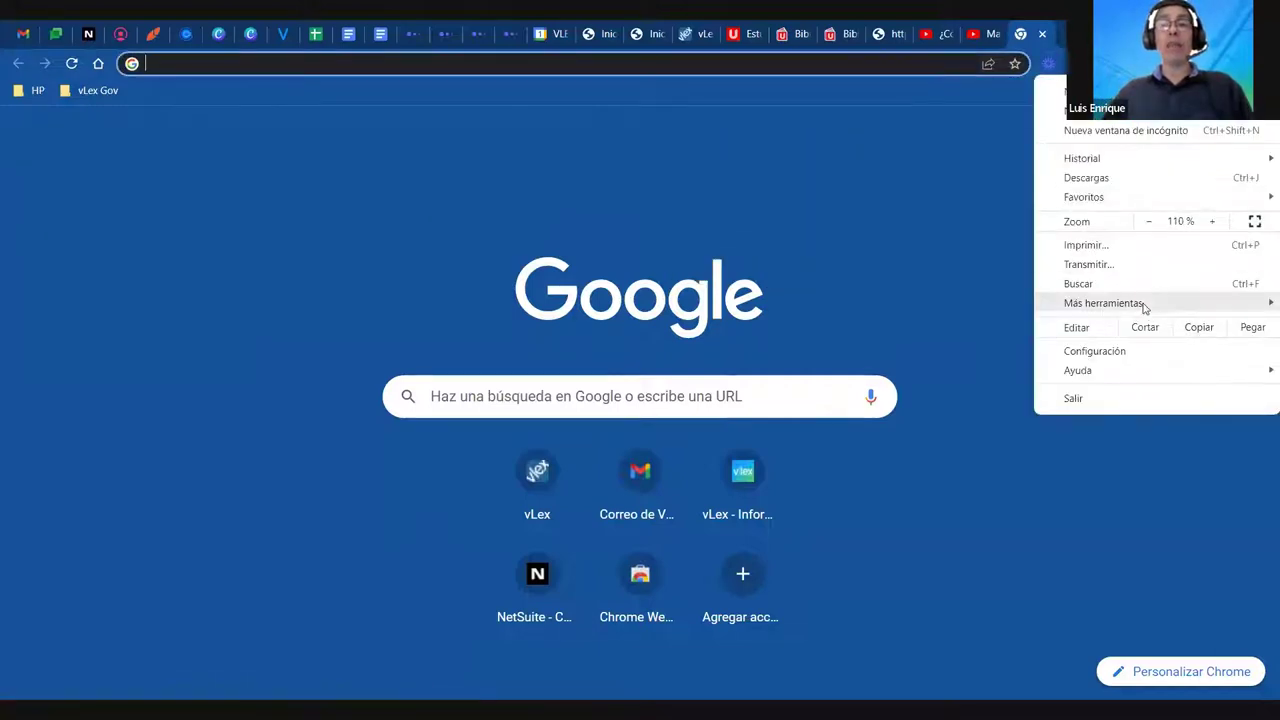
mouse_move(1141, 305)
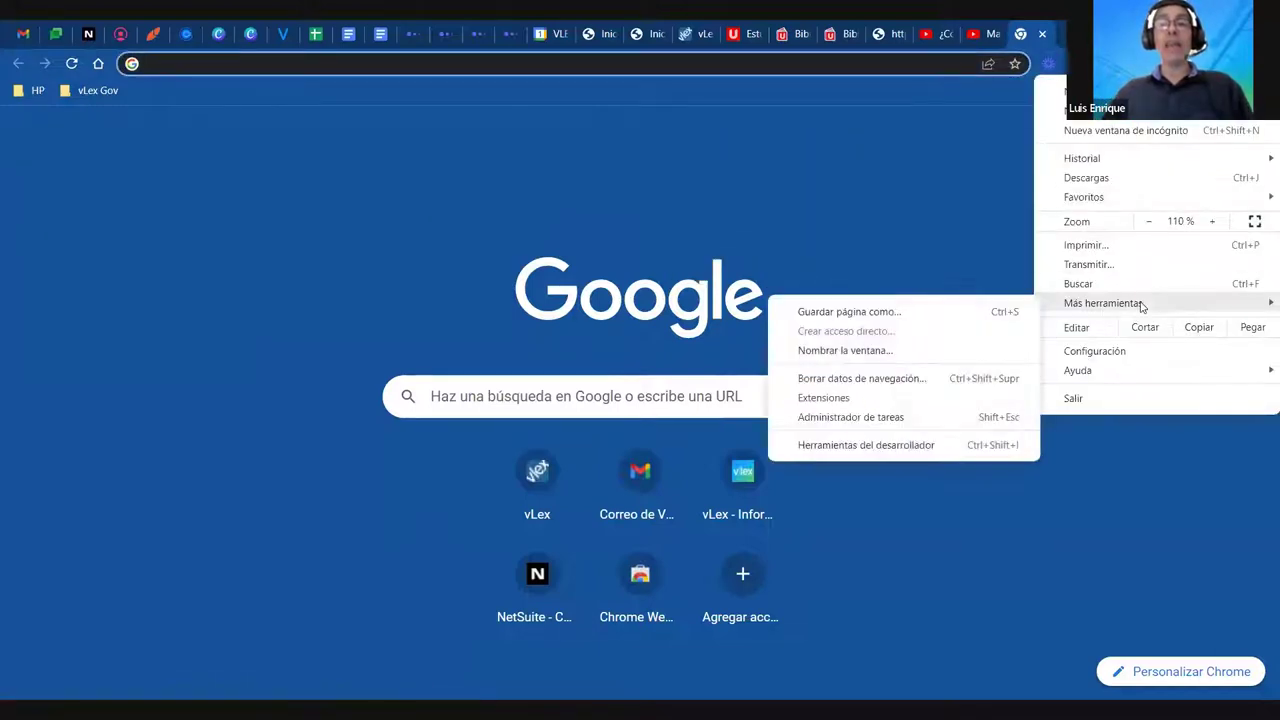
left_click(877, 400)
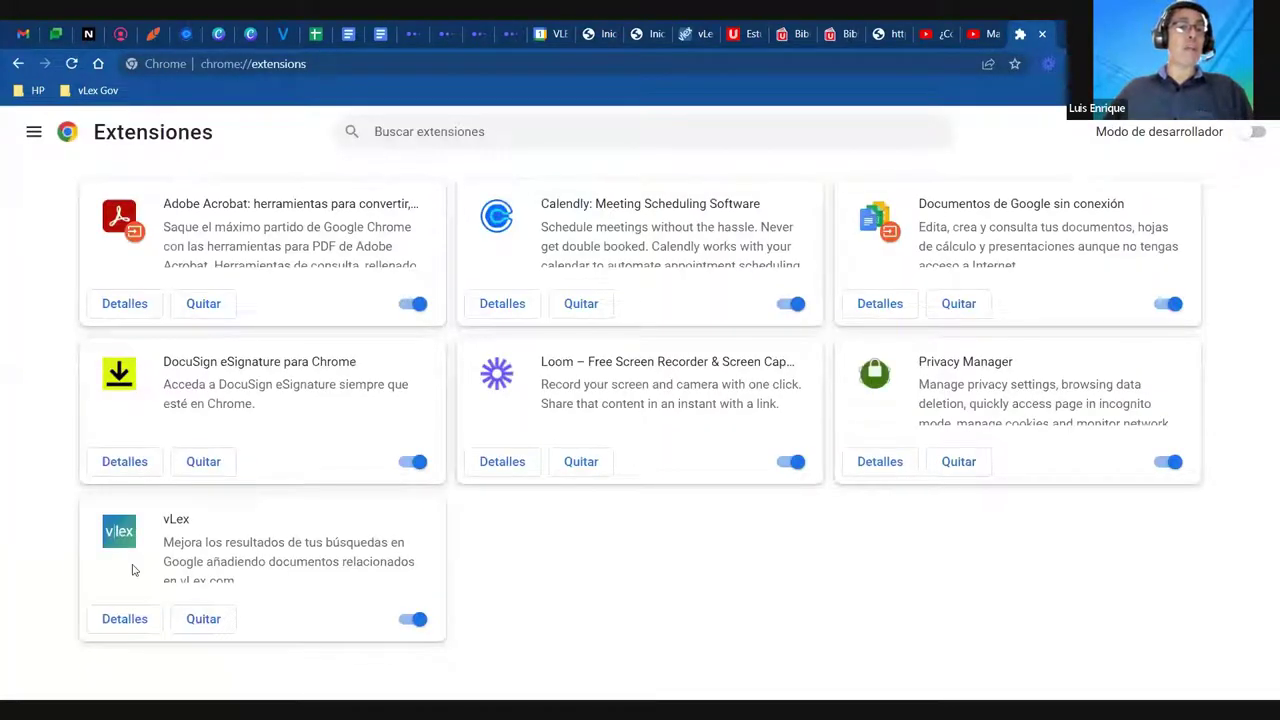
Search the Chrome Web Store for "vlex" and open the vLex extension's page
left_click(33, 131)
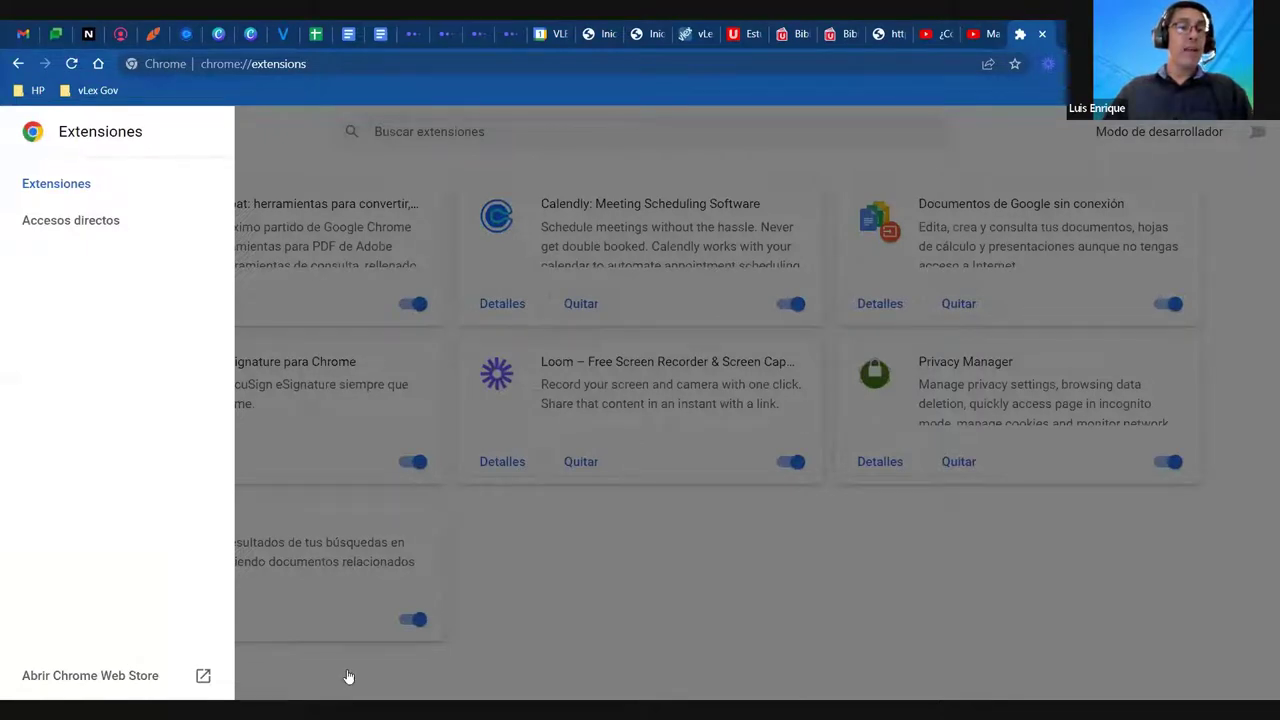
left_click(148, 677)
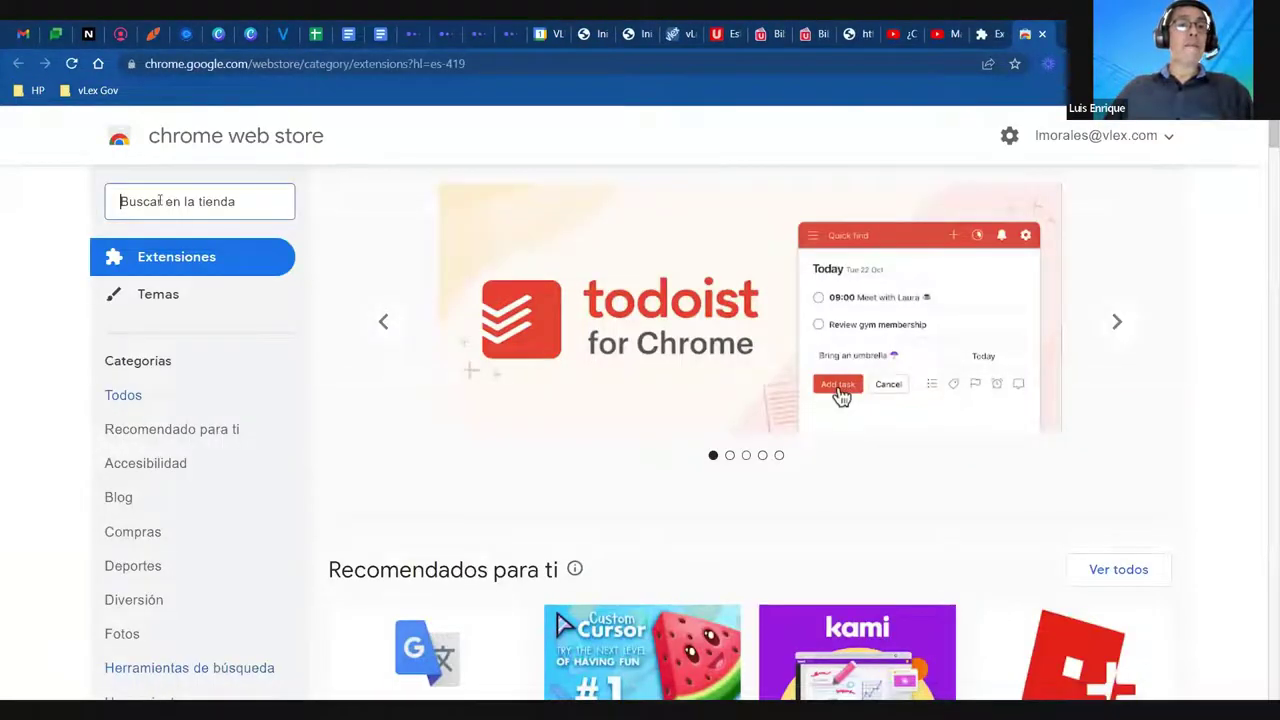
type("vlex")
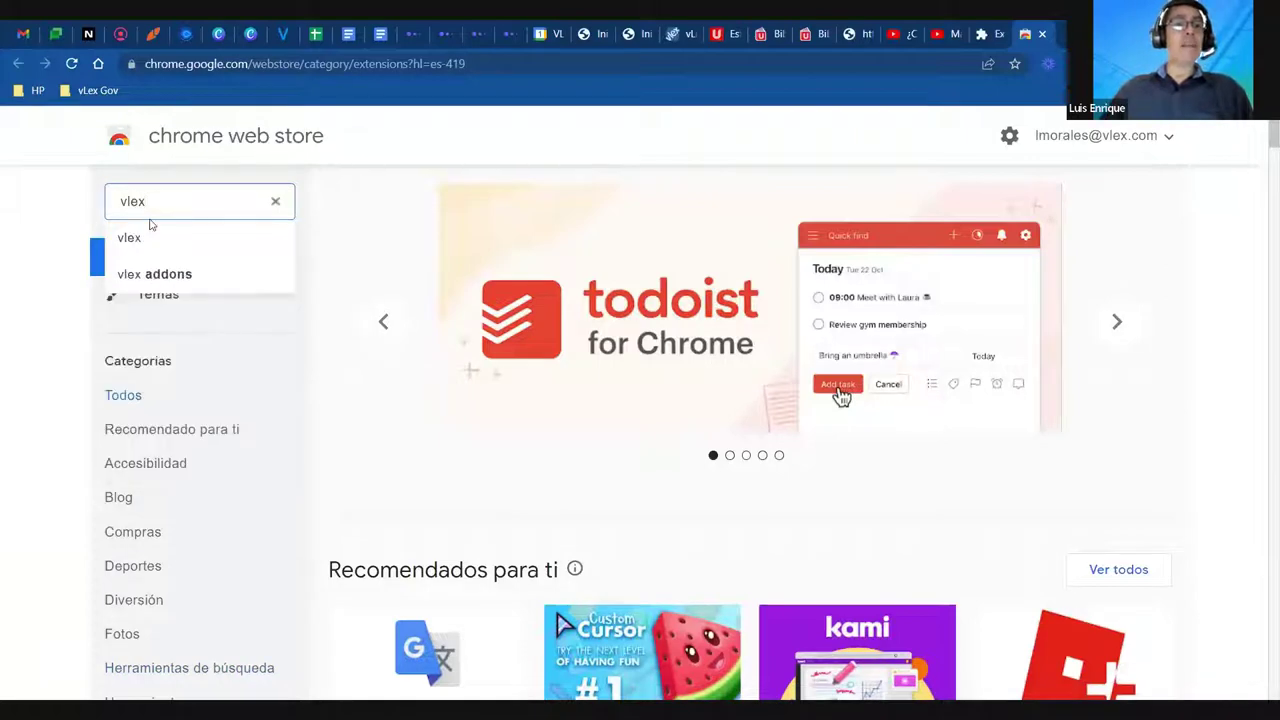
left_click(150, 235)
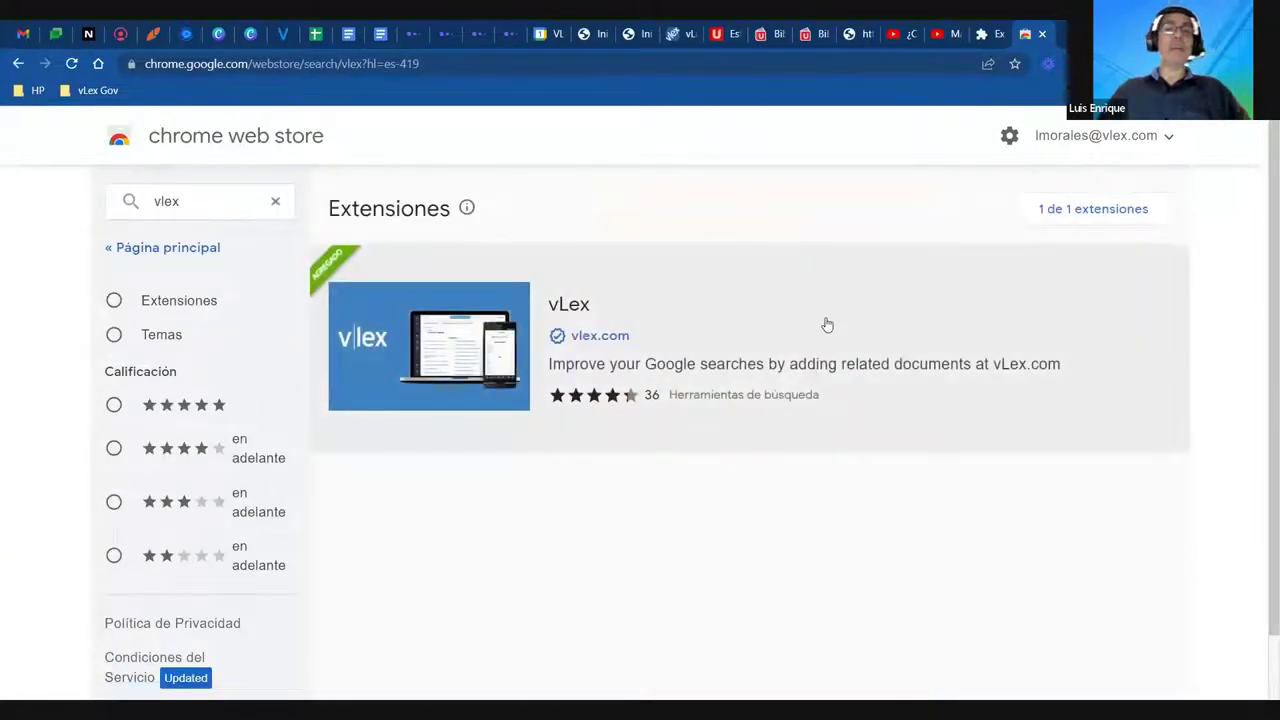
left_click(827, 324)
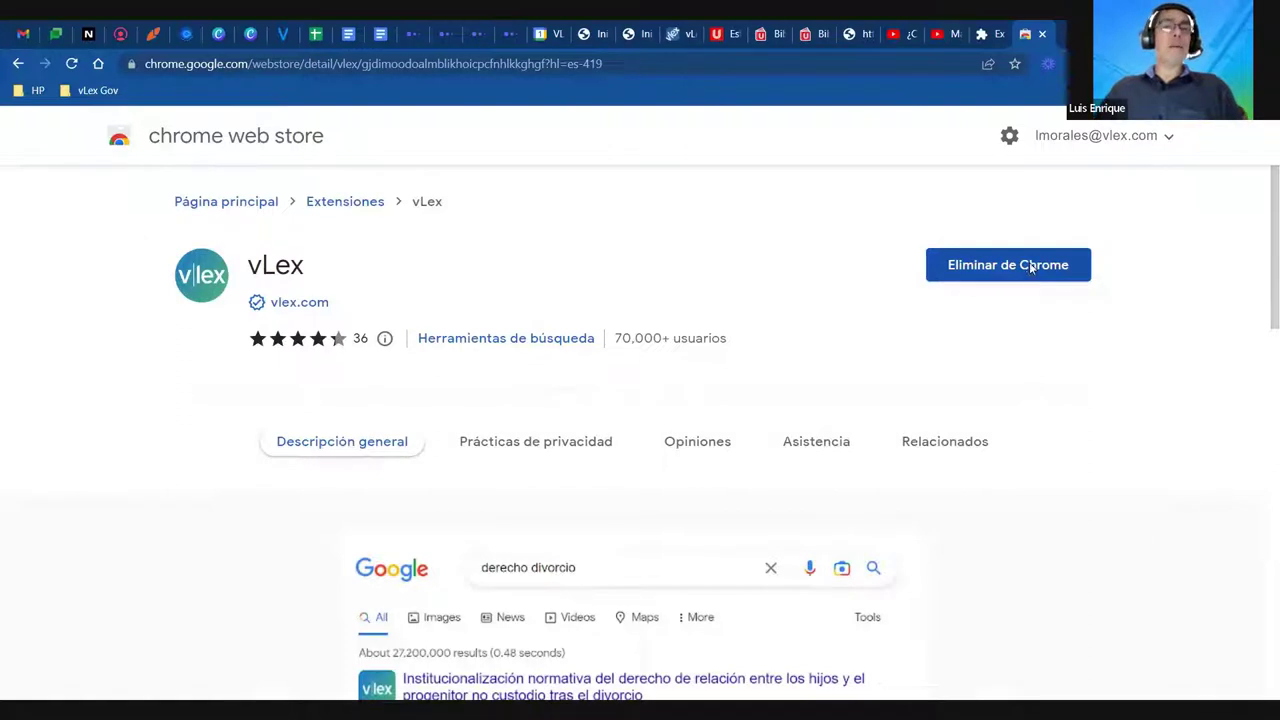
Search Google for "libertad de expresion" in a new browser tab to show the vLex extension's related documents
key("ctrl+t")
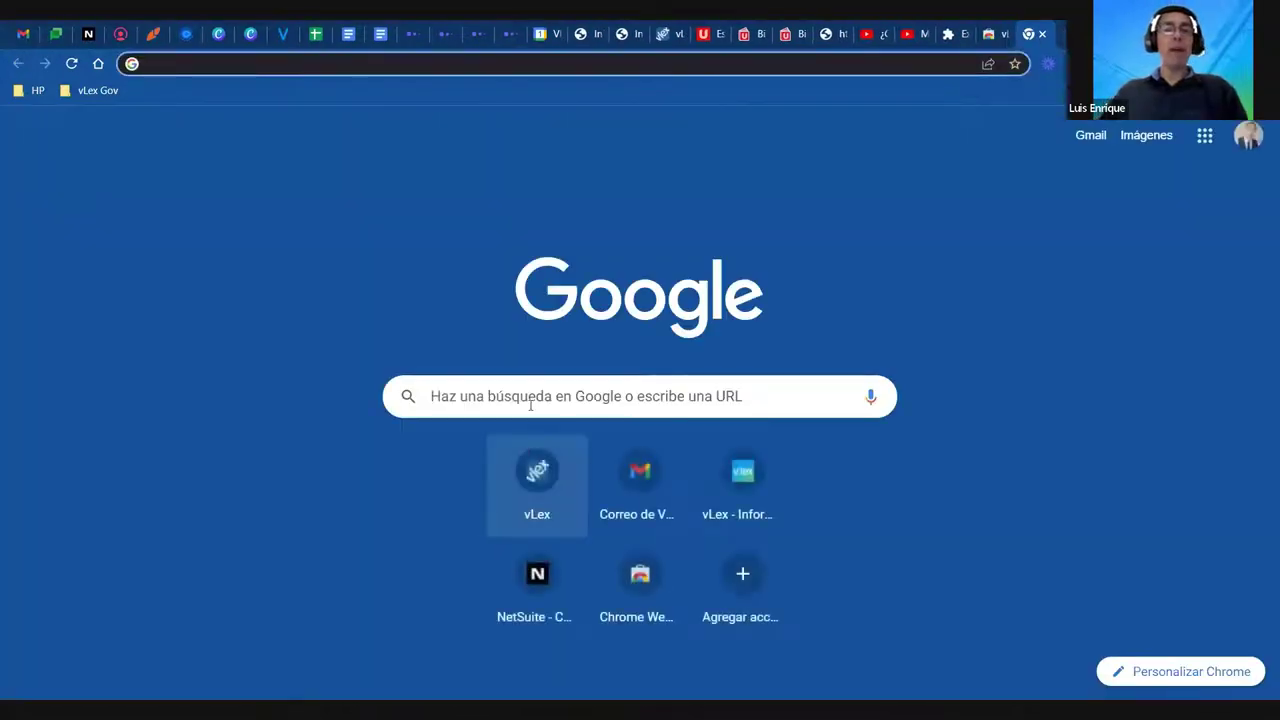
left_click(530, 397)
type("libertad de")
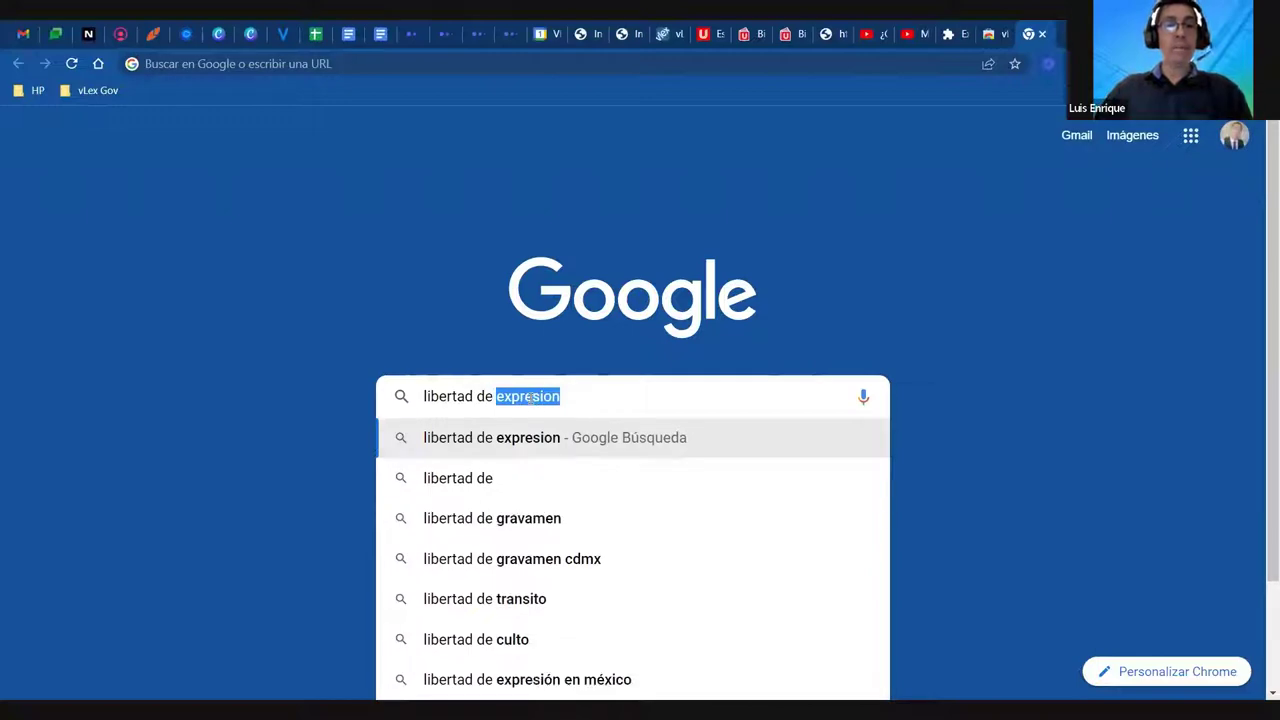
left_click(475, 443)
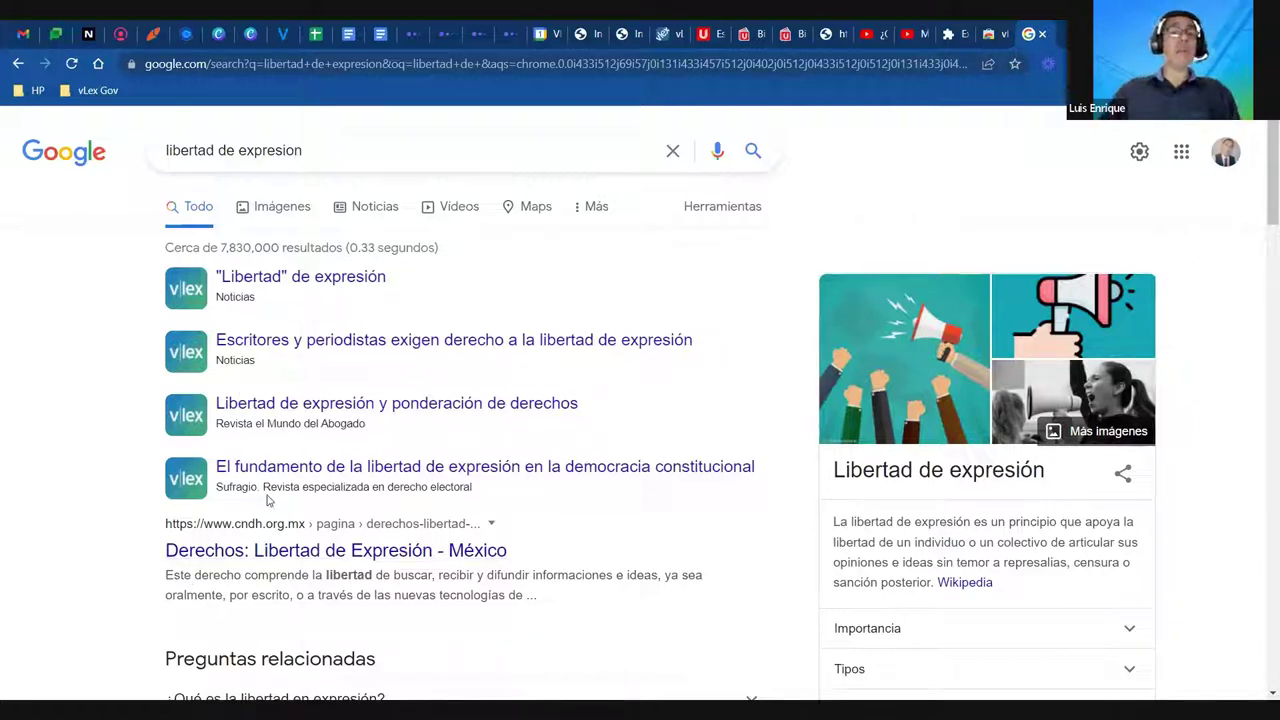
Open the extension's result "Escritores y periodistas exigen derecho a la libertad de expresión", skim the vLex article, and show its sharing options
left_click(356, 348)
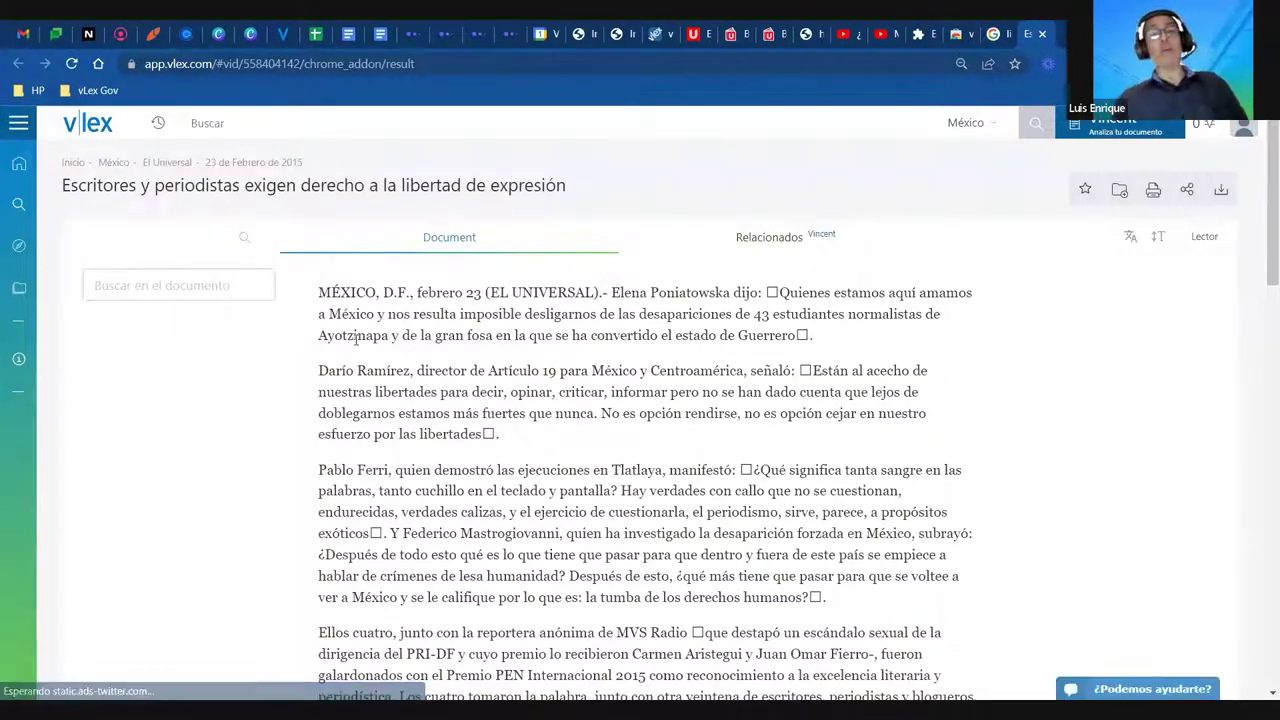
scroll(660, 370, "down", 6)
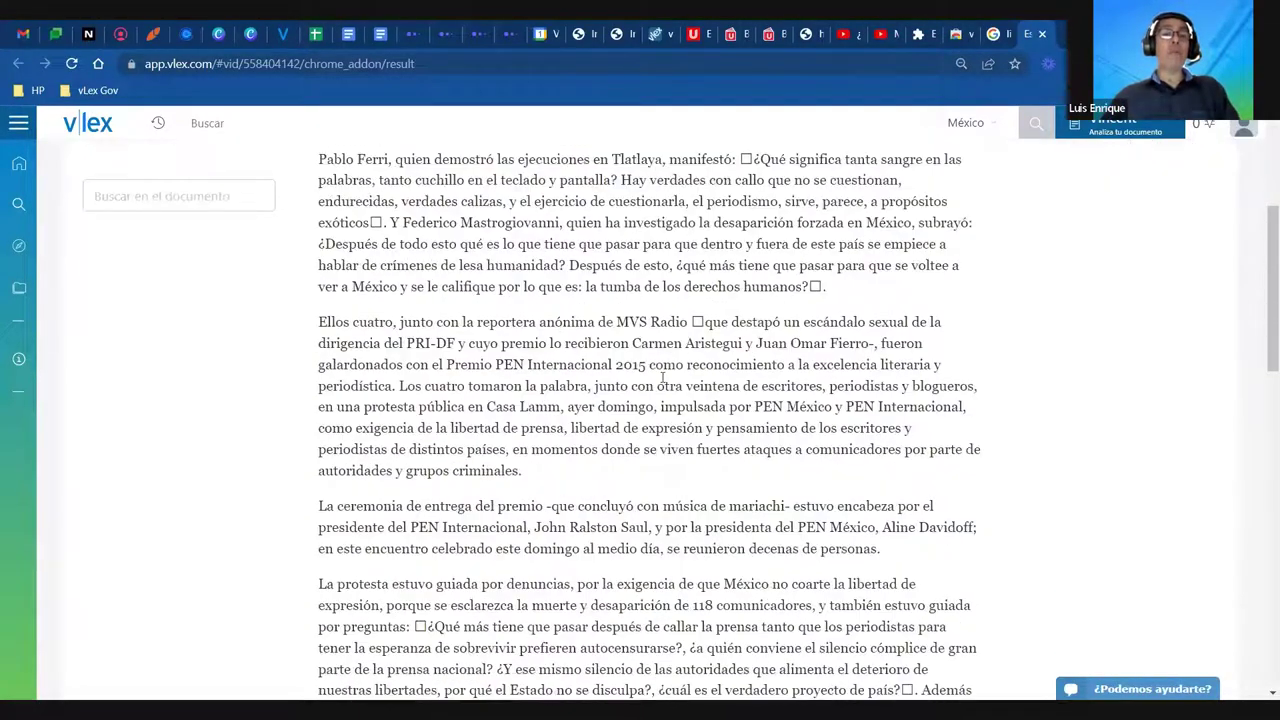
scroll(662, 377, "down", 7)
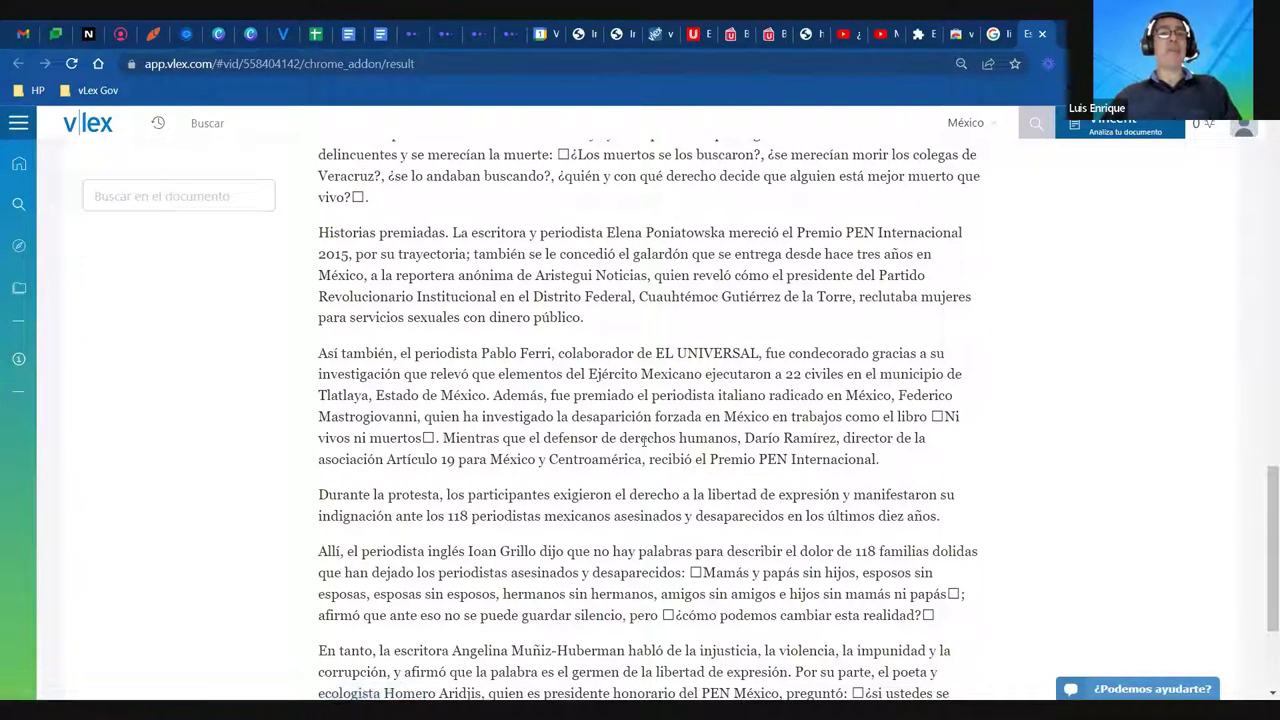
scroll(649, 464, "up", 1)
scroll(649, 463, "up", 12)
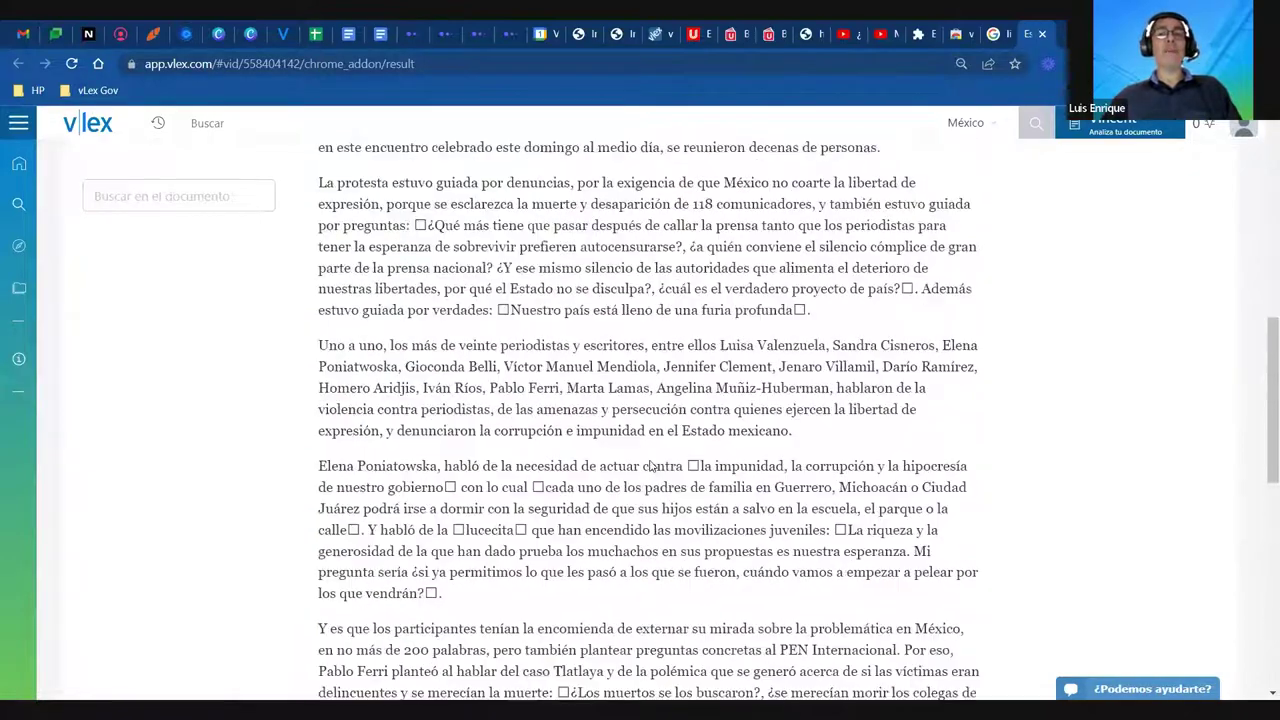
scroll(651, 466, "up", 1)
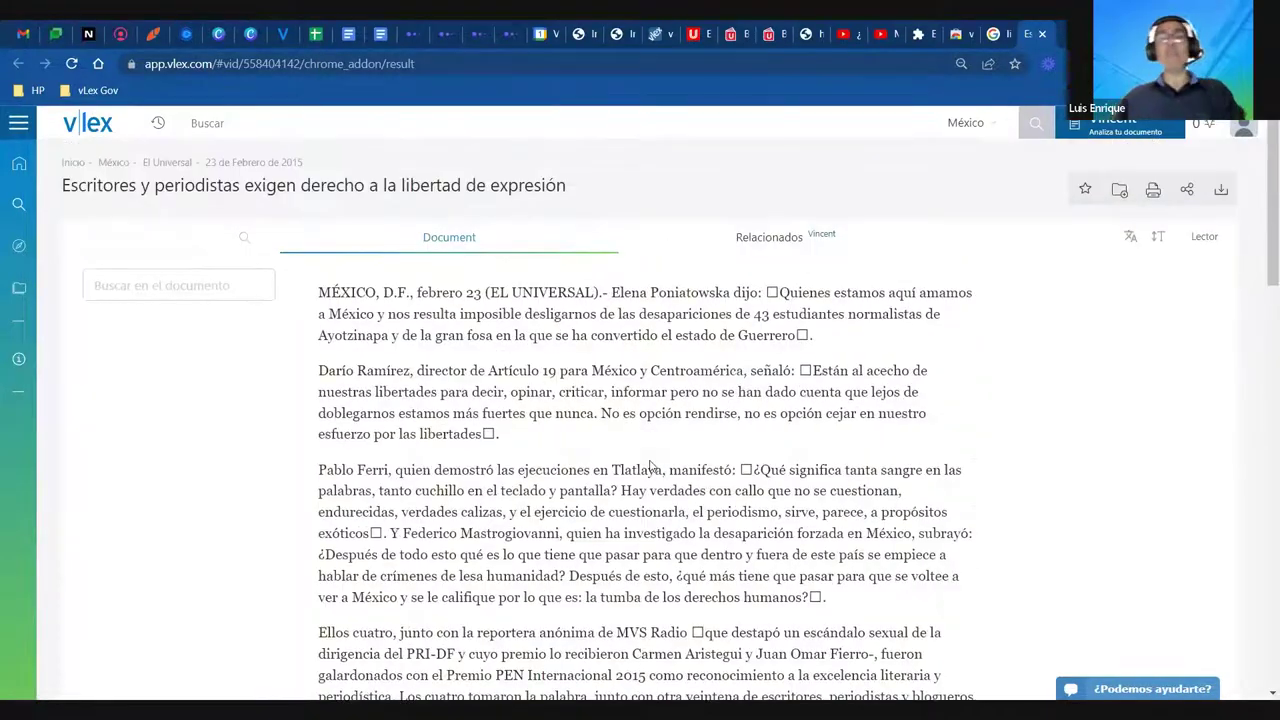
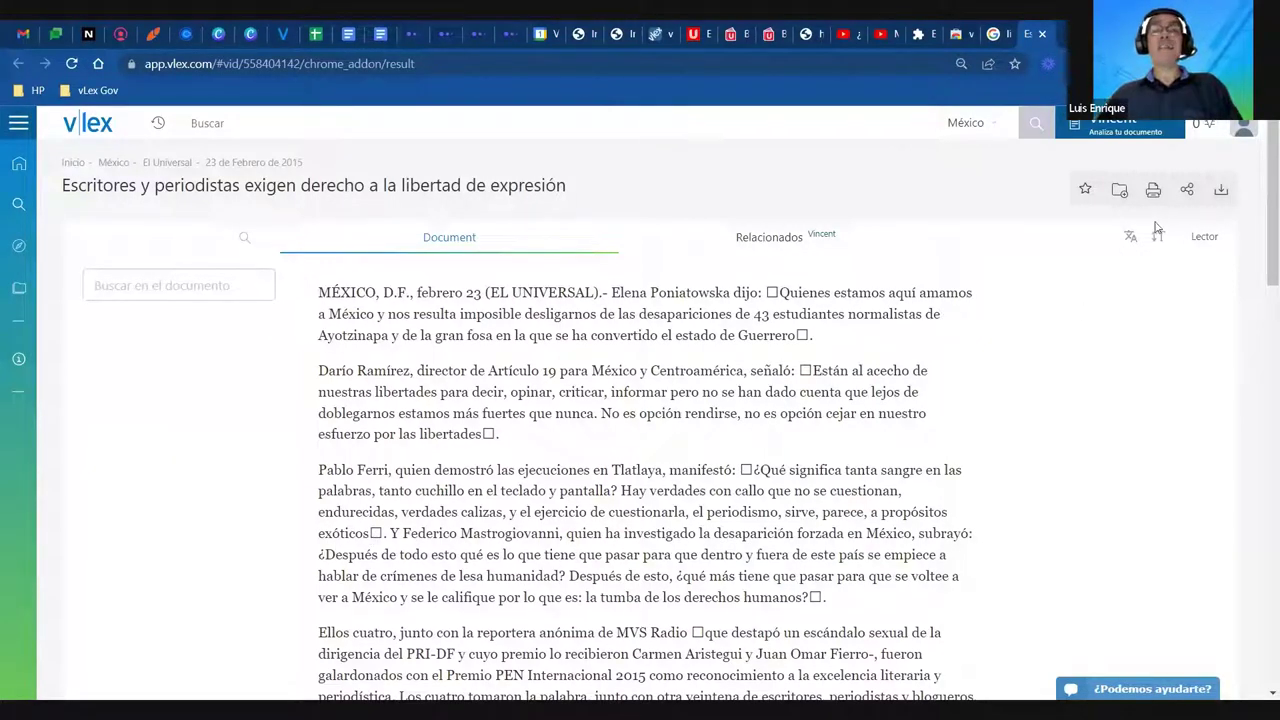
left_click(1185, 190)
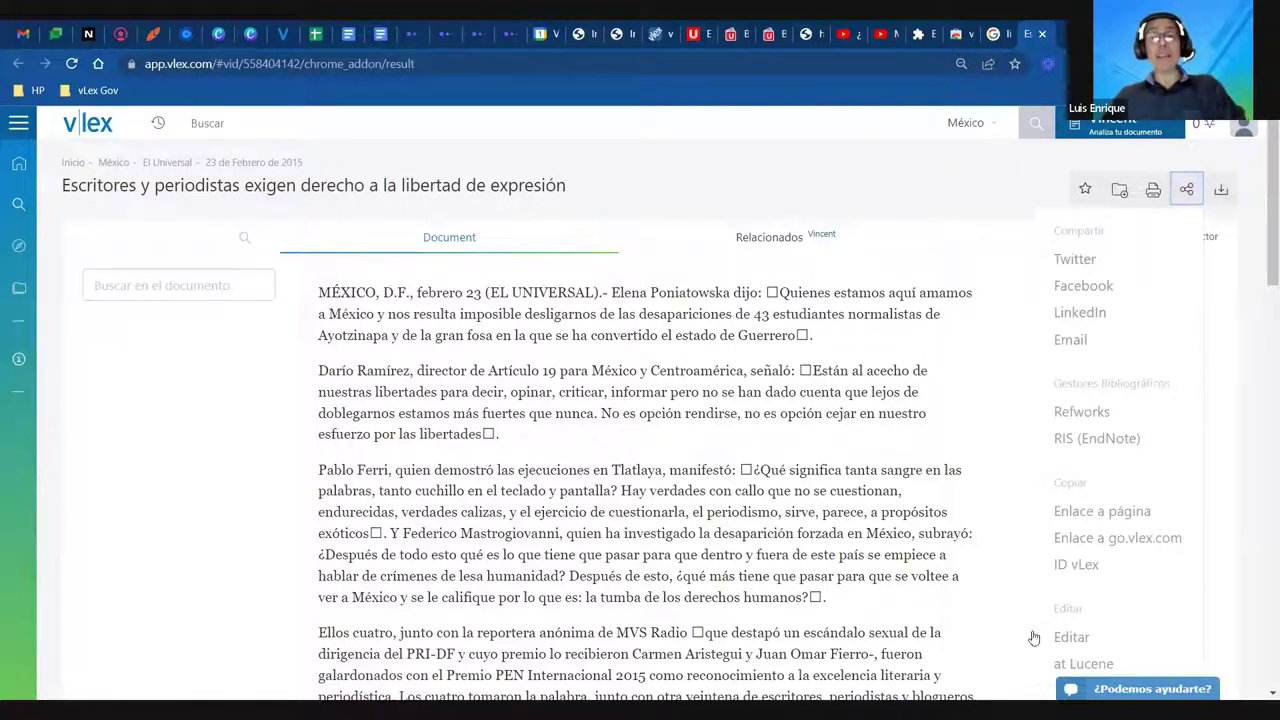
left_click(205, 428)
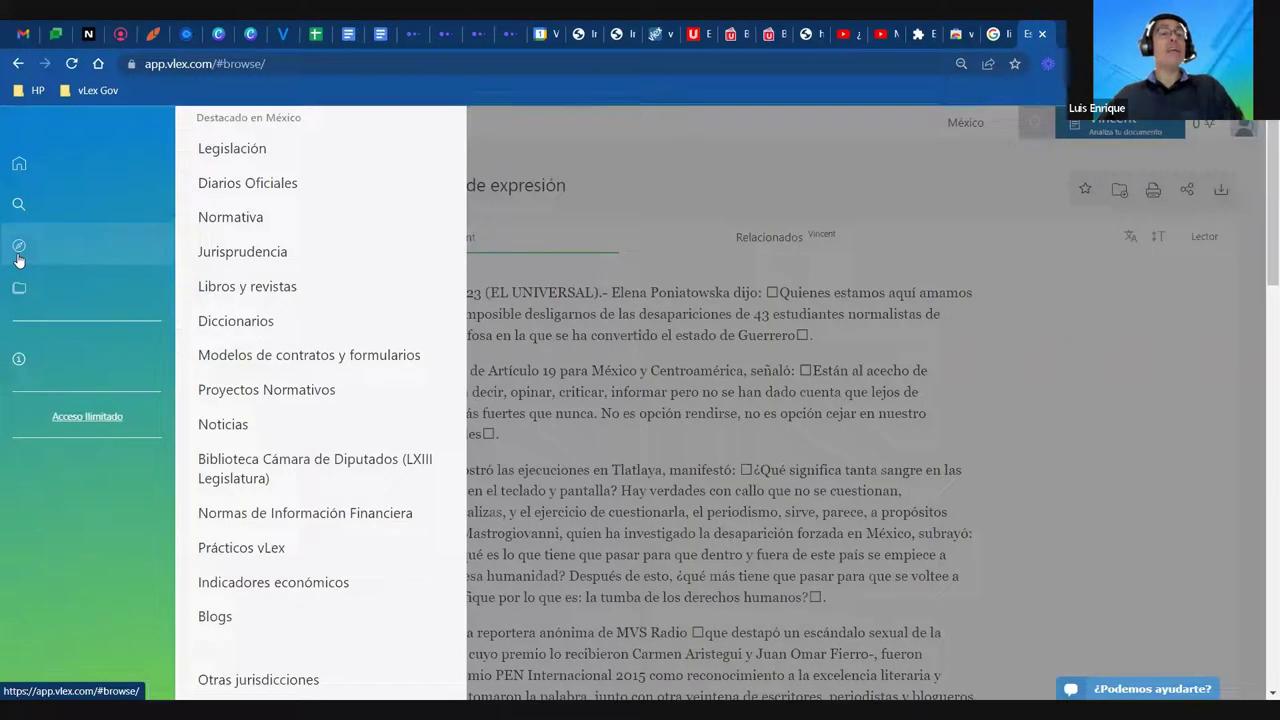
Browse vLex's index of books and journals (Libros y revistas), and open the complete source list
left_click(18, 260)
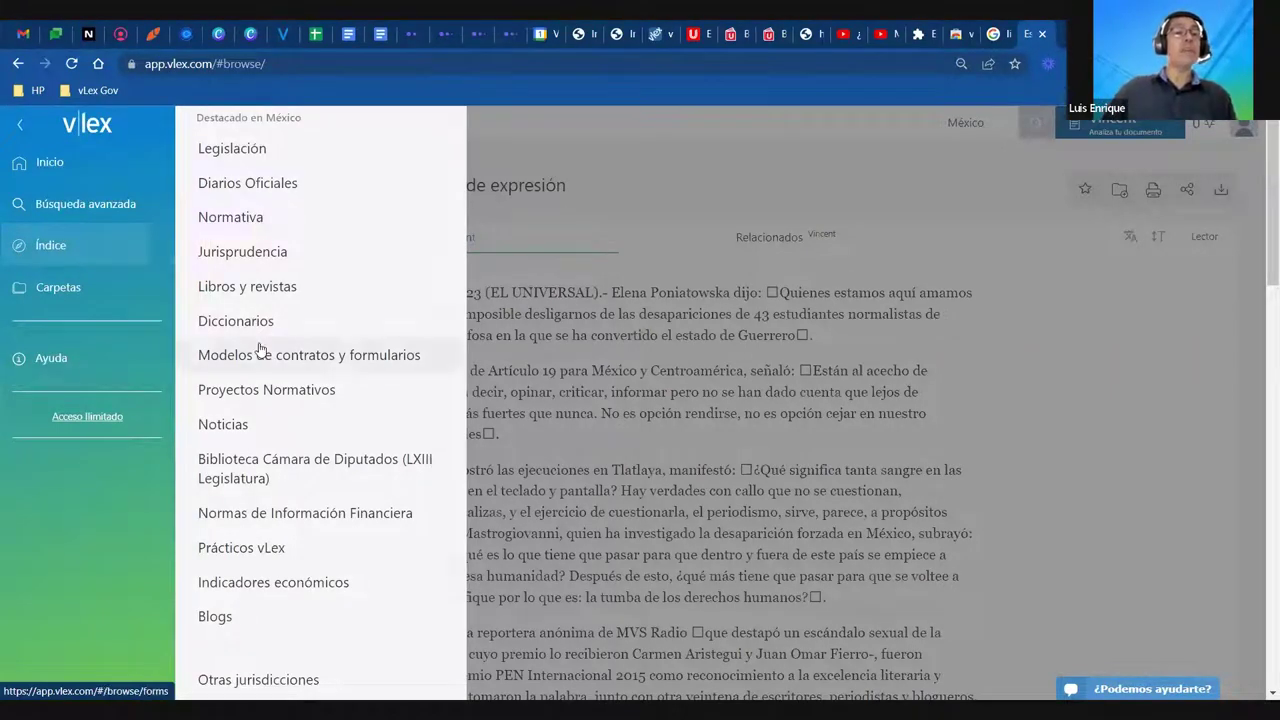
left_click(259, 290)
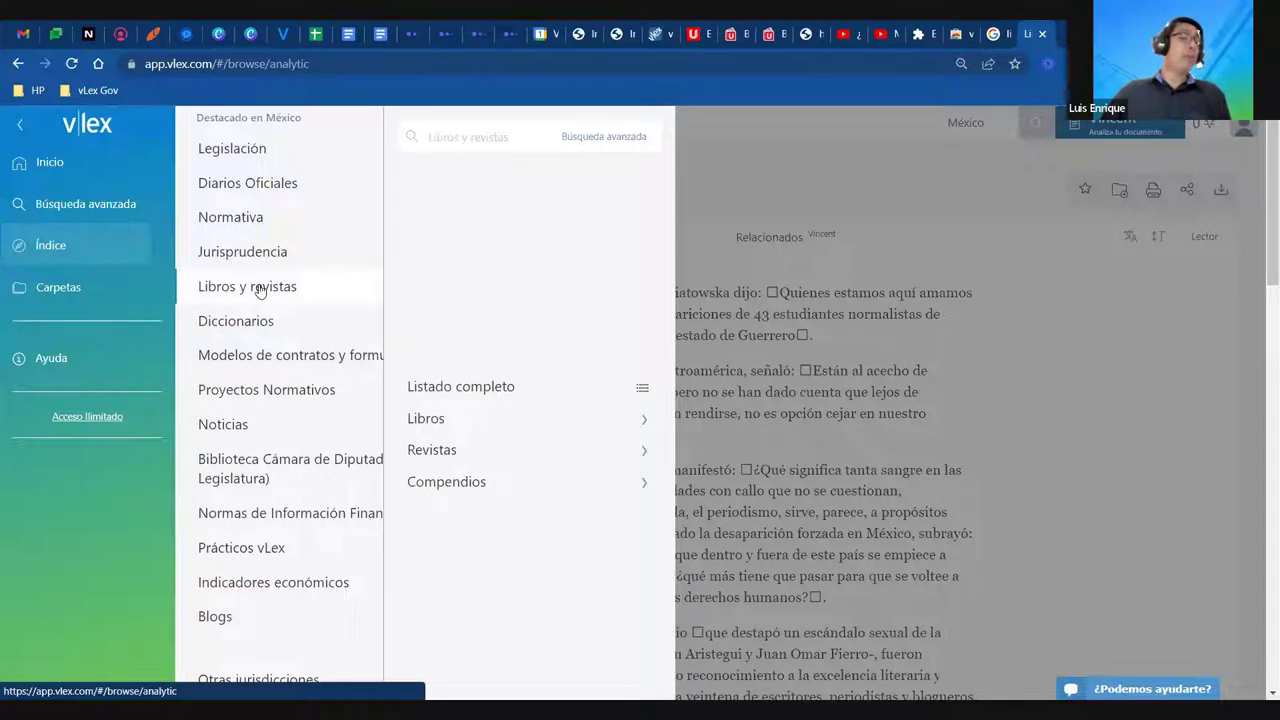
left_click(459, 424)
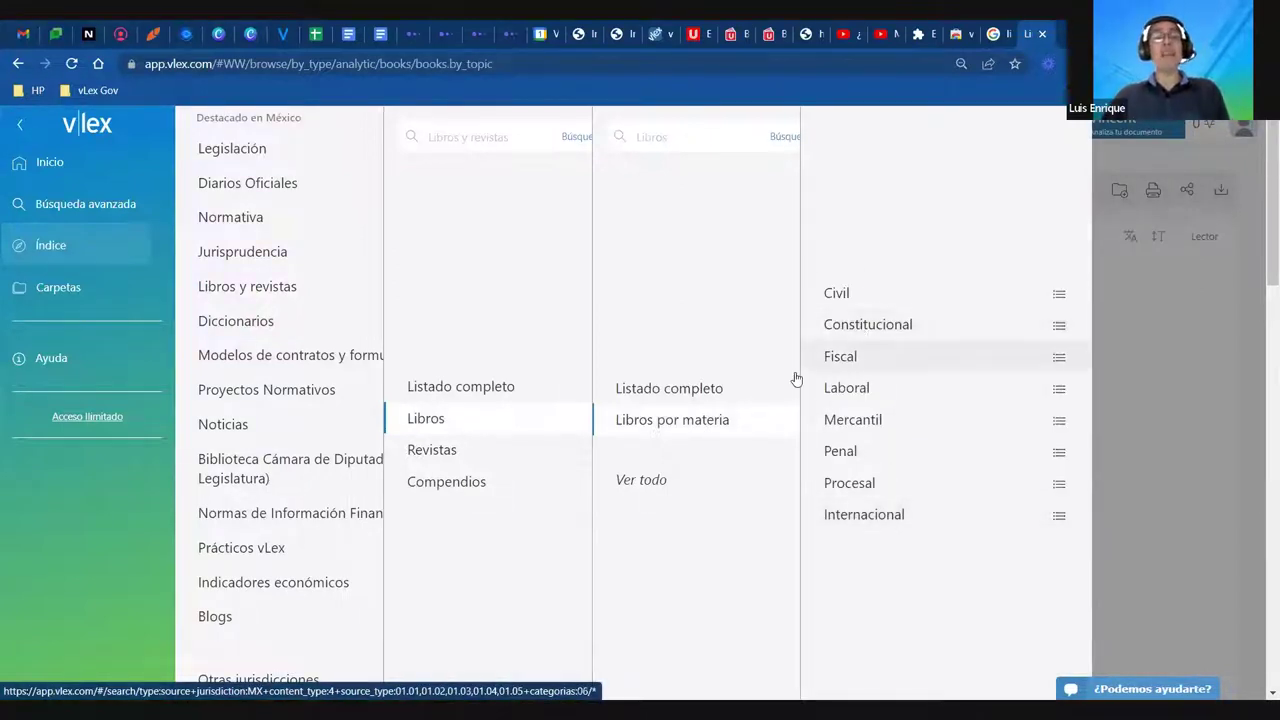
left_click(458, 388)
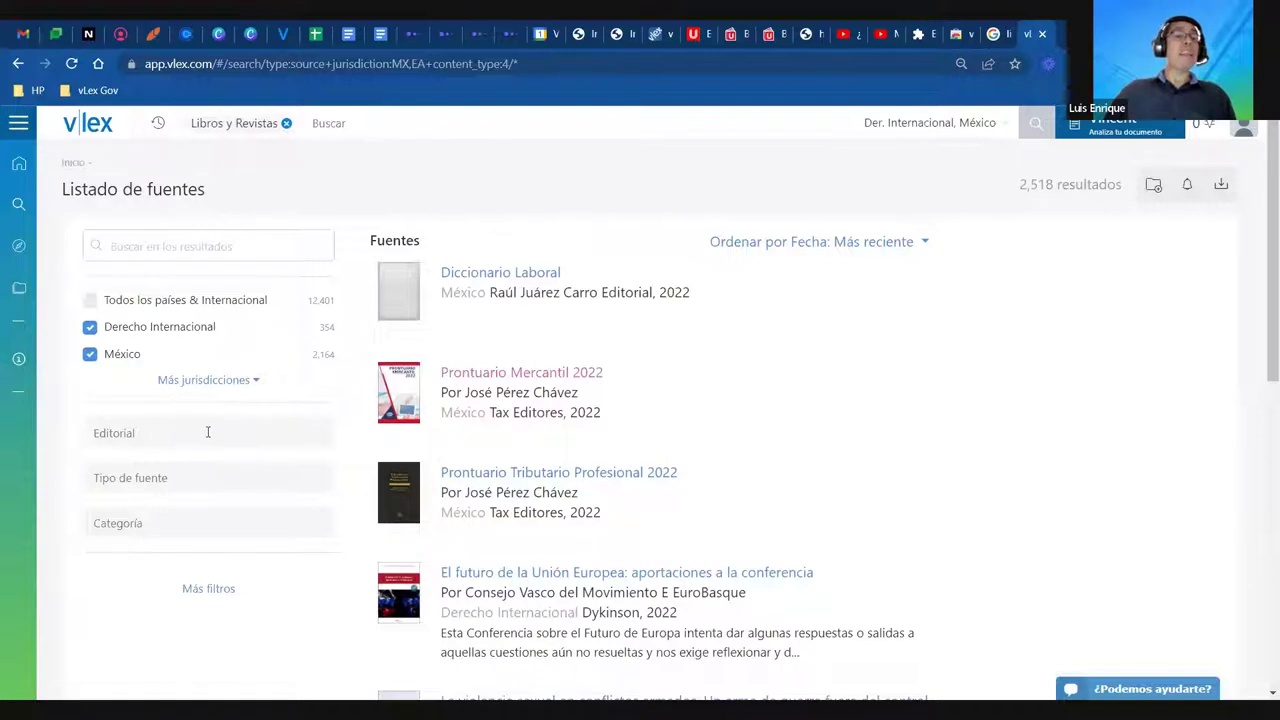
Filter the source list by the publisher Instituto de ciencias penales de México (INACIPE), and remove that filter after reviewing the titles
scroll(208, 432, "down", 2)
left_click(134, 367)
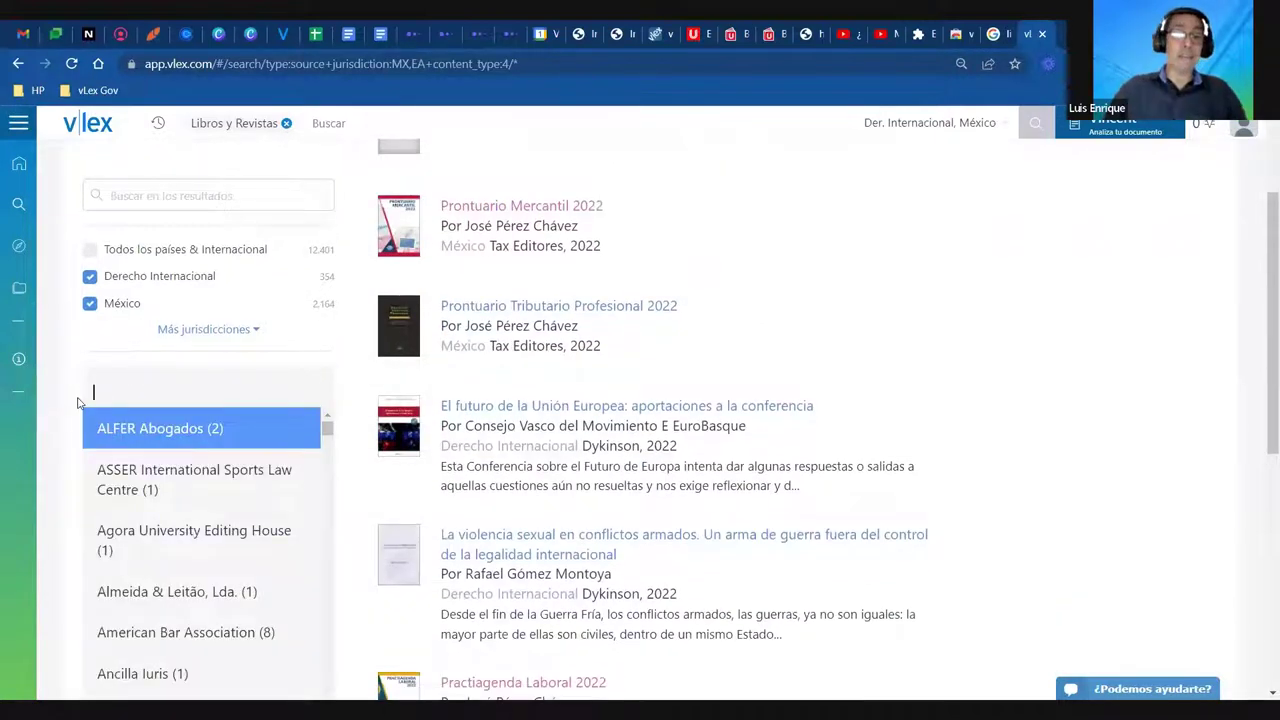
type("inac")
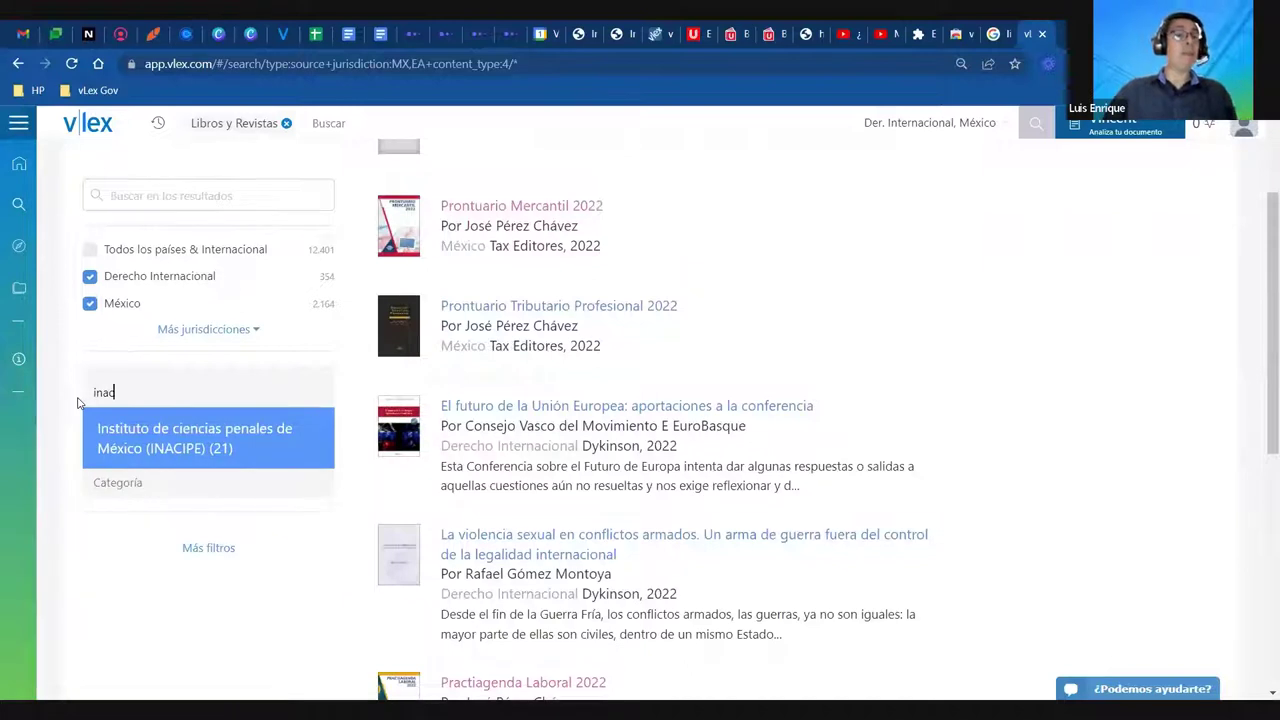
left_click(115, 440)
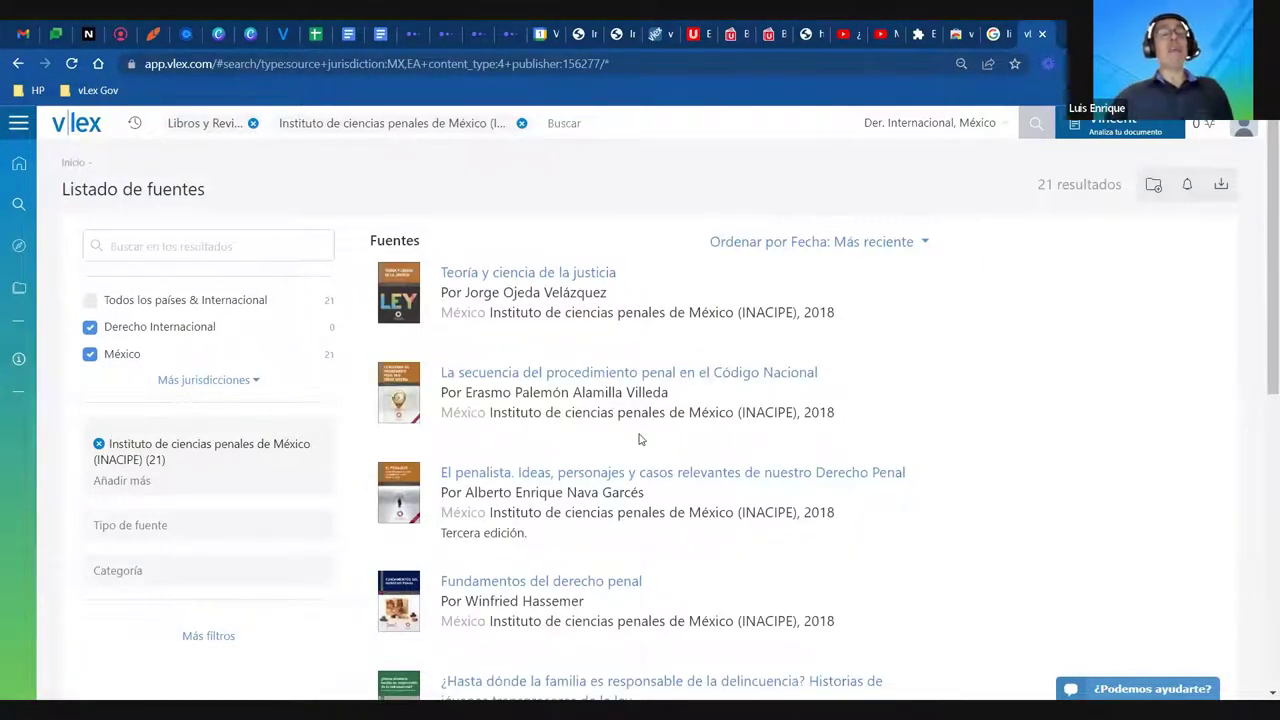
scroll(751, 438, "down", 4)
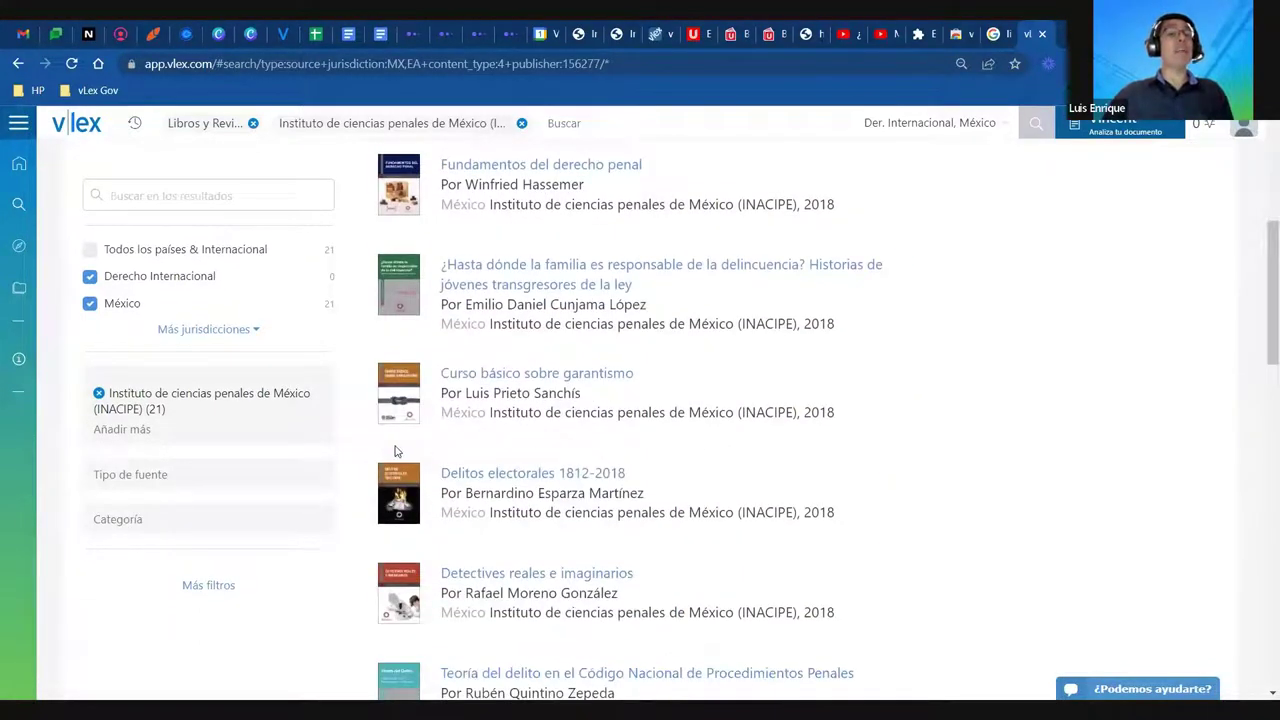
left_click(98, 395)
Examine the categories available for filtering the list of books and journals
scroll(158, 484, "down", 2)
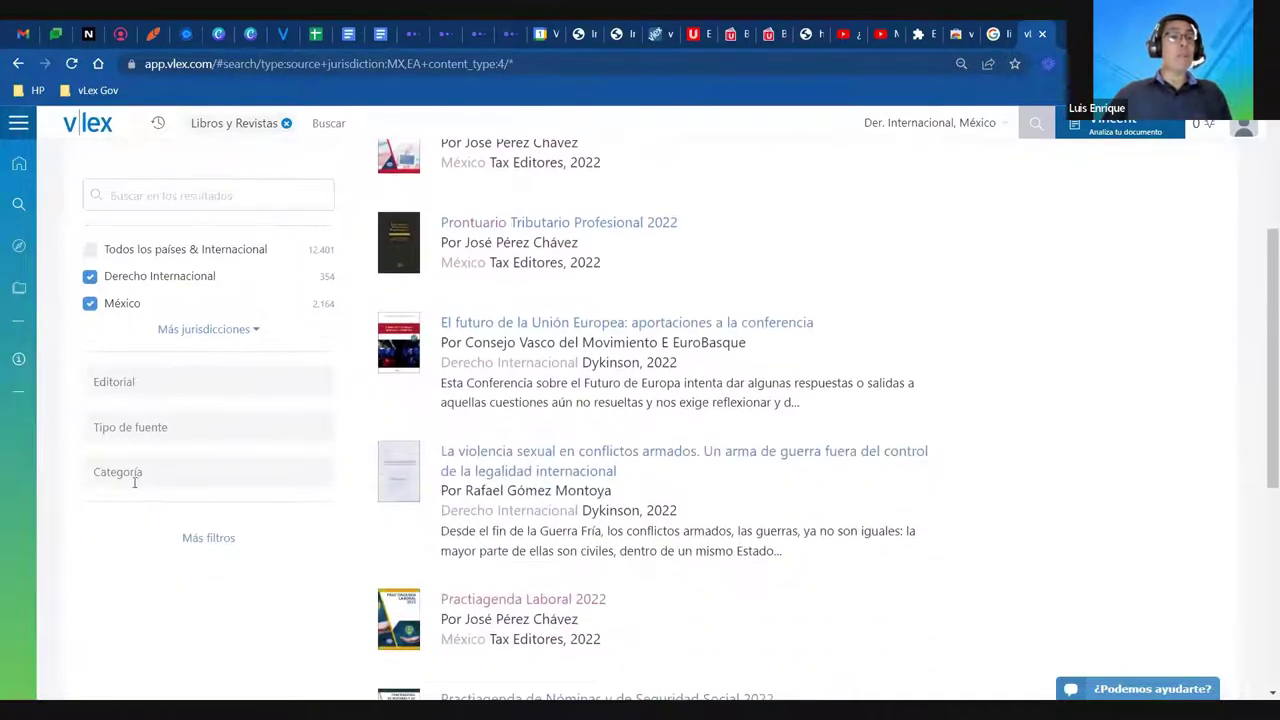
left_click(134, 475)
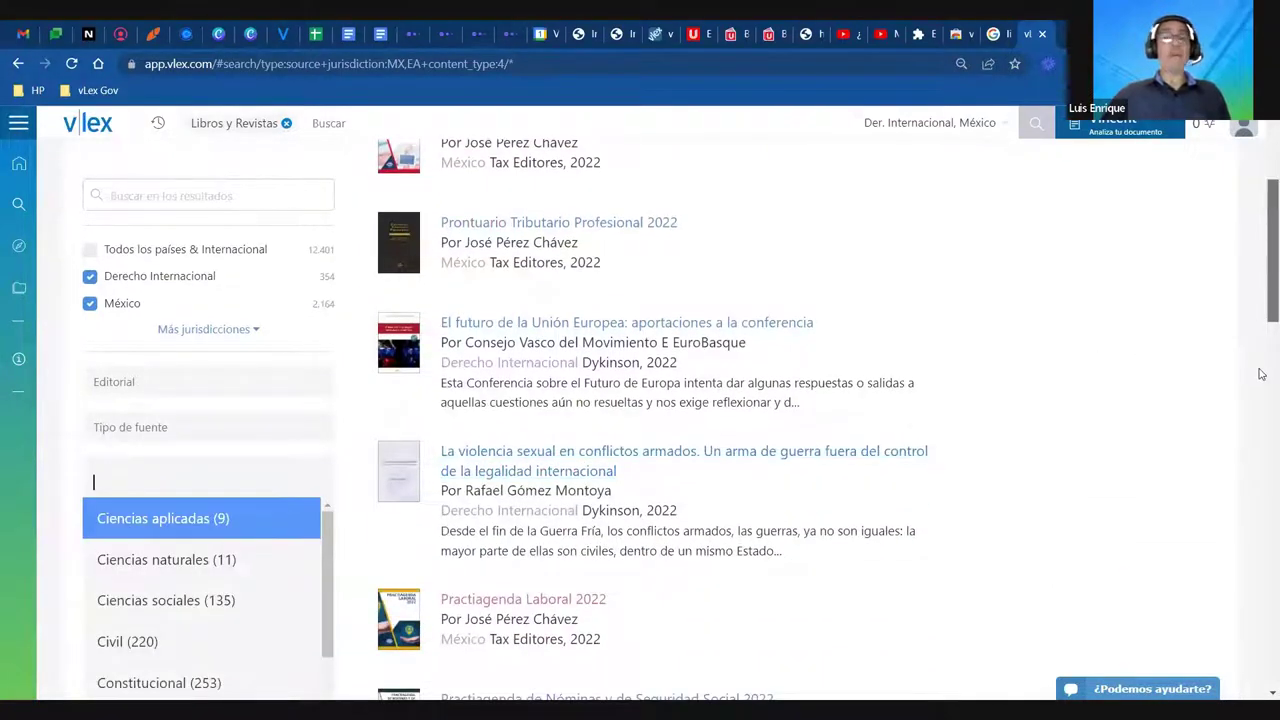
scroll(1266, 375, "down", 2)
scroll(234, 448, "down", 3)
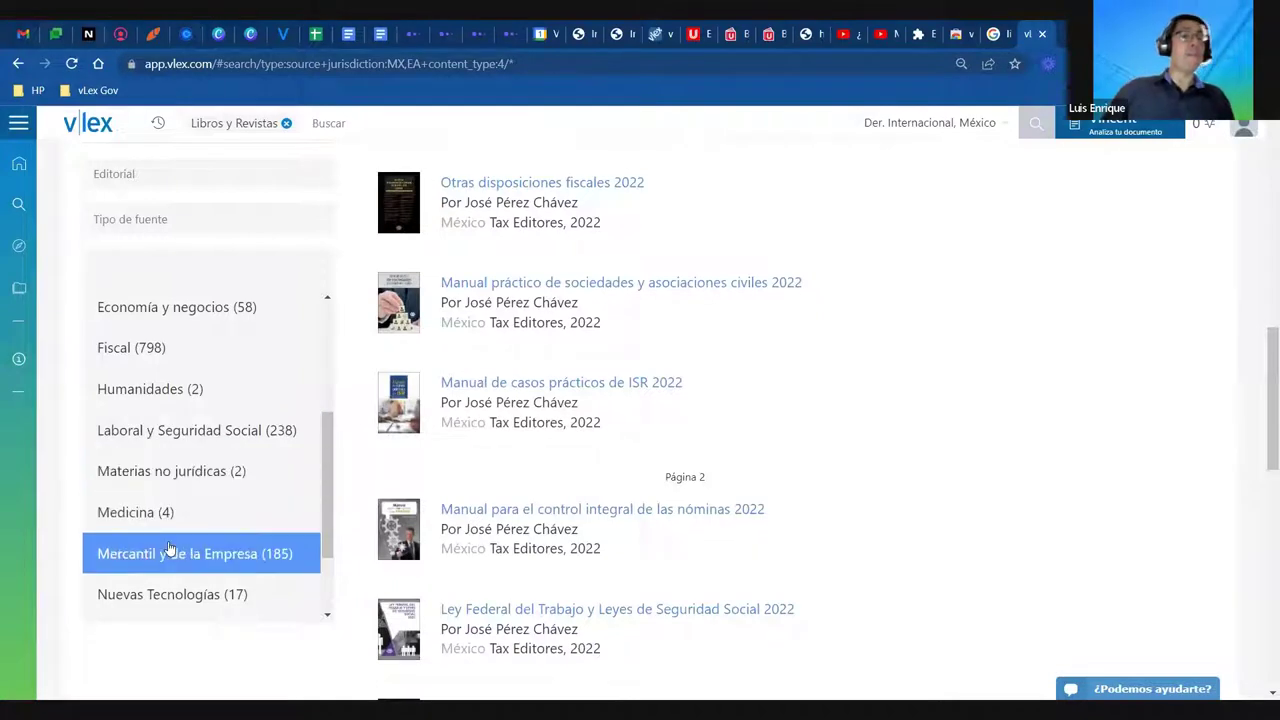
scroll(172, 514, "up", 2)
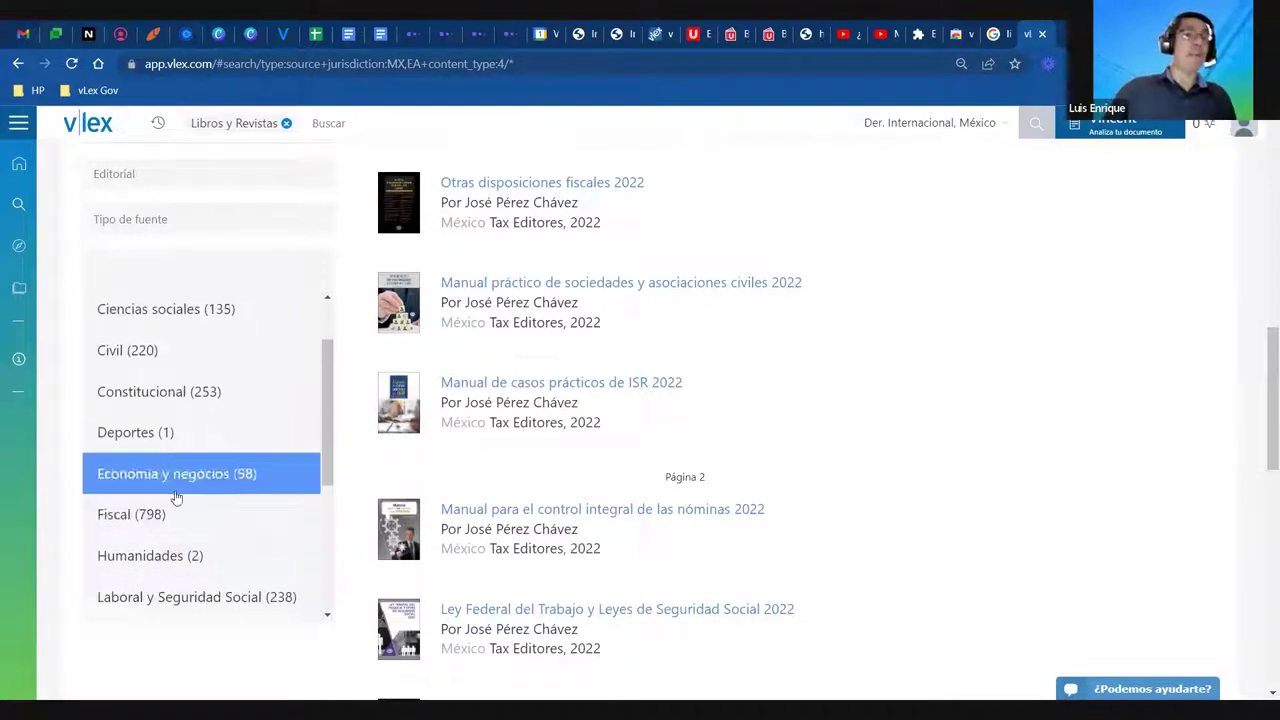
scroll(175, 497, "up", 1)
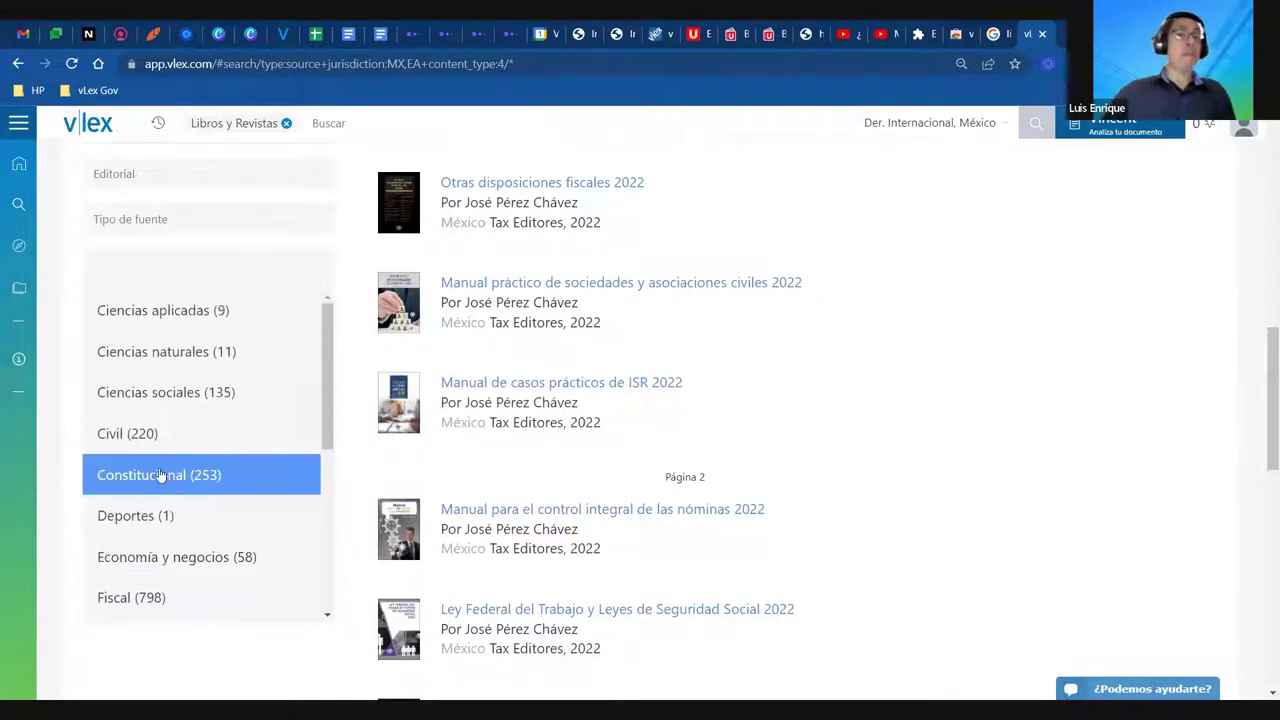
scroll(165, 475, "down", 2)
scroll(165, 475, "down", 3)
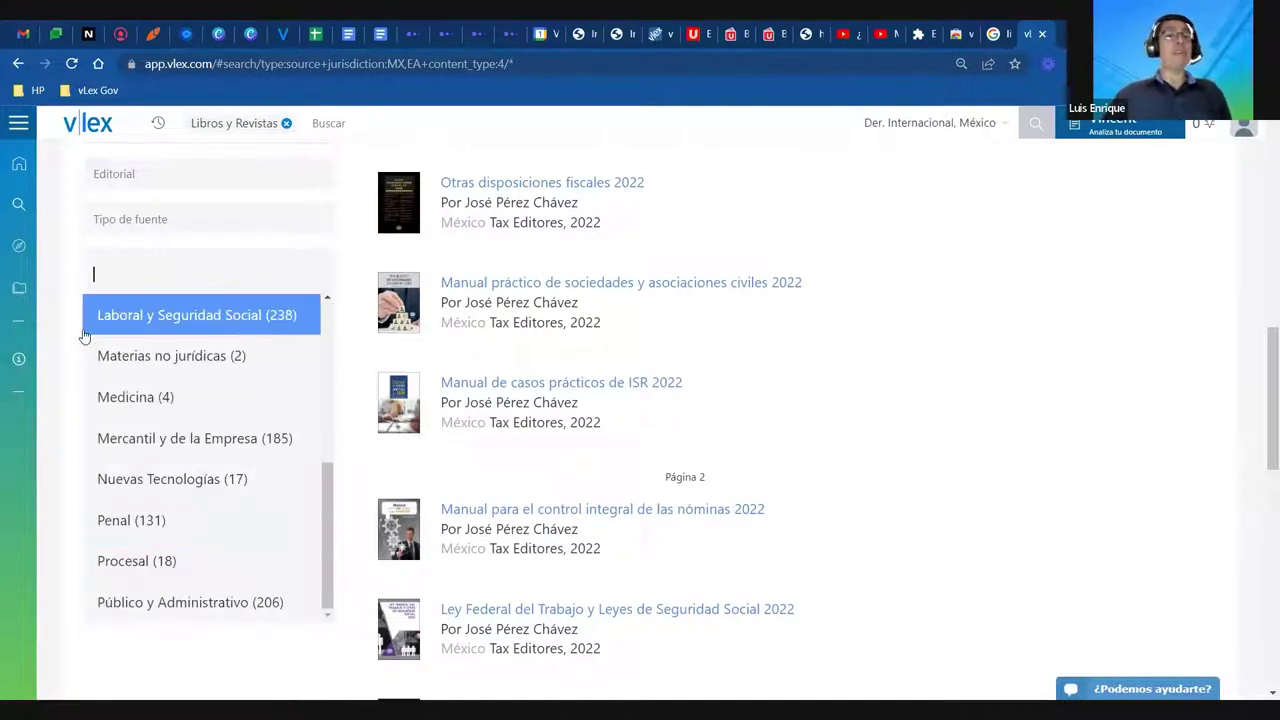
scroll(1065, 475, "up", 10)
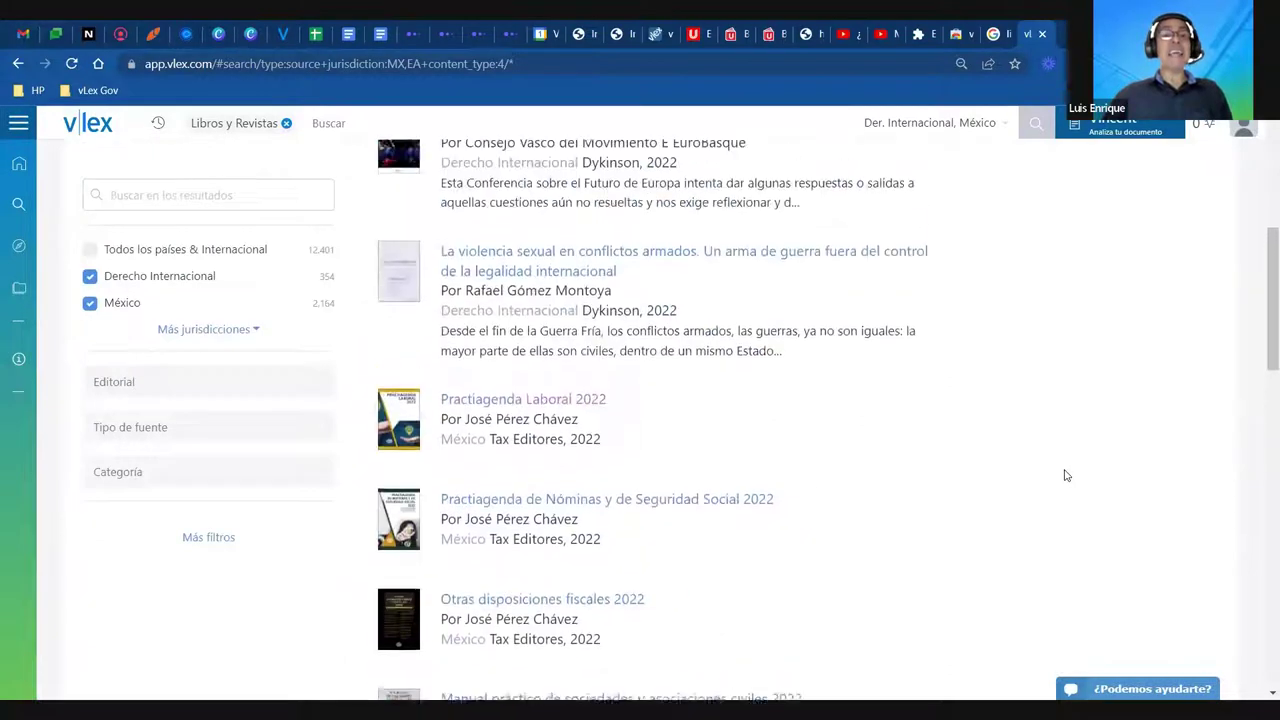
scroll(1065, 475, "up", 1)
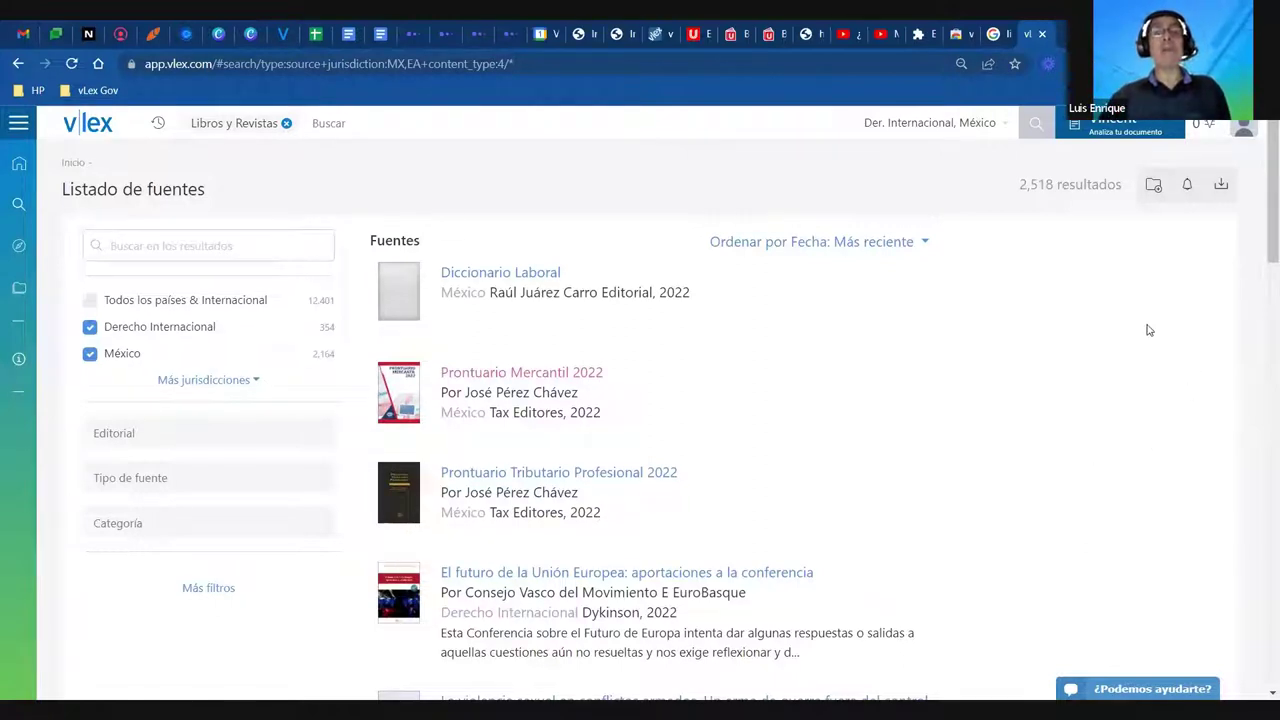
Apply all countries as the jurisdiction for the list of books and journals
left_click(995, 121)
left_click(357, 166)
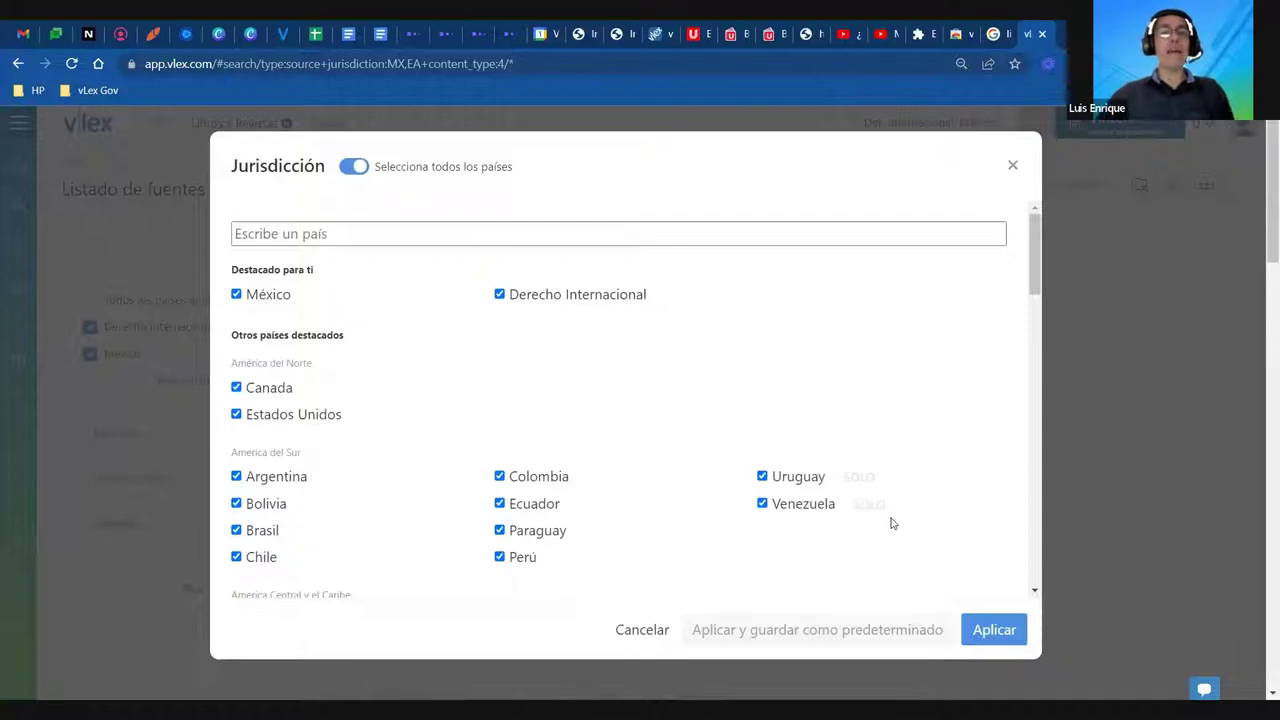
left_click(990, 630)
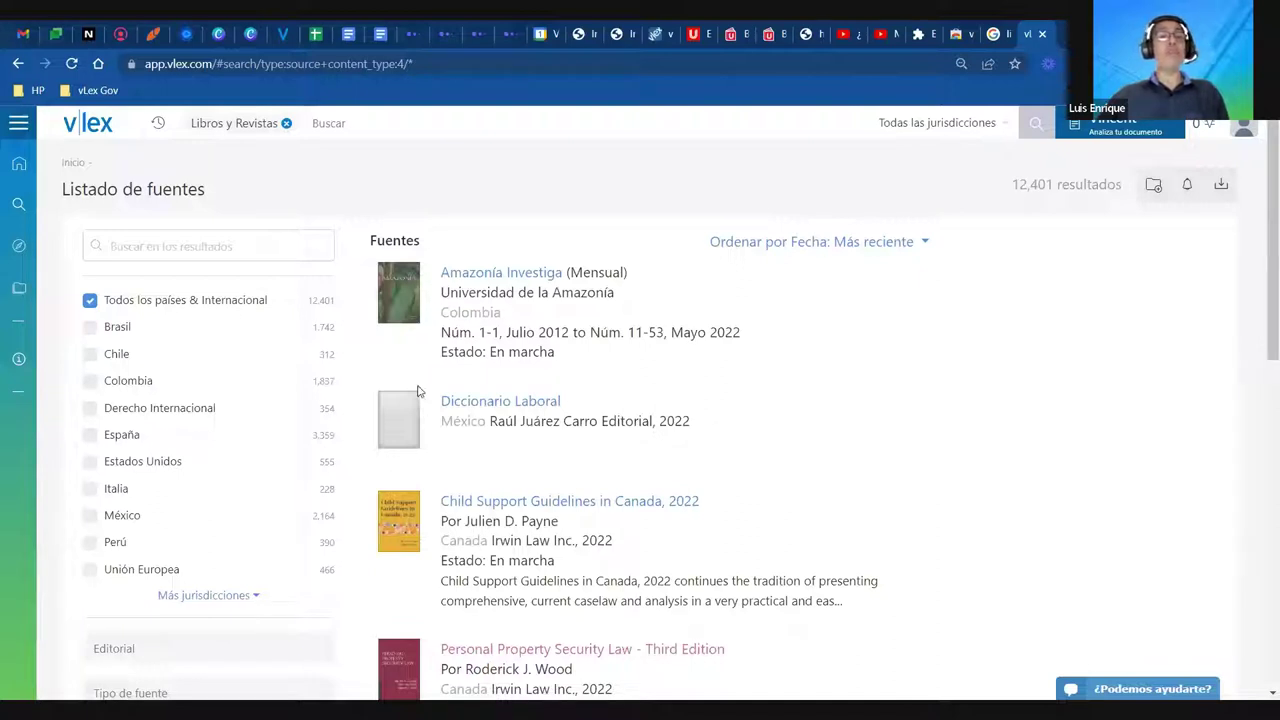
Open the journal Amazonía Investiga, look over its publisher details, articles and recent issues, and follow it
left_click(477, 271)
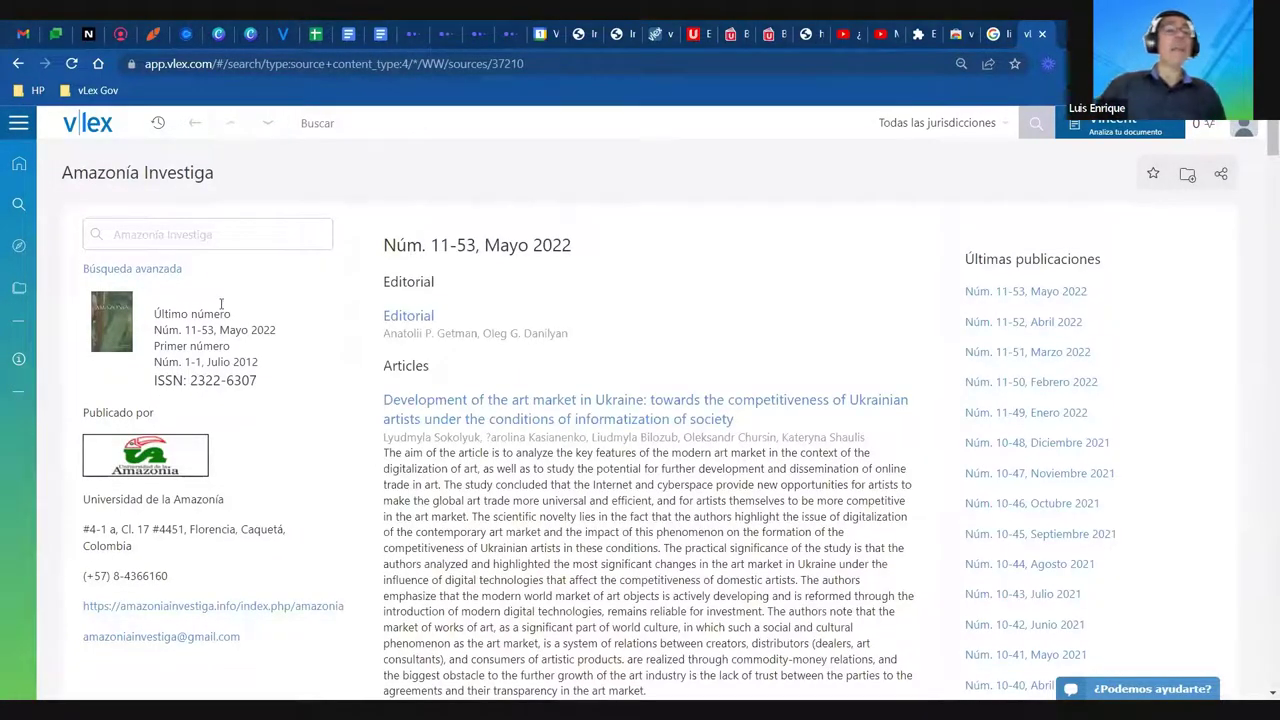
scroll(206, 462, "down", 3)
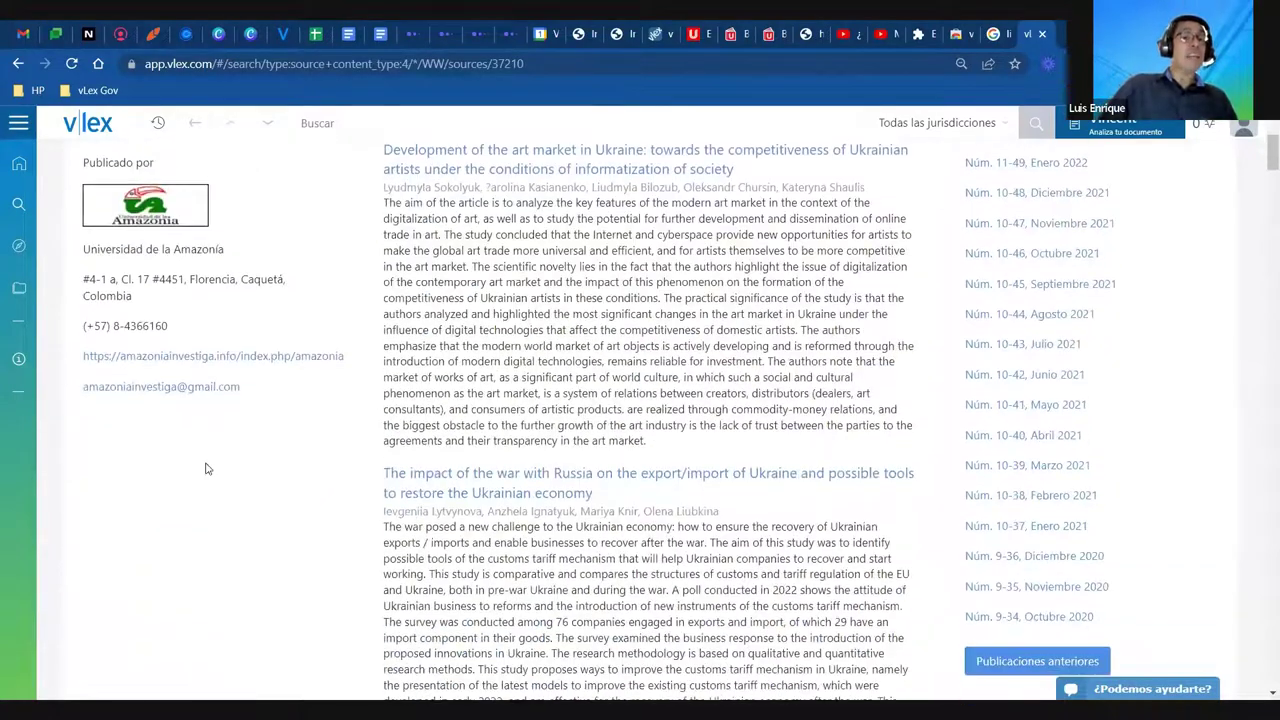
scroll(226, 460, "up", 3)
scroll(580, 428, "down", 6)
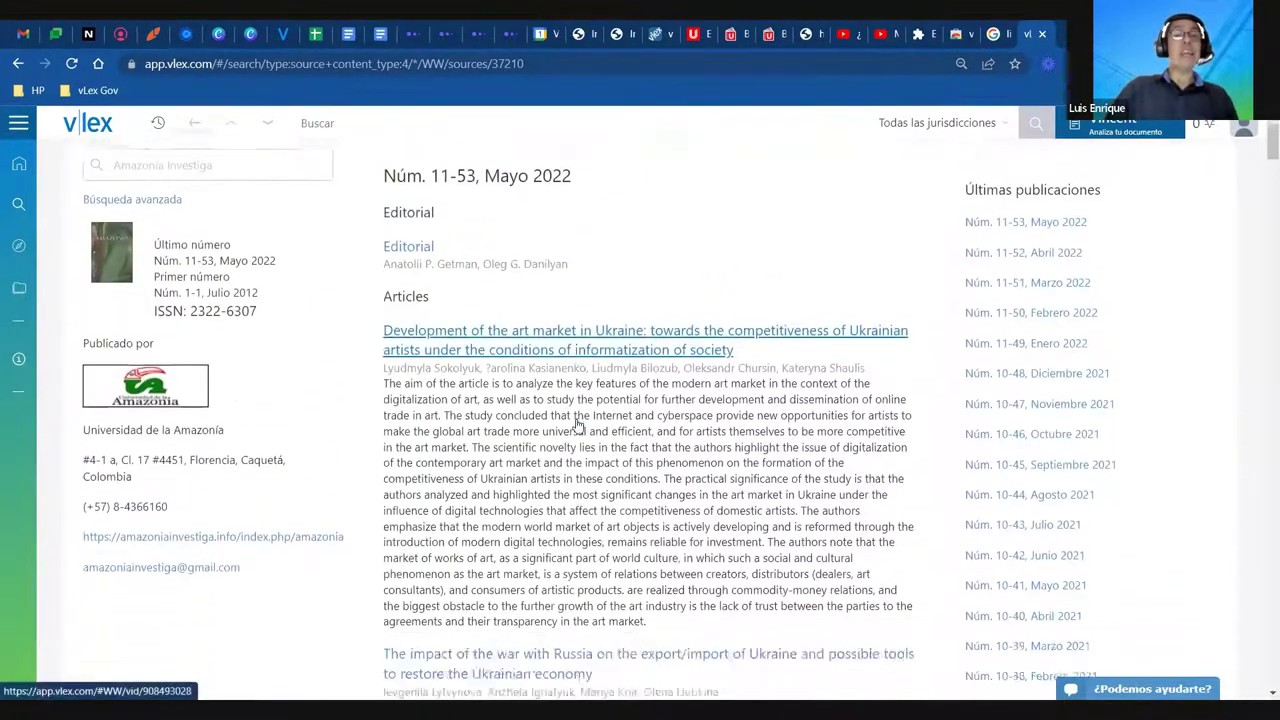
scroll(1016, 383, "up", 5)
scroll(1071, 337, "up", 1)
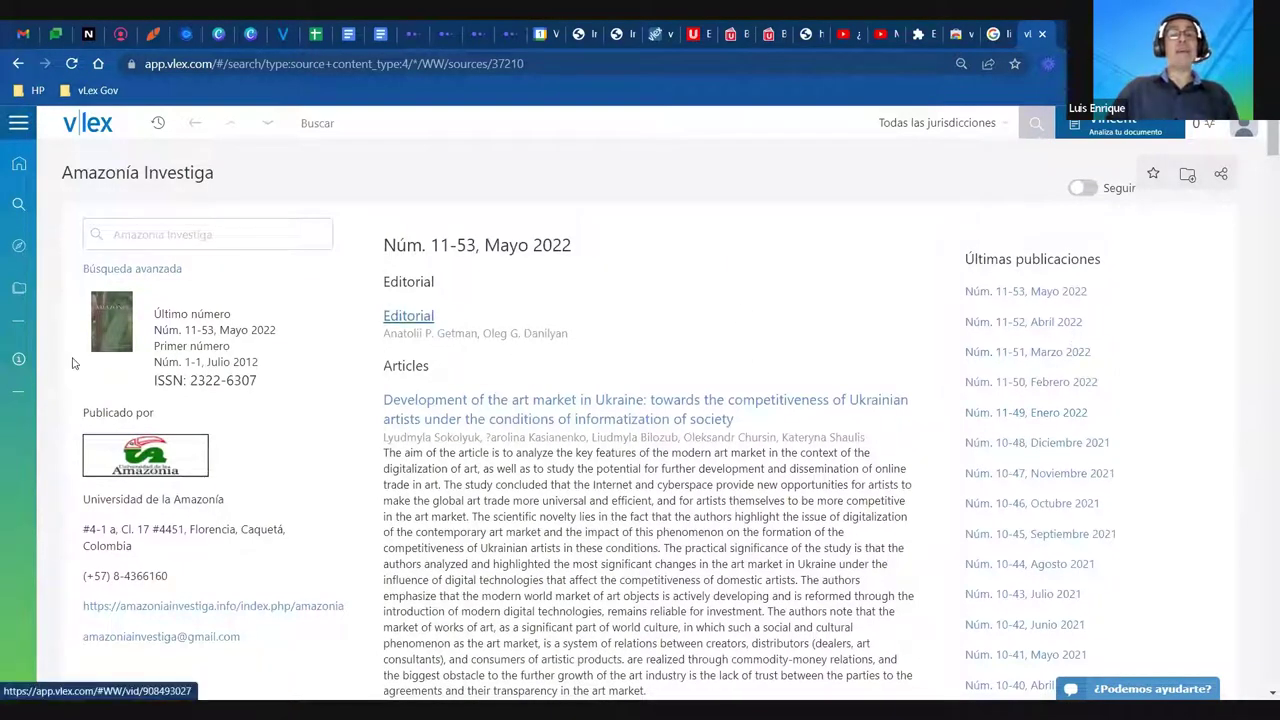
scroll(1066, 429, "down", 2)
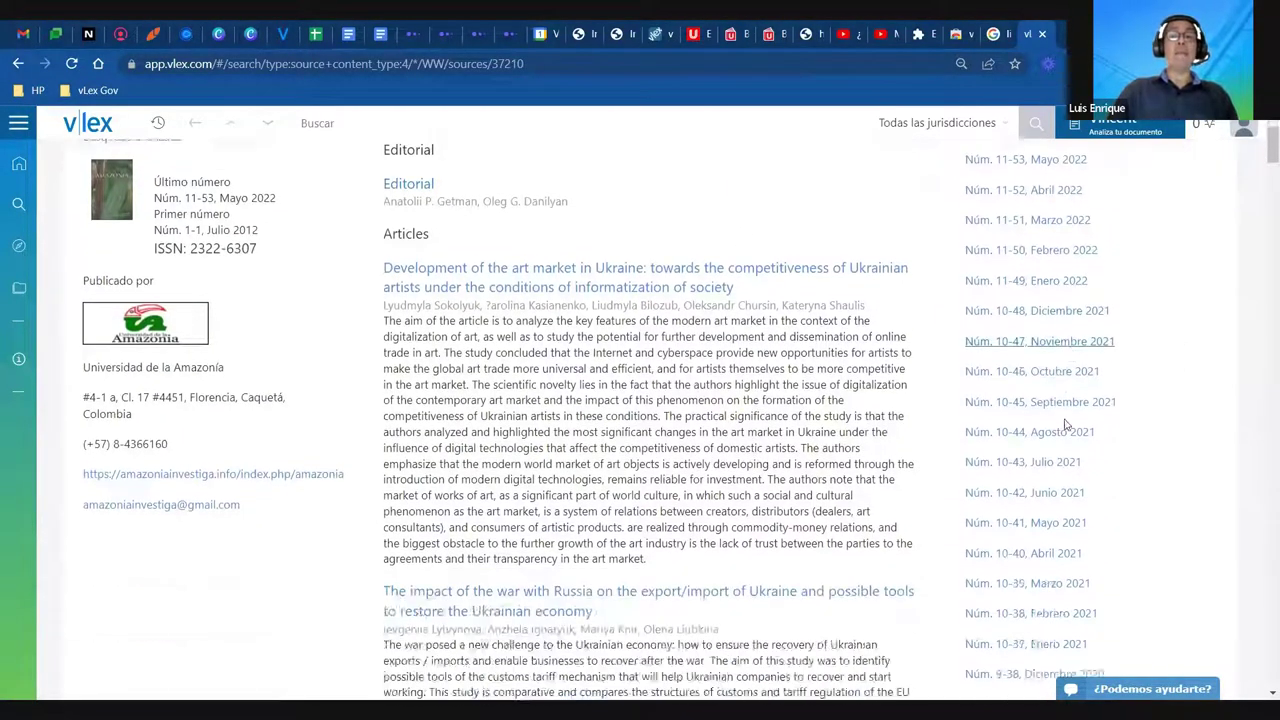
scroll(1063, 423, "up", 2)
left_click(1083, 188)
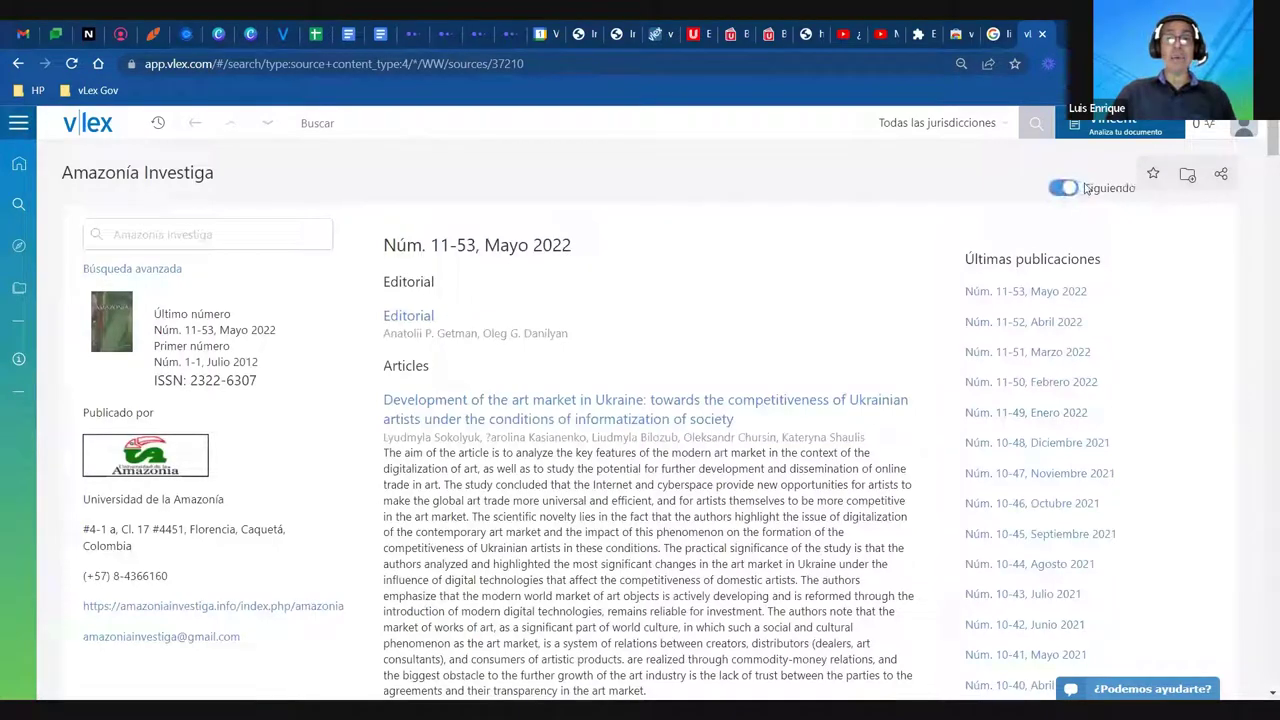
Open the earlier-publications selector of Amazonía Investiga, look over the available years, and close it without choosing one
scroll(1098, 300, "down", 3)
scroll(1071, 540, "down", 1)
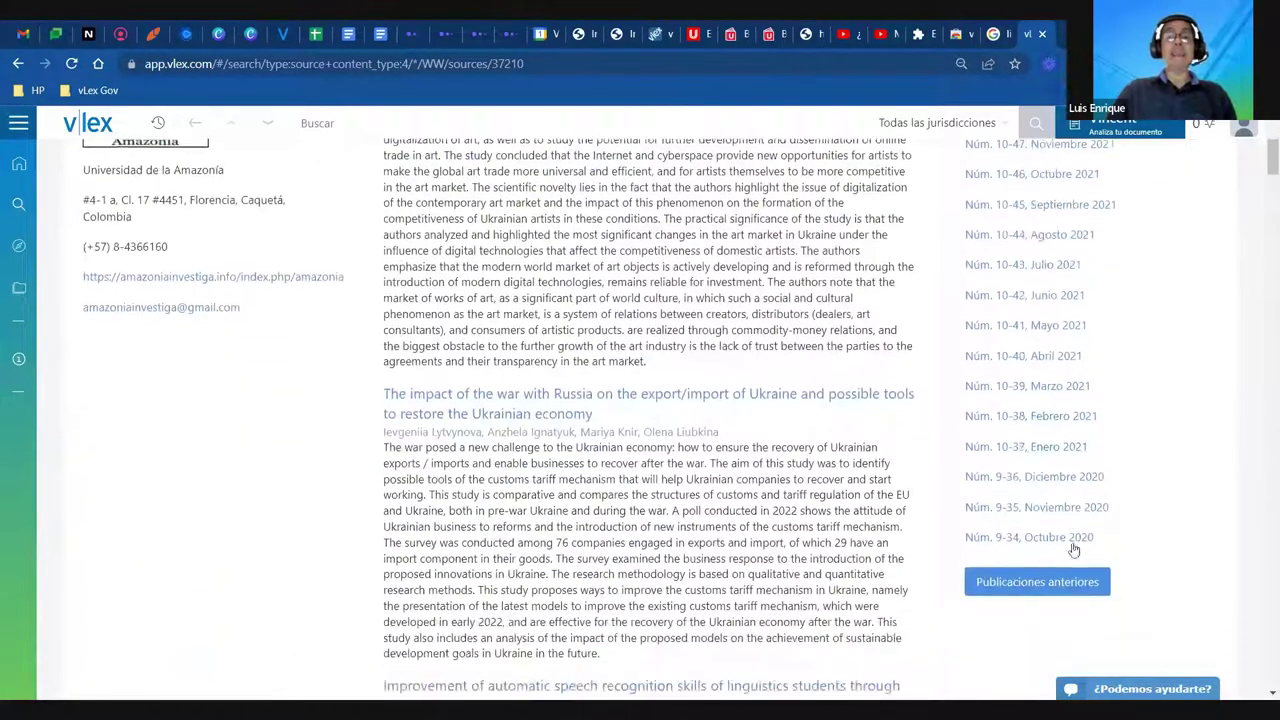
left_click(1078, 578)
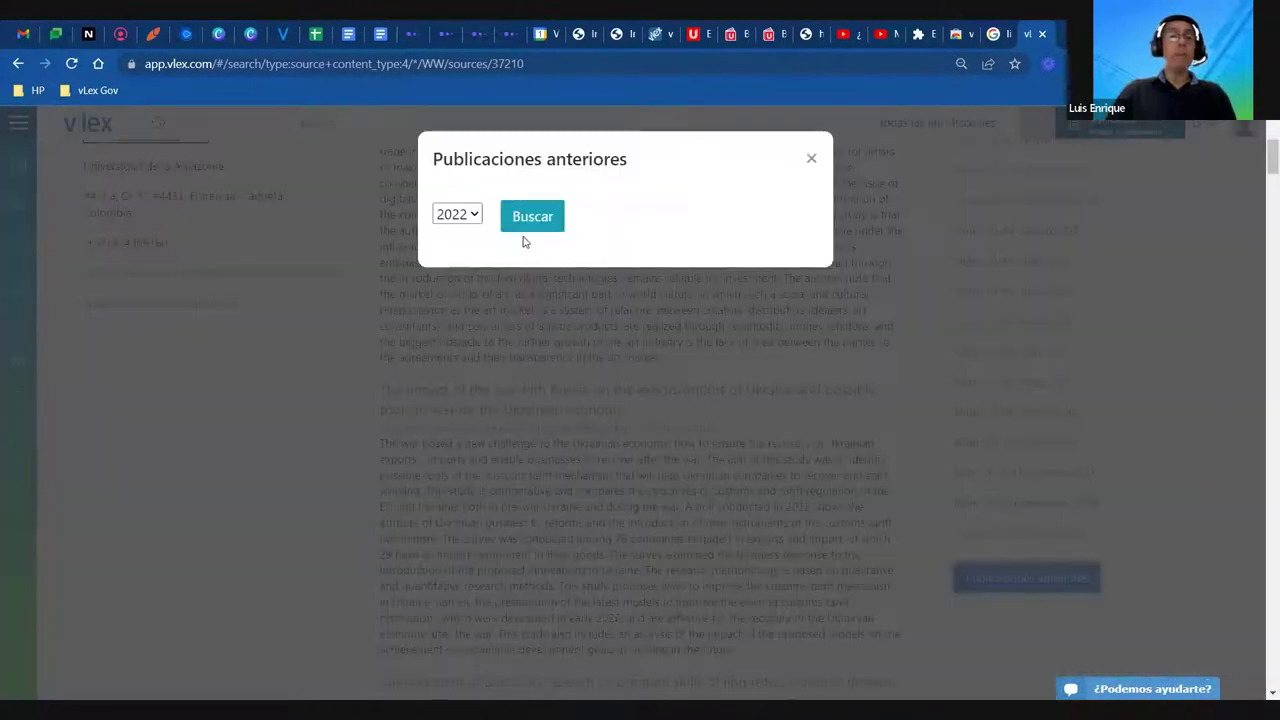
left_click(459, 216)
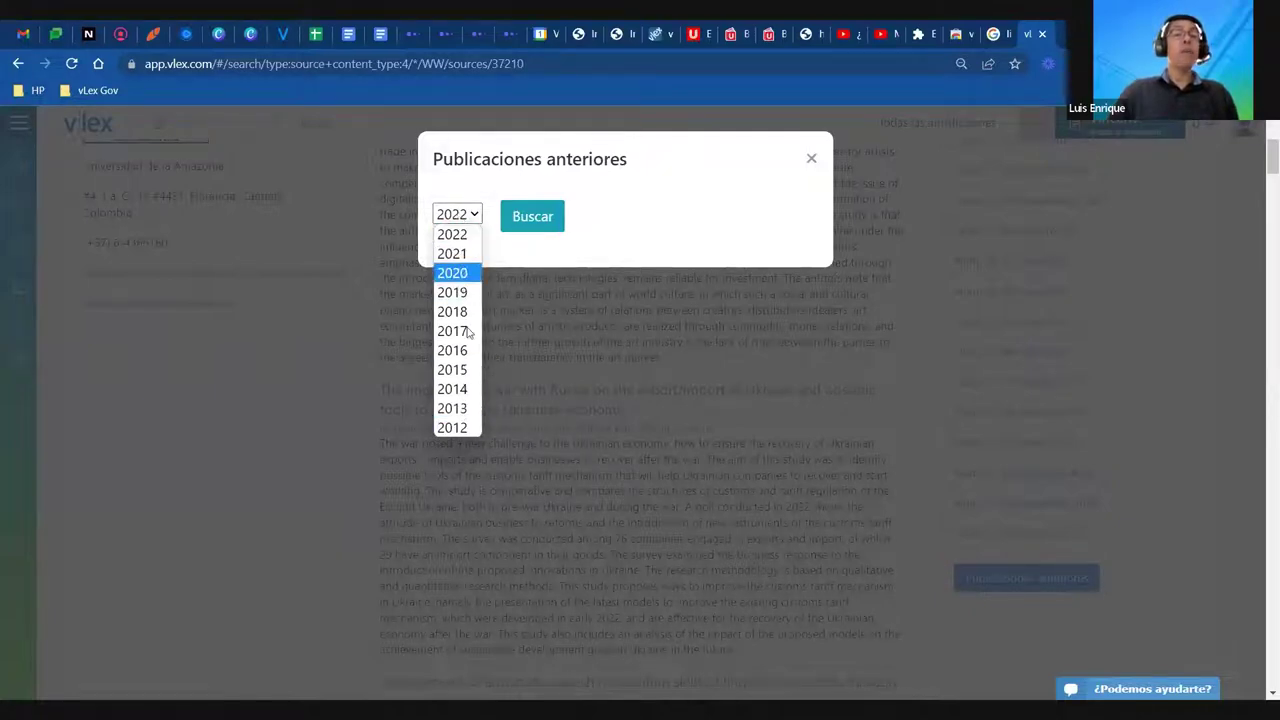
left_click(298, 390)
Open the article "The impact of the war with Russia on the export/import of Ukraine" and look through its text
left_click(598, 393)
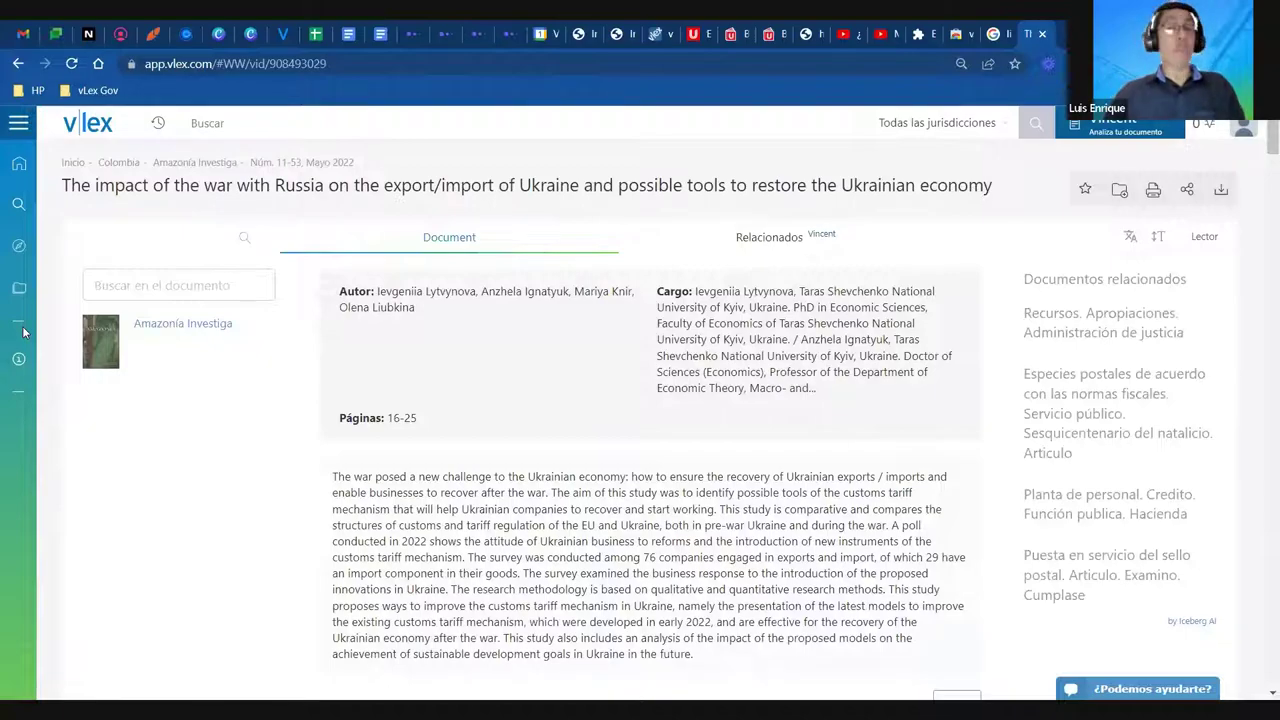
scroll(464, 444, "down", 15)
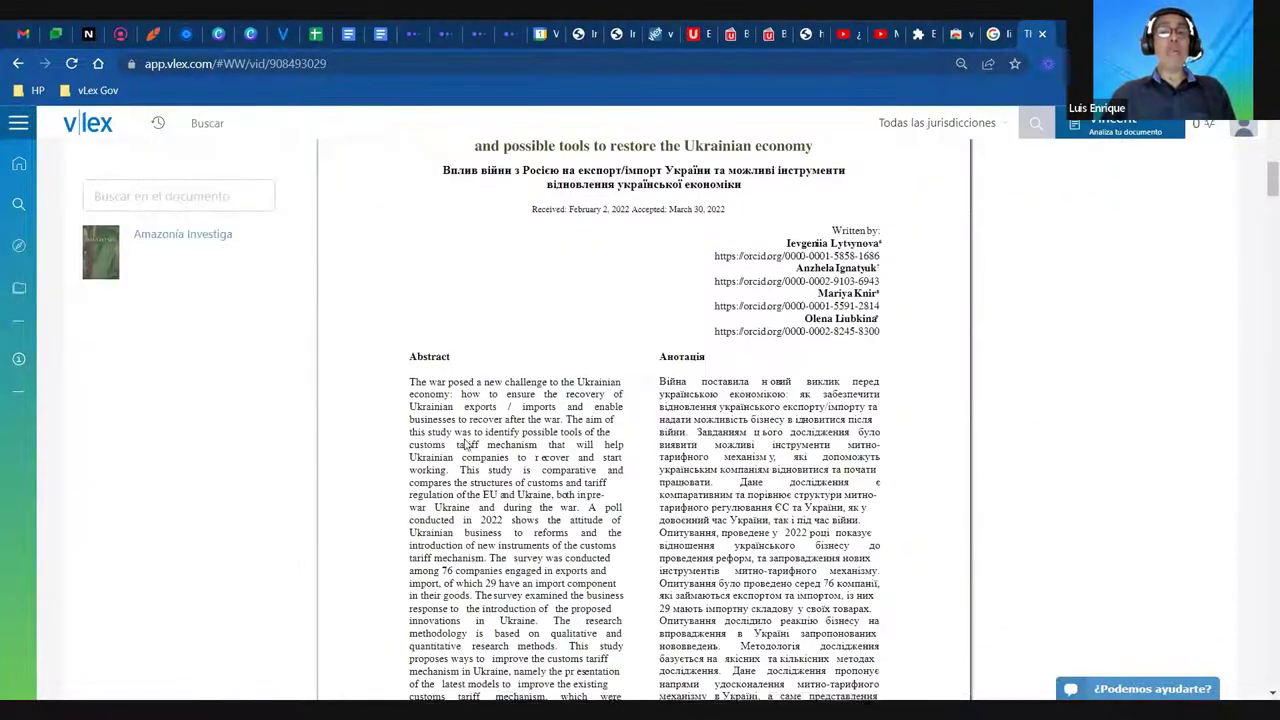
scroll(464, 444, "down", 3)
scroll(480, 434, "up", 20)
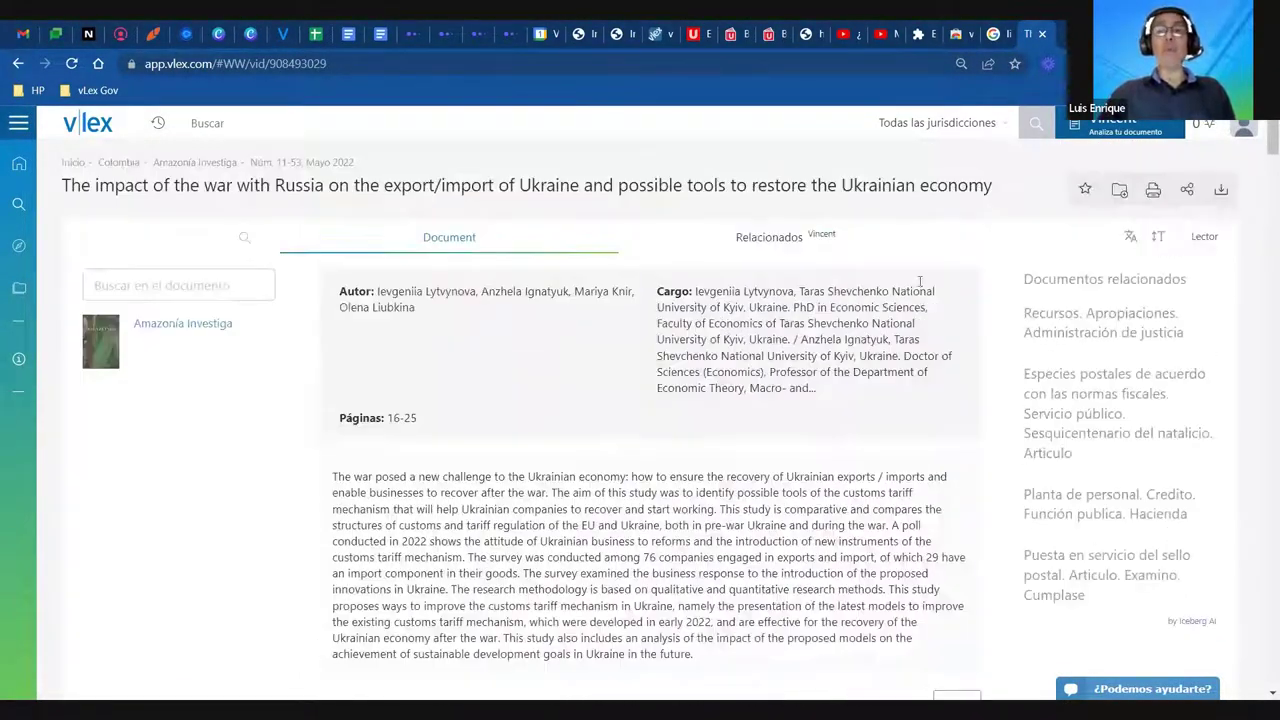
Translate the article into Spanish and look through the translated version
left_click(1130, 236)
left_click(772, 268)
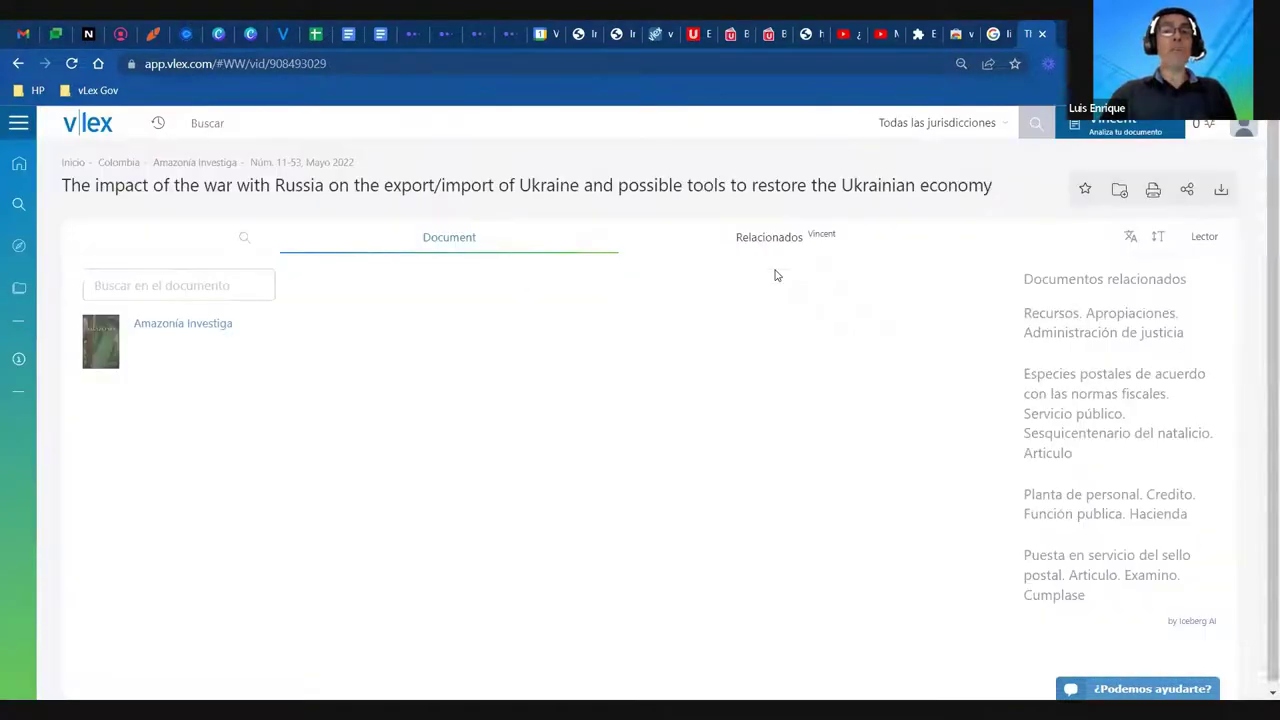
scroll(550, 400, "down", 6)
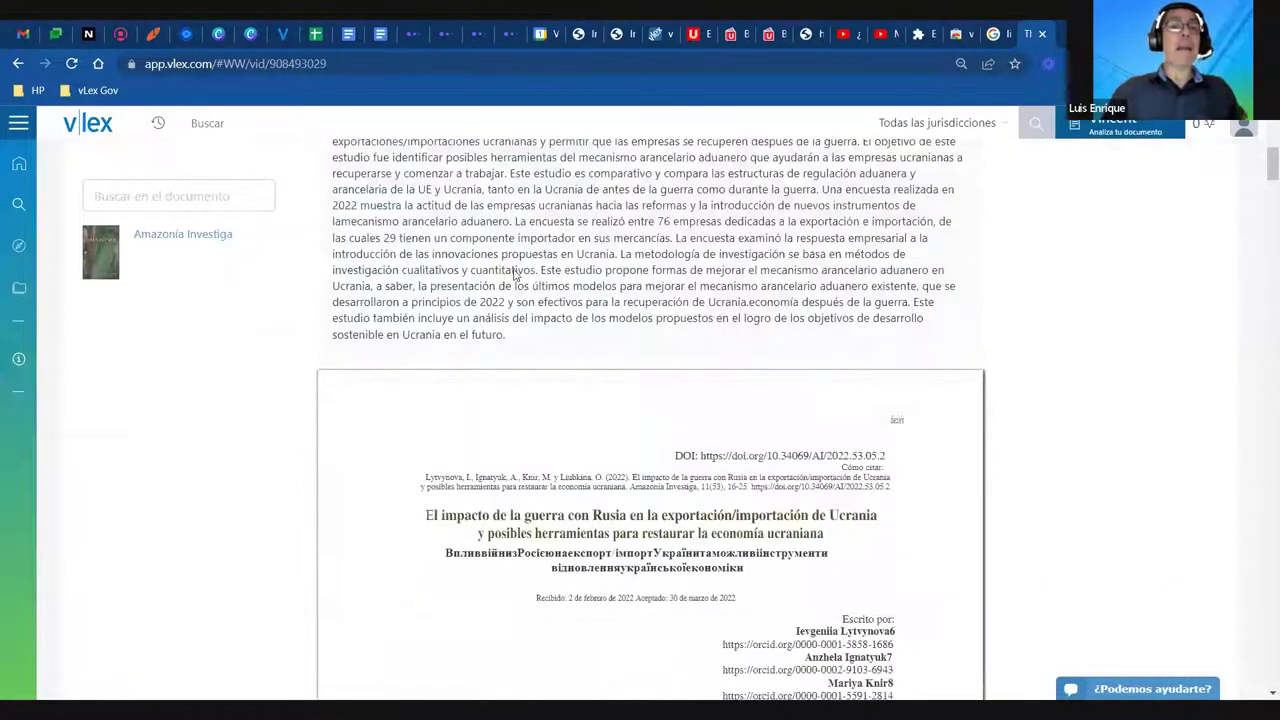
scroll(515, 273, "down", 15)
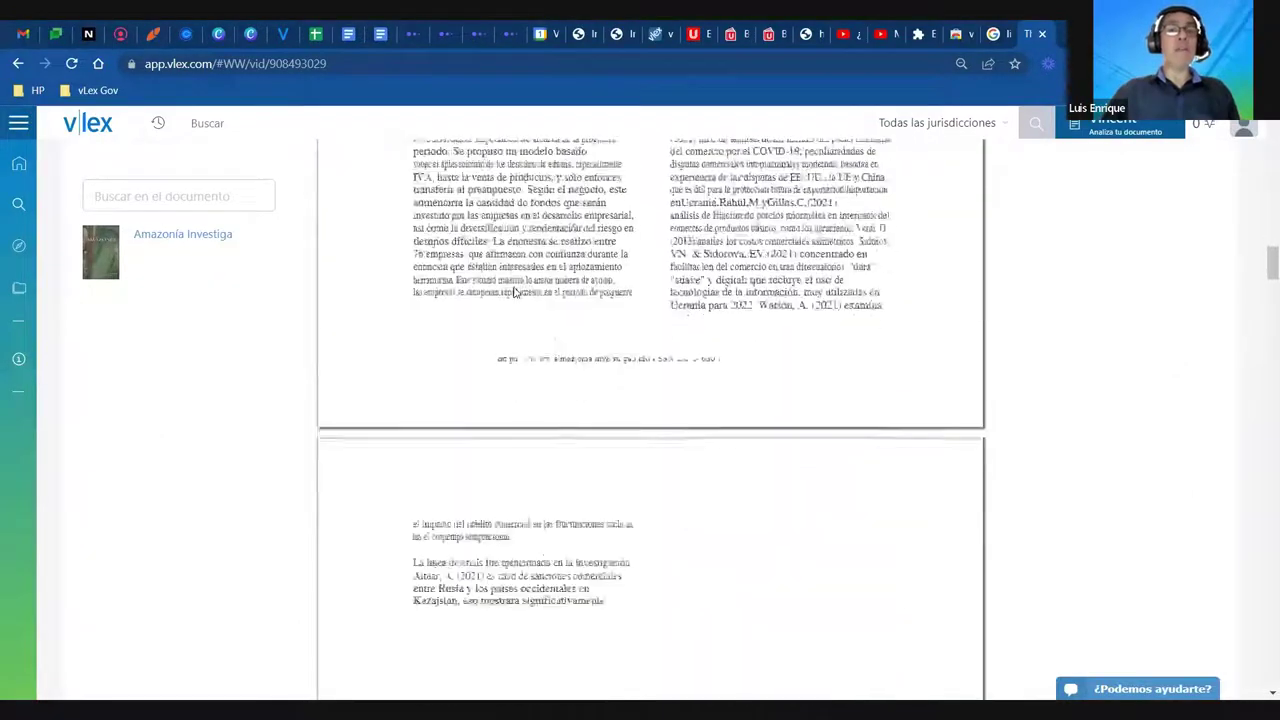
scroll(515, 291, "down", 8)
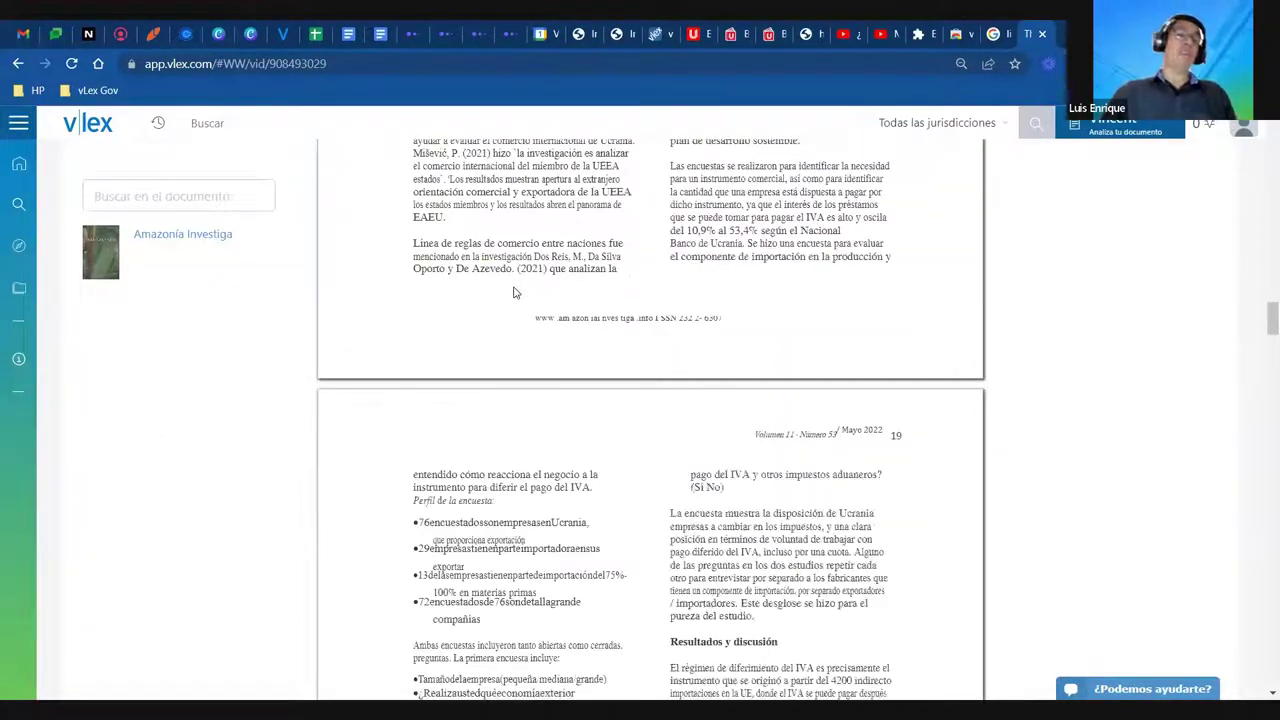
scroll(515, 291, "up", 20)
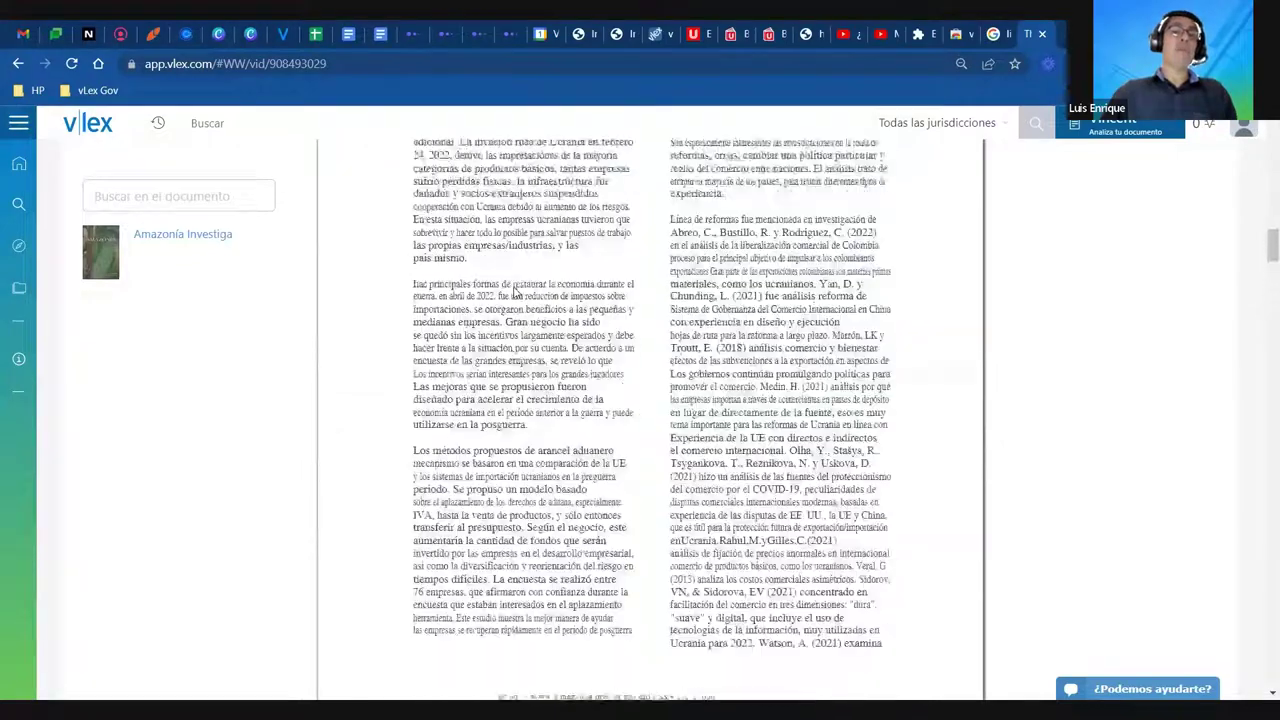
scroll(515, 292, "up", 2)
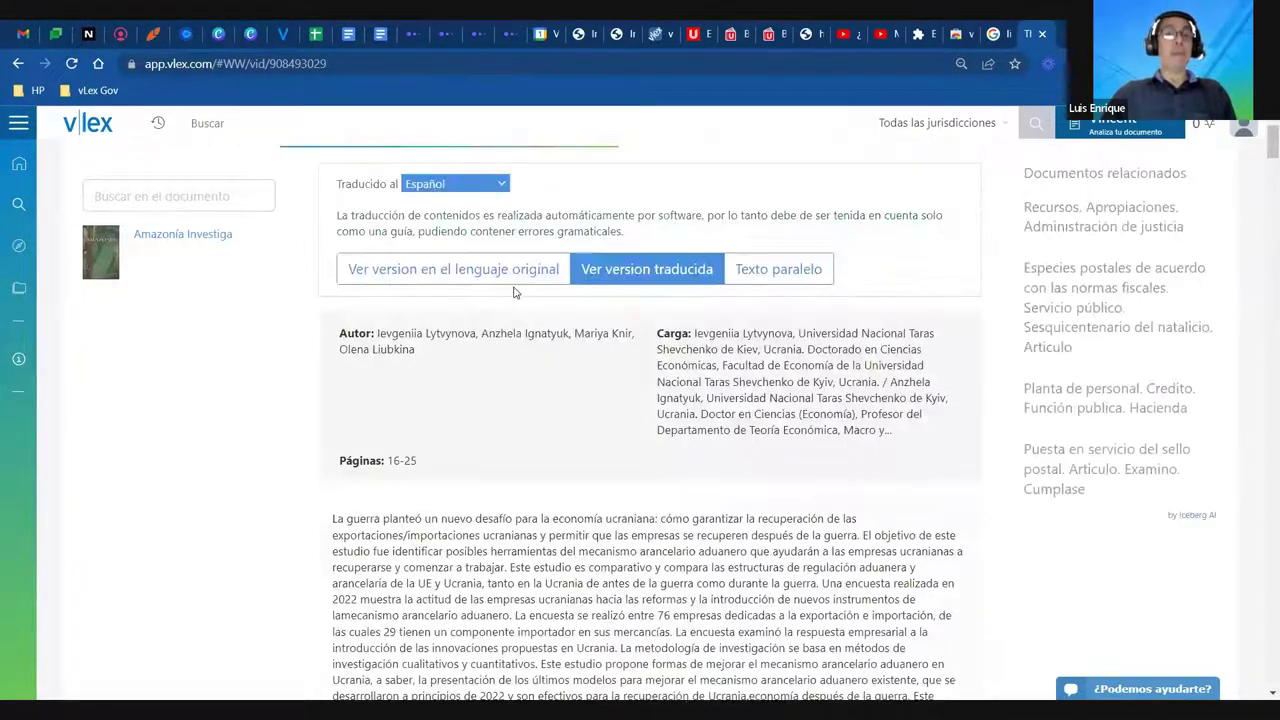
scroll(515, 292, "up", 1)
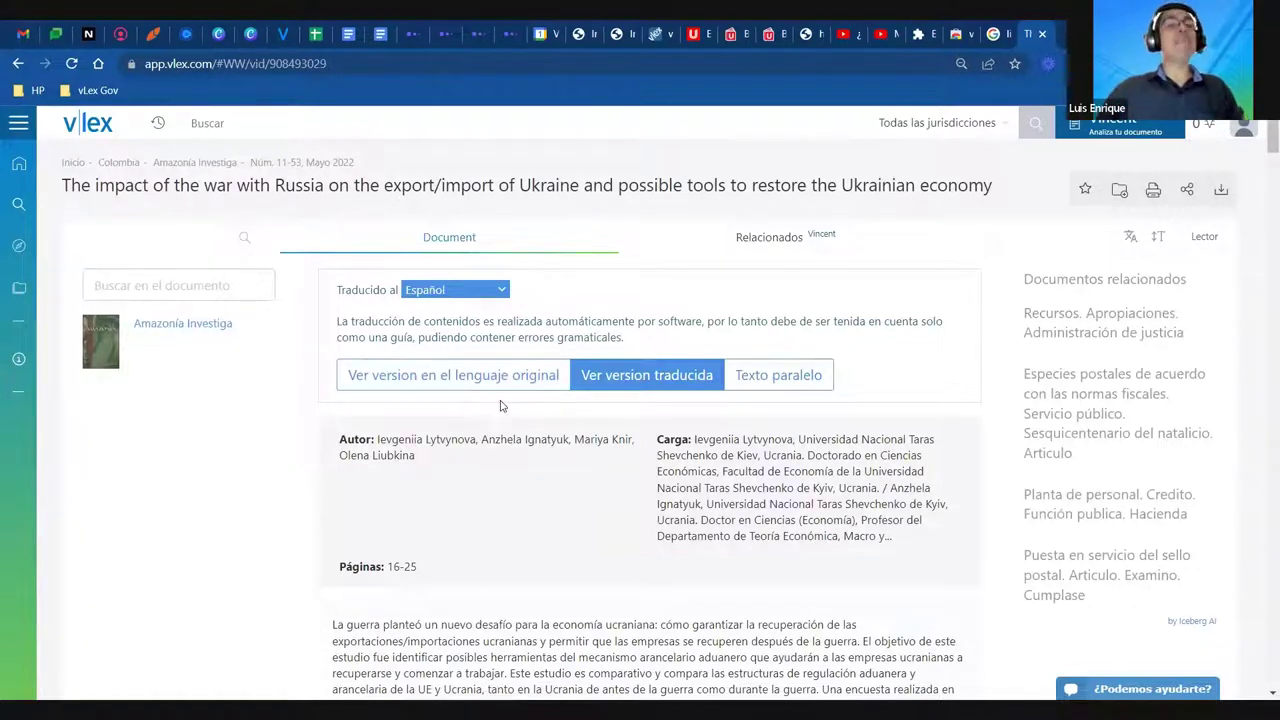
Show the documents Vincent relates to the article and preview the suggested article 135 of the Código penal
left_click(800, 241)
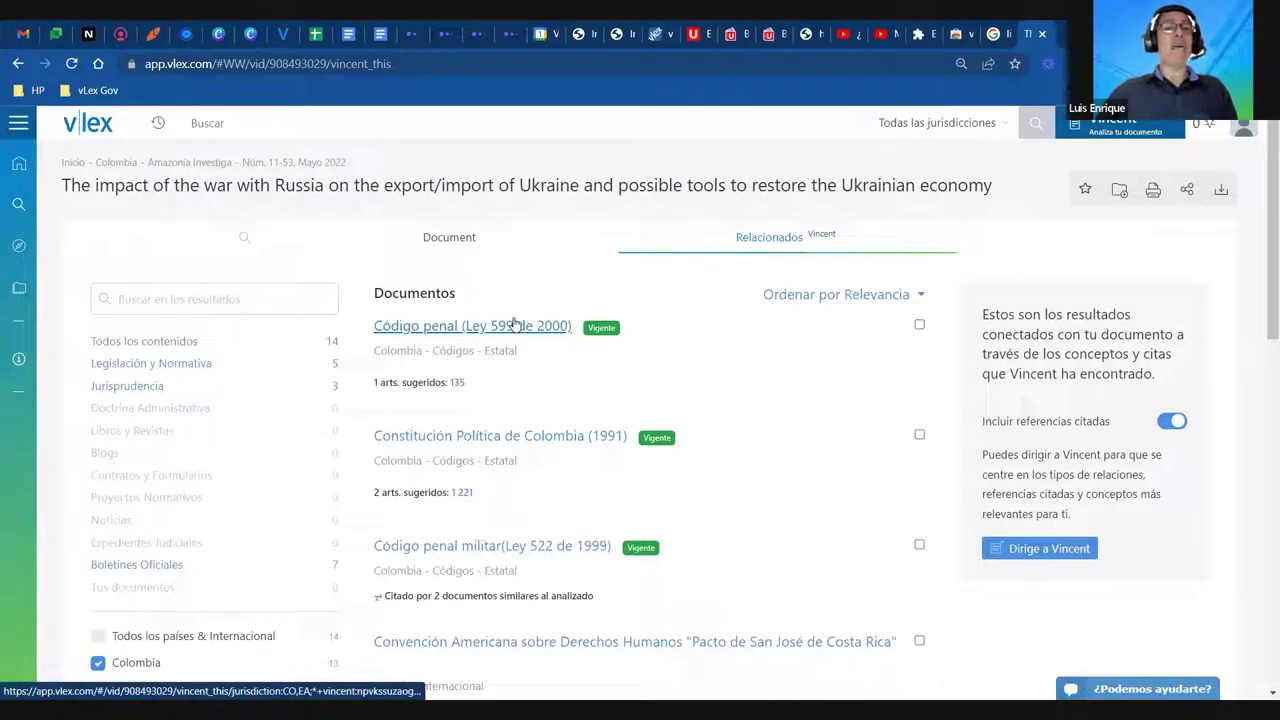
mouse_move(482, 390)
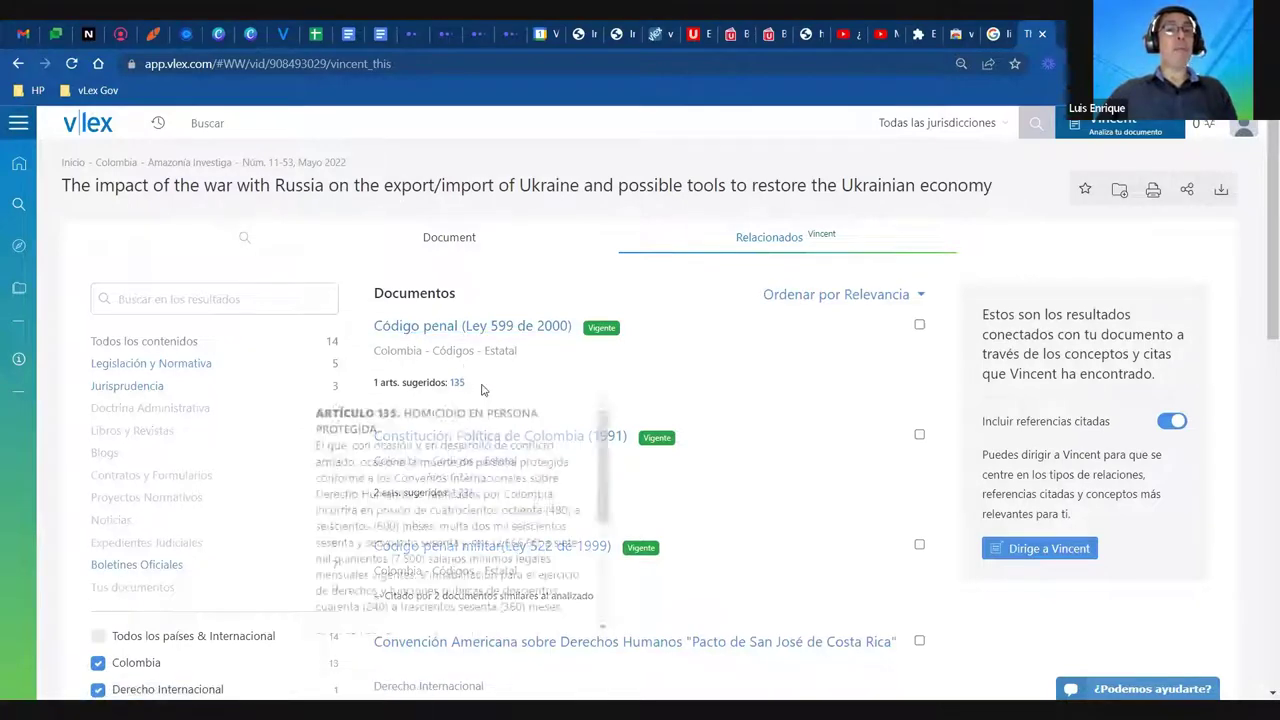
double_click(331, 341)
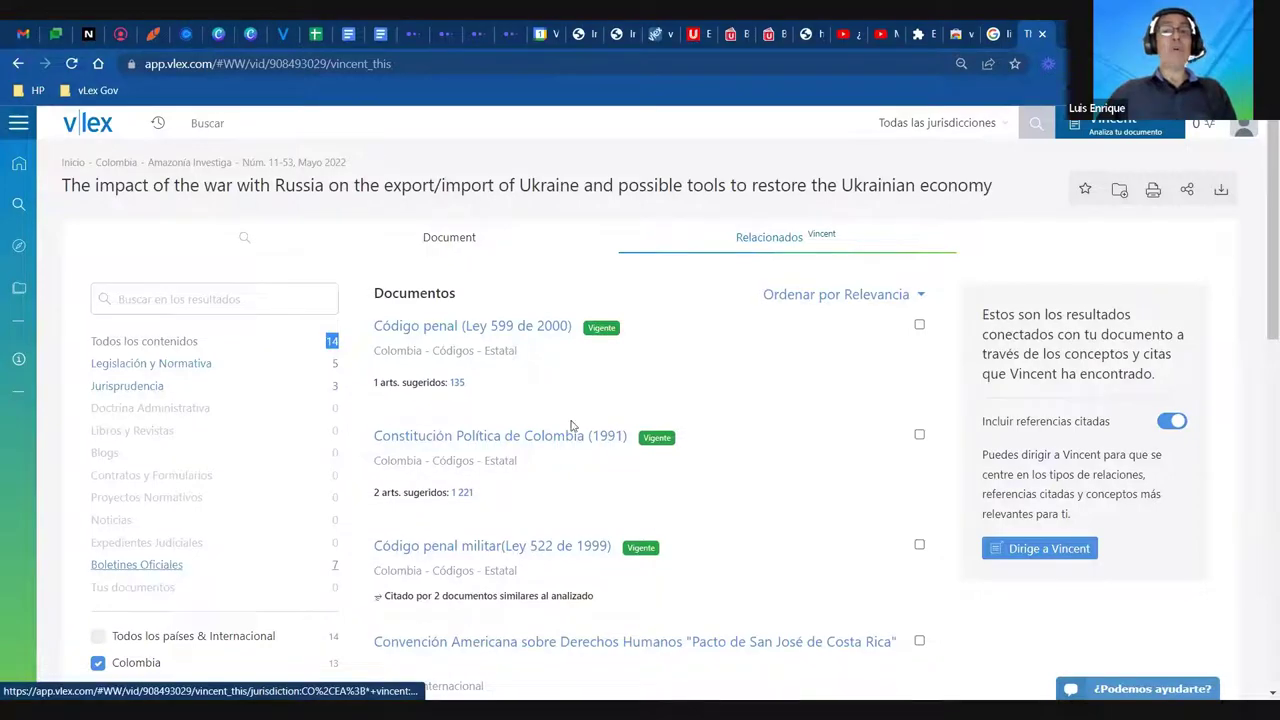
Look over the related documents and limit their date range to start in October 2010
scroll(570, 432, "down", 3)
scroll(565, 440, "up", 2)
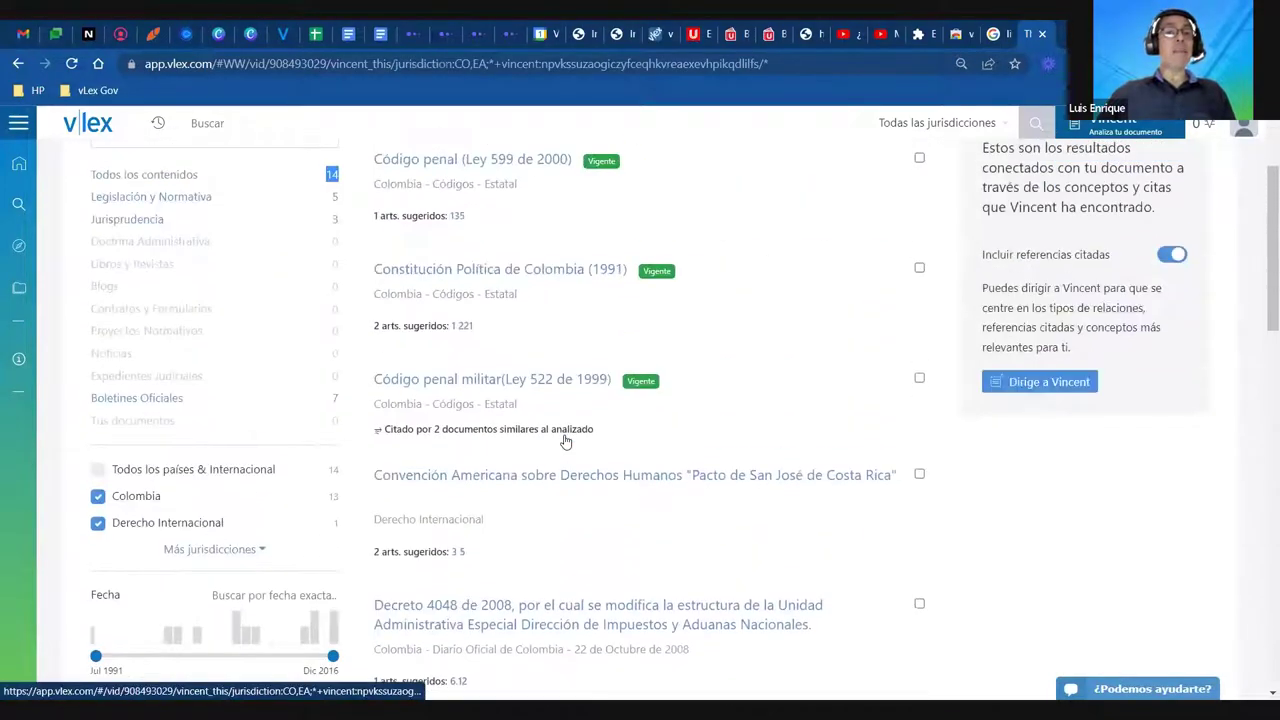
scroll(565, 440, "down", 2)
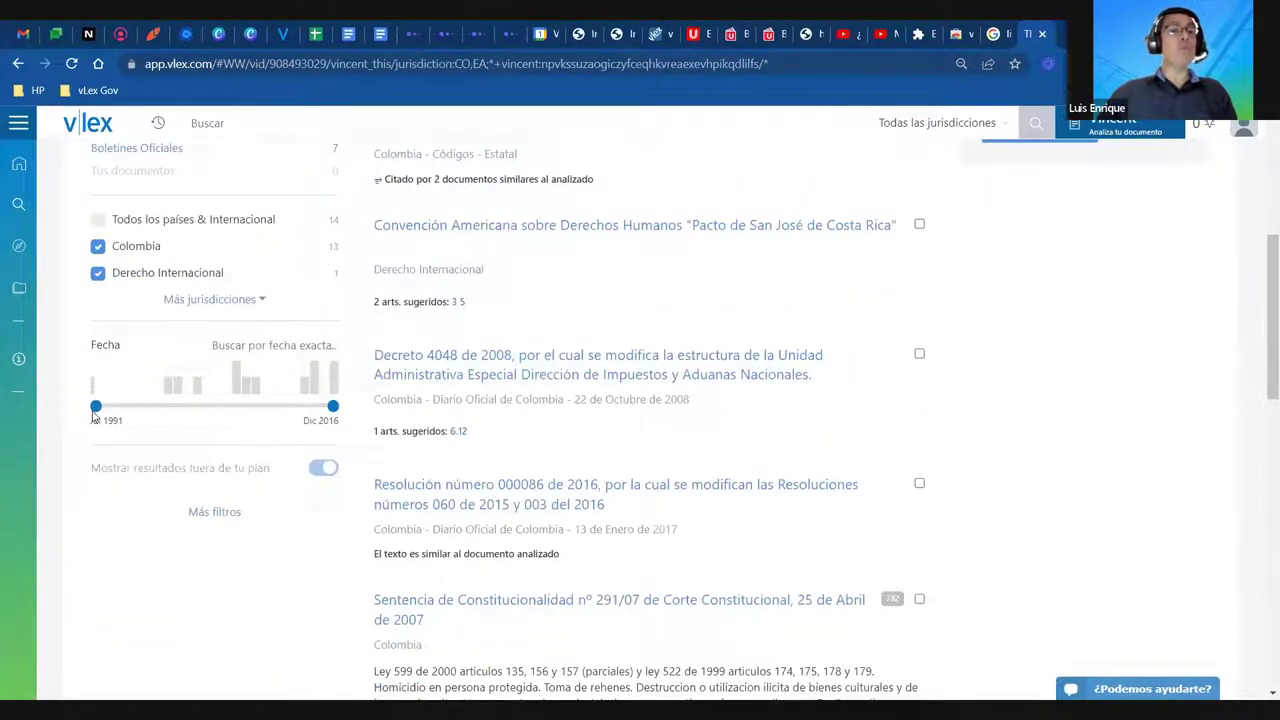
left_click_drag(96, 408, 269, 428)
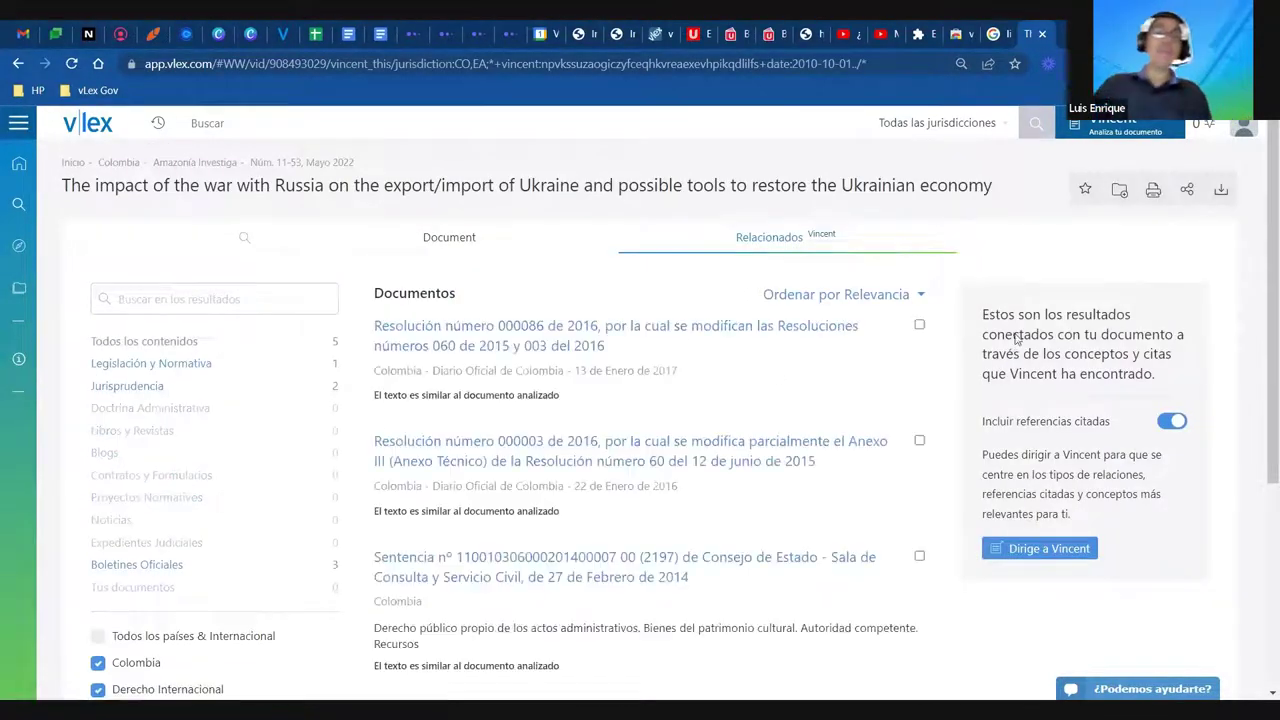
Review the connection types available for directing Vincent's analysis and close them without changes
scroll(1043, 376, "down", 3)
left_click(1041, 298)
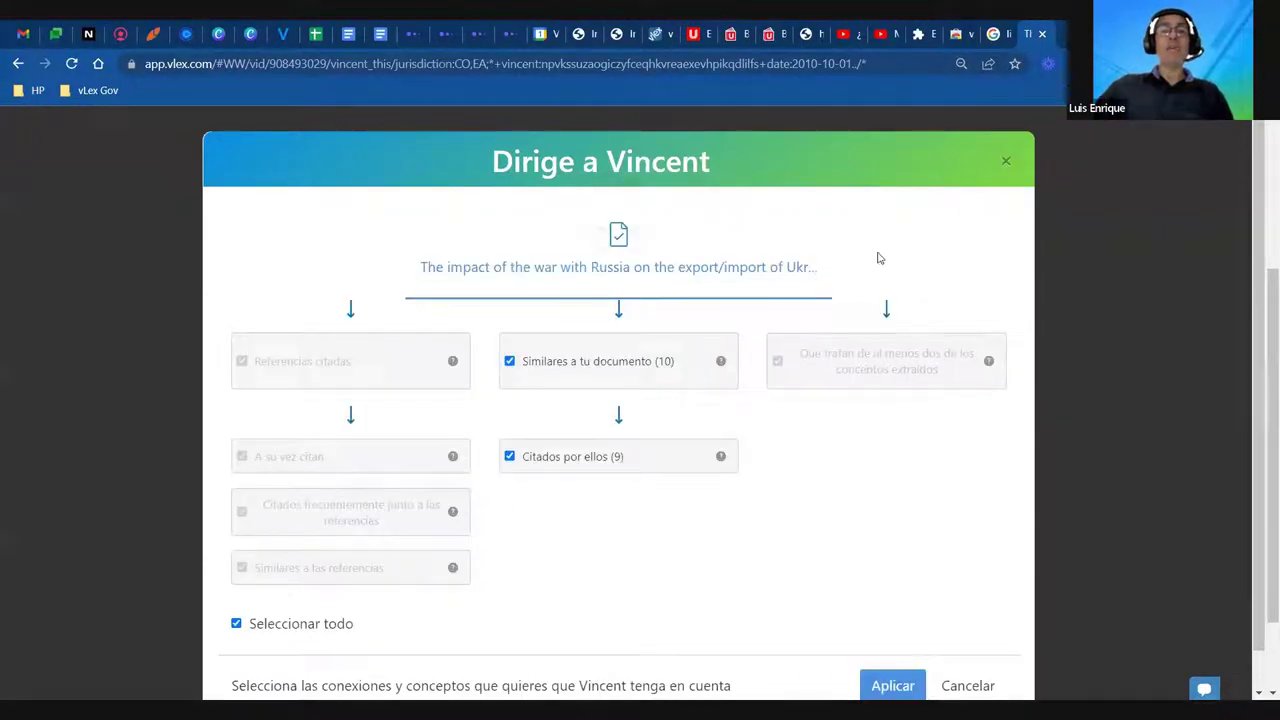
left_click(1006, 160)
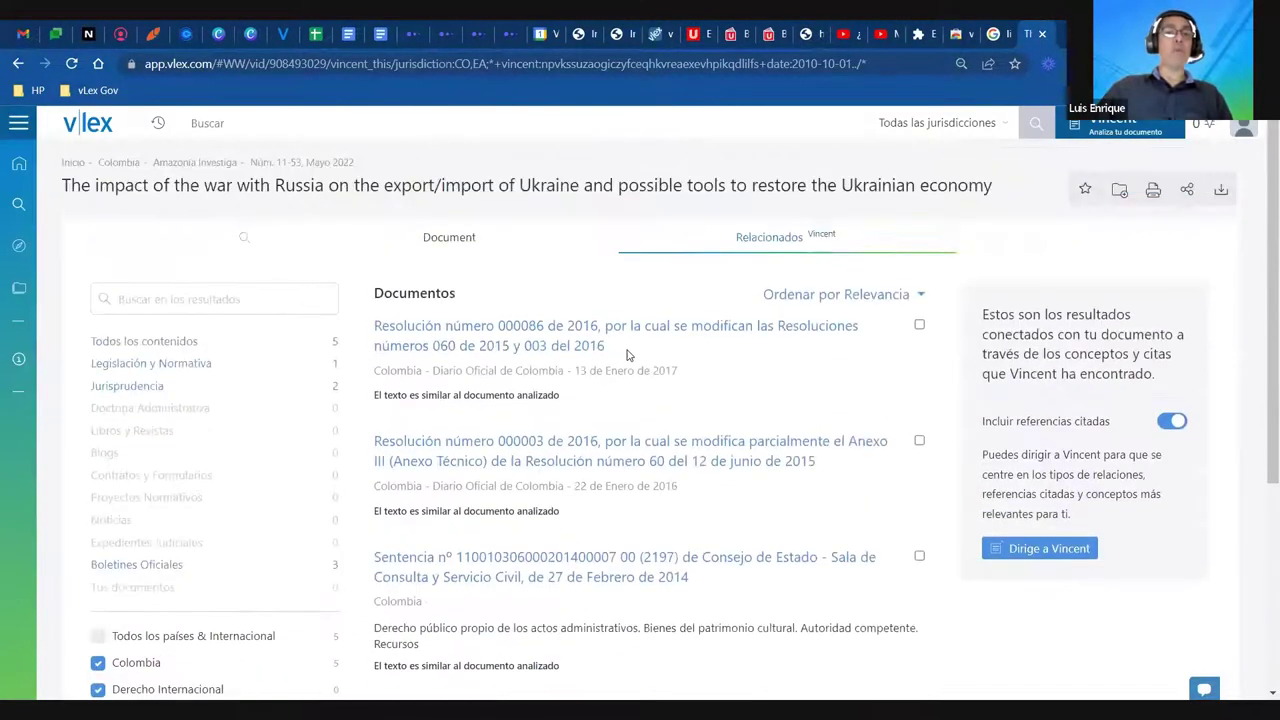
Open the advanced search and look over its jurisdiction, content type, word, title and date criteria
left_click(5, 230)
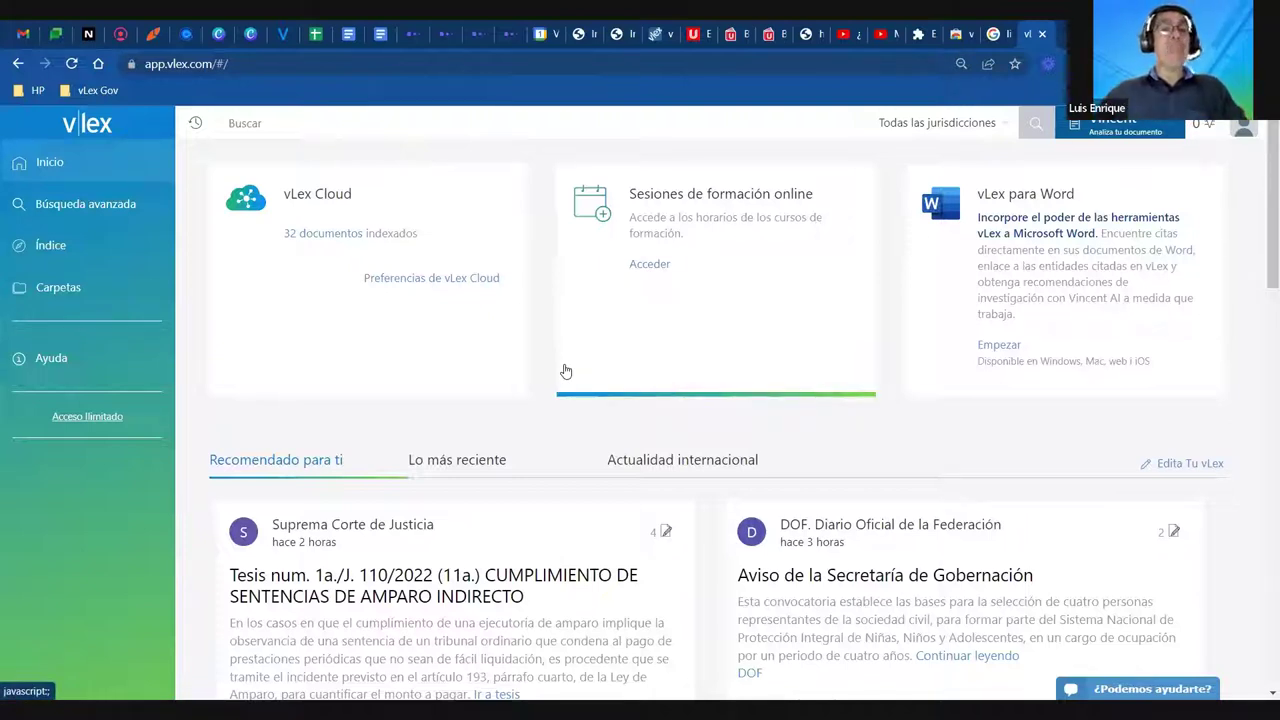
left_click(38, 212)
scroll(433, 422, "down", 4)
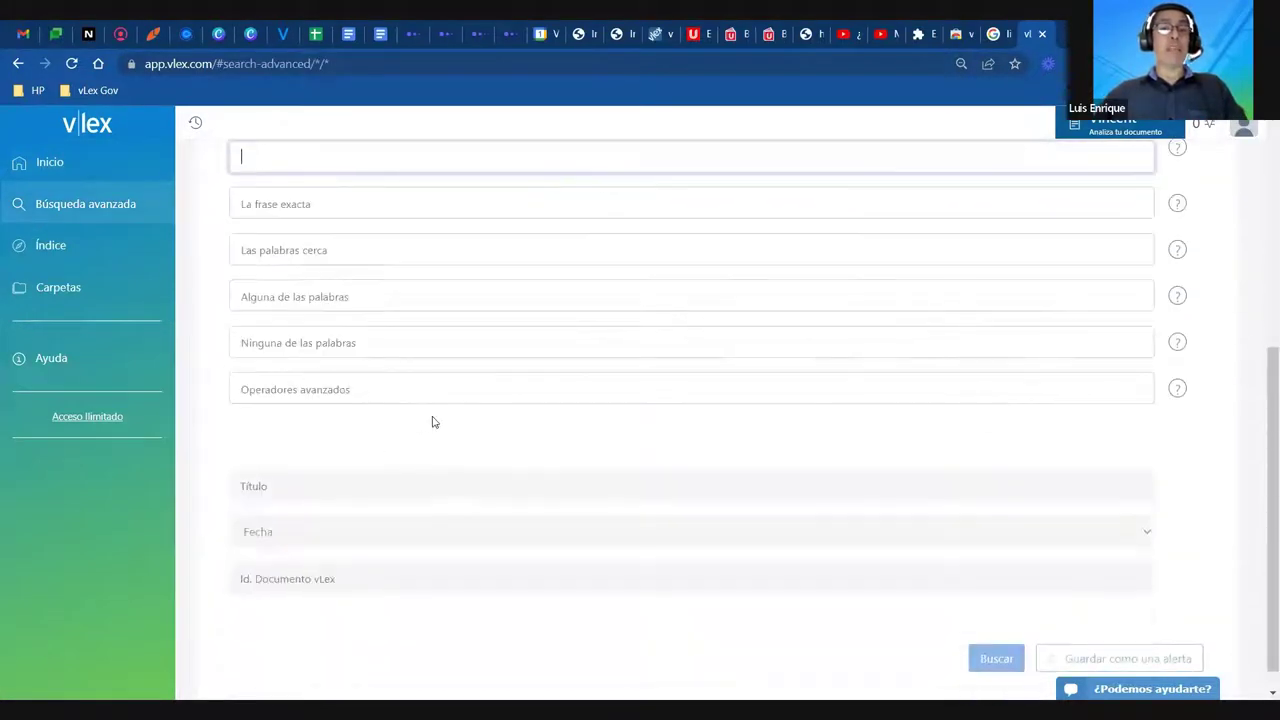
scroll(1086, 678, "down", 1)
scroll(914, 546, "up", 4)
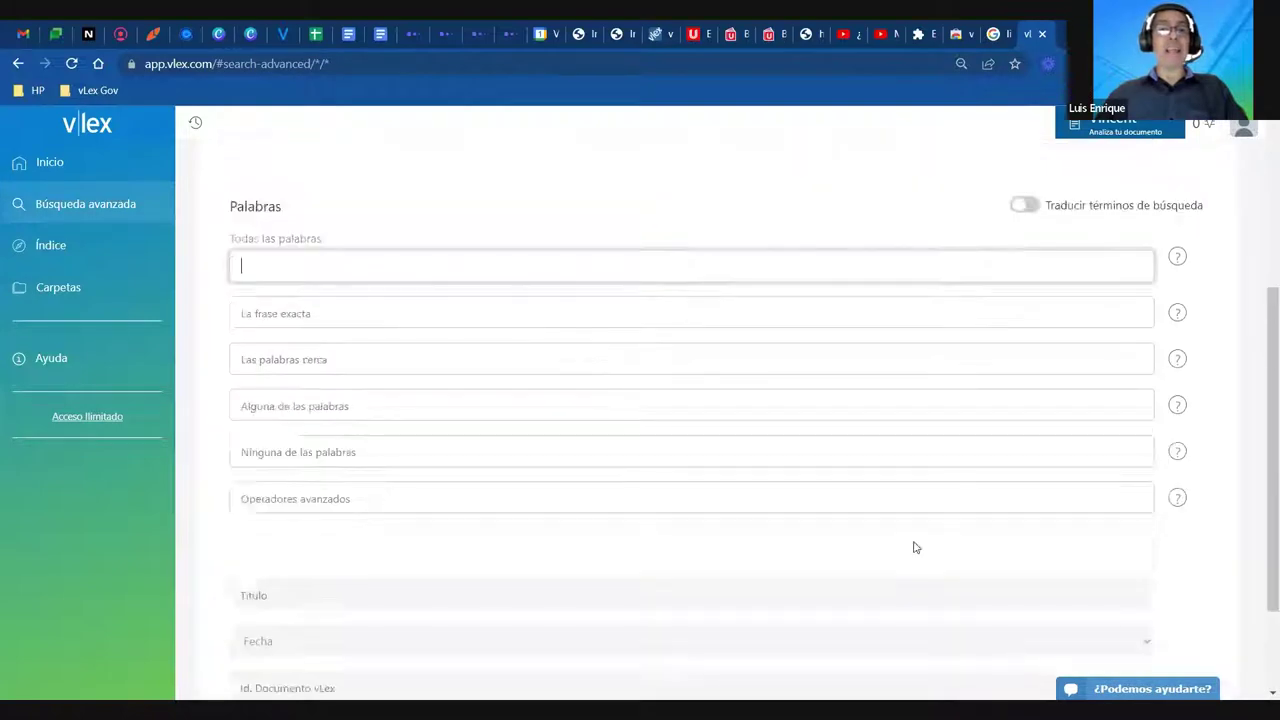
scroll(543, 503, "down", 4)
scroll(329, 476, "up", 3)
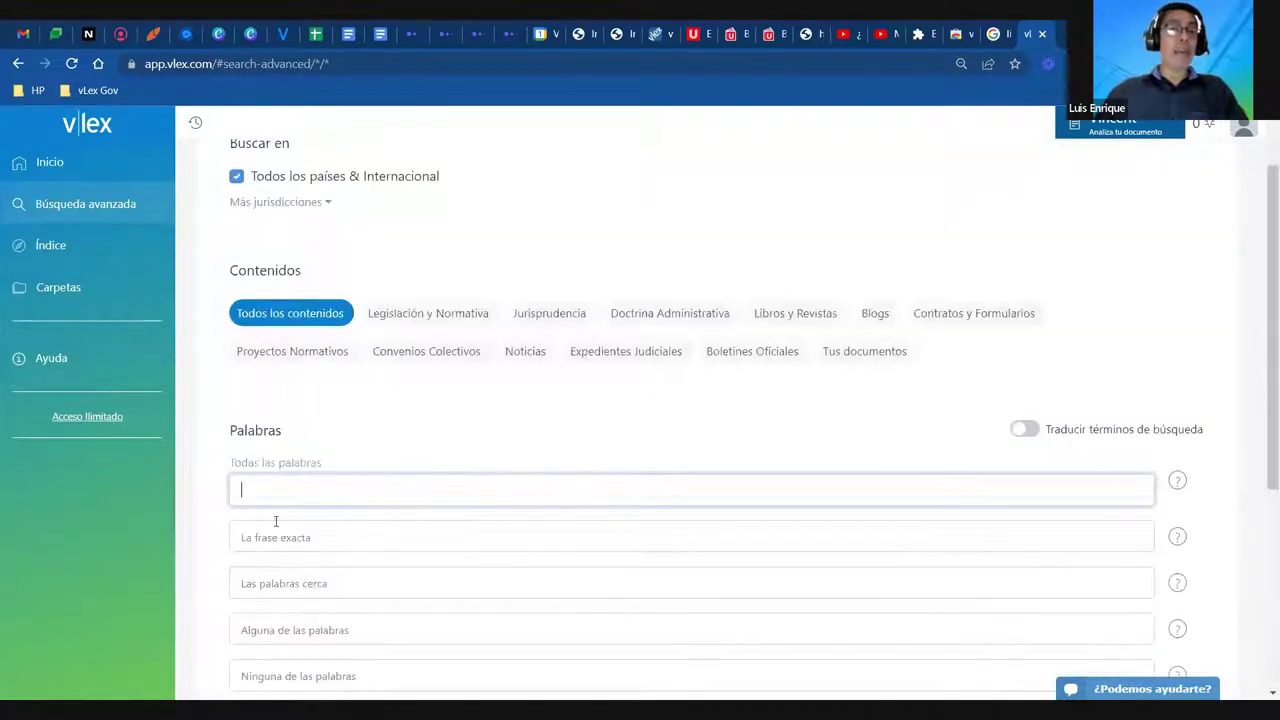
Set the exact phrase to "error judicial" and restrict the advanced search's content type to Proyectos Normativos
left_click(256, 547)
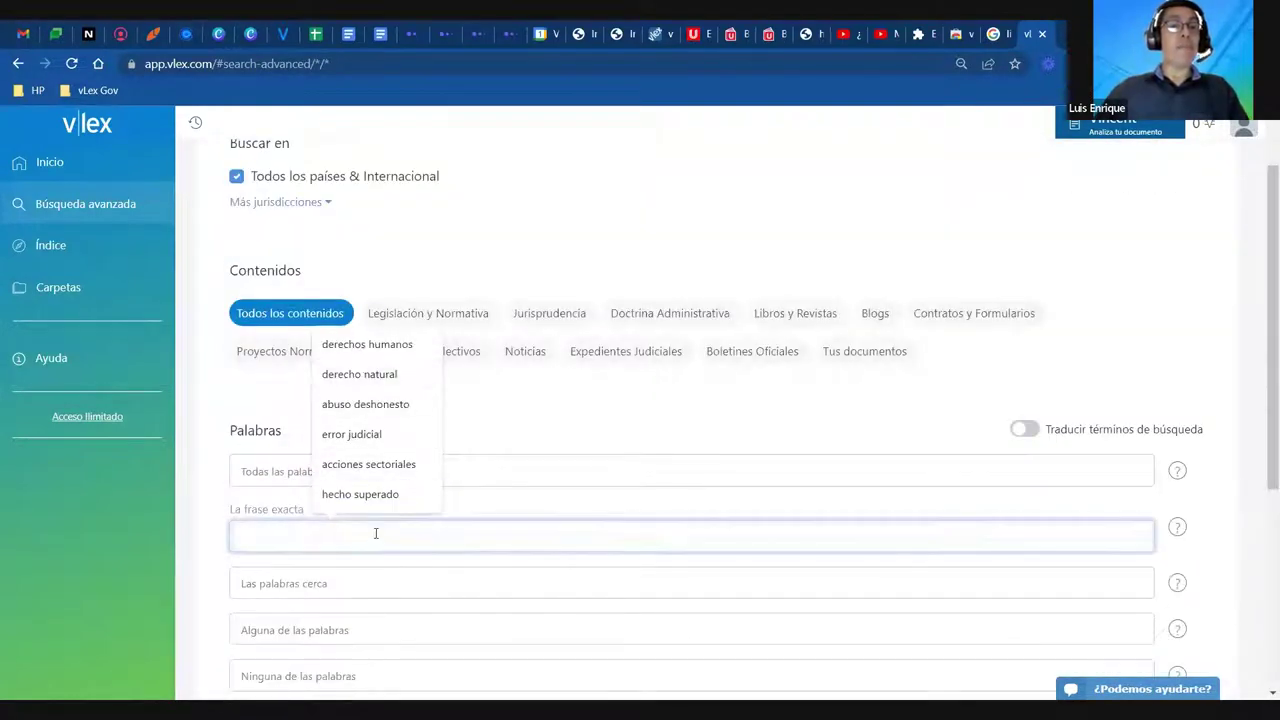
left_click(368, 435)
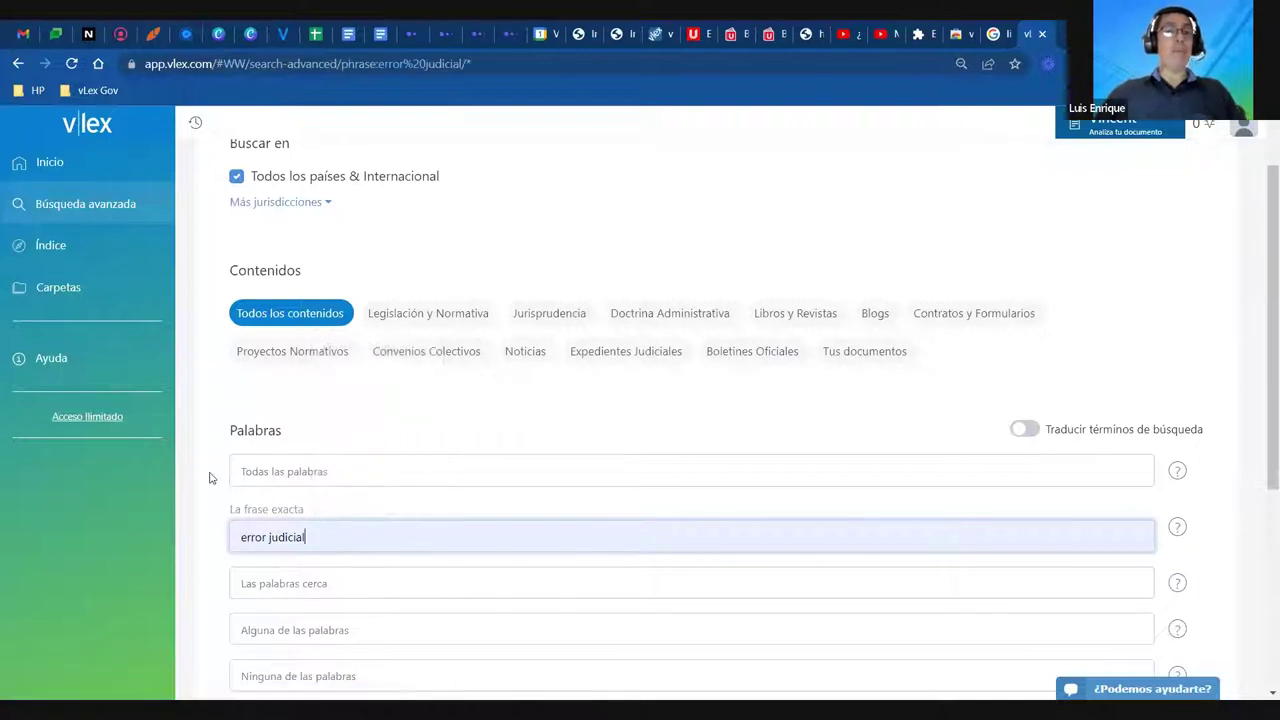
left_click(632, 355)
left_click(745, 360)
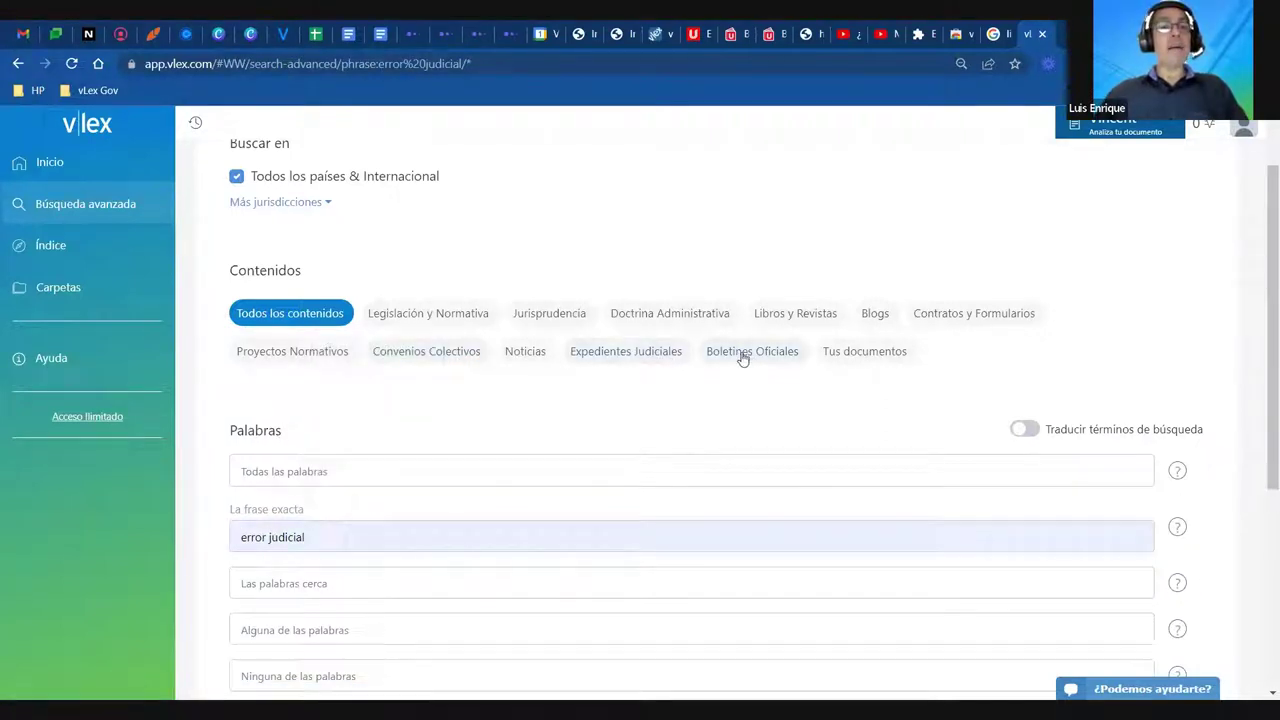
left_click(323, 358)
scroll(380, 450, "down", 3)
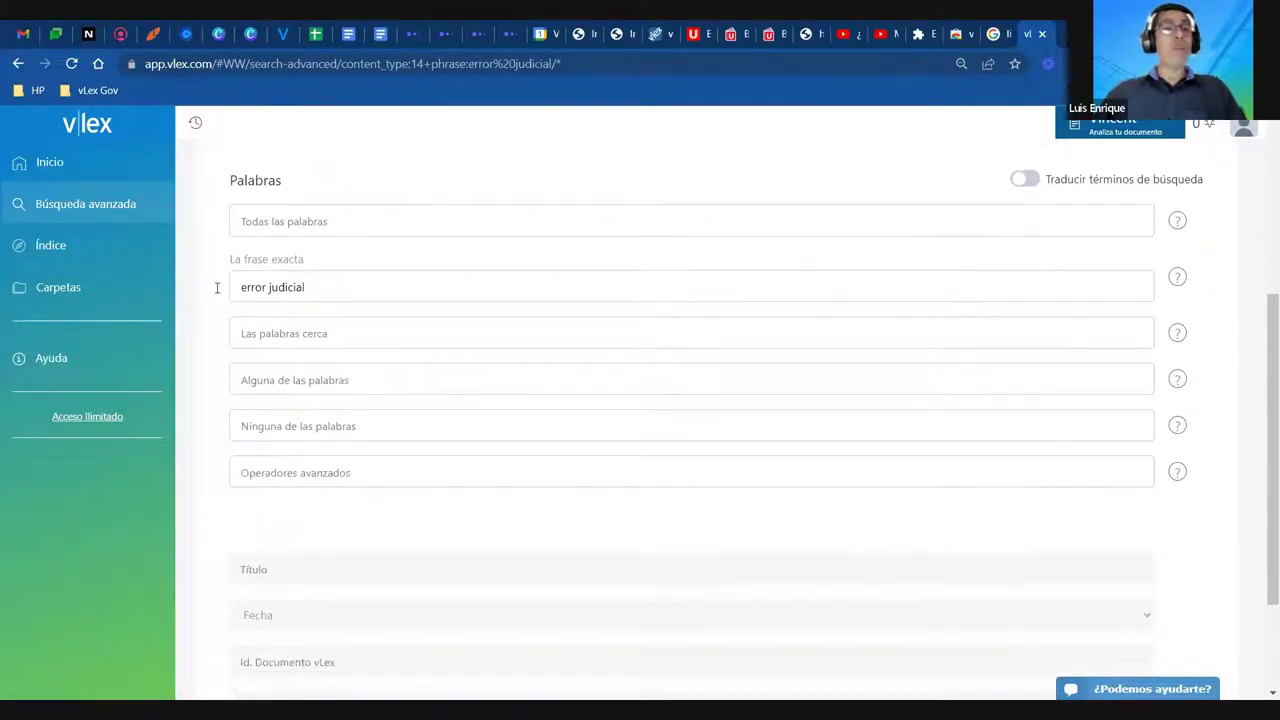
scroll(354, 343, "down", 2)
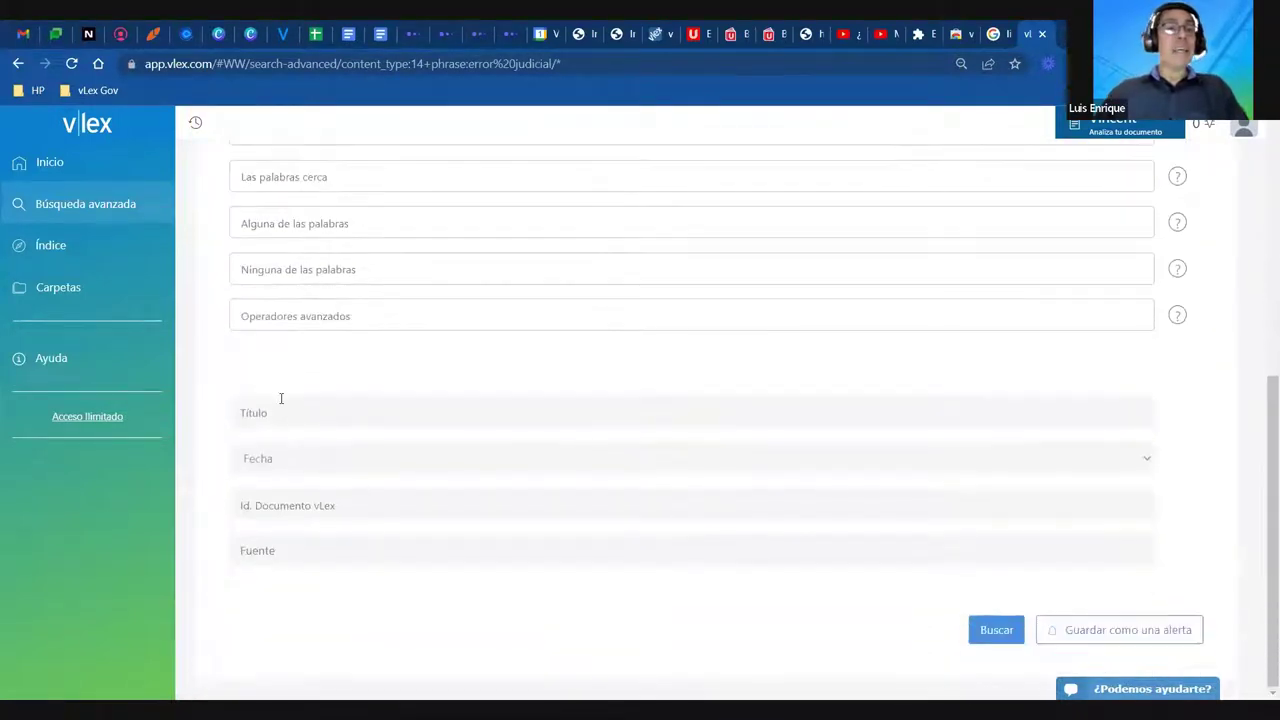
scroll(423, 396, "up", 5)
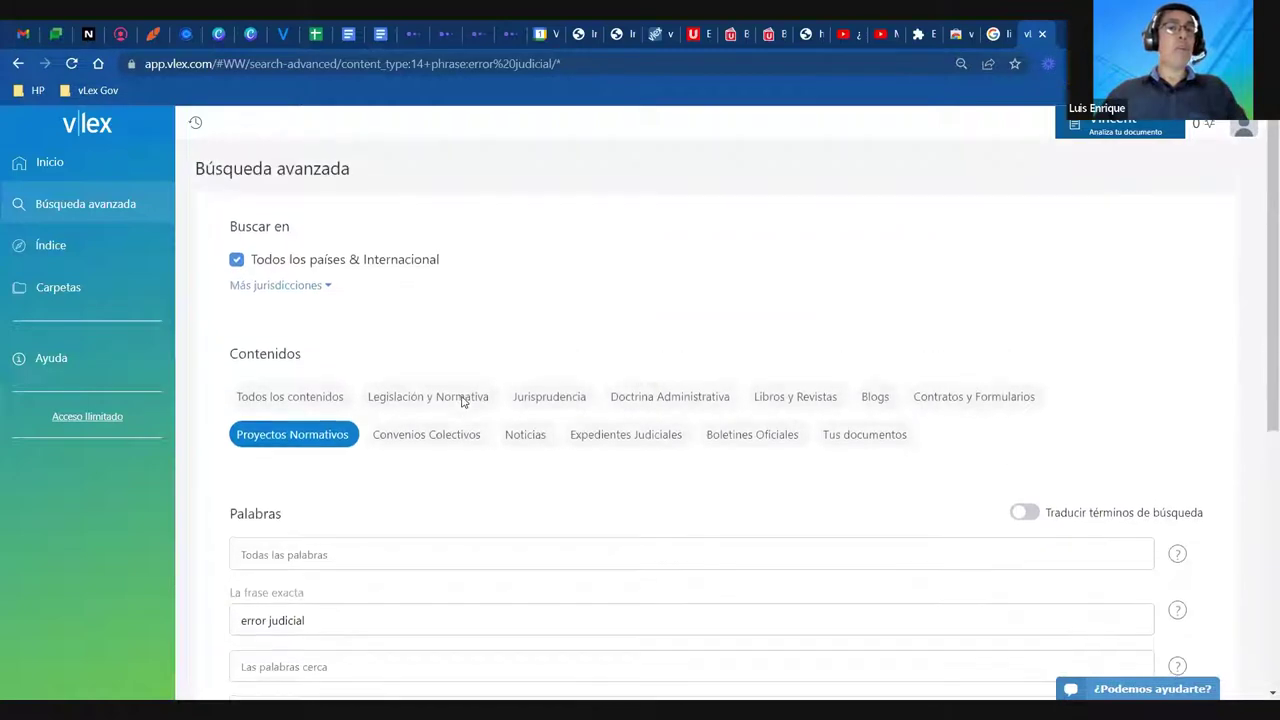
Deselect all countries and apply Colombia as the only jurisdiction of the advanced search
left_click(303, 287)
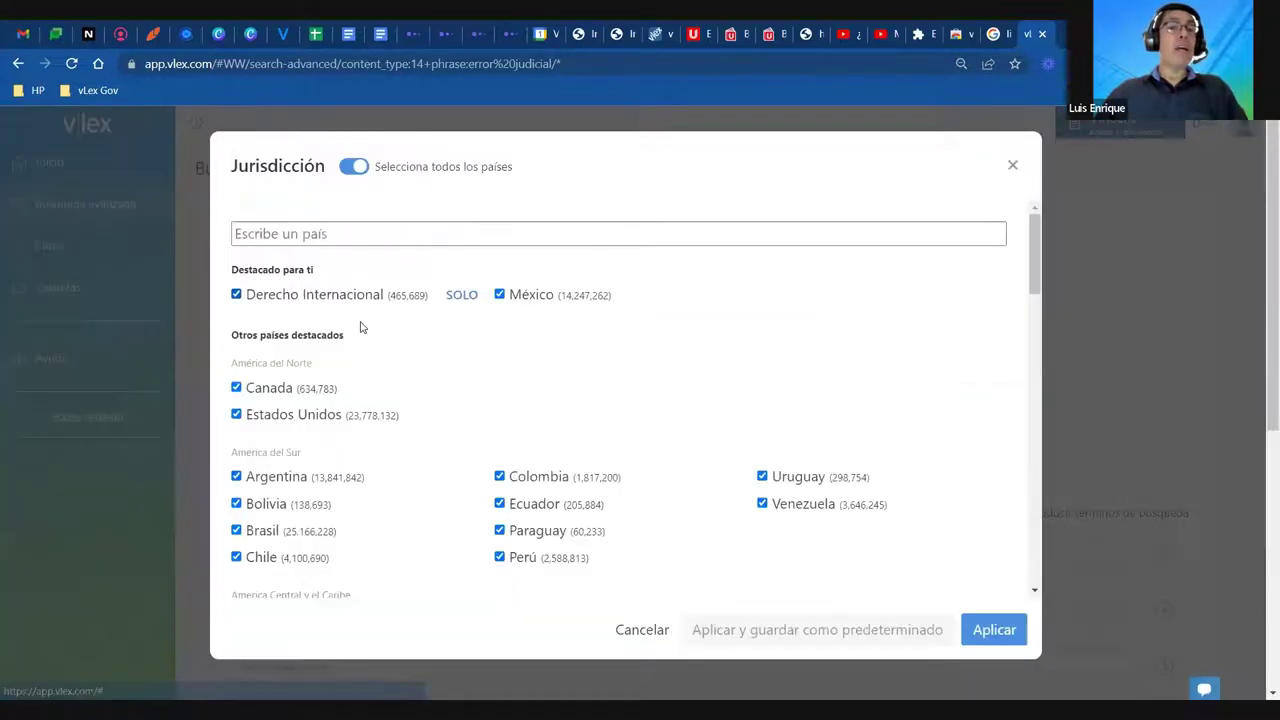
left_click(352, 166)
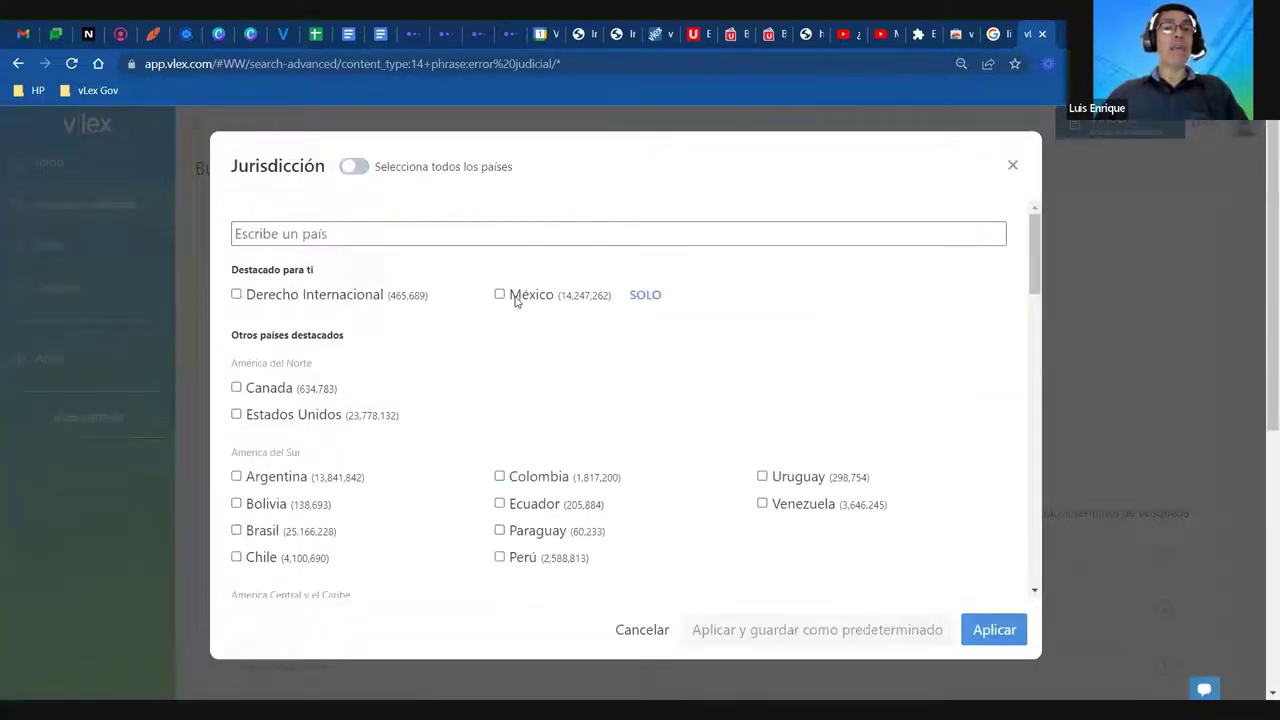
left_click(499, 476)
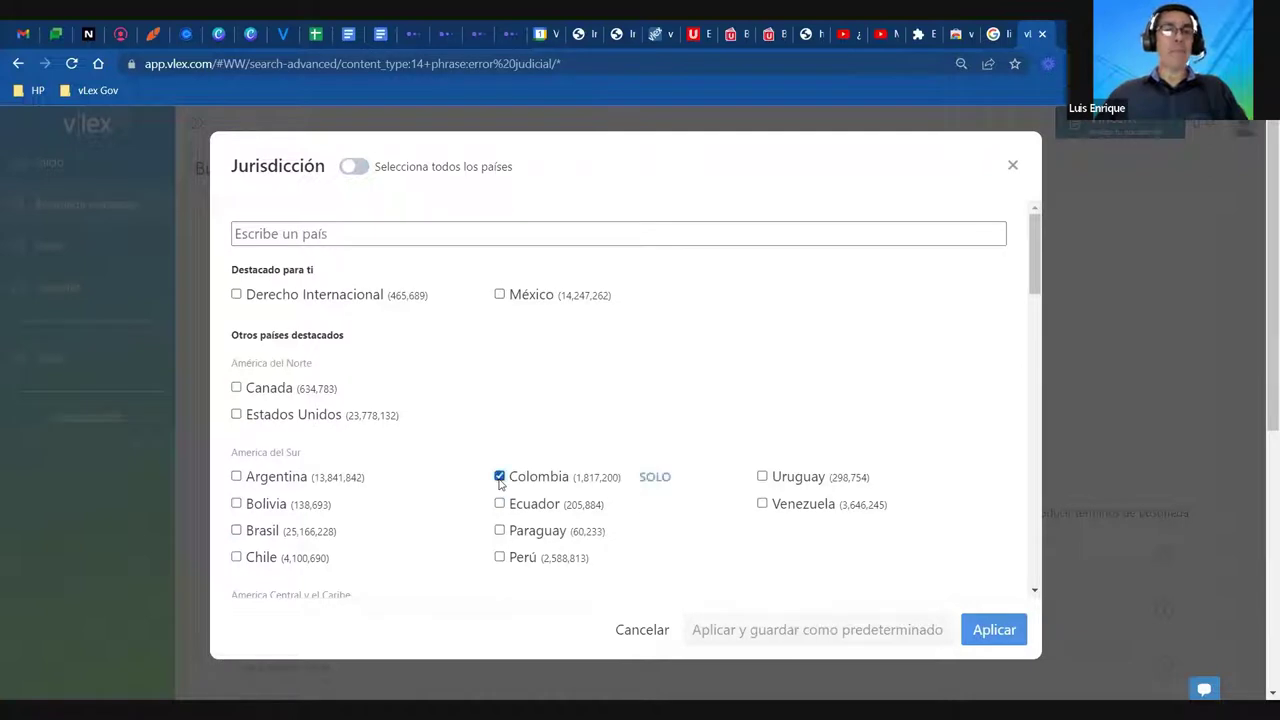
left_click(988, 628)
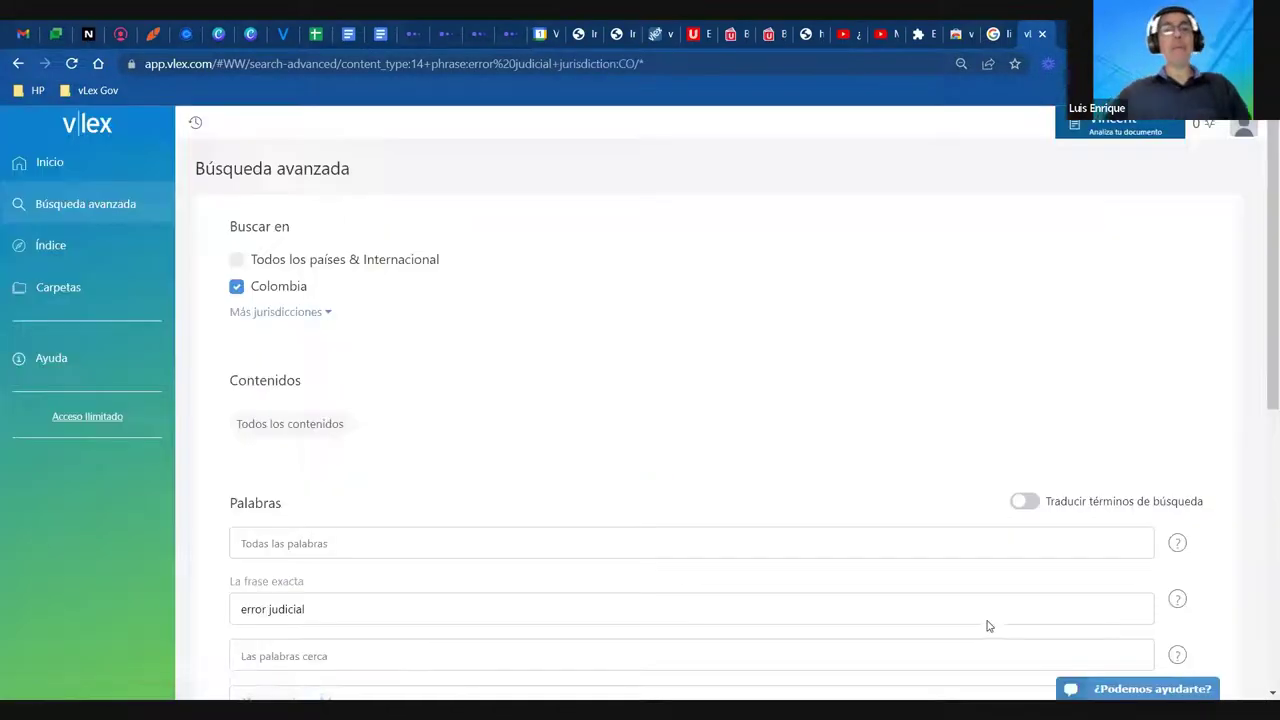
Add México alongside Colombia as a jurisdiction of the advanced search
scroll(1043, 598, "down", 6)
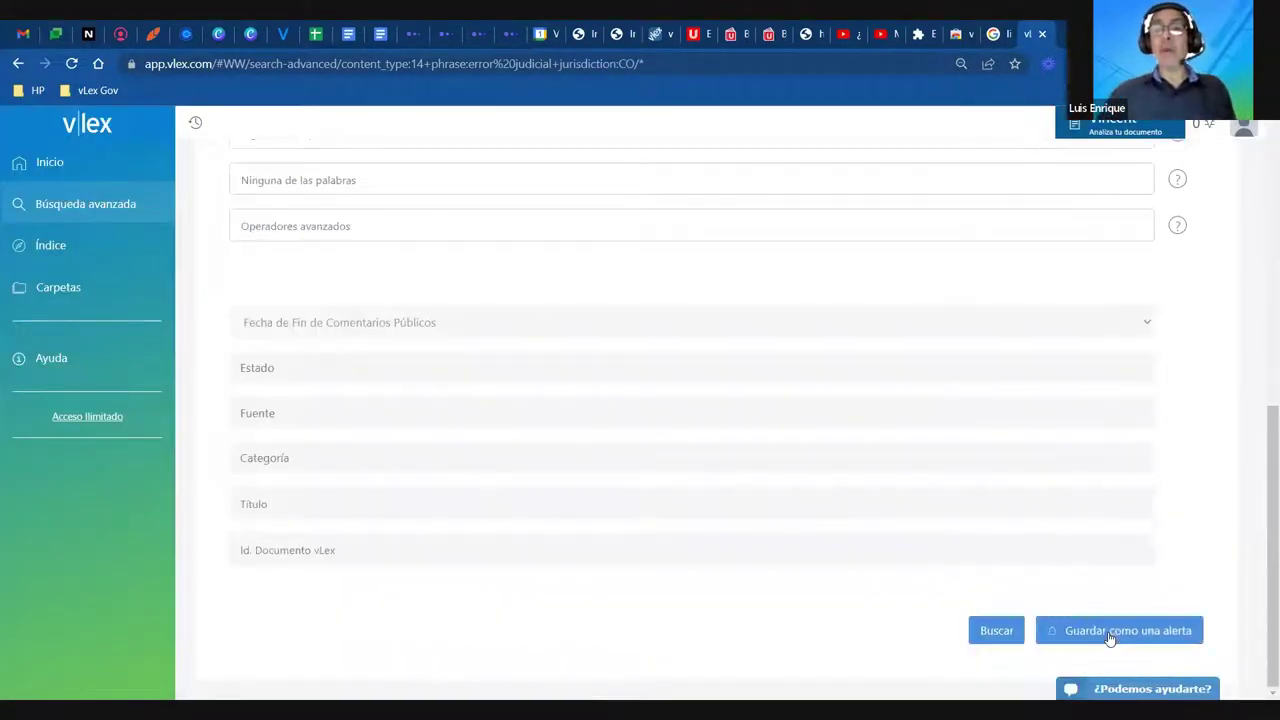
scroll(454, 533, "up", 10)
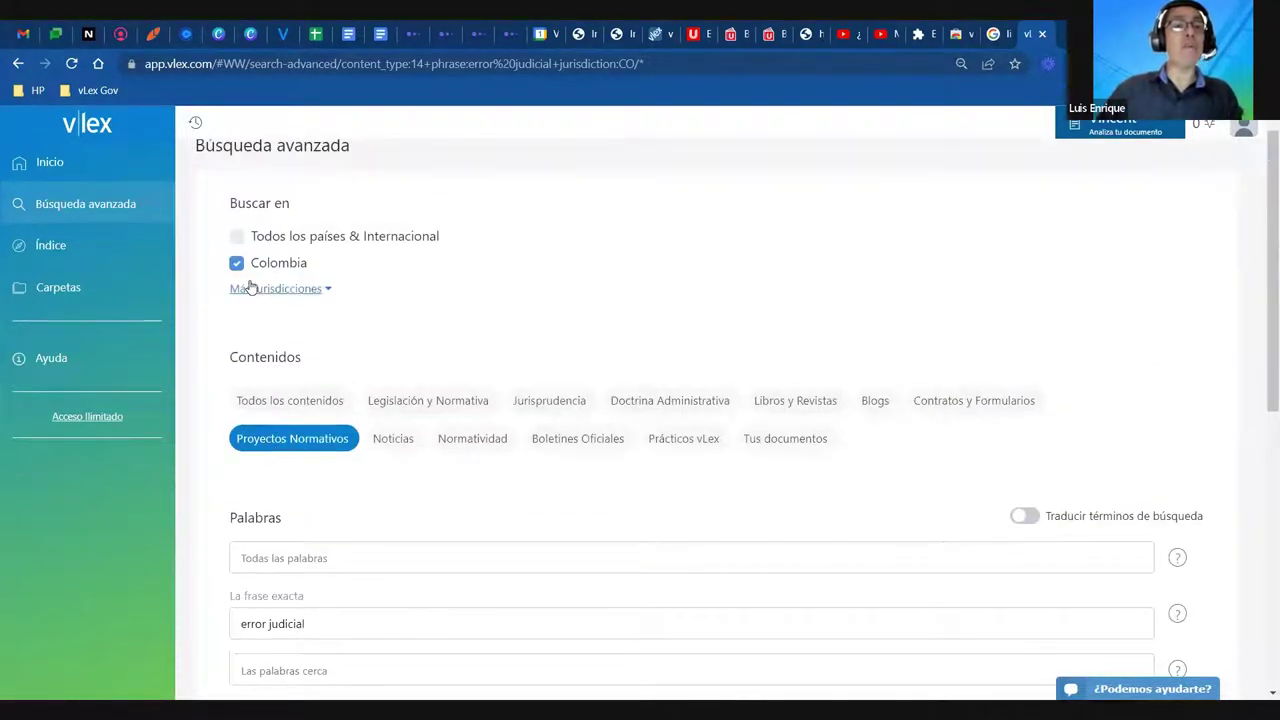
scroll(309, 500, "down", 4)
scroll(312, 499, "up", 4)
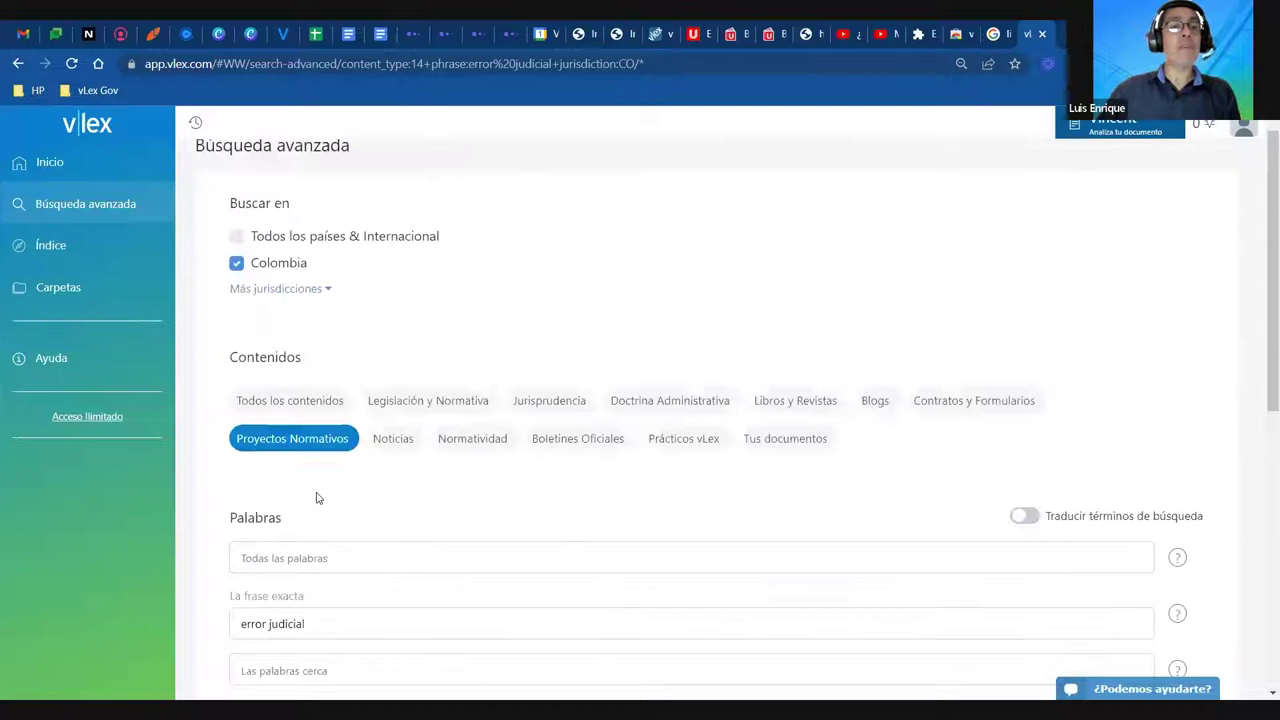
left_click(263, 289)
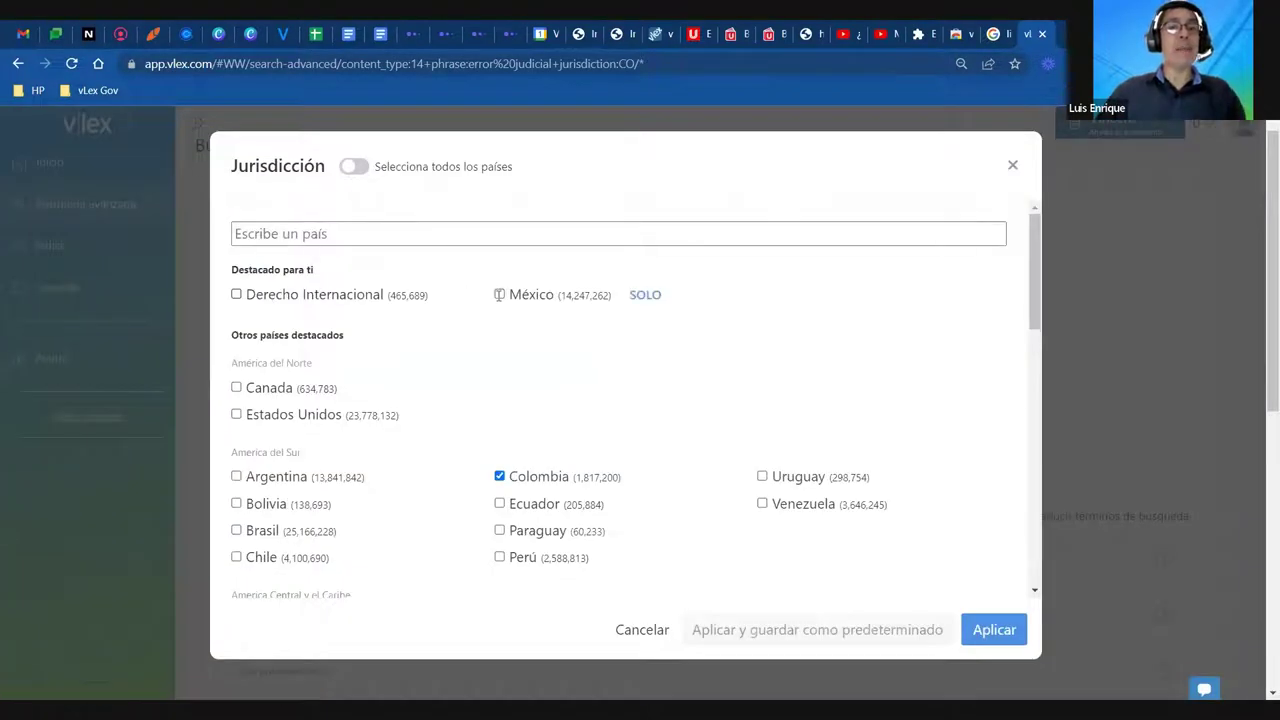
left_click(499, 294)
left_click(1012, 632)
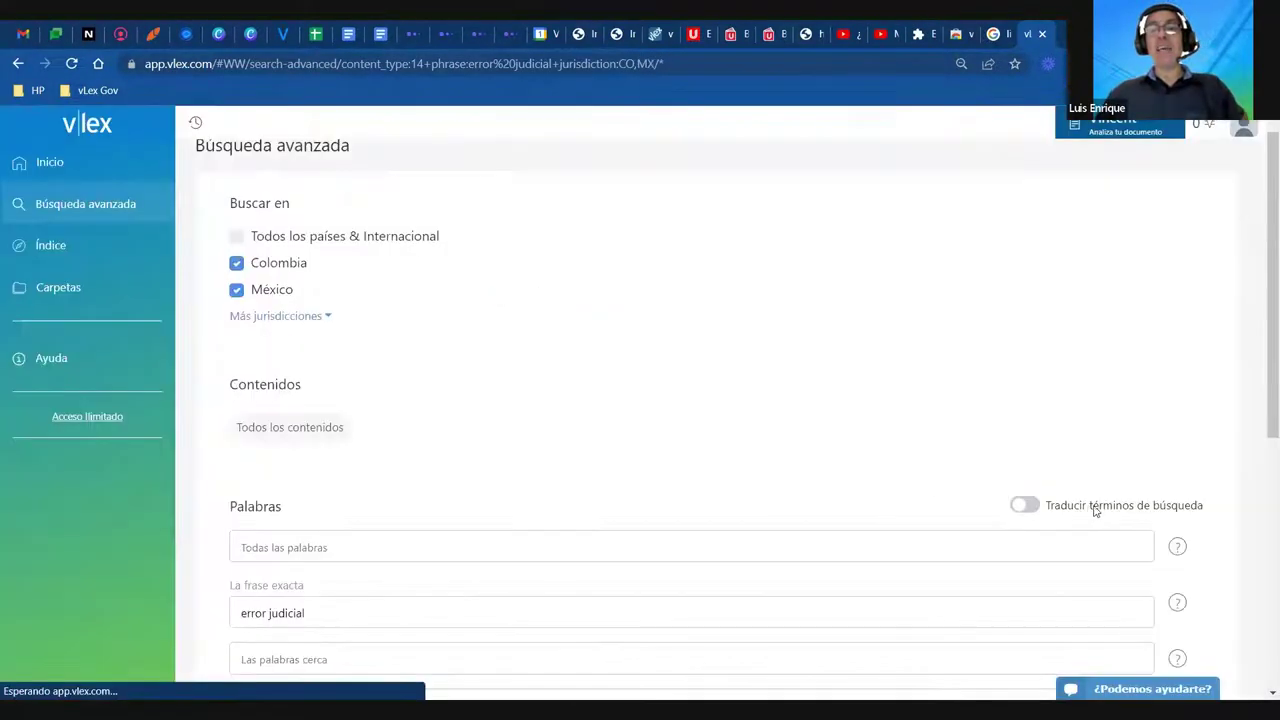
Save the advanced search as an alert and review its jurisdictions, content type and exact phrase
scroll(1100, 540, "down", 5)
left_click(1130, 628)
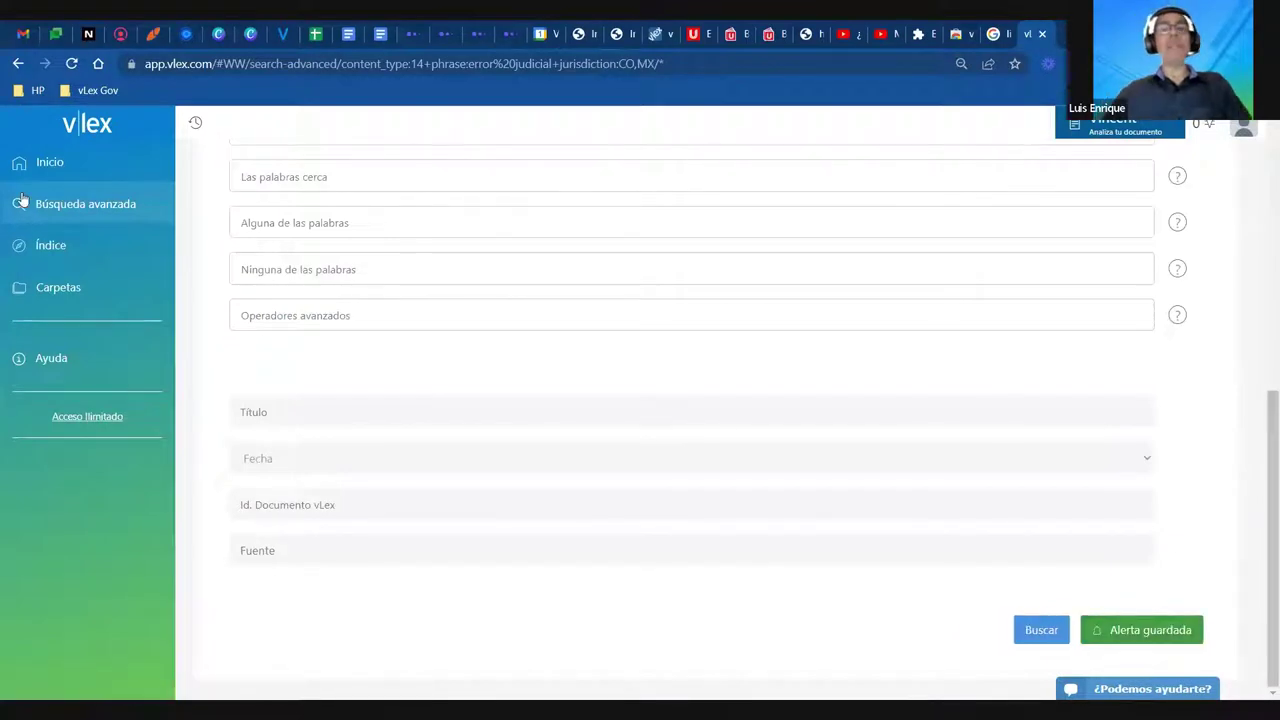
scroll(660, 551, "up", 5)
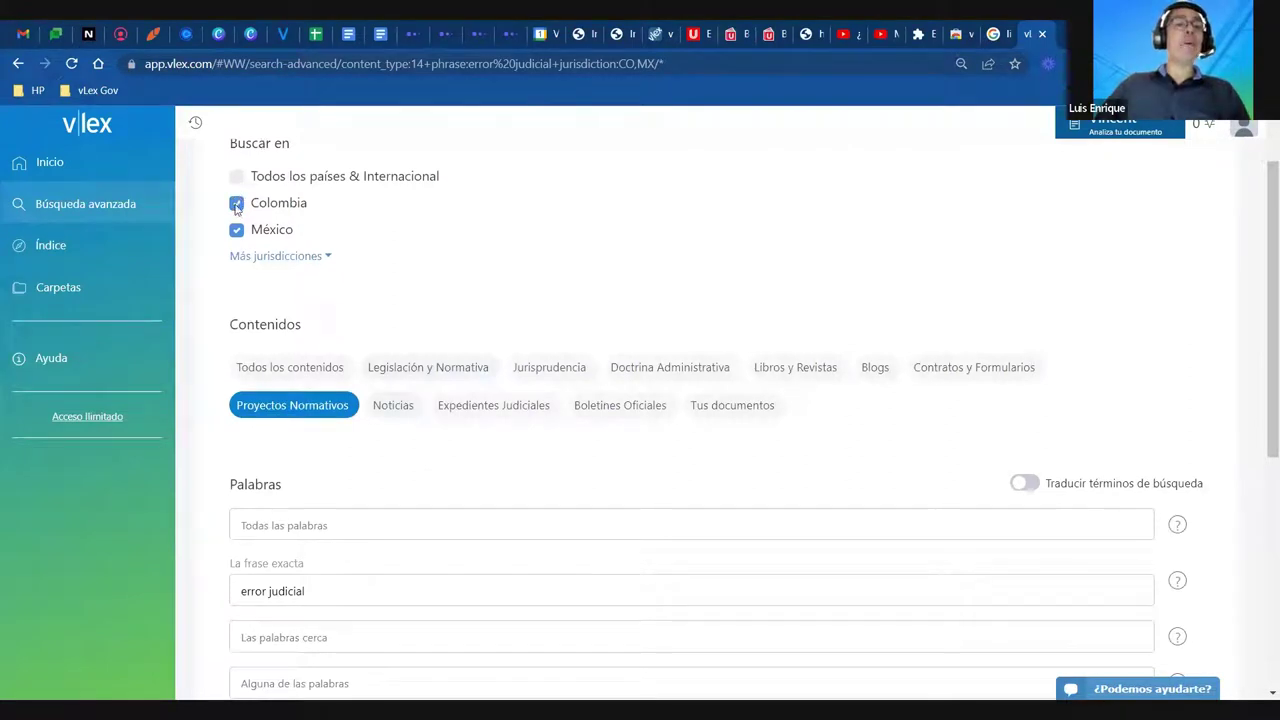
scroll(290, 235, "down", 3)
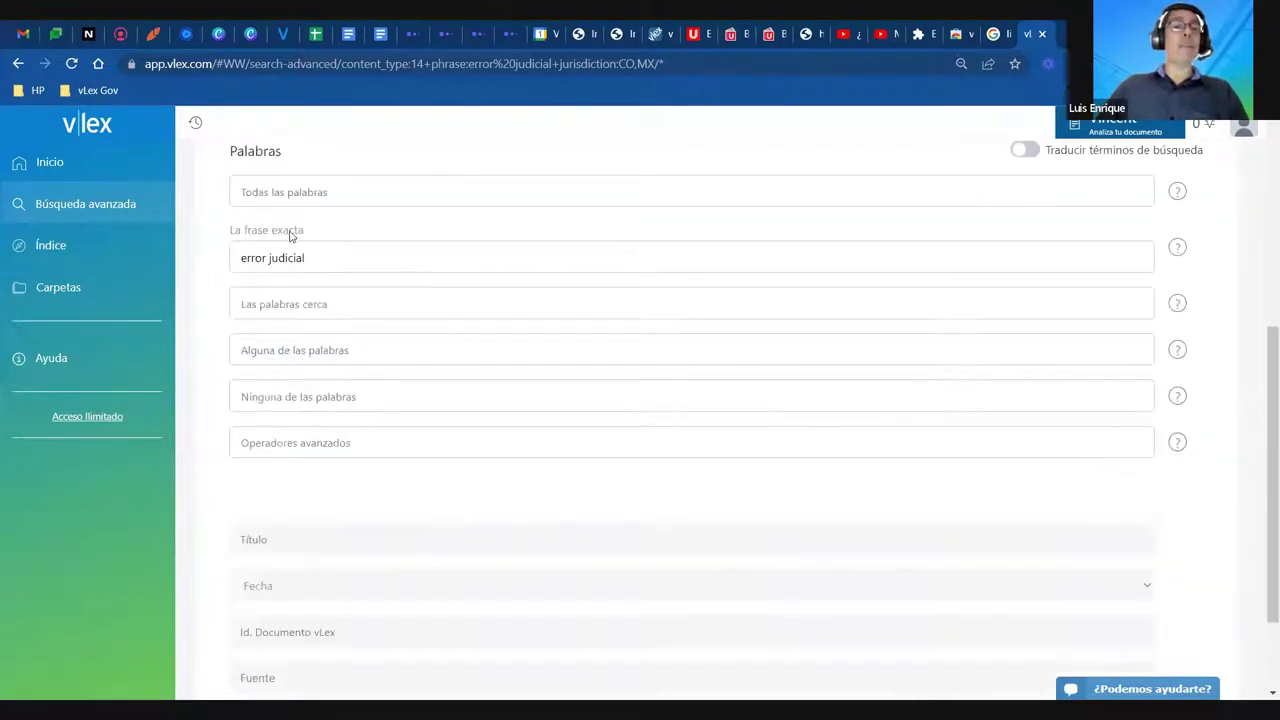
Return to the home page and open the management page for the account's alerts
left_click(61, 166)
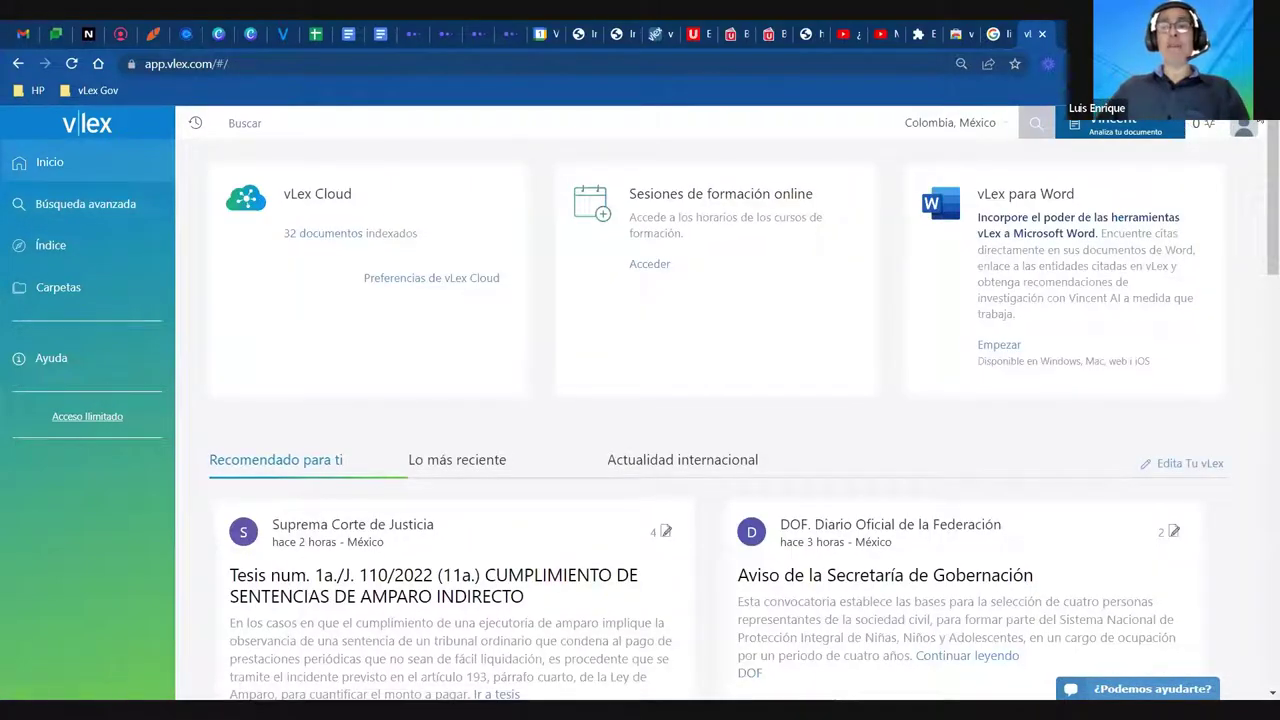
left_click(1245, 127)
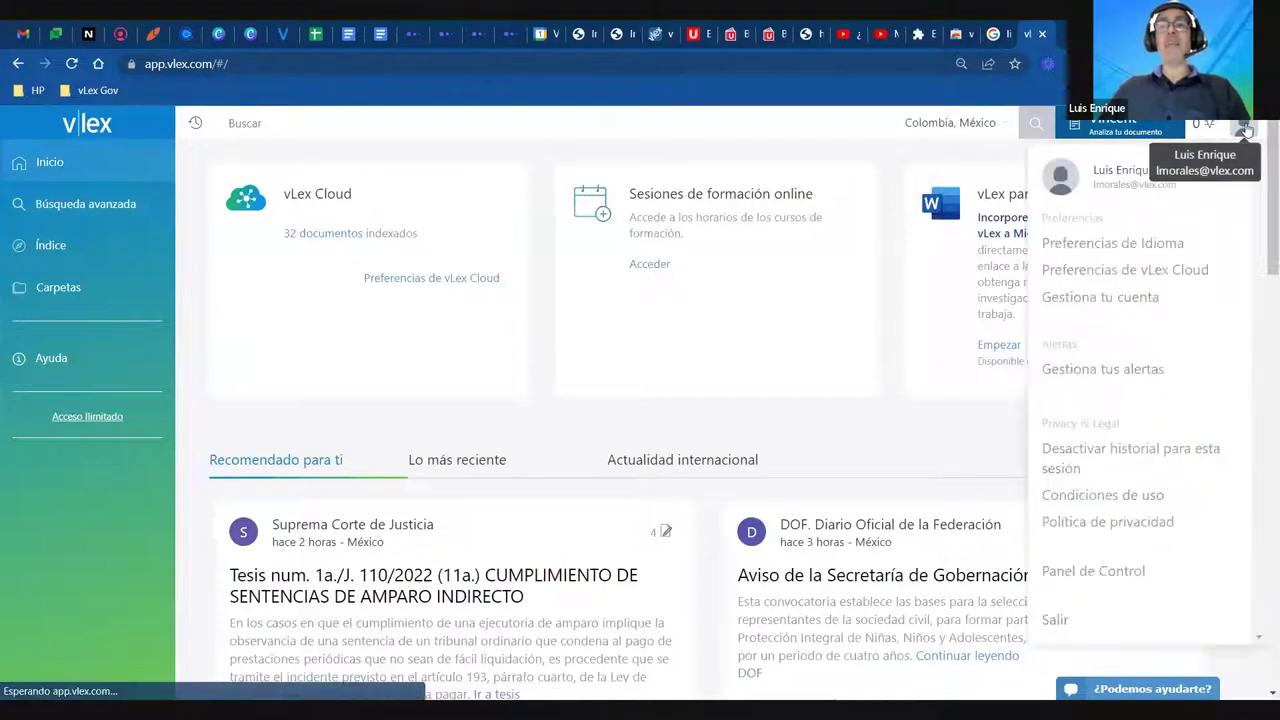
left_click(1148, 372)
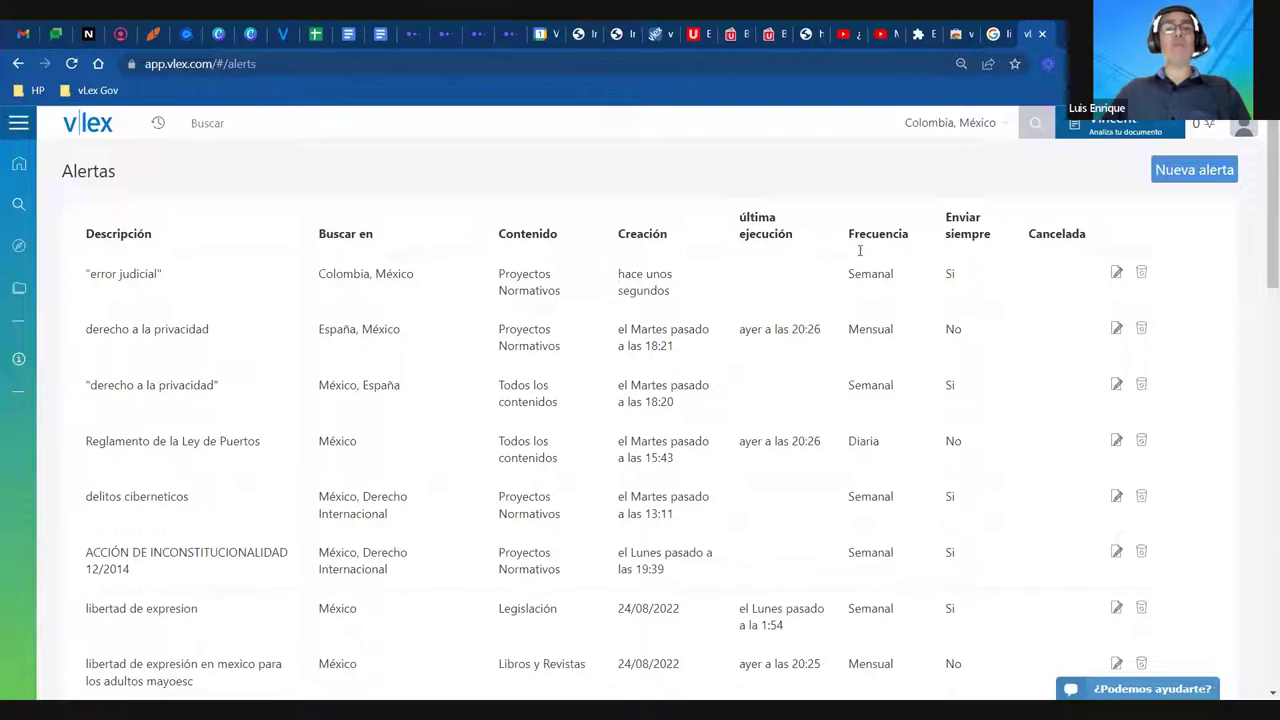
Edit the "error judicial" alert to a Mensual frequency, turn off notifications without results, and save the changes
left_click(1115, 273)
scroll(816, 366, "down", 3)
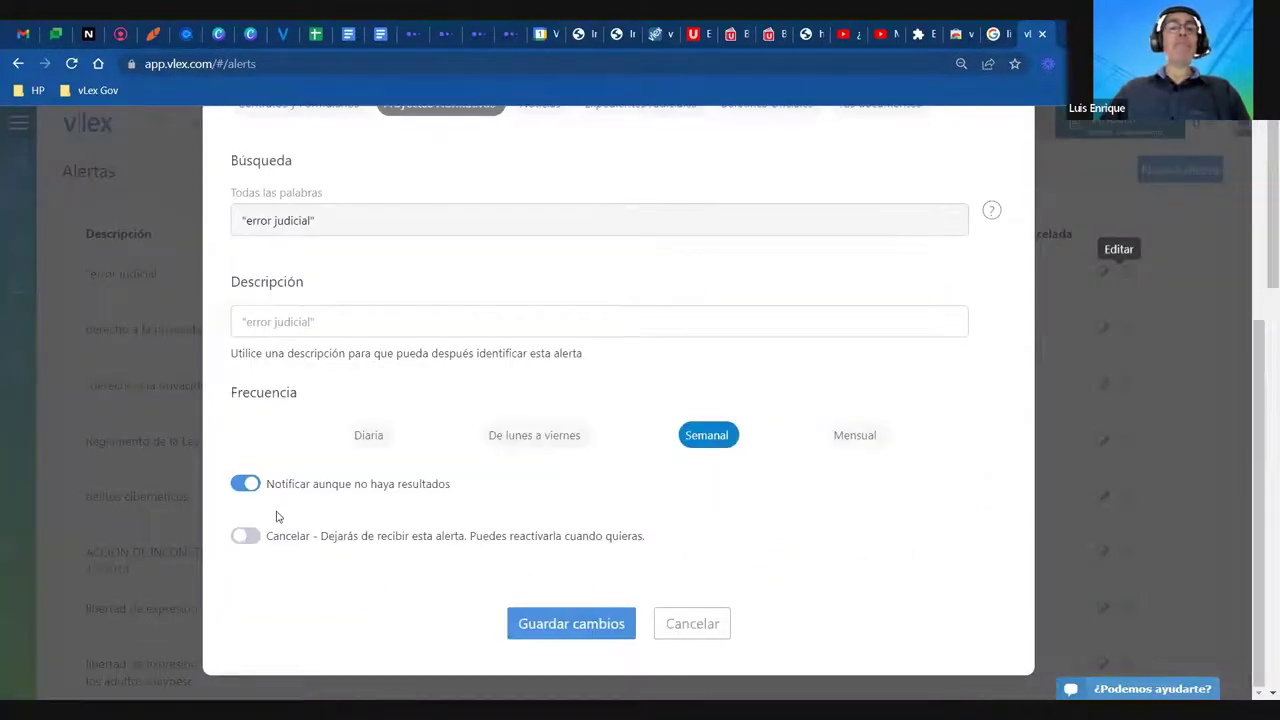
left_click(363, 437)
left_click(495, 437)
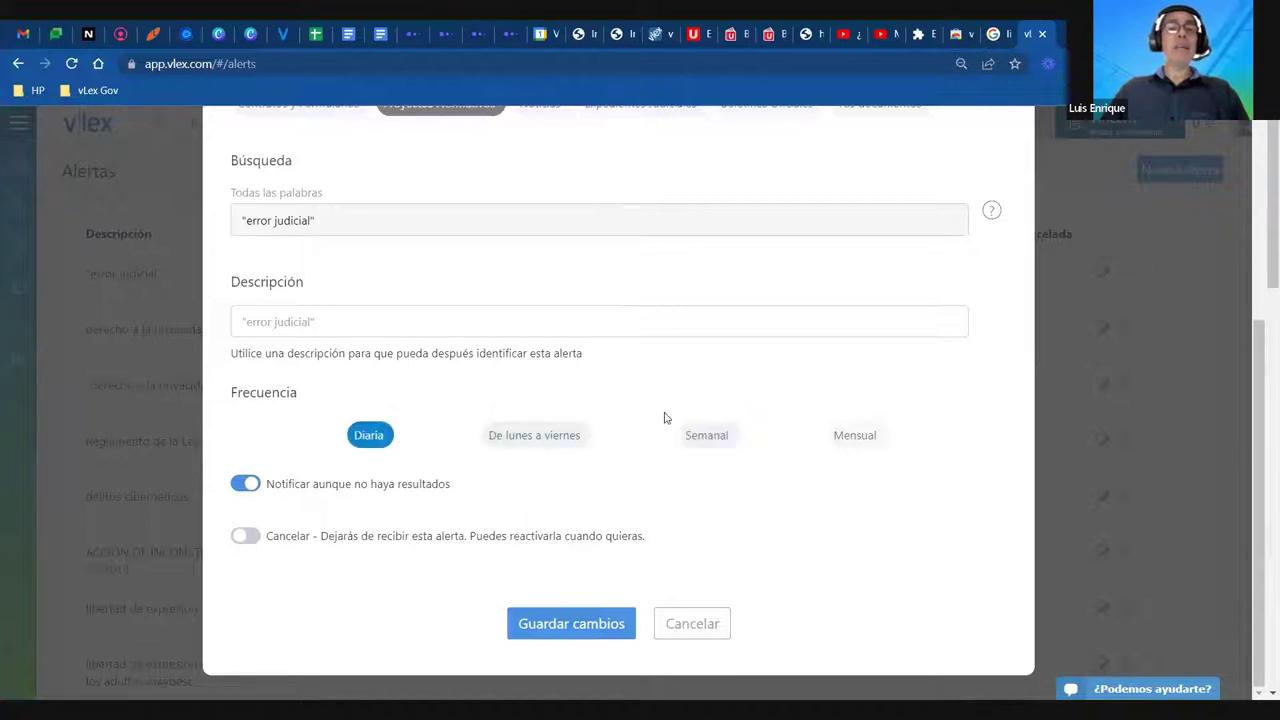
left_click(726, 437)
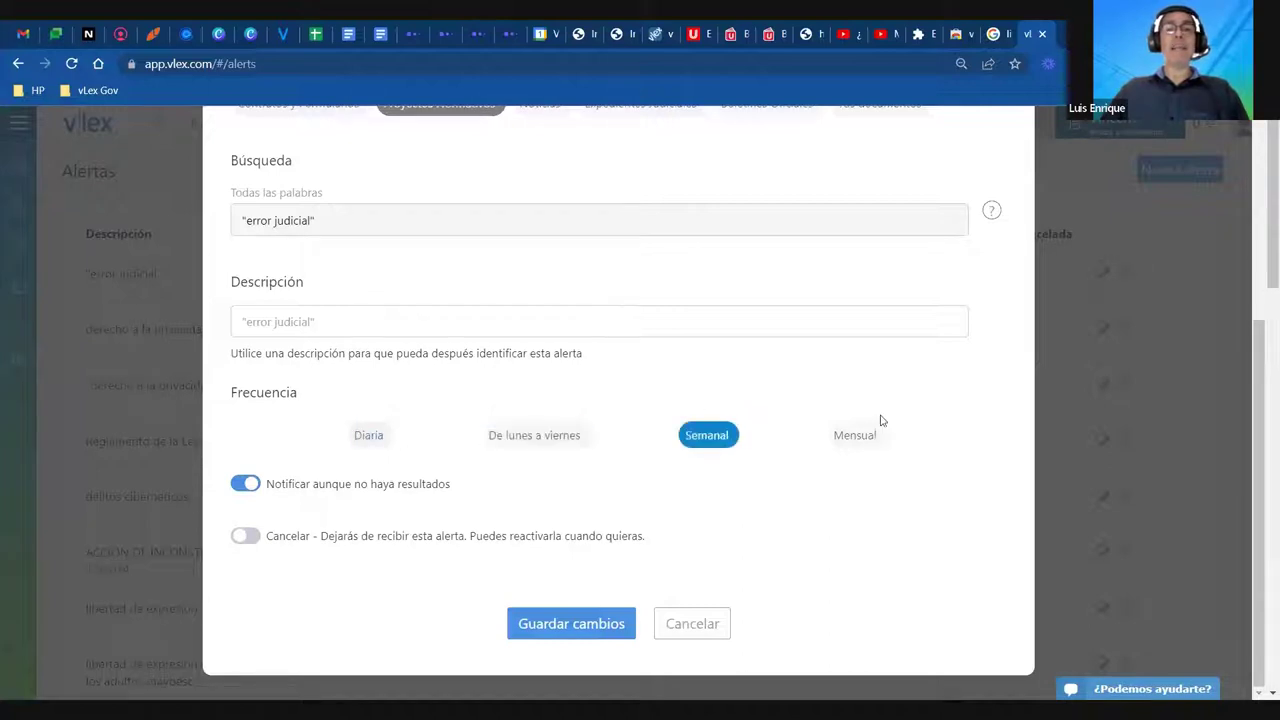
left_click(237, 494)
left_click(545, 620)
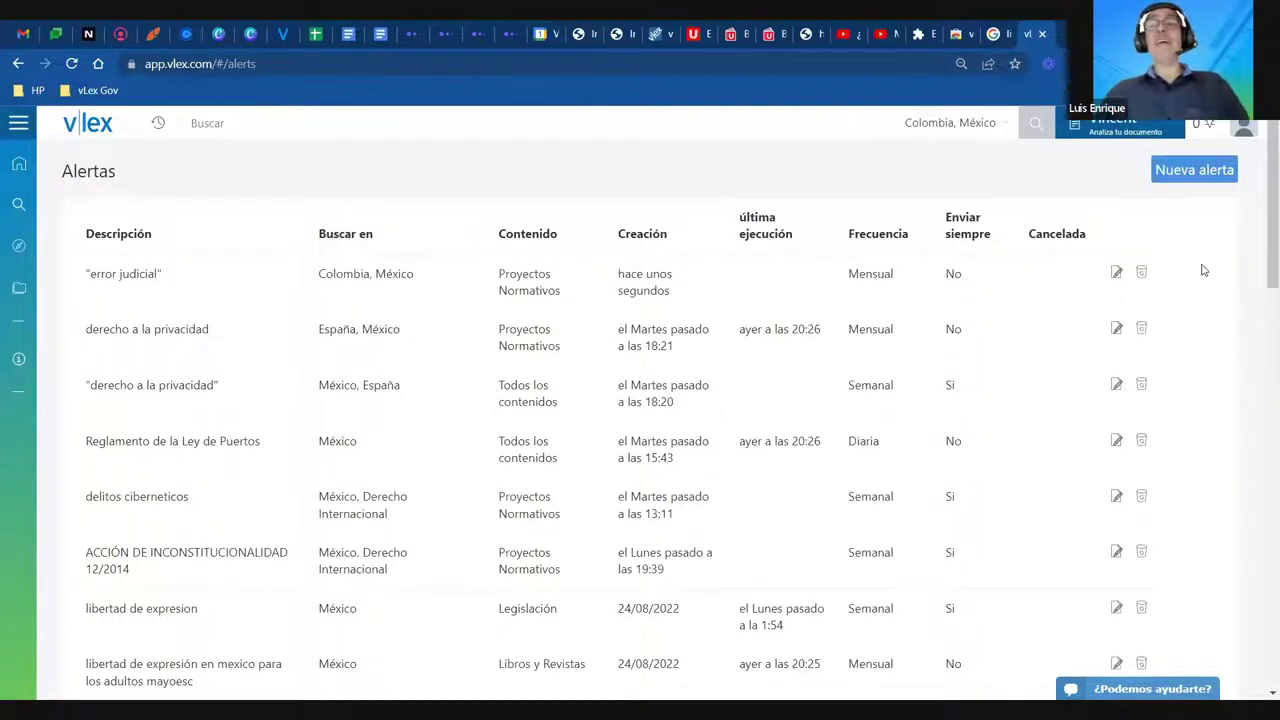
Start a new alert with México as jurisdiction and Libros y Revistas as content type
left_click(1184, 172)
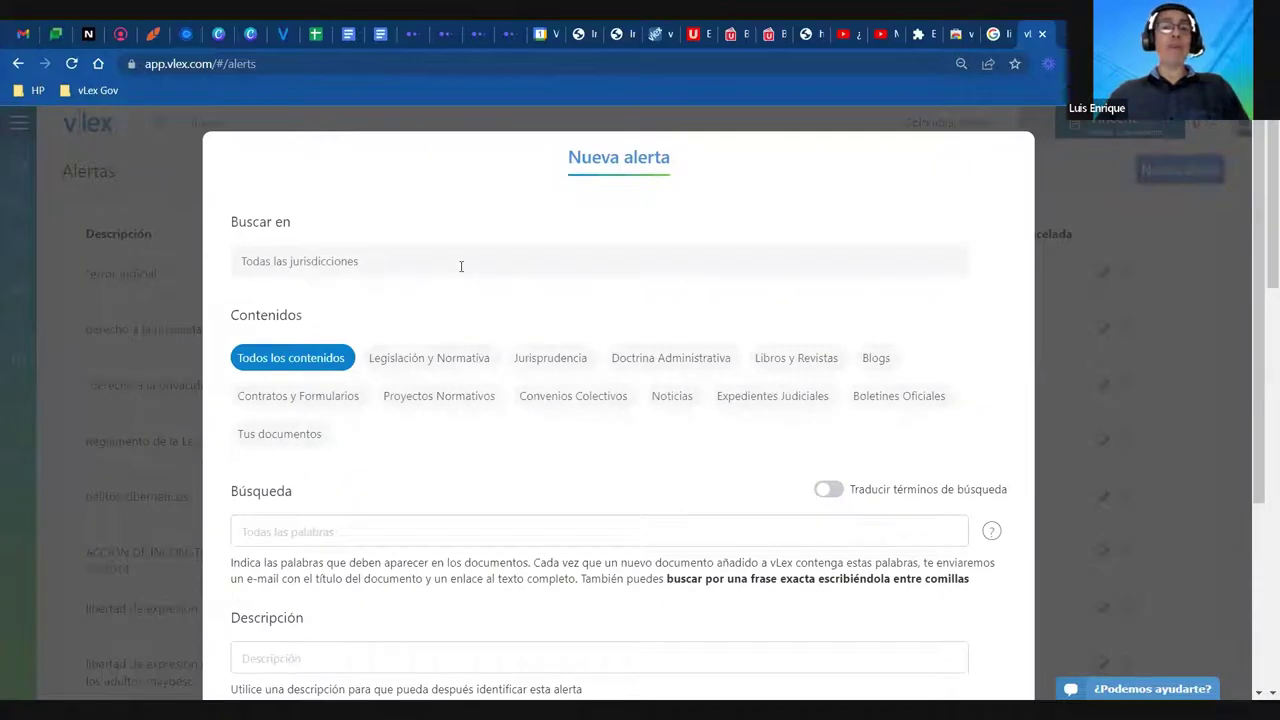
left_click(461, 266)
type("mex")
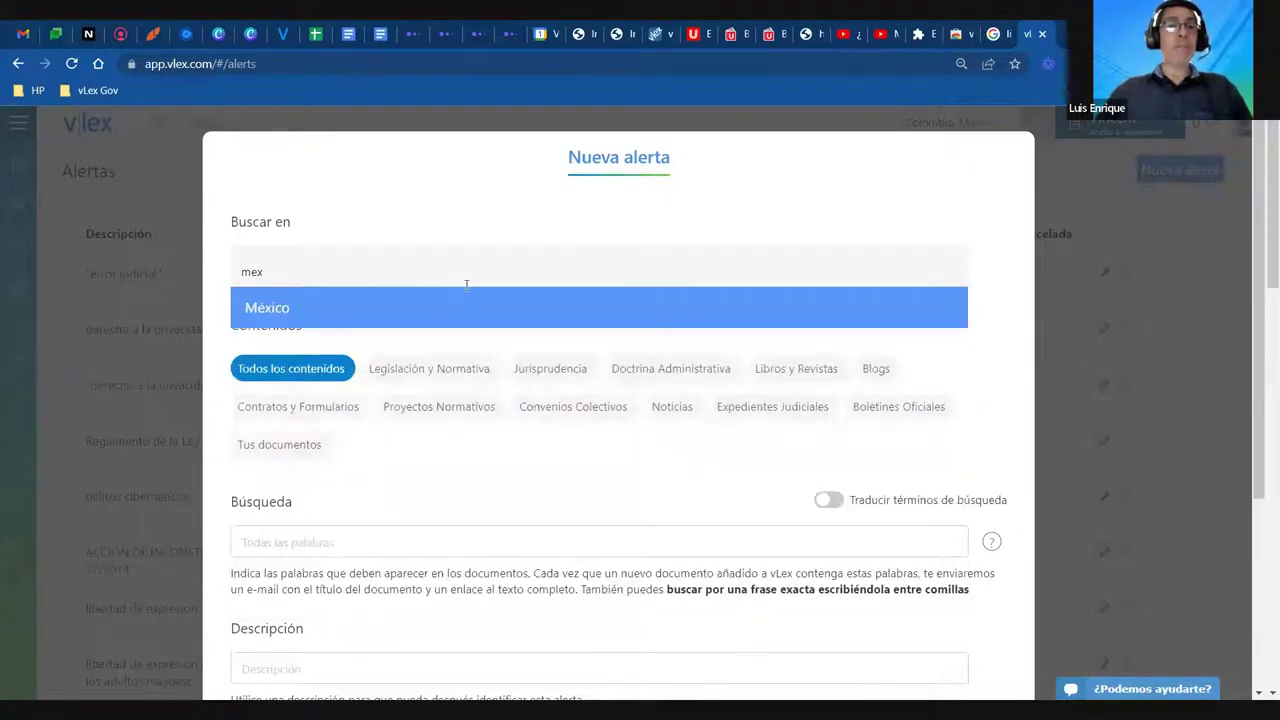
left_click(382, 298)
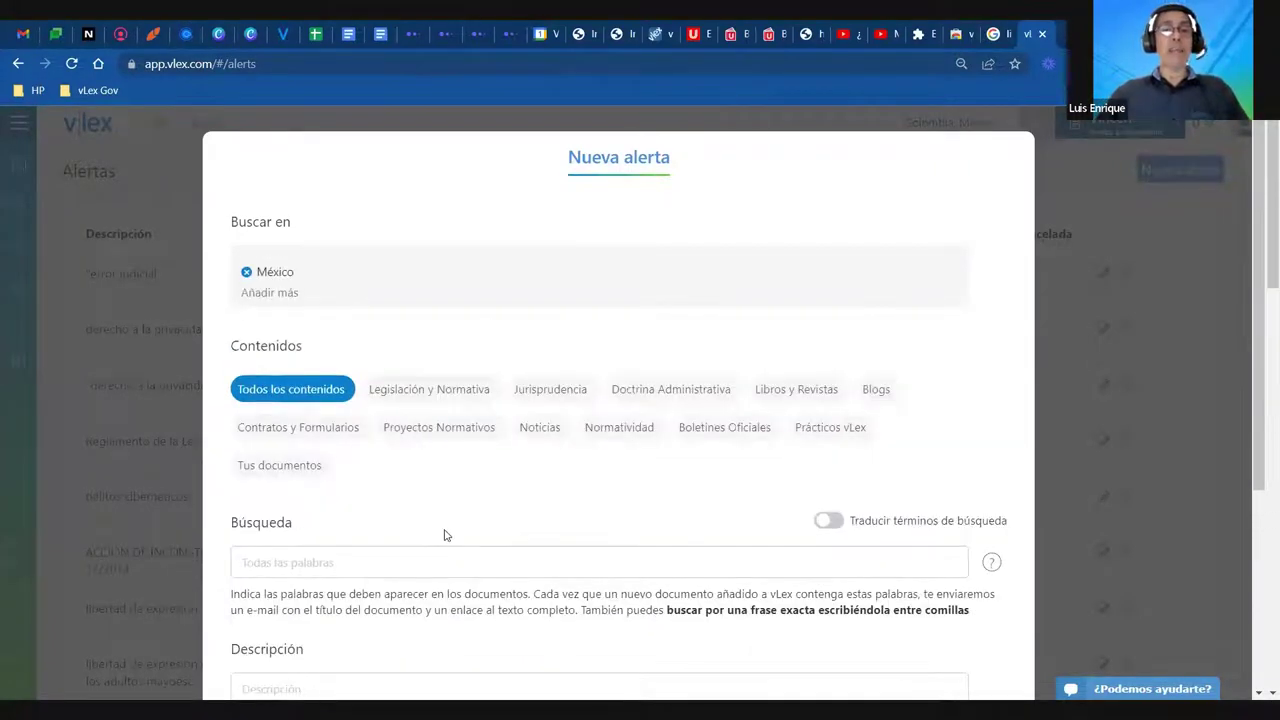
left_click(790, 390)
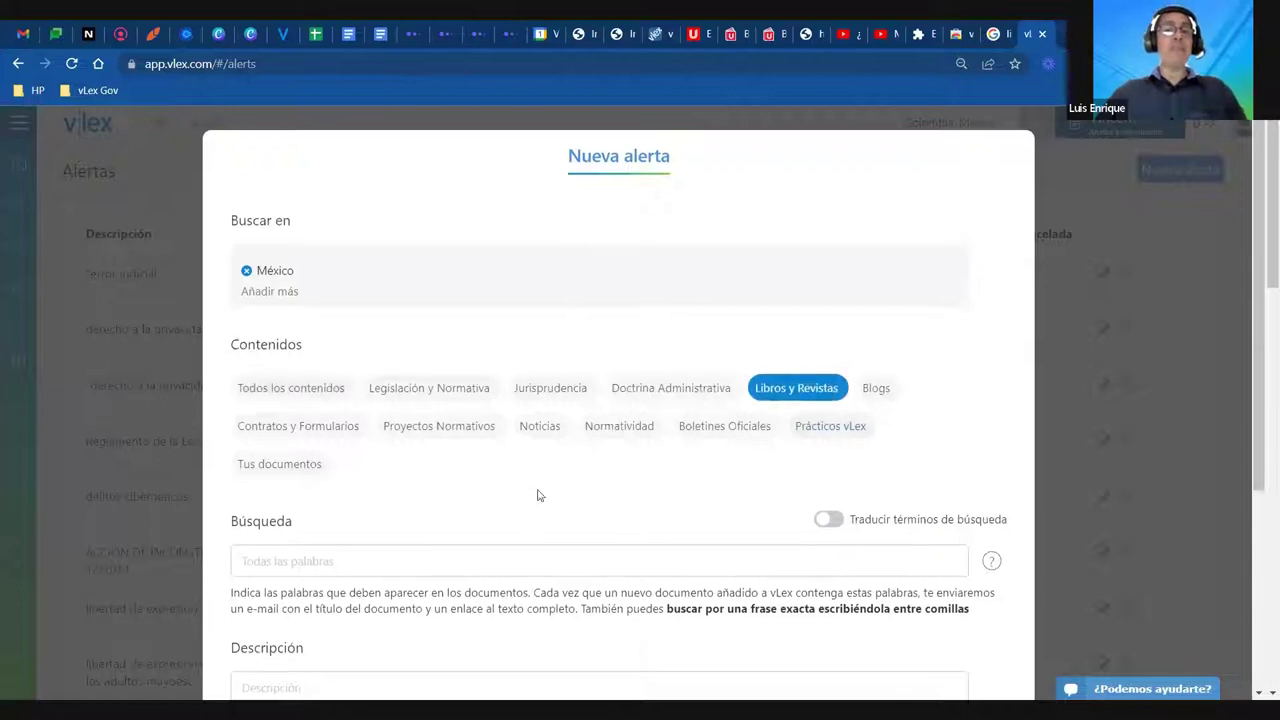
Set the new alert's search words to "derecho romano"
scroll(338, 311, "down", 3)
left_click(341, 247)
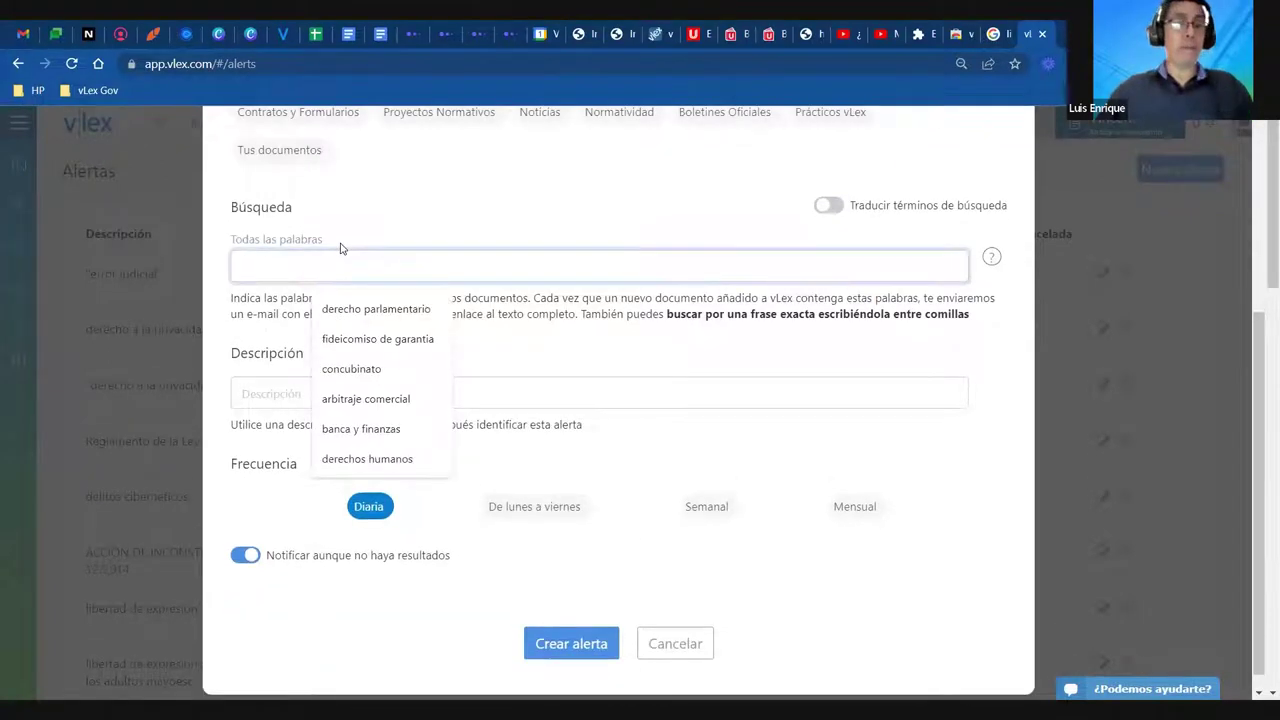
type("derecho ")
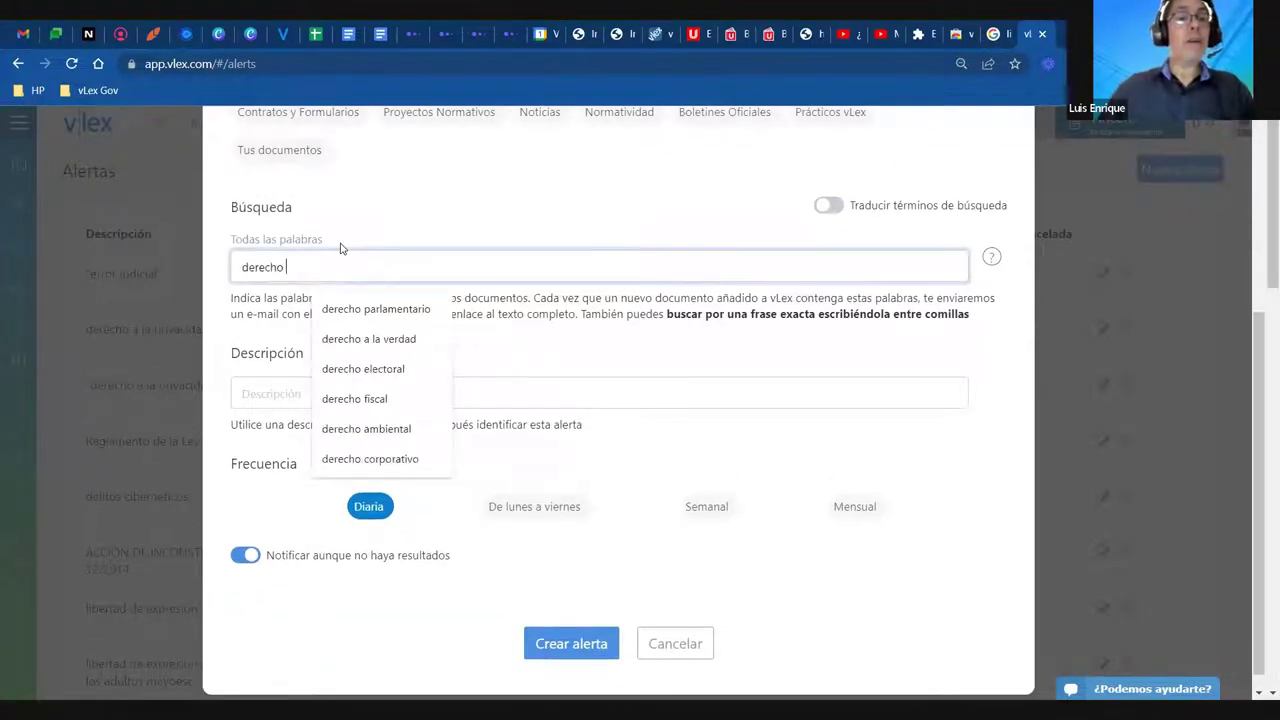
type("romano")
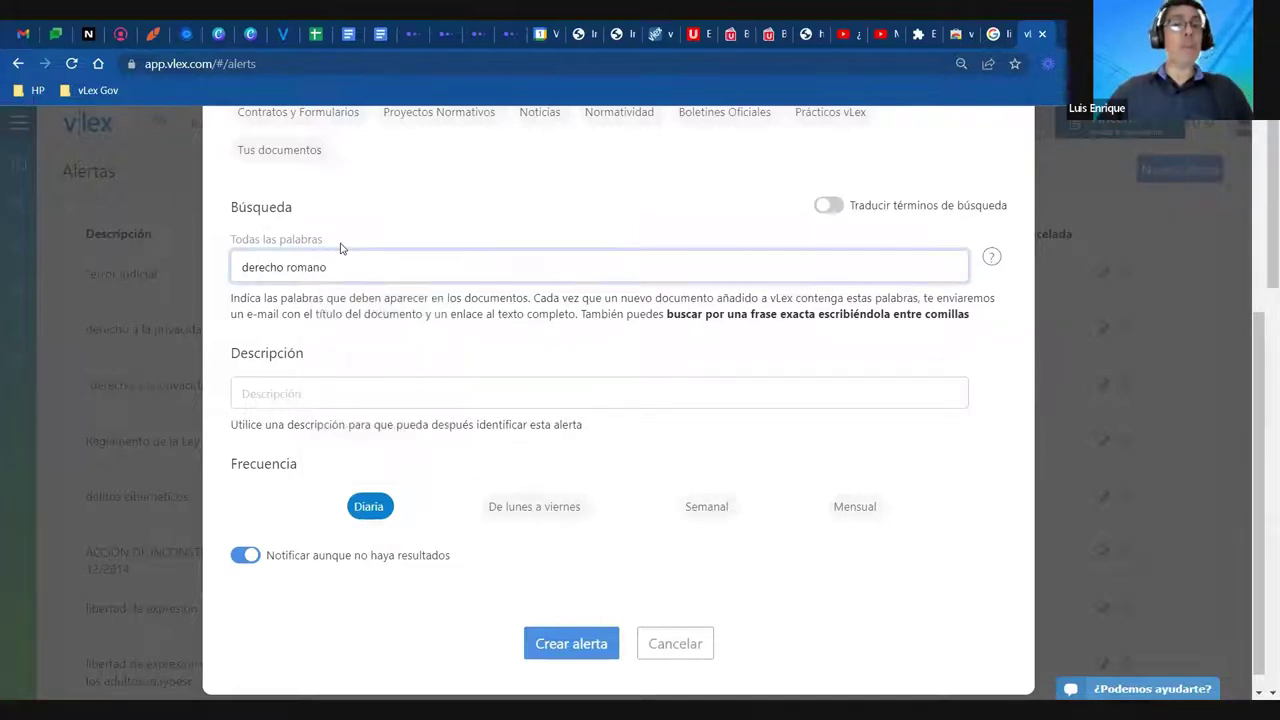
left_click(363, 342)
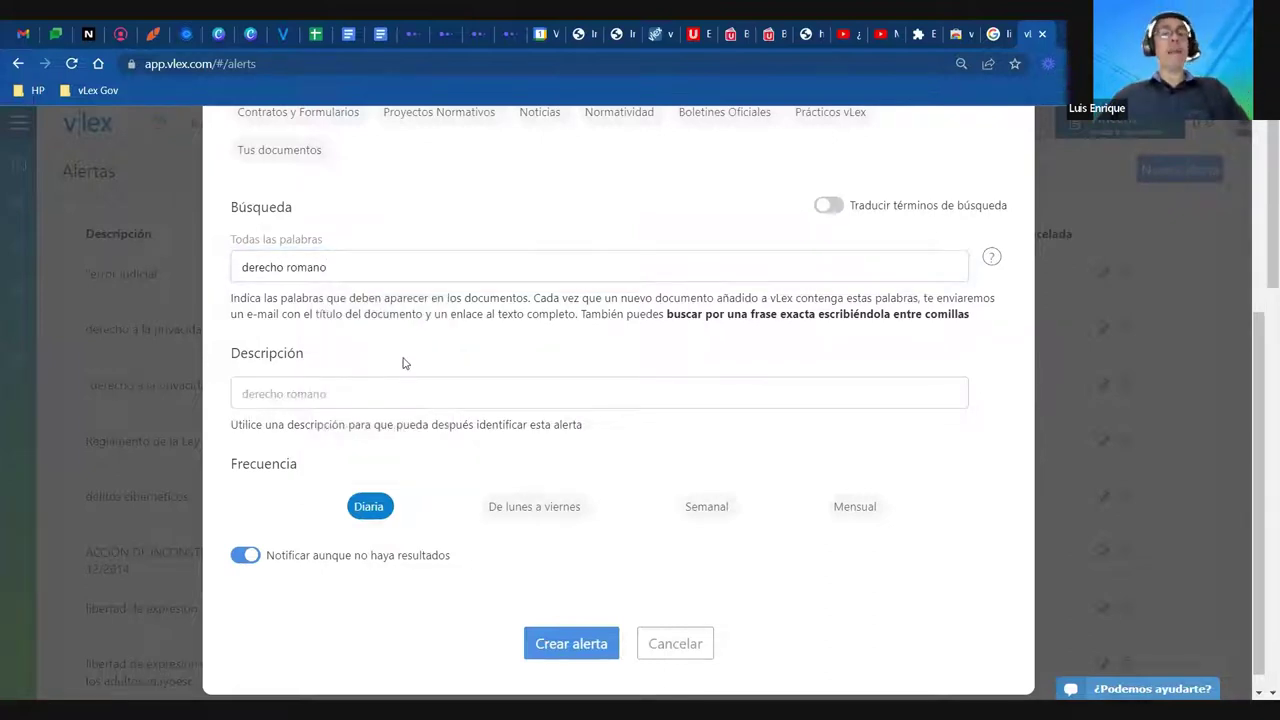
Set the new alert's frequency to Semanal, turn off notifications without results, and create the alert
scroll(520, 340, "up", 3)
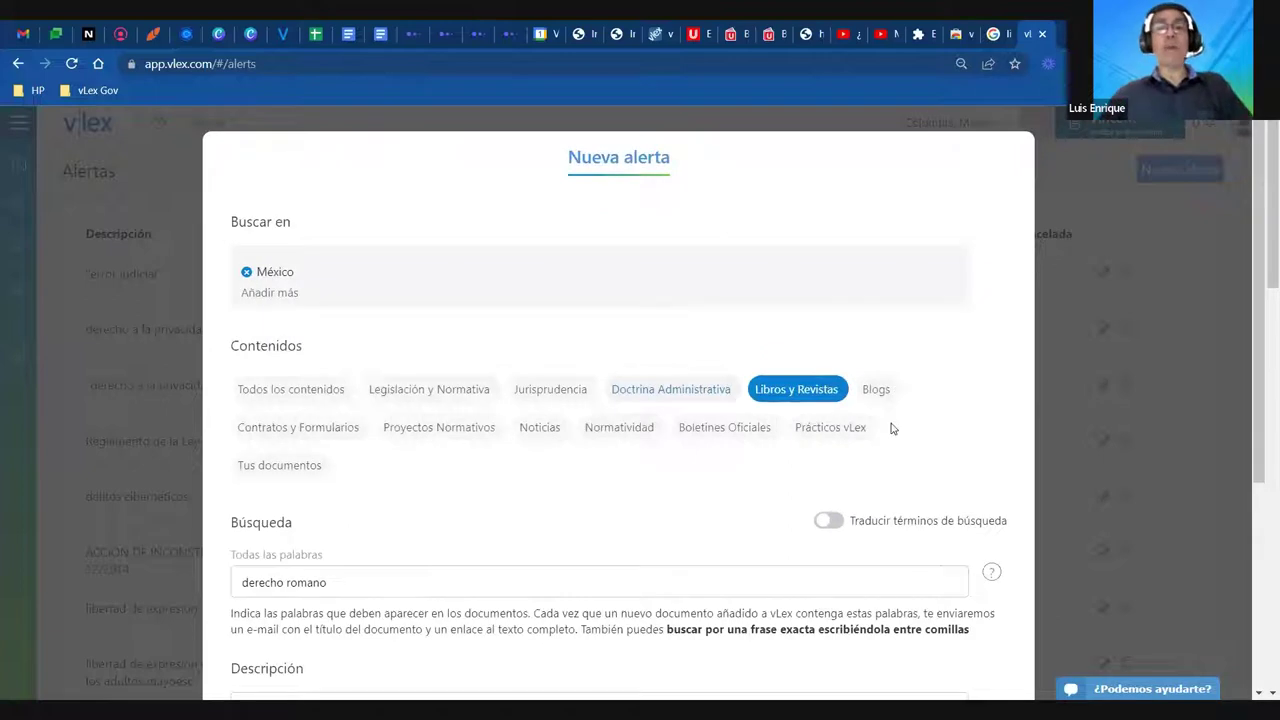
scroll(481, 419, "down", 2)
scroll(338, 425, "down", 1)
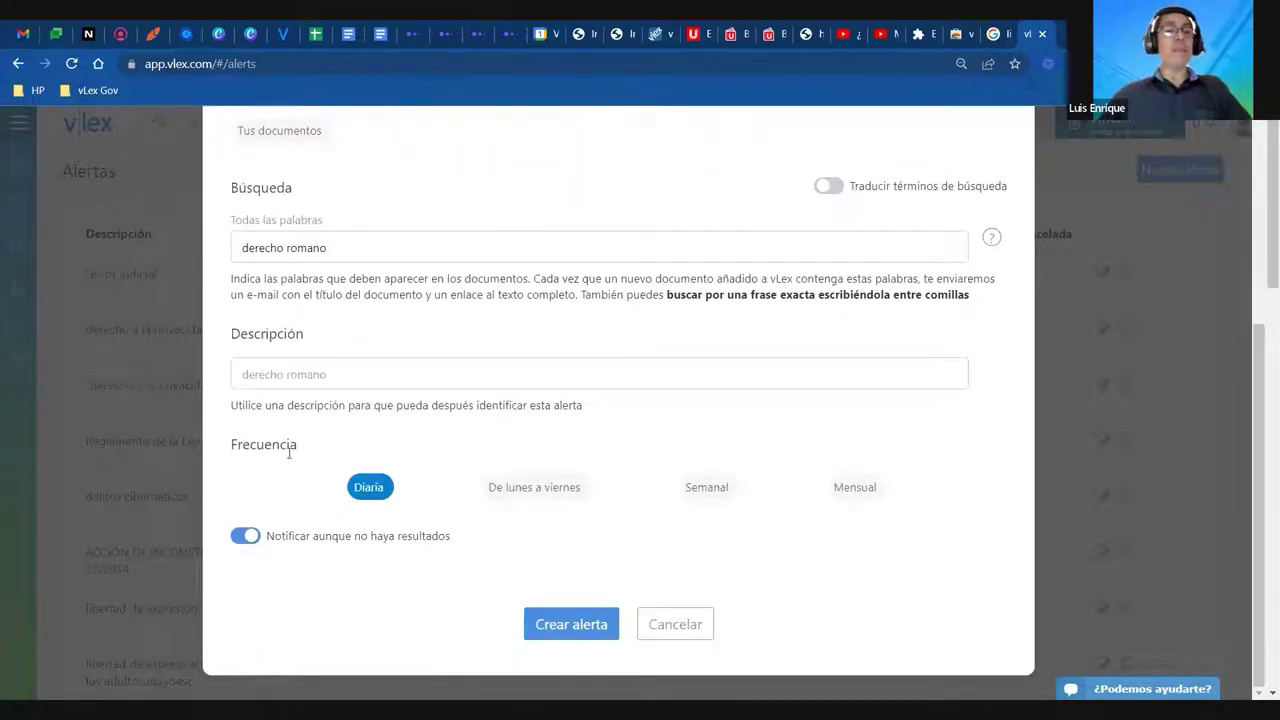
left_click(688, 492)
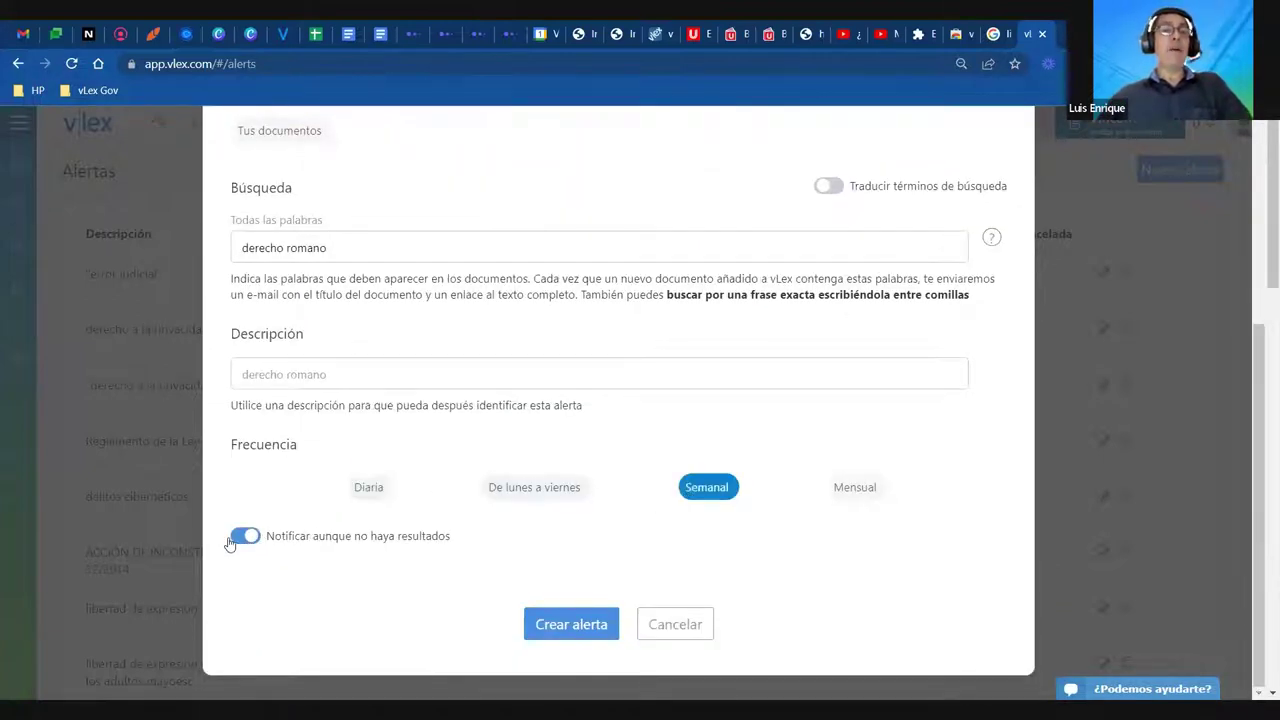
left_click(238, 537)
left_click(531, 624)
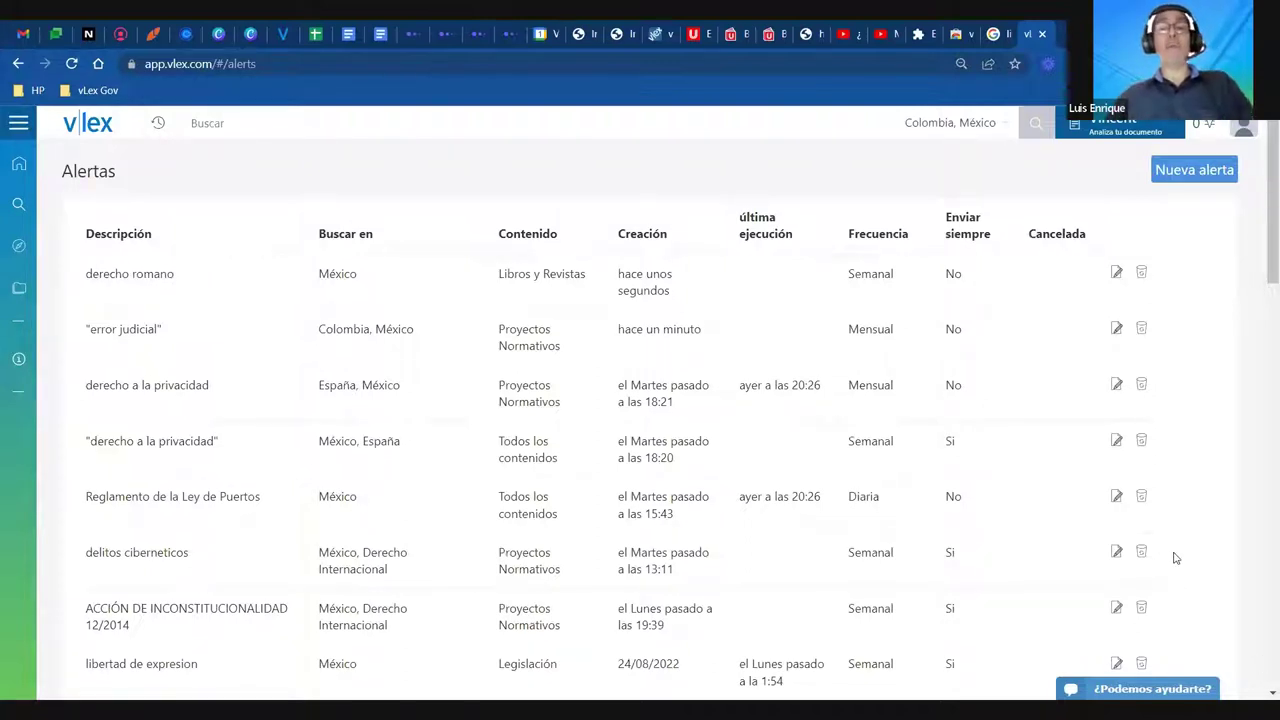
Delete the alerts for derecho romano, "error judicial", the quoted "derecho a la privacidad" covering all contents, and delitos ciberneticos
scroll(1060, 346, "down", 5)
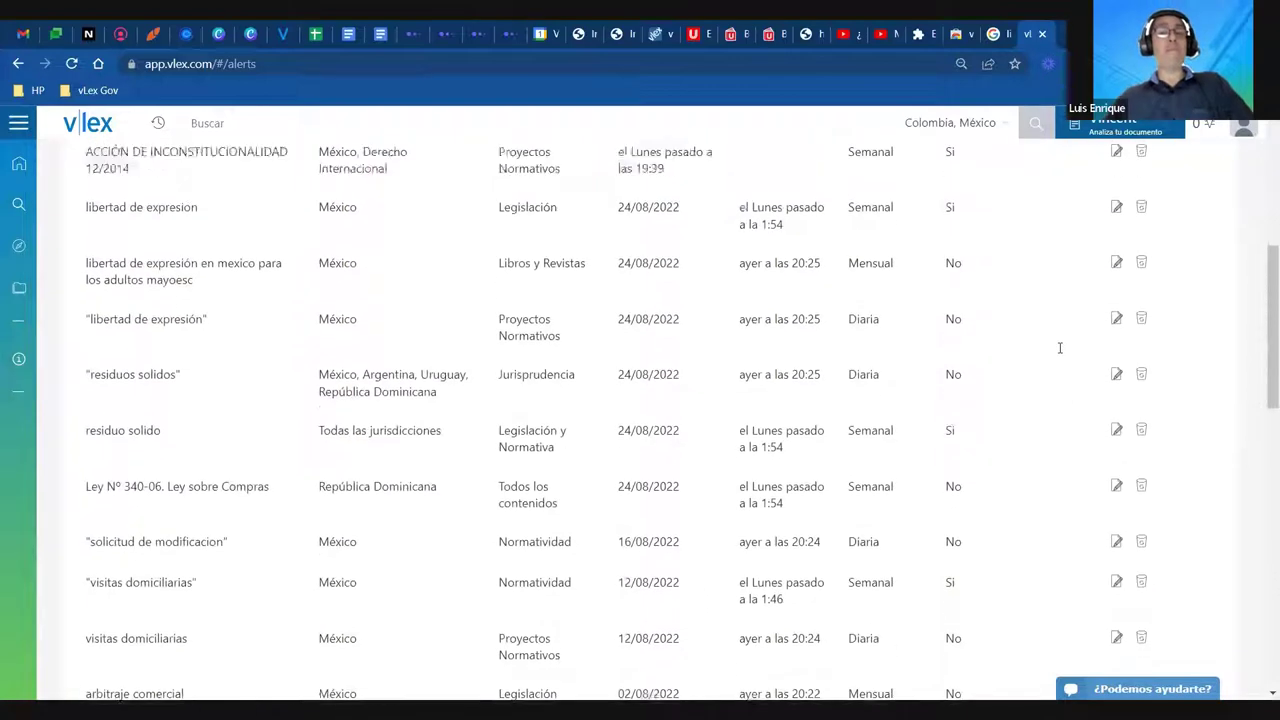
scroll(1060, 347, "up", 5)
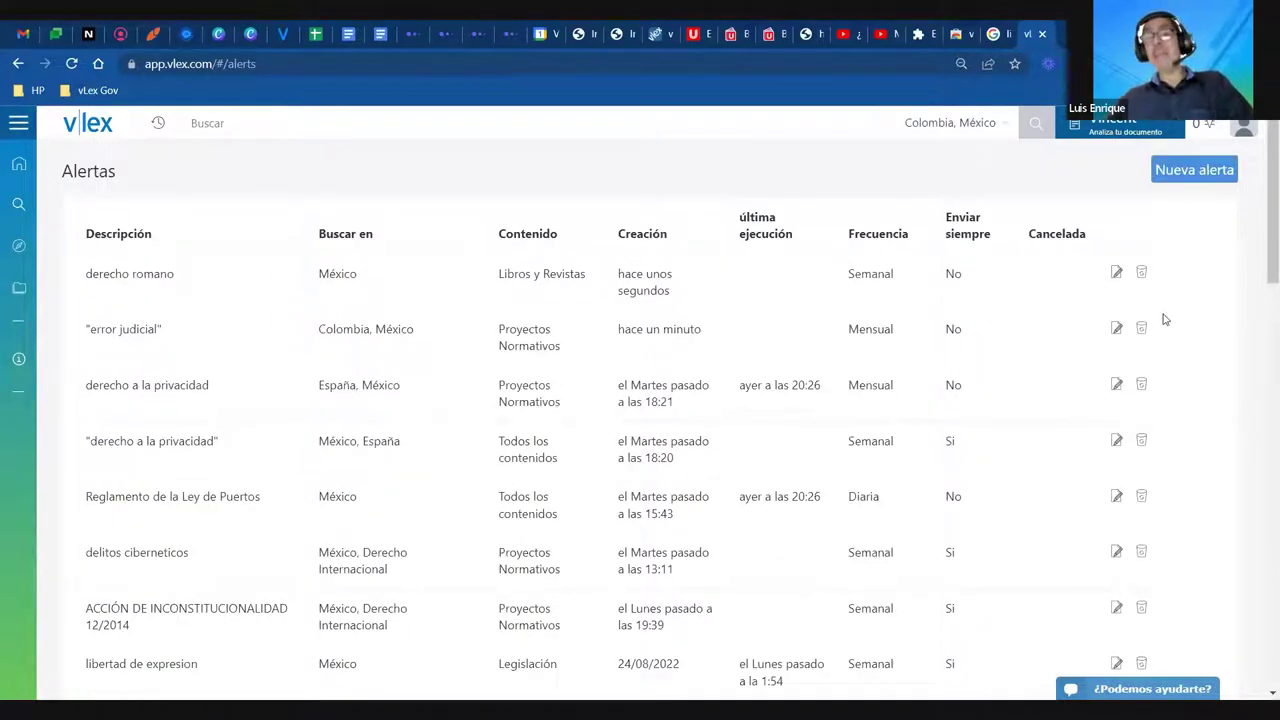
left_click(1141, 272)
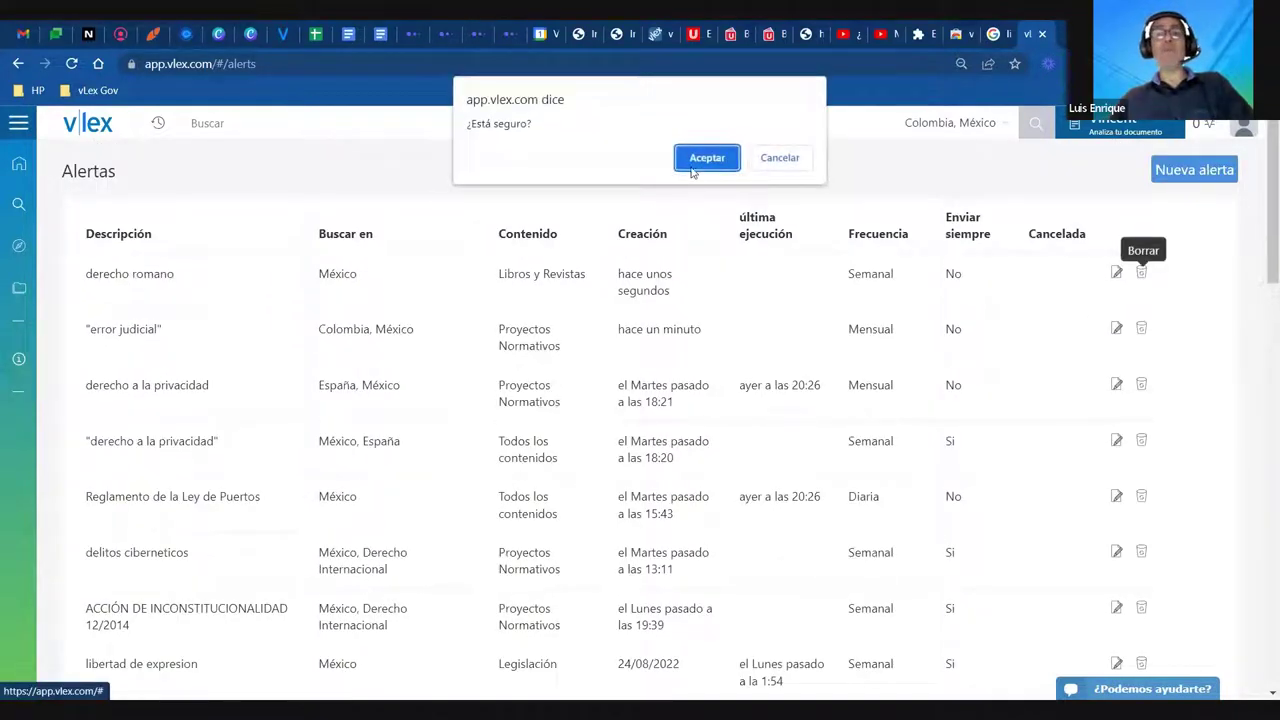
left_click(691, 168)
left_click(1141, 272)
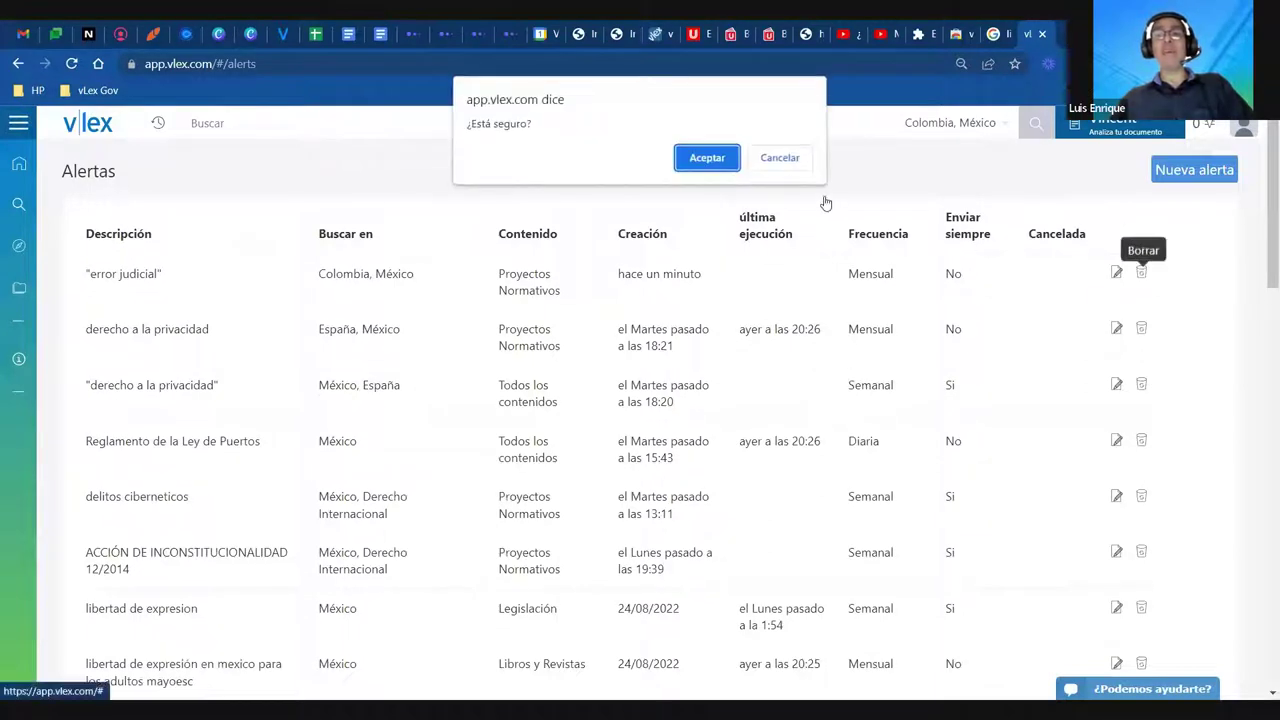
left_click(716, 157)
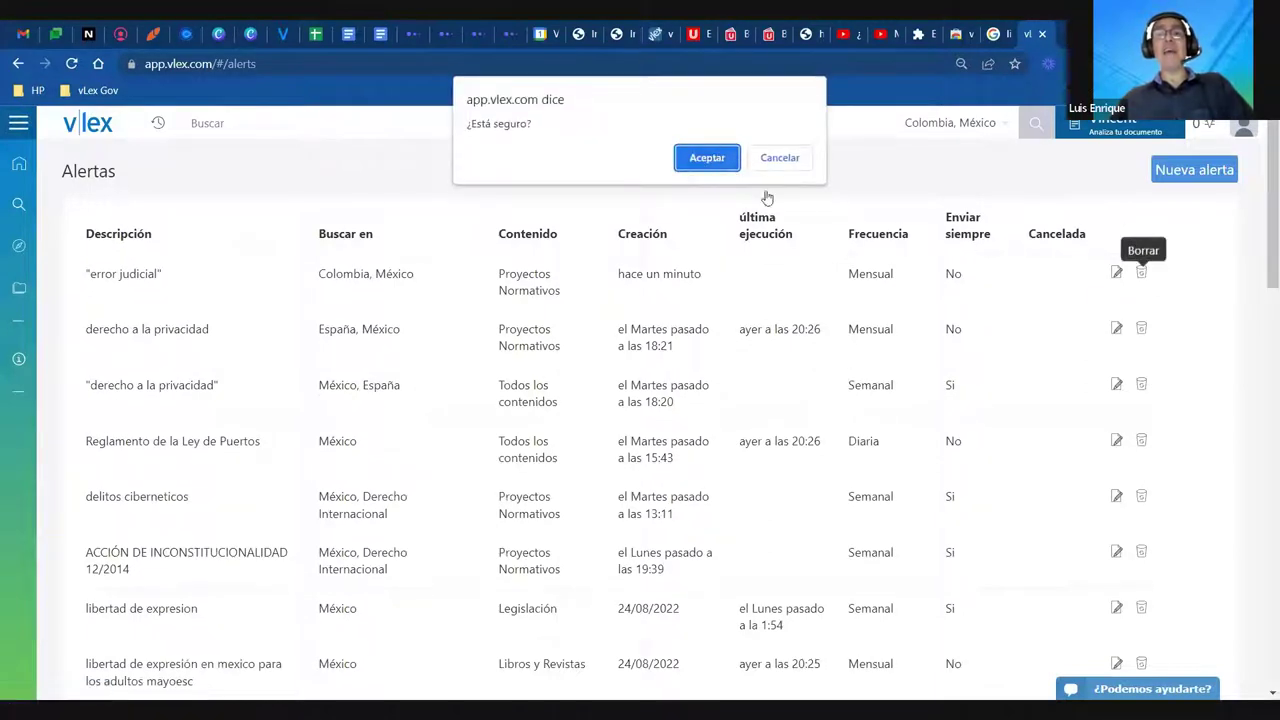
left_click(1141, 328)
left_click(716, 157)
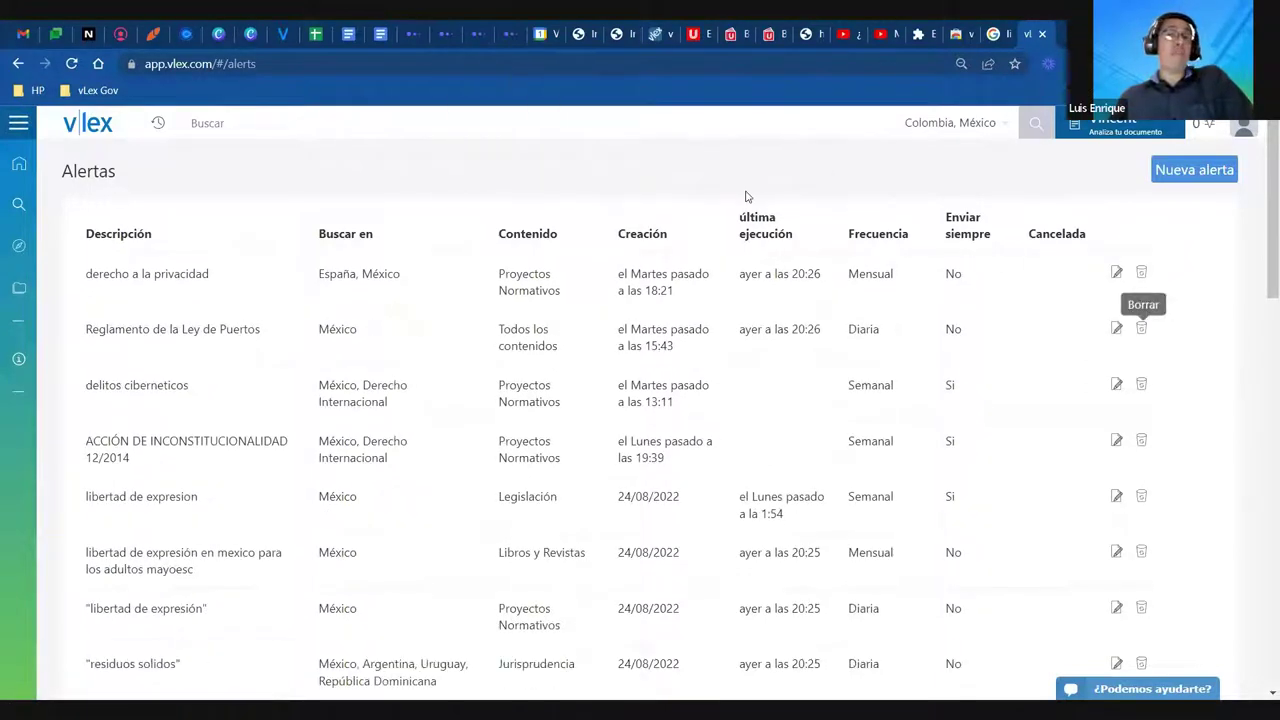
left_click(1141, 384)
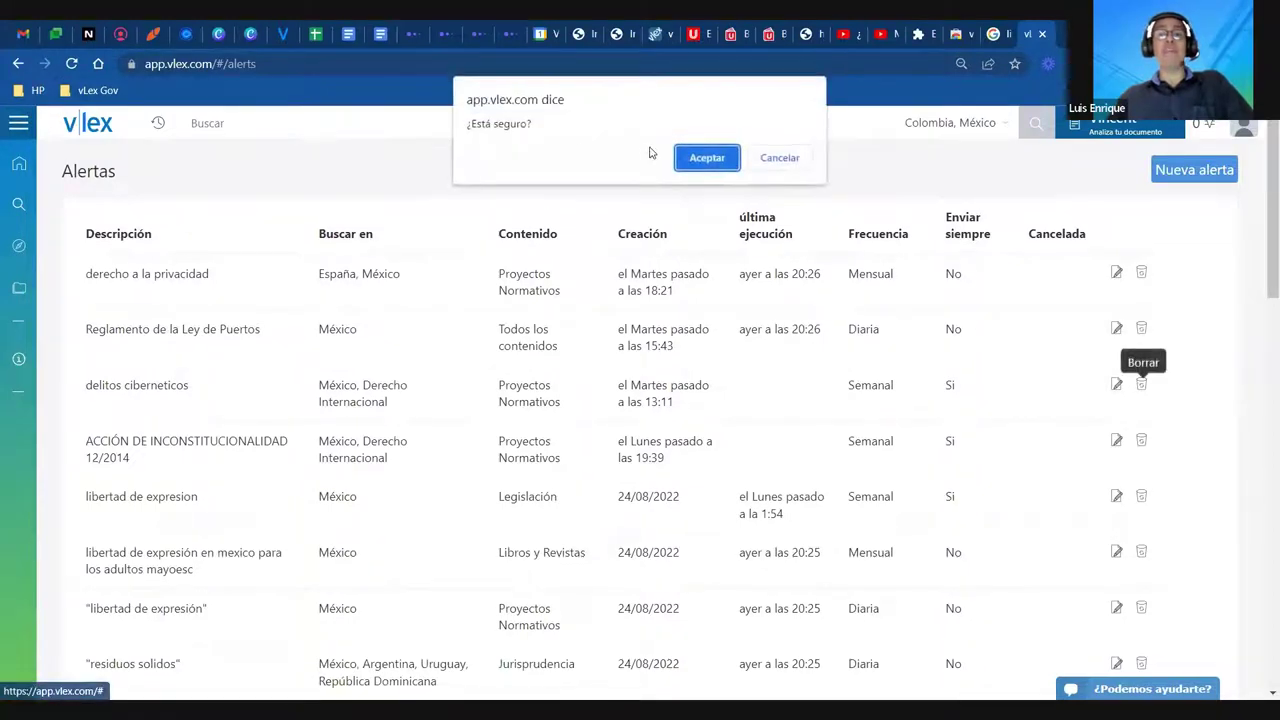
left_click(679, 158)
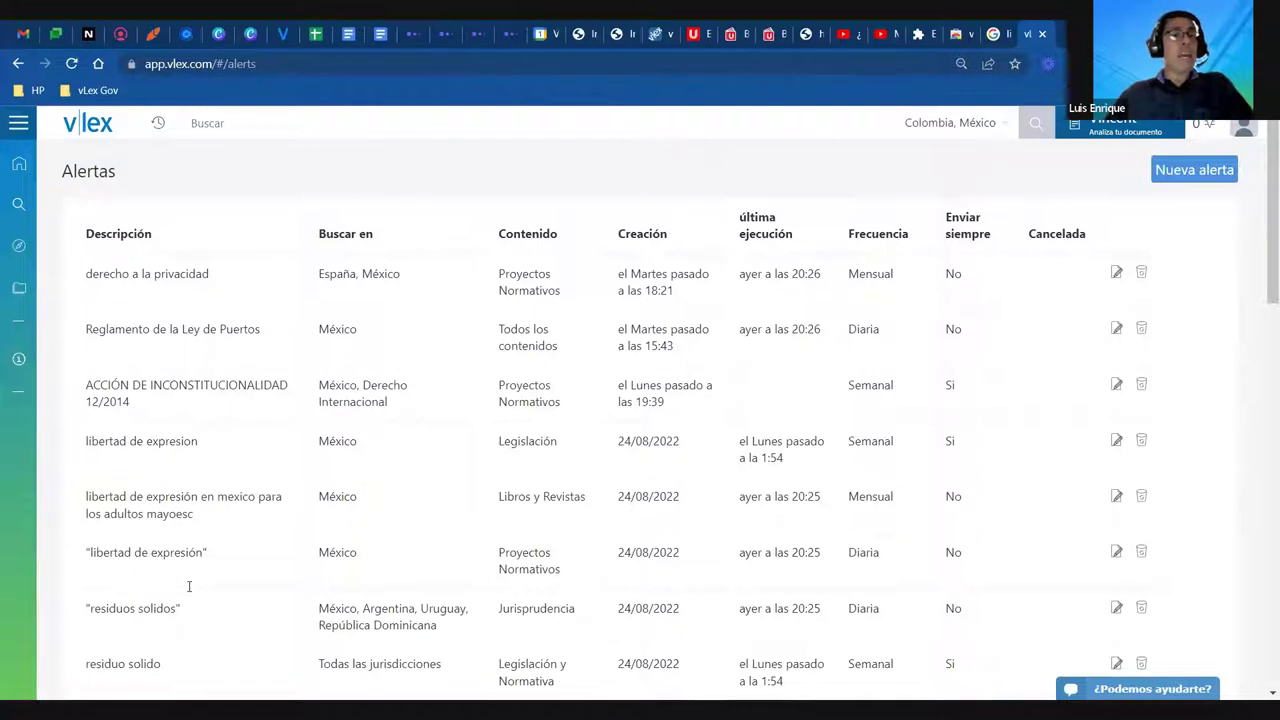
Delete the "residuos solidos" and "solicitud de modificacion" alerts, confirming each deletion
scroll(189, 586, "down", 1)
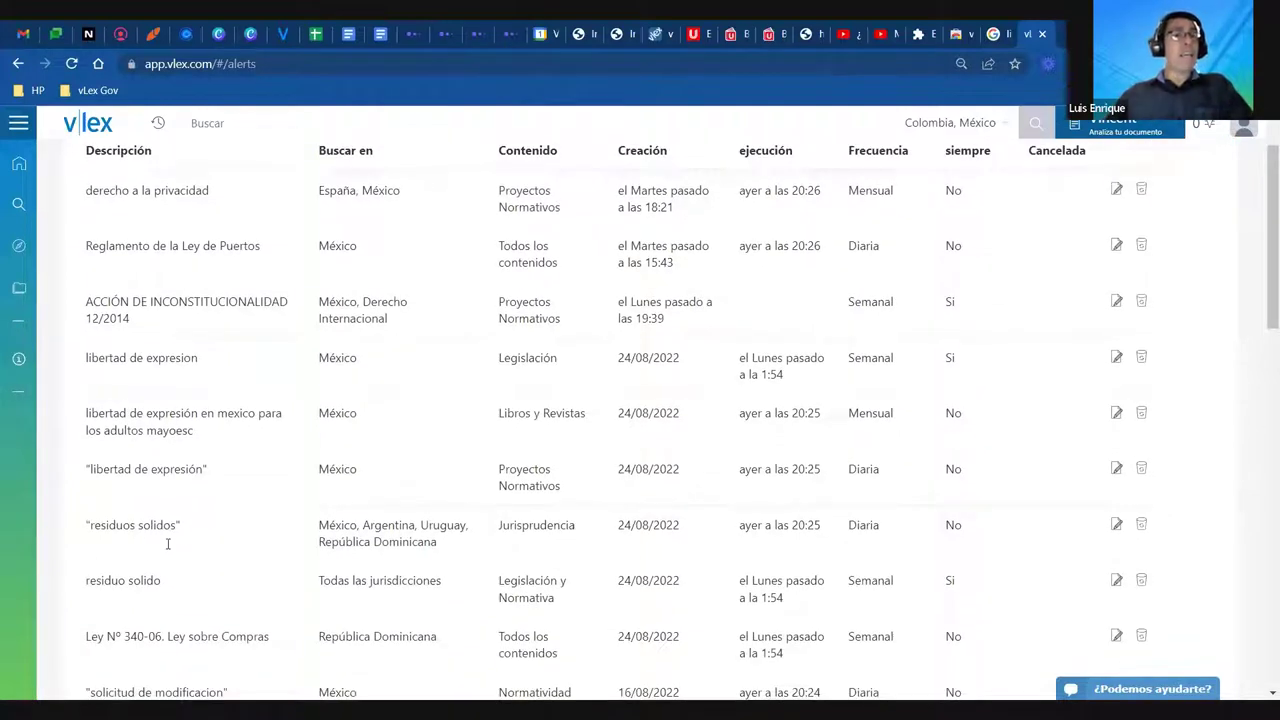
left_click(1141, 524)
left_click(716, 163)
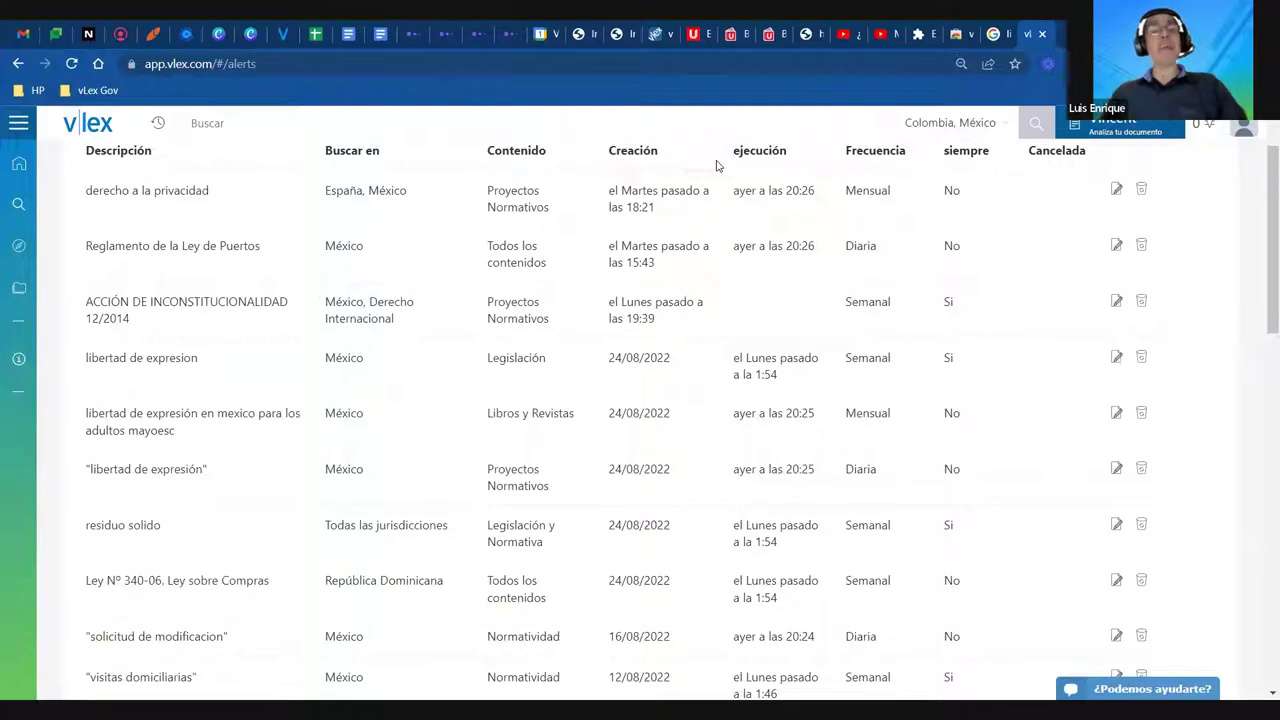
scroll(716, 165, "down", 2)
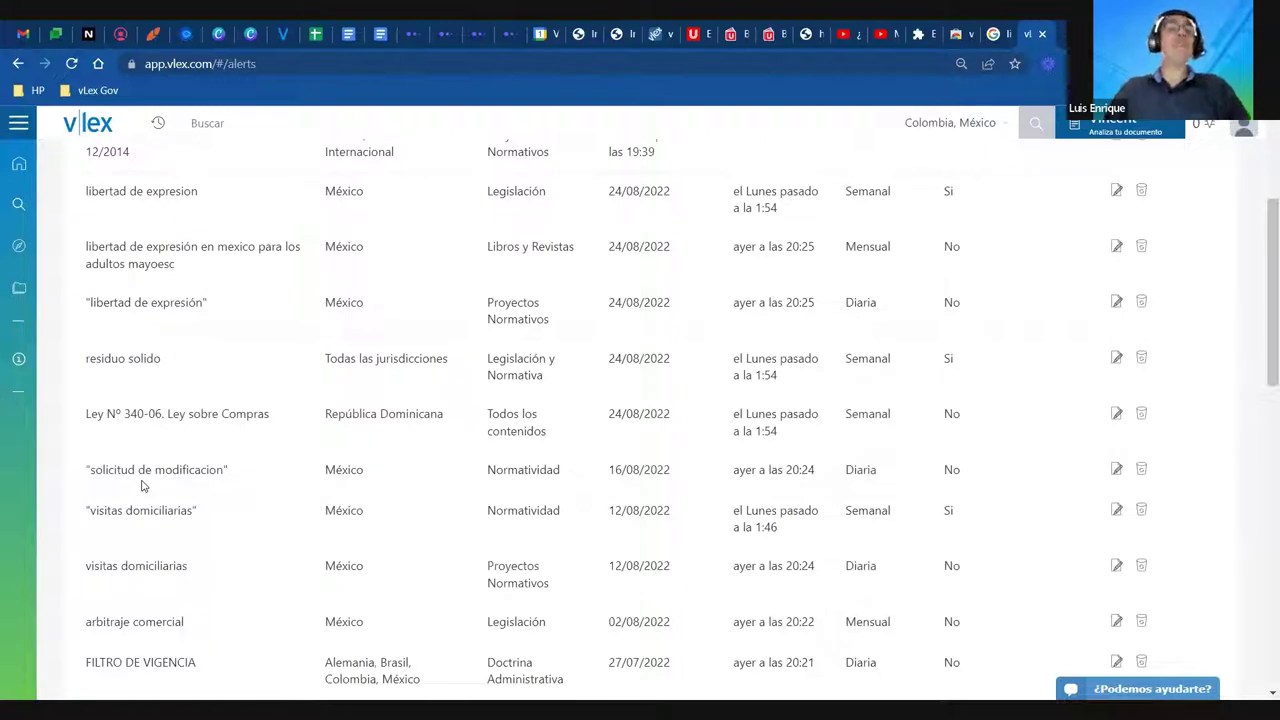
left_click(1141, 469)
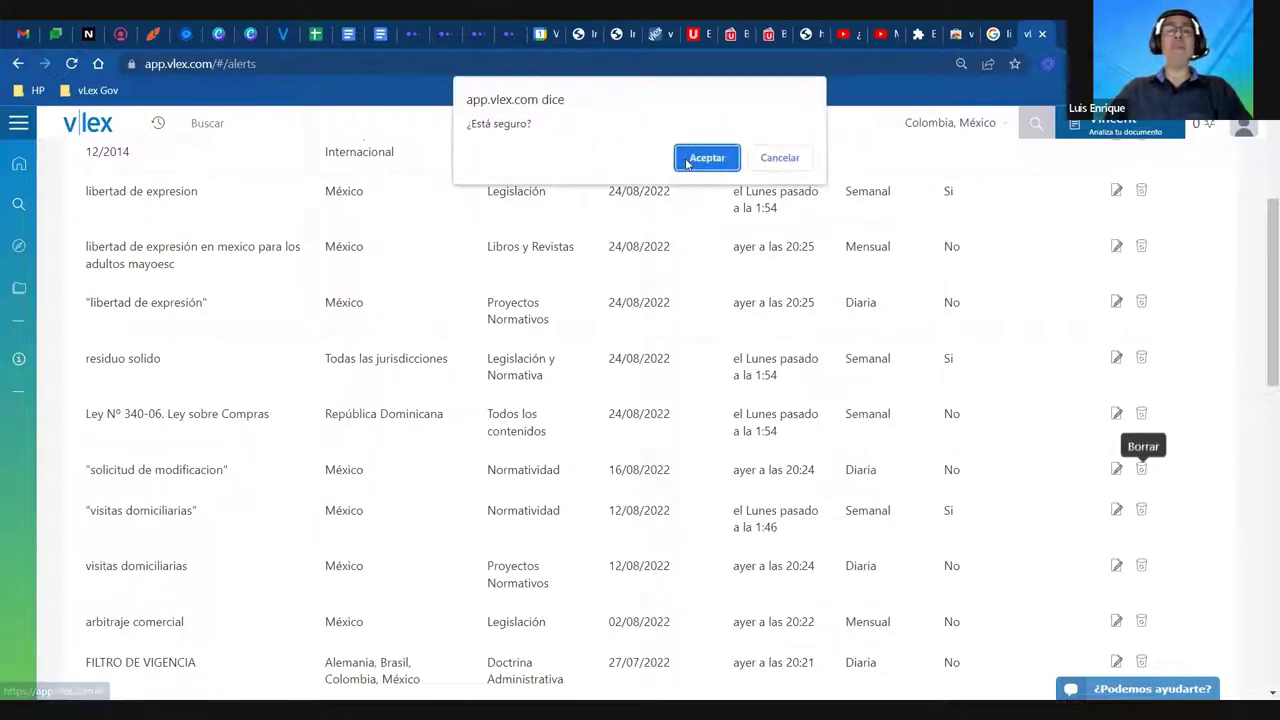
left_click(706, 158)
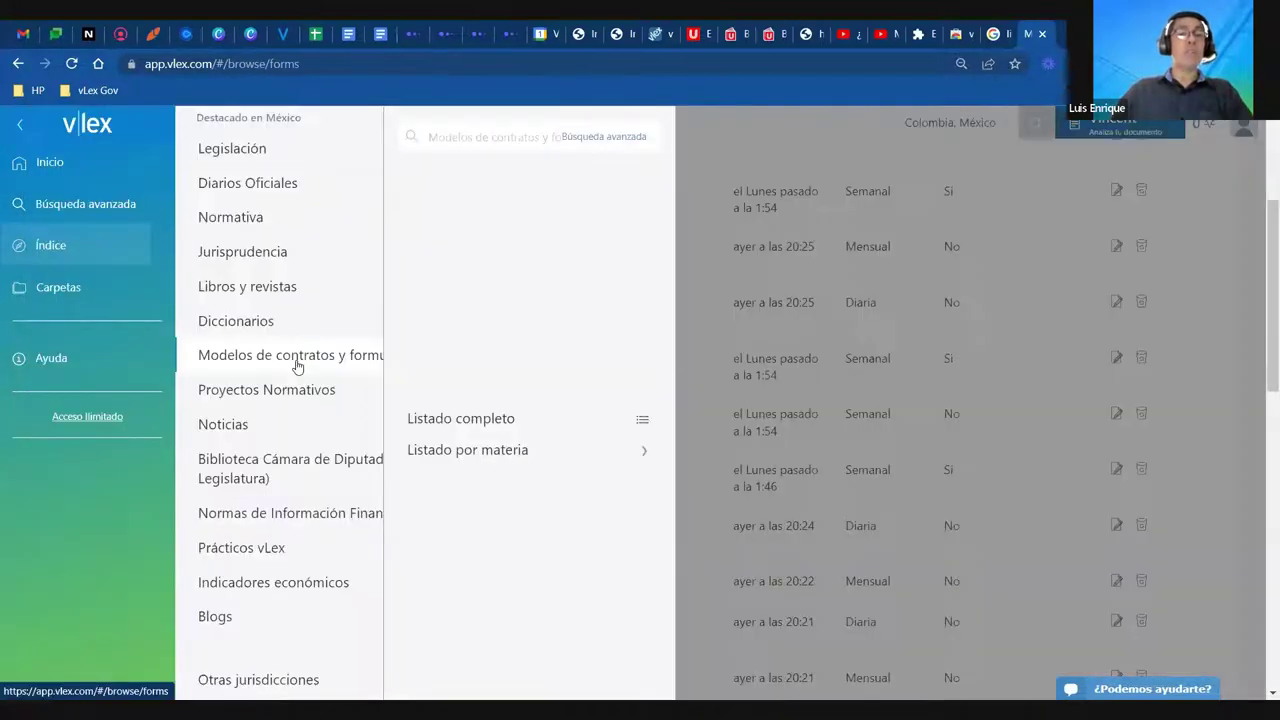
Browse México's contract models and forms by subject, choose Penal, and open the form Dictamen en criminalistica
left_click(445, 450)
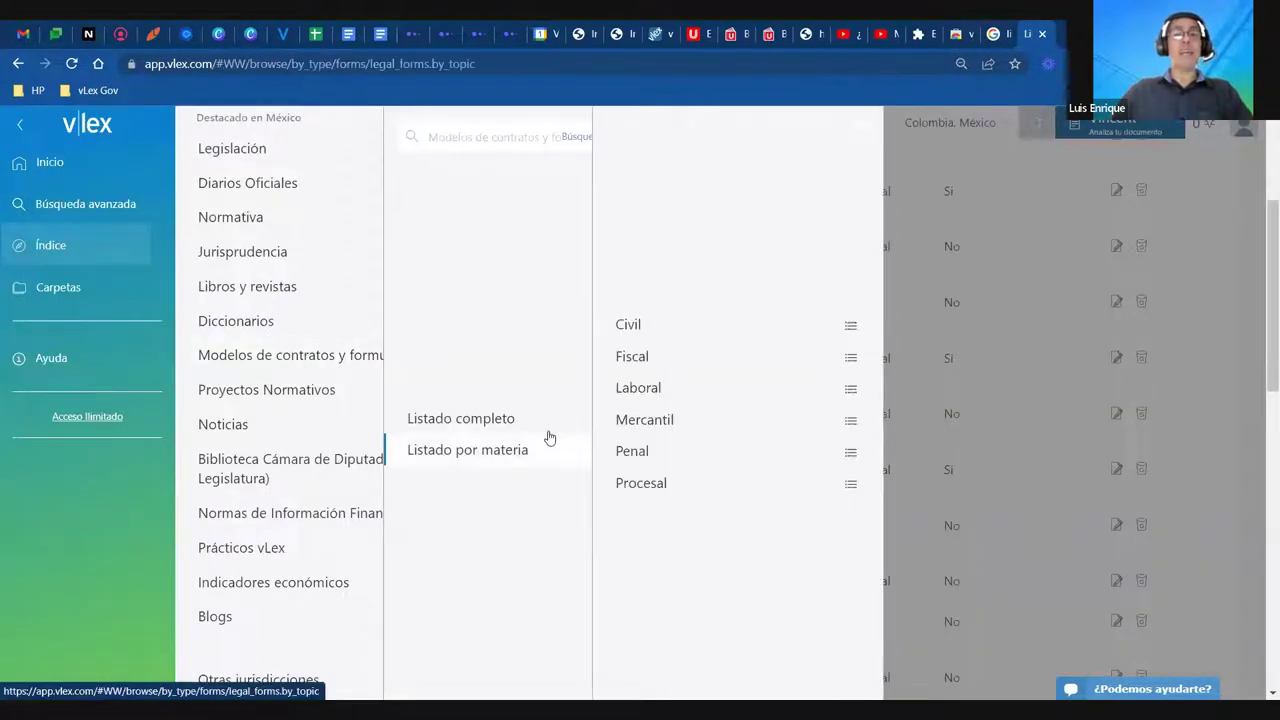
left_click(646, 445)
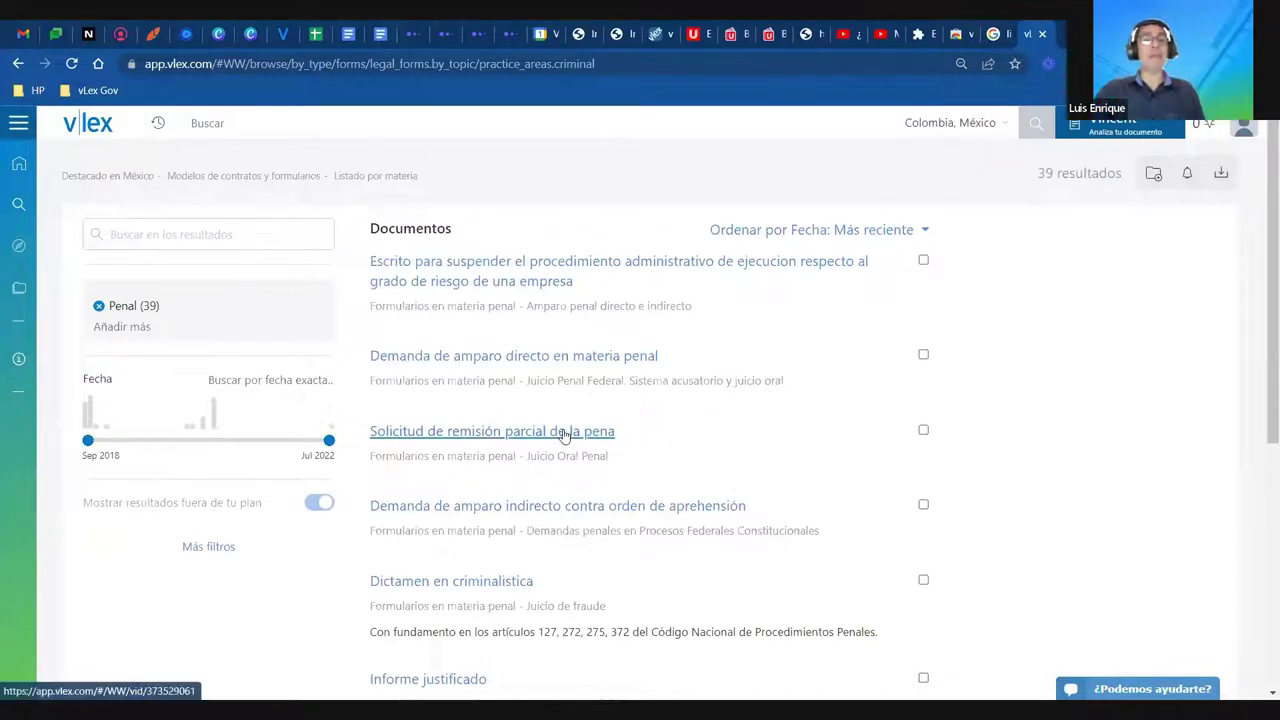
scroll(474, 422, "down", 2)
left_click(474, 416)
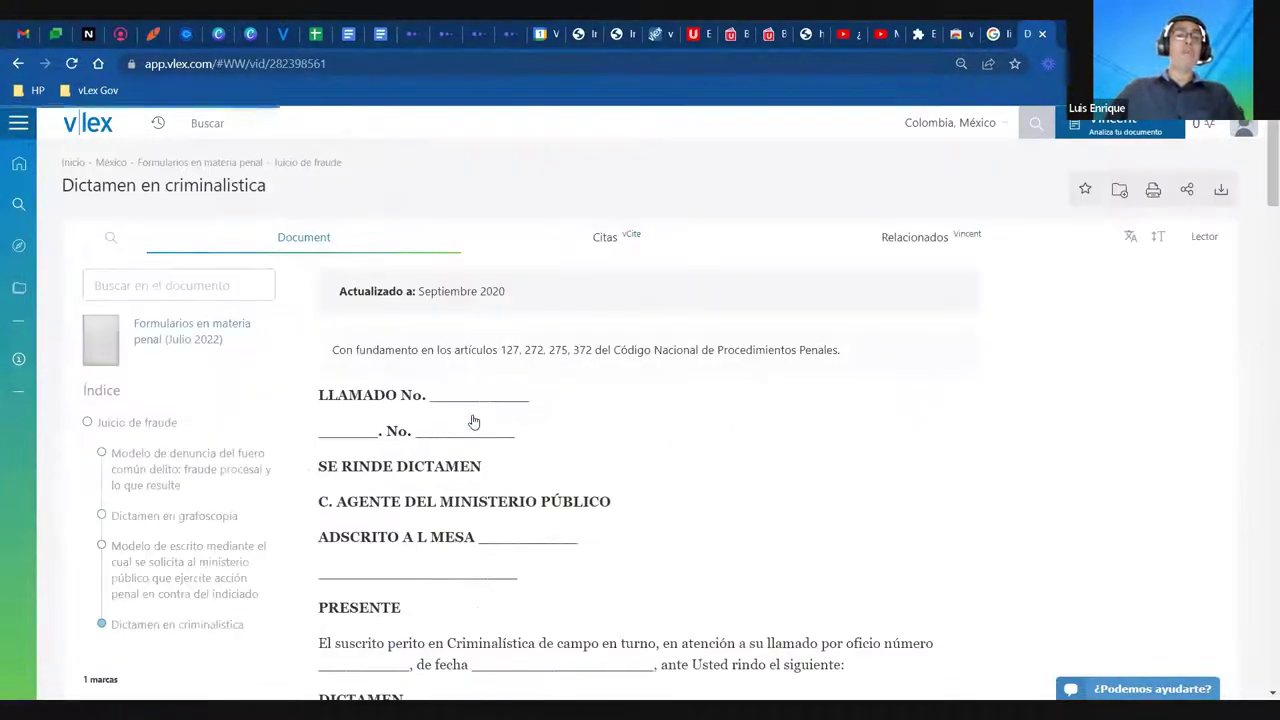
Examine the form's fill-in sections and marked passage, and check its download formats and sharing options
scroll(474, 421, "down", 4)
scroll(474, 421, "down", 4)
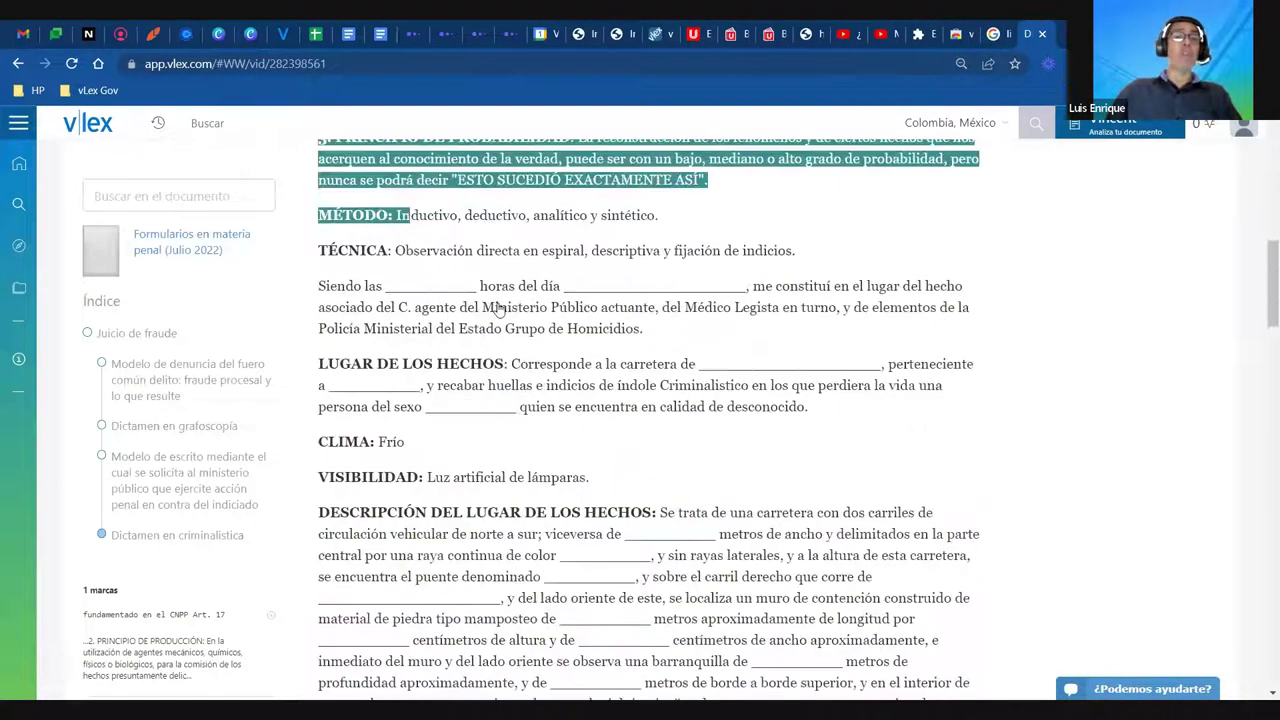
scroll(570, 368, "down", 11)
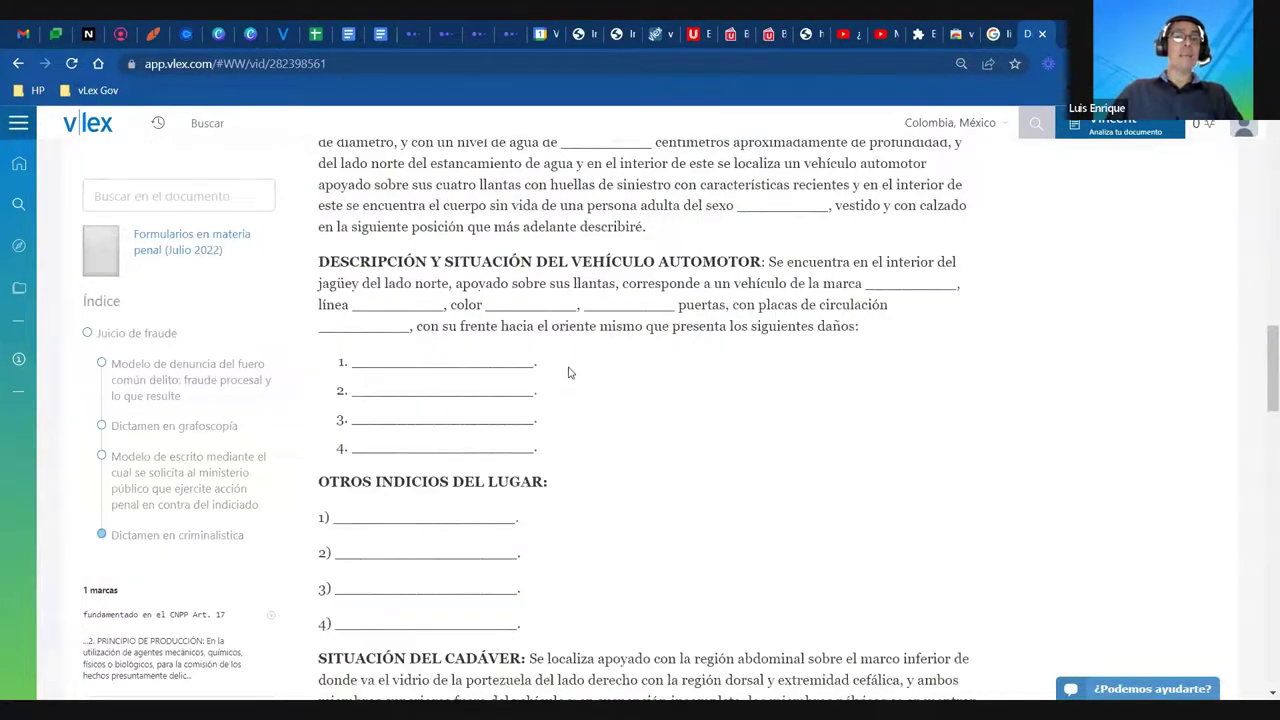
scroll(570, 372, "up", 9)
scroll(568, 372, "up", 10)
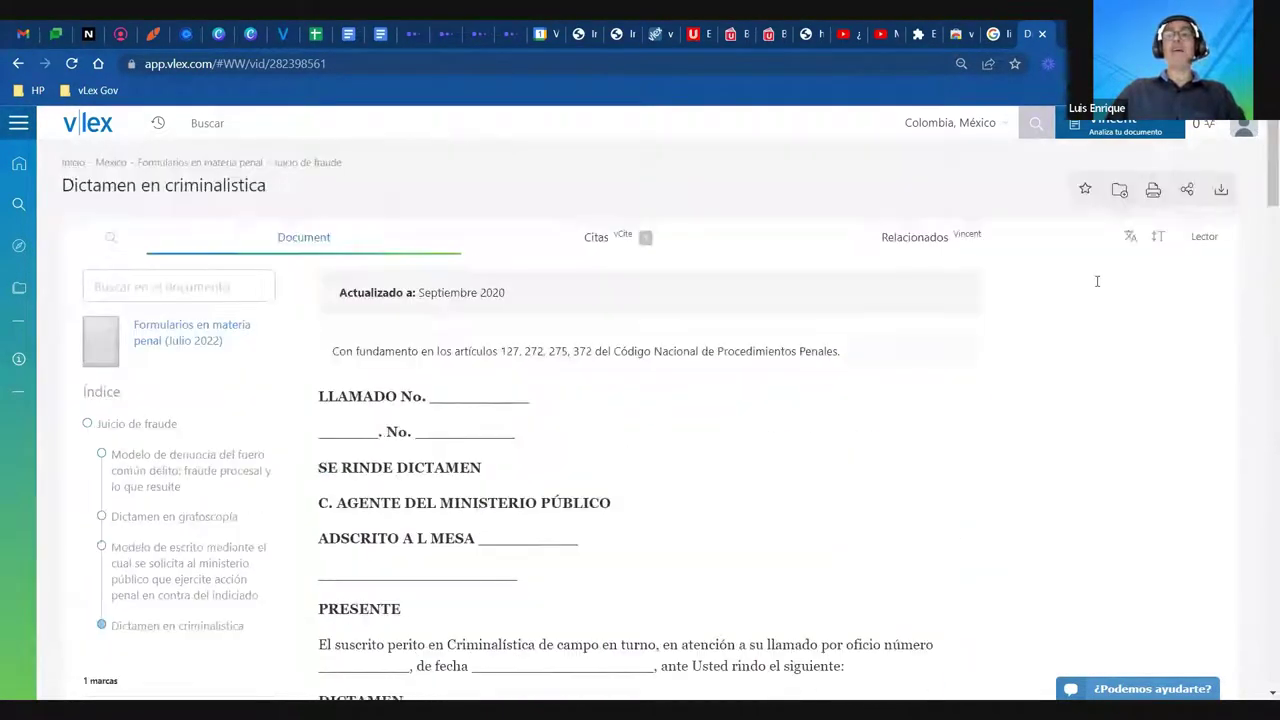
left_click(1220, 189)
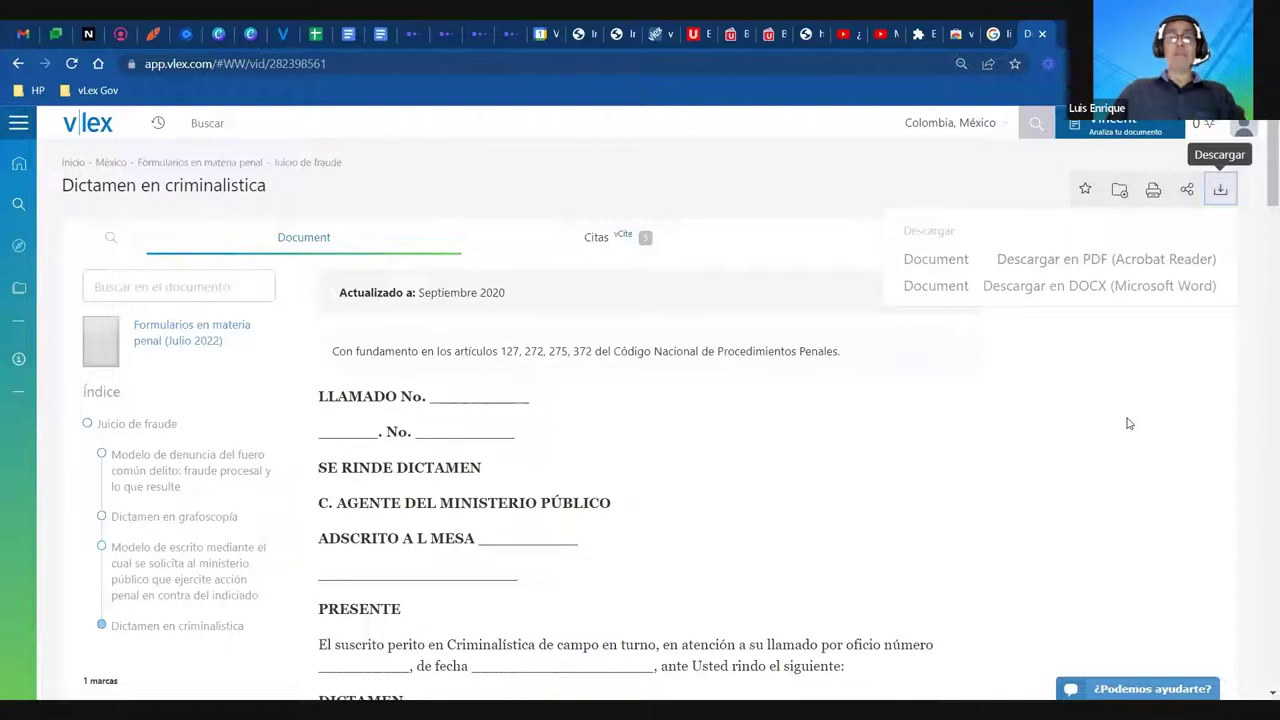
left_click(1186, 189)
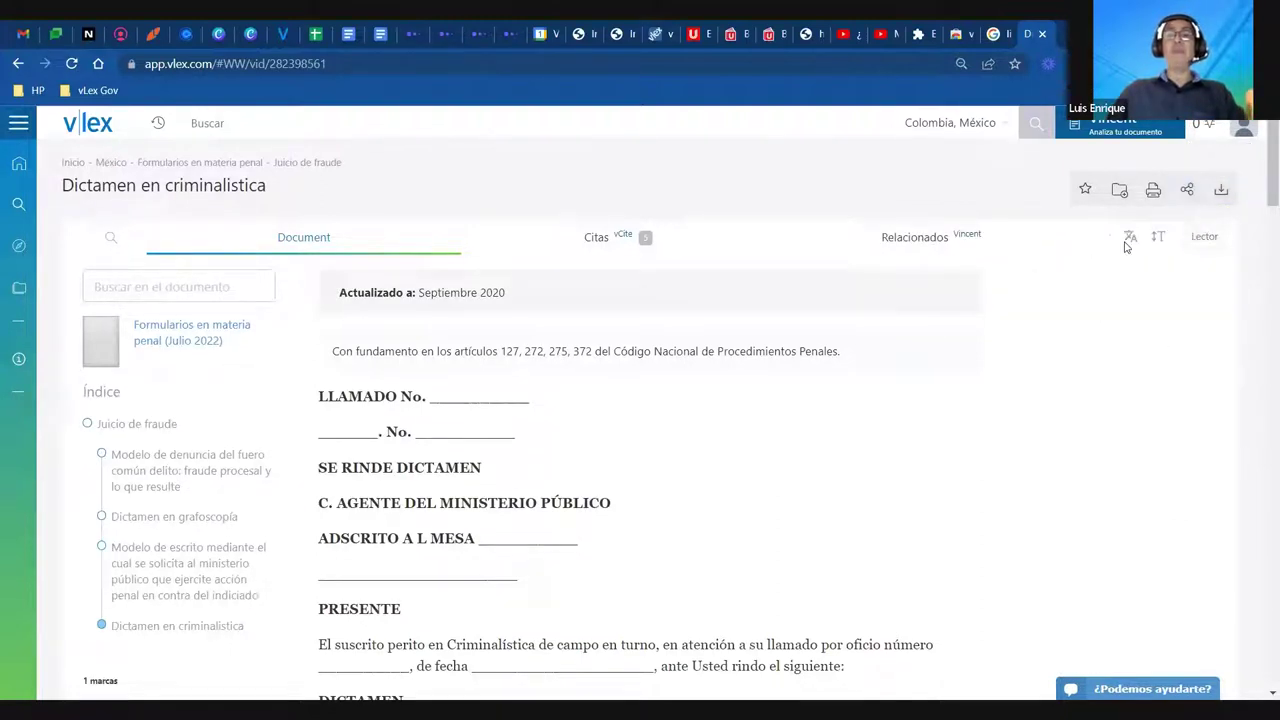
Translate the Dictamen en criminalistica form into simplified Chinese and continue the translation past the first part
left_click(1130, 238)
left_click(533, 212)
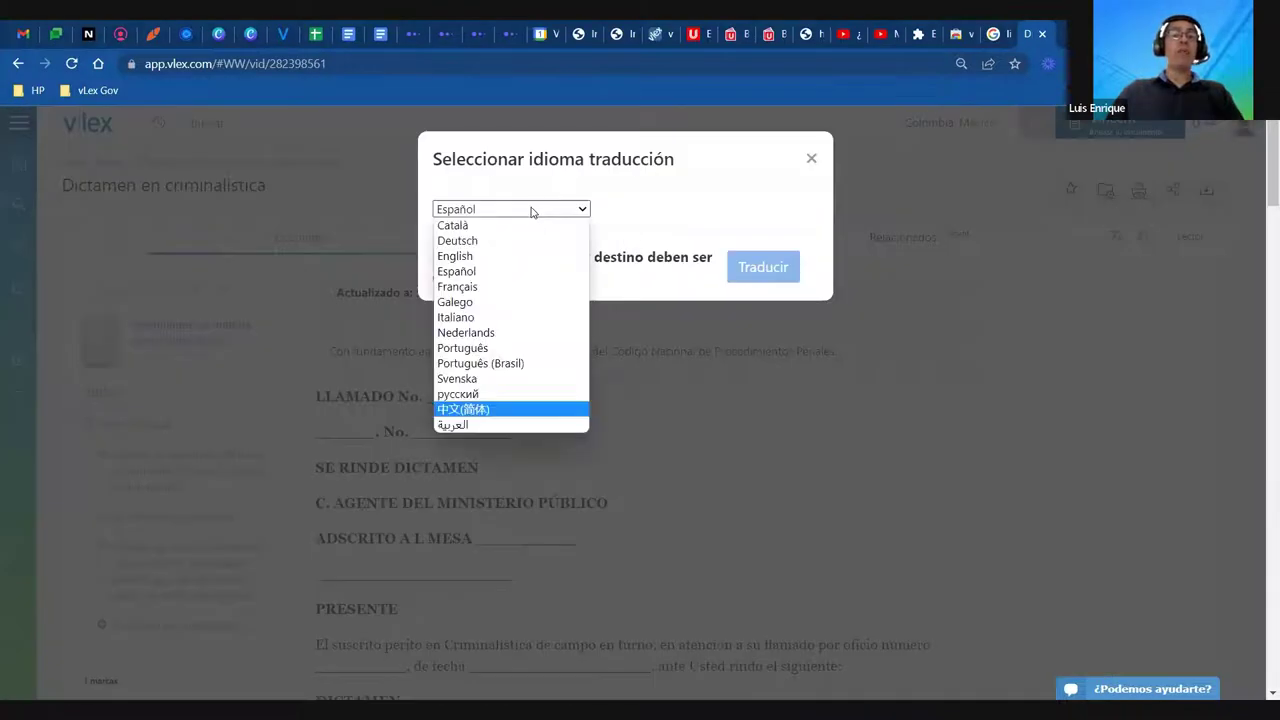
left_click(776, 268)
scroll(760, 318, "down", 4)
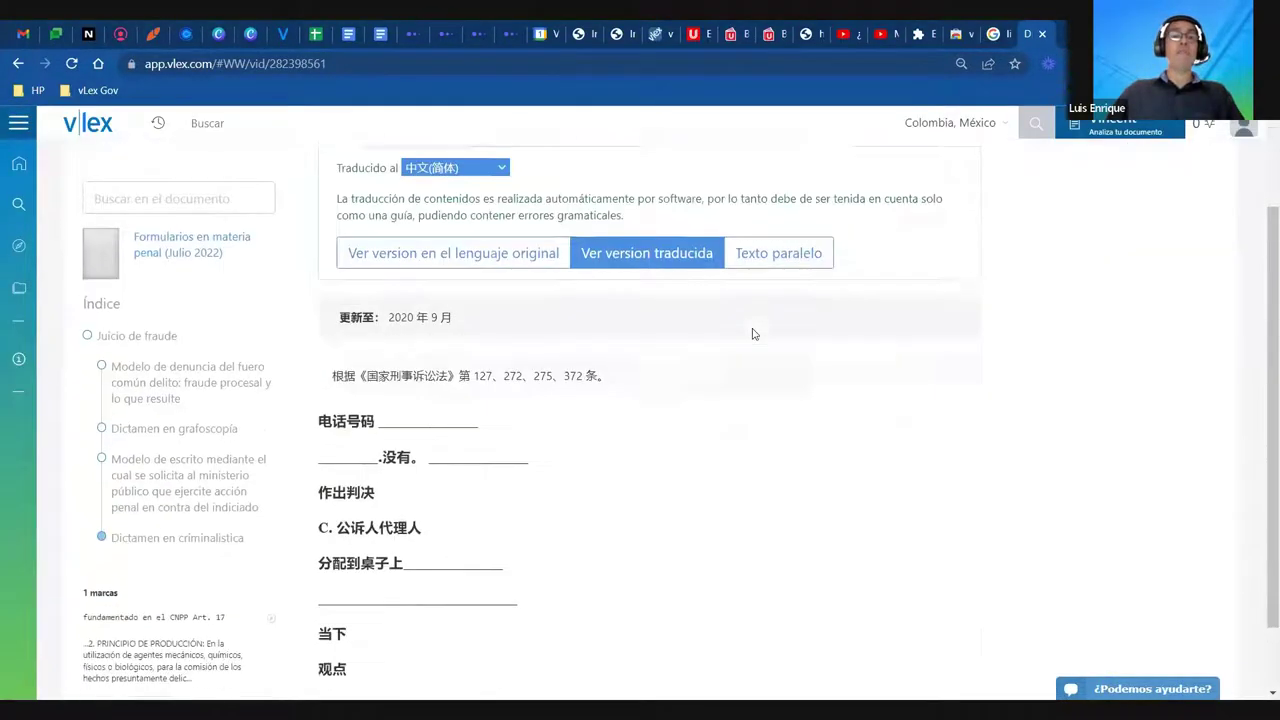
left_click(645, 612)
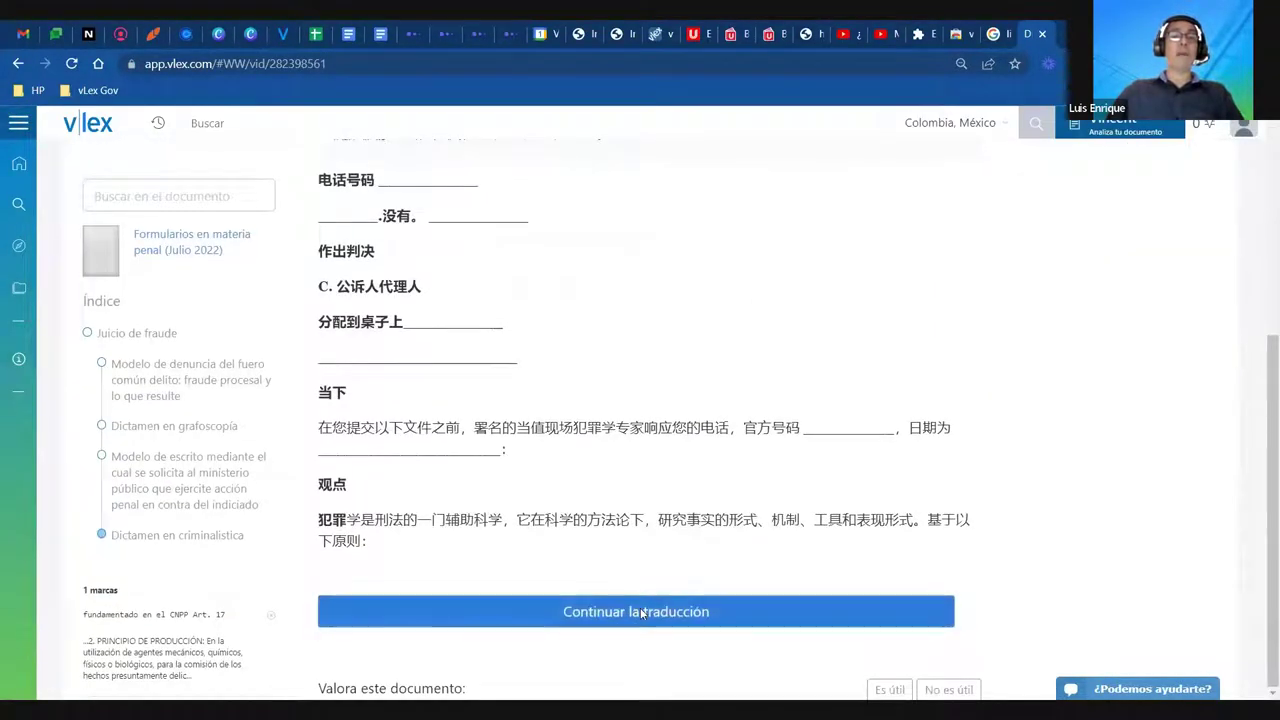
Display the form as parallel text and compare the Spanish and Chinese passages, including the marked ones
left_click(810, 387)
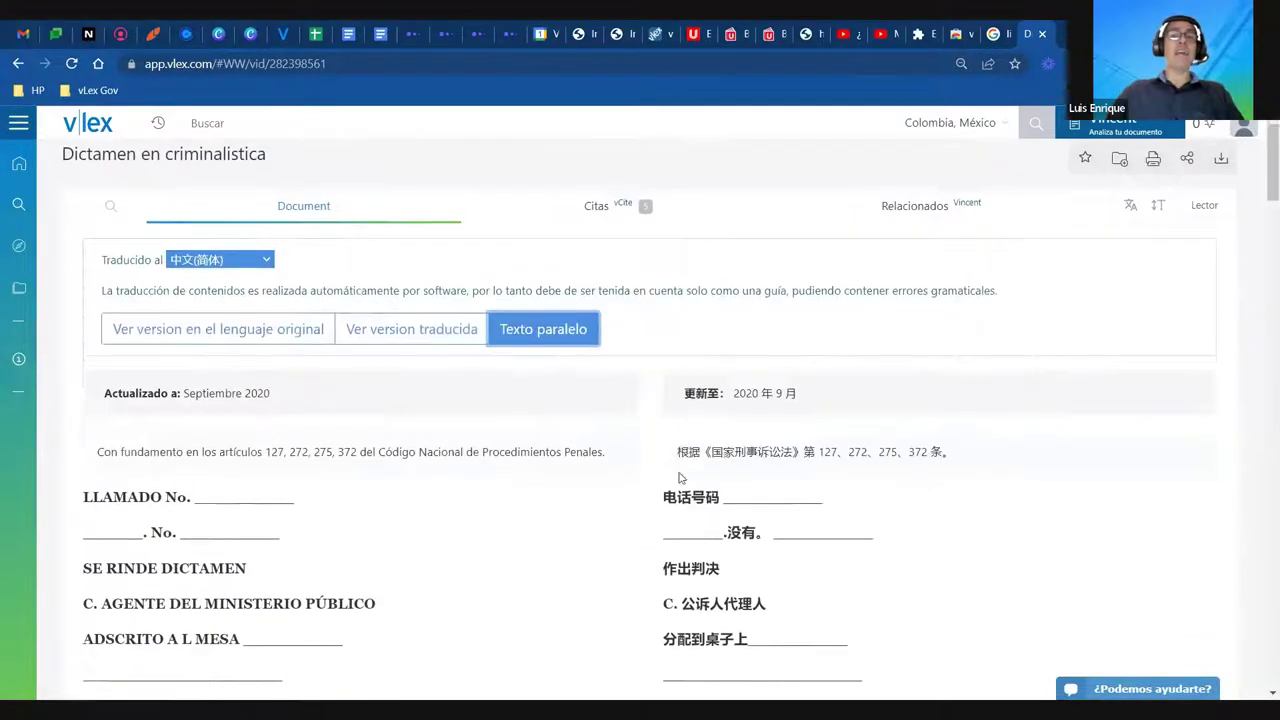
scroll(710, 442, "down", 10)
scroll(710, 442, "up", 4)
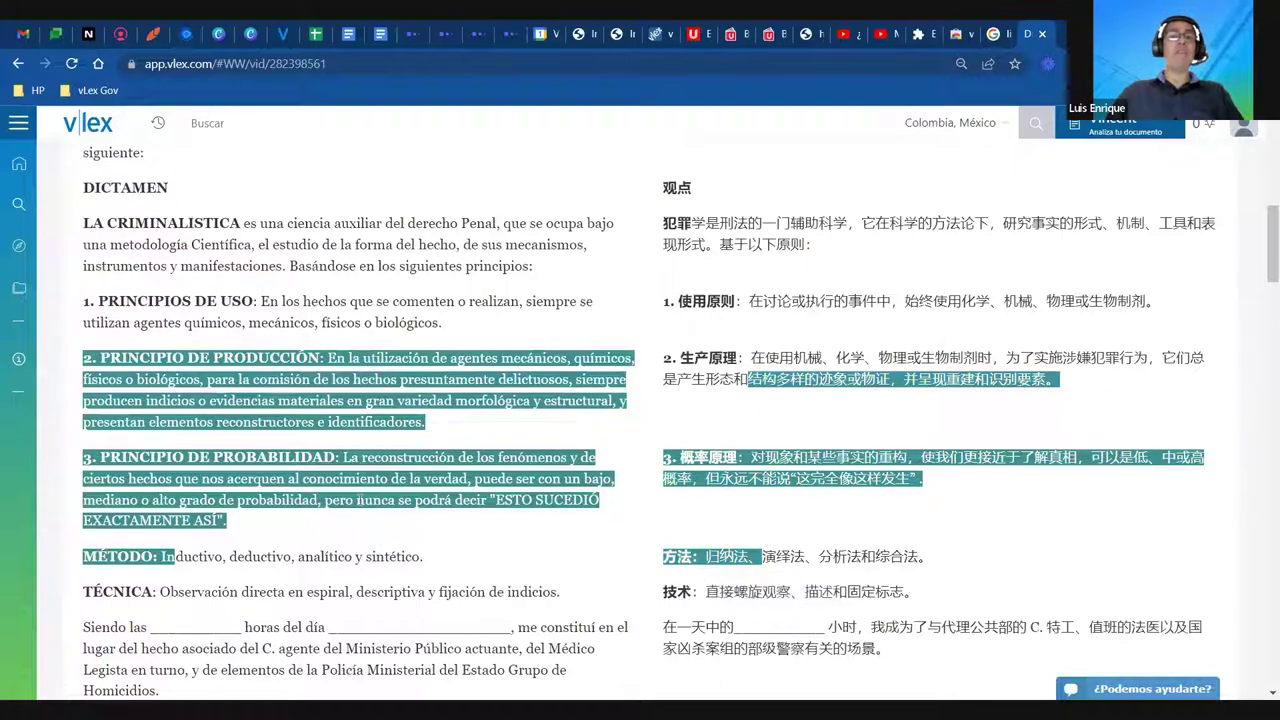
scroll(707, 574, "down", 5)
scroll(142, 284, "up", 5)
scroll(142, 284, "up", 5)
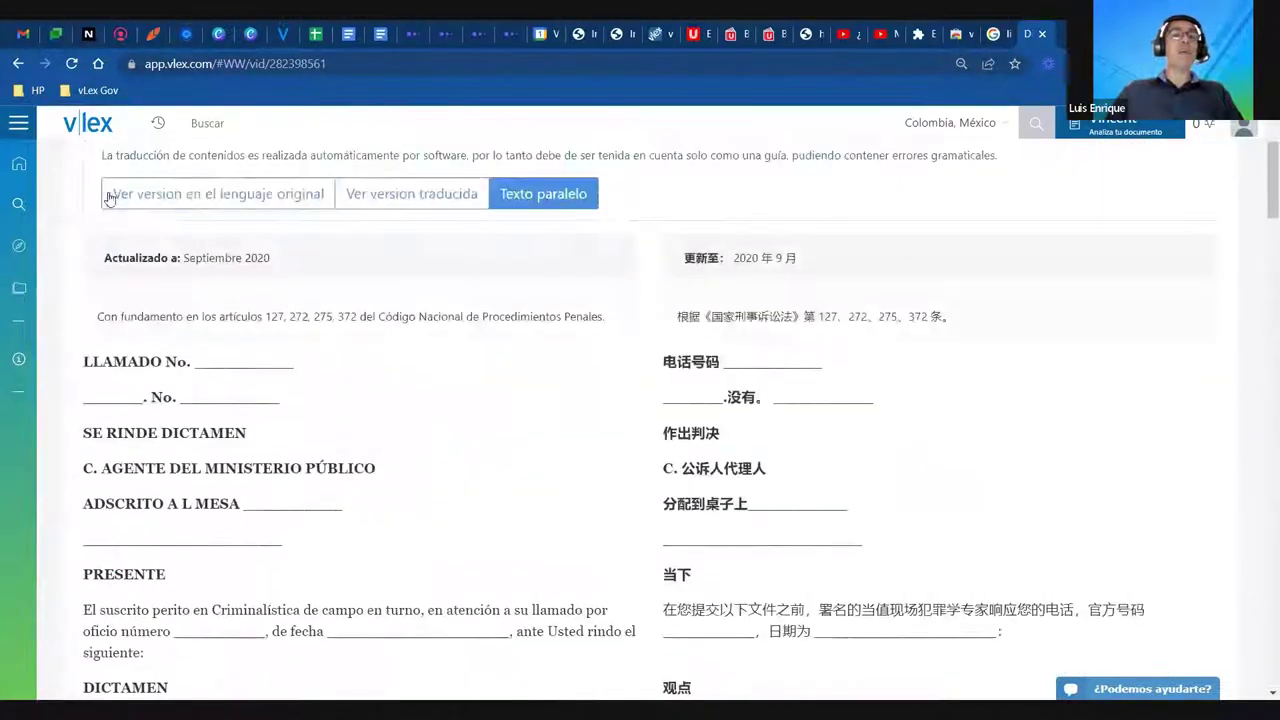
Return the form to its original language and delete both of its saved marks
left_click(150, 200)
scroll(193, 585, "down", 5)
scroll(193, 585, "down", 4)
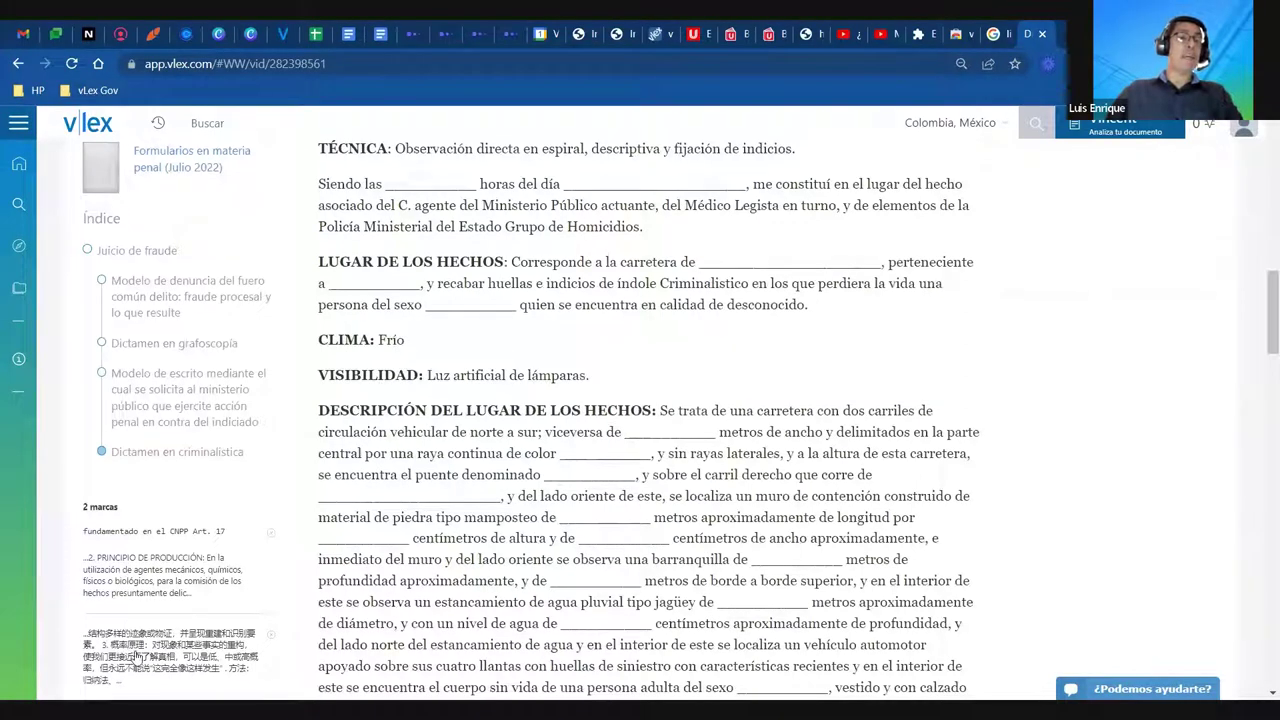
left_click(271, 537)
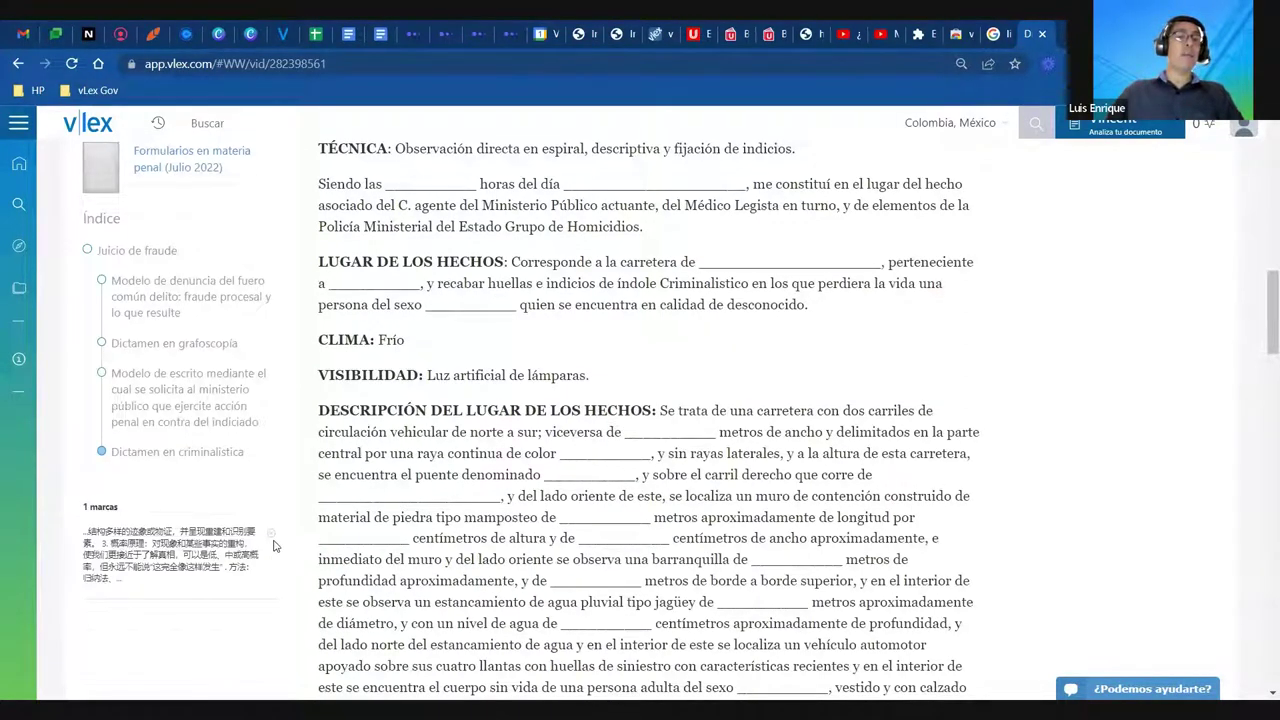
left_click(273, 538)
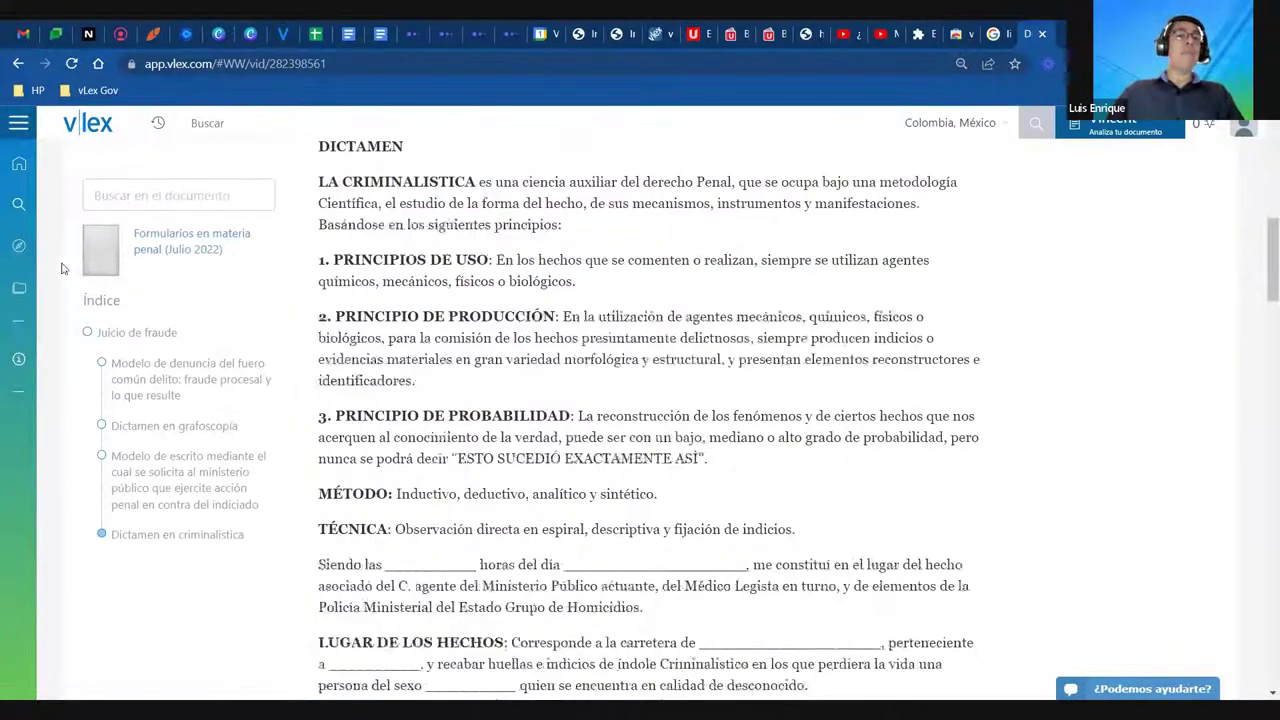
Open the folders' list of documents with marks and look through the marked passages
left_click(15, 290)
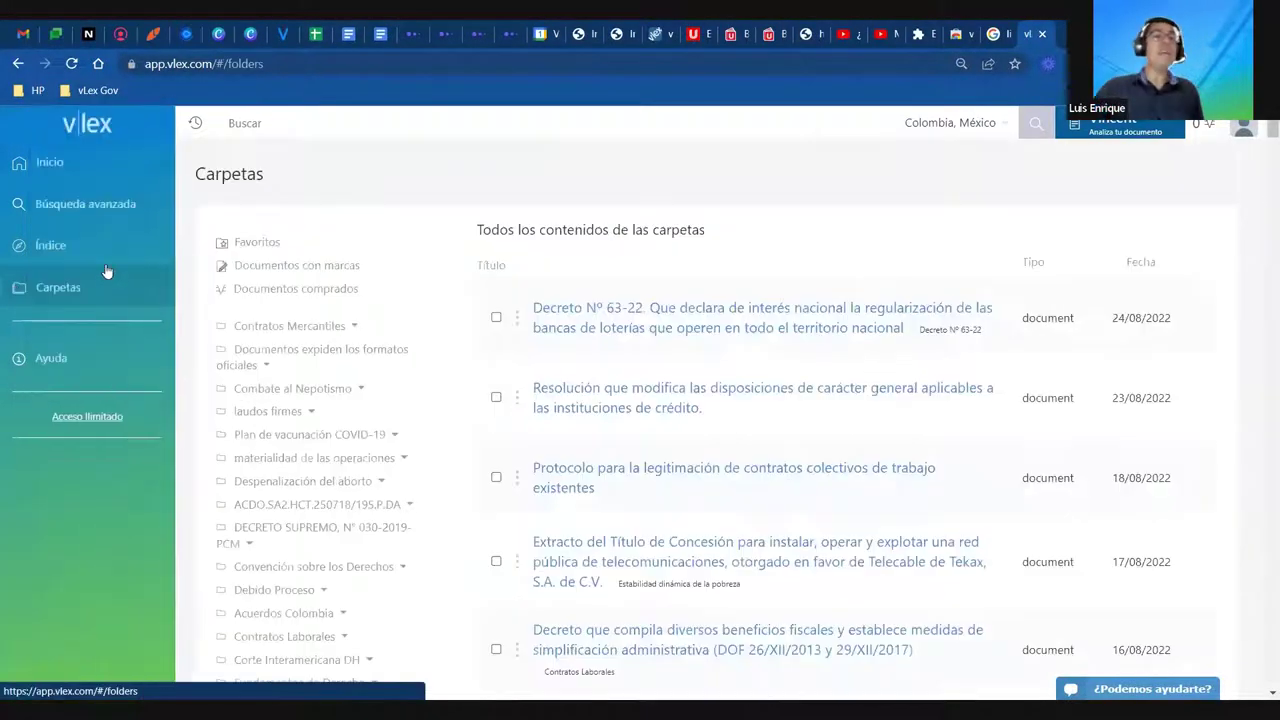
left_click(313, 268)
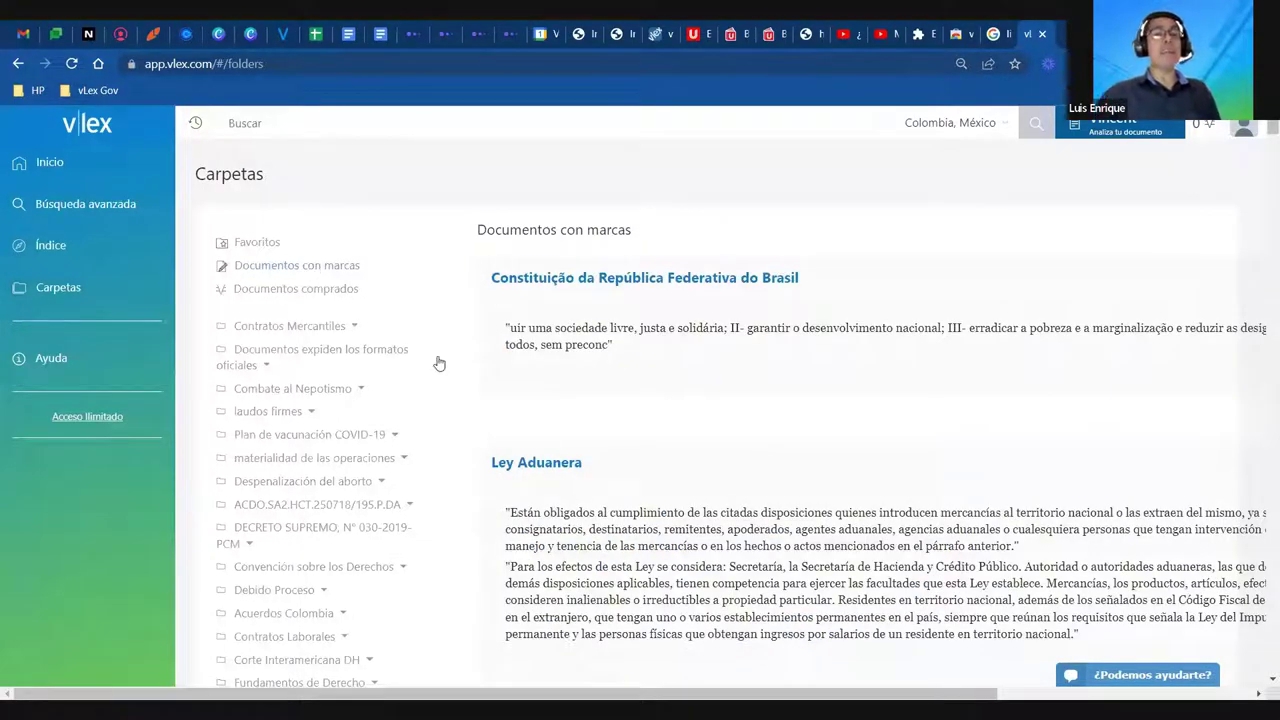
scroll(671, 408, "down", 5)
scroll(671, 408, "down", 2)
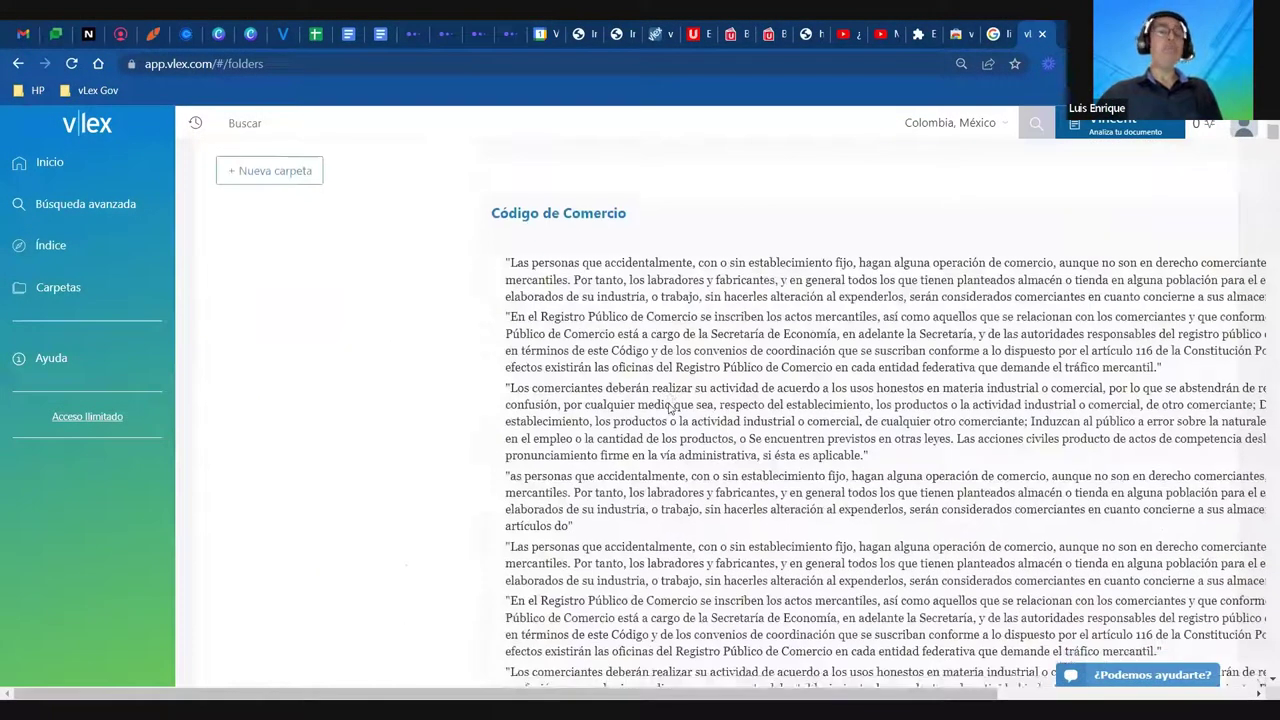
scroll(668, 403, "up", 5)
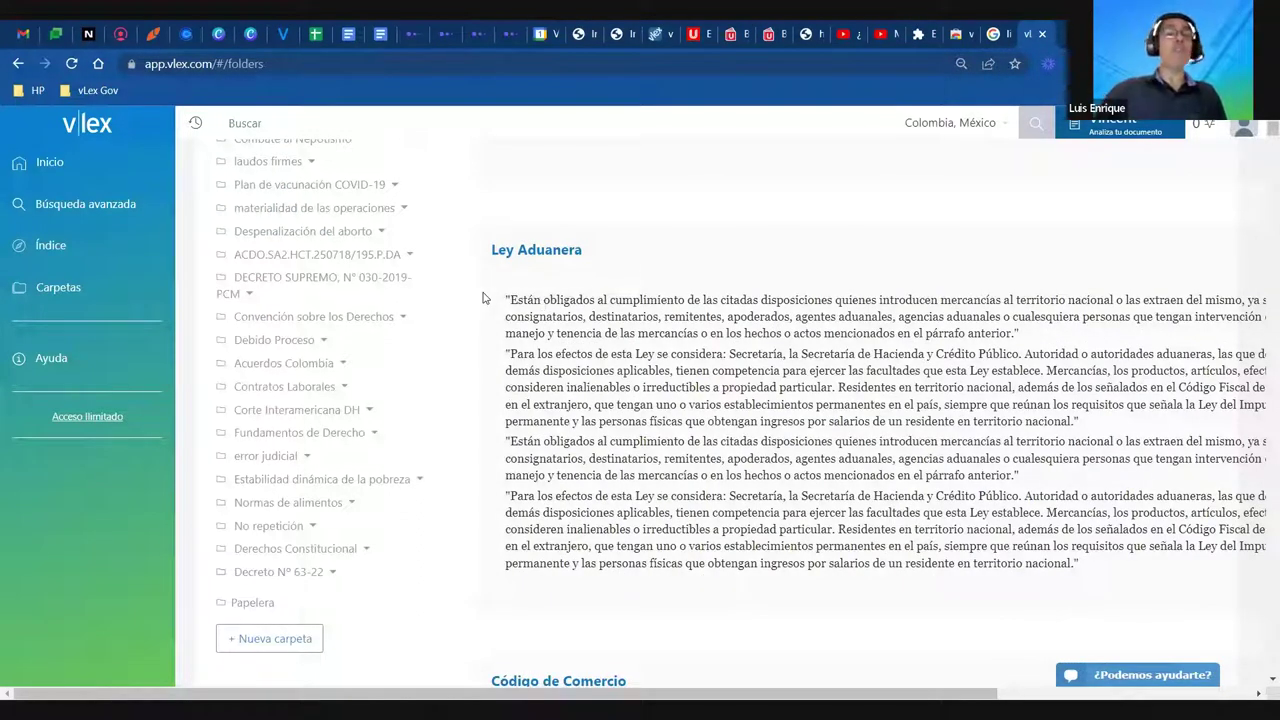
Open Ley Aduanera from the marked documents, go to its marked Artículo 2 passage, and copy that text
left_click(527, 258)
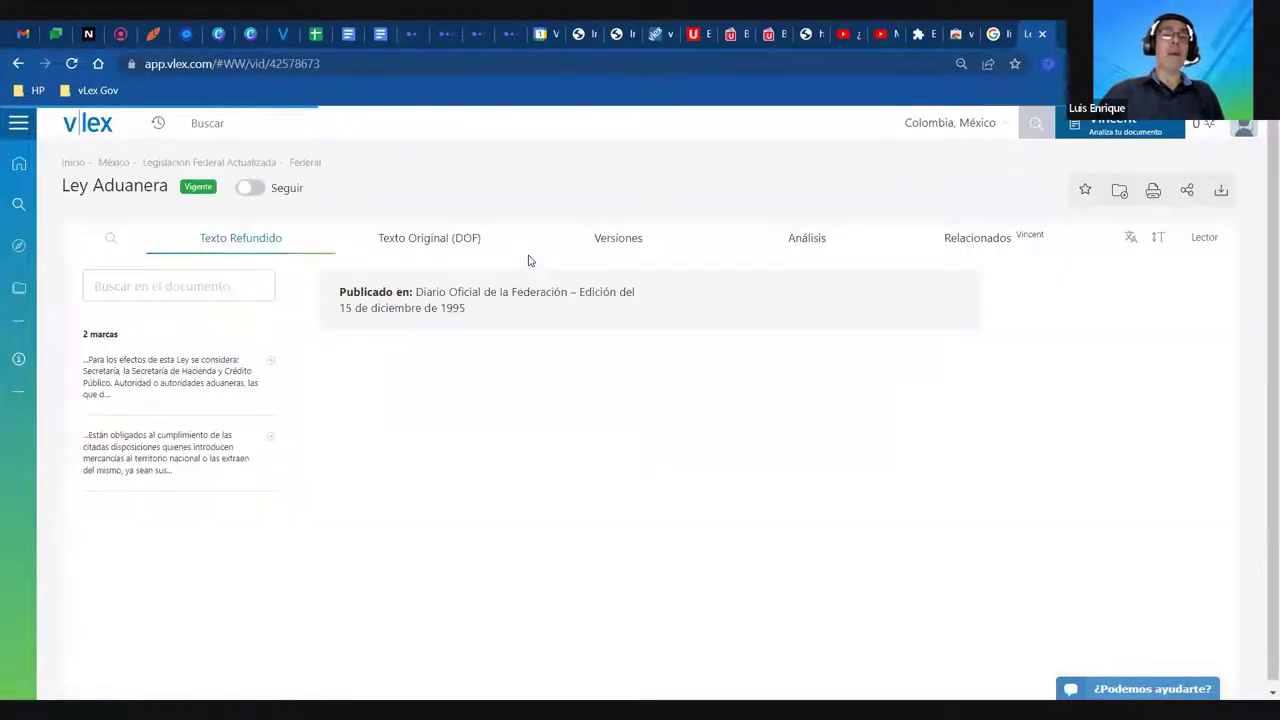
left_click(128, 376)
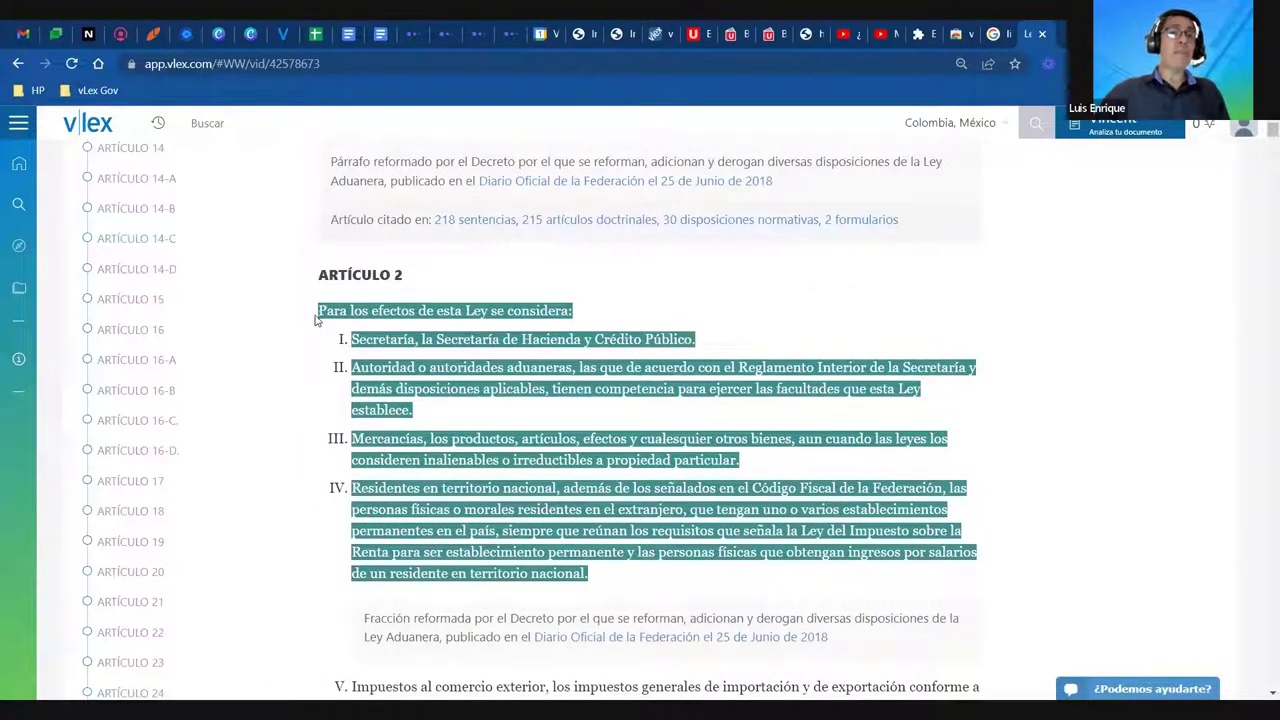
left_click_drag(318, 311, 586, 574)
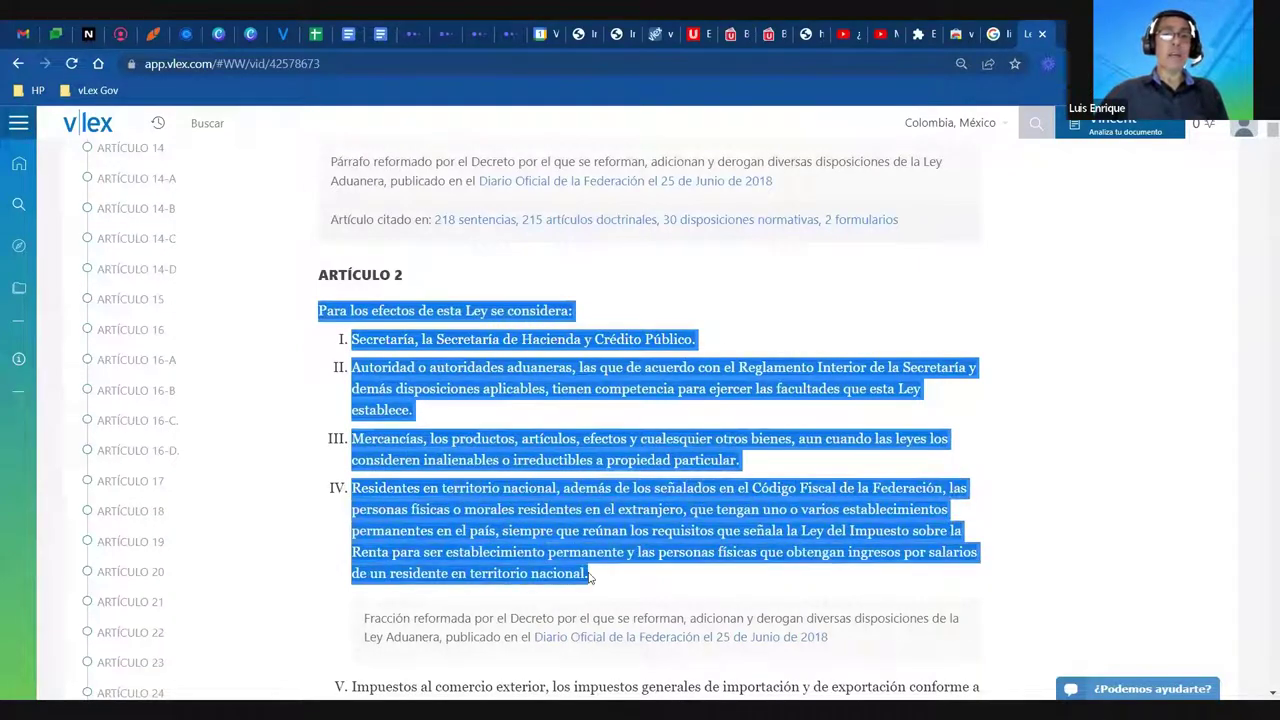
right_click(568, 520)
left_click(594, 532)
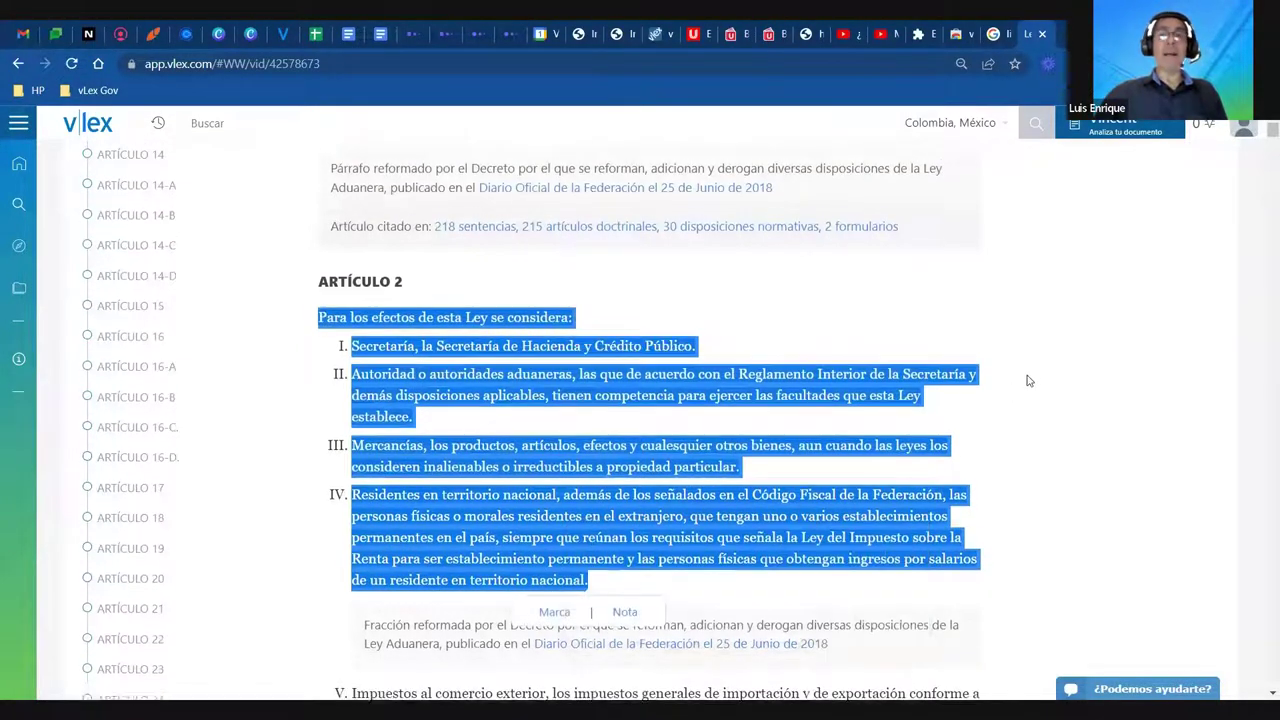
Start sharing Ley Aduanera by email with the copied Artículo 2 passage as the comment, and close the form without sending
scroll(1028, 377, "up", 10)
left_click(1187, 193)
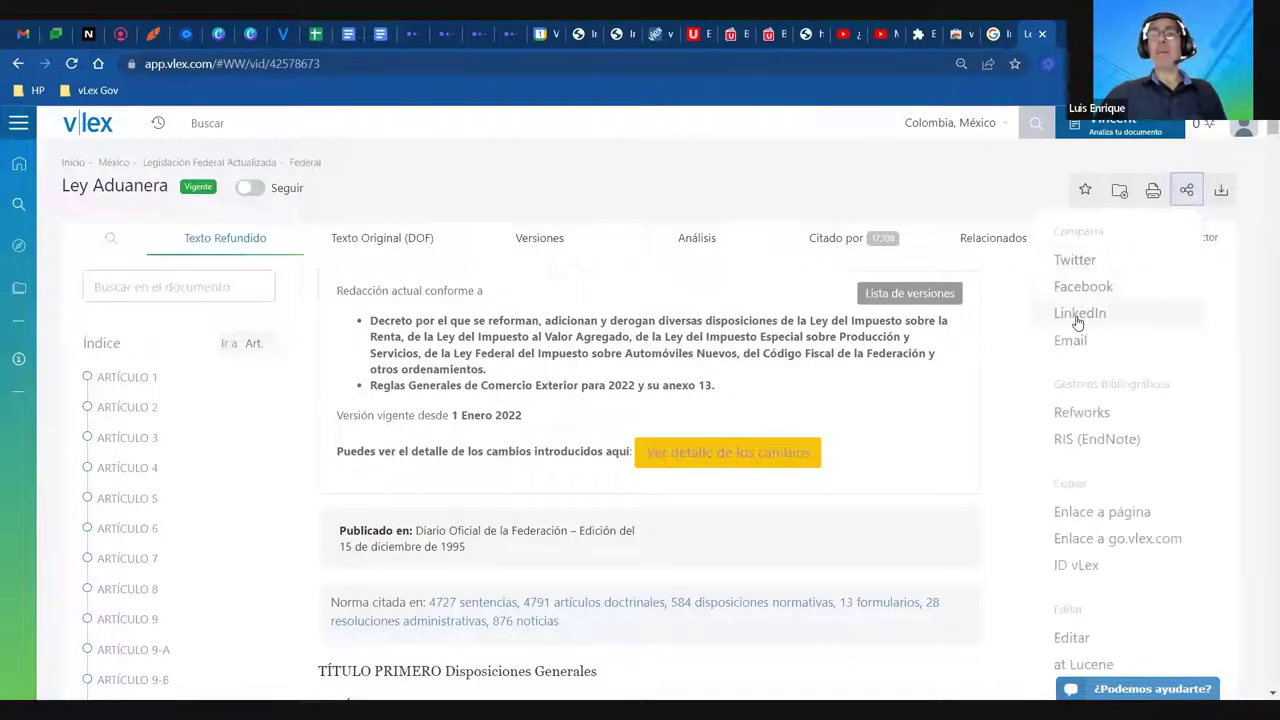
left_click(1077, 337)
left_click(523, 300)
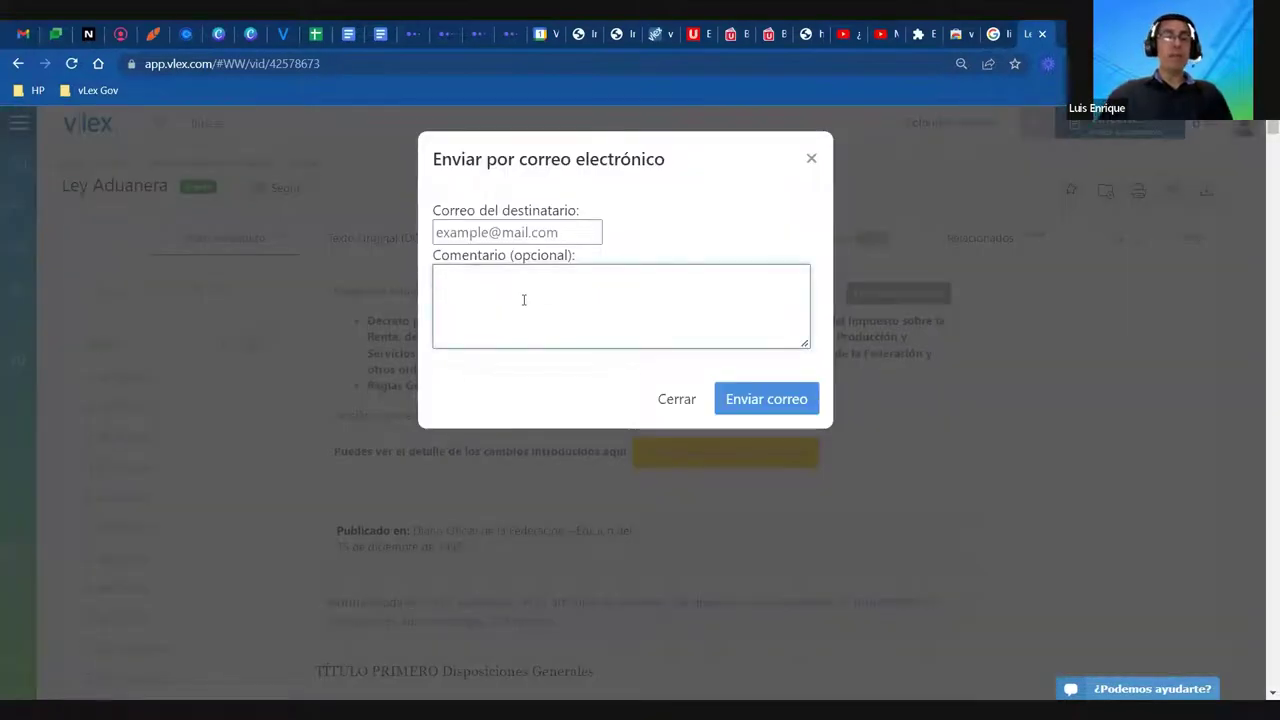
key("ctrl+v")
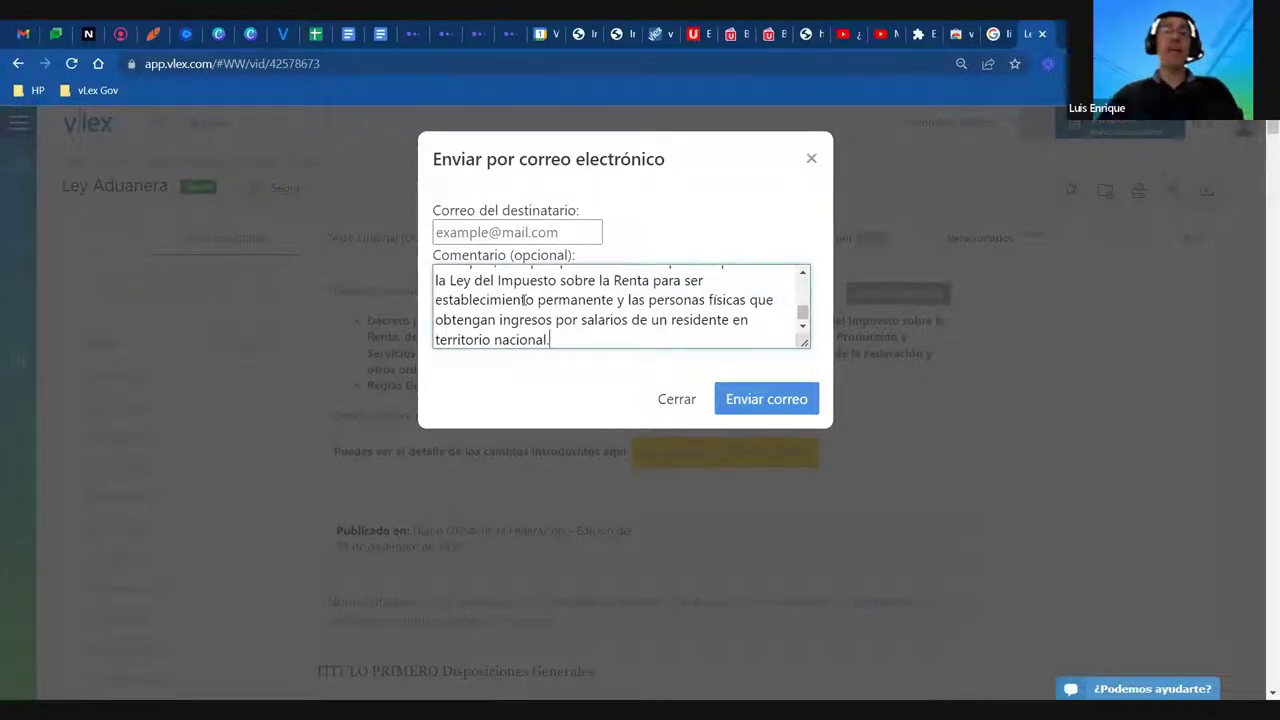
left_click(656, 403)
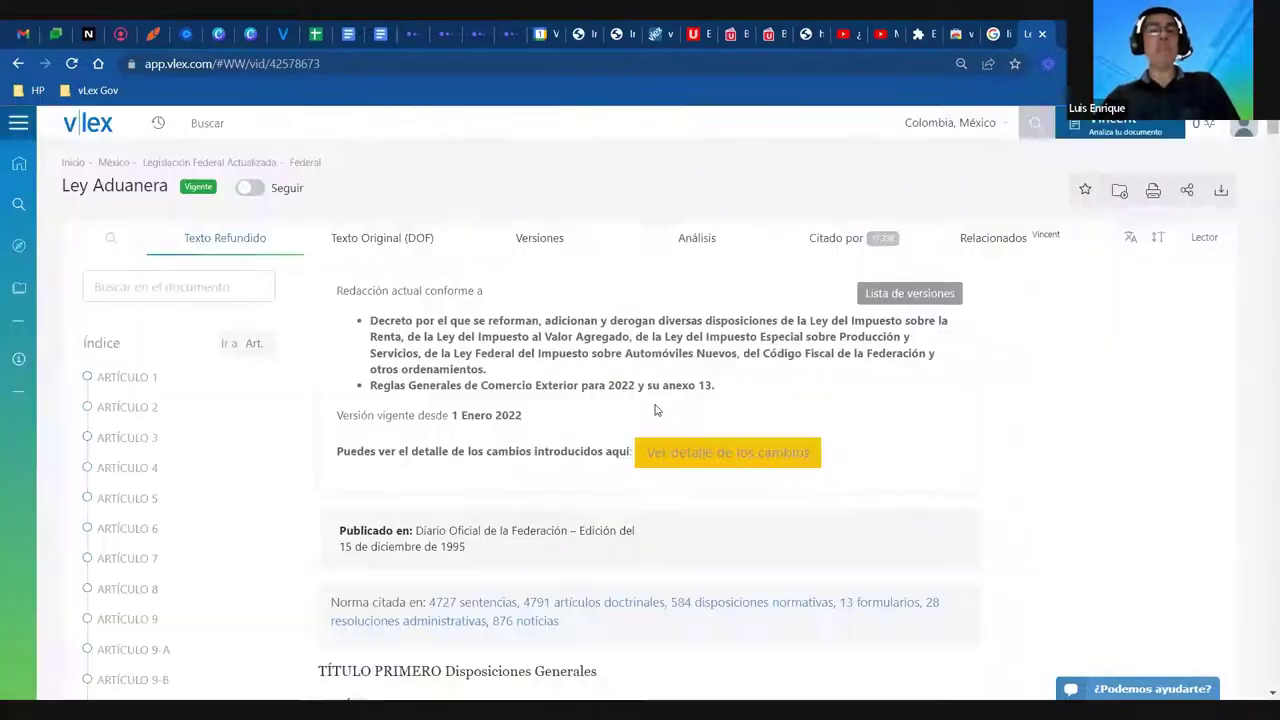
Return to the home page, enter "delito" as the search term, and run the suggested search "delitos informaticos"
left_click(23, 170)
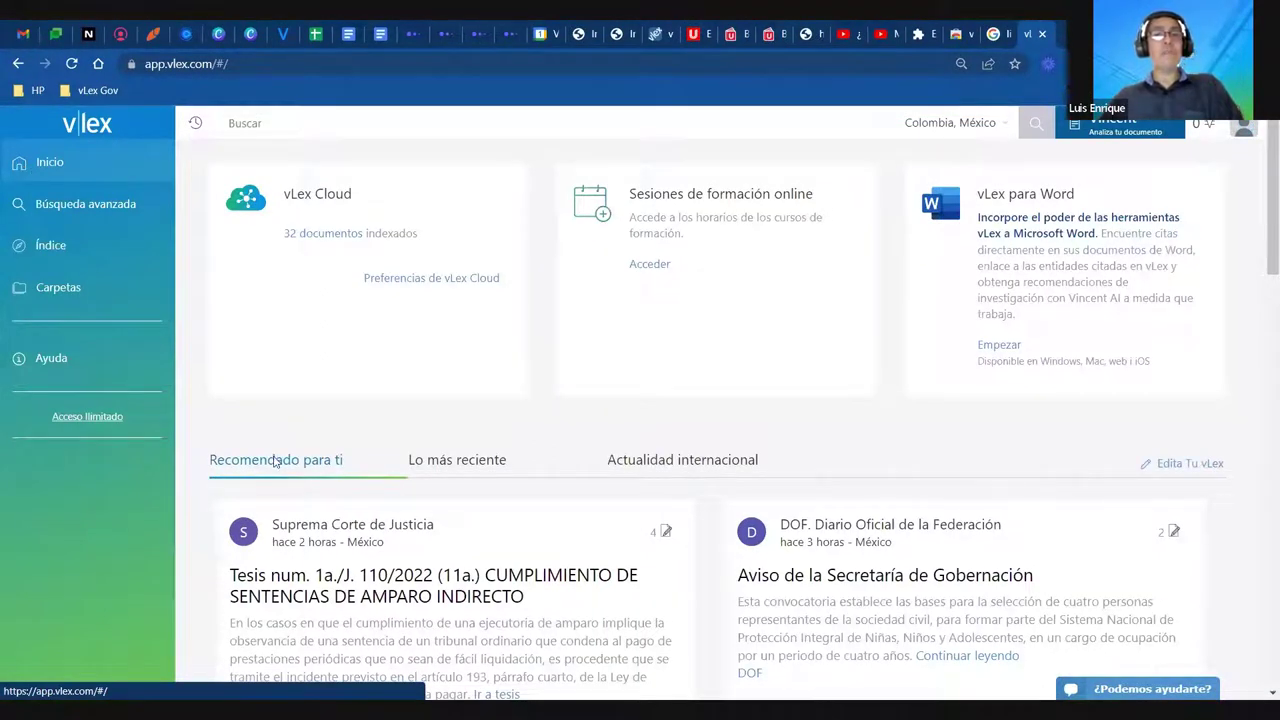
left_click(461, 124)
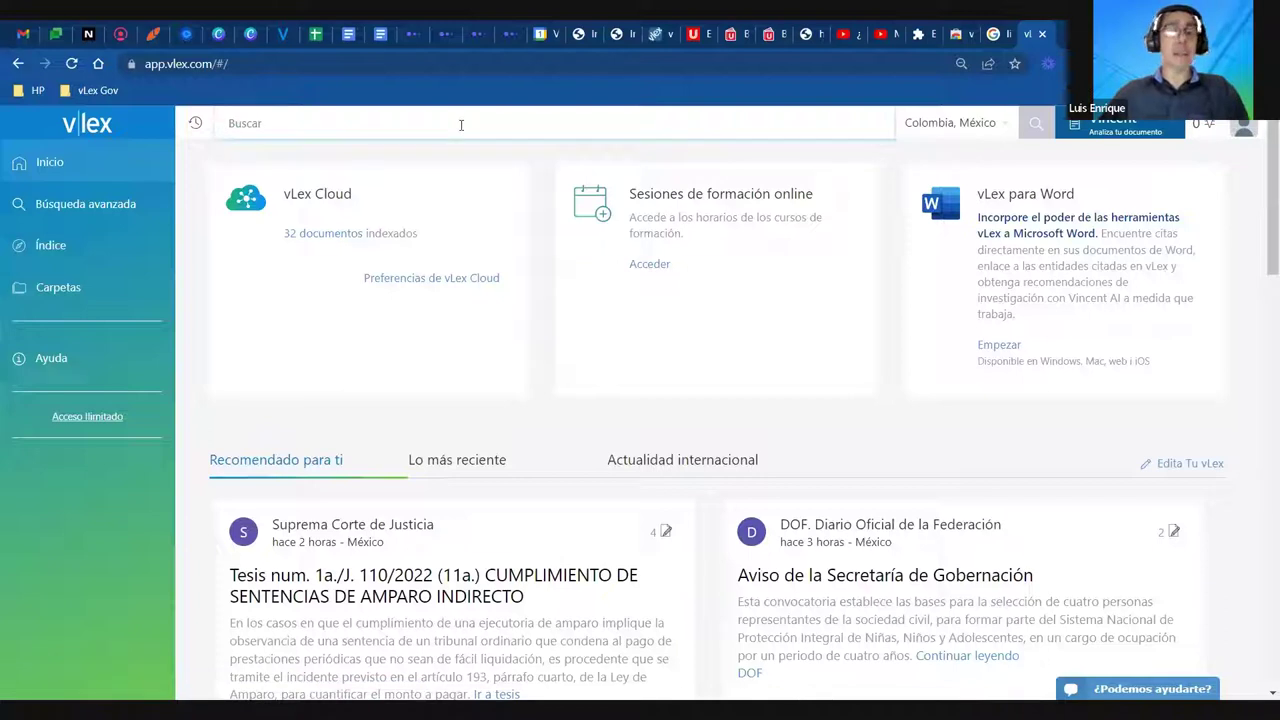
type("deli")
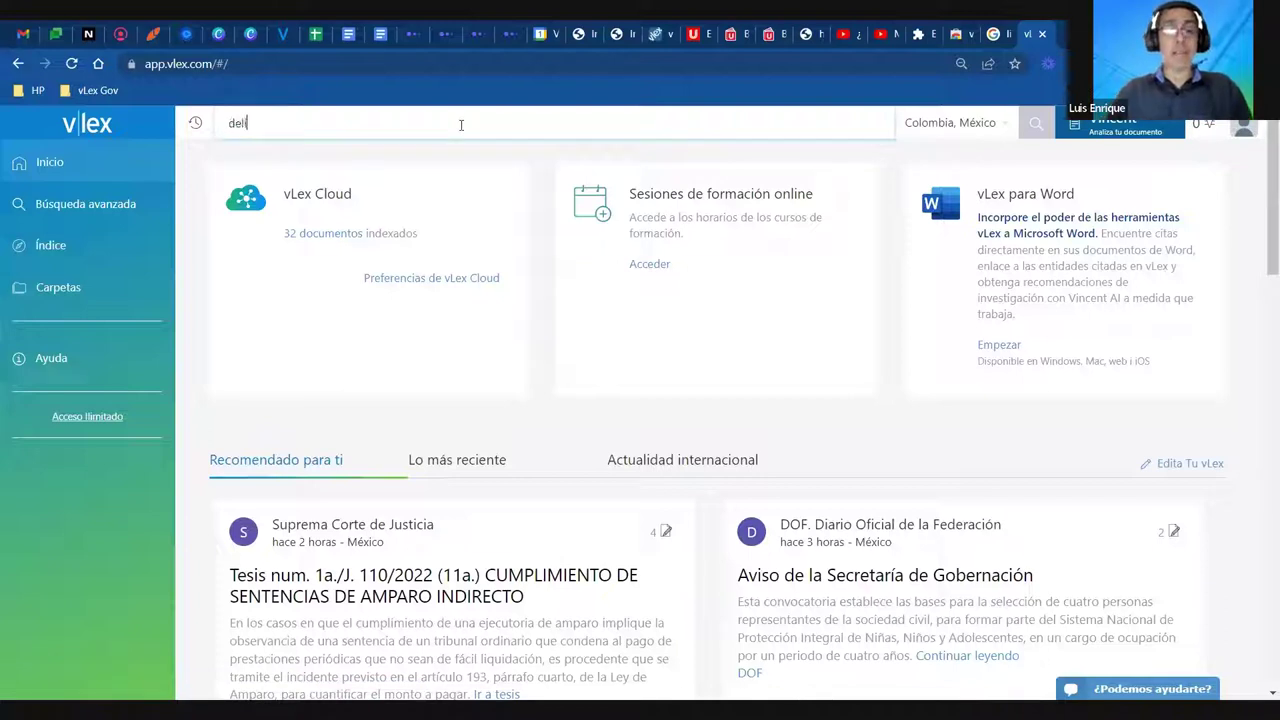
type("to")
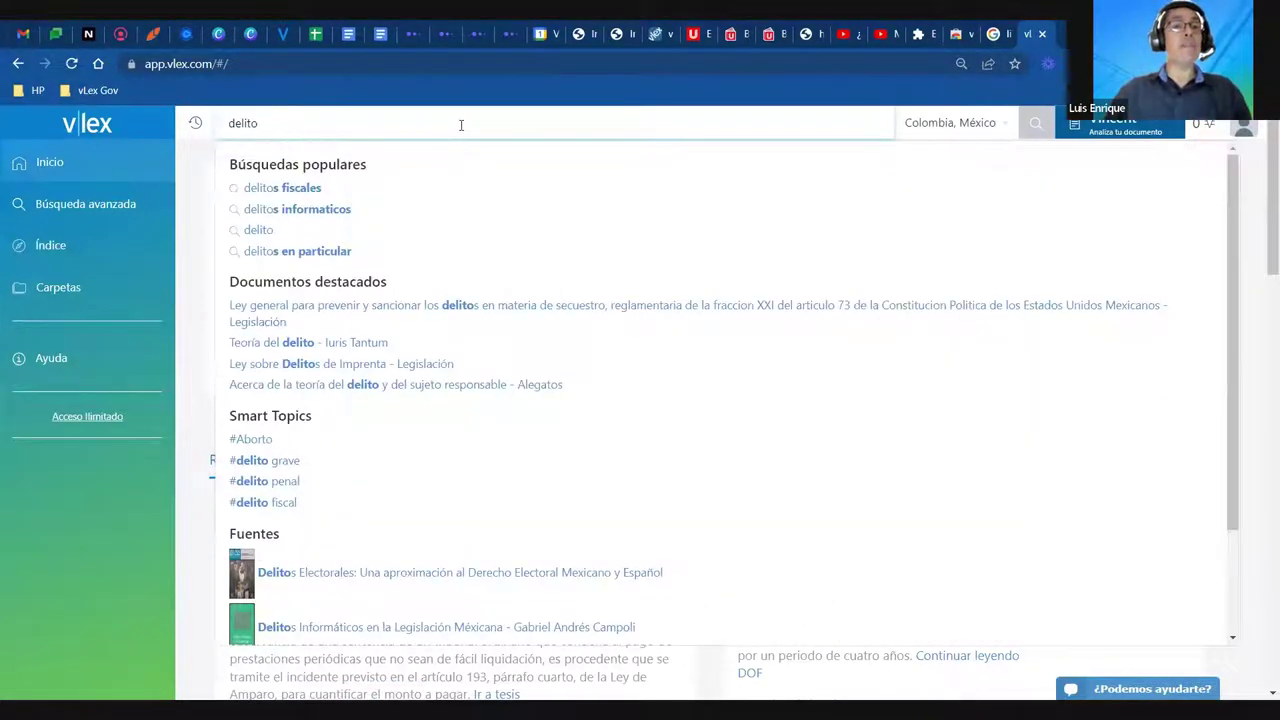
left_click(326, 211)
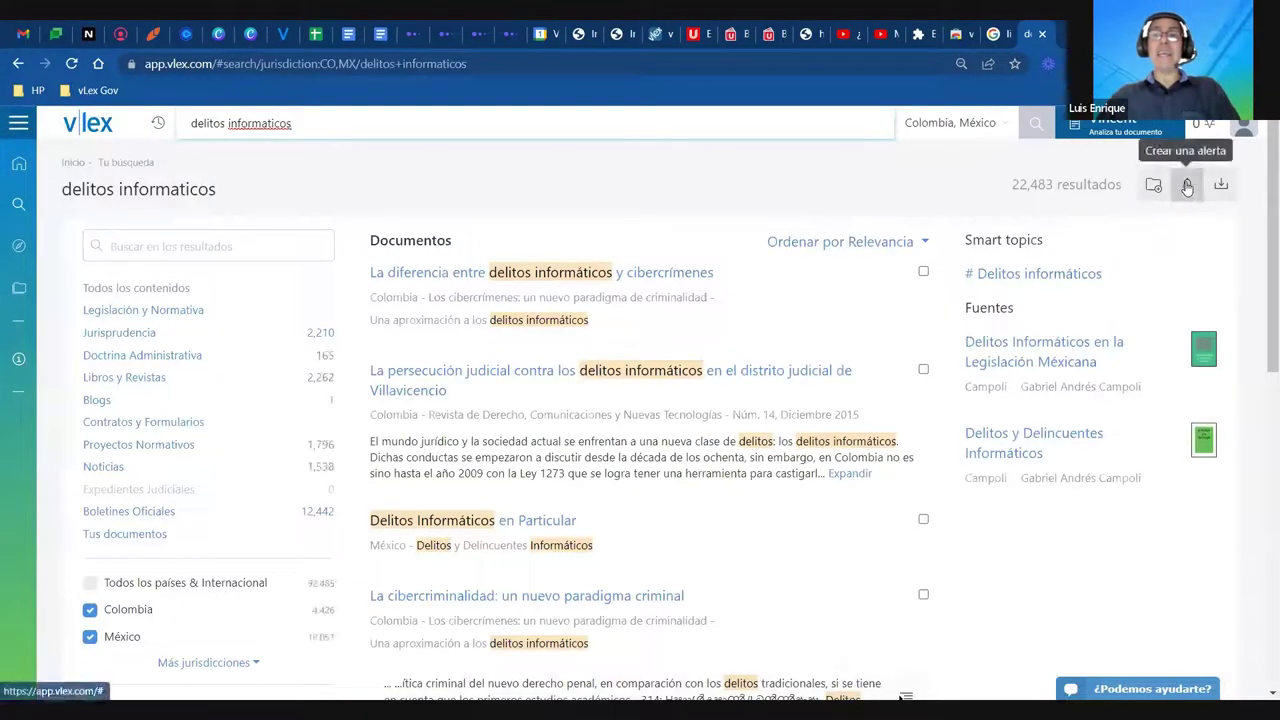